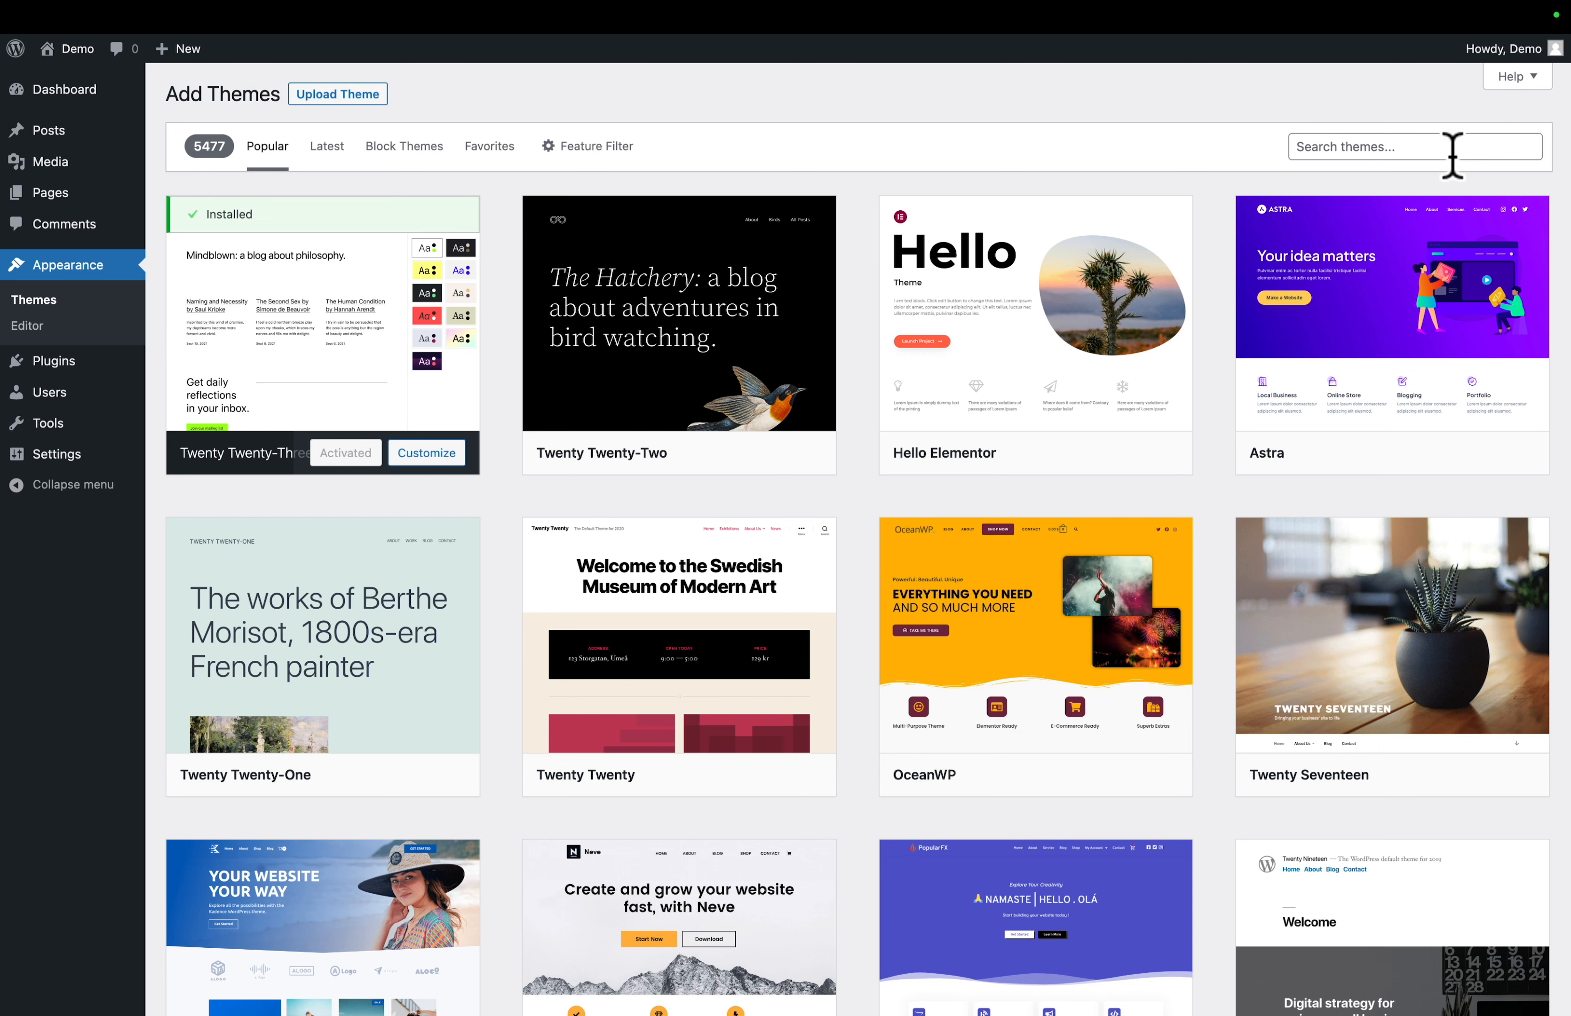
# - Install and activate the Astra theme
pyautogui.click(1431, 451)
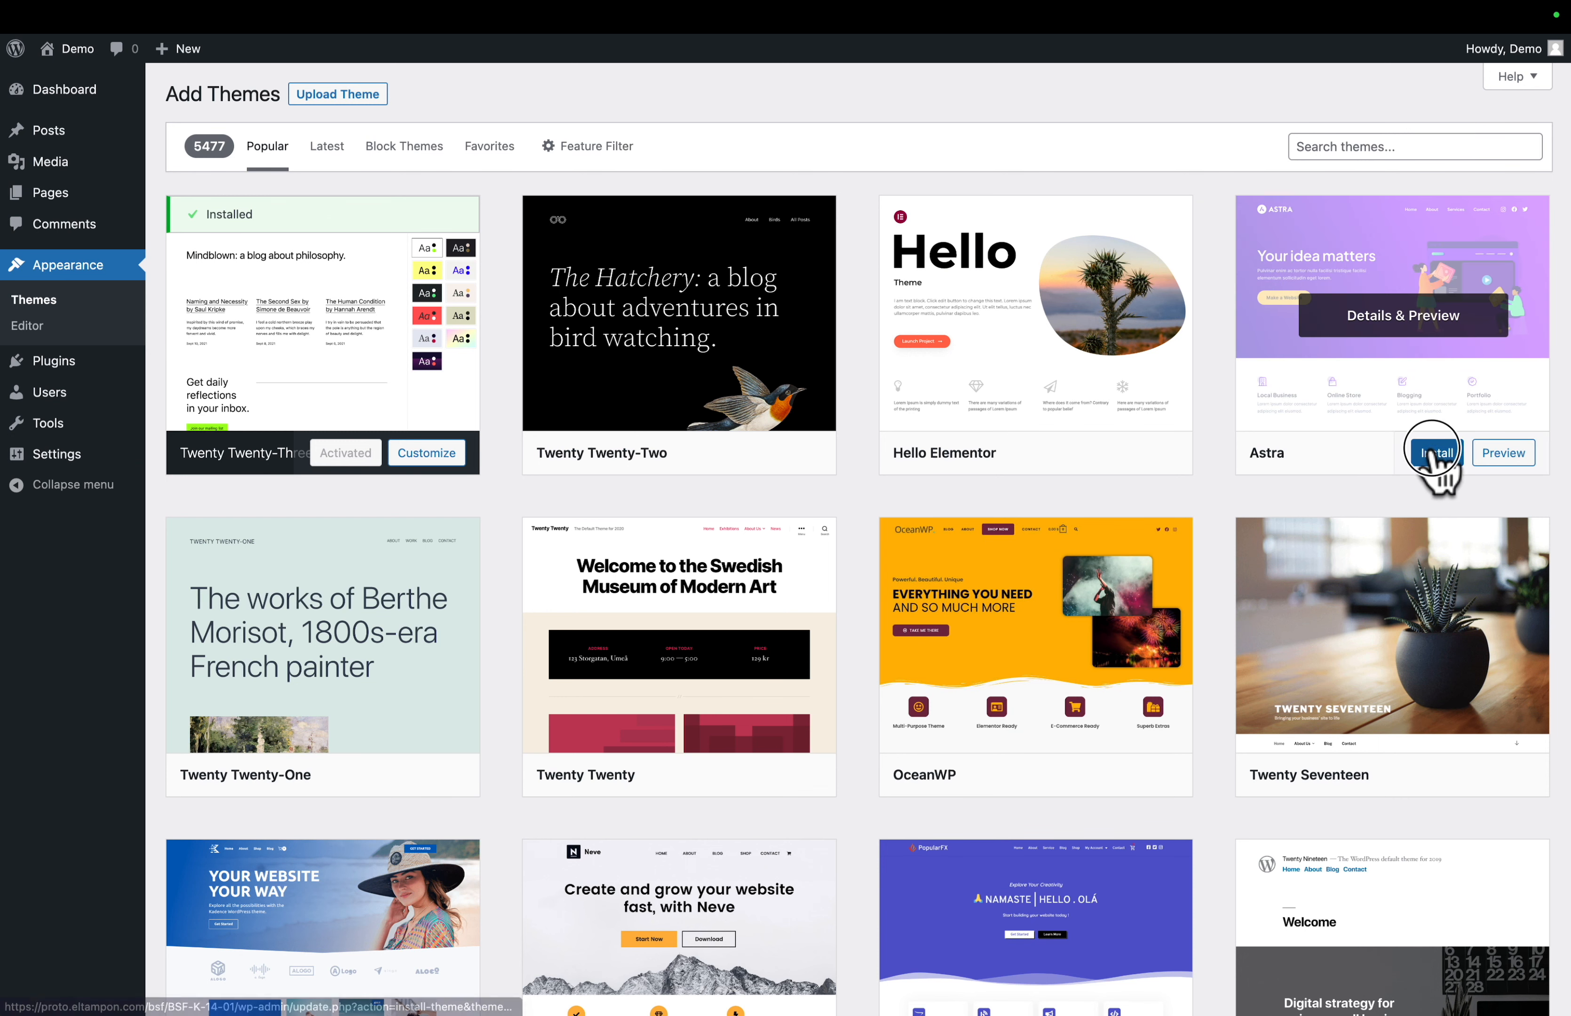
pyautogui.click(1404, 455)
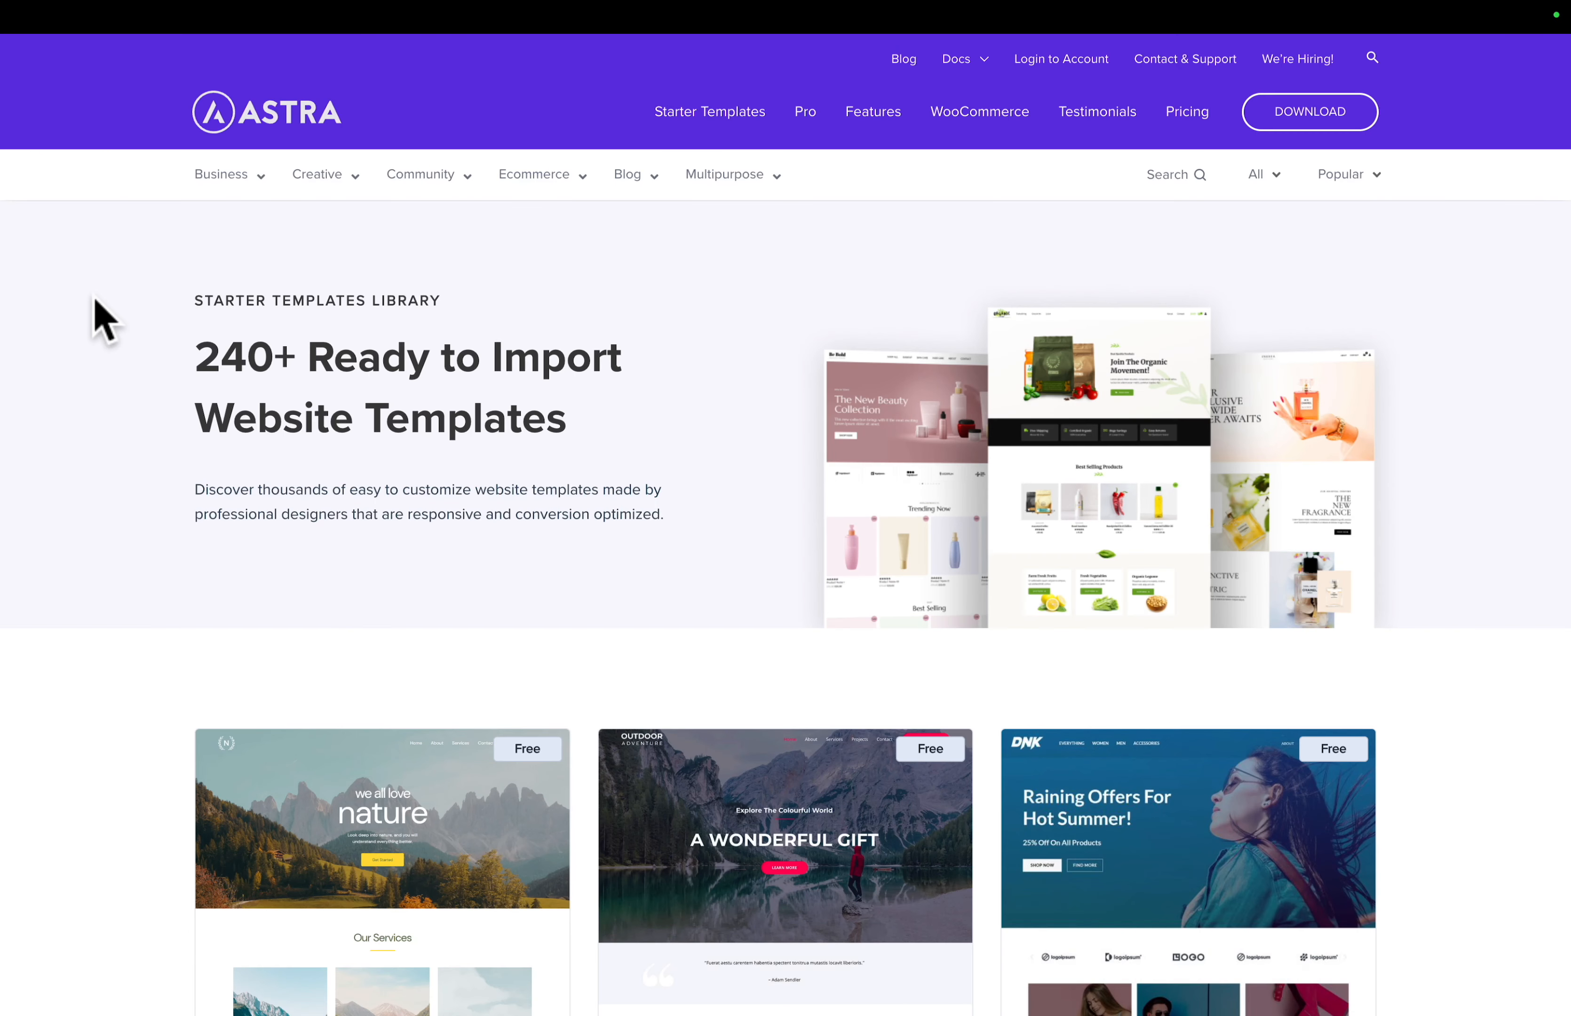
# - Browse the ready-to-import website templates in Astra's online starter templates library
pyautogui.scroll(-2, 94, 299)
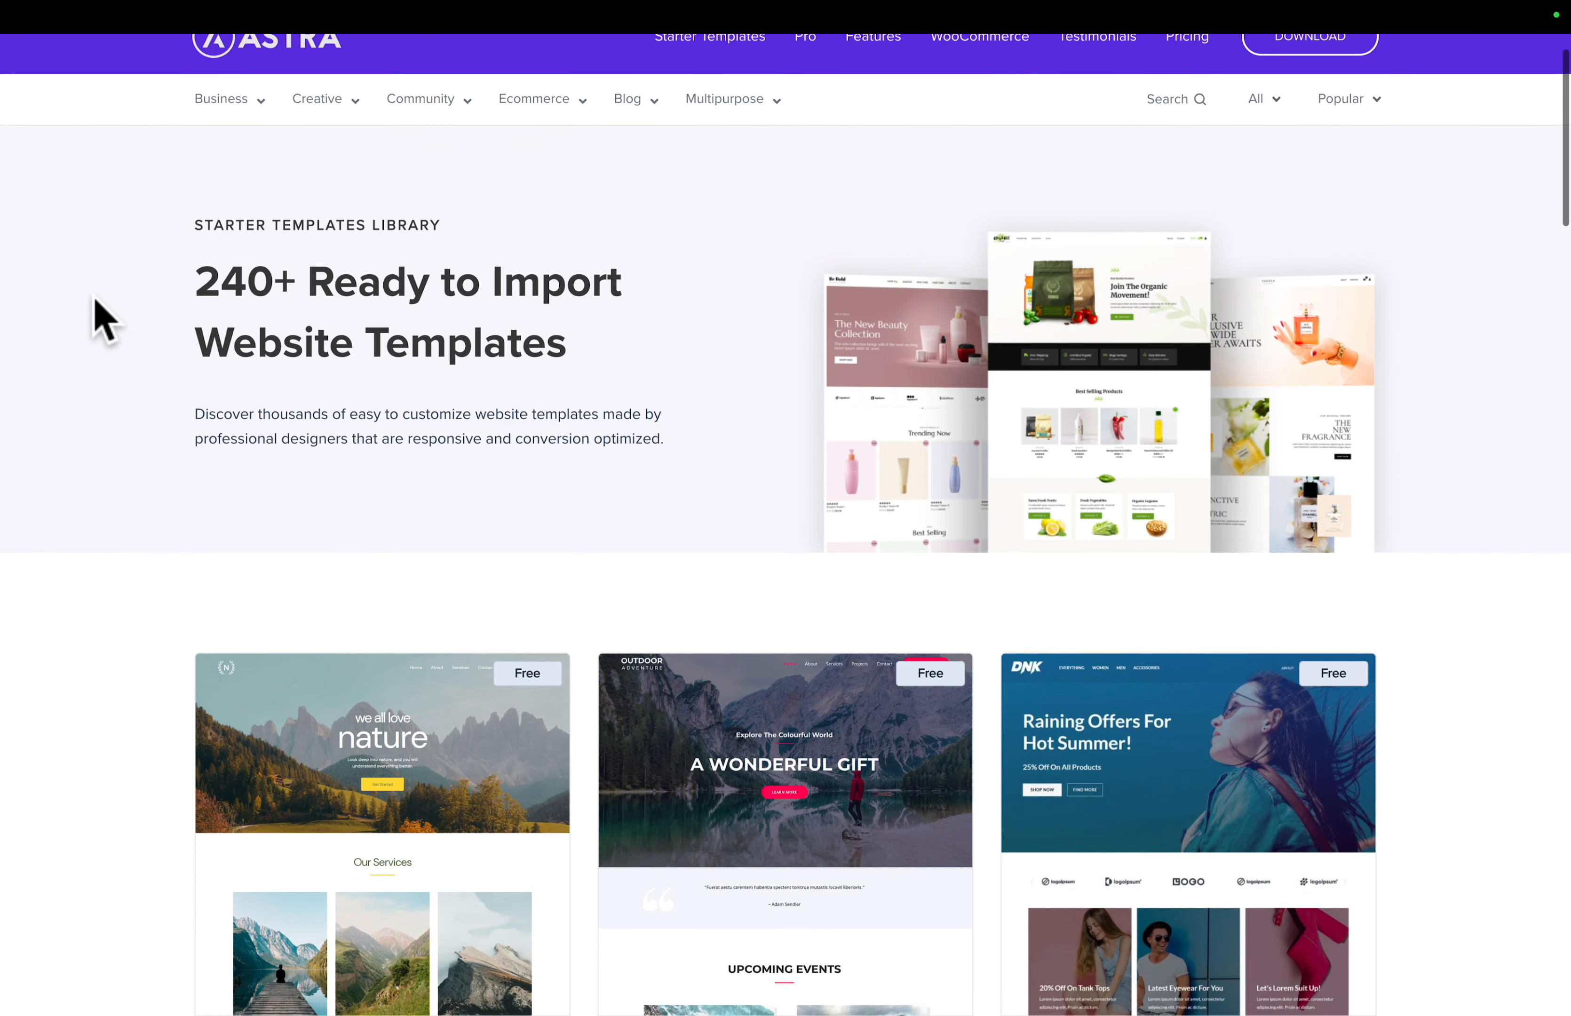
pyautogui.scroll(-3, 103, 320)
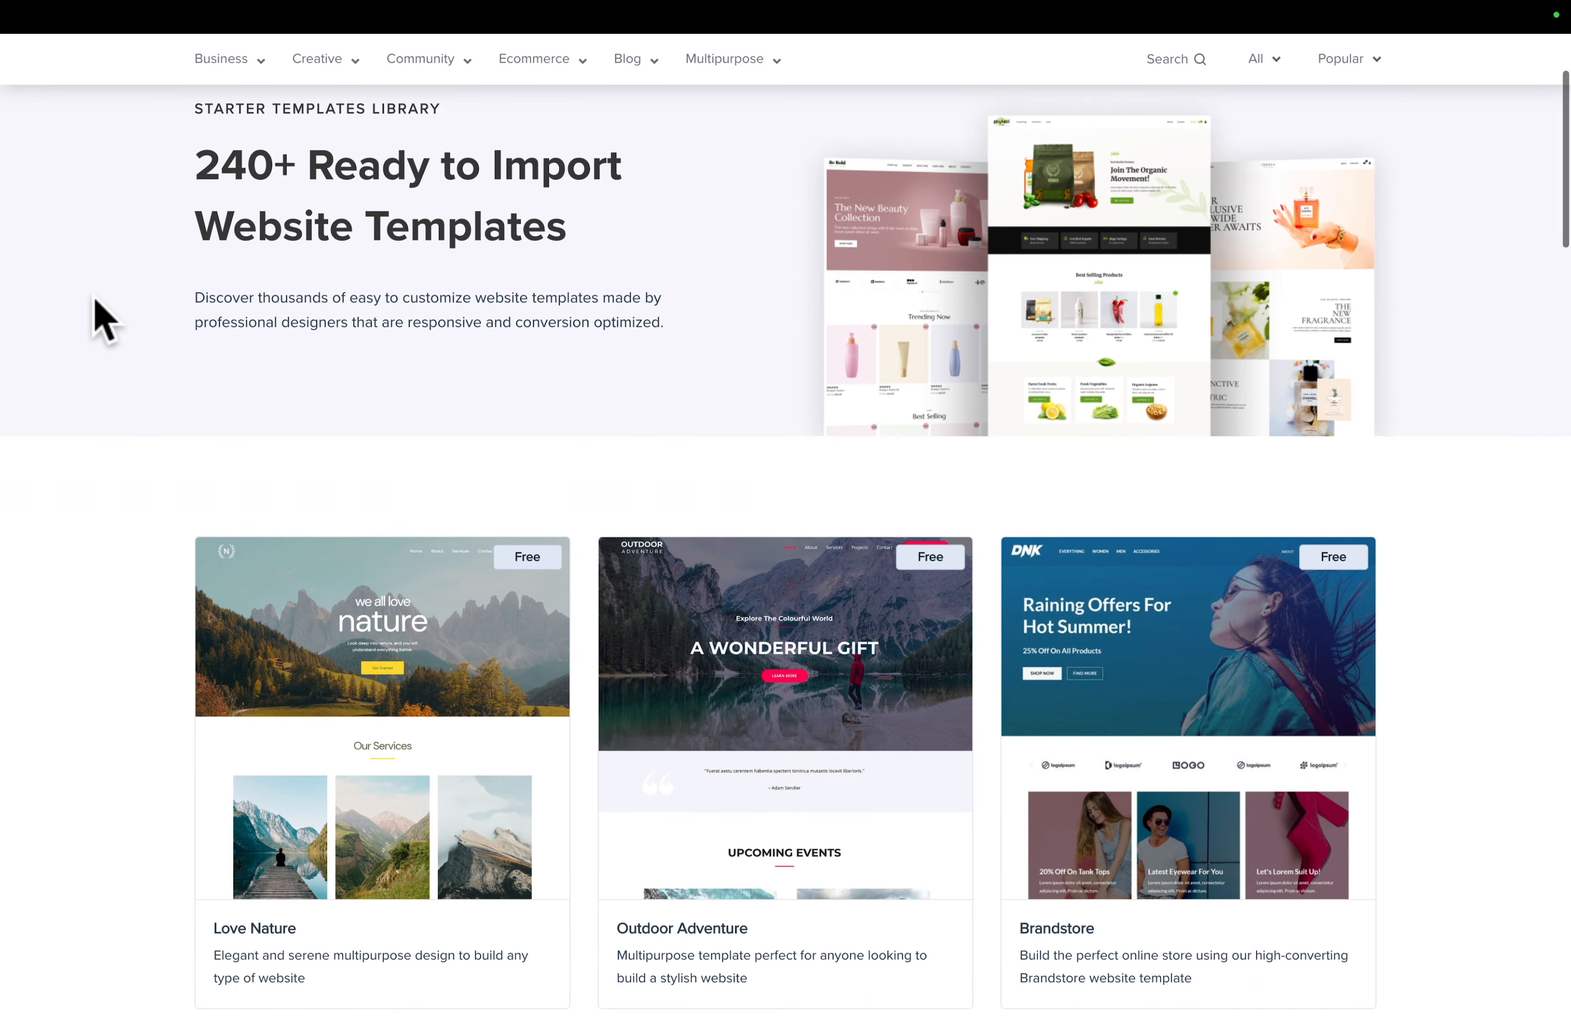
pyautogui.scroll(-3, 103, 320)
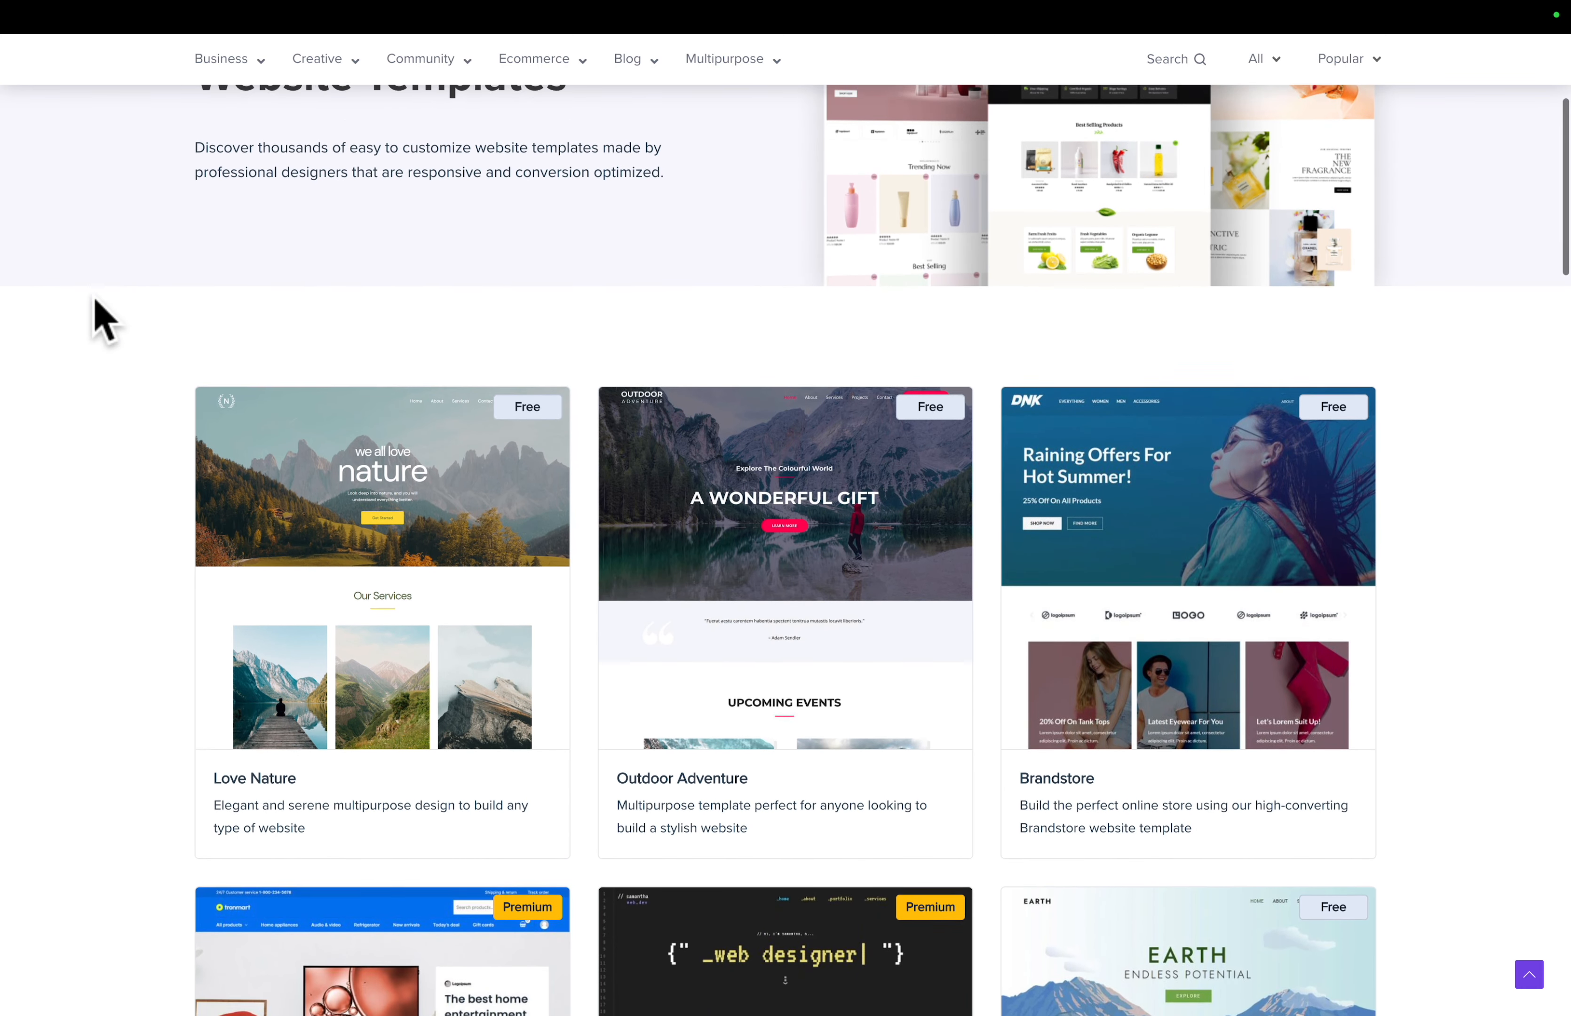
pyautogui.scroll(-3, 103, 320)
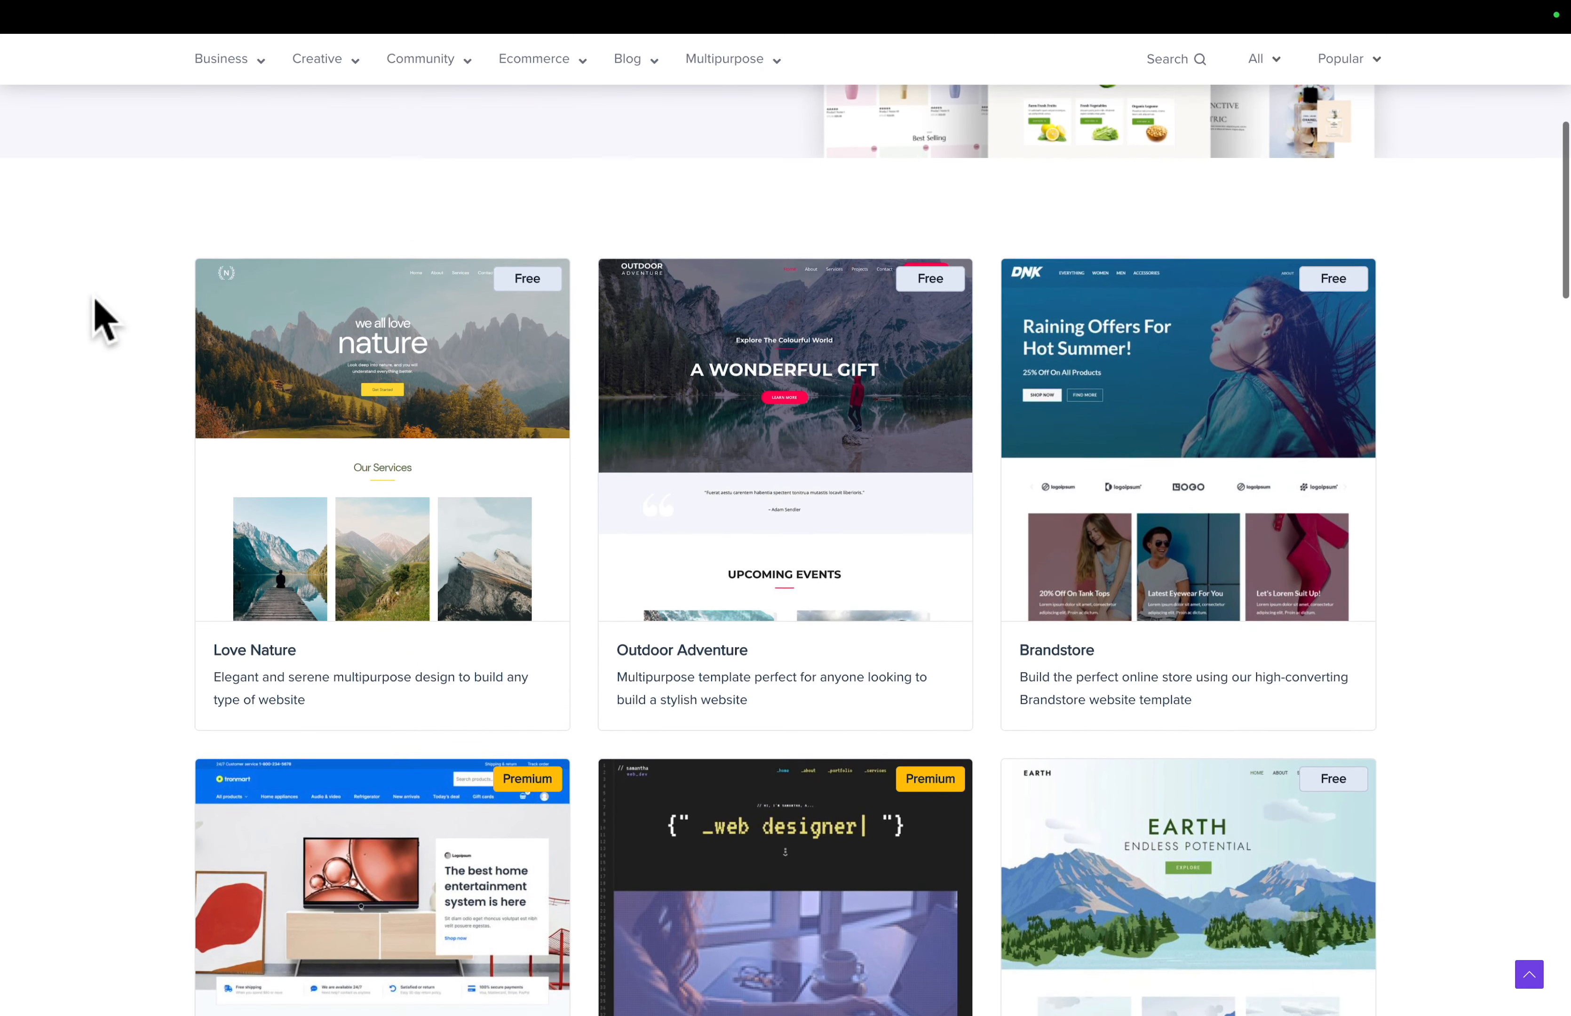
pyautogui.scroll(-3, 102, 320)
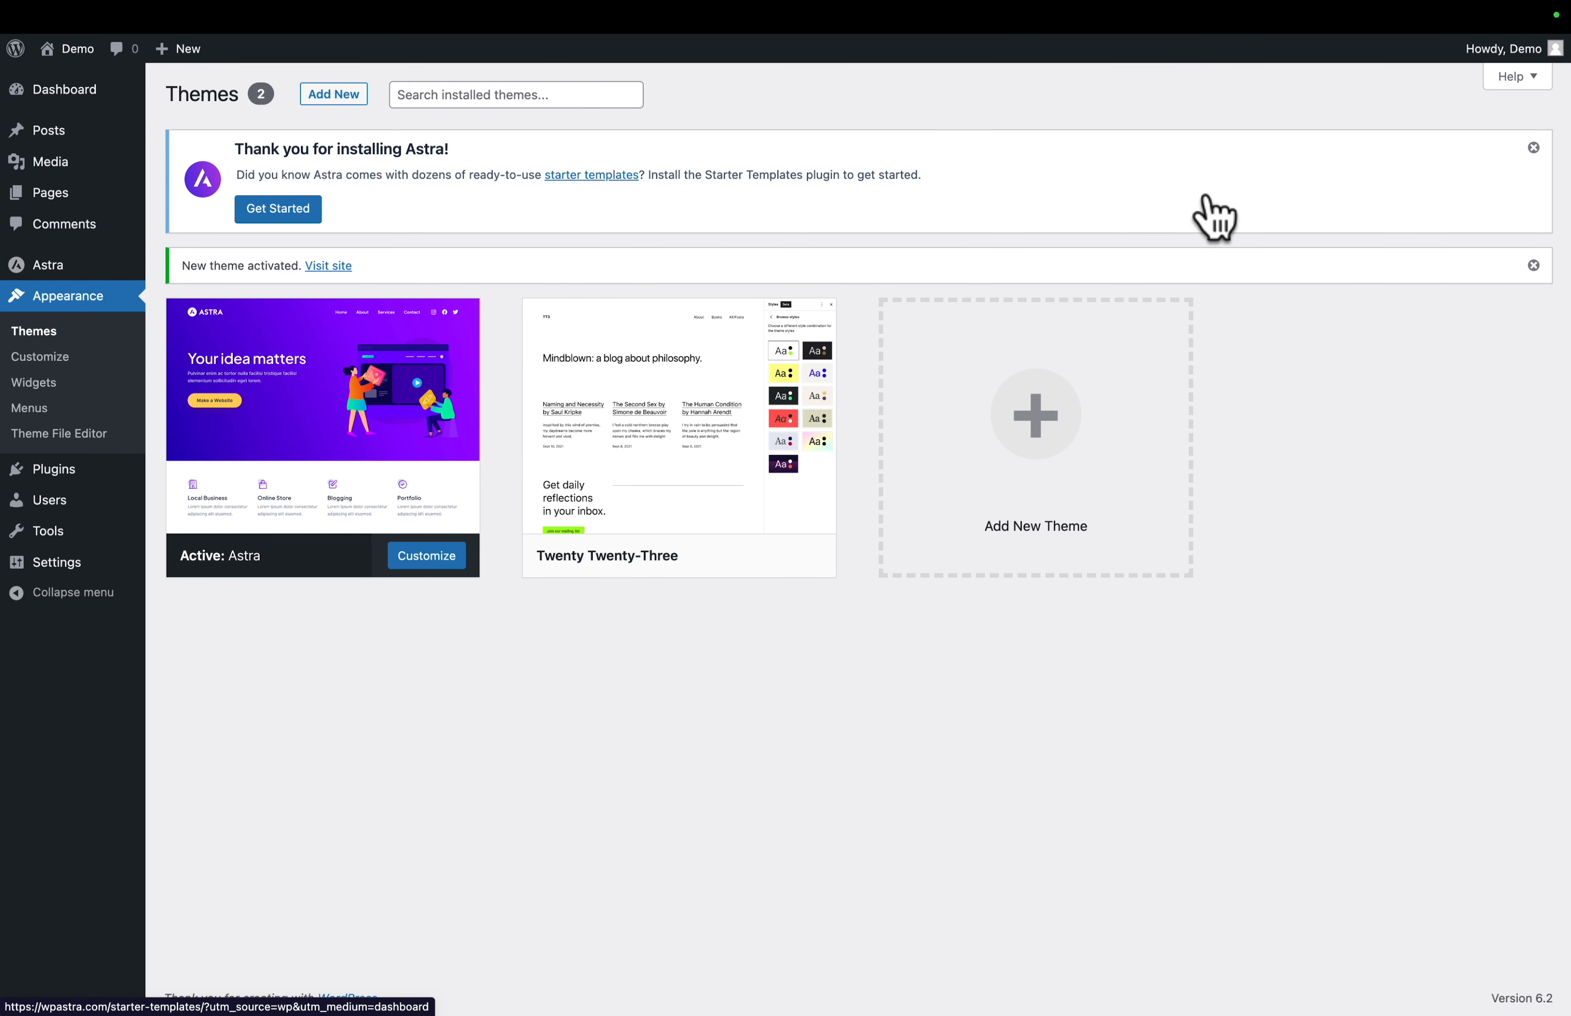
# - Dismiss the Astra welcome notice and the theme activation notice on the Themes page
pyautogui.click(1533, 148)
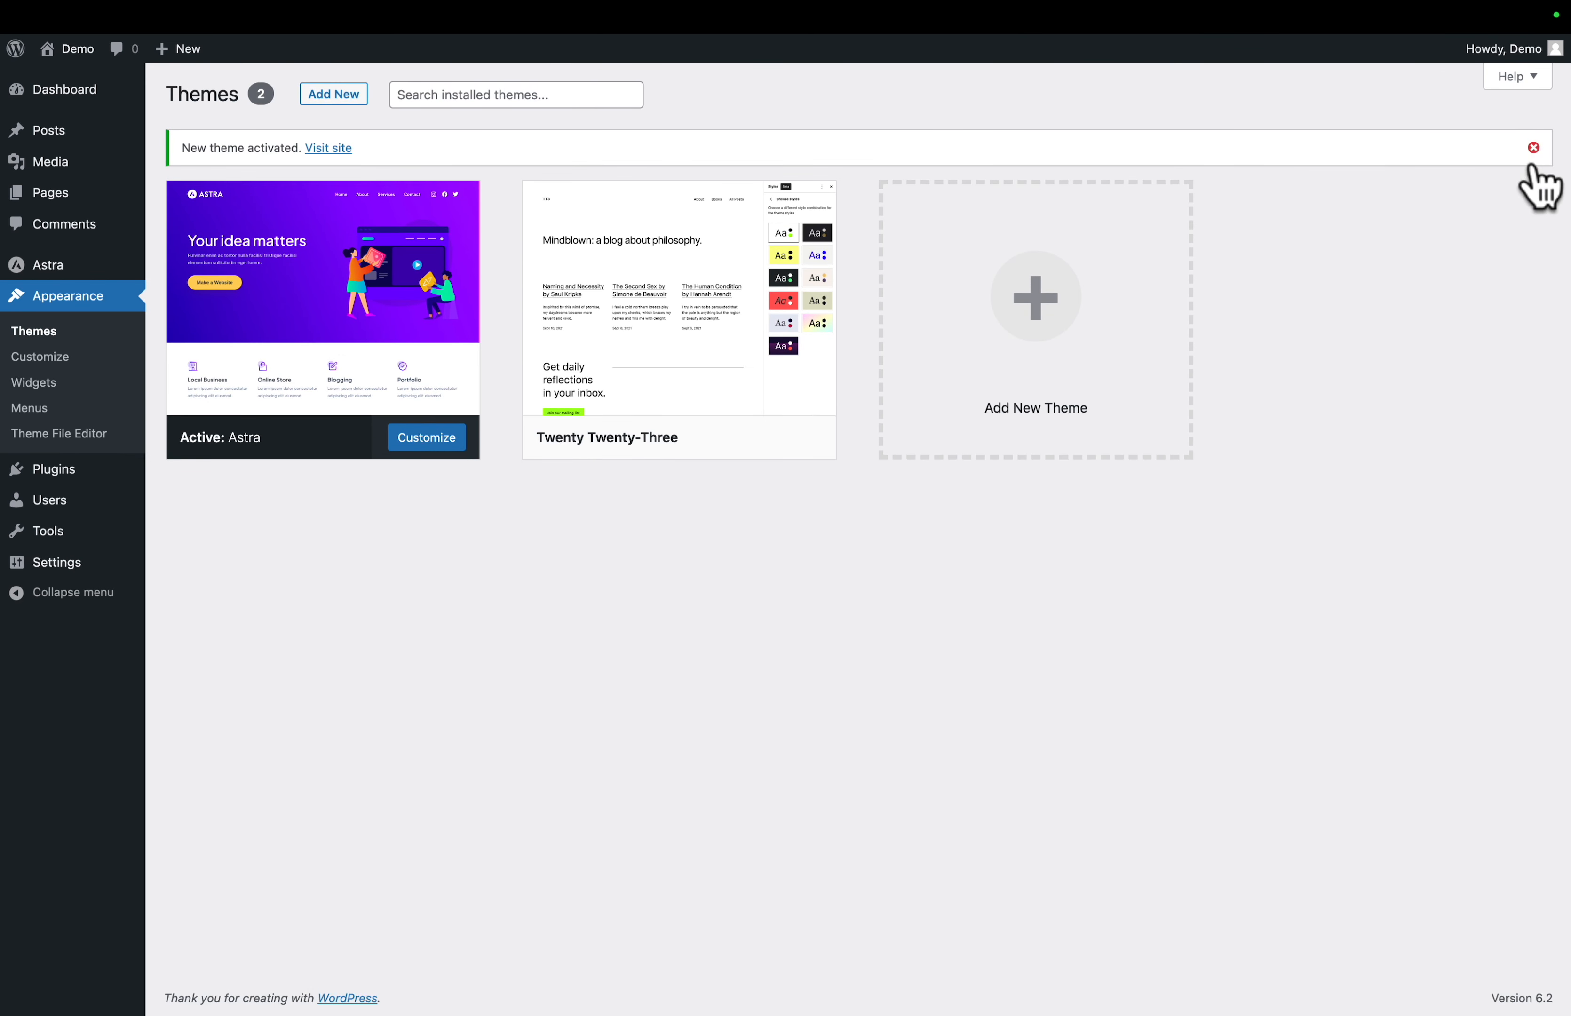
pyautogui.click(1532, 164)
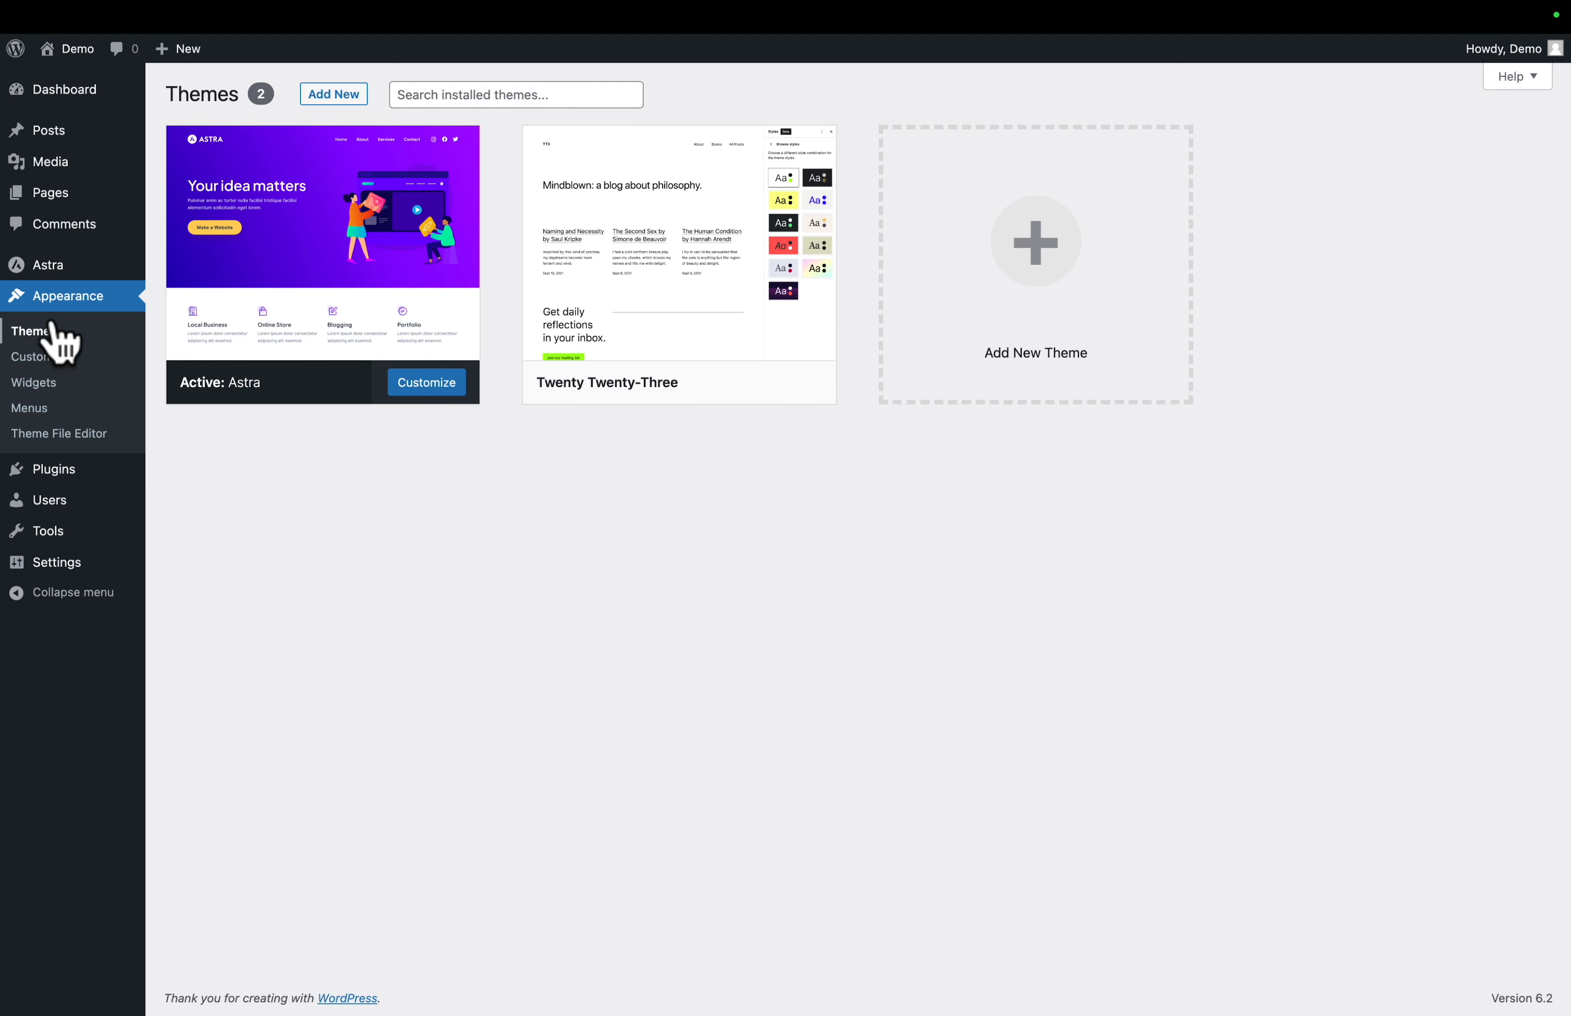
# - Open the Astra dashboard and install and activate the Starter Templates plugin
pyautogui.moveTo(12, 272)
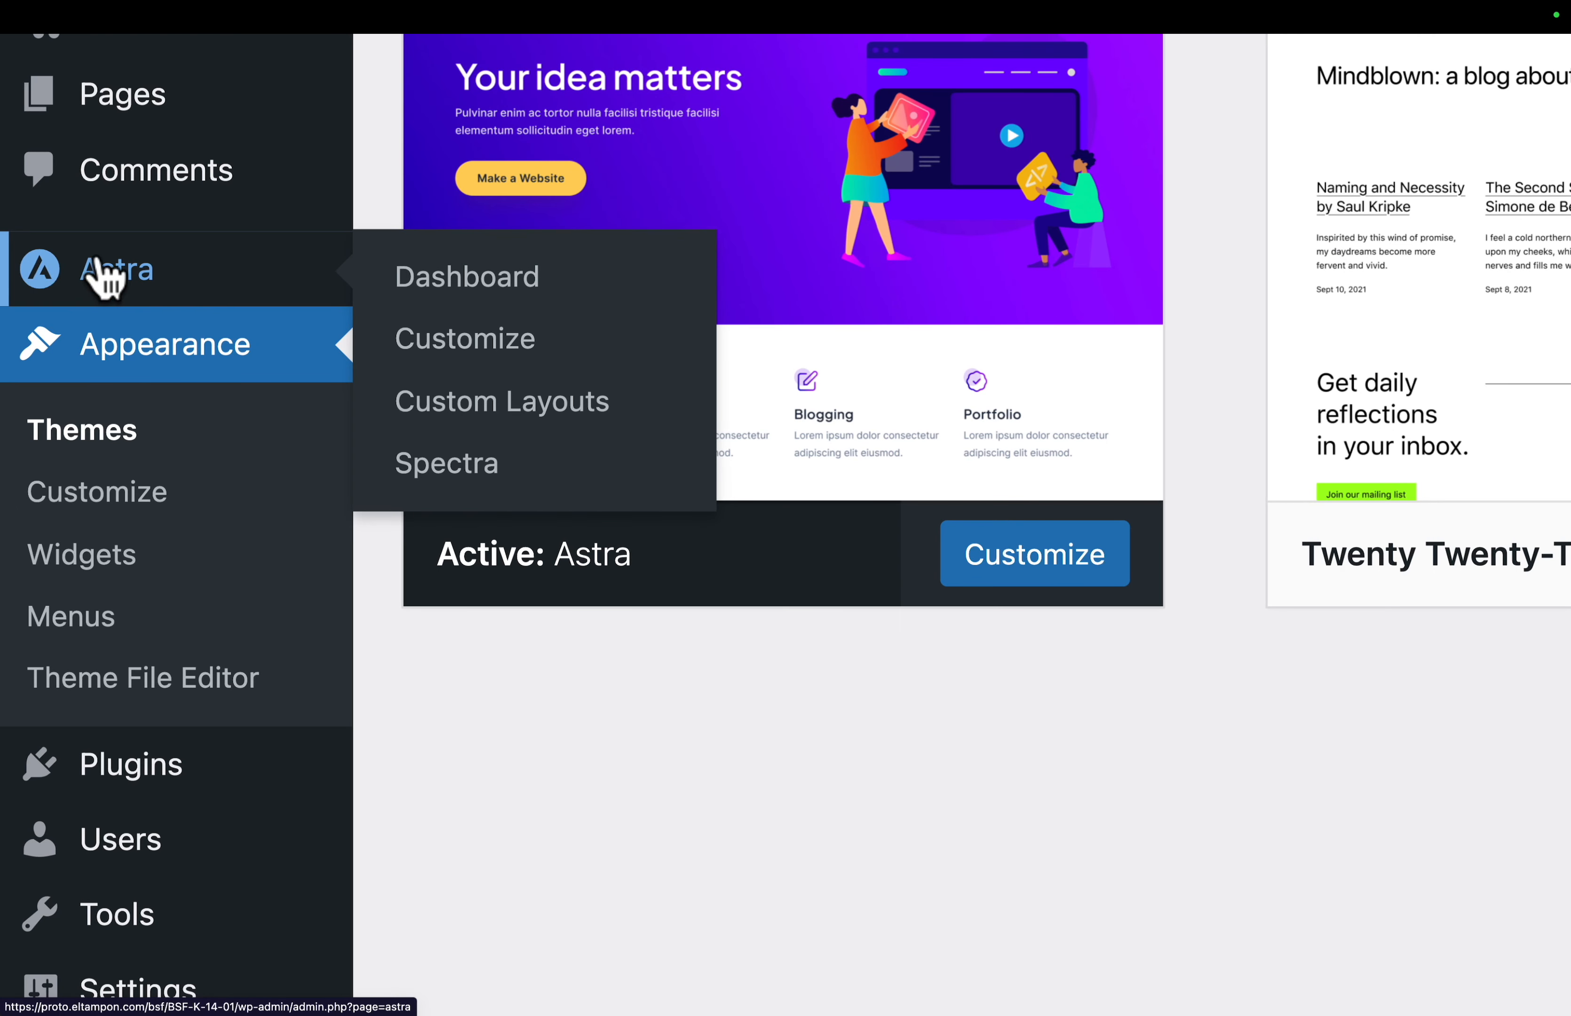
pyautogui.click(462, 309)
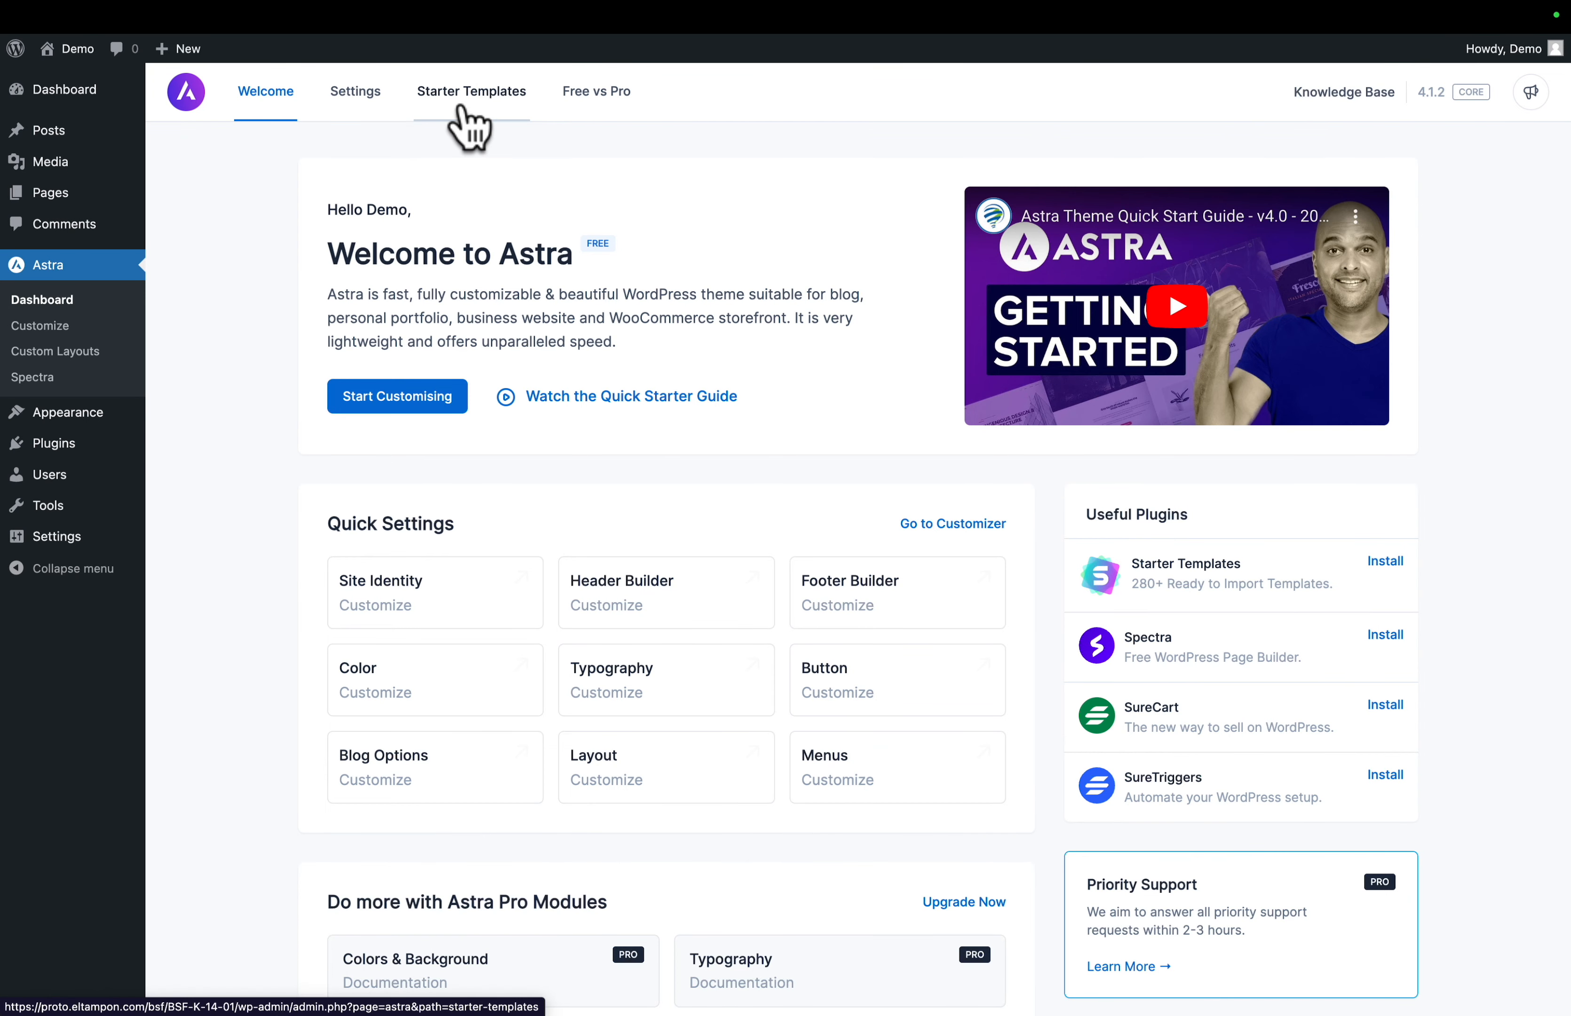
pyautogui.click(465, 105)
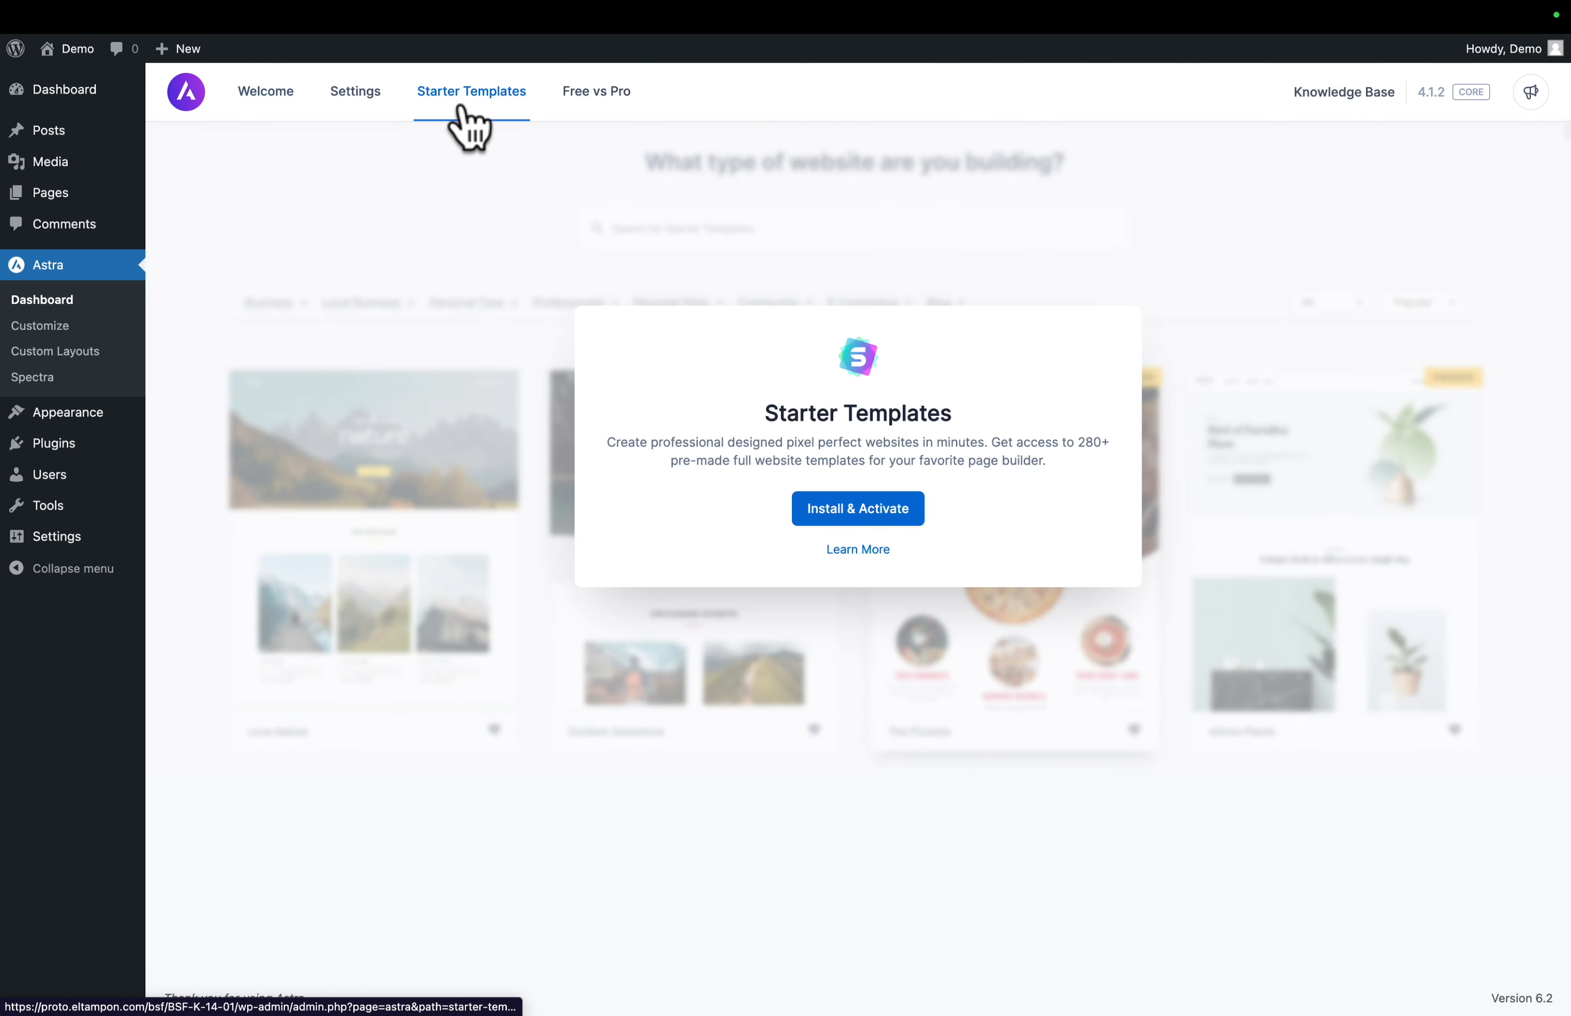
pyautogui.click(802, 509)
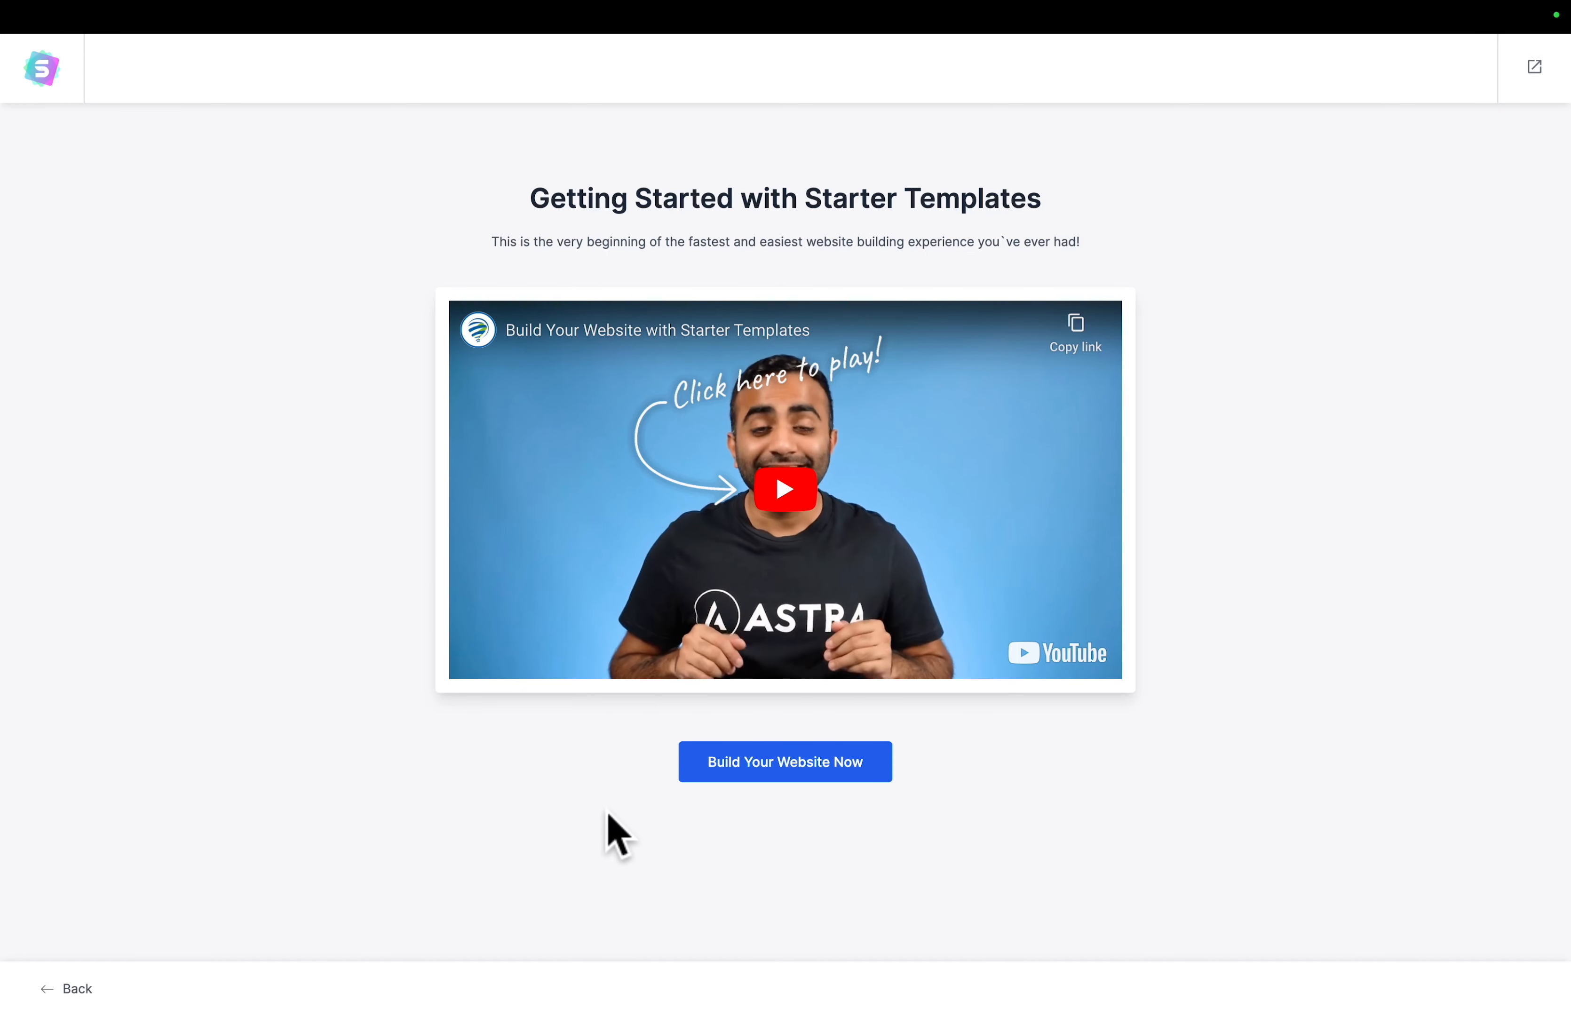
# - Start building the website with Block Editor as the page builder
pyautogui.click(780, 771)
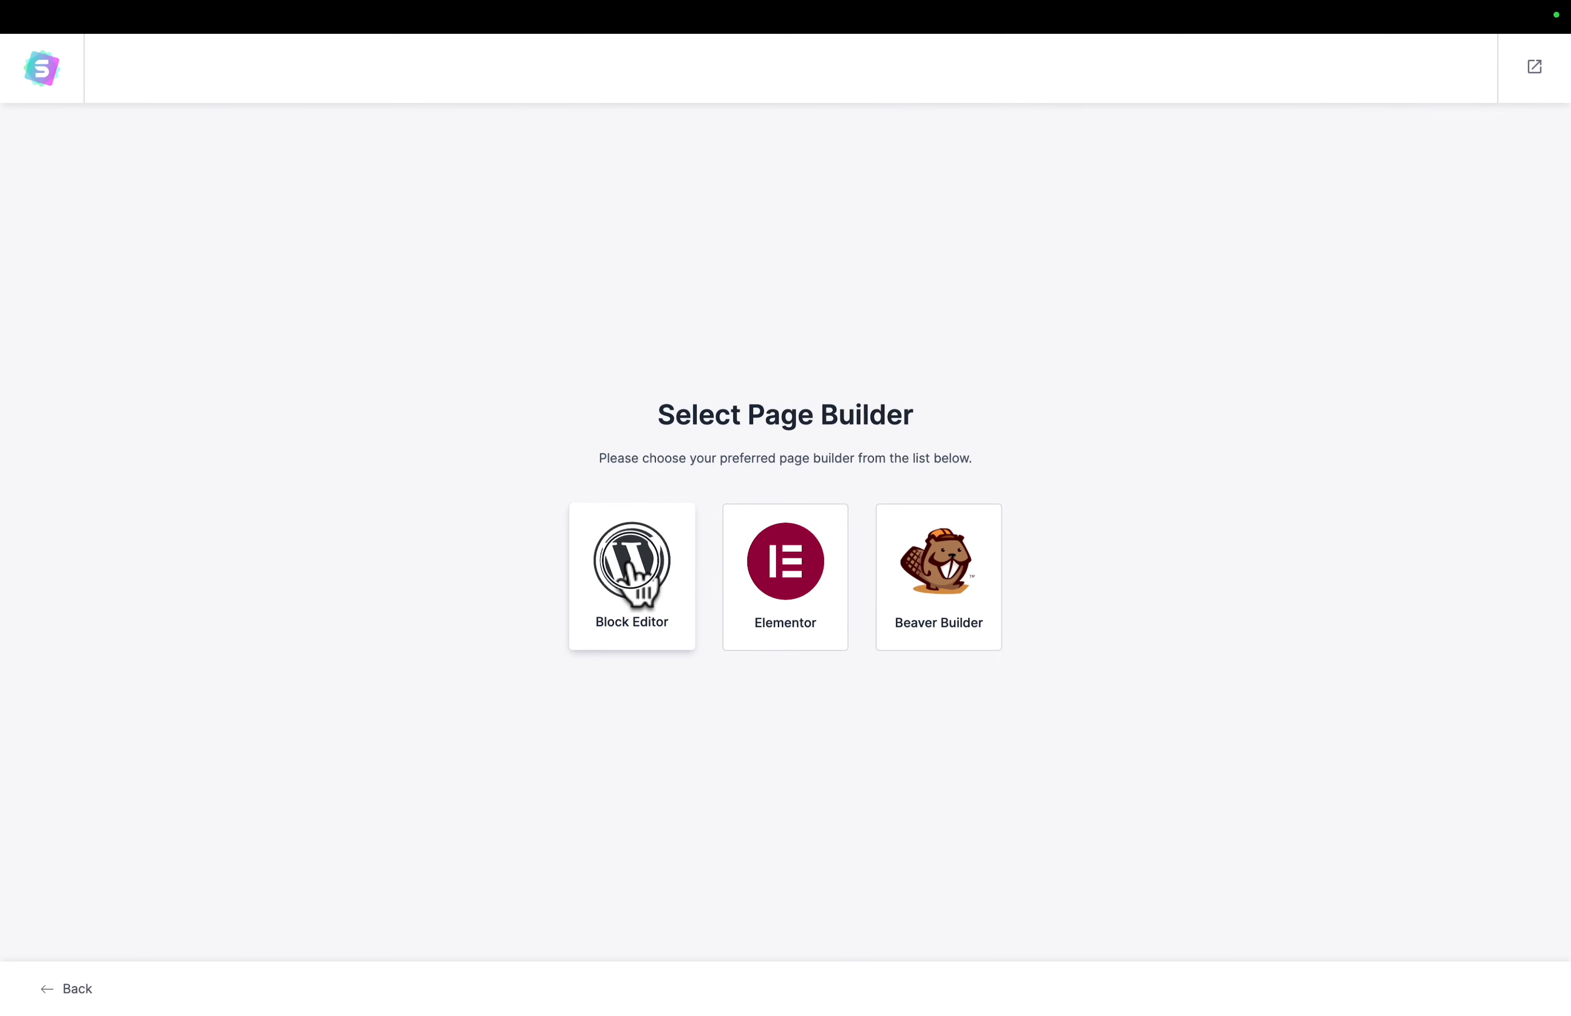
pyautogui.click(634, 574)
# - Search the starter templates for "love nature" and choose the Love Nature template
pyautogui.moveTo(154, 390)
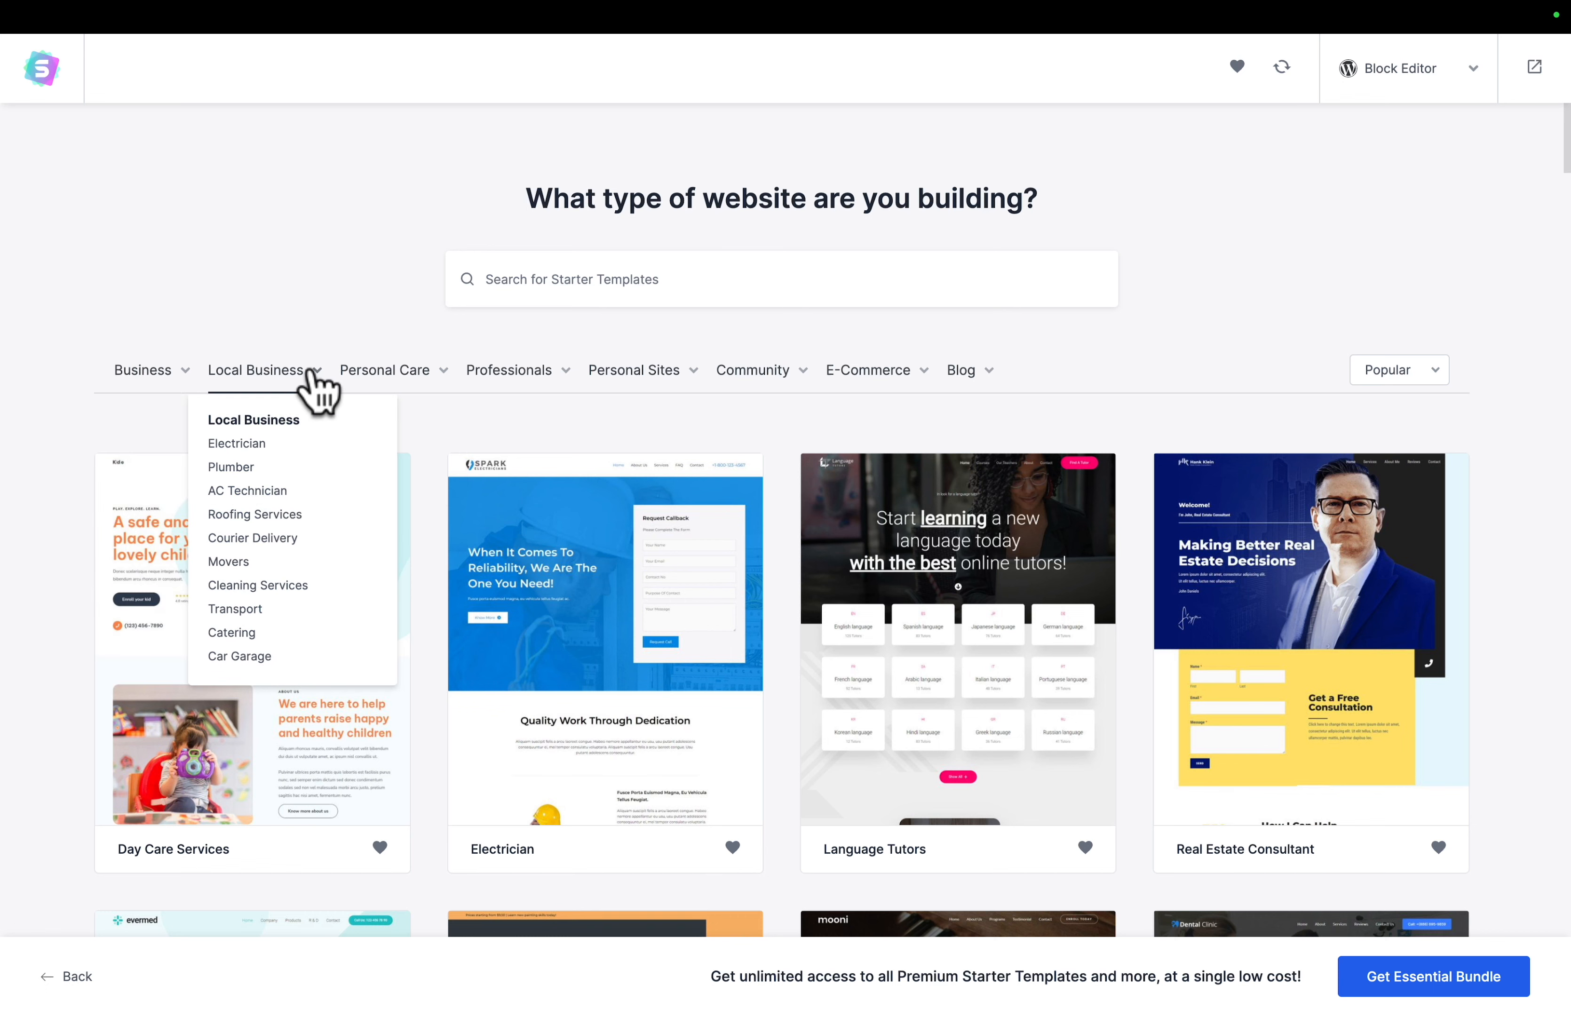
pyautogui.scroll(-10, 74, 597)
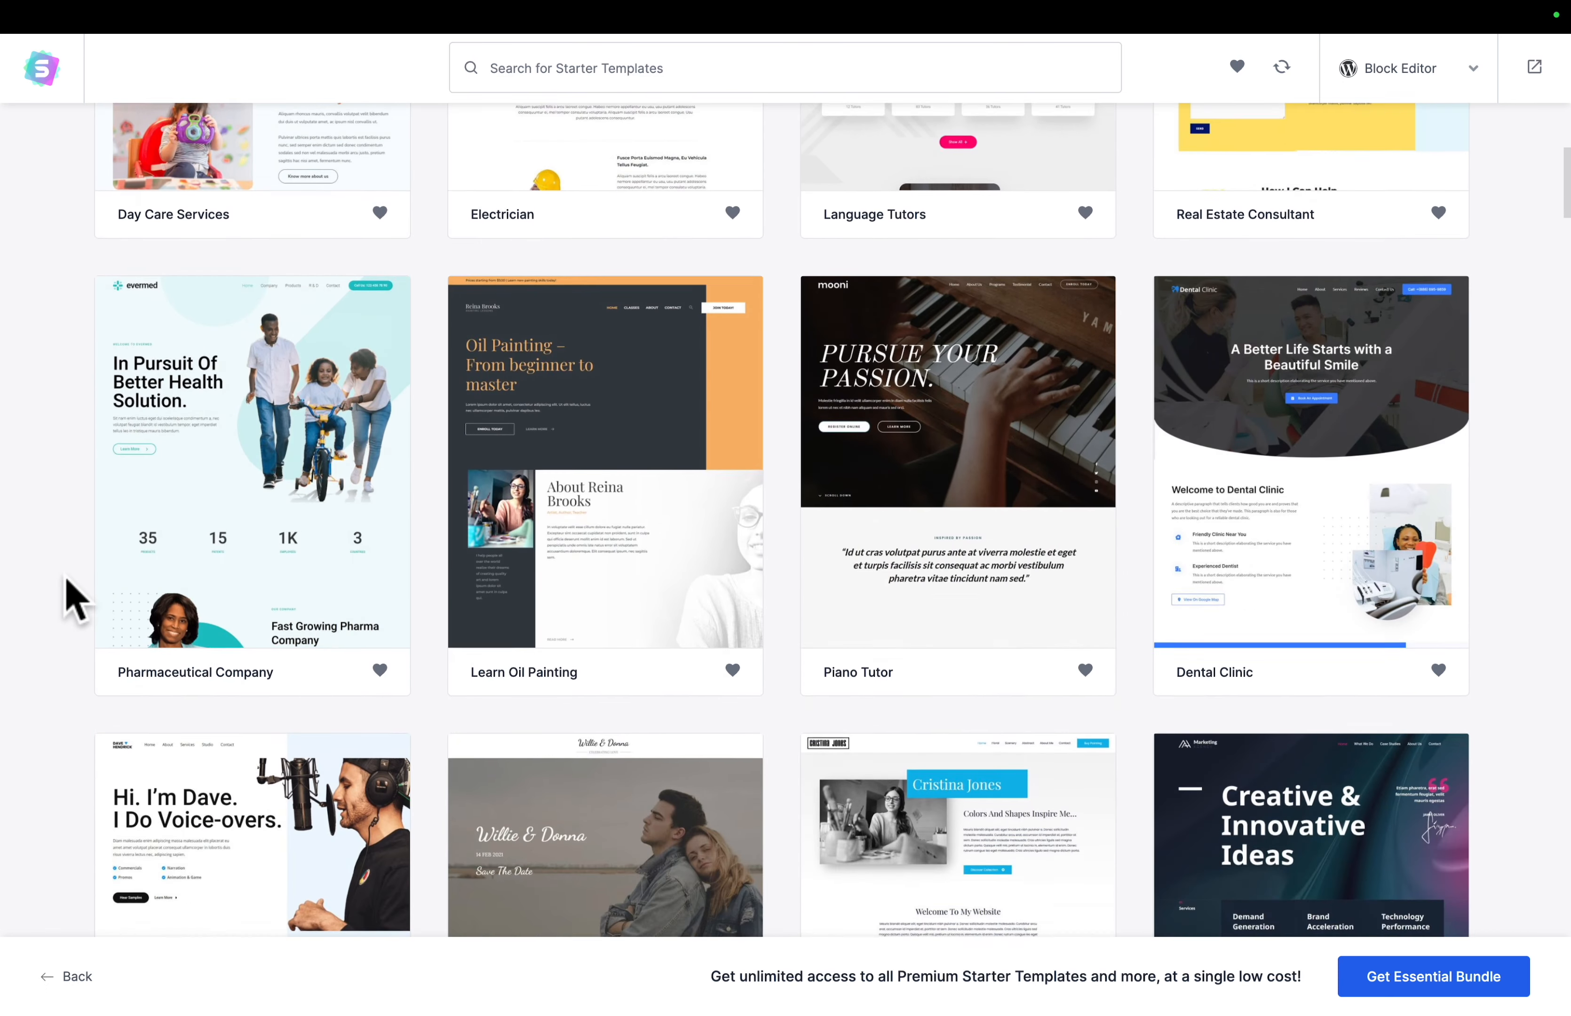
pyautogui.scroll(10, 73, 596)
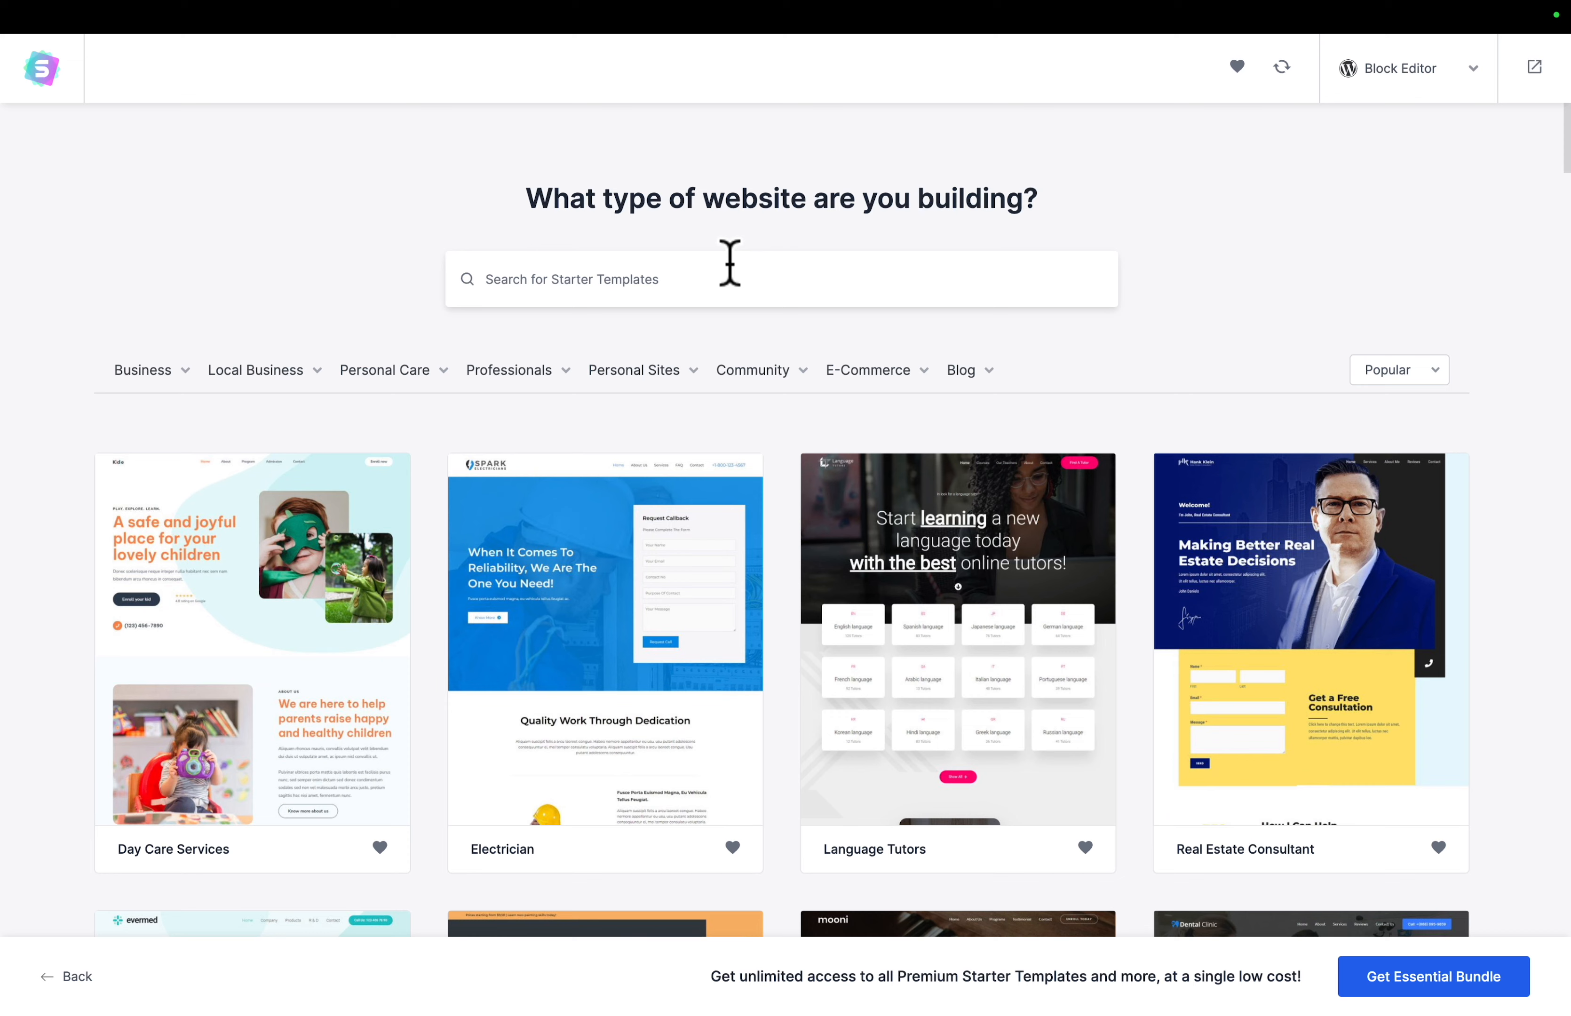
pyautogui.click(729, 263)
pyautogui.write('love nature')
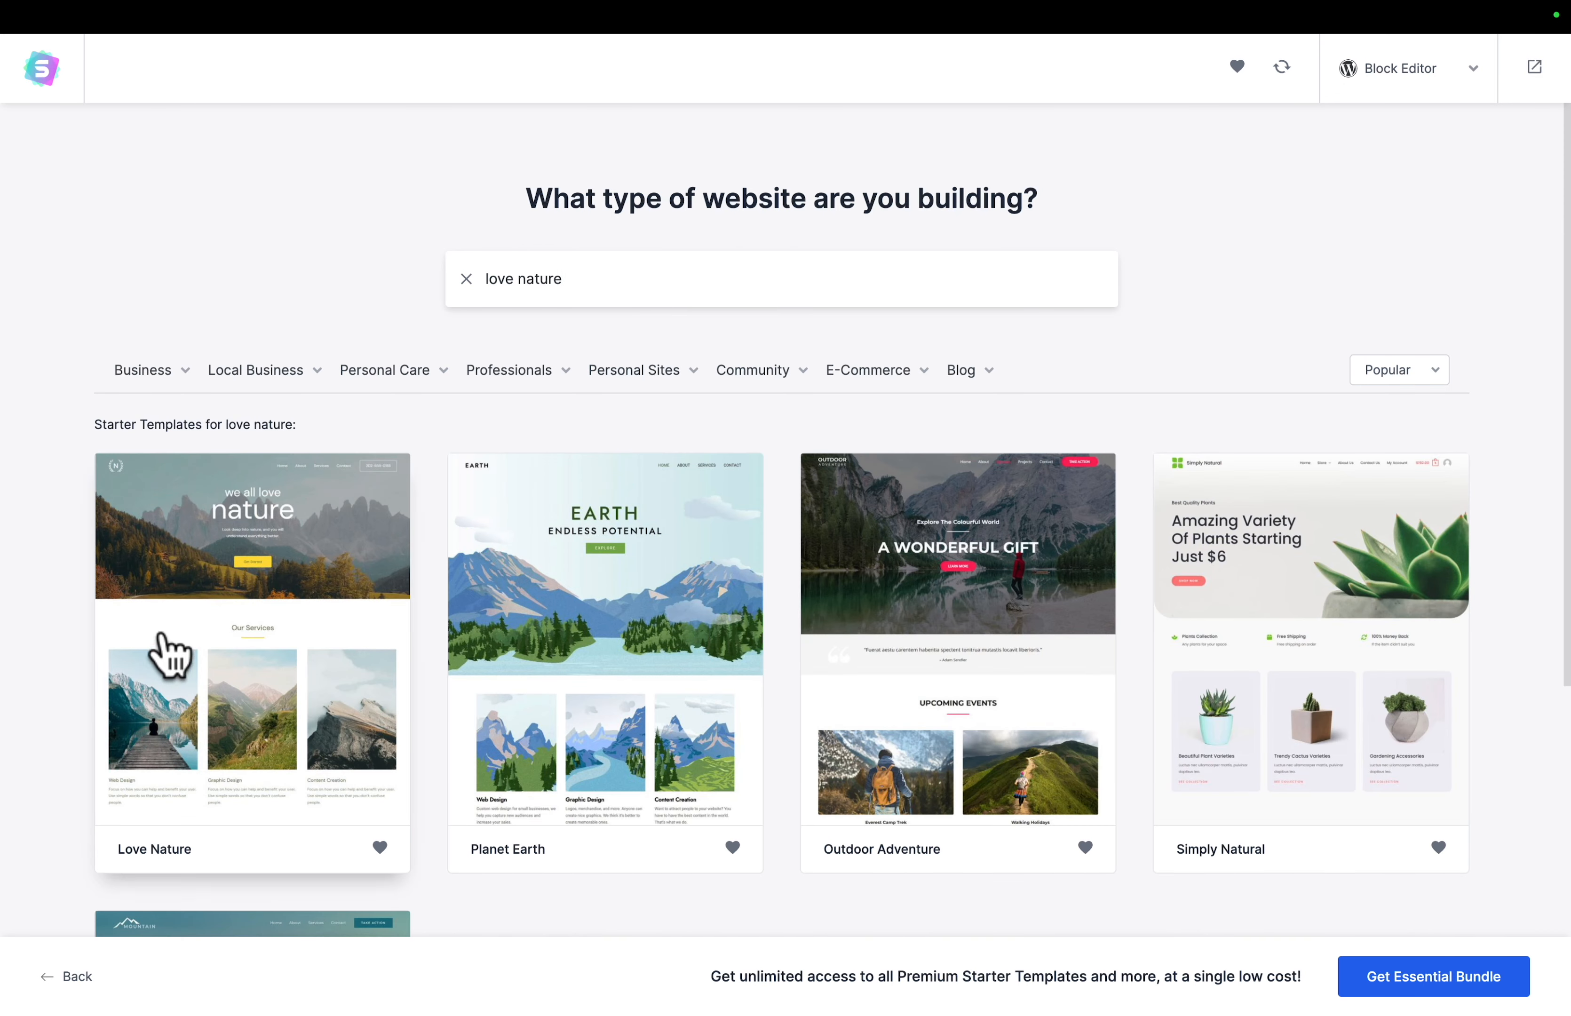
pyautogui.click(218, 667)
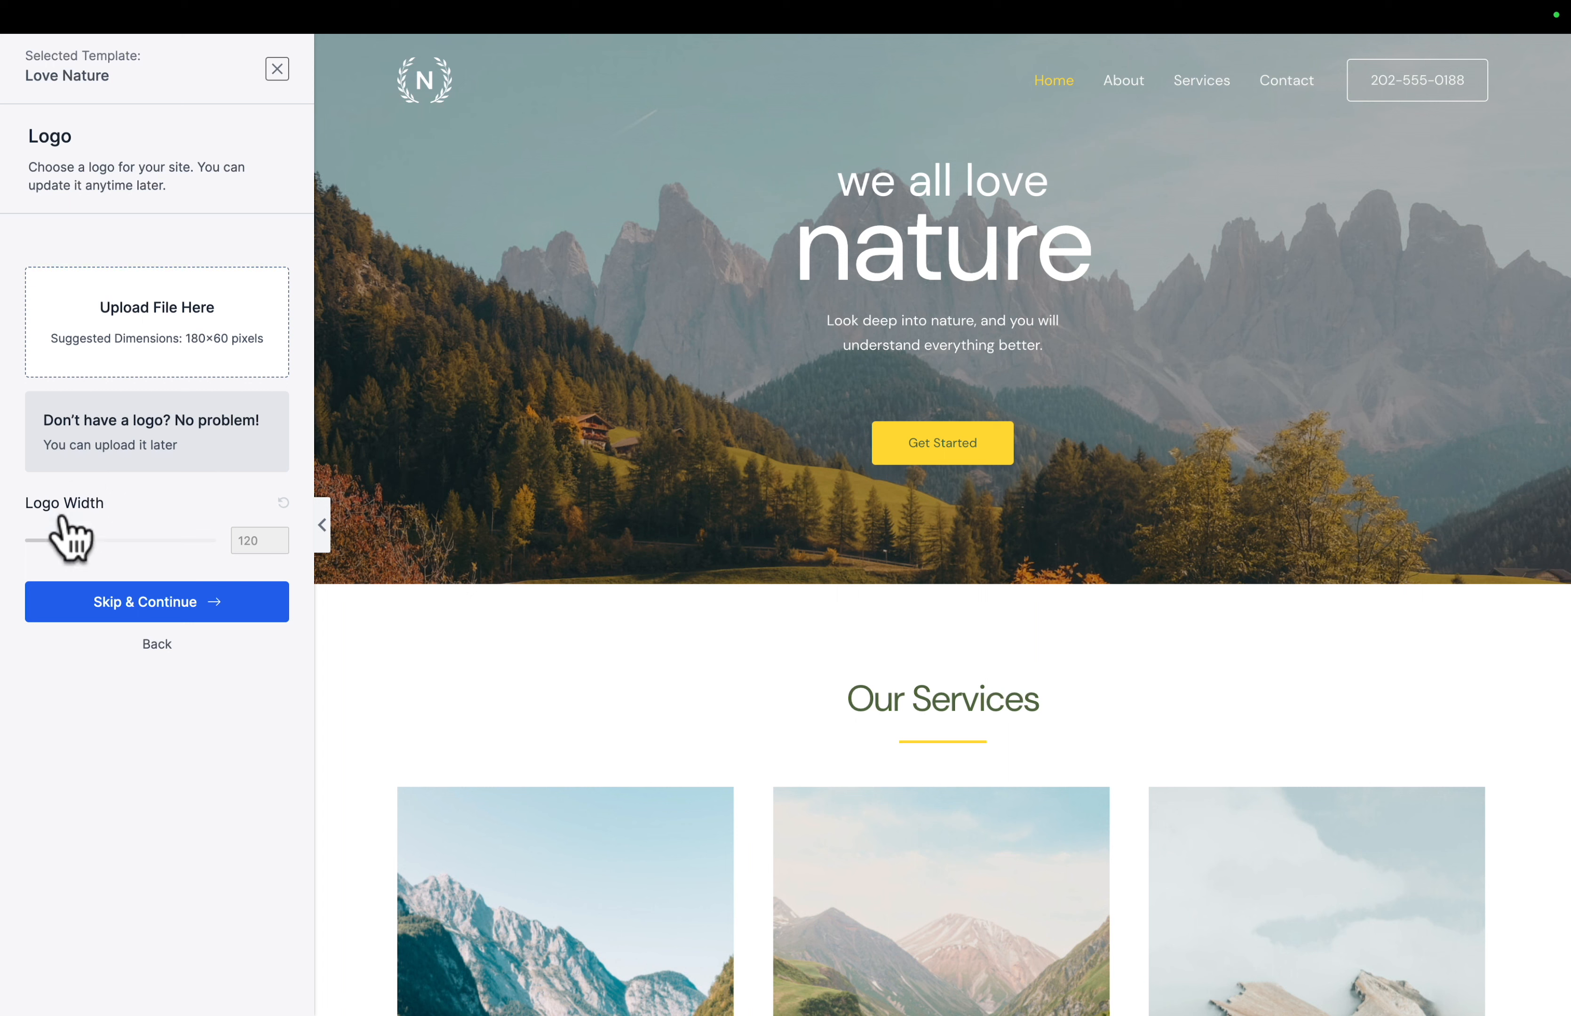
# - Skip the logo upload and apply the orange color palette to the Love Nature template, leaving the default fonts
pyautogui.click(153, 601)
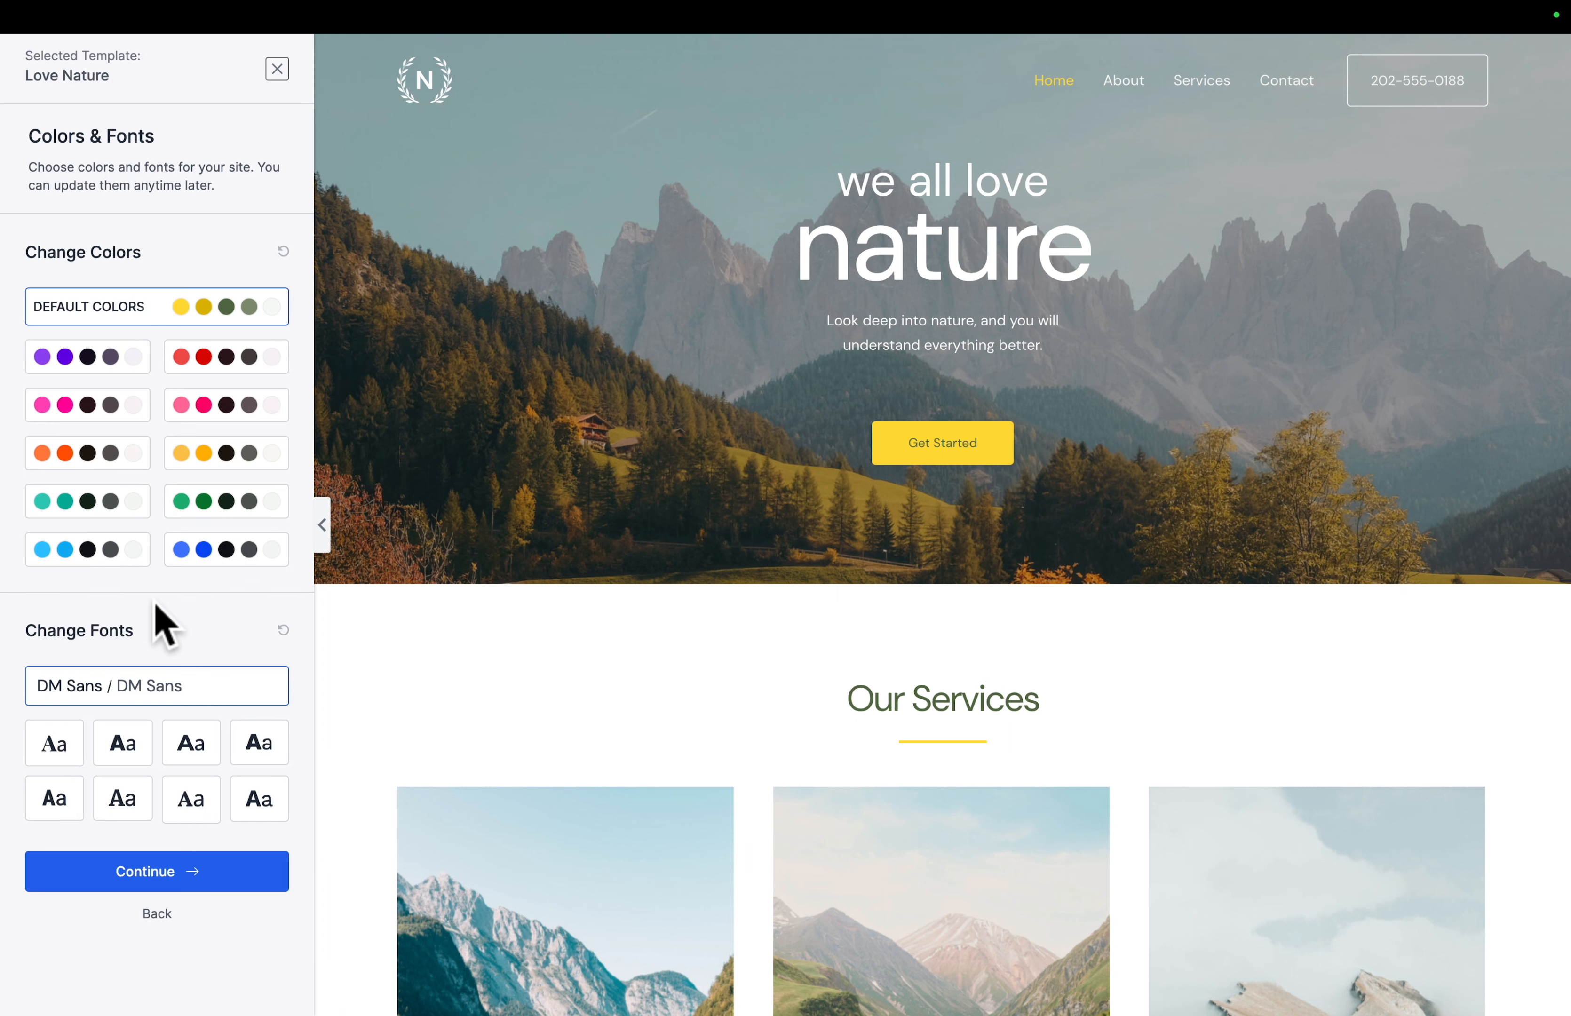
pyautogui.click(74, 463)
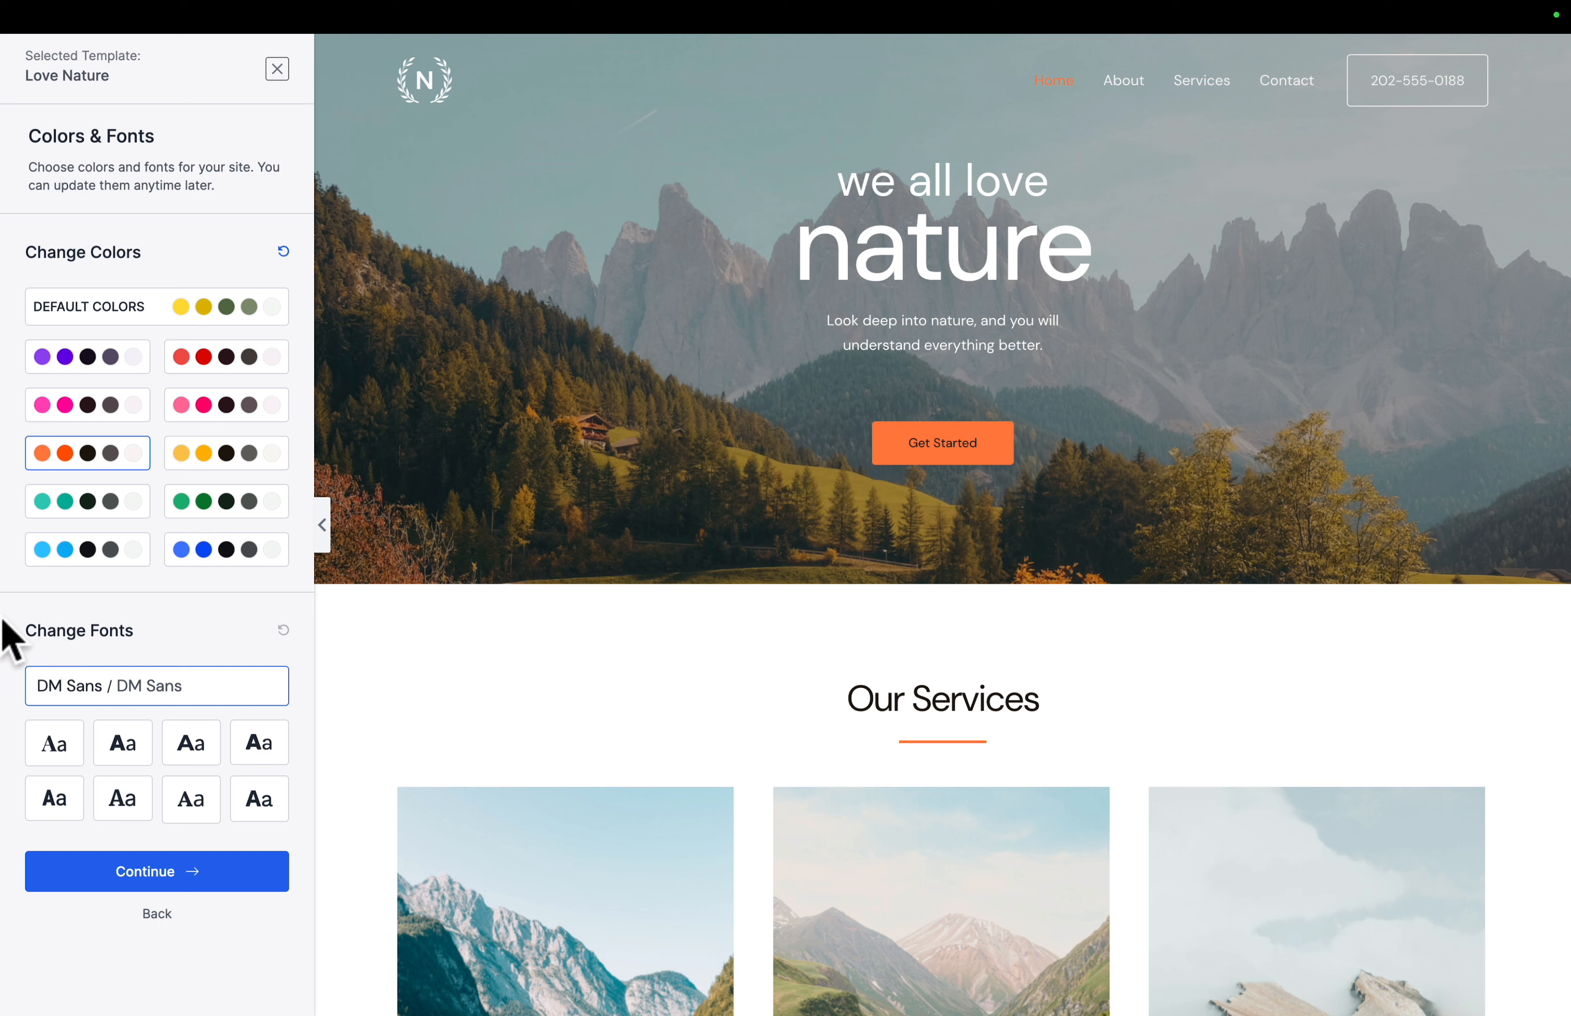
pyautogui.click(159, 876)
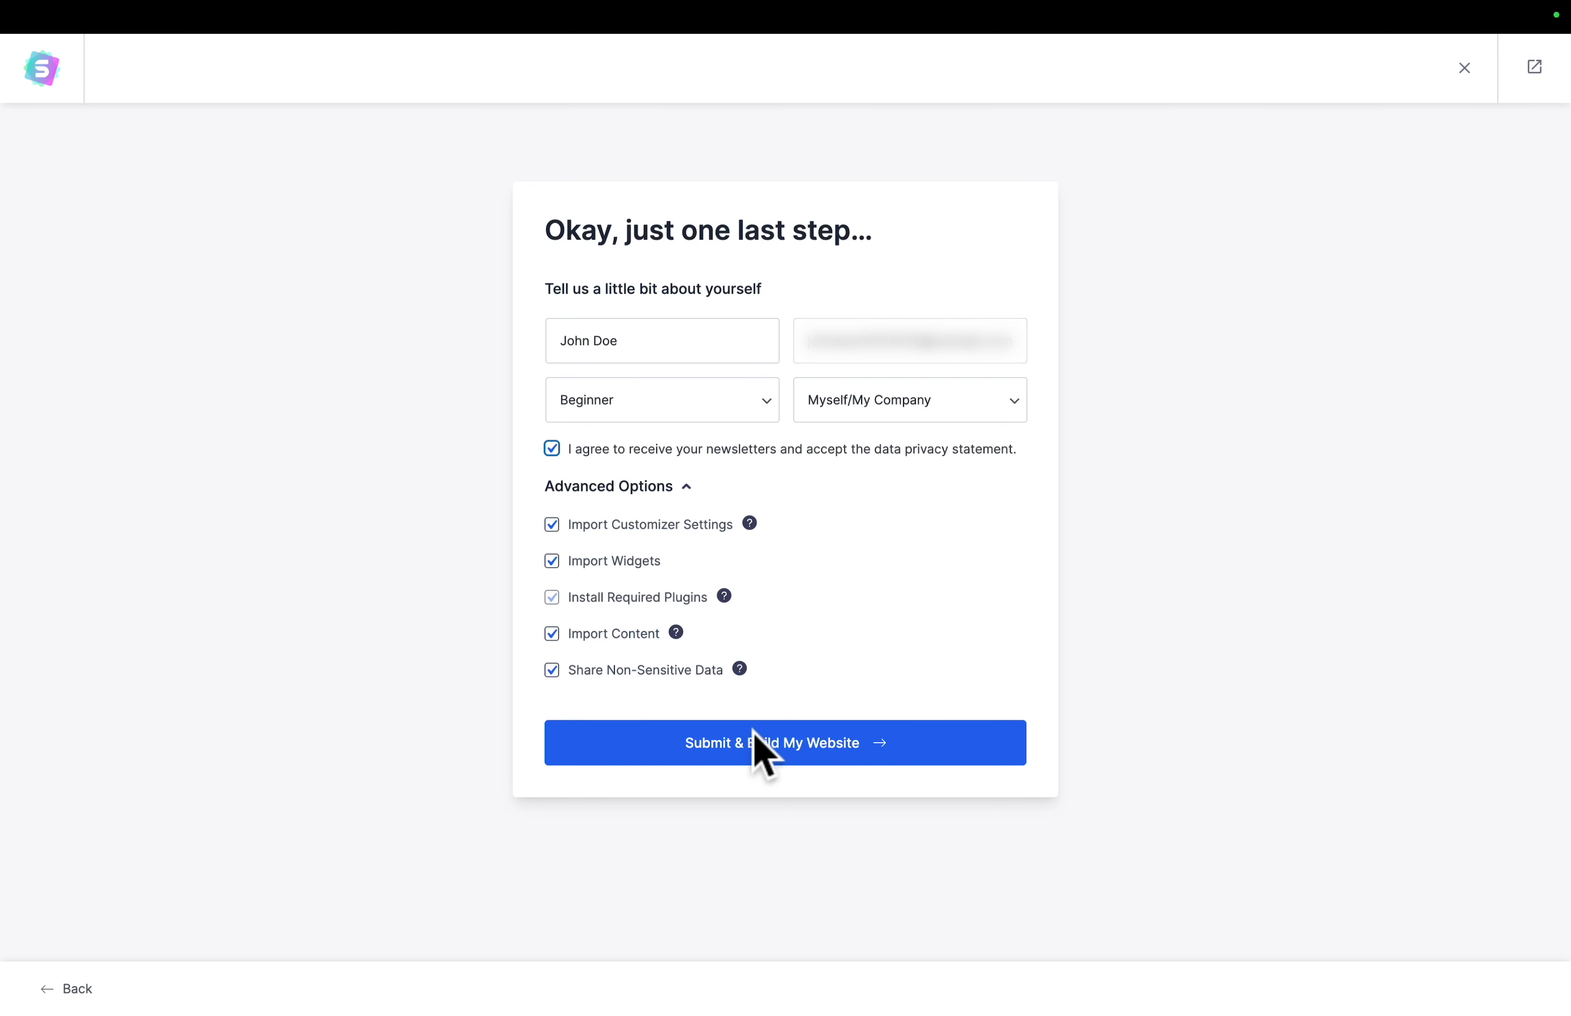
# - Submit the completed import form to build the website, and view its finished homepage
pyautogui.click(753, 744)
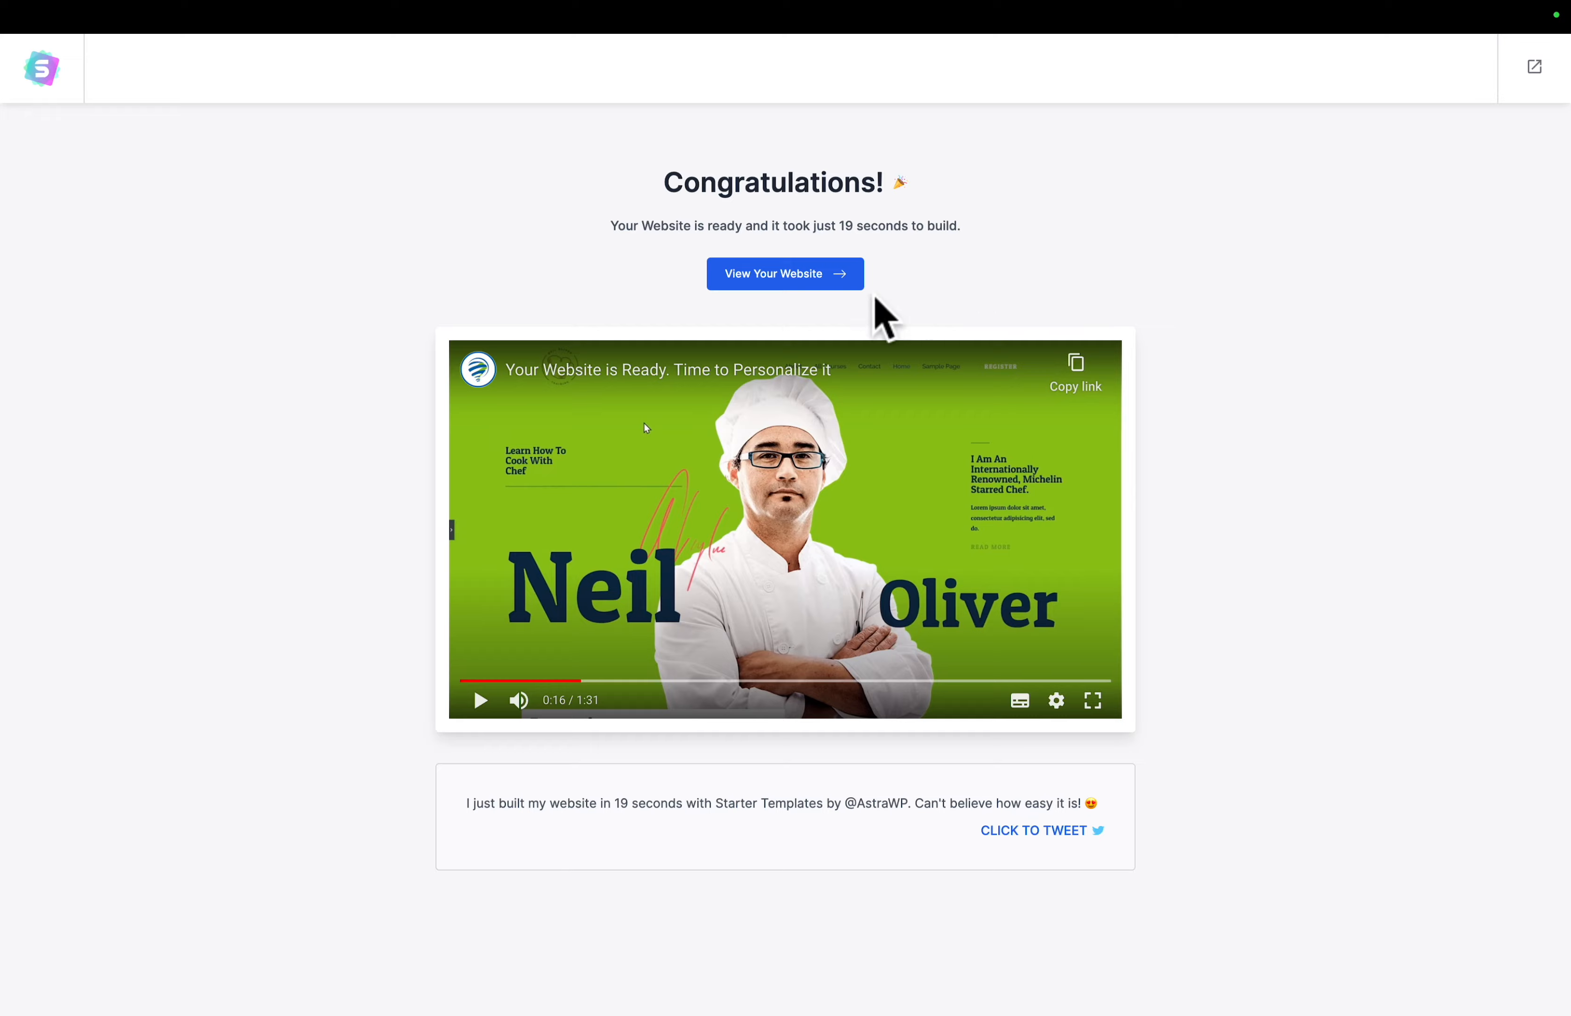
pyautogui.click(779, 277)
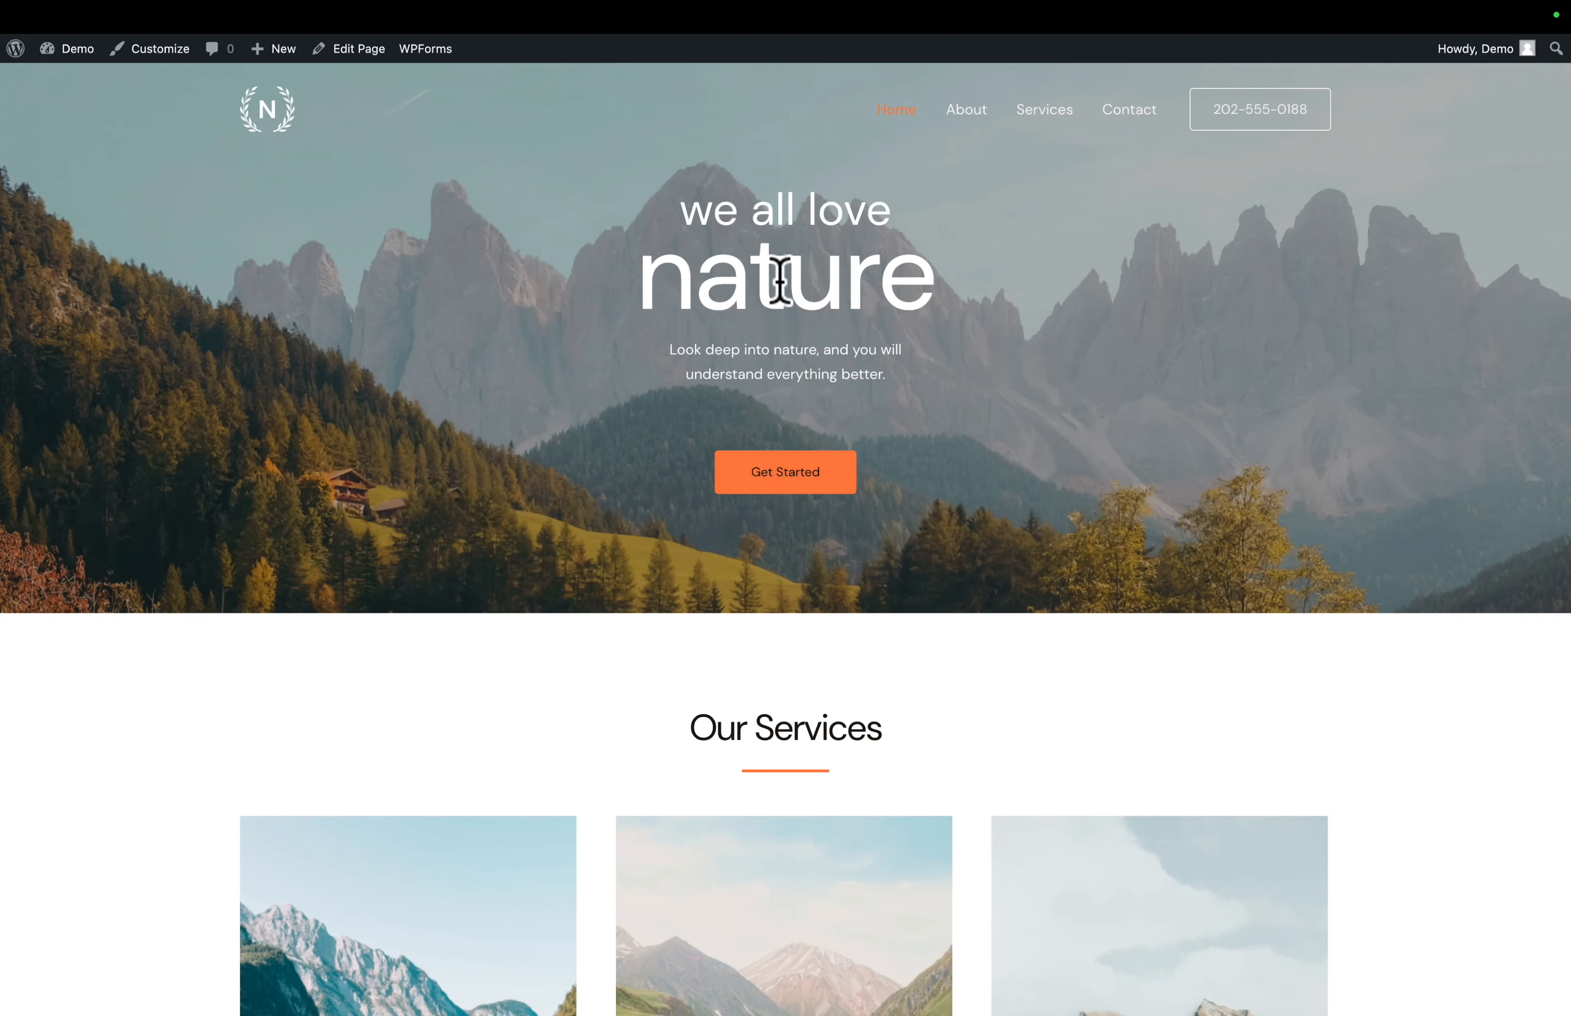
pyautogui.scroll(-15, 277, 680)
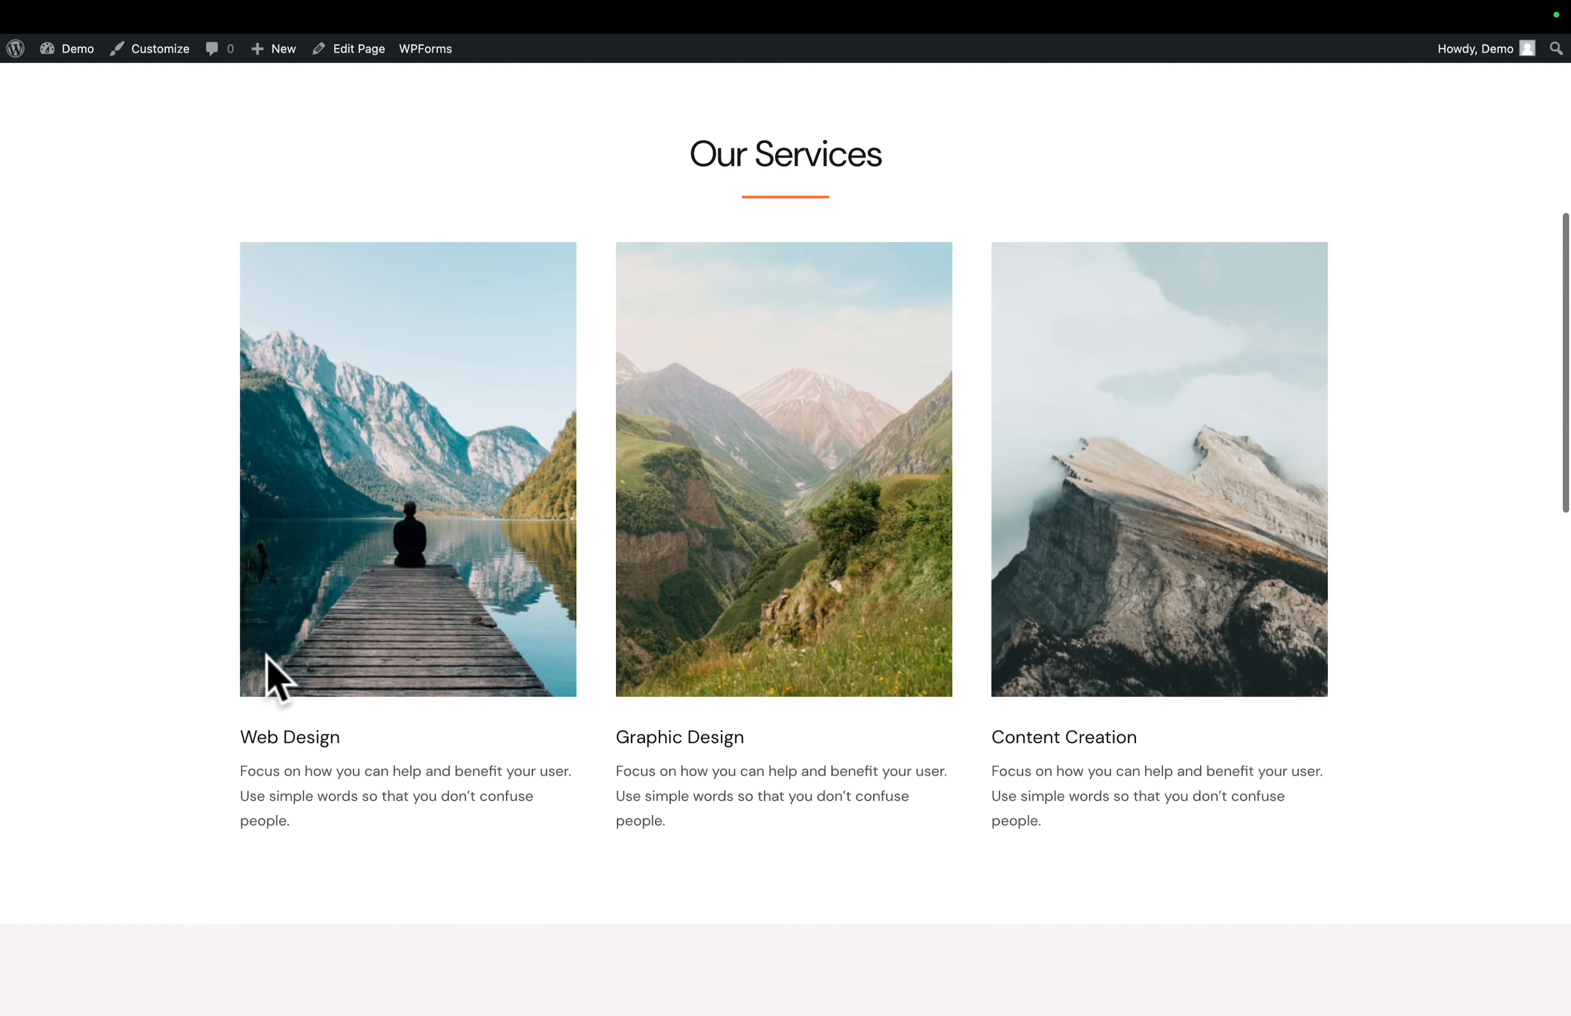
pyautogui.scroll(20, 266, 657)
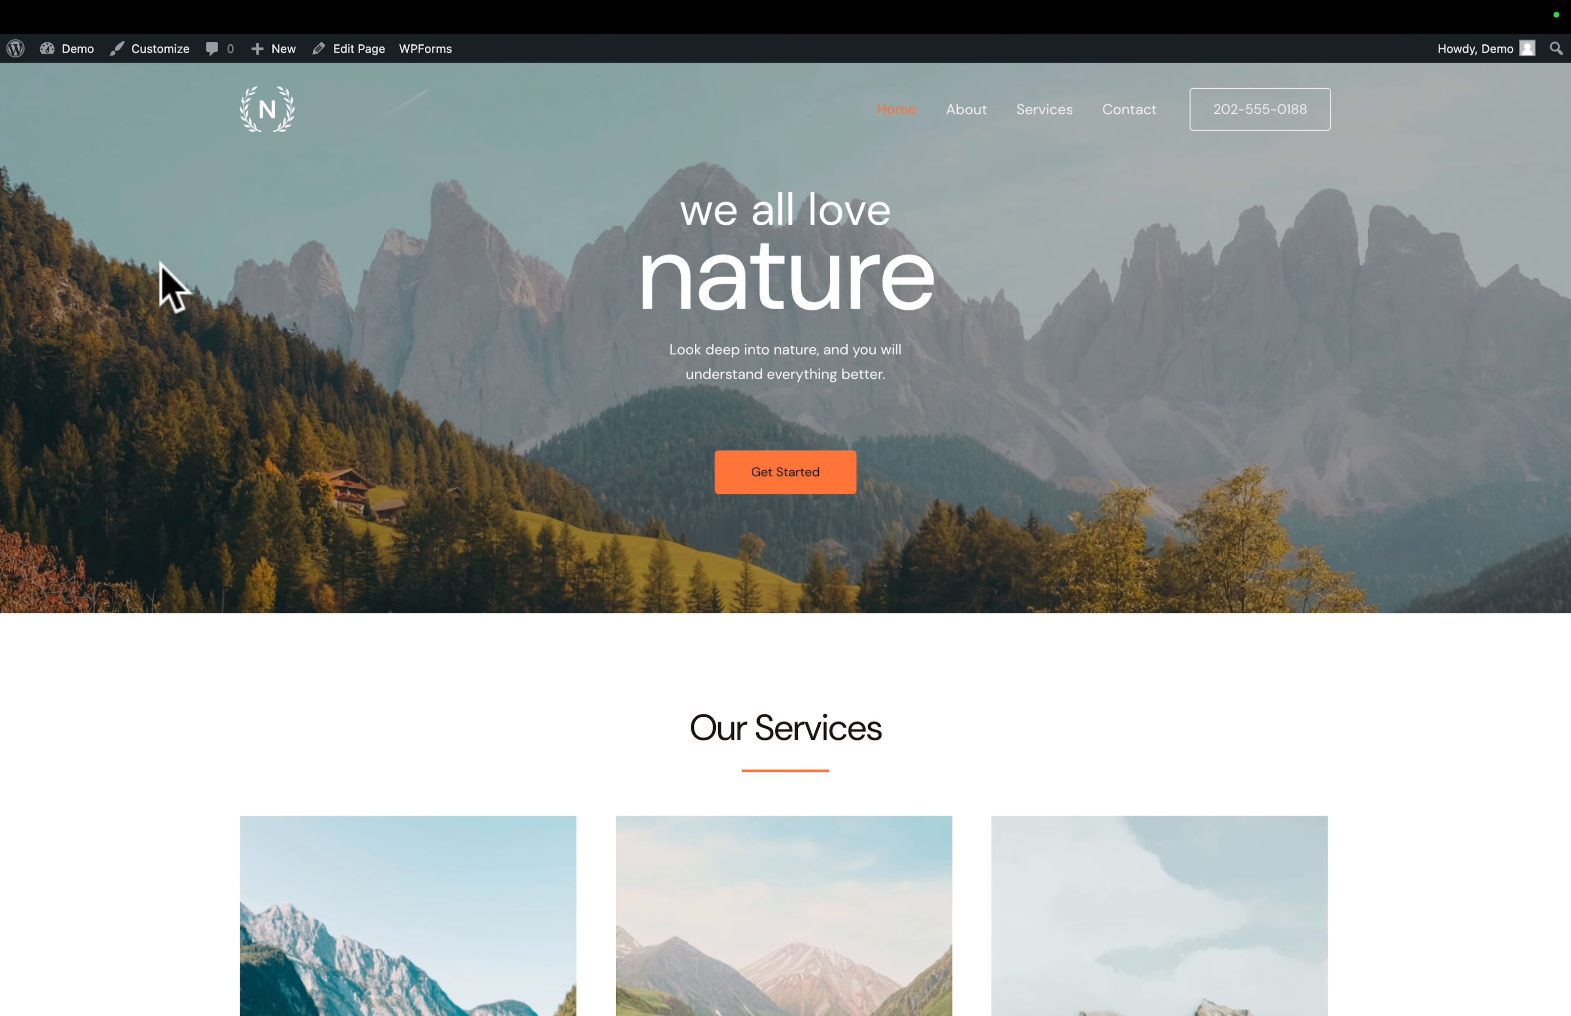
# - Return to the WordPress dashboard and review the Spectra visual website builder's product page
pyautogui.moveTo(69, 54)
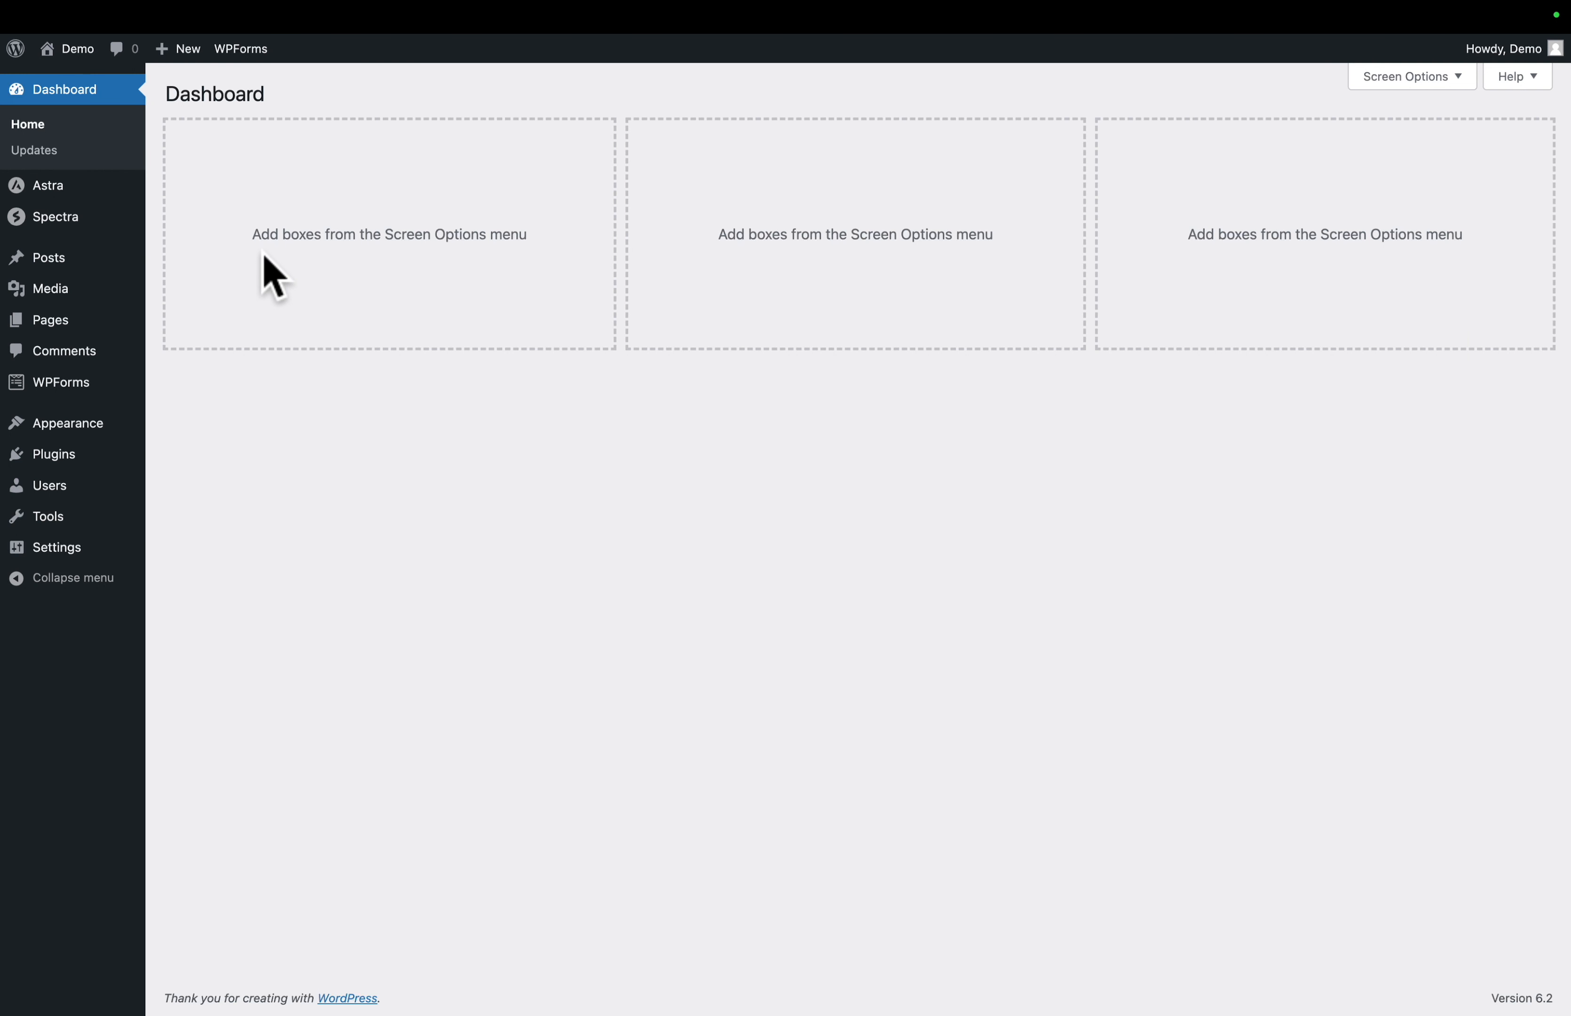
pyautogui.moveTo(13, 193)
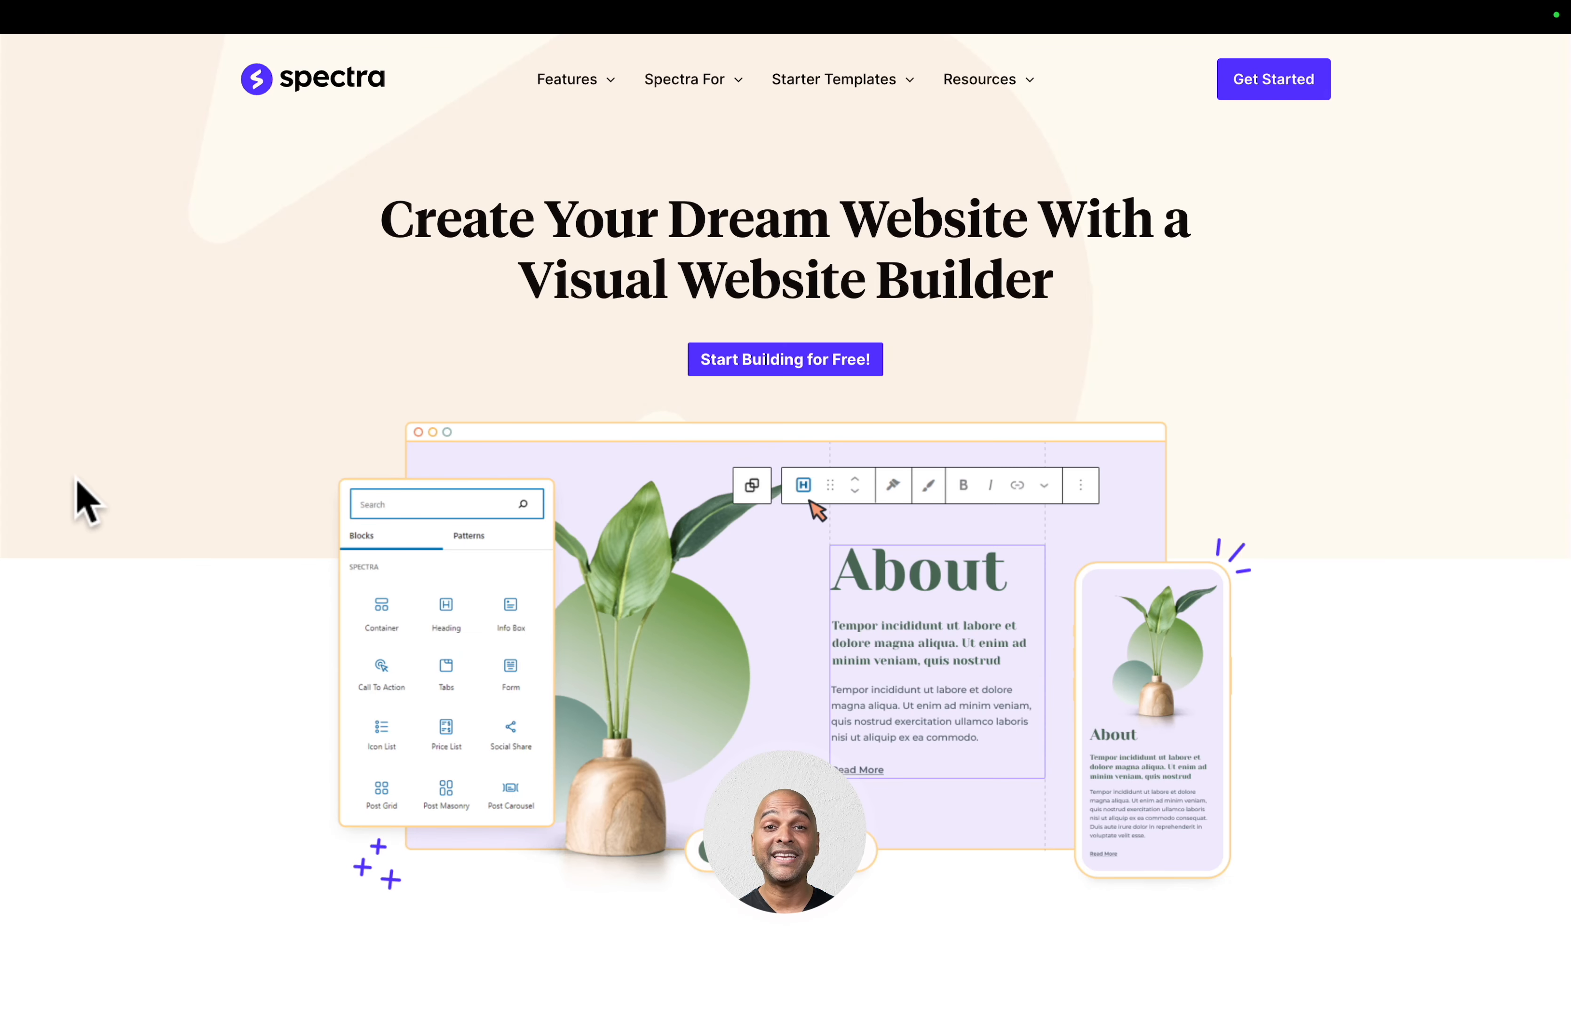
pyautogui.scroll(-3, 85, 503)
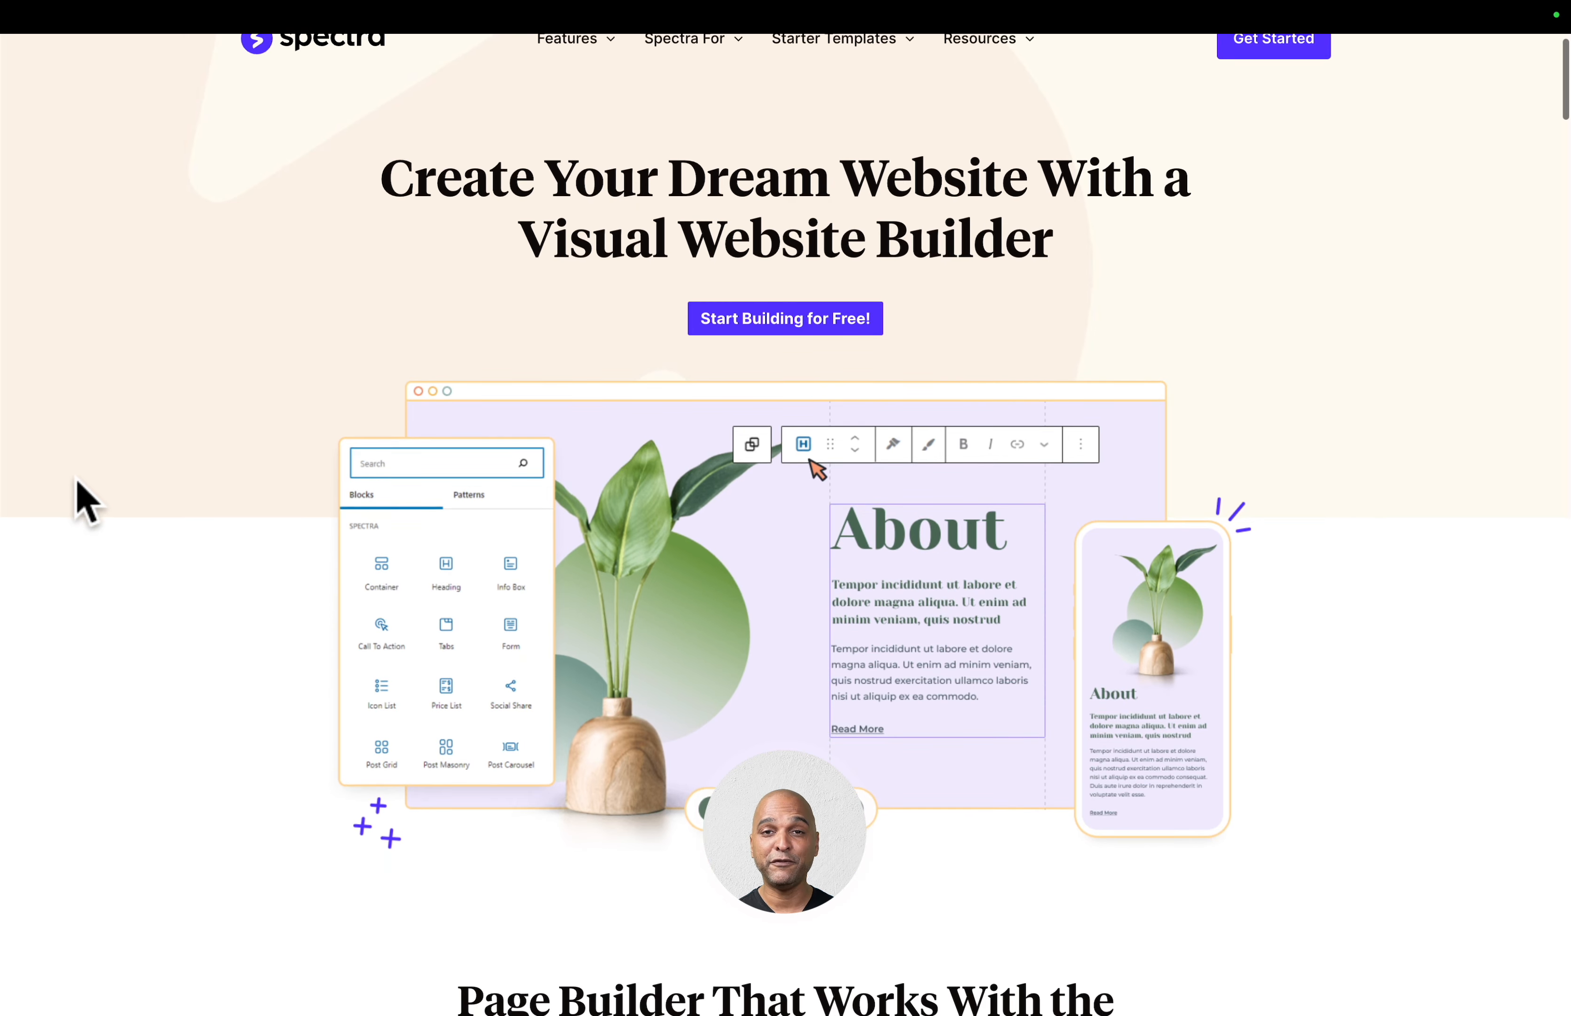
pyautogui.scroll(-4, 85, 503)
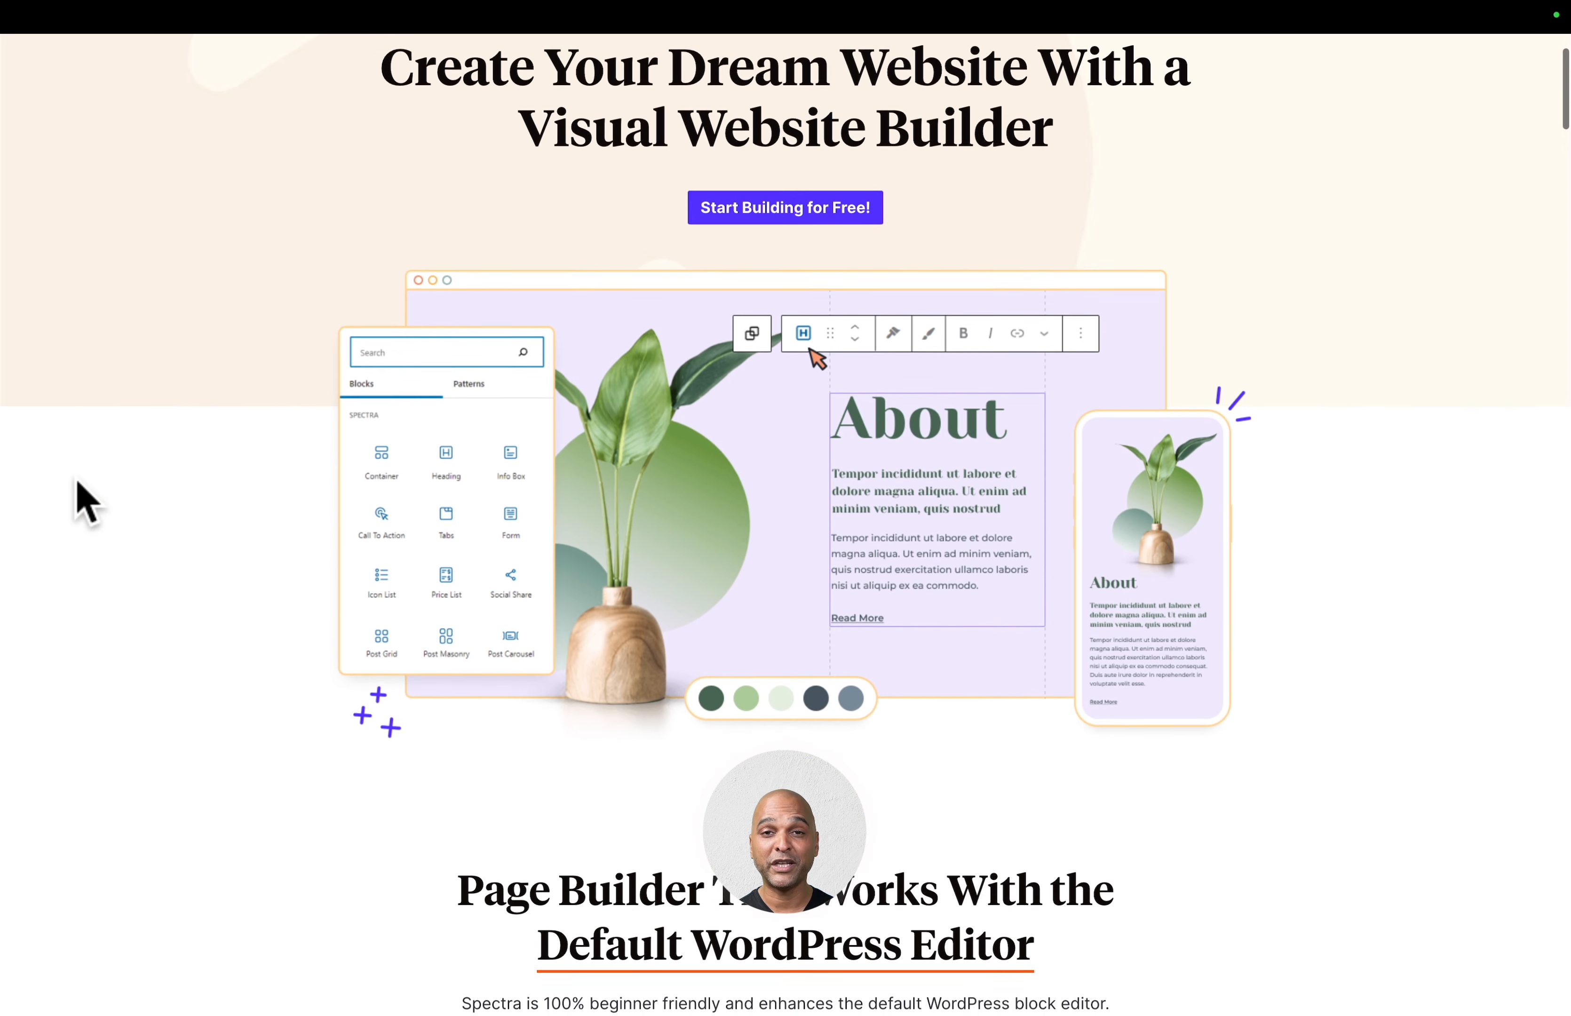
pyautogui.scroll(-3, 85, 503)
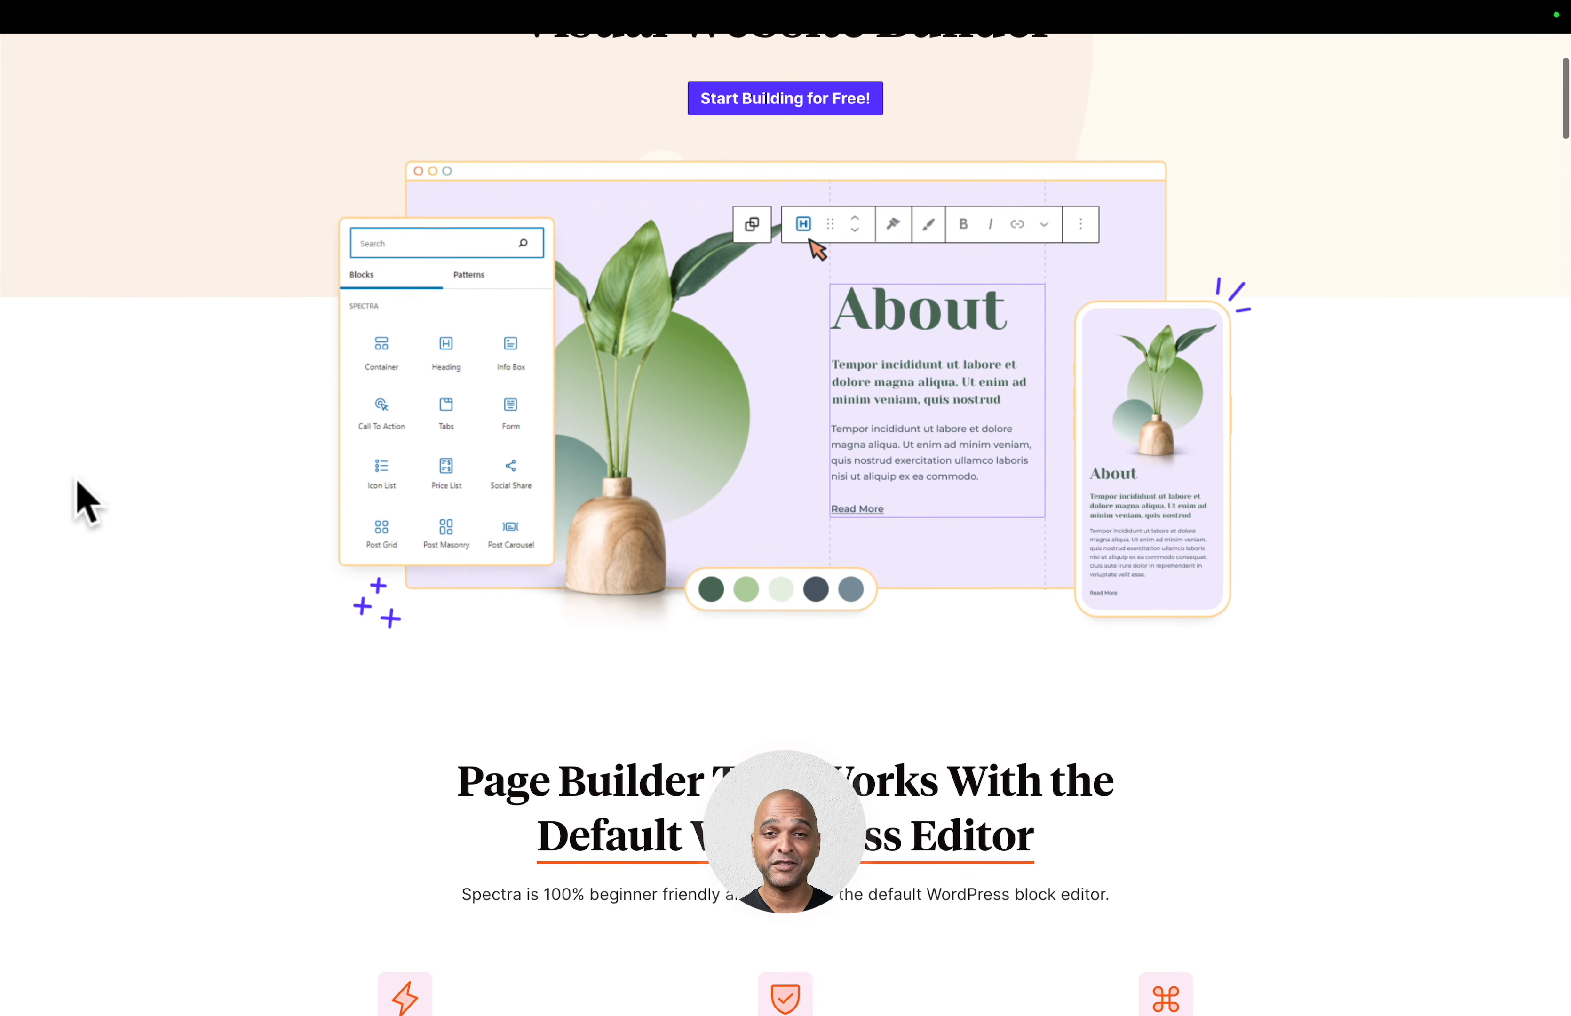
pyautogui.scroll(-3, 86, 503)
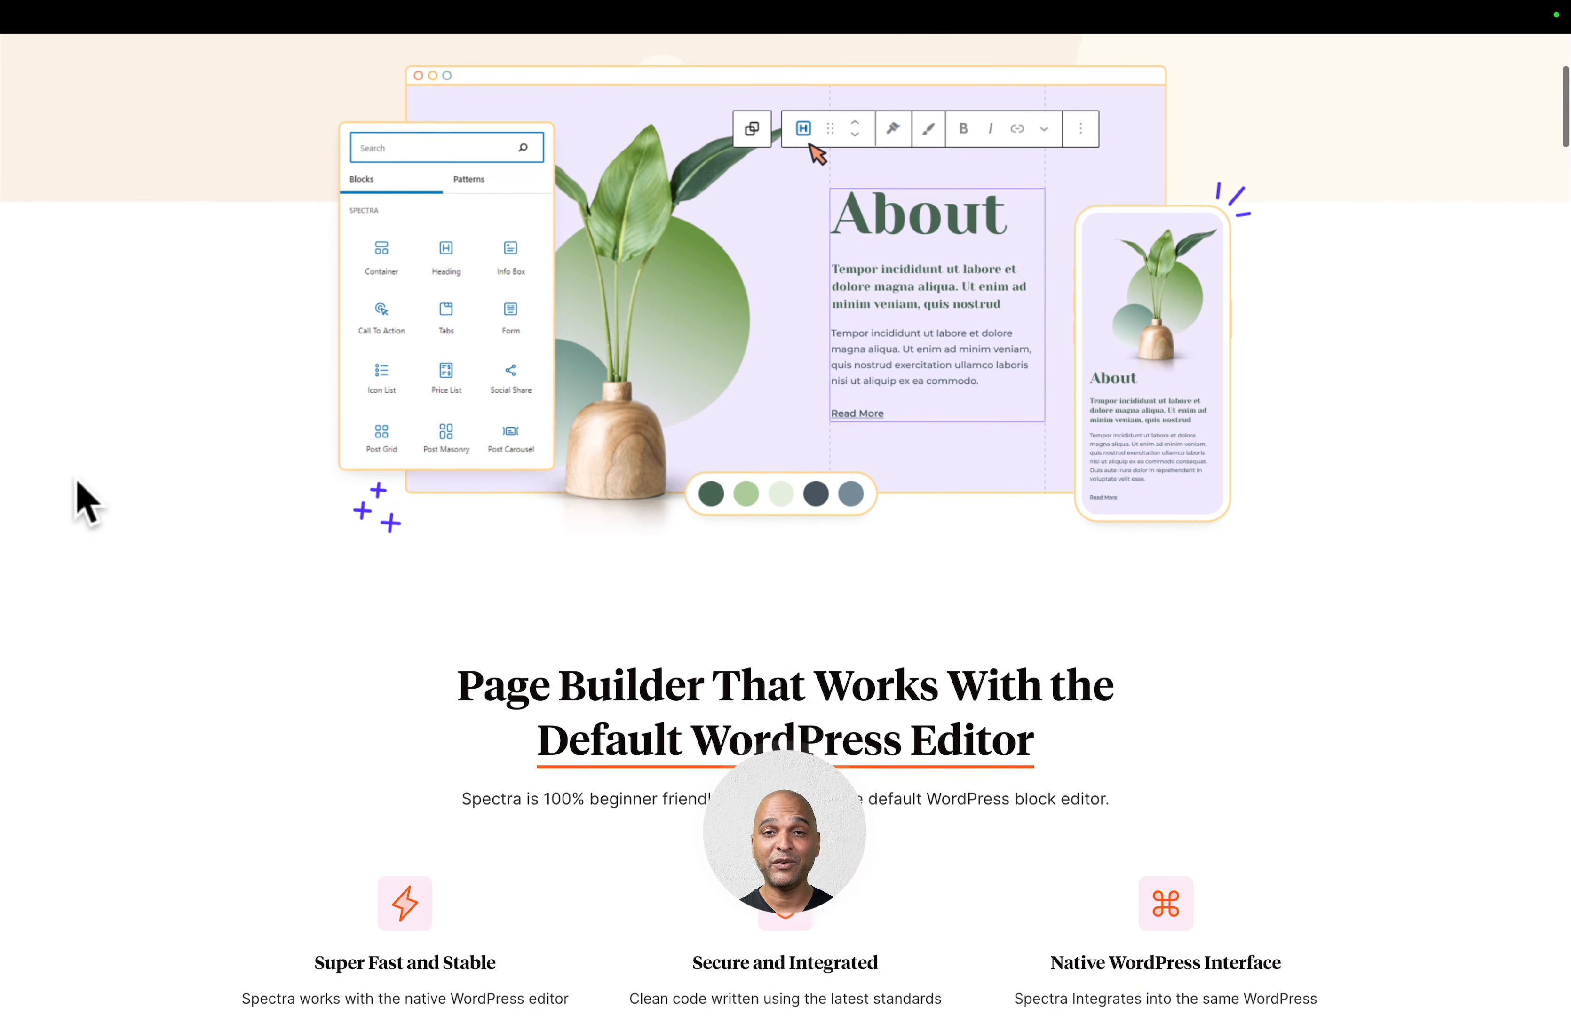
pyautogui.scroll(-2, 85, 503)
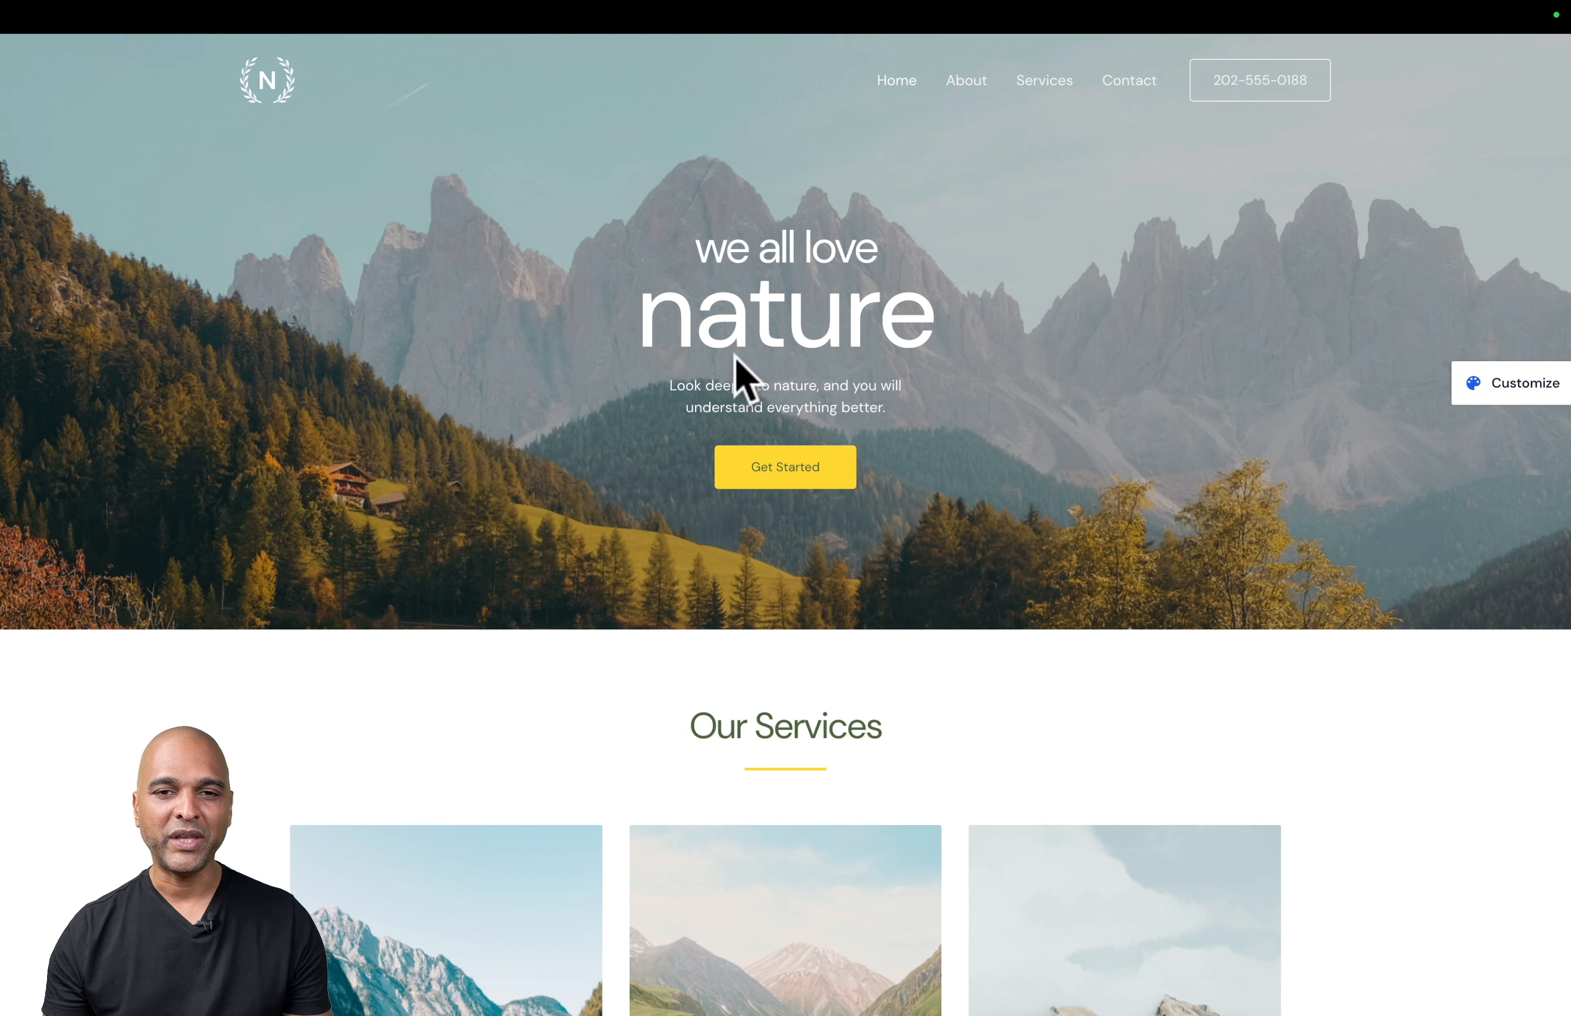
# - Compare the original Love Nature template demo with the customized photography website
pyautogui.hotkey('ctrl', 'Tab')
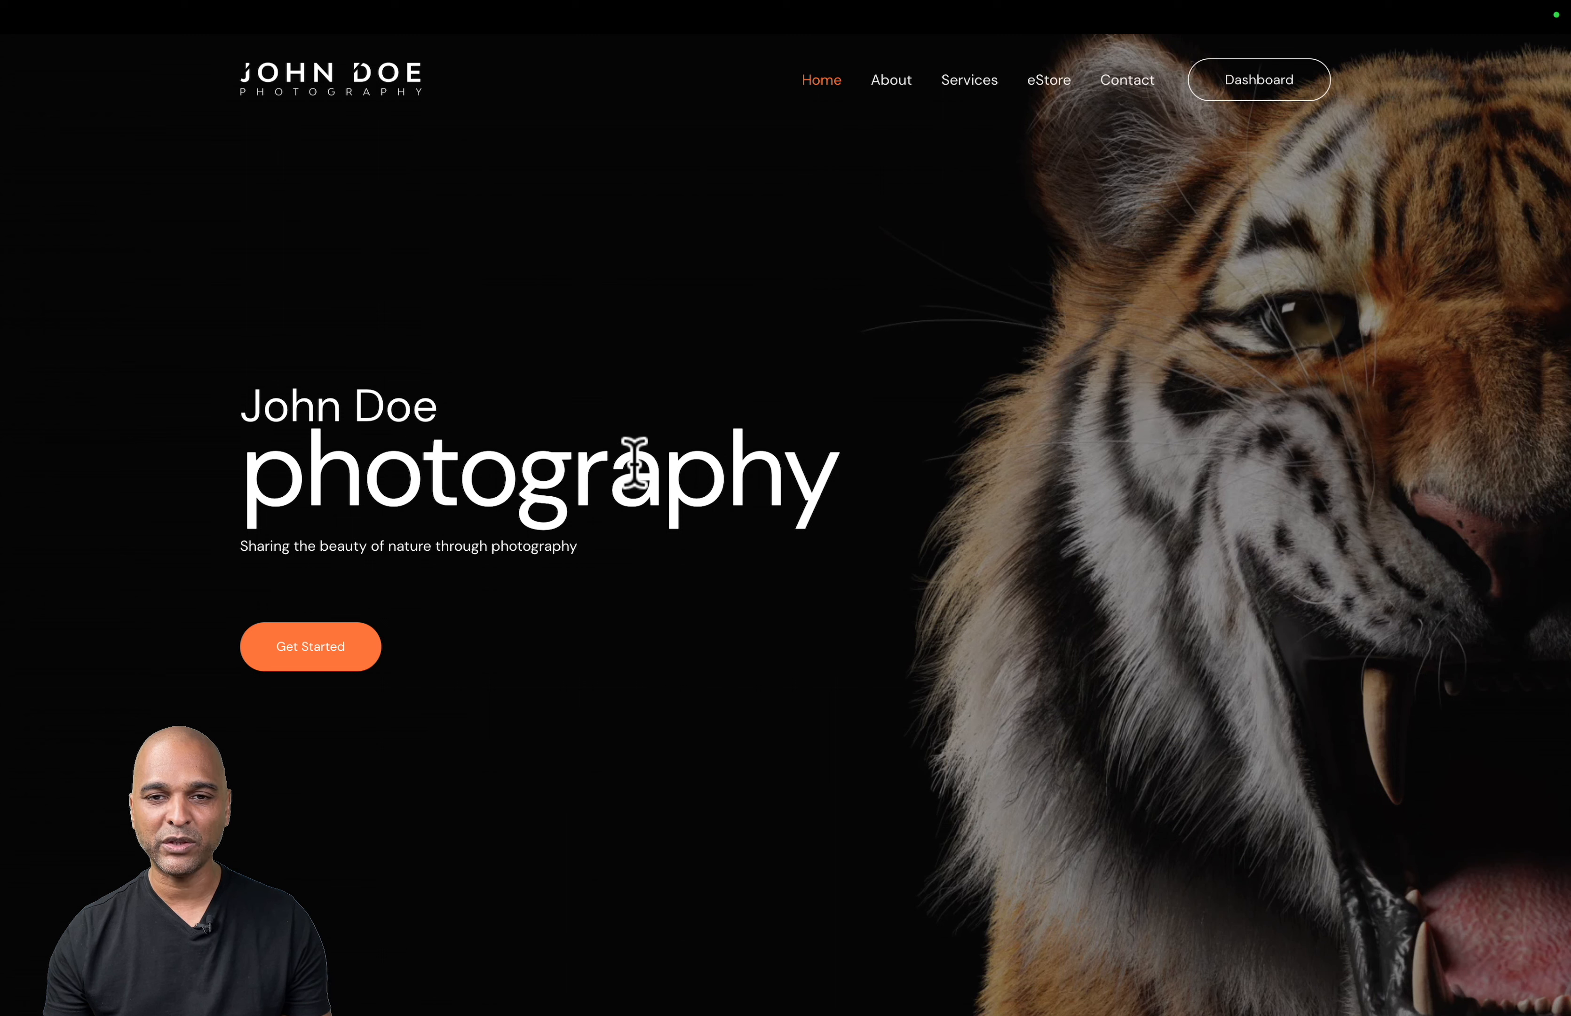
pyautogui.hotkey('ctrl', 'Tab')
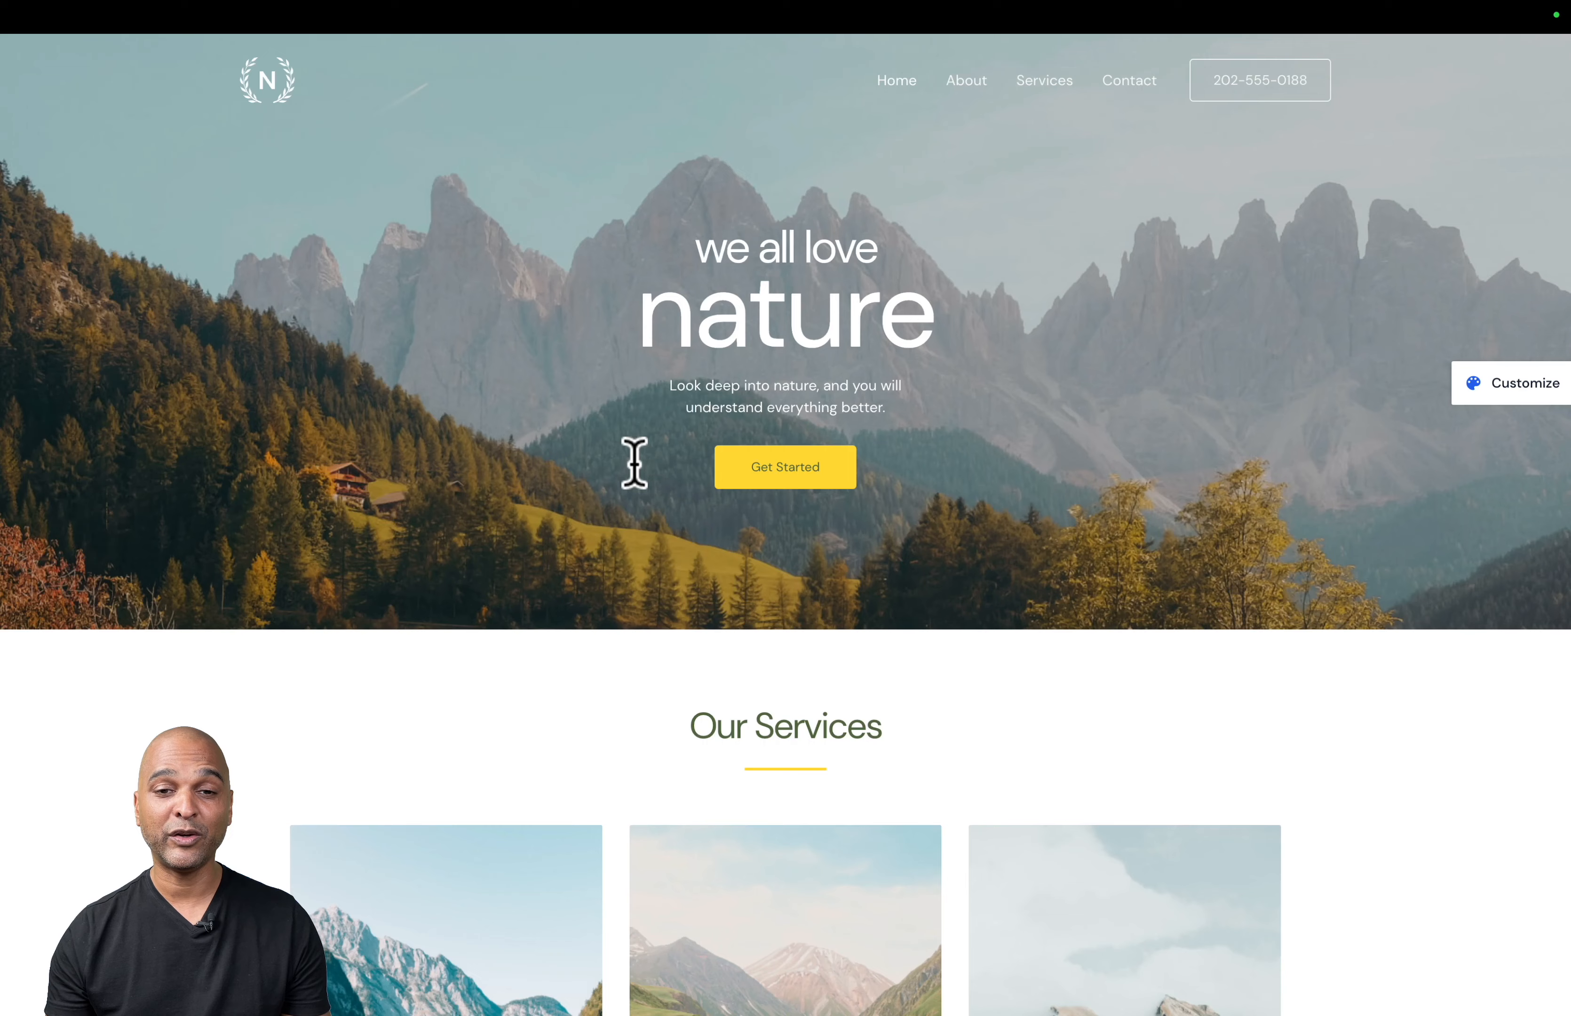
# - Look over the services section of the Love Nature homepage and the customized photography homepage with the tiger background
pyautogui.scroll(-5, 634, 480)
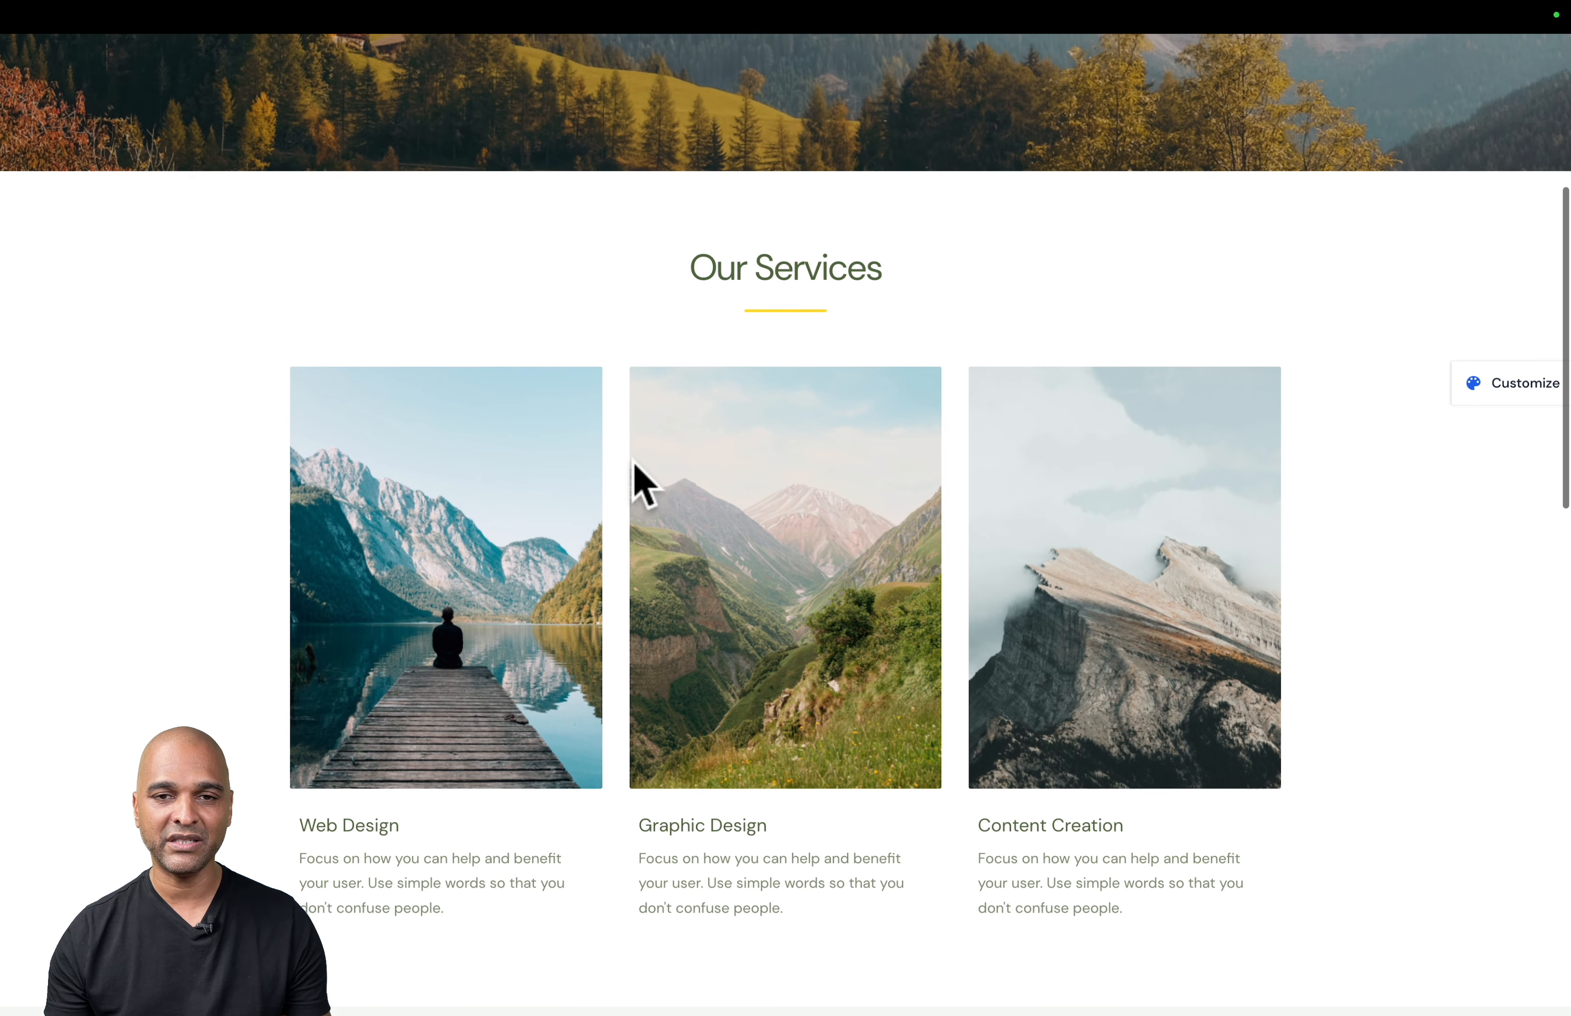
pyautogui.hotkey('ctrl', 'Tab')
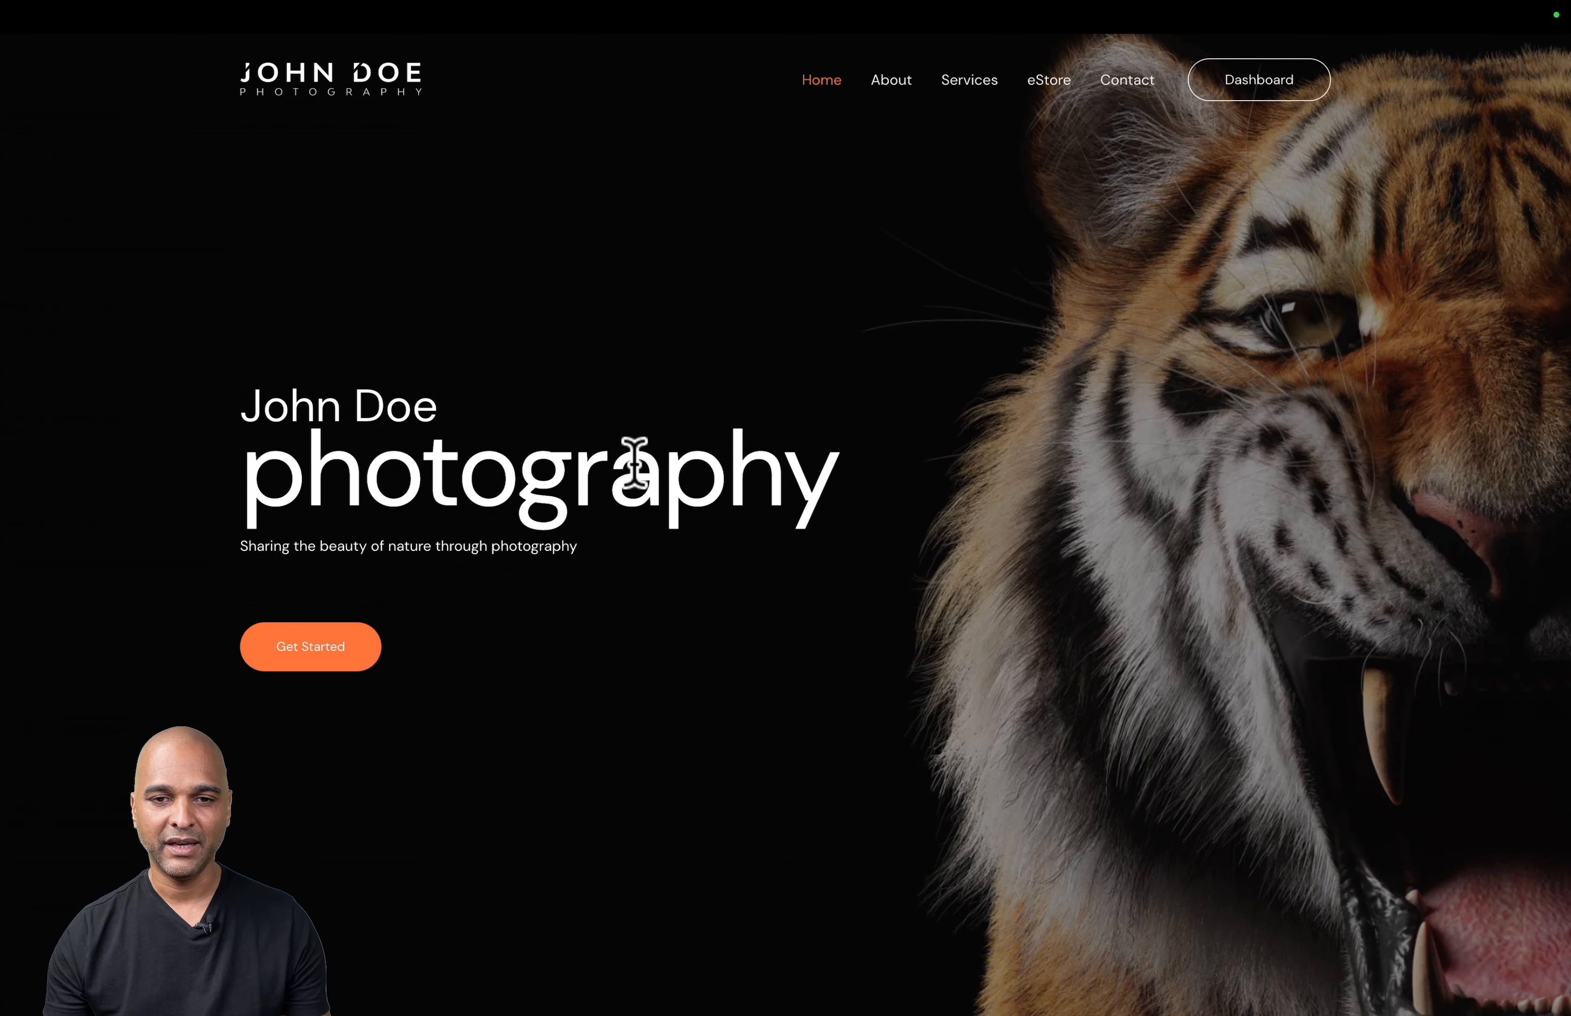
pyautogui.scroll(-10, 635, 462)
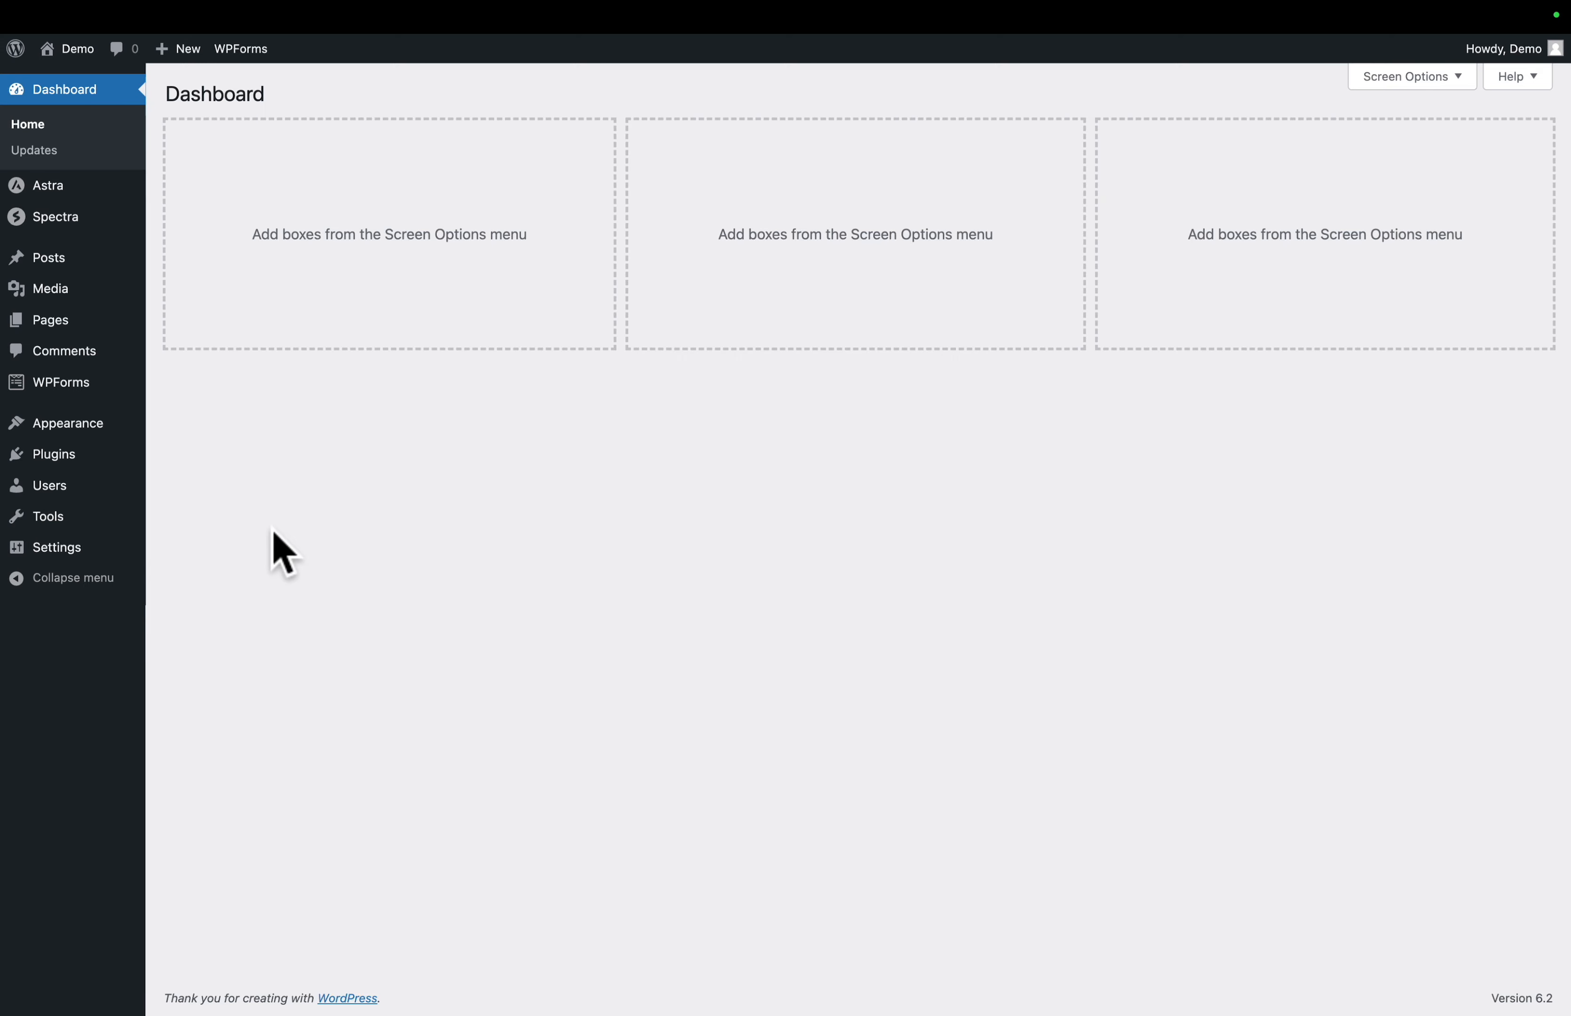
# - Find the SureCart ecommerce plugin in the WordPress plugin directory by searching for "surecart", then install and activate it
pyautogui.moveTo(56, 459)
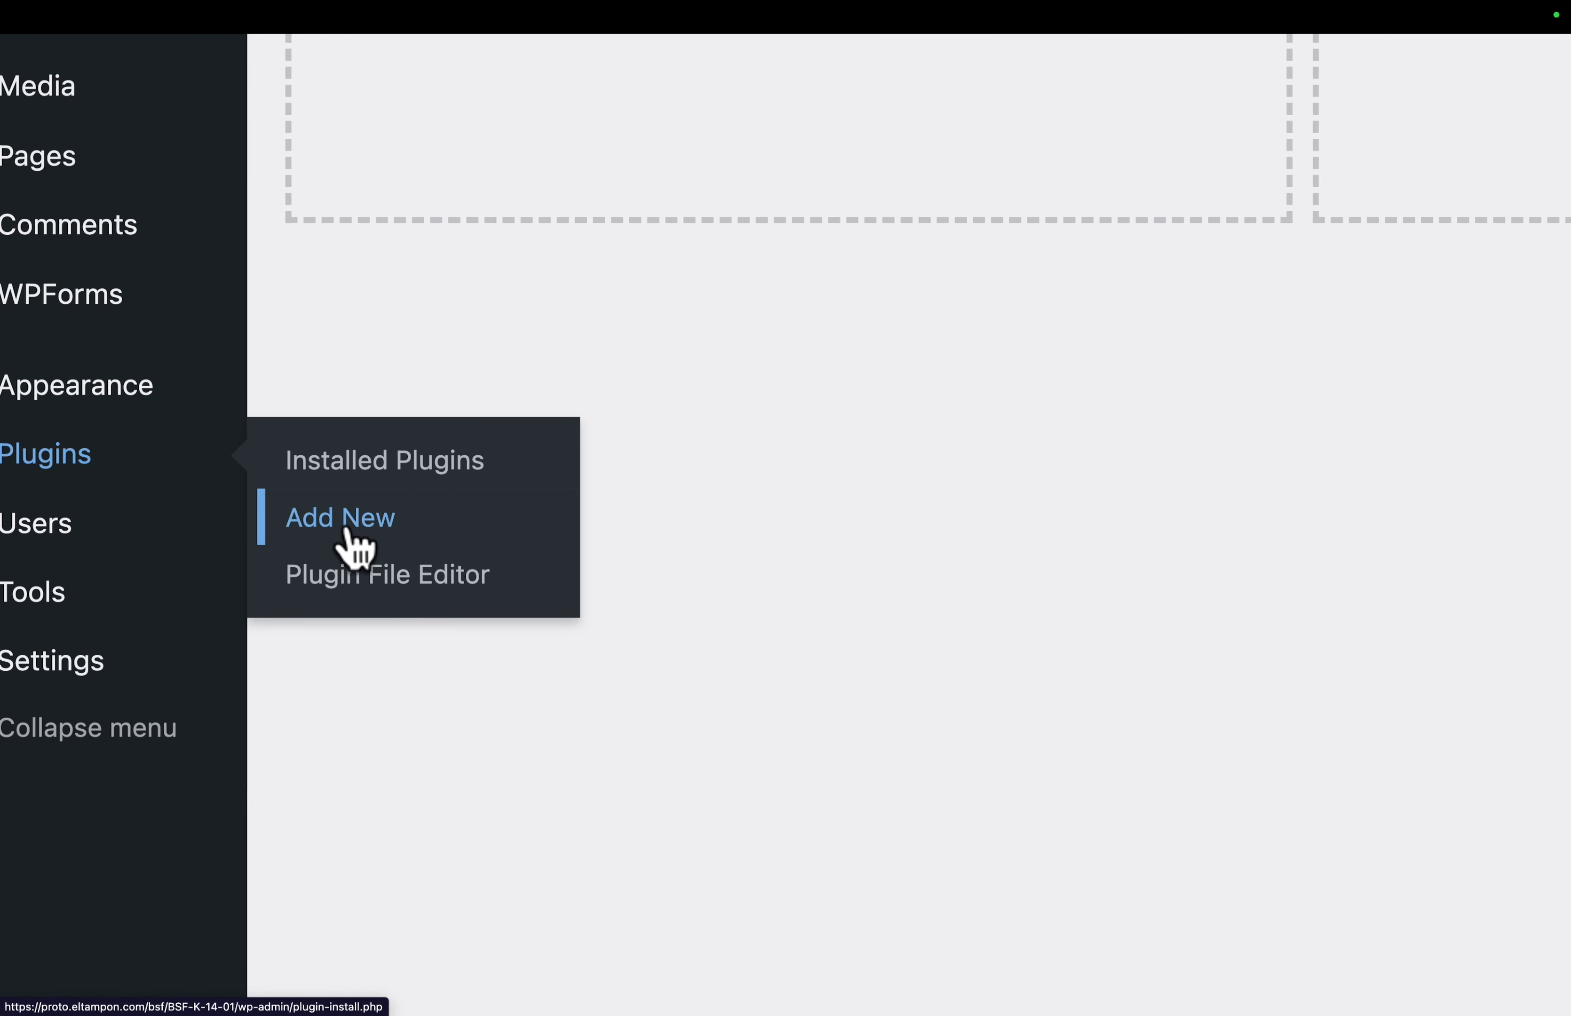
pyautogui.click(347, 527)
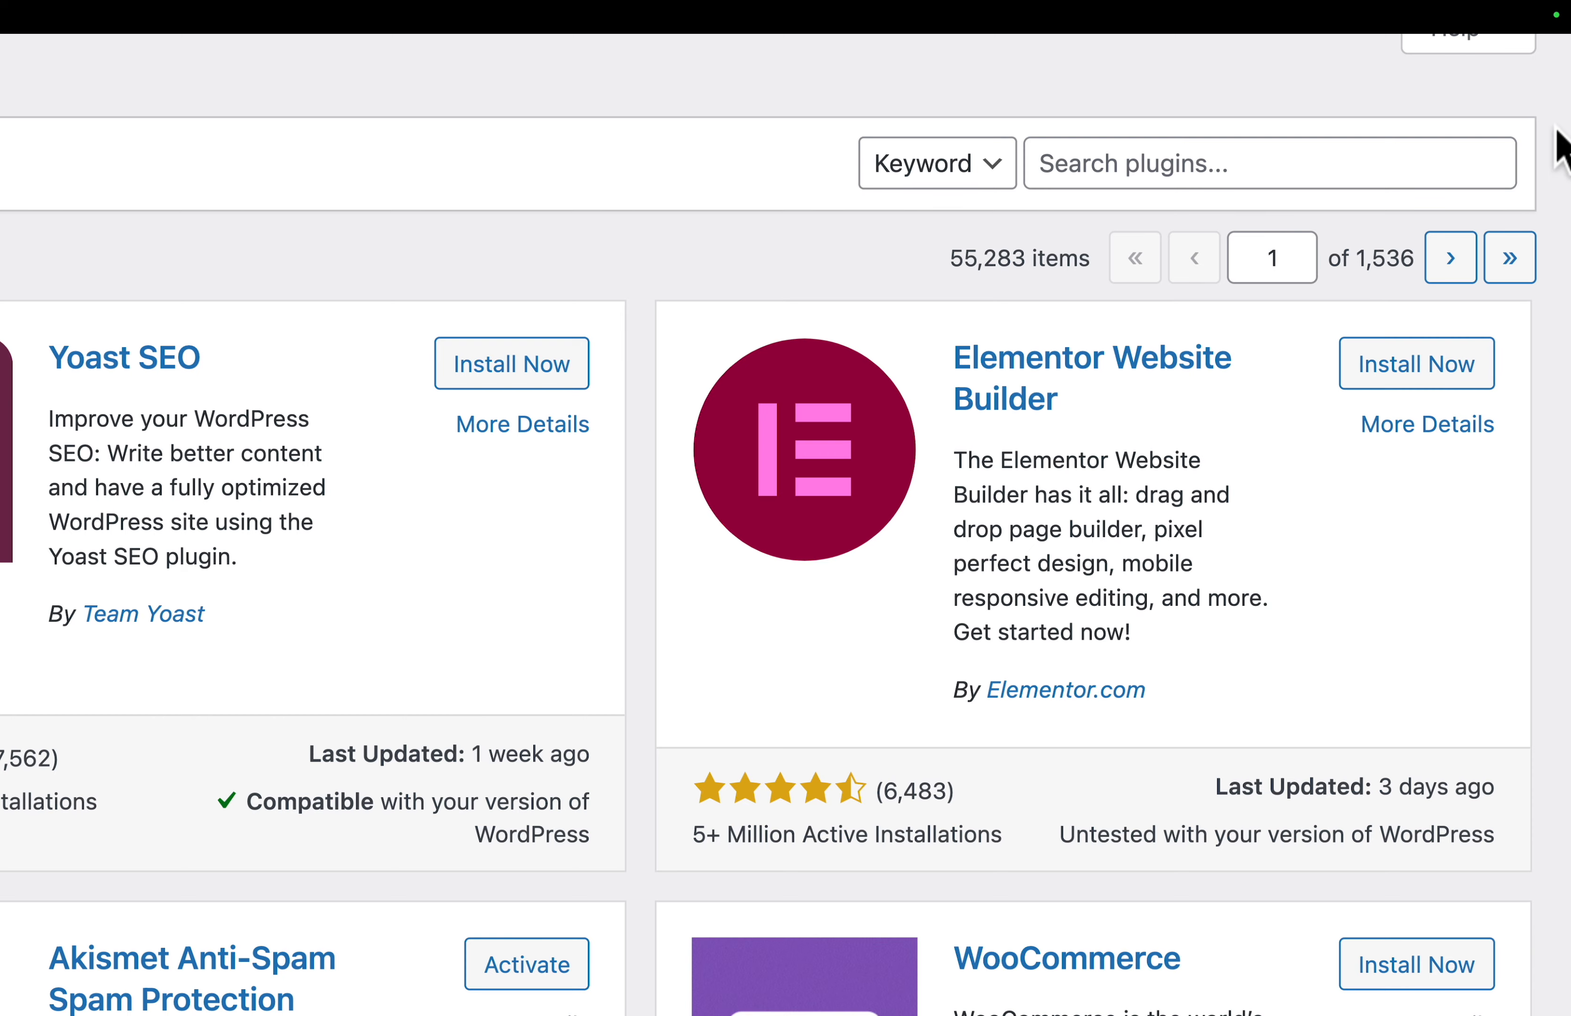
pyautogui.click(1294, 164)
pyautogui.write('surecart')
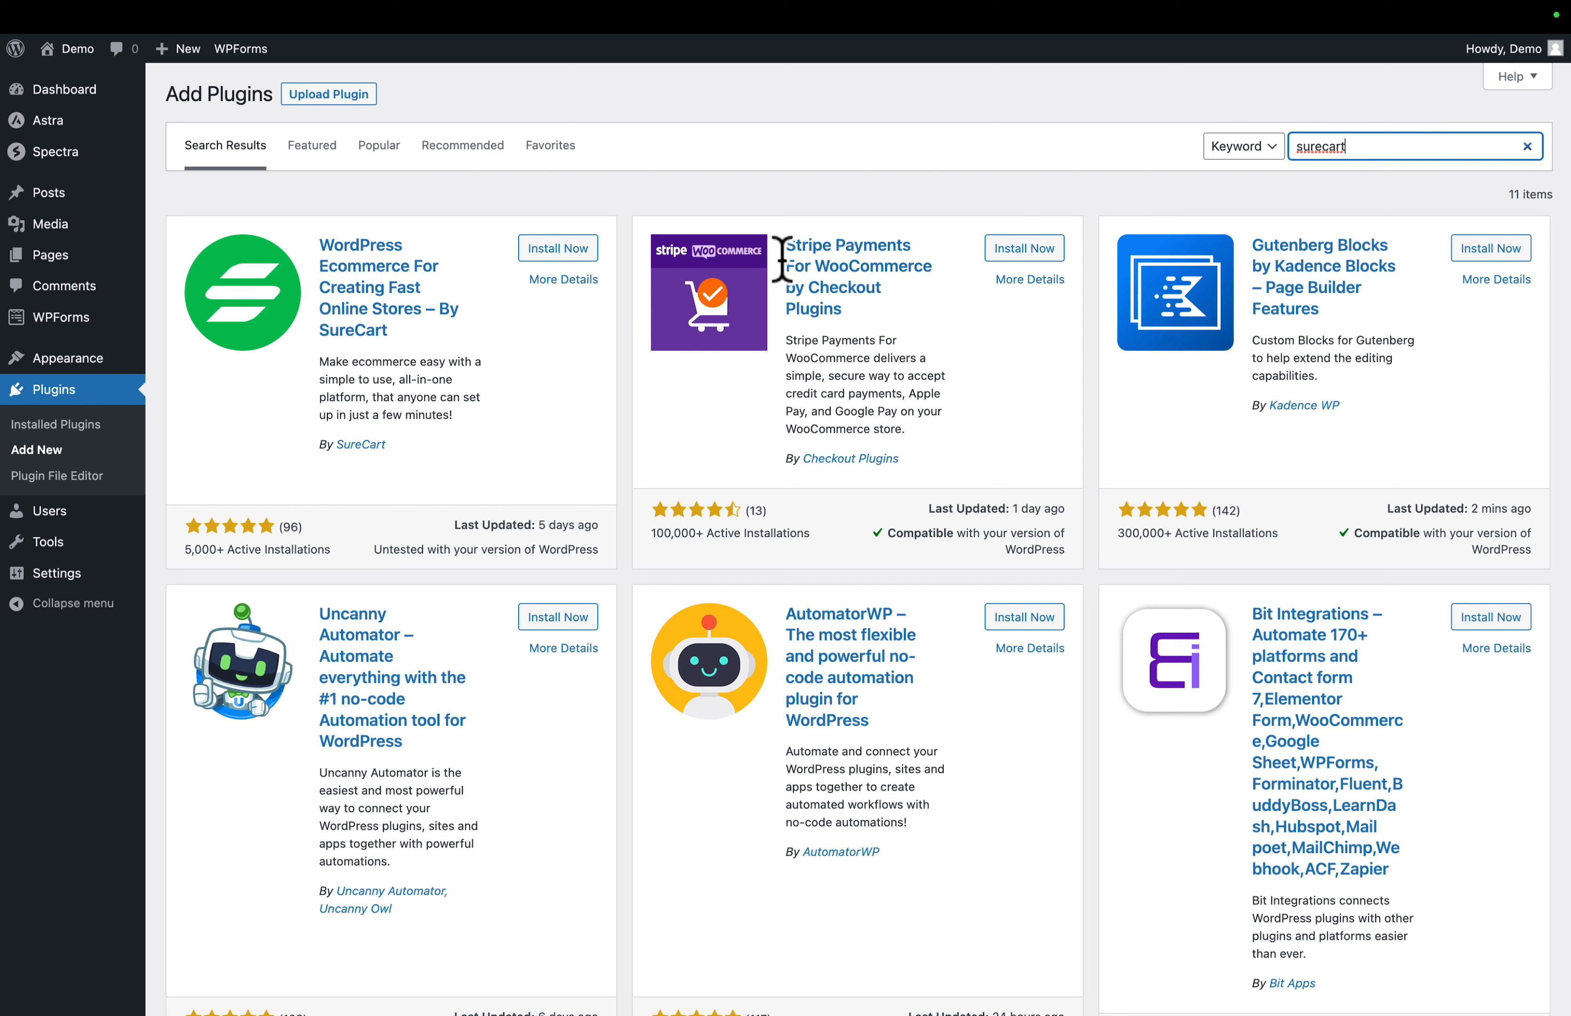
pyautogui.click(580, 253)
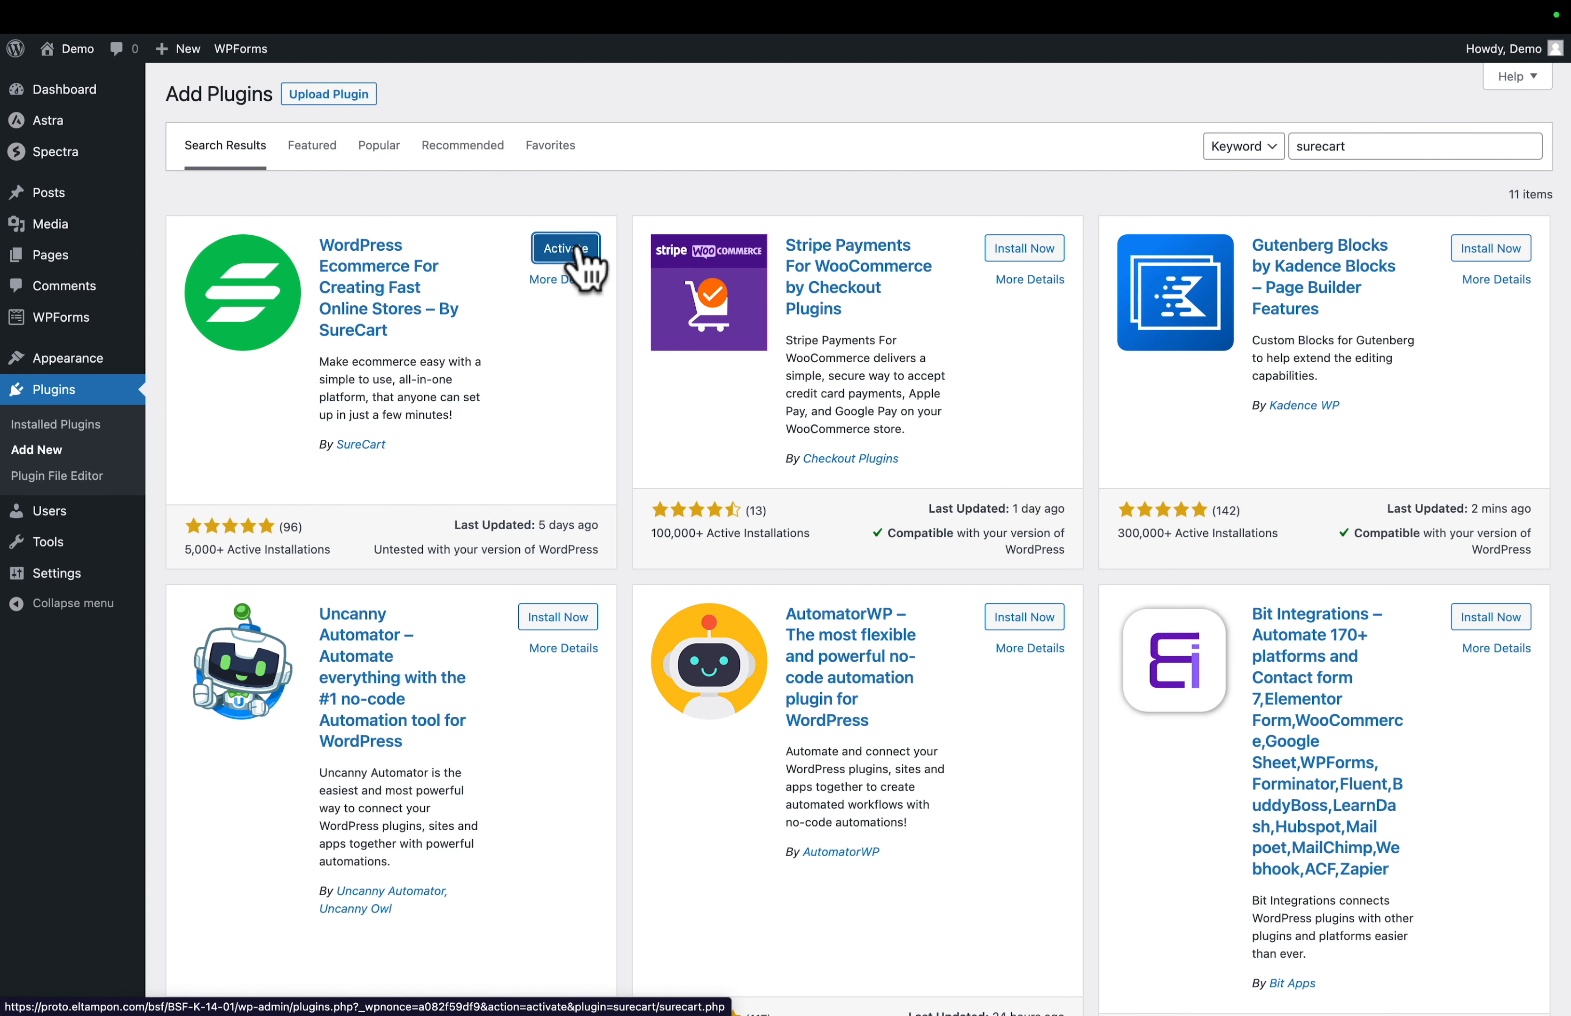
pyautogui.click(566, 248)
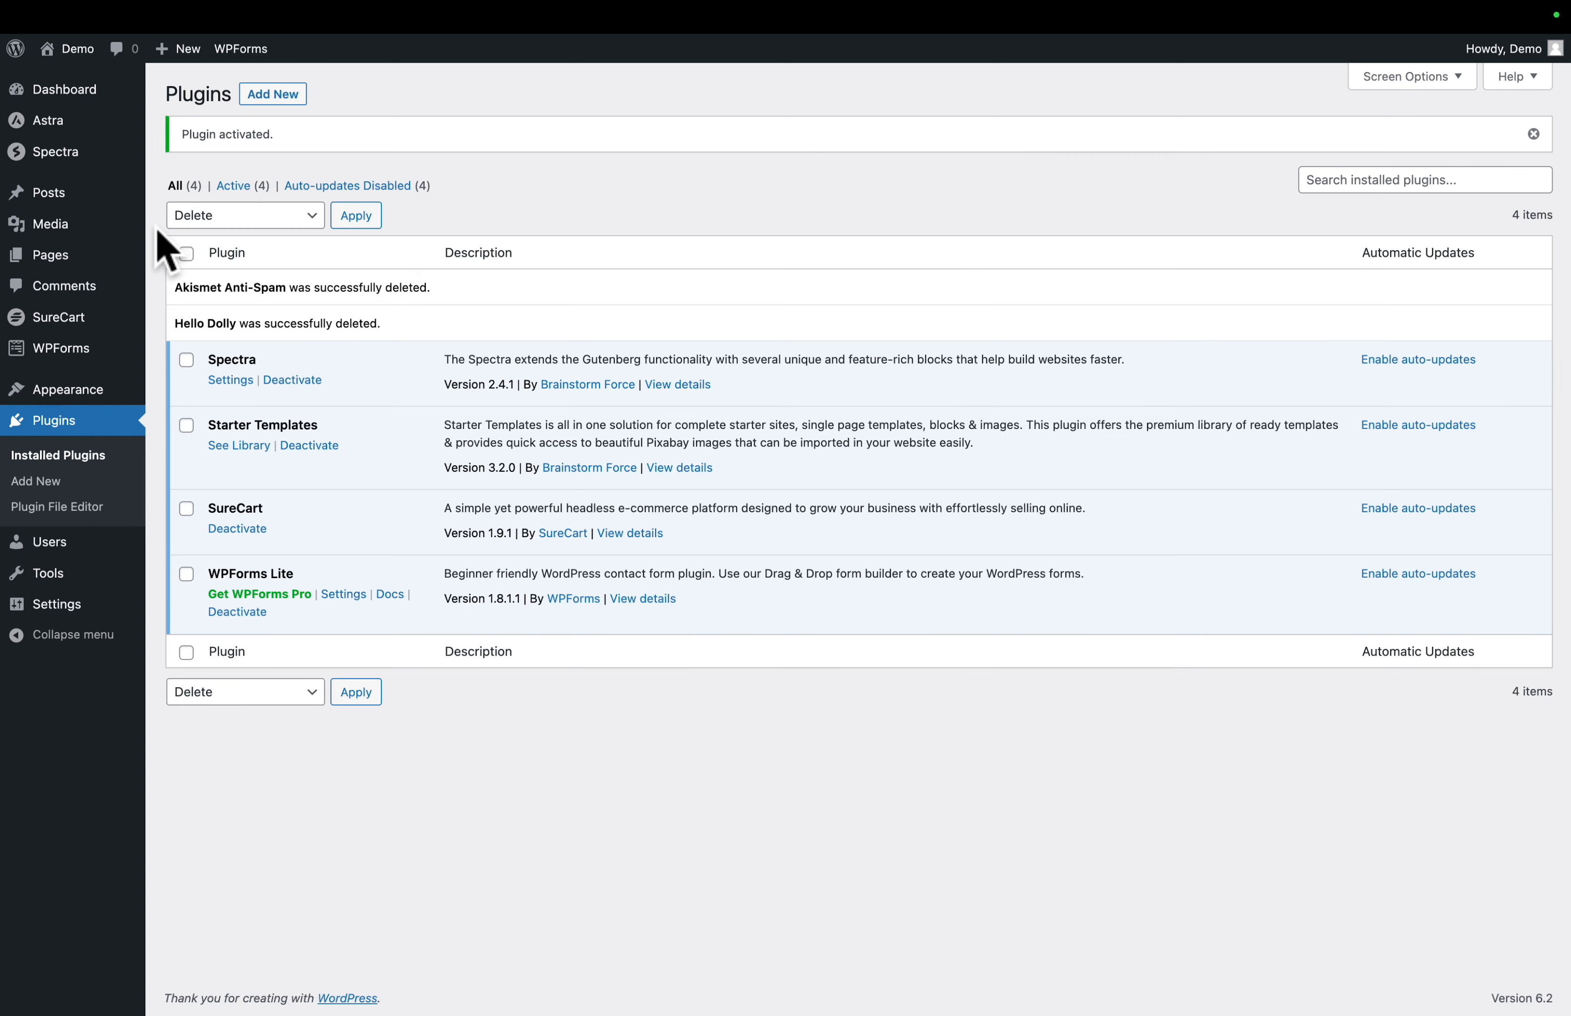
# - Start the SureCart store setup and sign up for an account with the owner's name, email address and password
pyautogui.moveTo(51, 327)
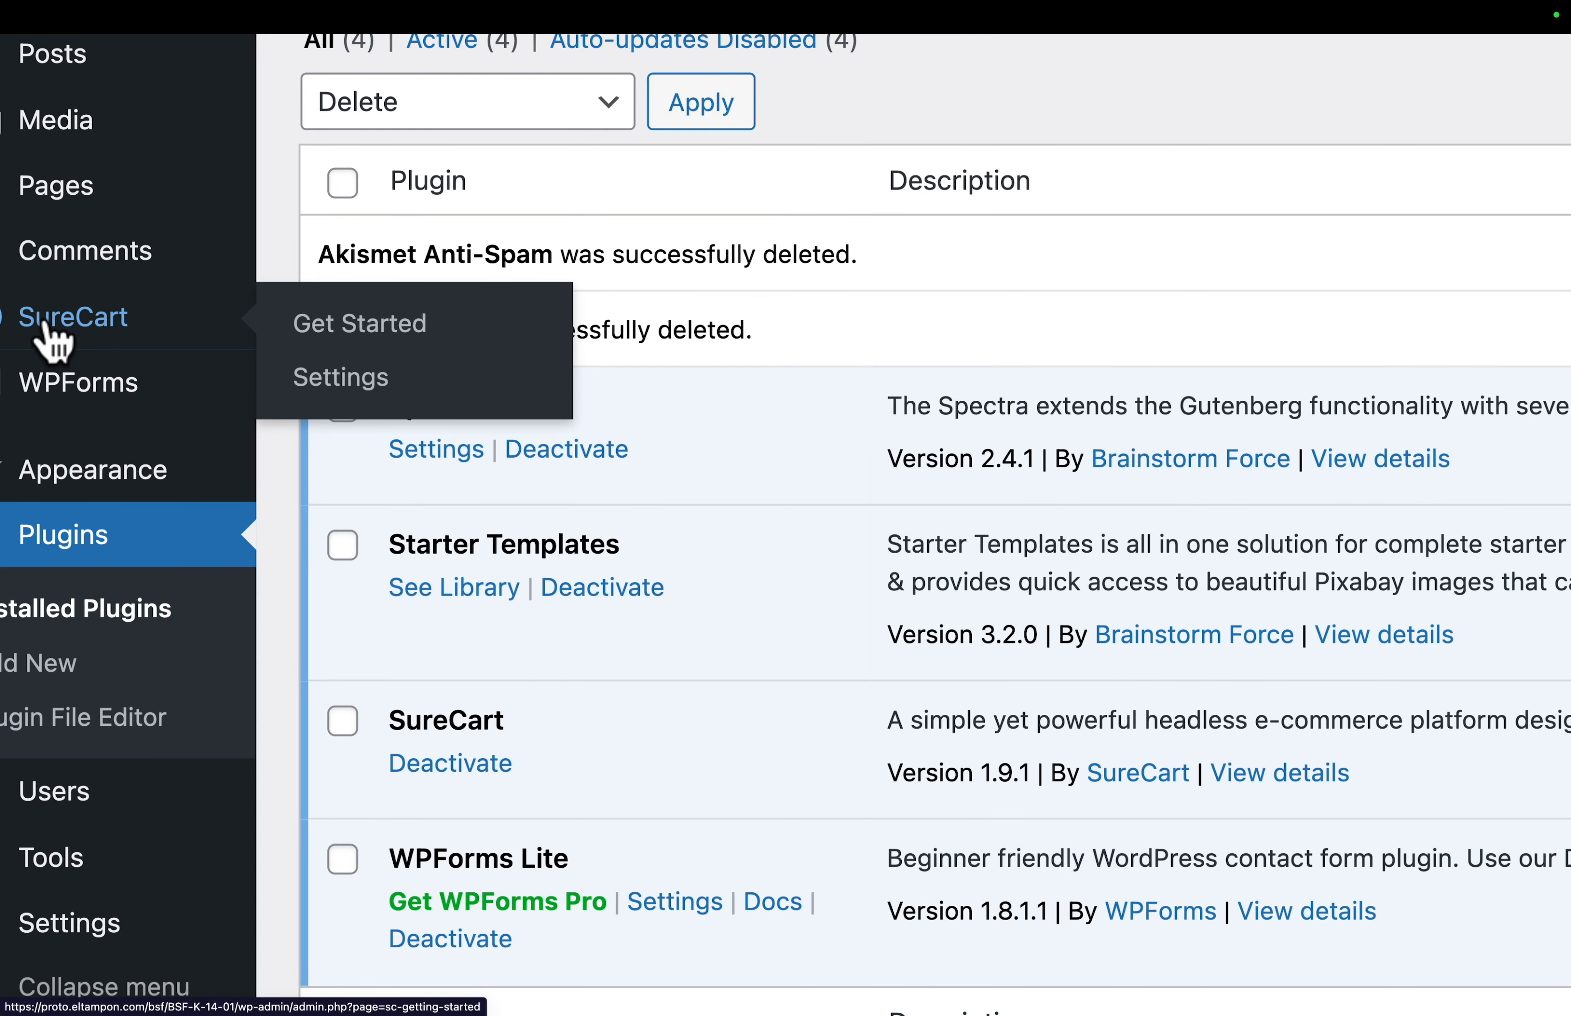
pyautogui.click(416, 335)
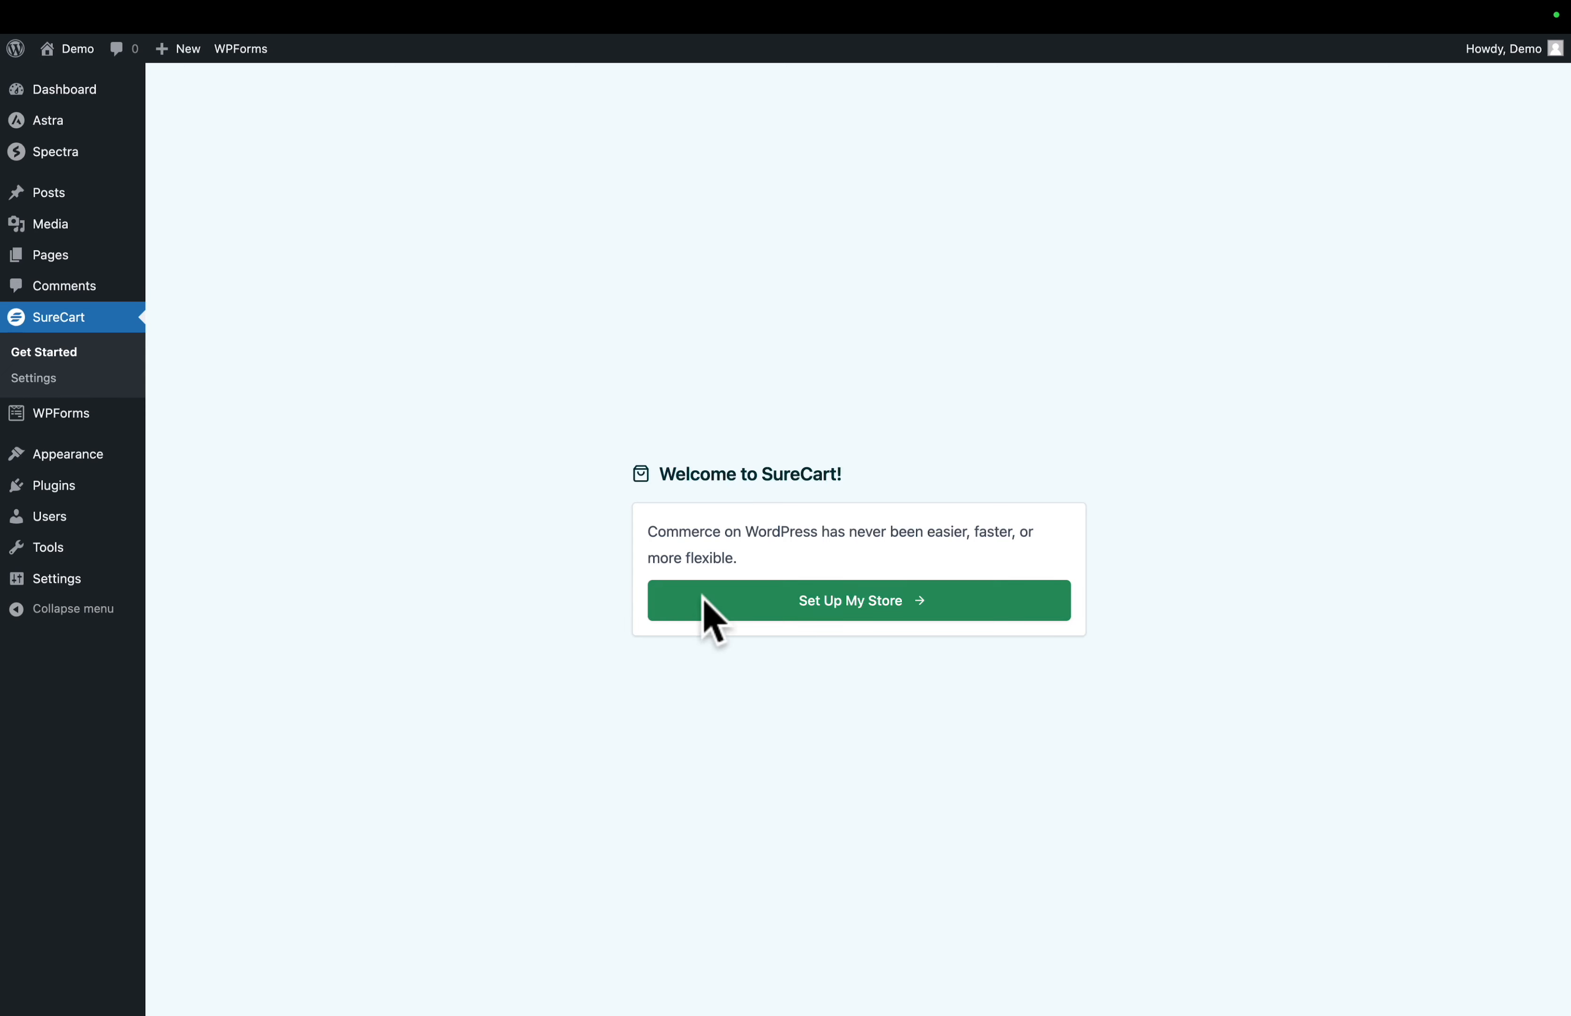
pyautogui.click(776, 603)
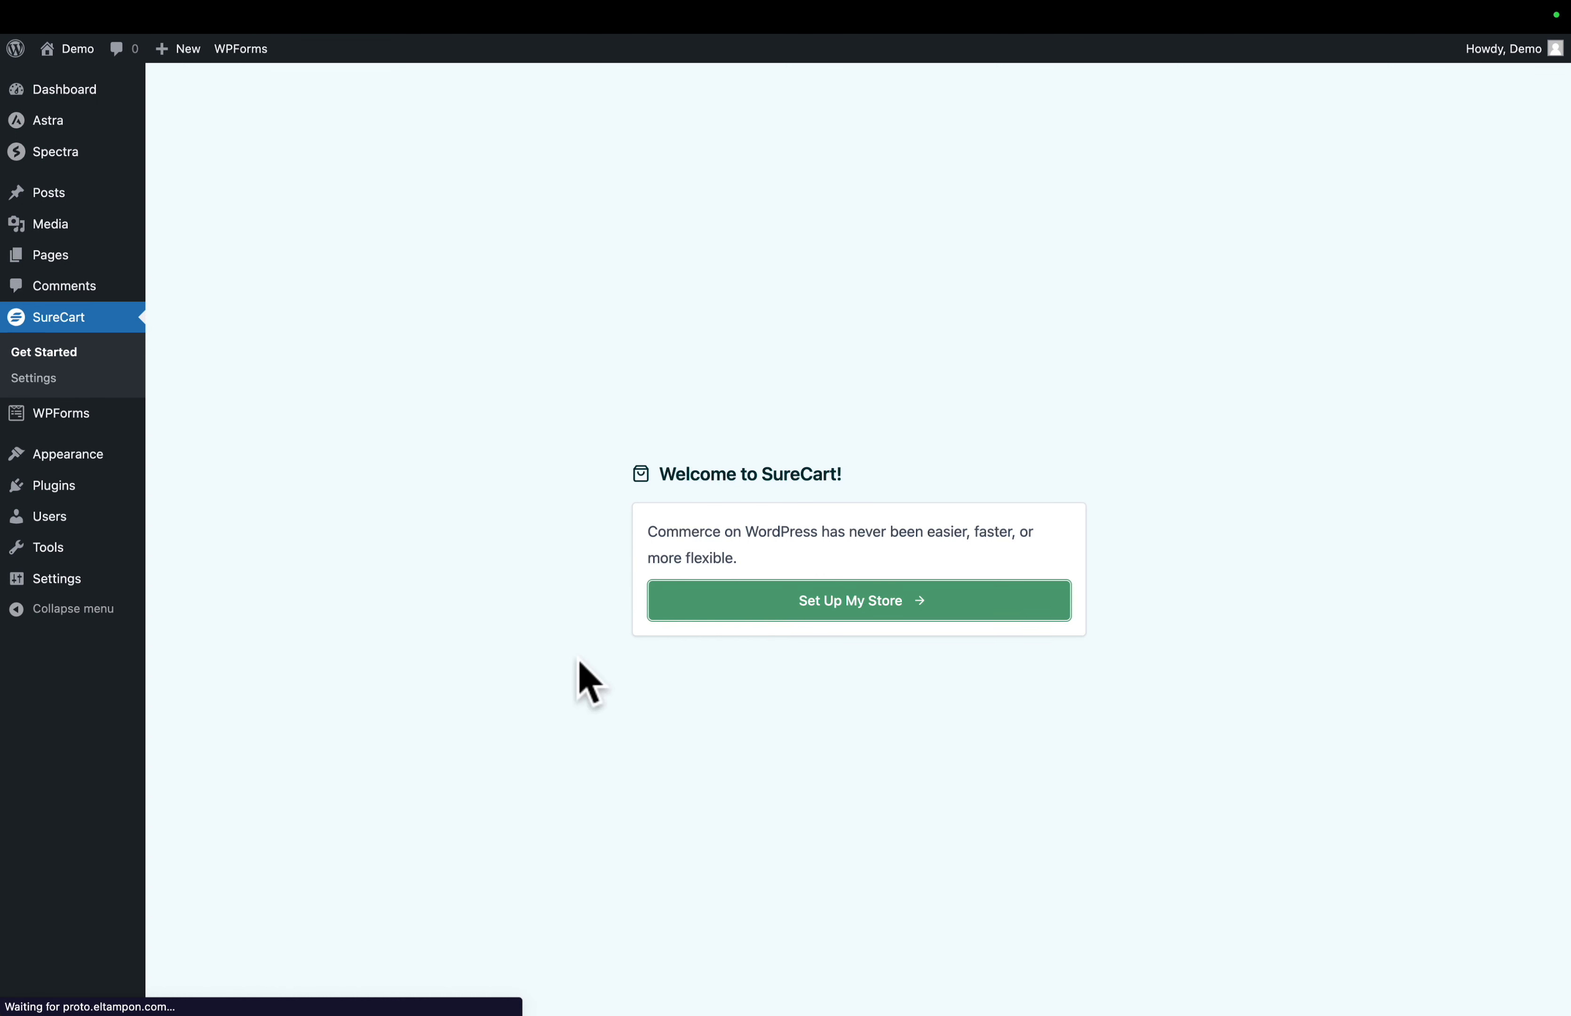
pyautogui.write('John Doe')
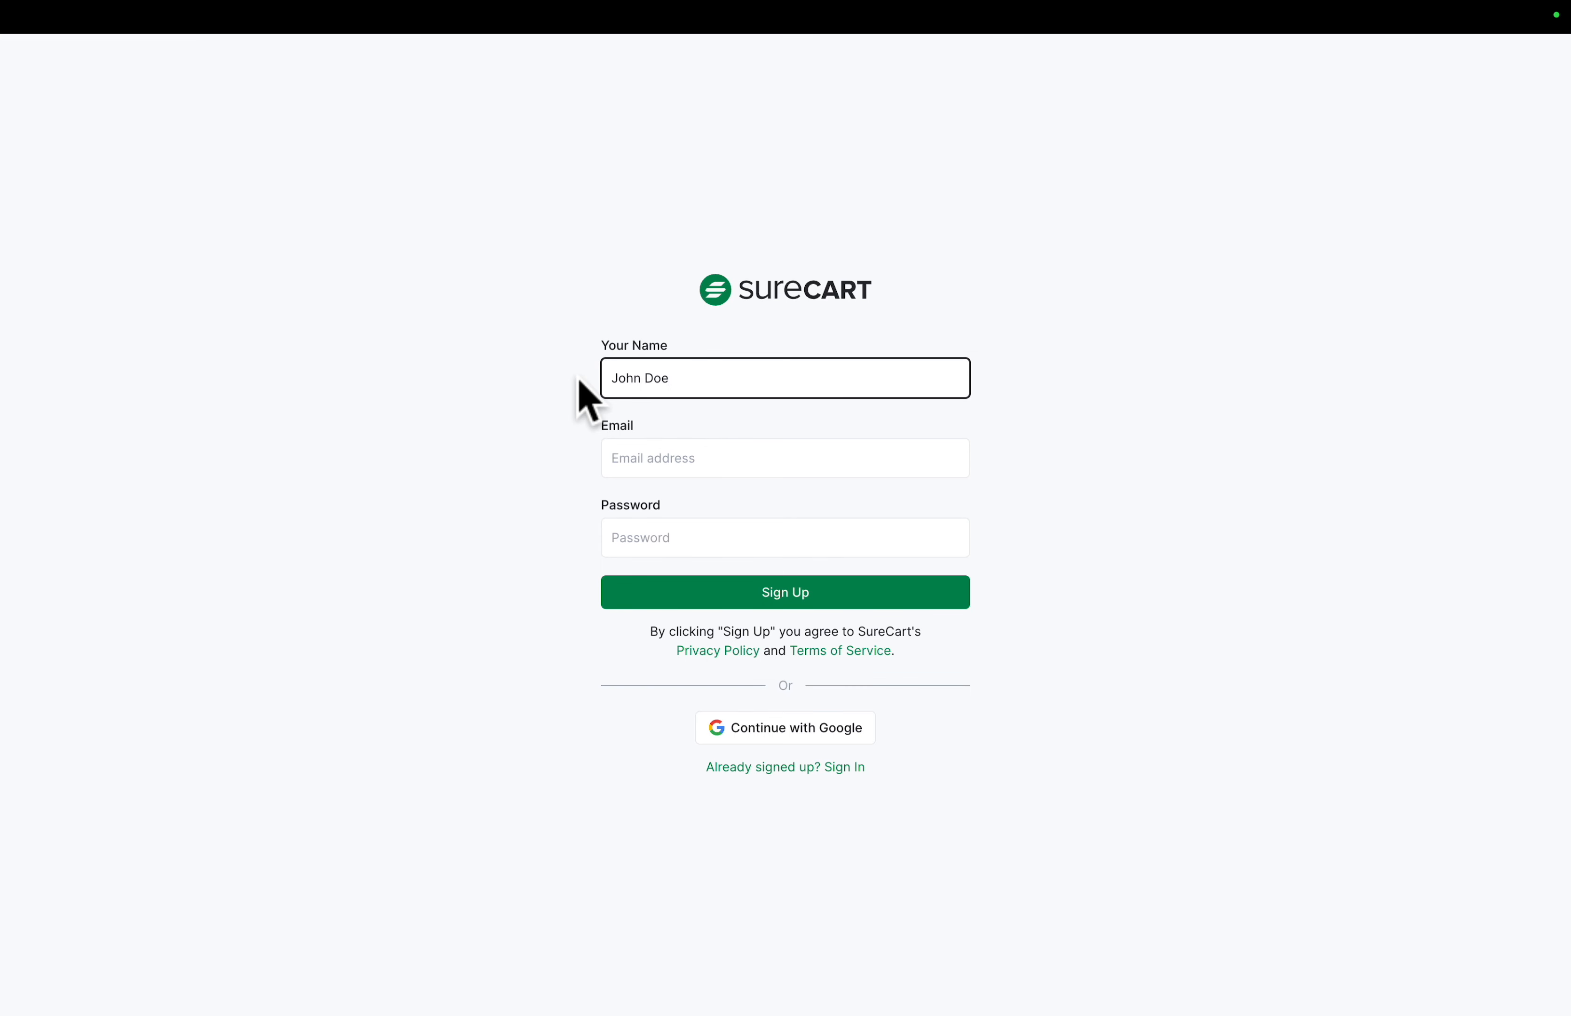
pyautogui.press('Tab')
pyautogui.click(613, 536)
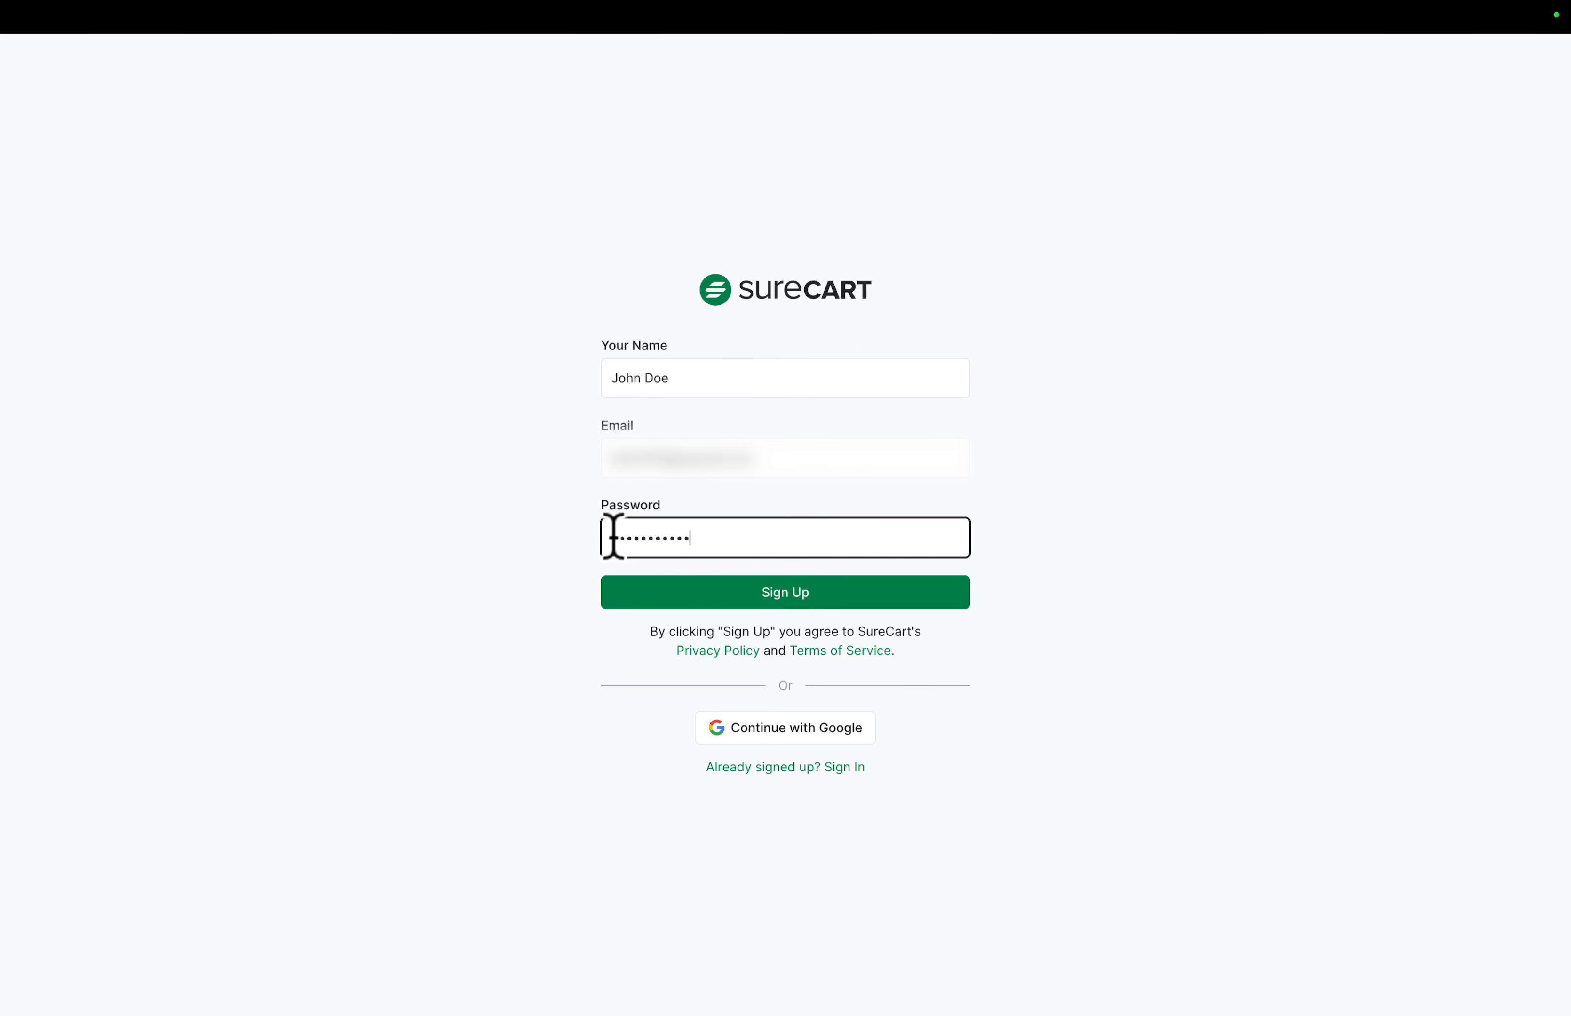
pyautogui.click(759, 594)
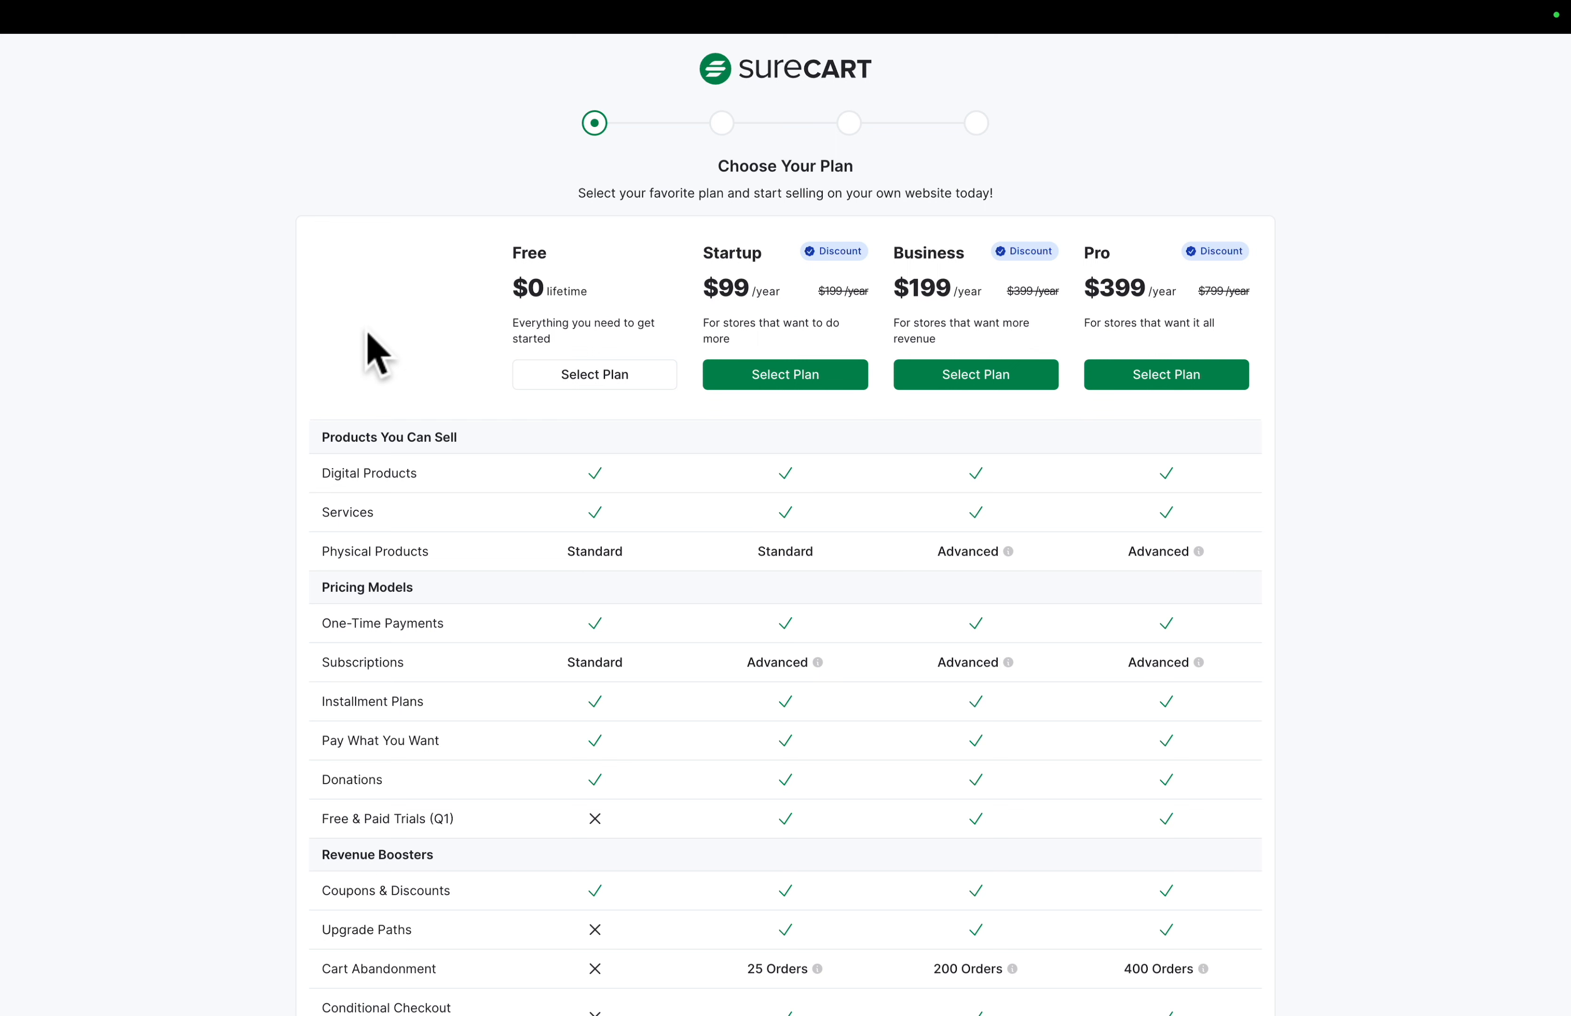
# - Choose the Free plan and accept the prefilled store details, skipping the payment processor connection
pyautogui.click(587, 378)
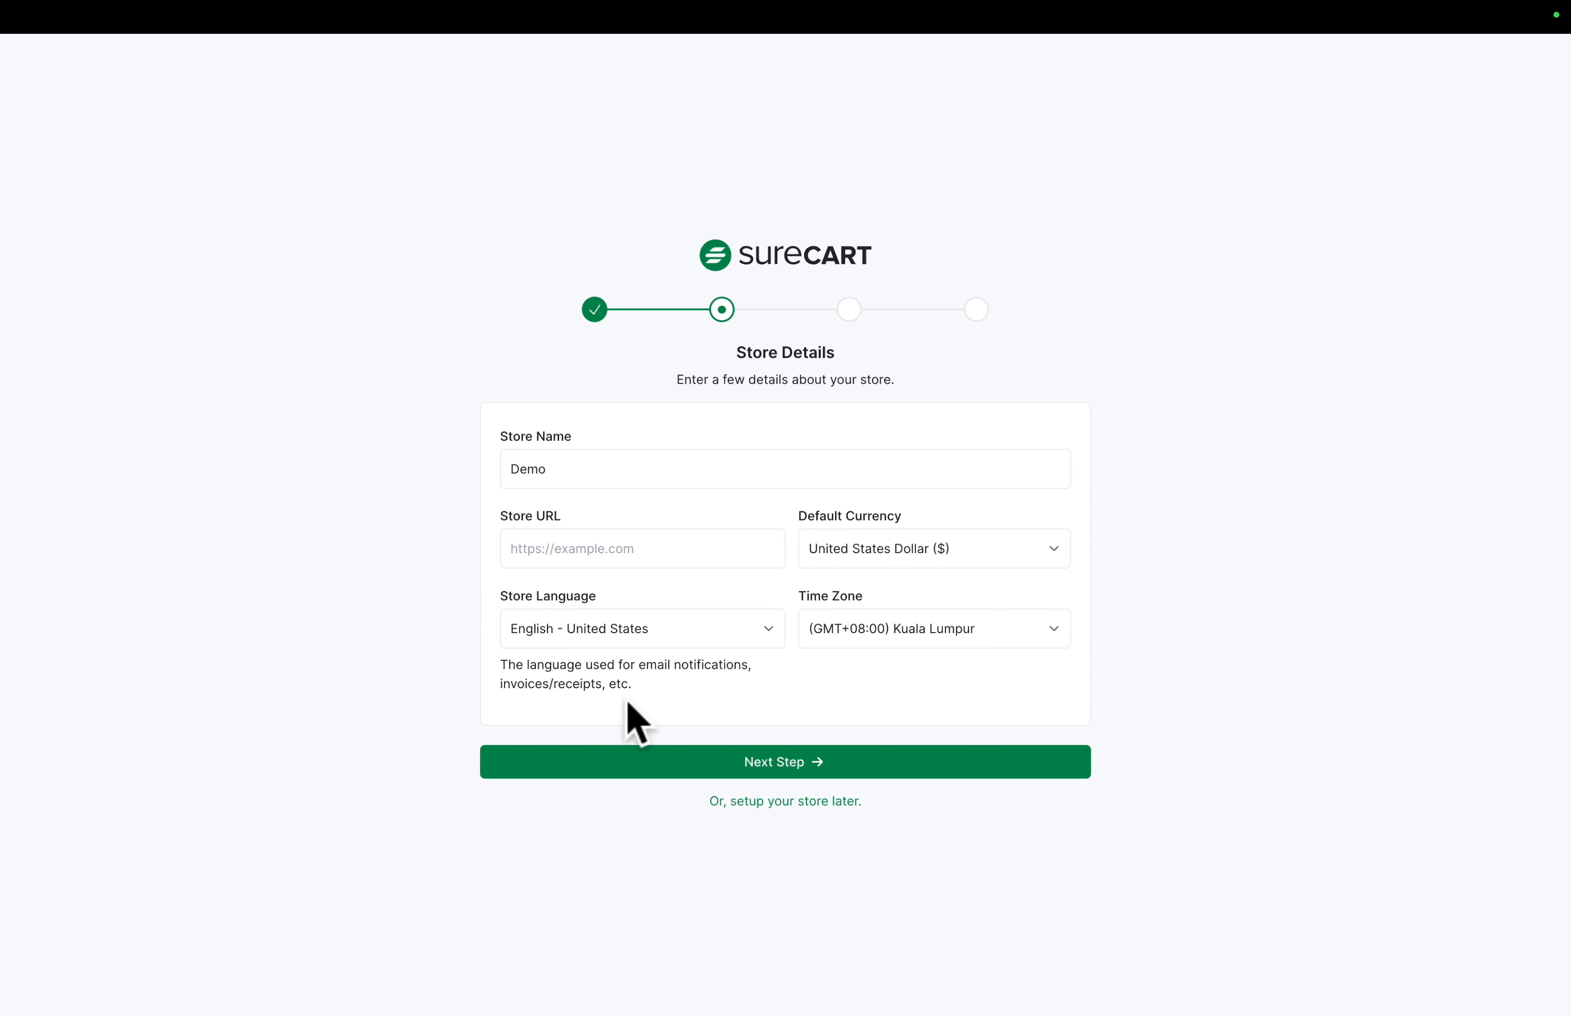
pyautogui.click(751, 777)
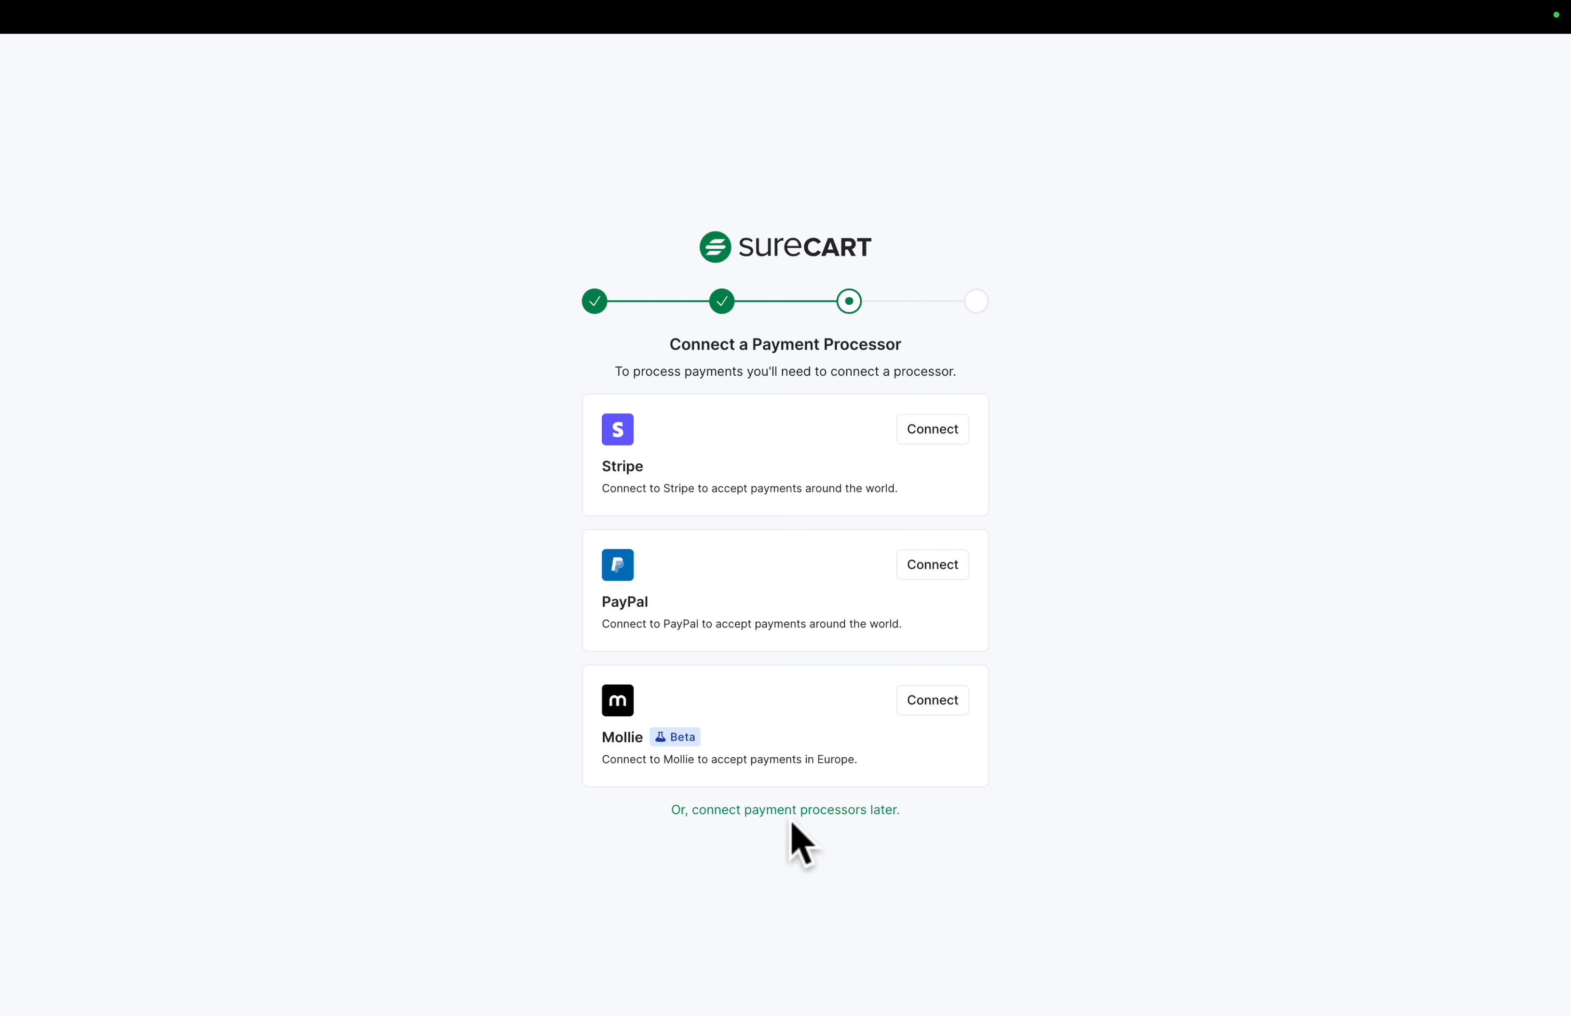
pyautogui.click(789, 816)
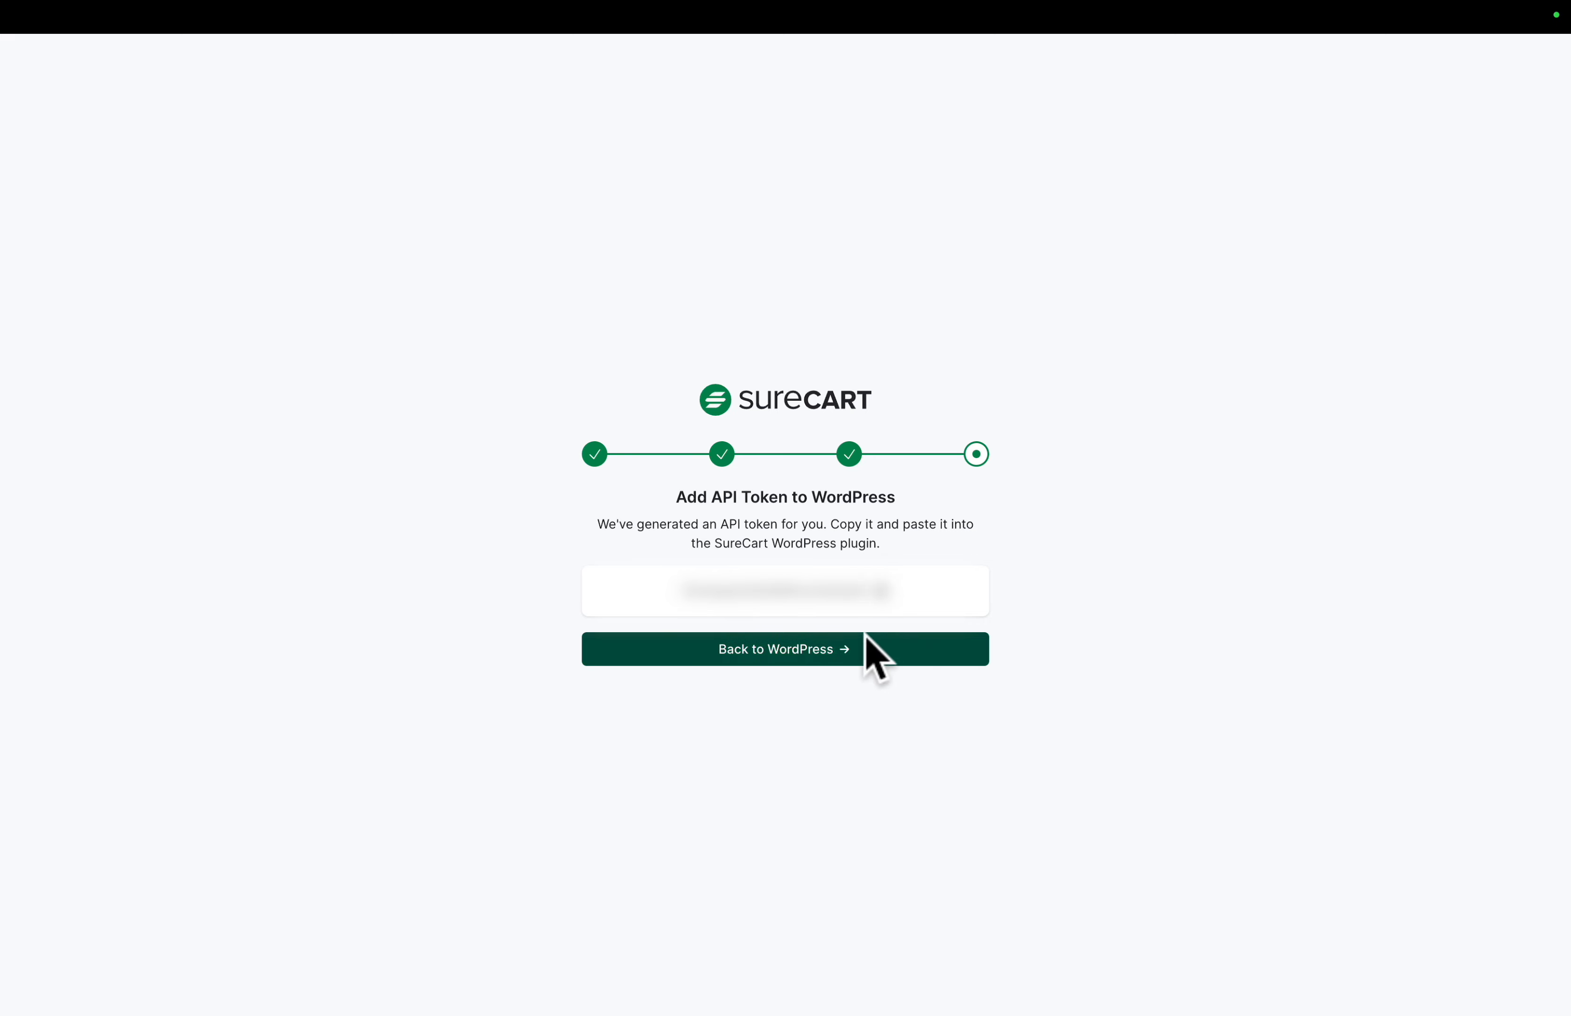
# - Return to WordPress with the generated API token, paste it into the API token field and complete the SureCart installation
pyautogui.click(859, 655)
pyautogui.click(774, 547)
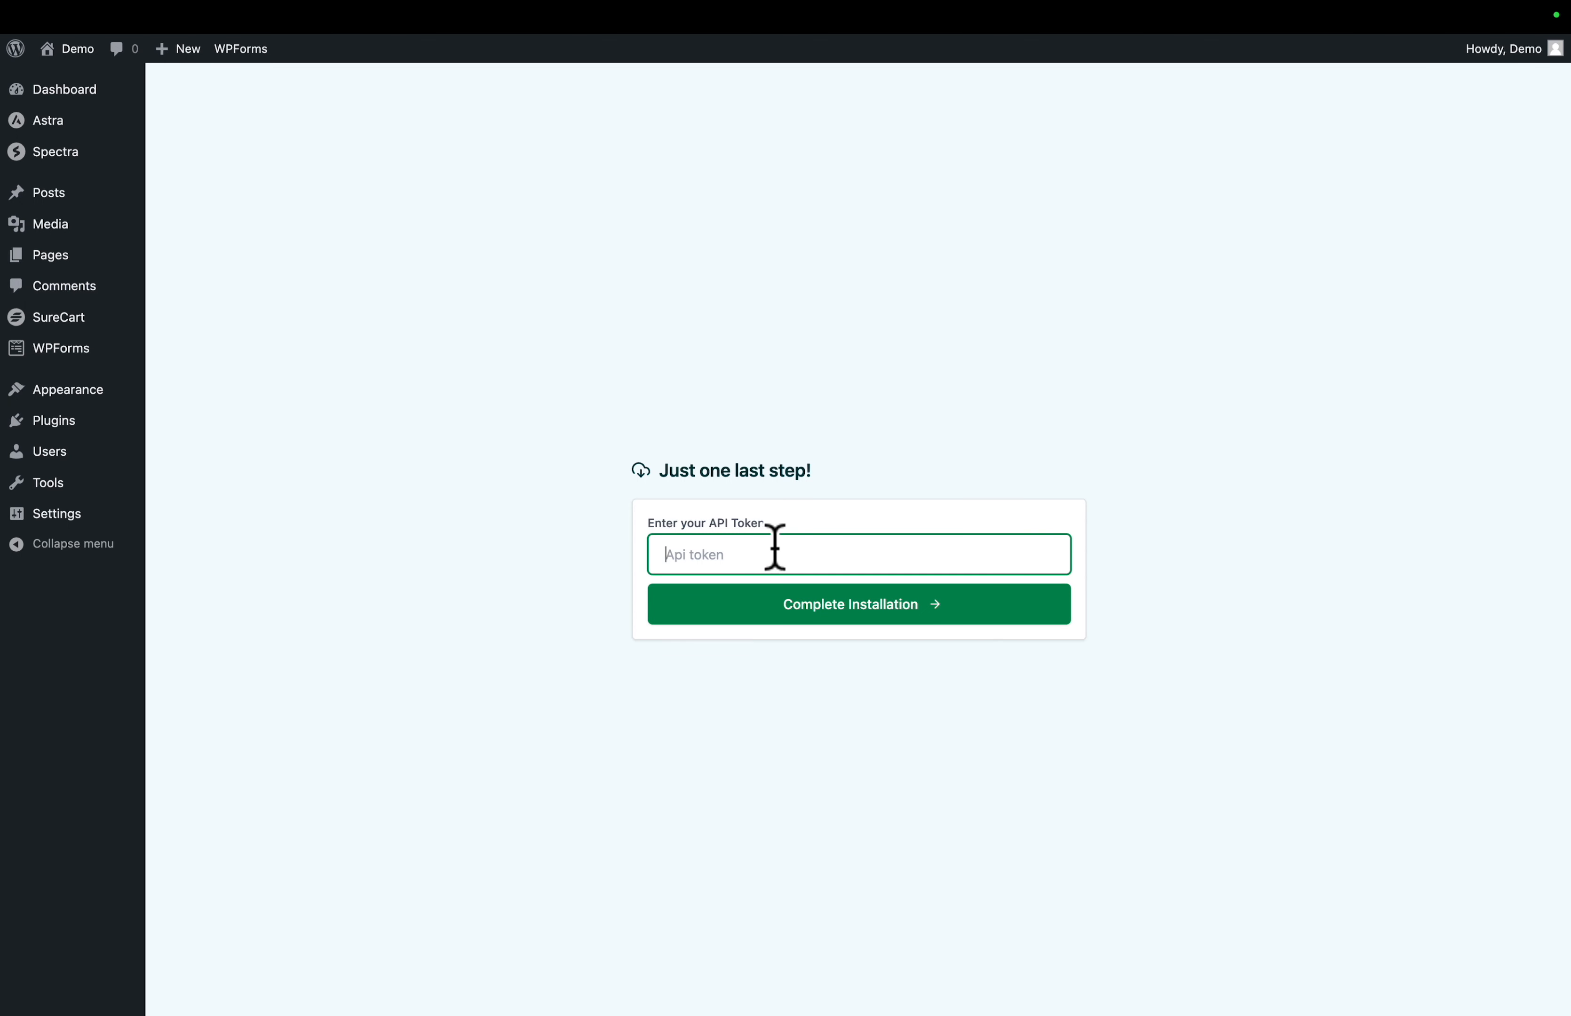
pyautogui.press('super+v')
pyautogui.click(830, 617)
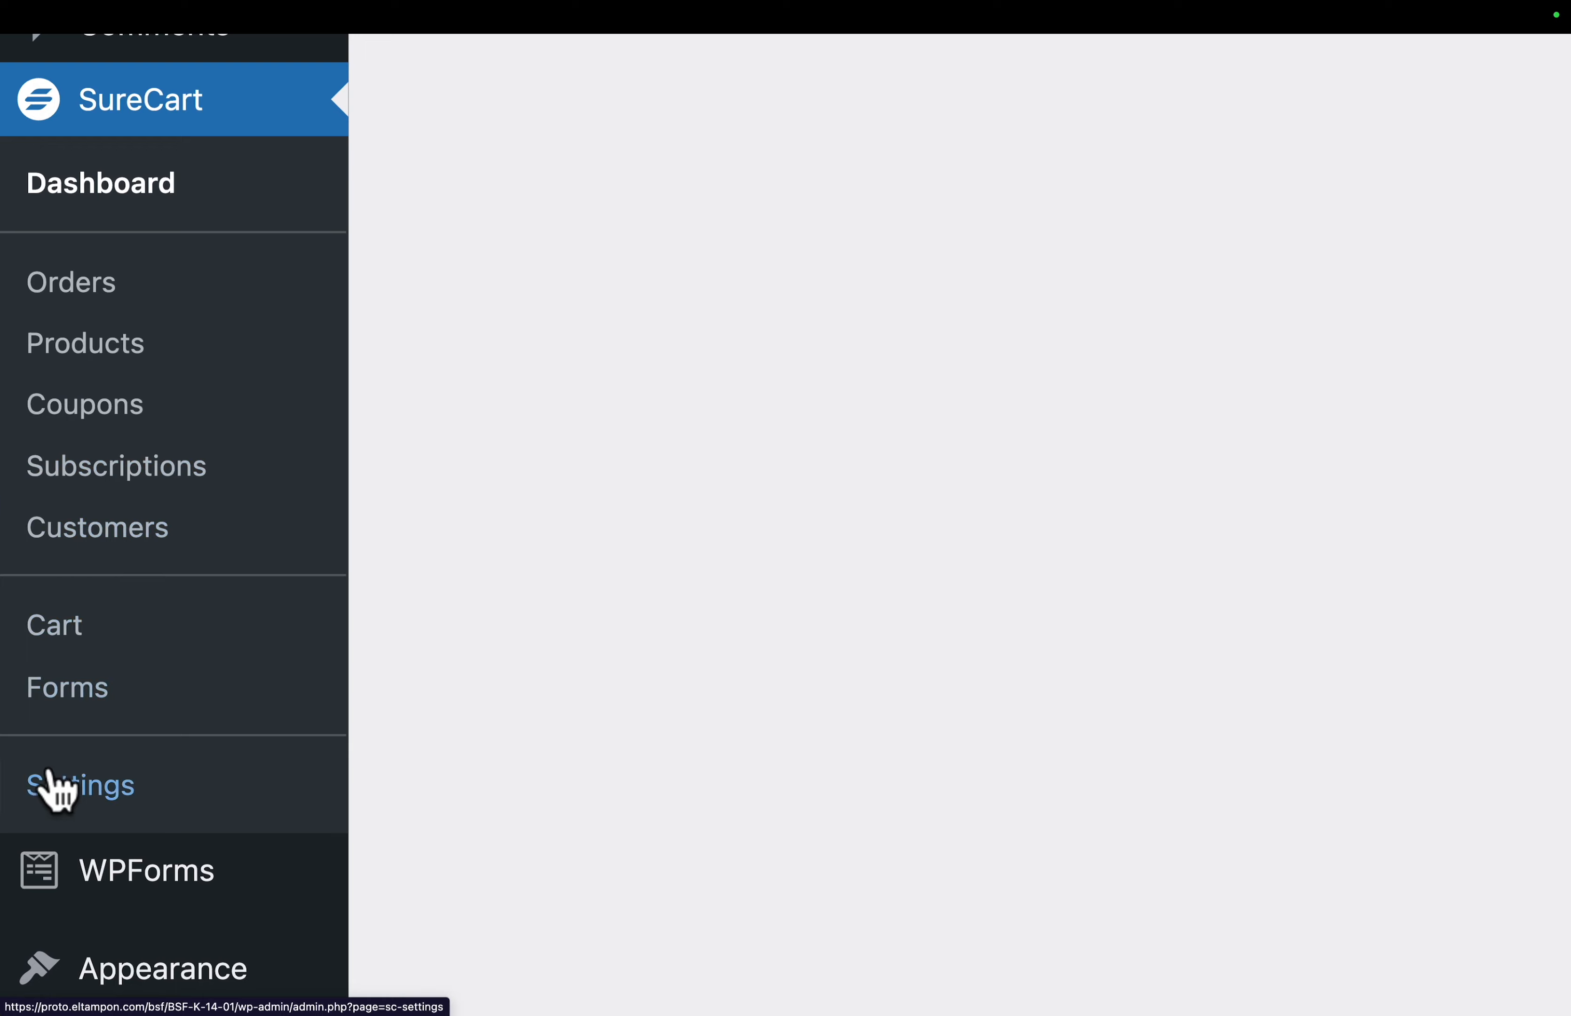
# - Set the brand color to FF7A3D in SureCart's design and branding settings
pyautogui.click(53, 785)
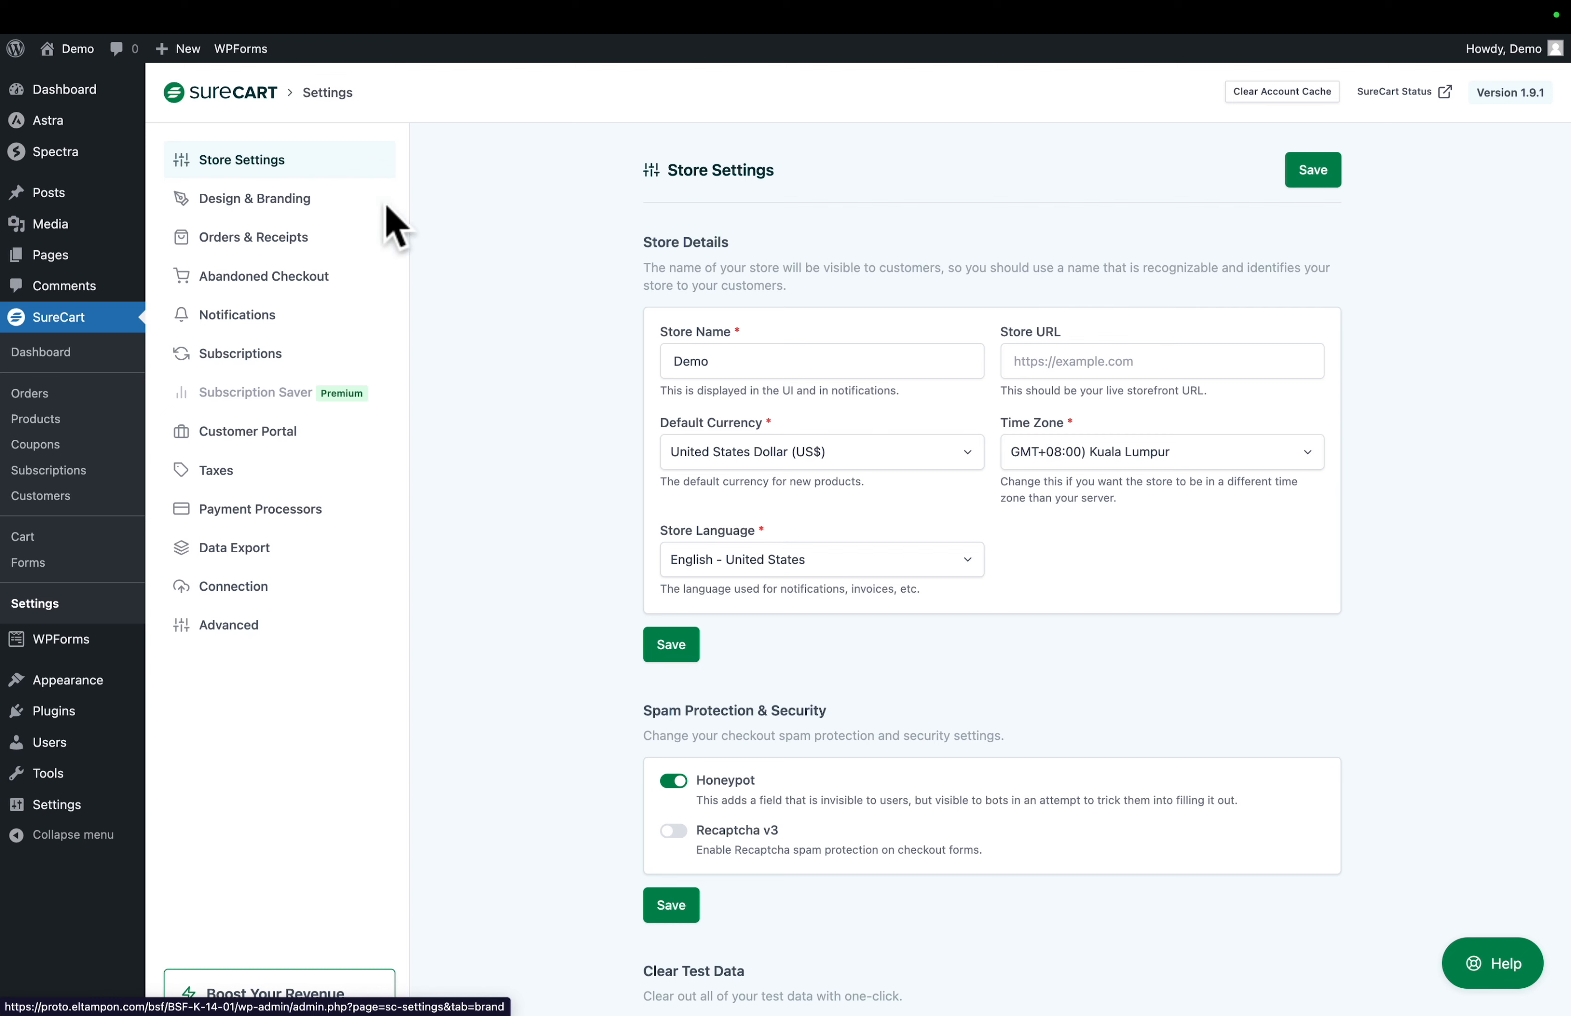
pyautogui.click(270, 200)
pyautogui.doubleClick(747, 361)
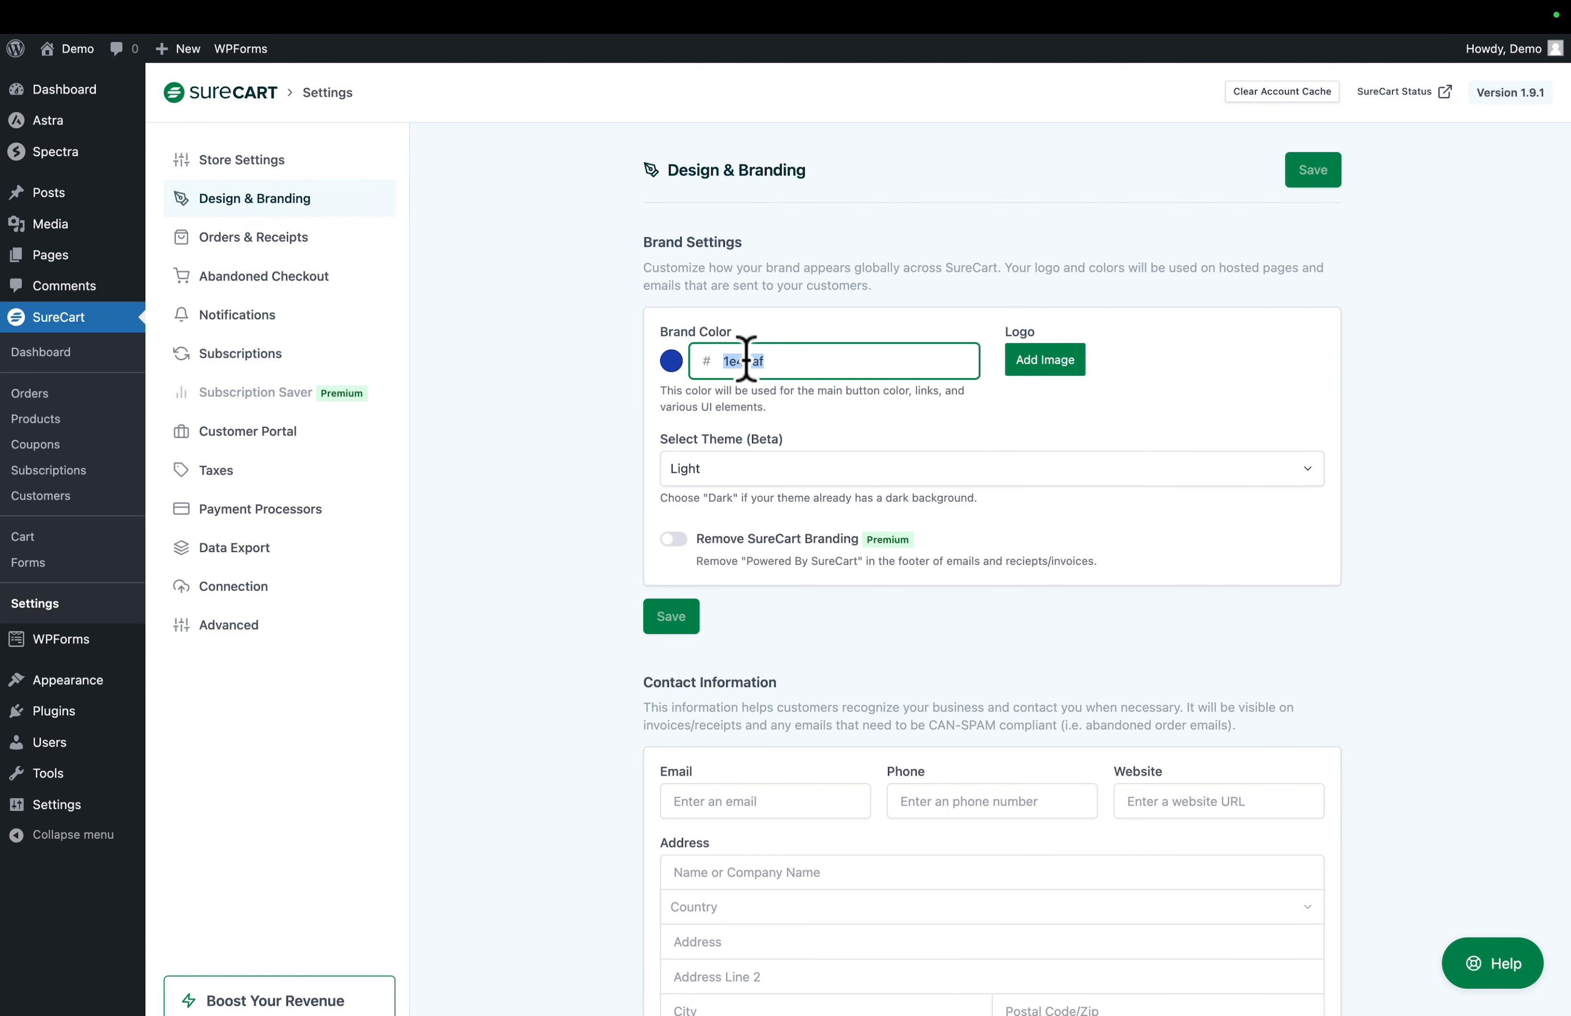
pyautogui.write('FF7A3D')
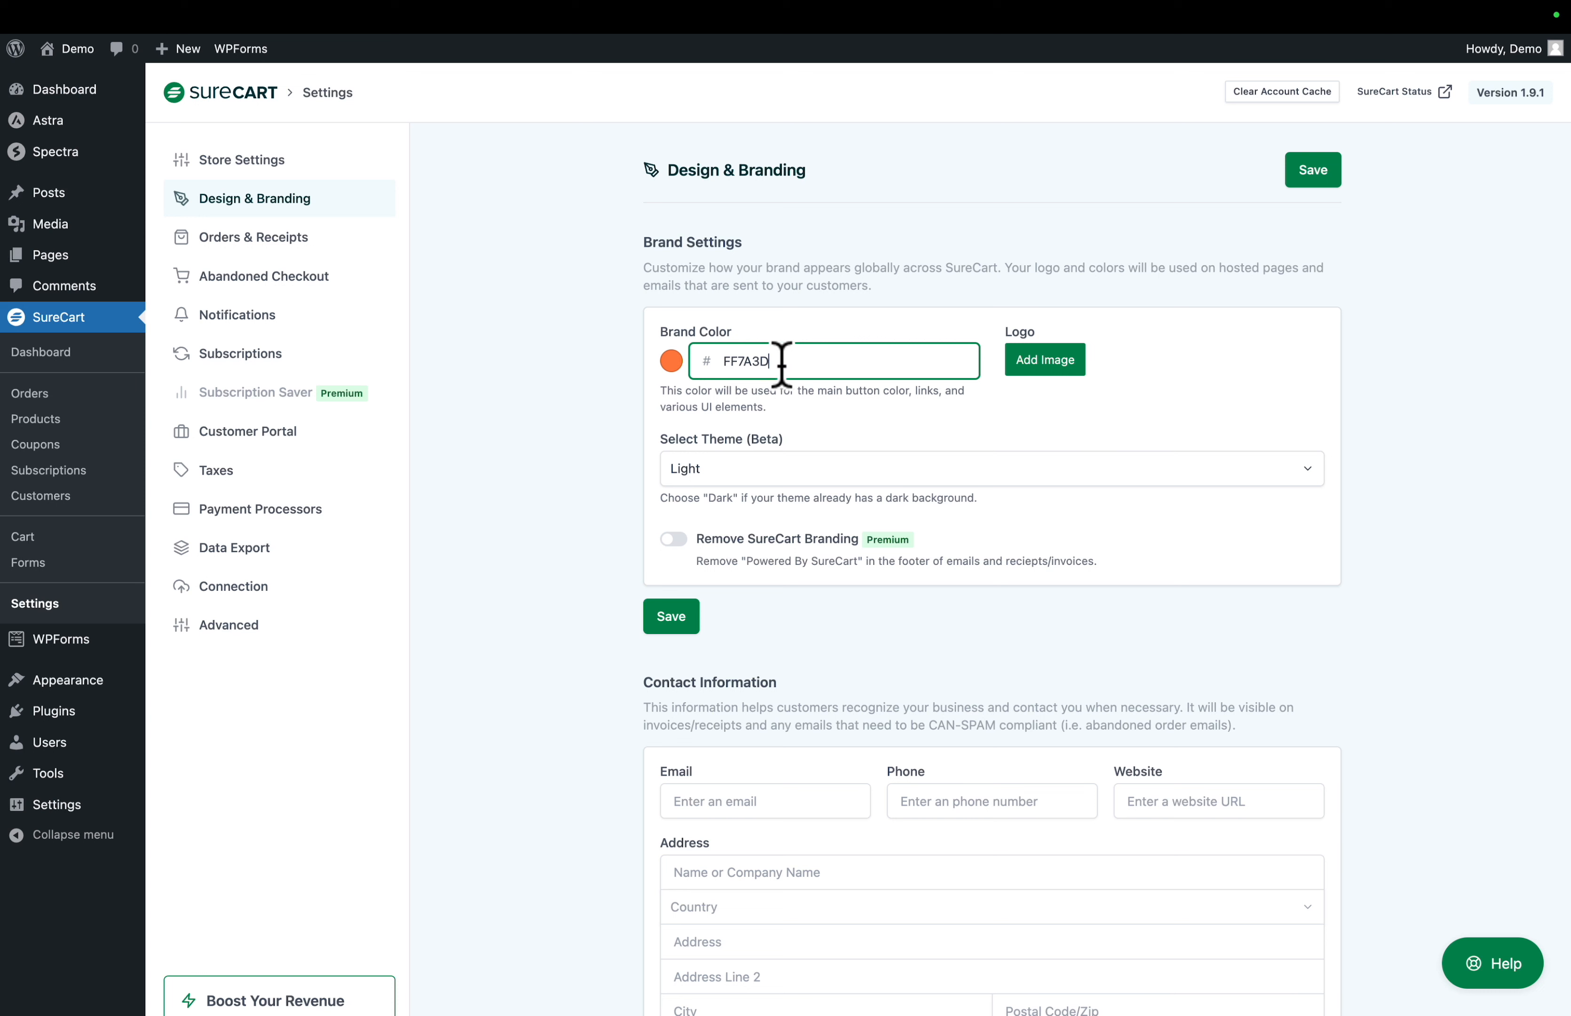
# - Upload logo-04-sure-black.webp as the store's brand logo and save the brand settings
pyautogui.click(1046, 362)
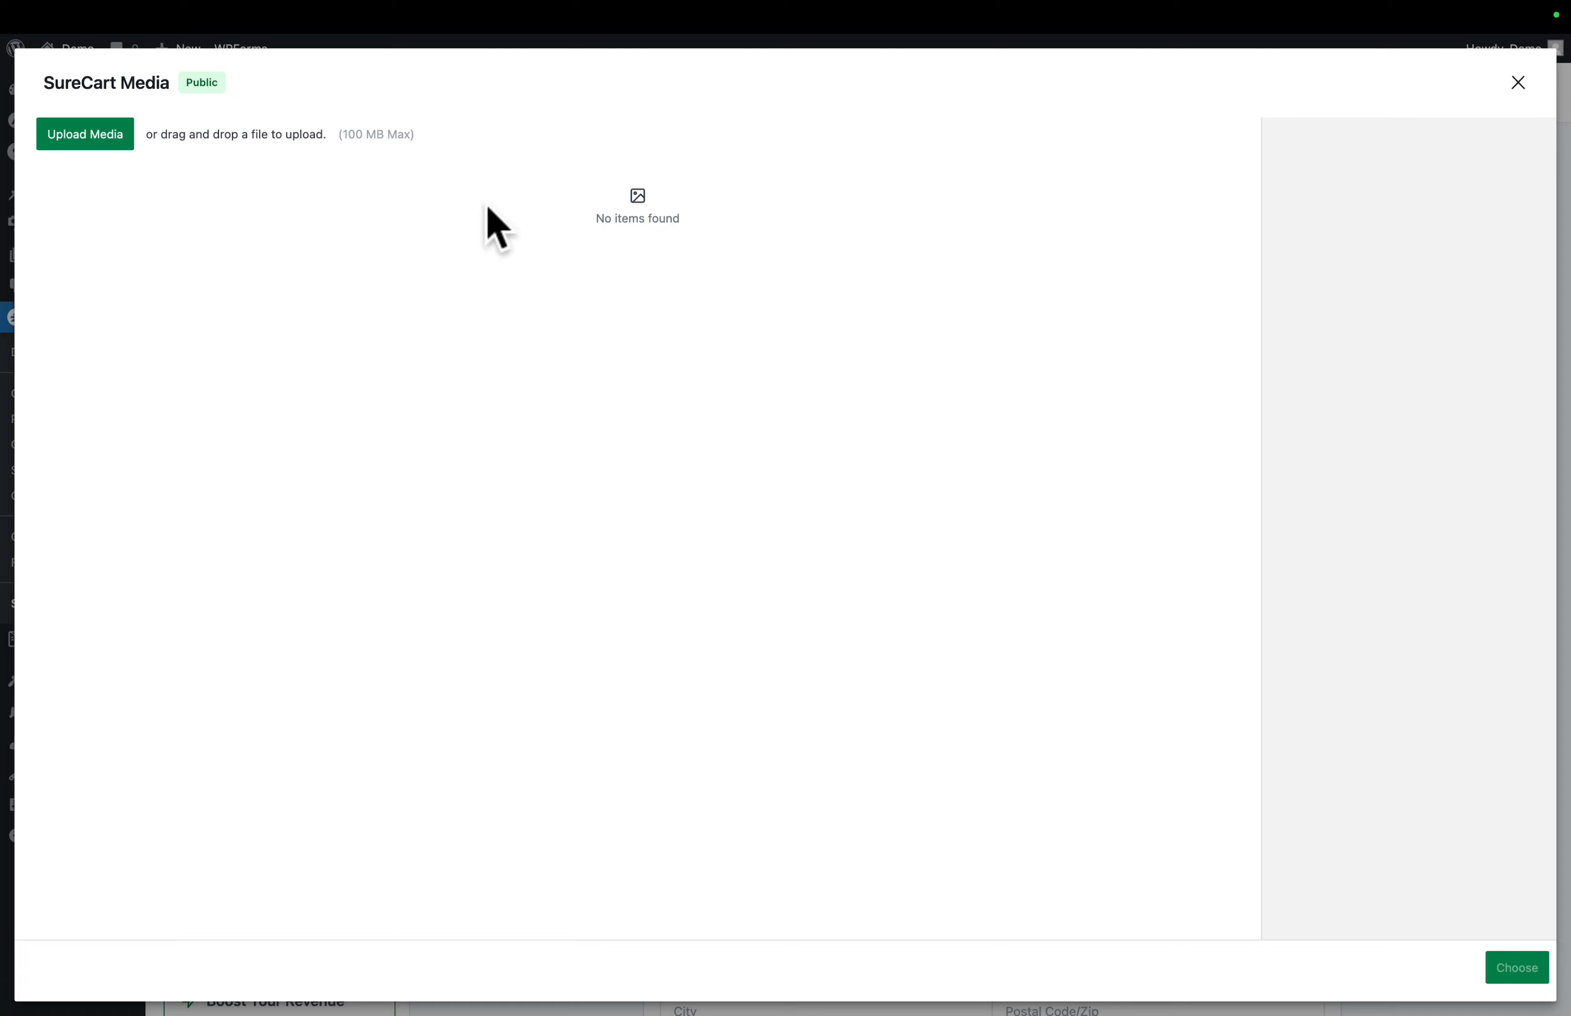
pyautogui.click(92, 139)
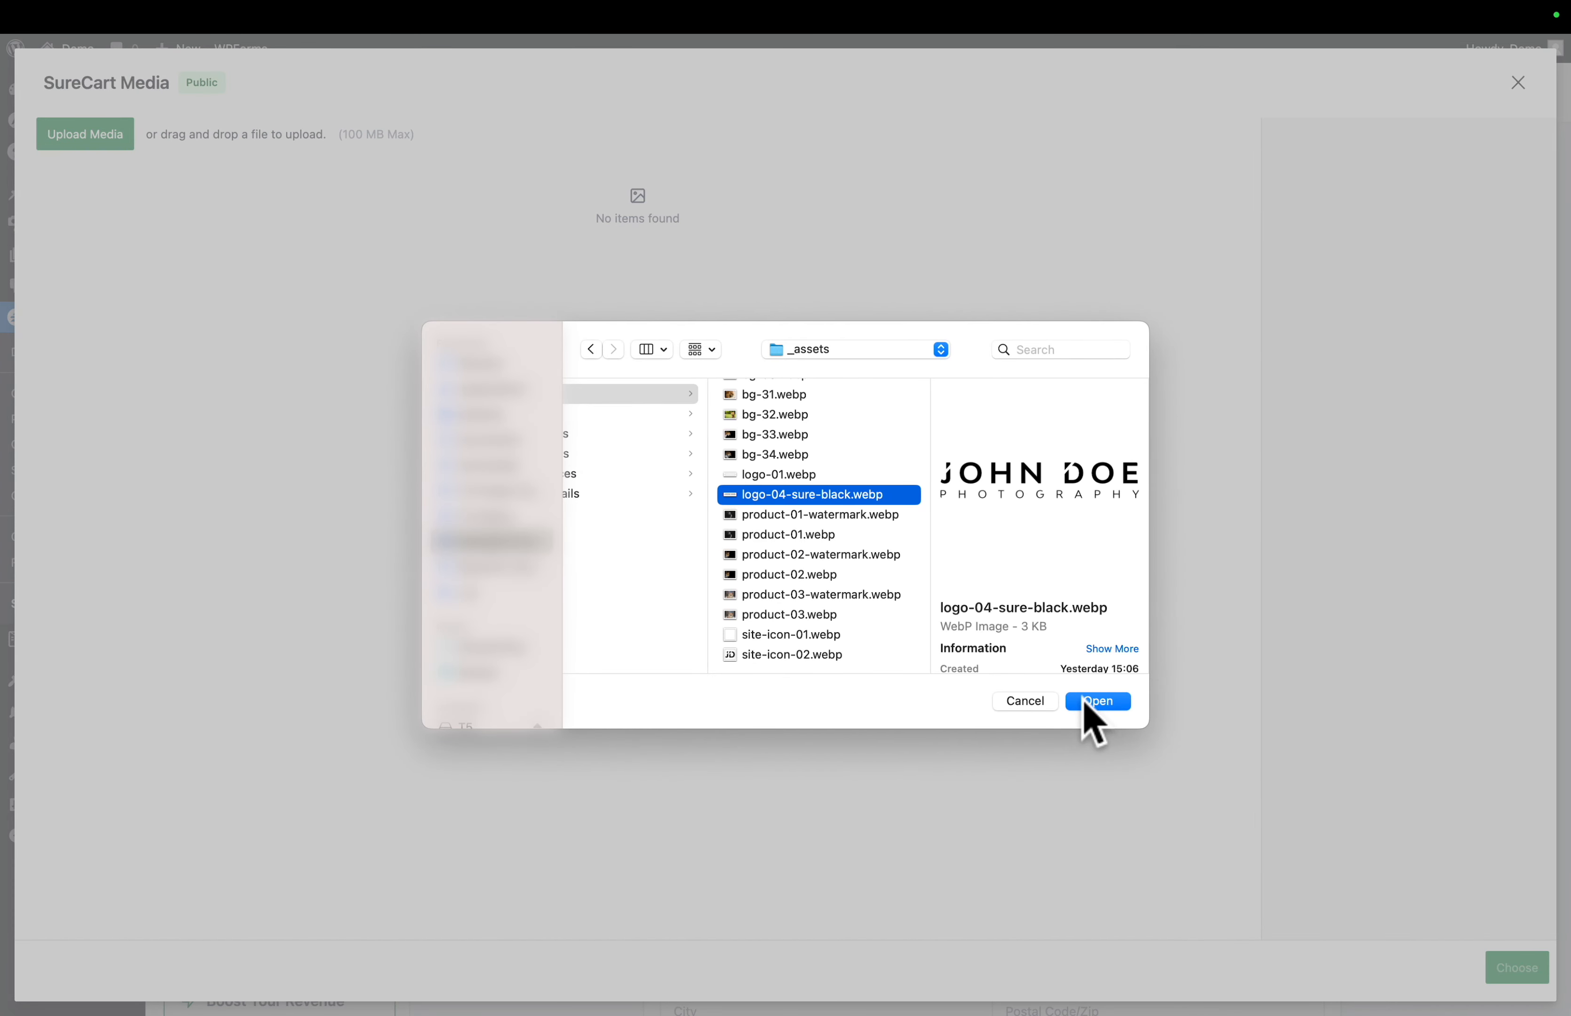
pyautogui.click(1096, 702)
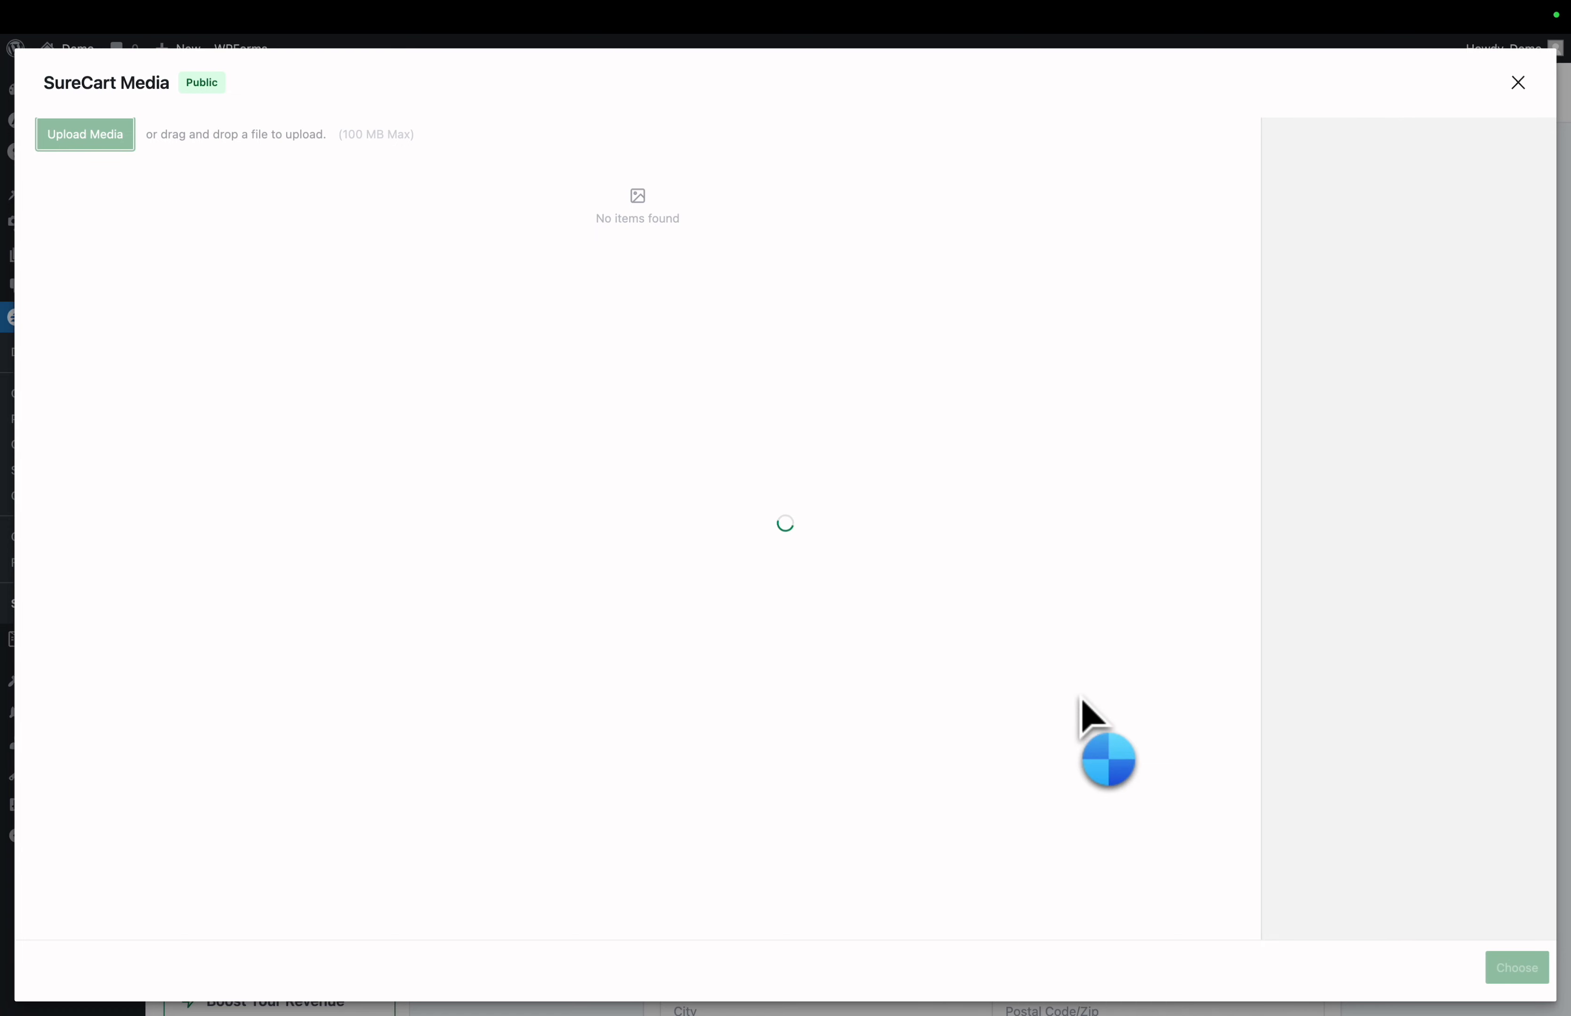
pyautogui.click(88, 252)
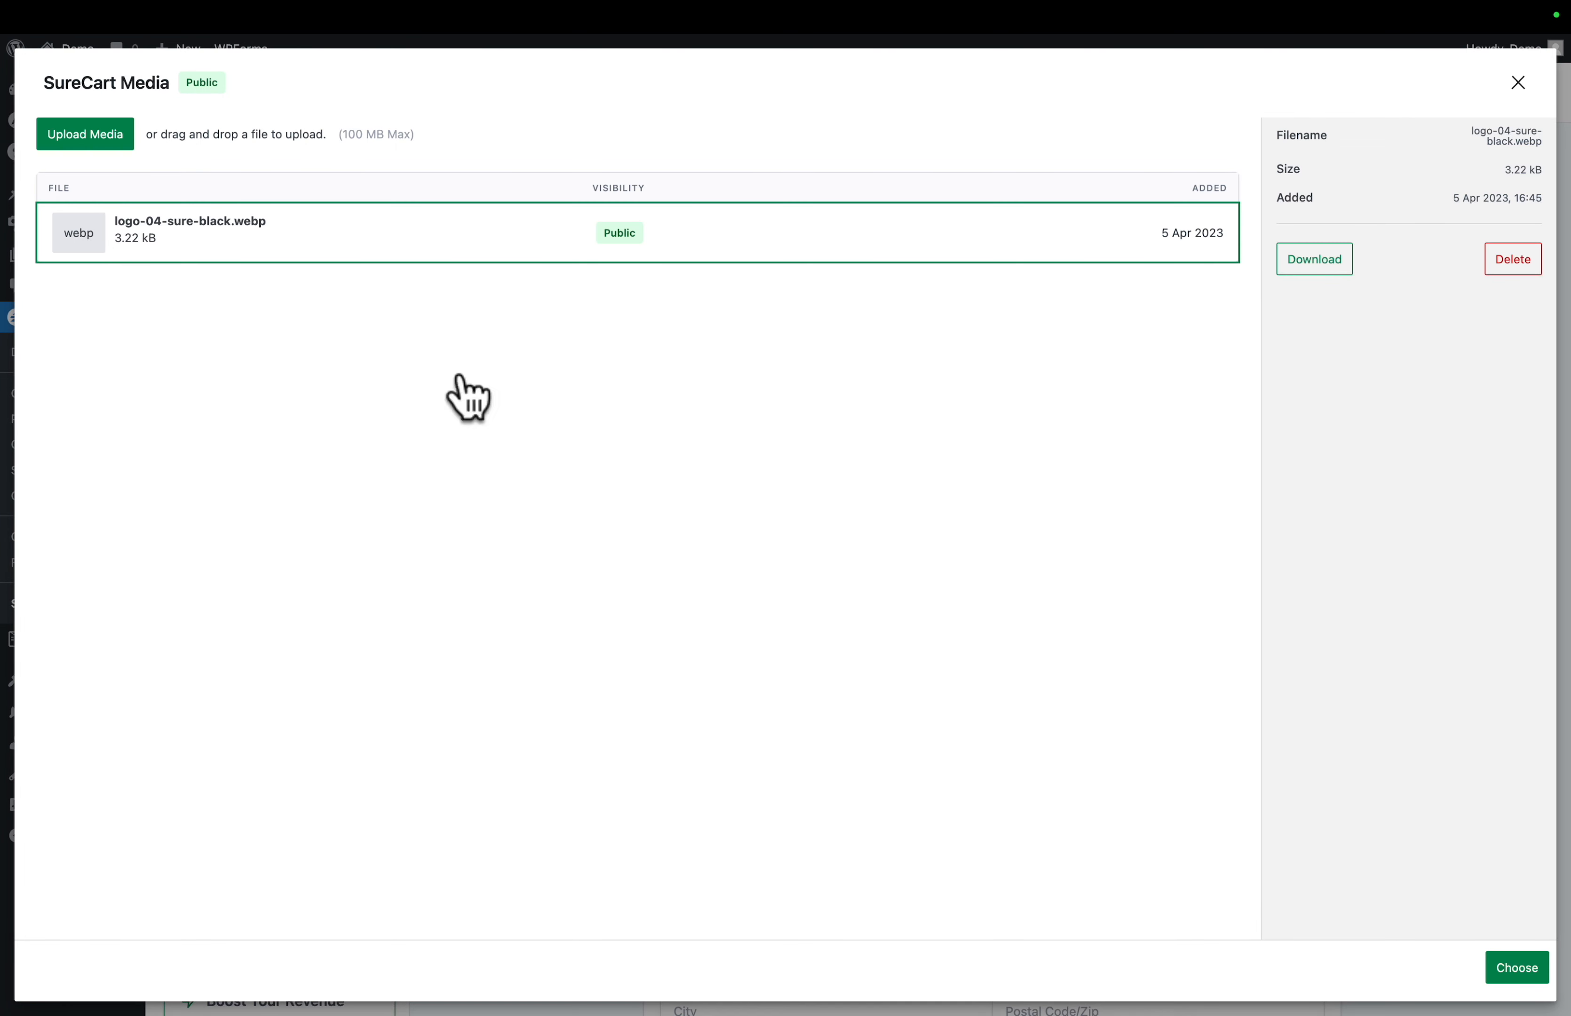
pyautogui.click(1517, 976)
pyautogui.click(678, 653)
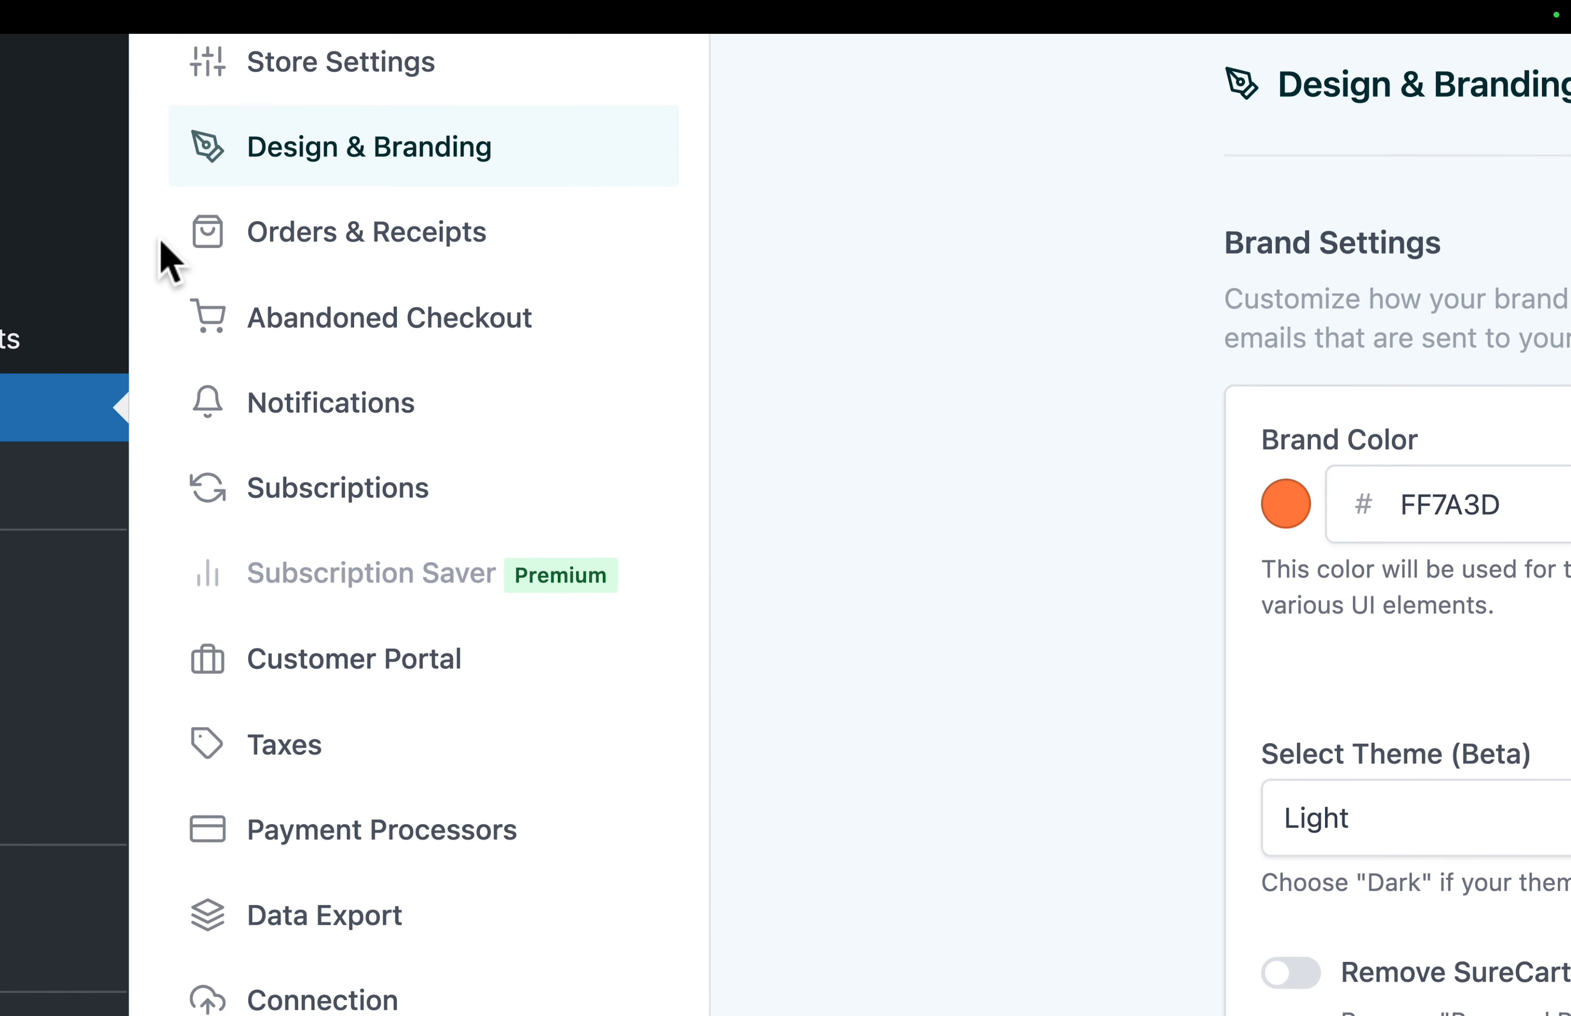
# - Review the remaining SureCart settings categories and examine the store tax settings and tax regions
pyautogui.scroll(-1, 165, 246)
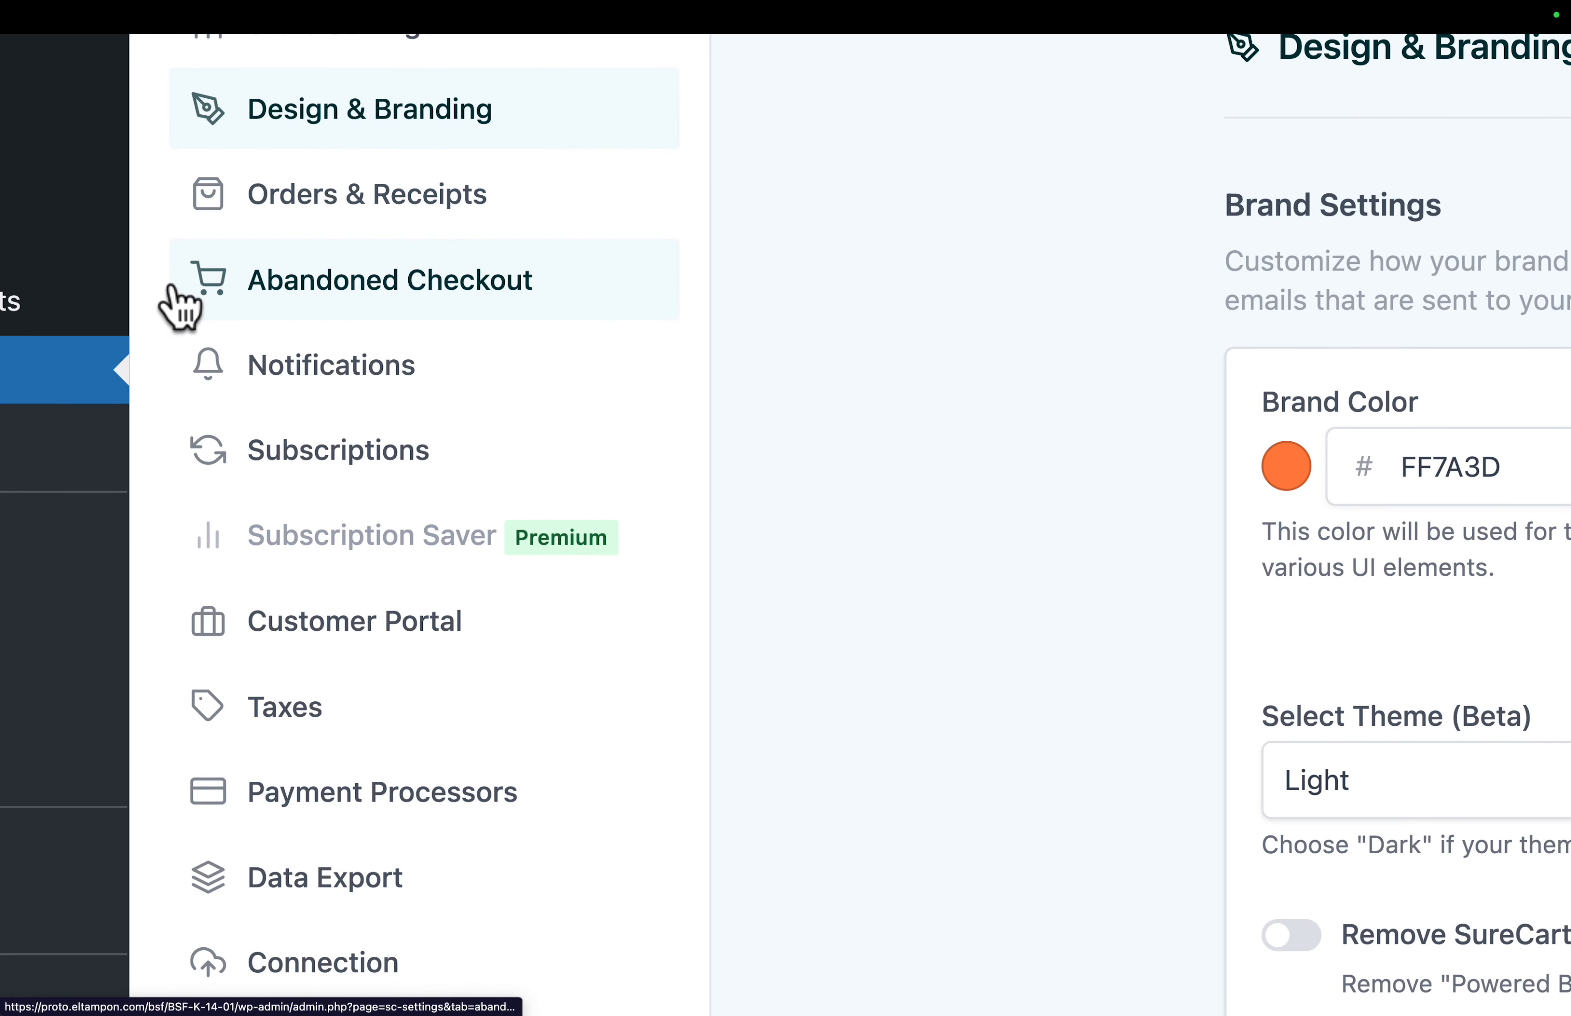
pyautogui.scroll(-4, 178, 303)
pyautogui.scroll(-3, 178, 304)
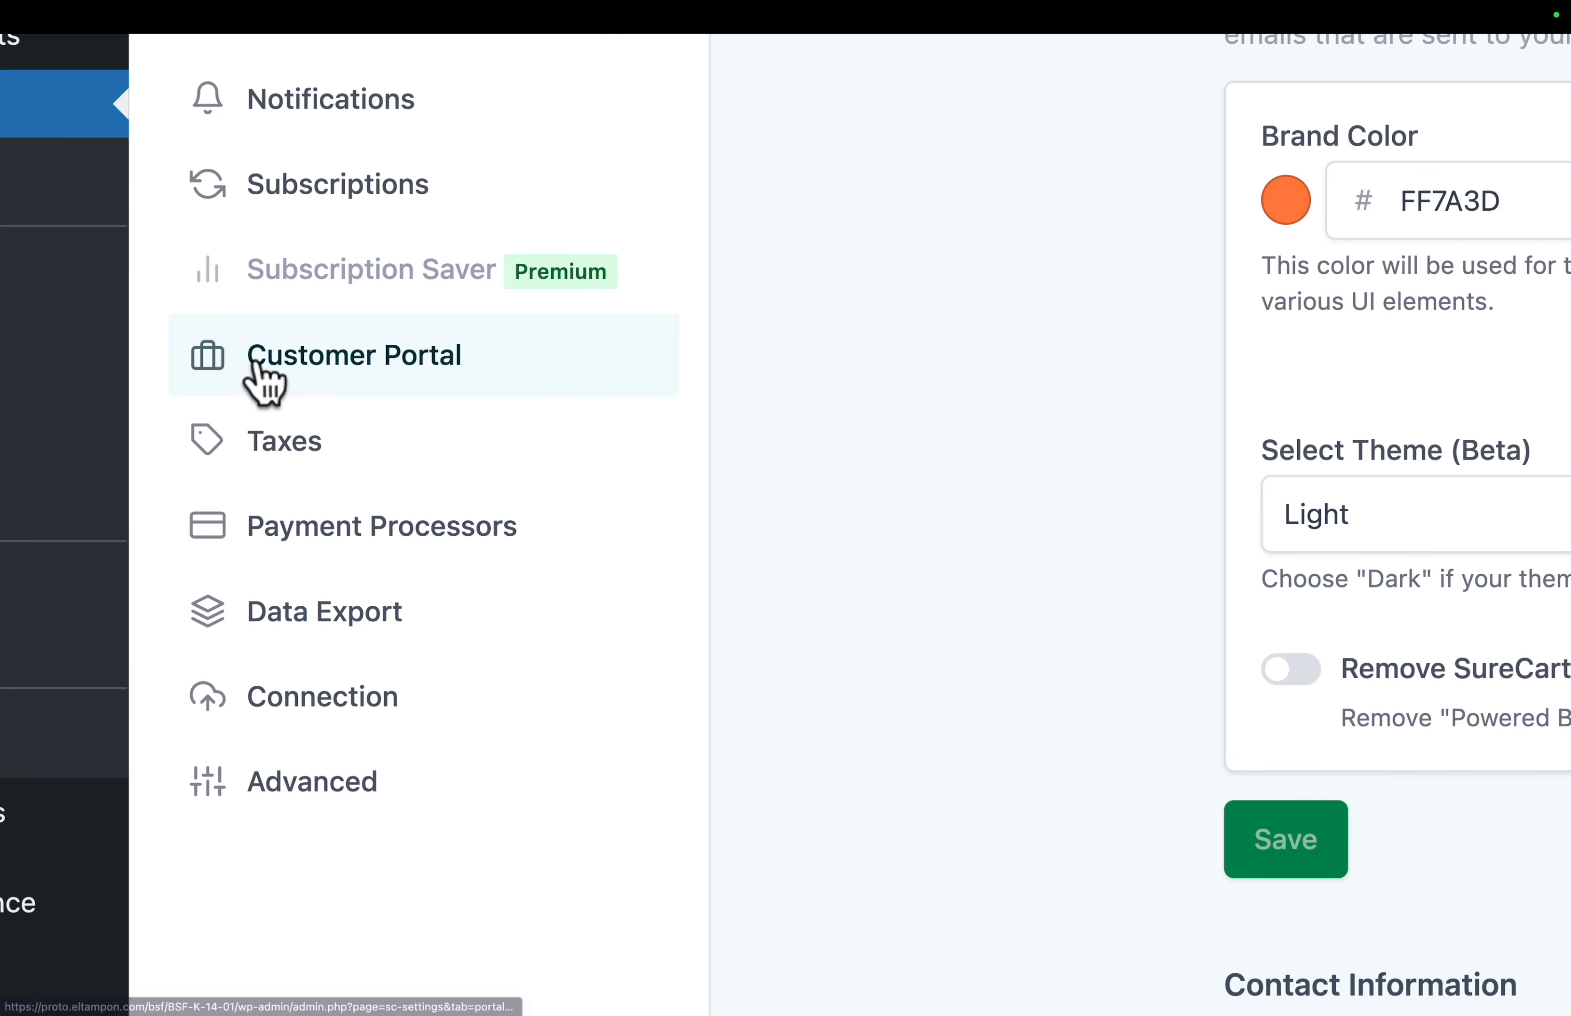
pyautogui.scroll(-3, 263, 379)
pyautogui.scroll(-1, 257, 364)
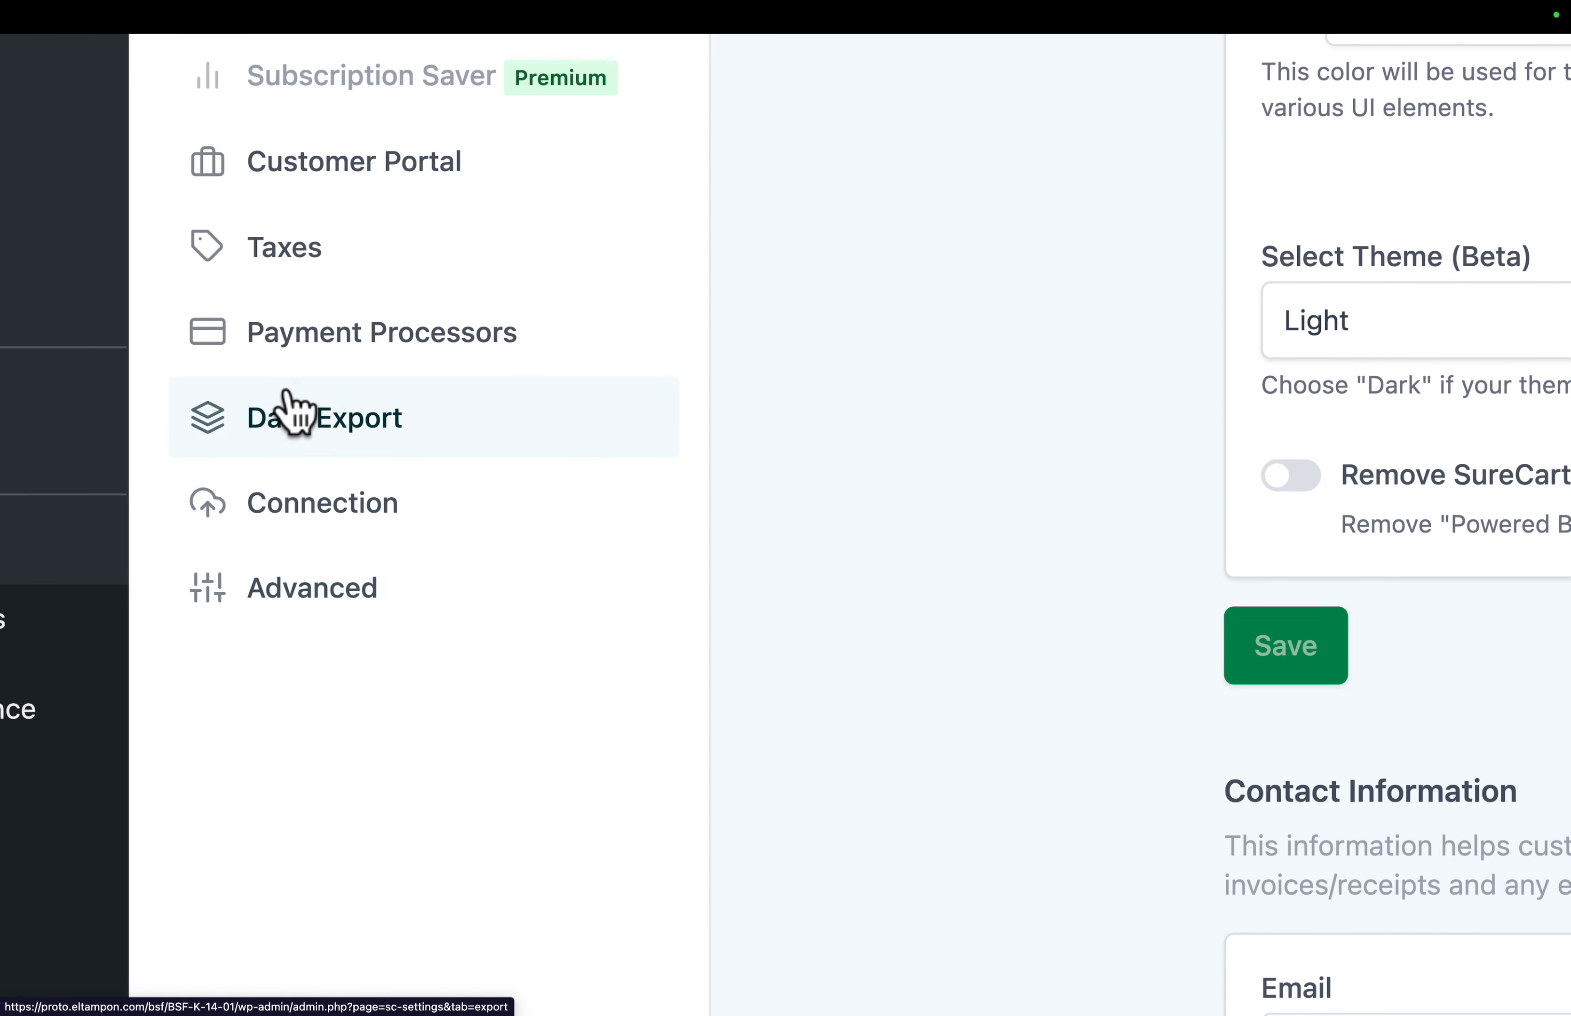
pyautogui.scroll(5, 293, 413)
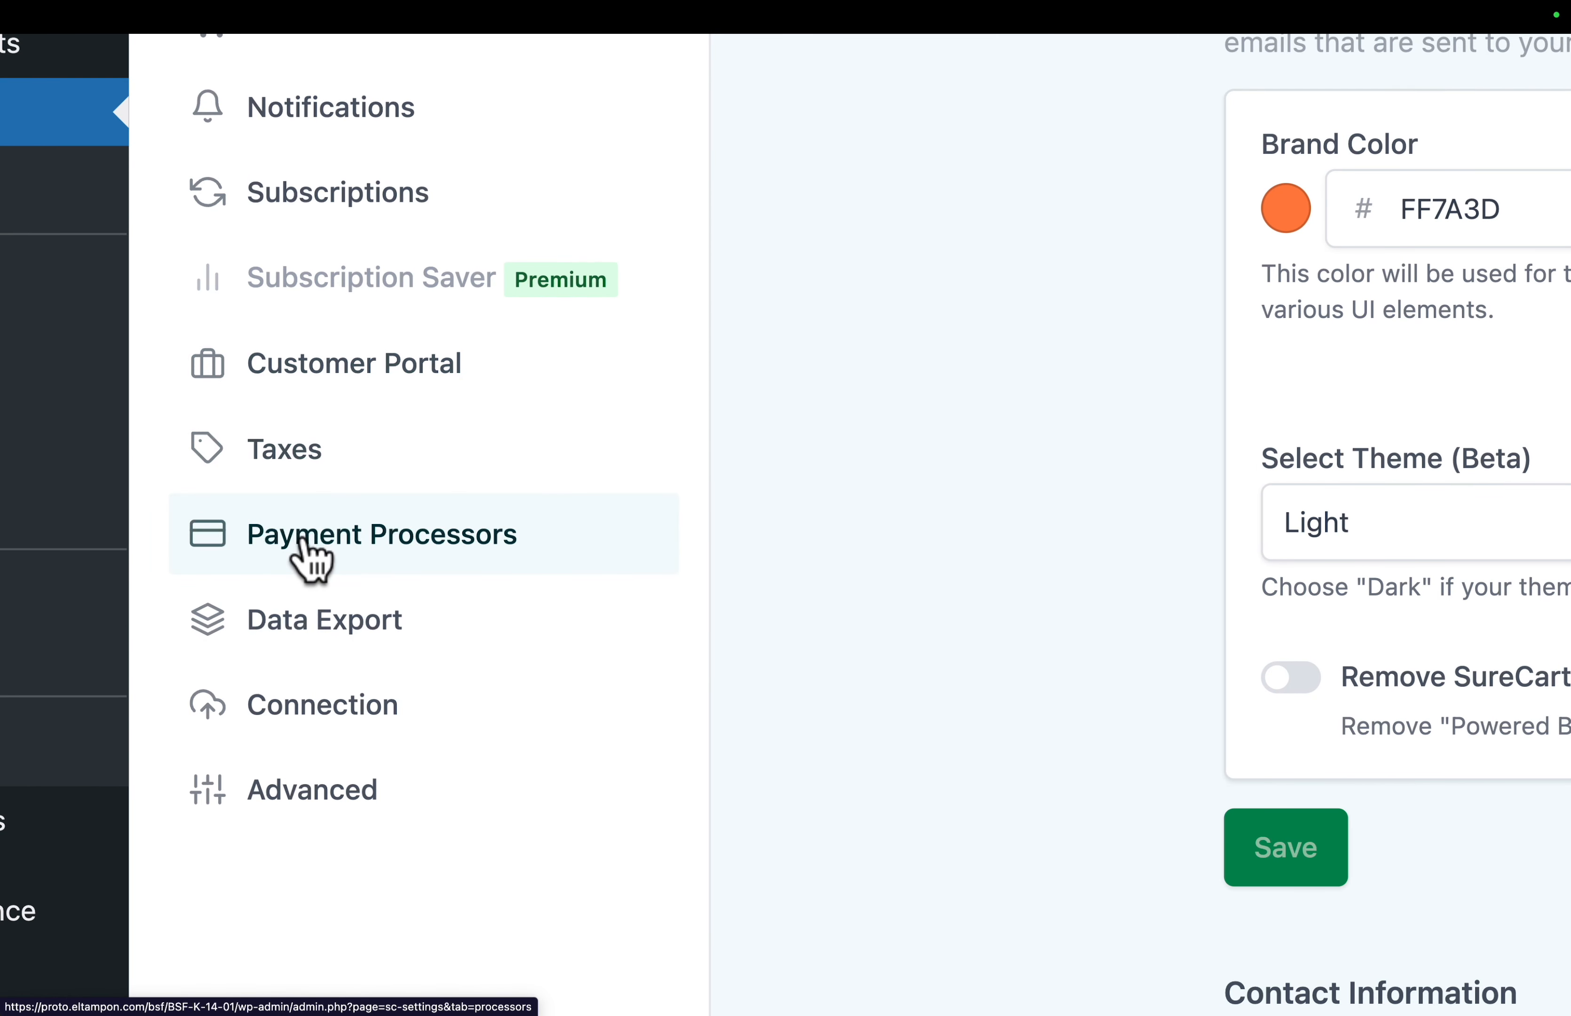
pyautogui.click(281, 455)
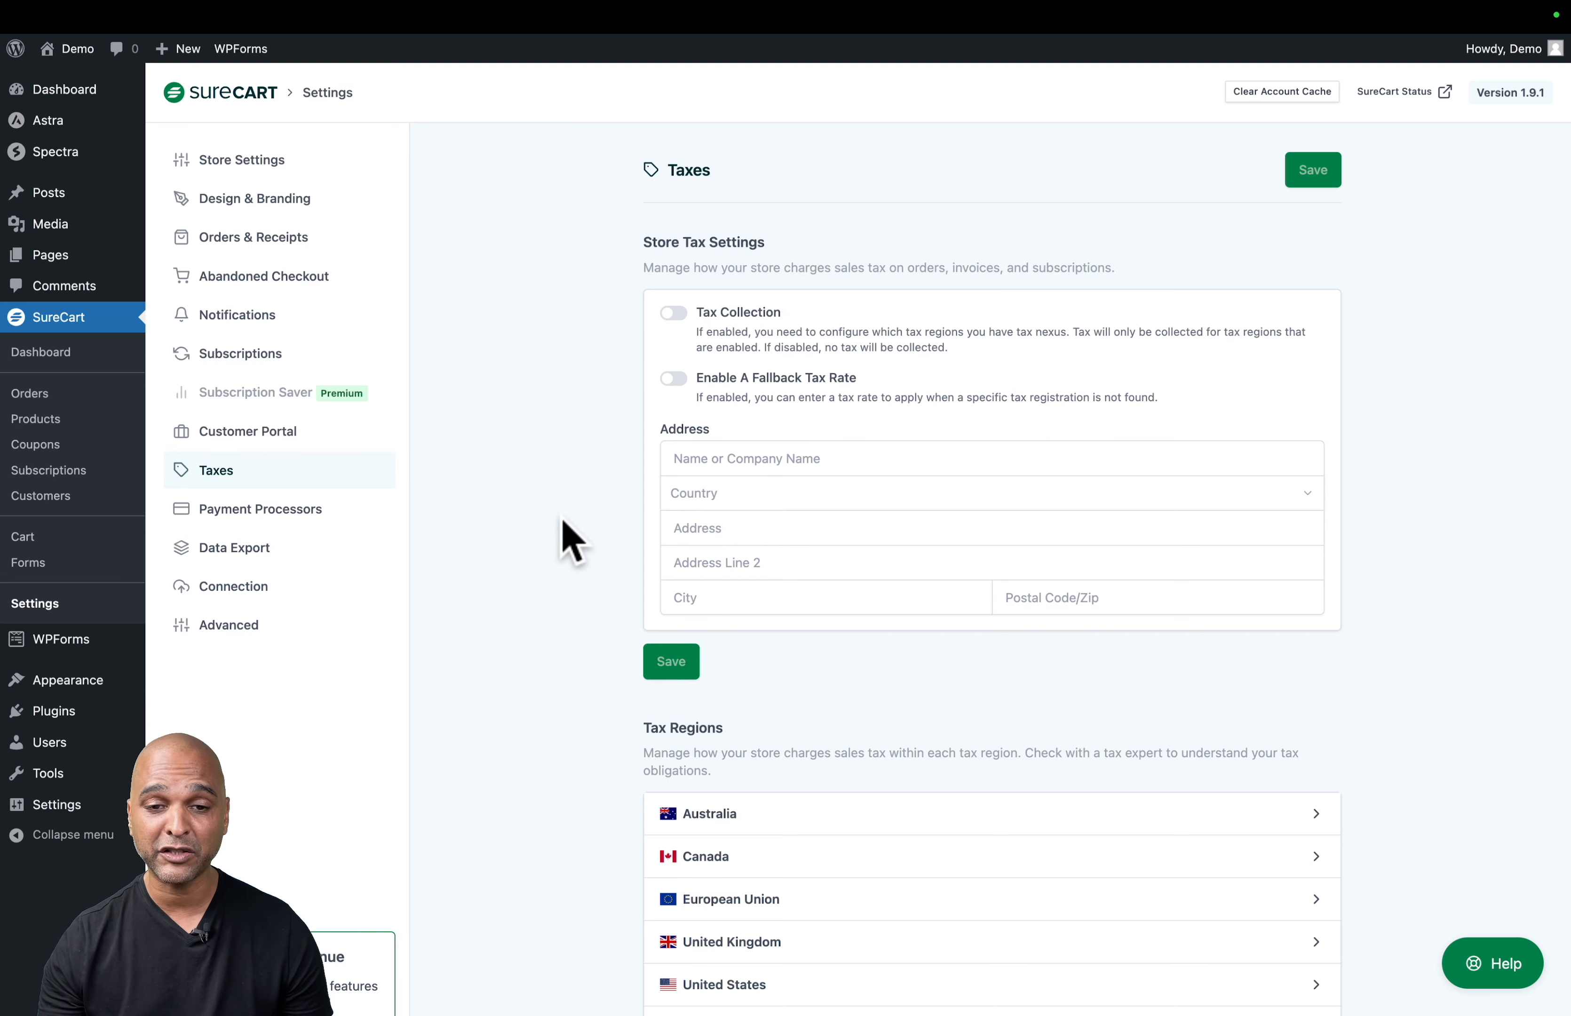
pyautogui.scroll(-2, 572, 540)
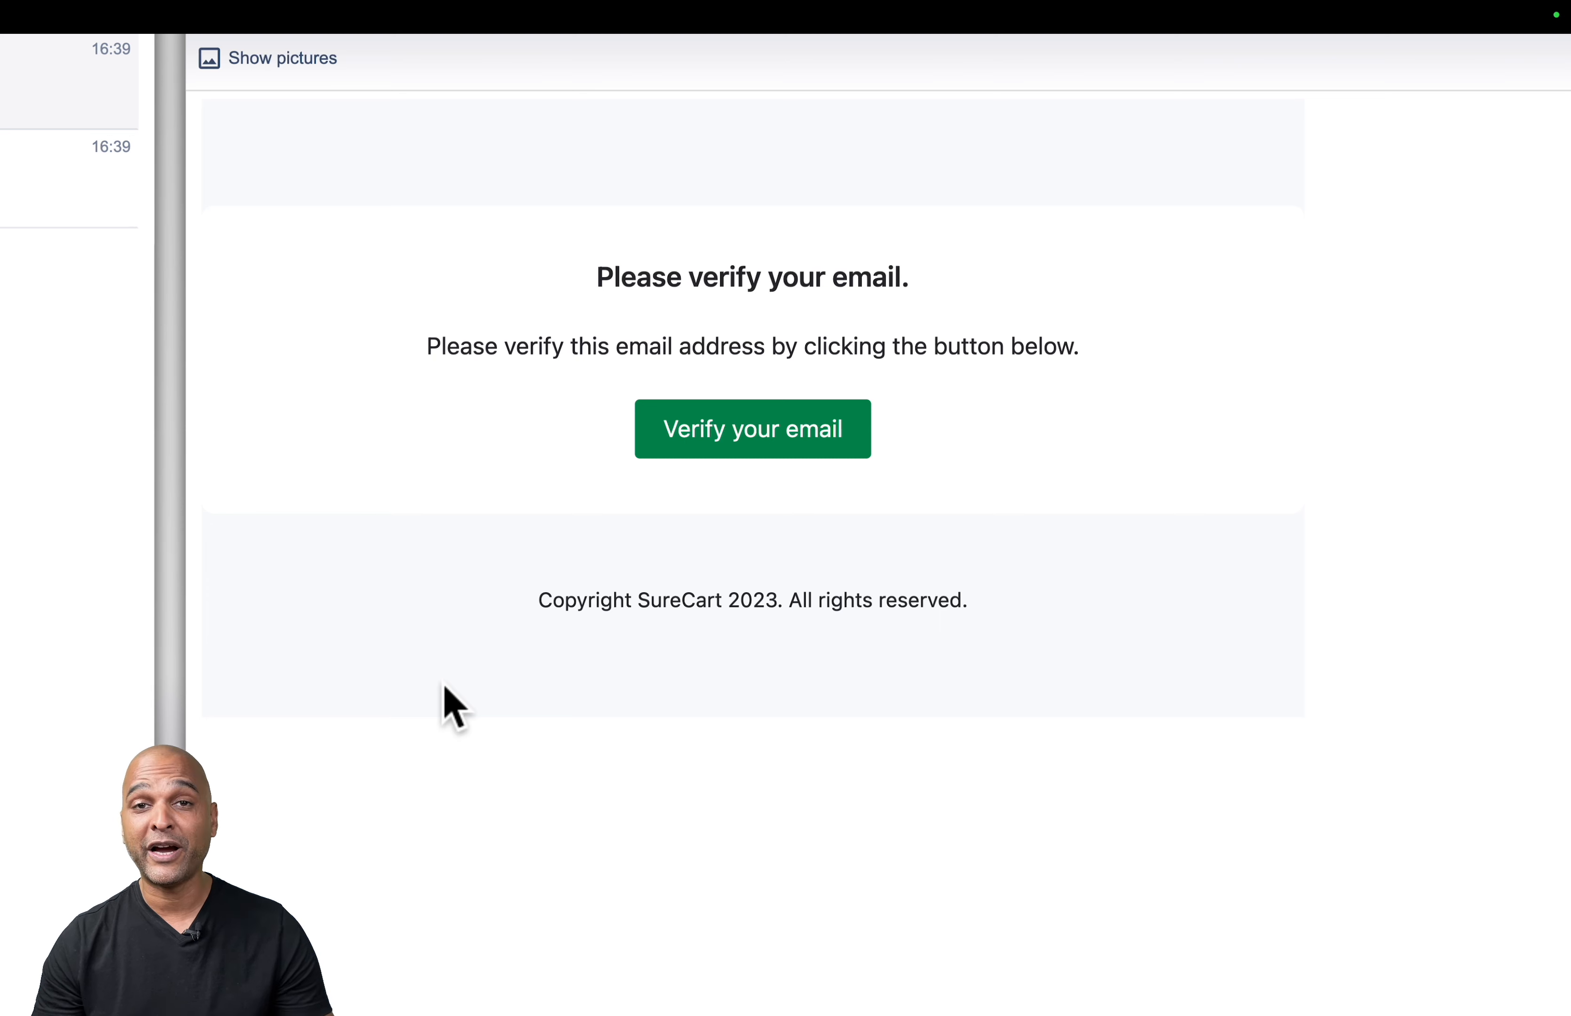
# - Verify the SureCart account's email address and start connecting Stripe in test mode as a payment processor
pyautogui.click(719, 438)
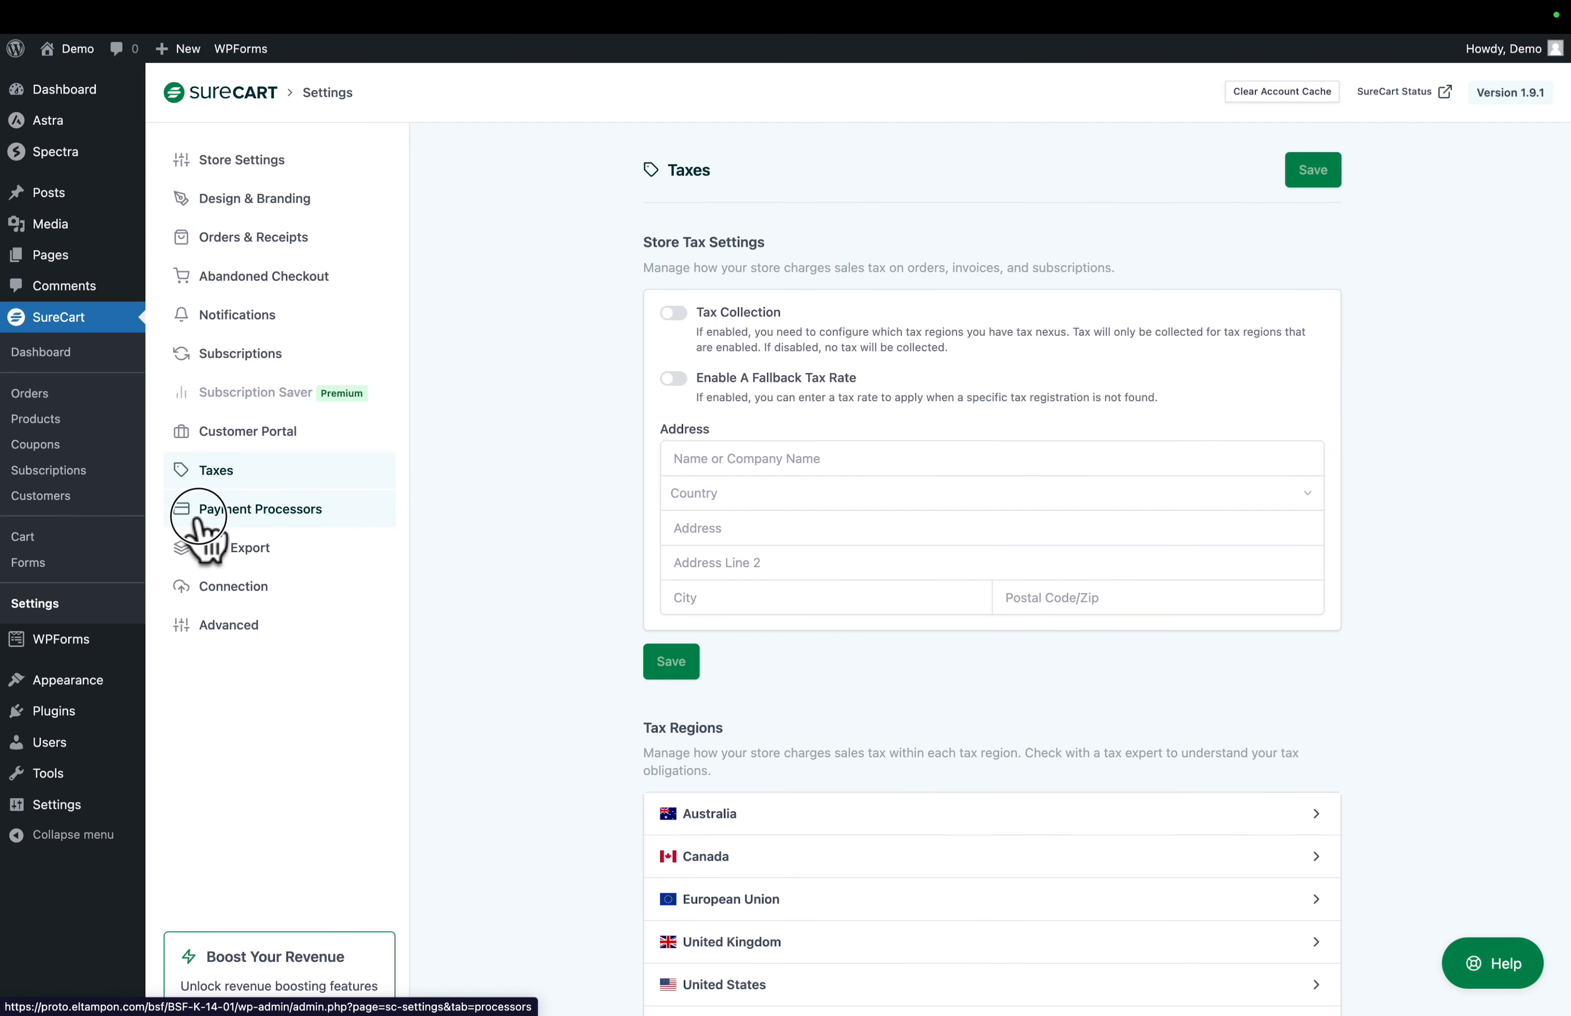
pyautogui.click(198, 518)
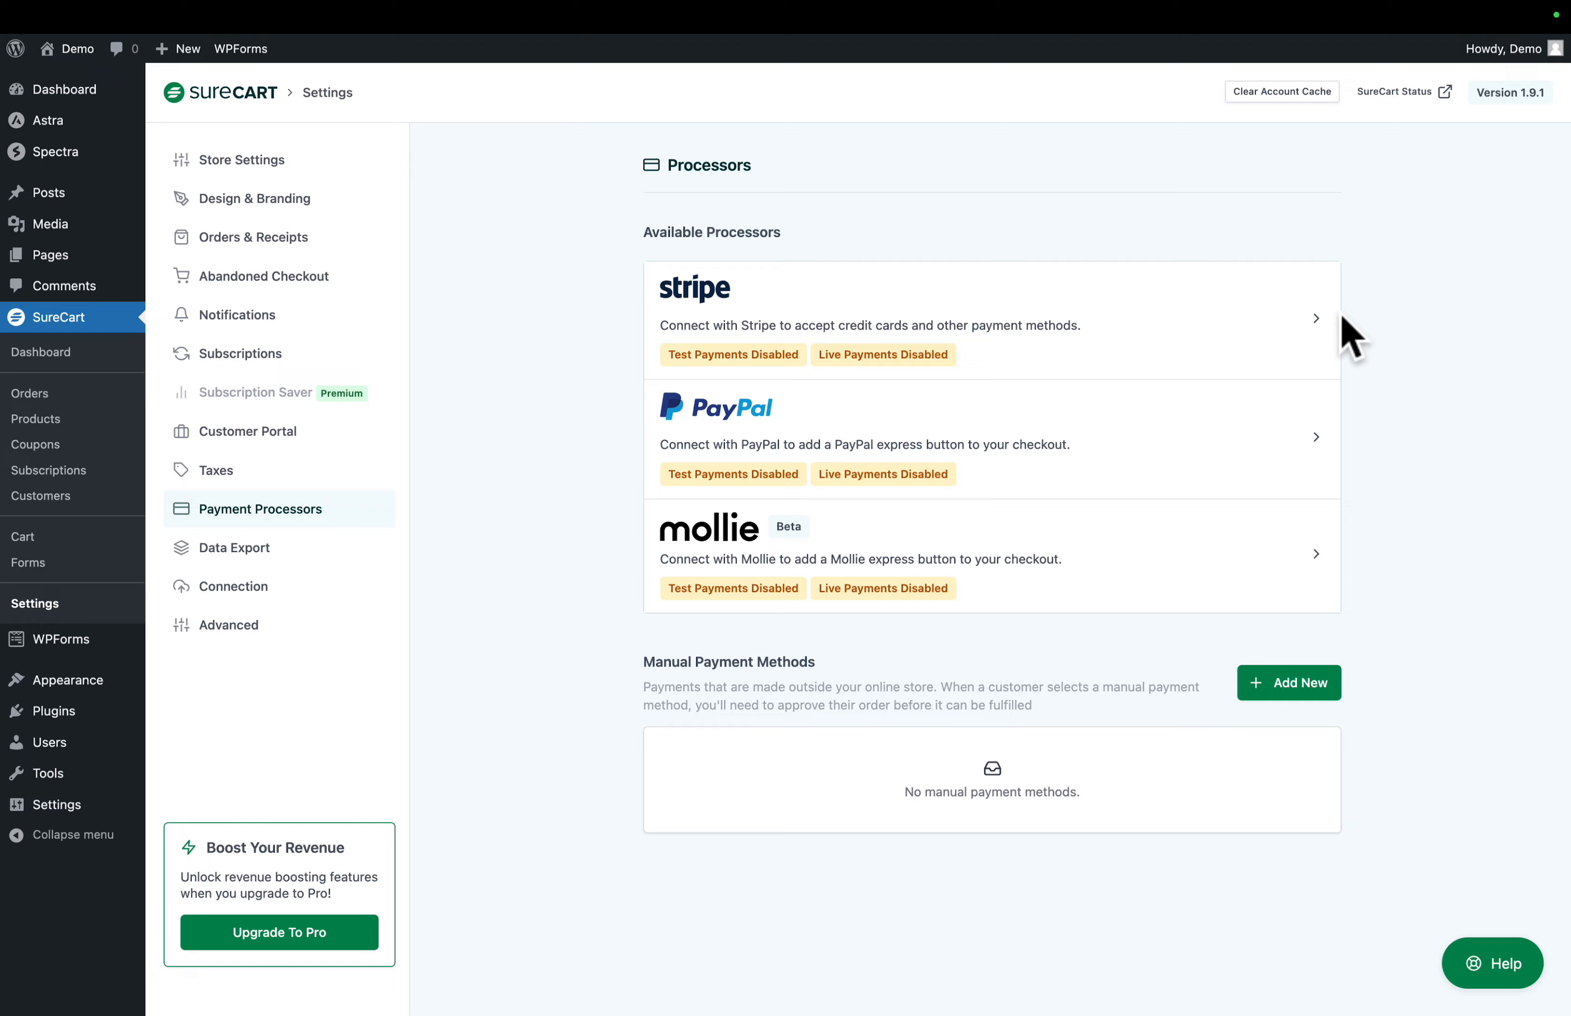
pyautogui.click(1323, 340)
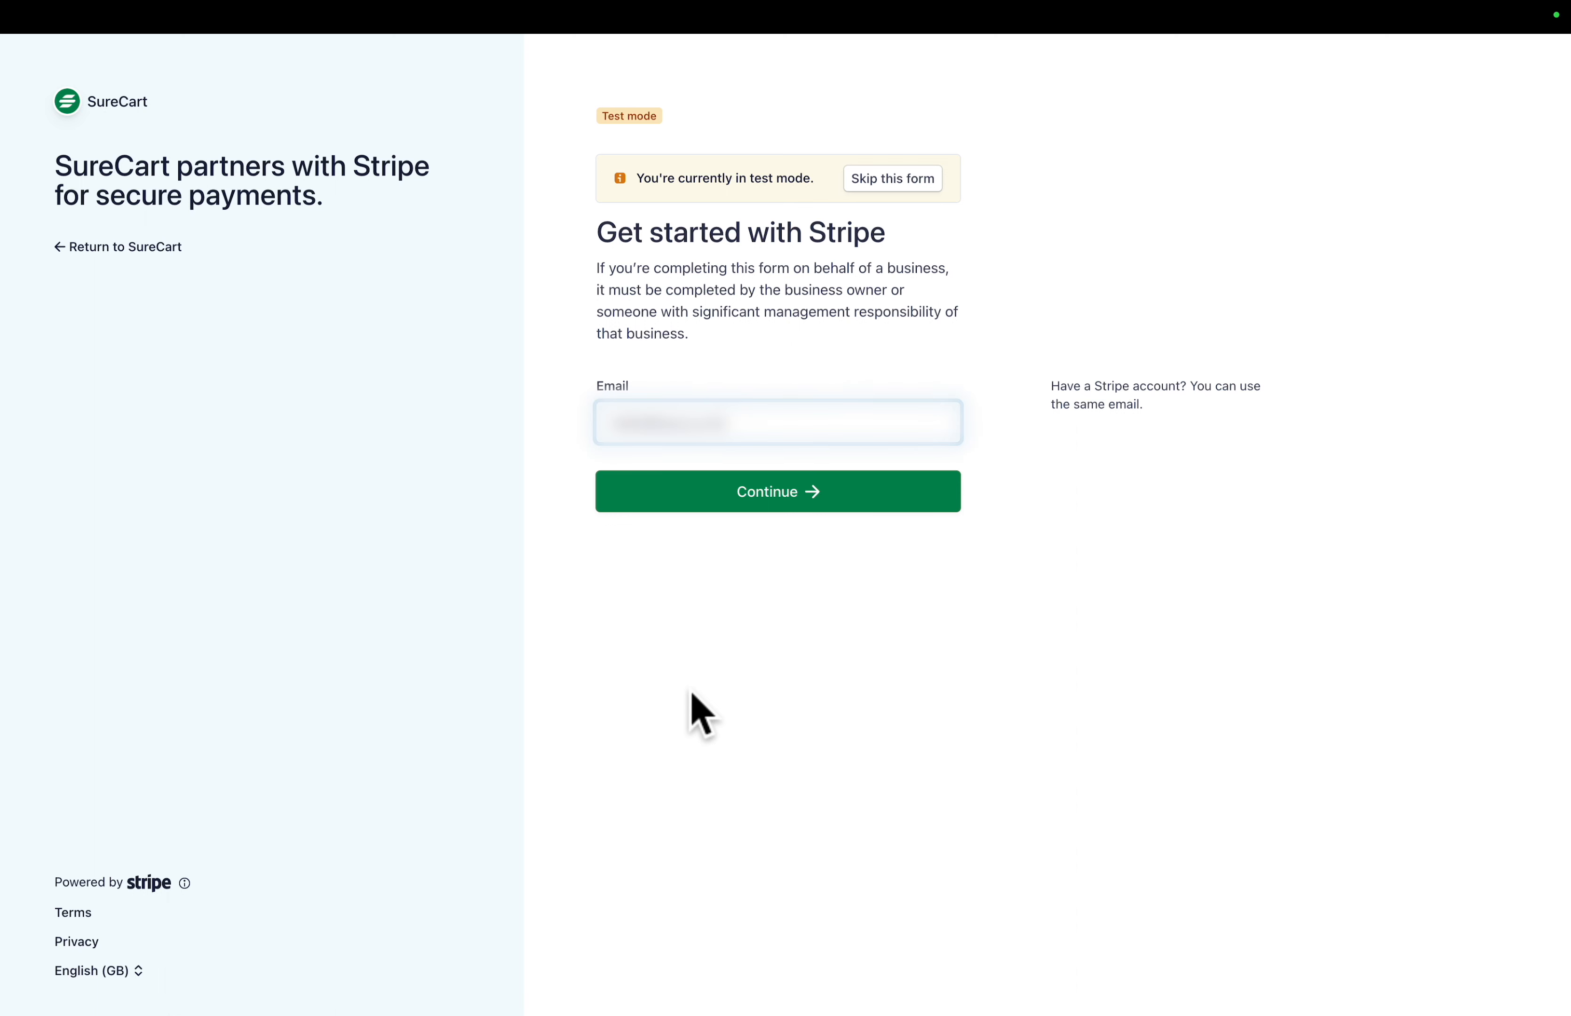
# - Log in to Stripe with the account email and password, and enter the phone verification code
pyautogui.click(741, 489)
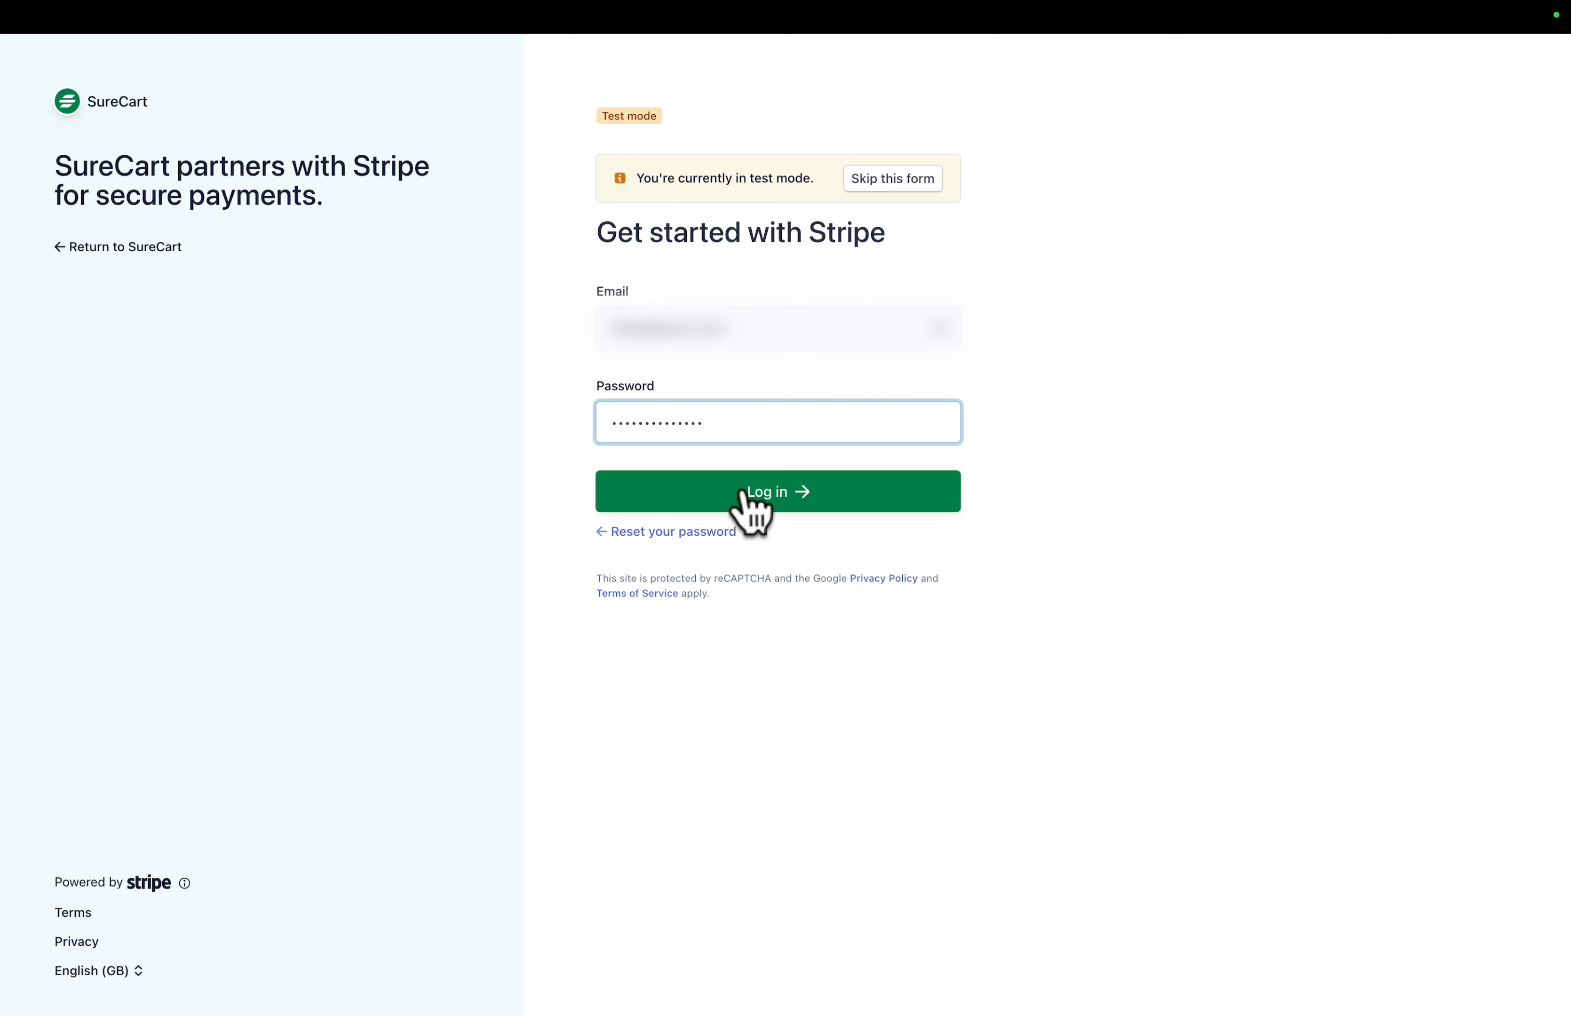
pyautogui.click(778, 504)
pyautogui.write('***')
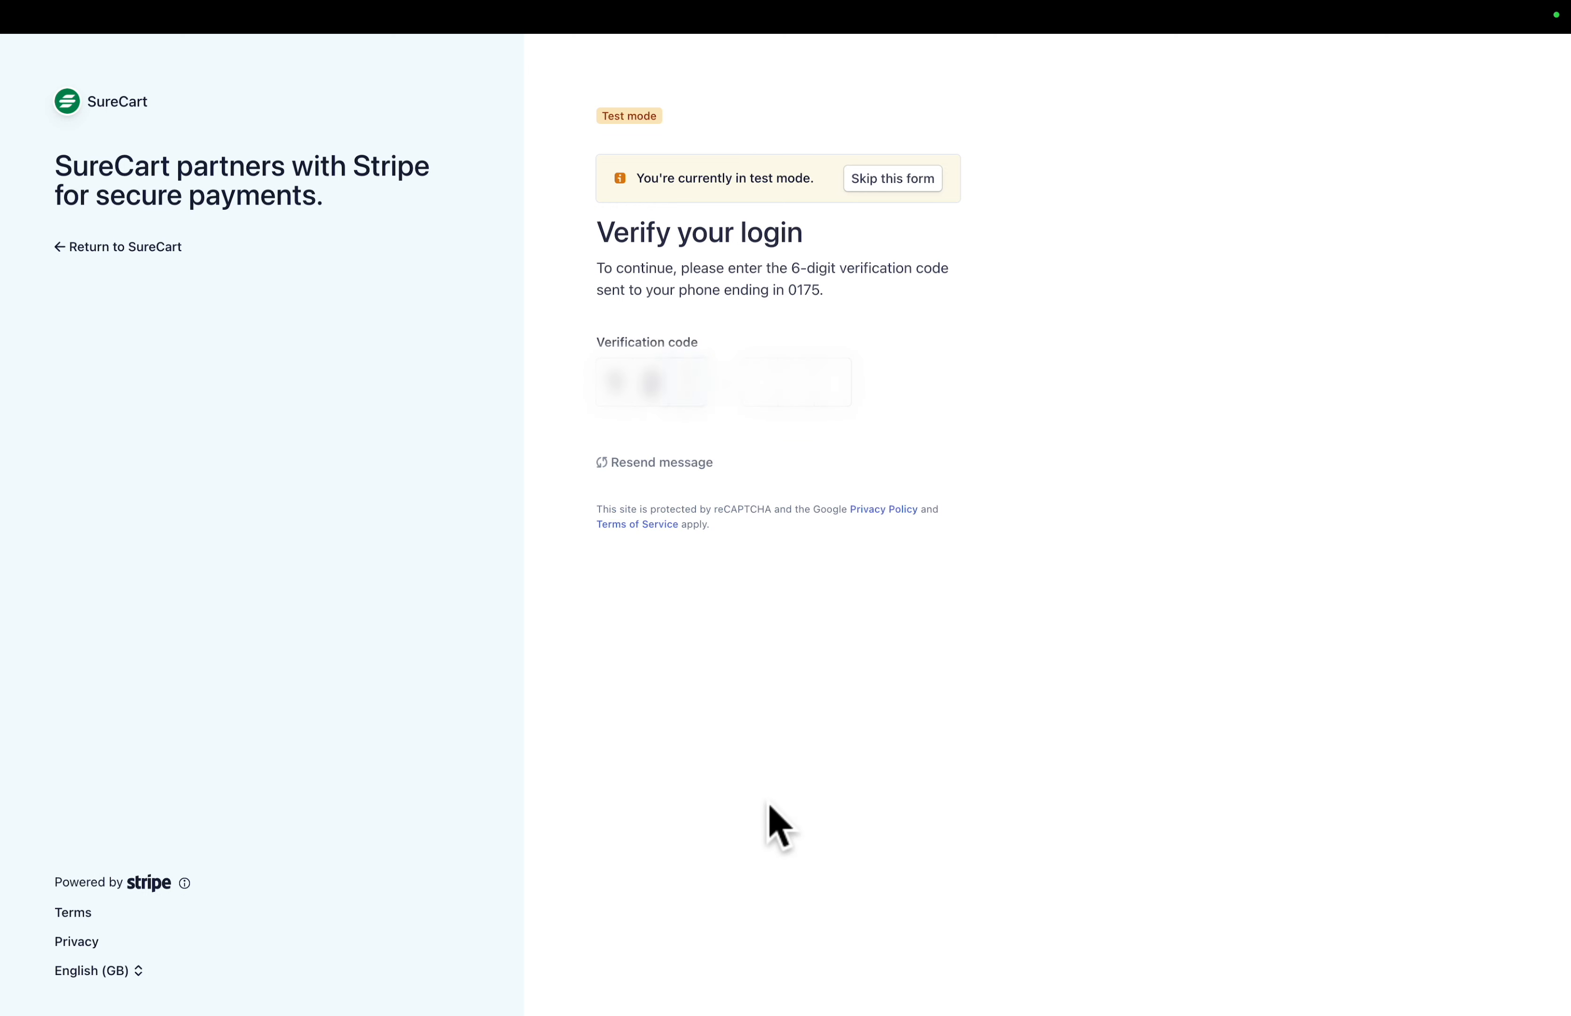
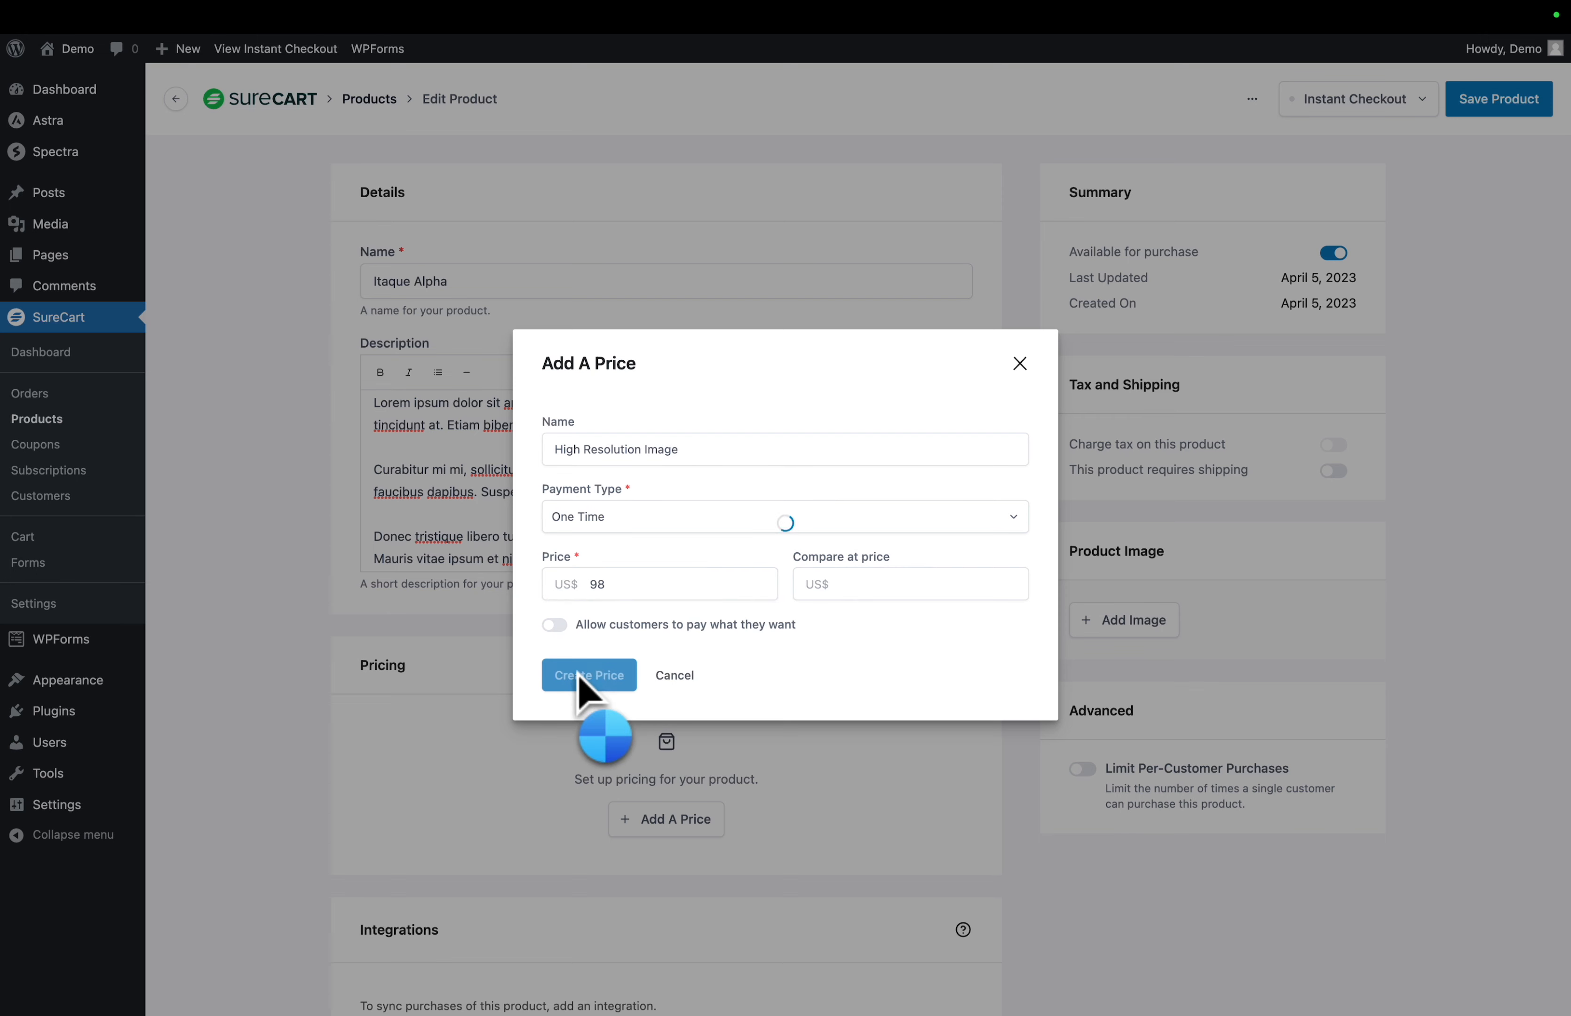
# - Upload product-01.webp to secure storage and attach it as the product's download
pyautogui.scroll(-6, 587, 693)
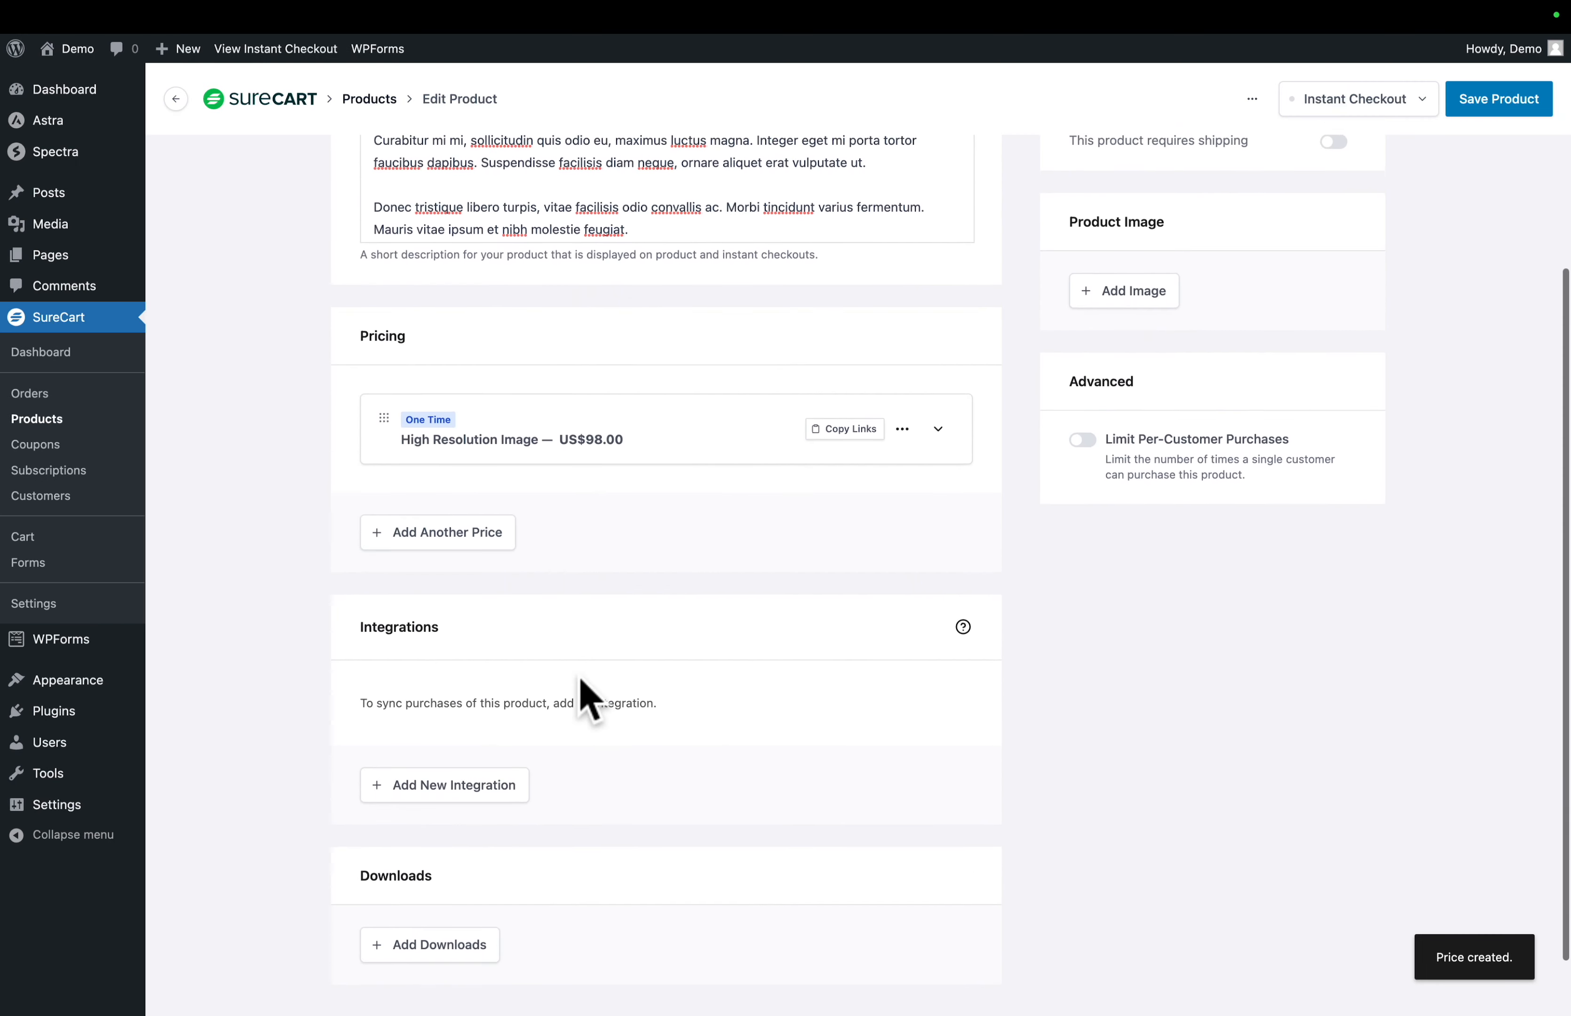
pyautogui.click(416, 874)
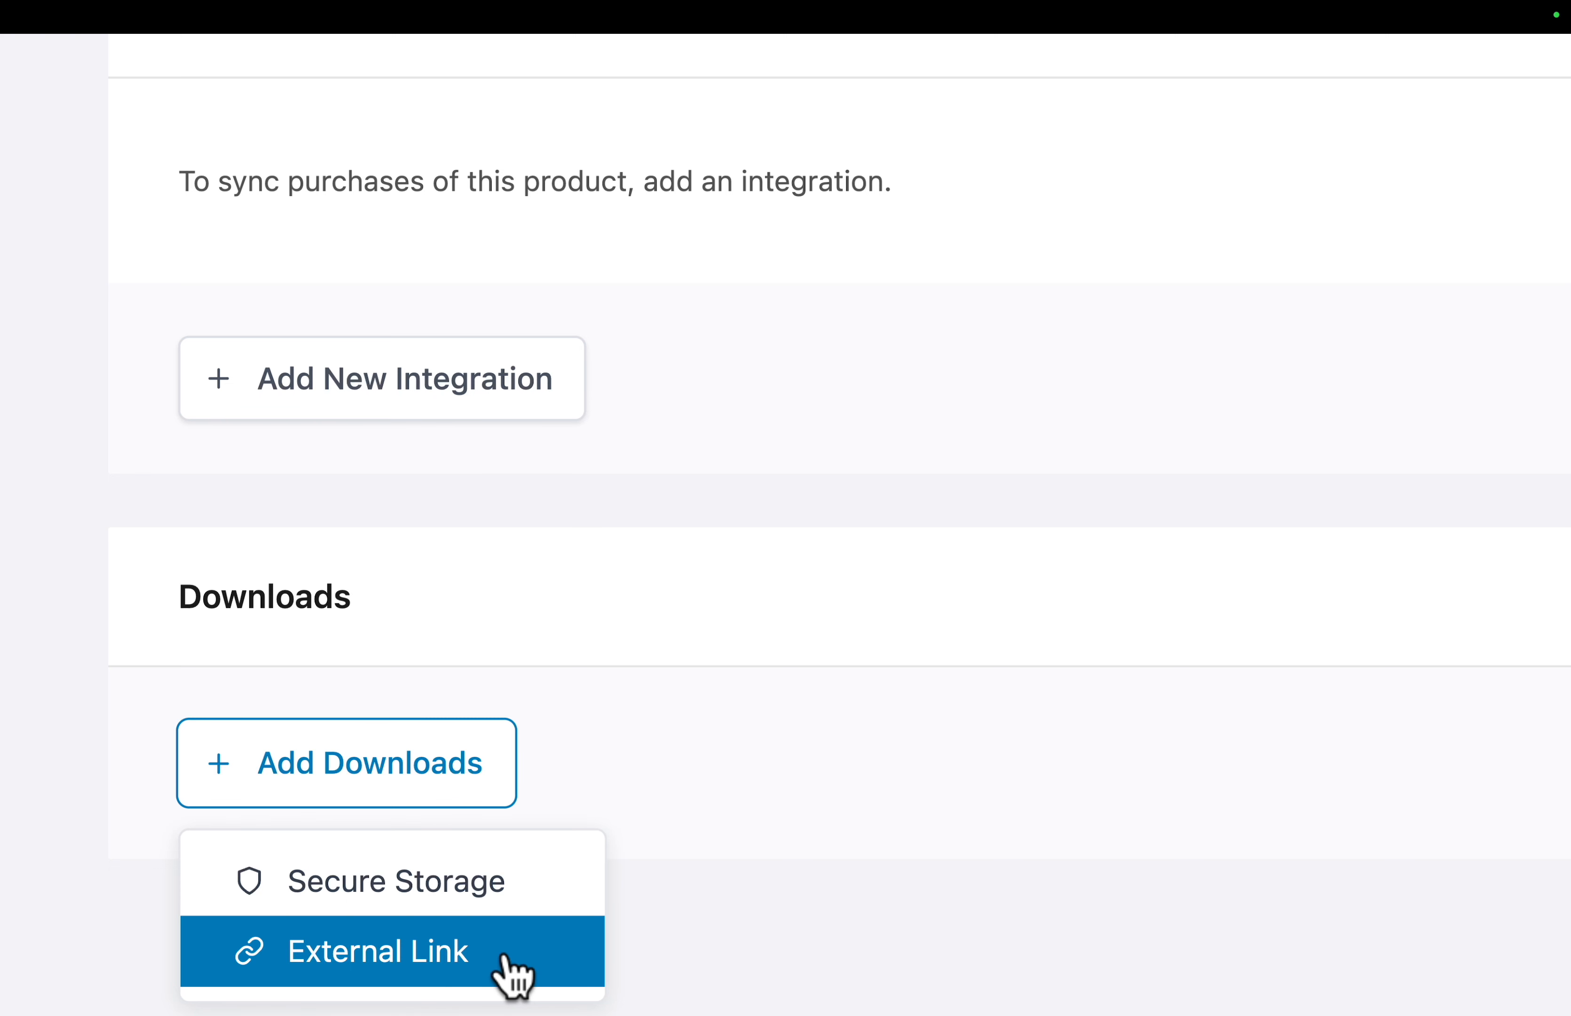
pyautogui.click(502, 898)
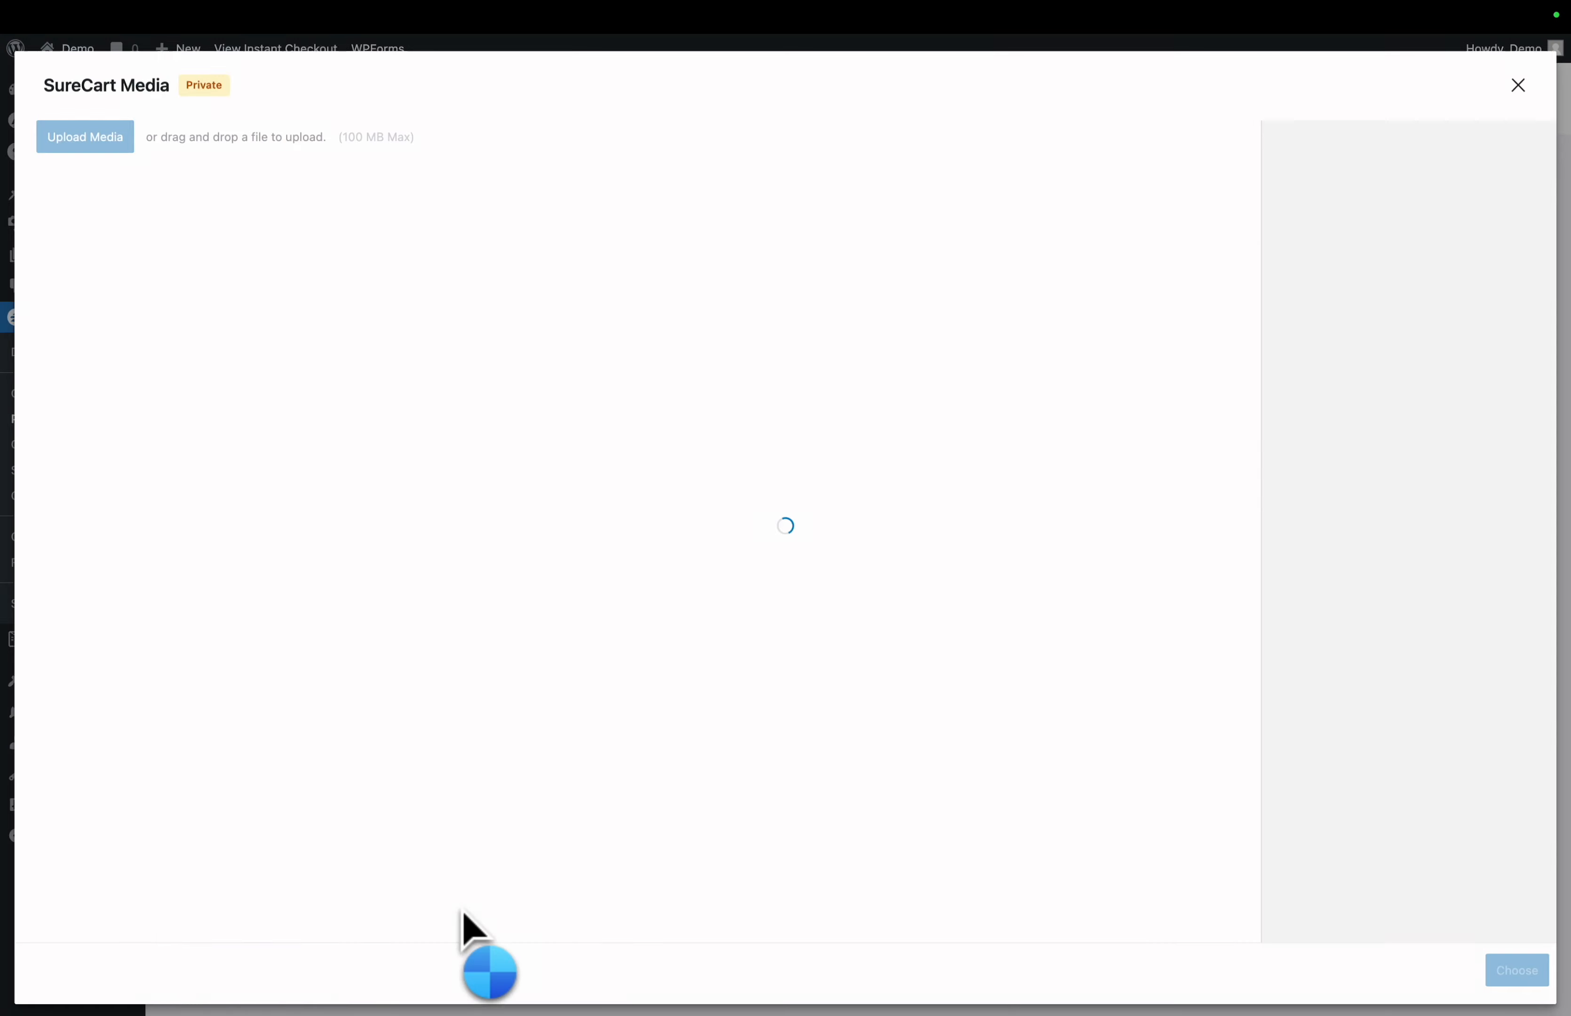
pyautogui.click(99, 139)
pyautogui.scroll(-10, 660, 528)
pyautogui.click(597, 536)
pyautogui.click(1097, 701)
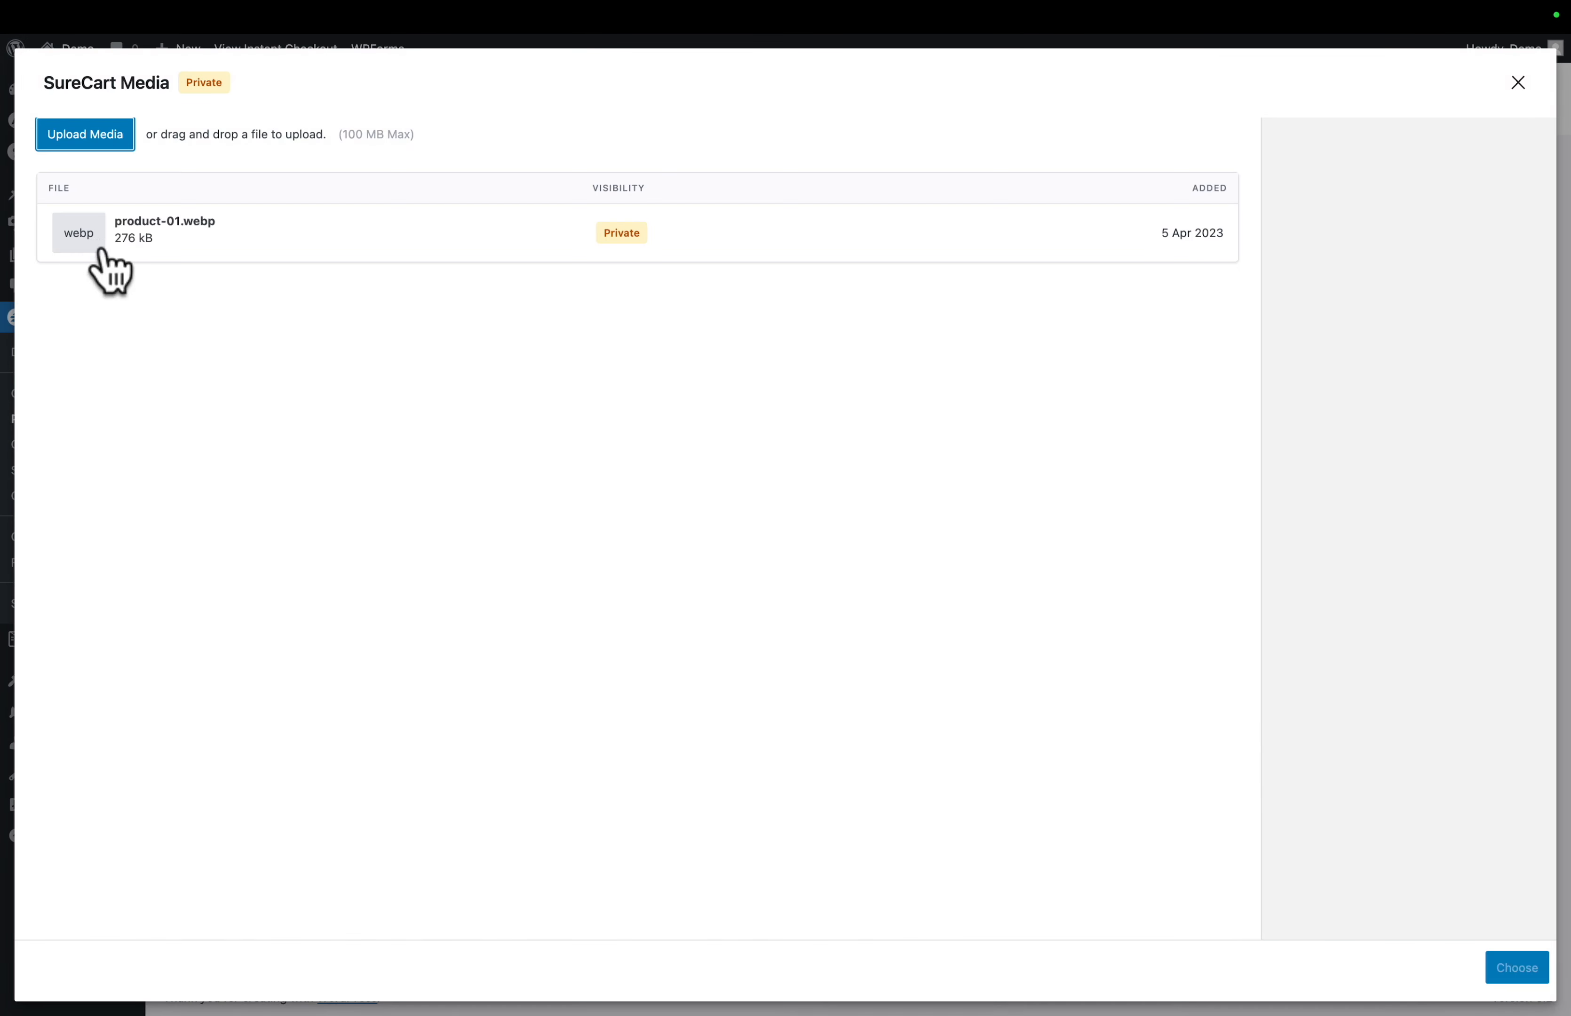
pyautogui.click(95, 239)
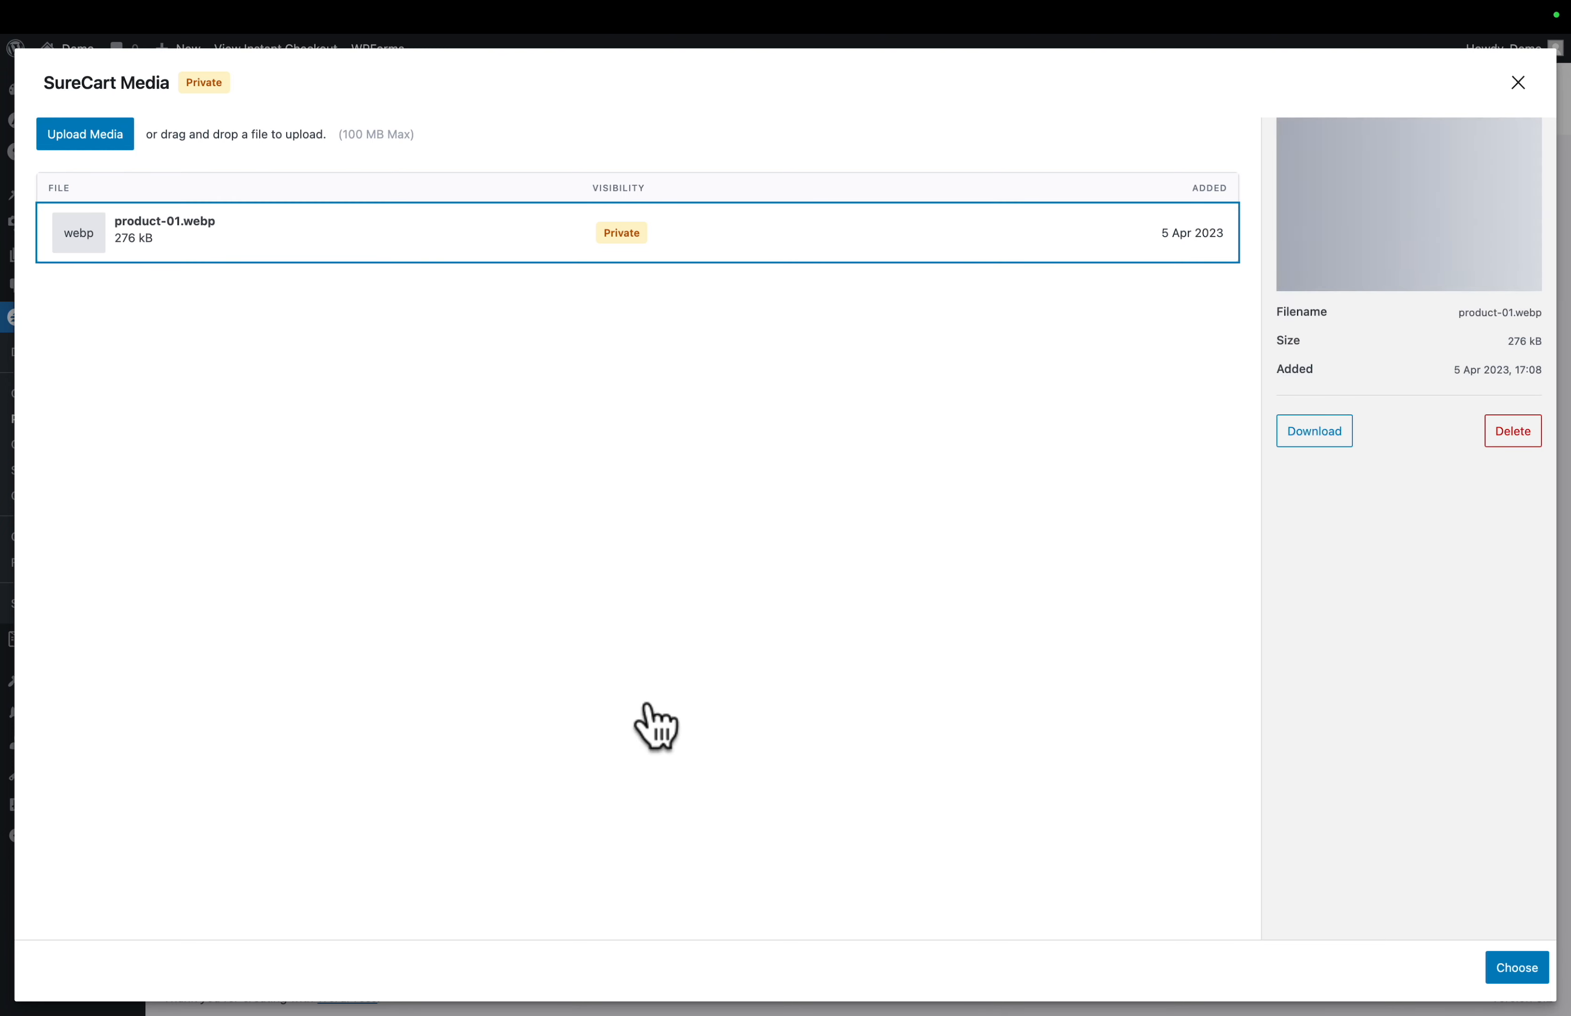
pyautogui.click(1517, 967)
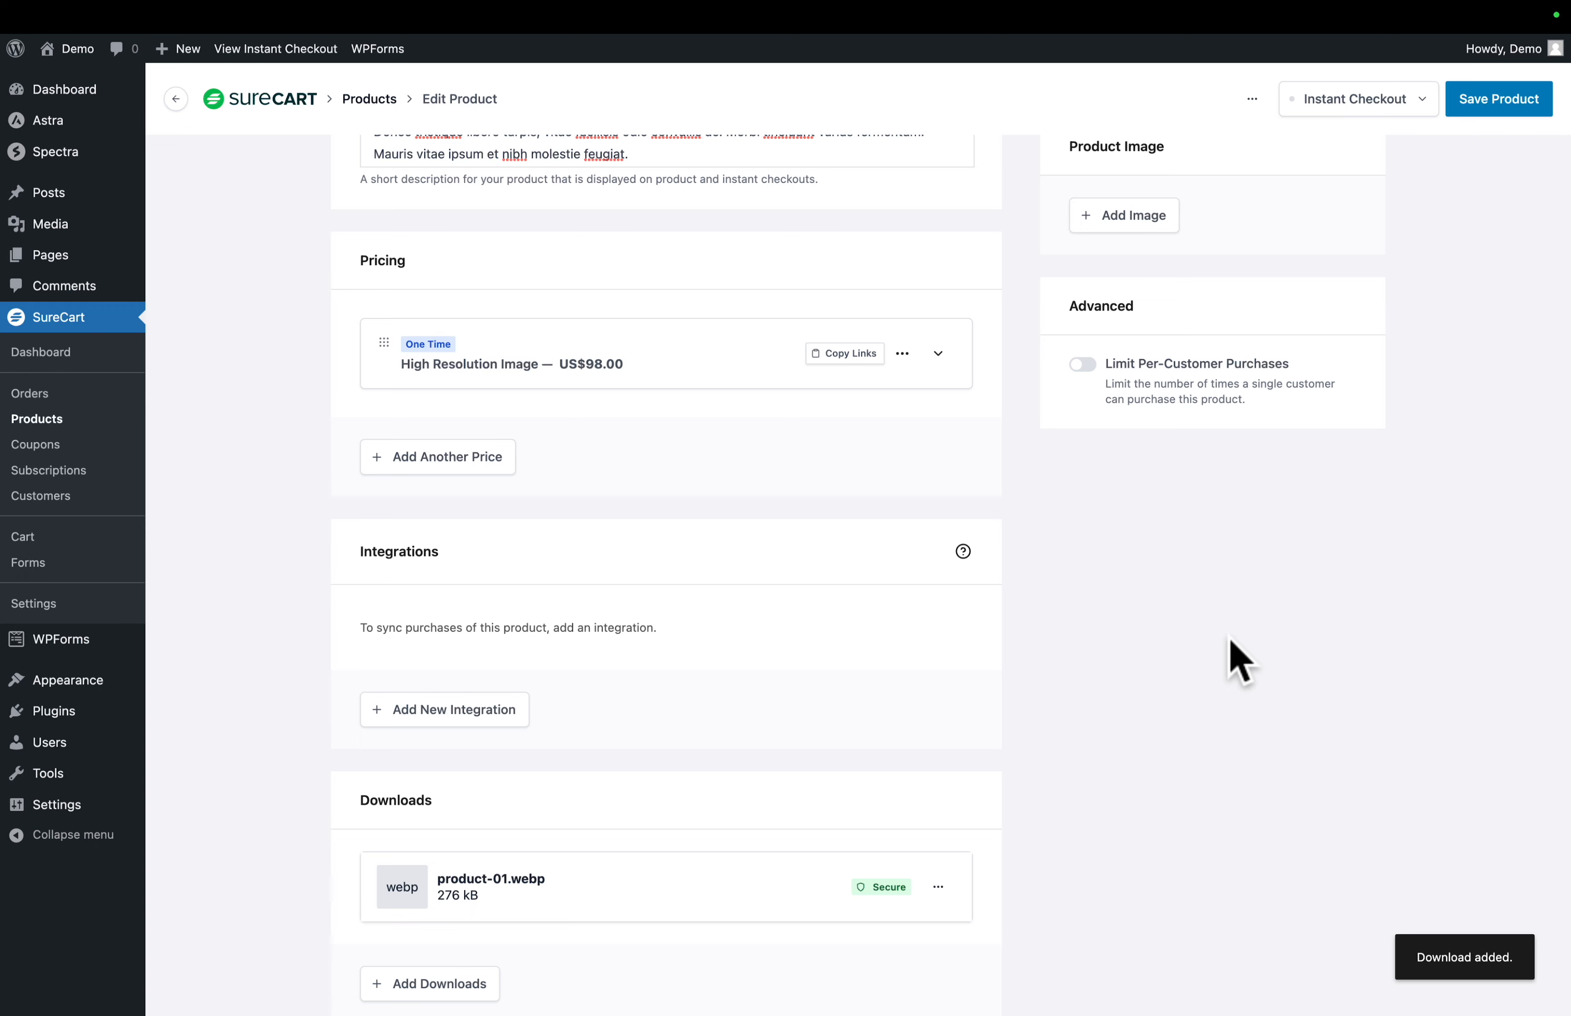
# - Upload product-01-watermark.webp as the product image and save the product
pyautogui.scroll(6, 1234, 656)
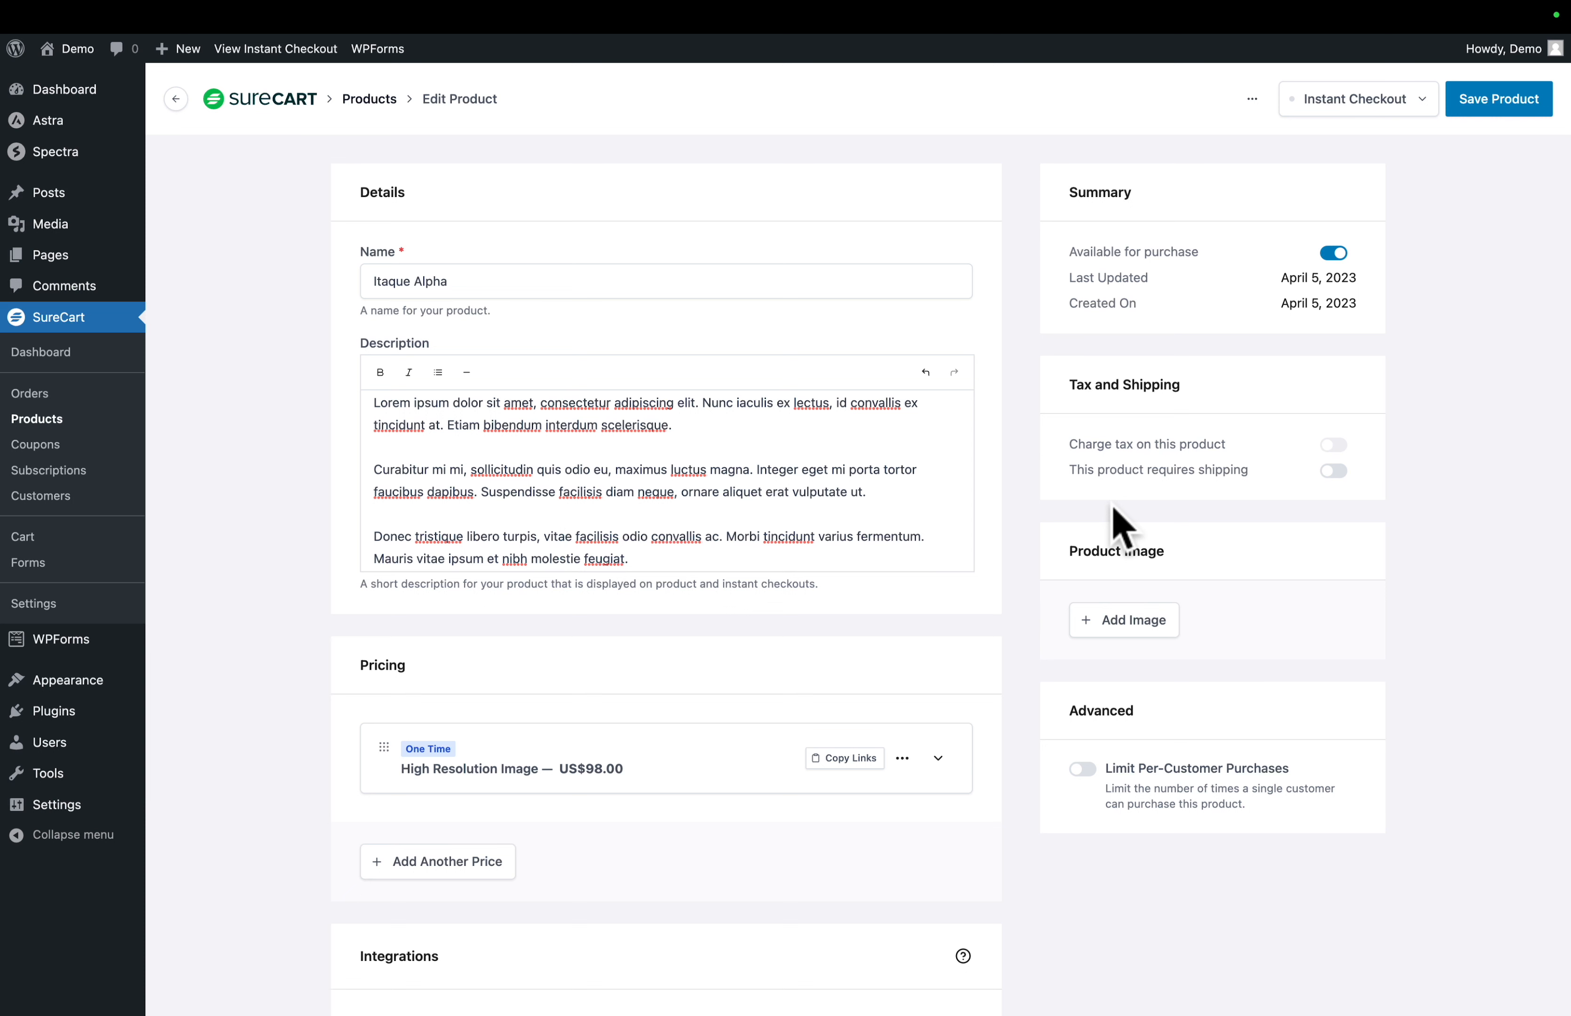
pyautogui.click(1135, 626)
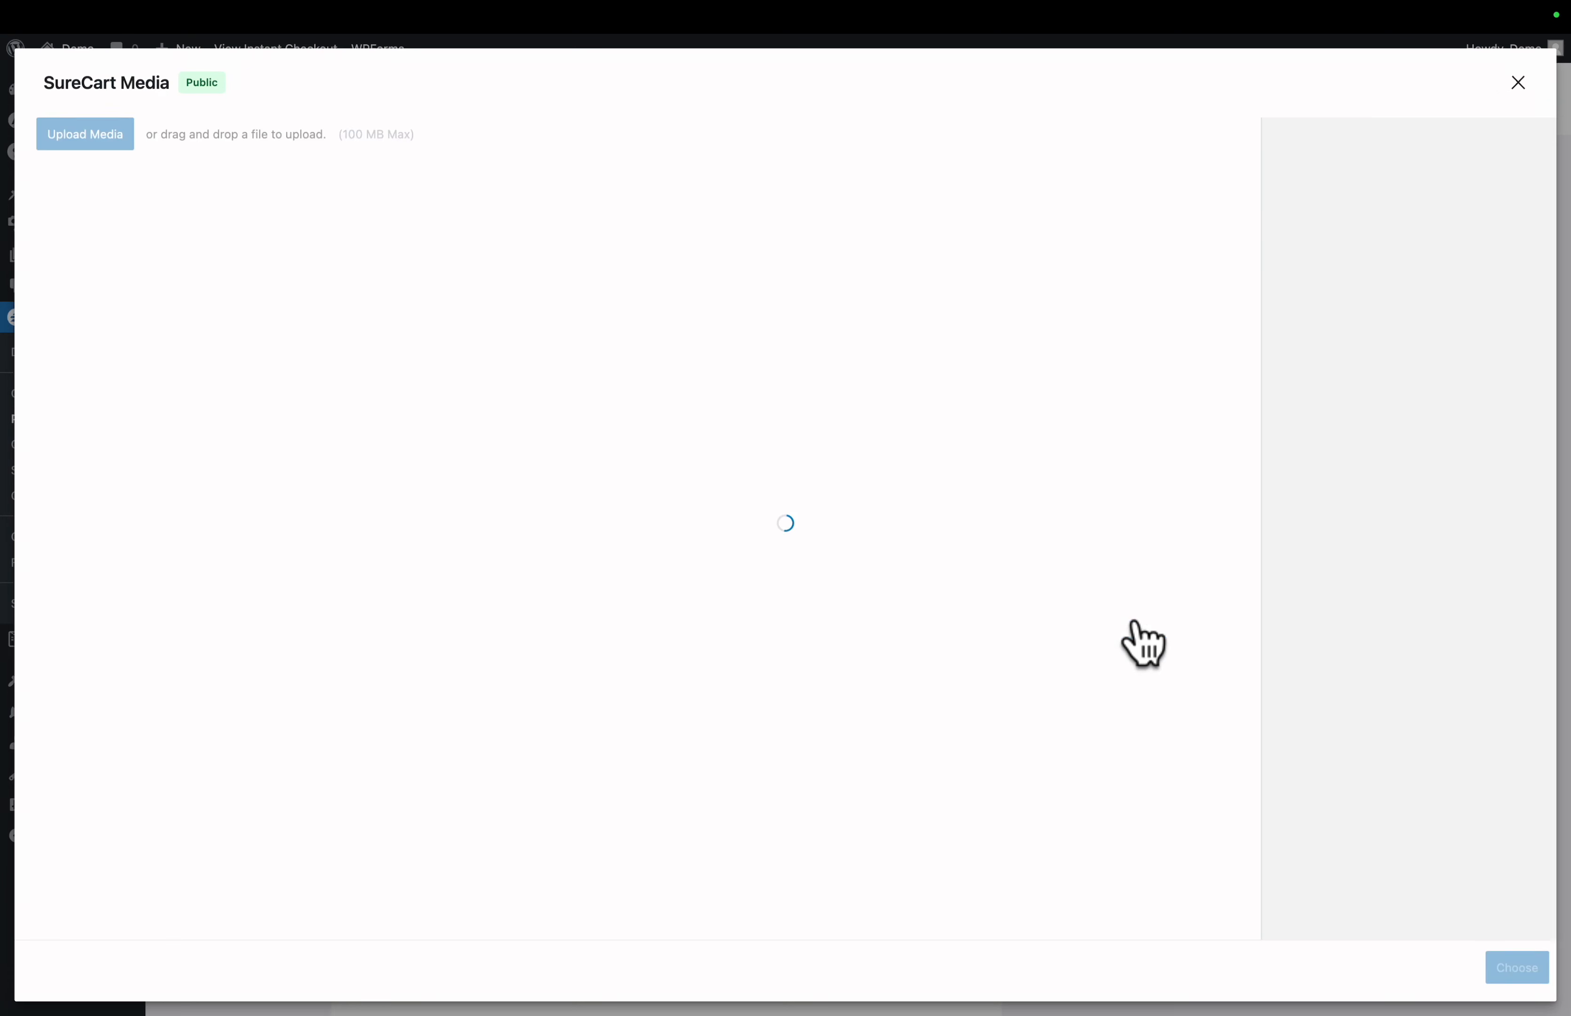
pyautogui.click(92, 135)
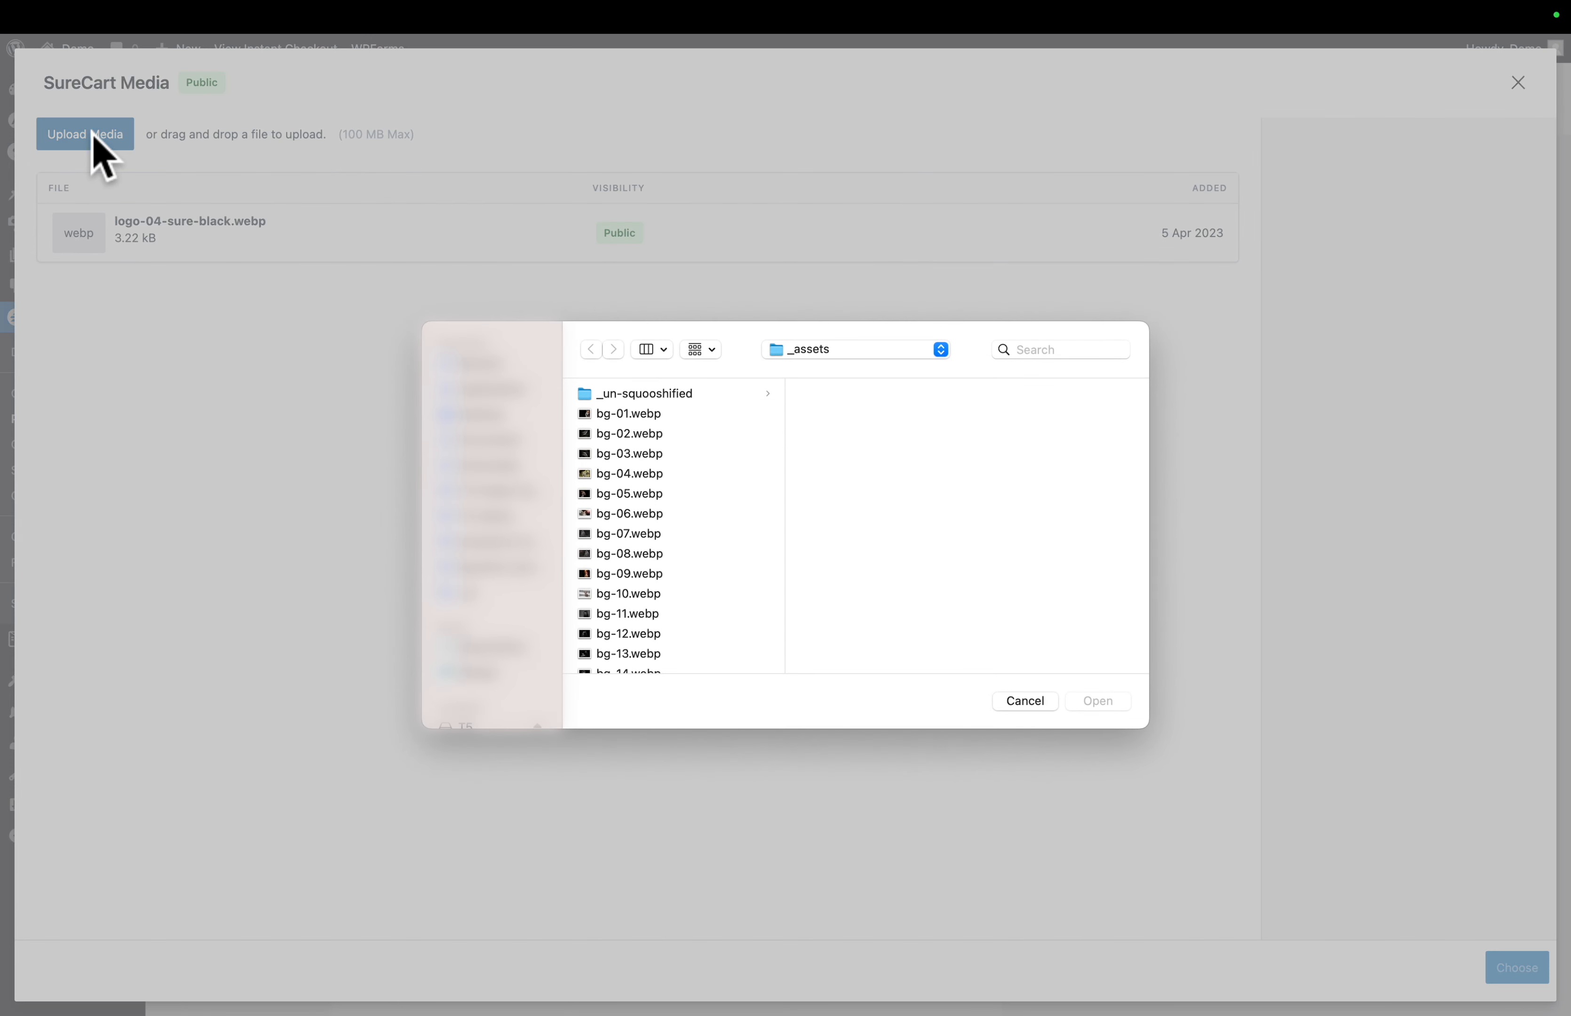
pyautogui.scroll(-10, 645, 538)
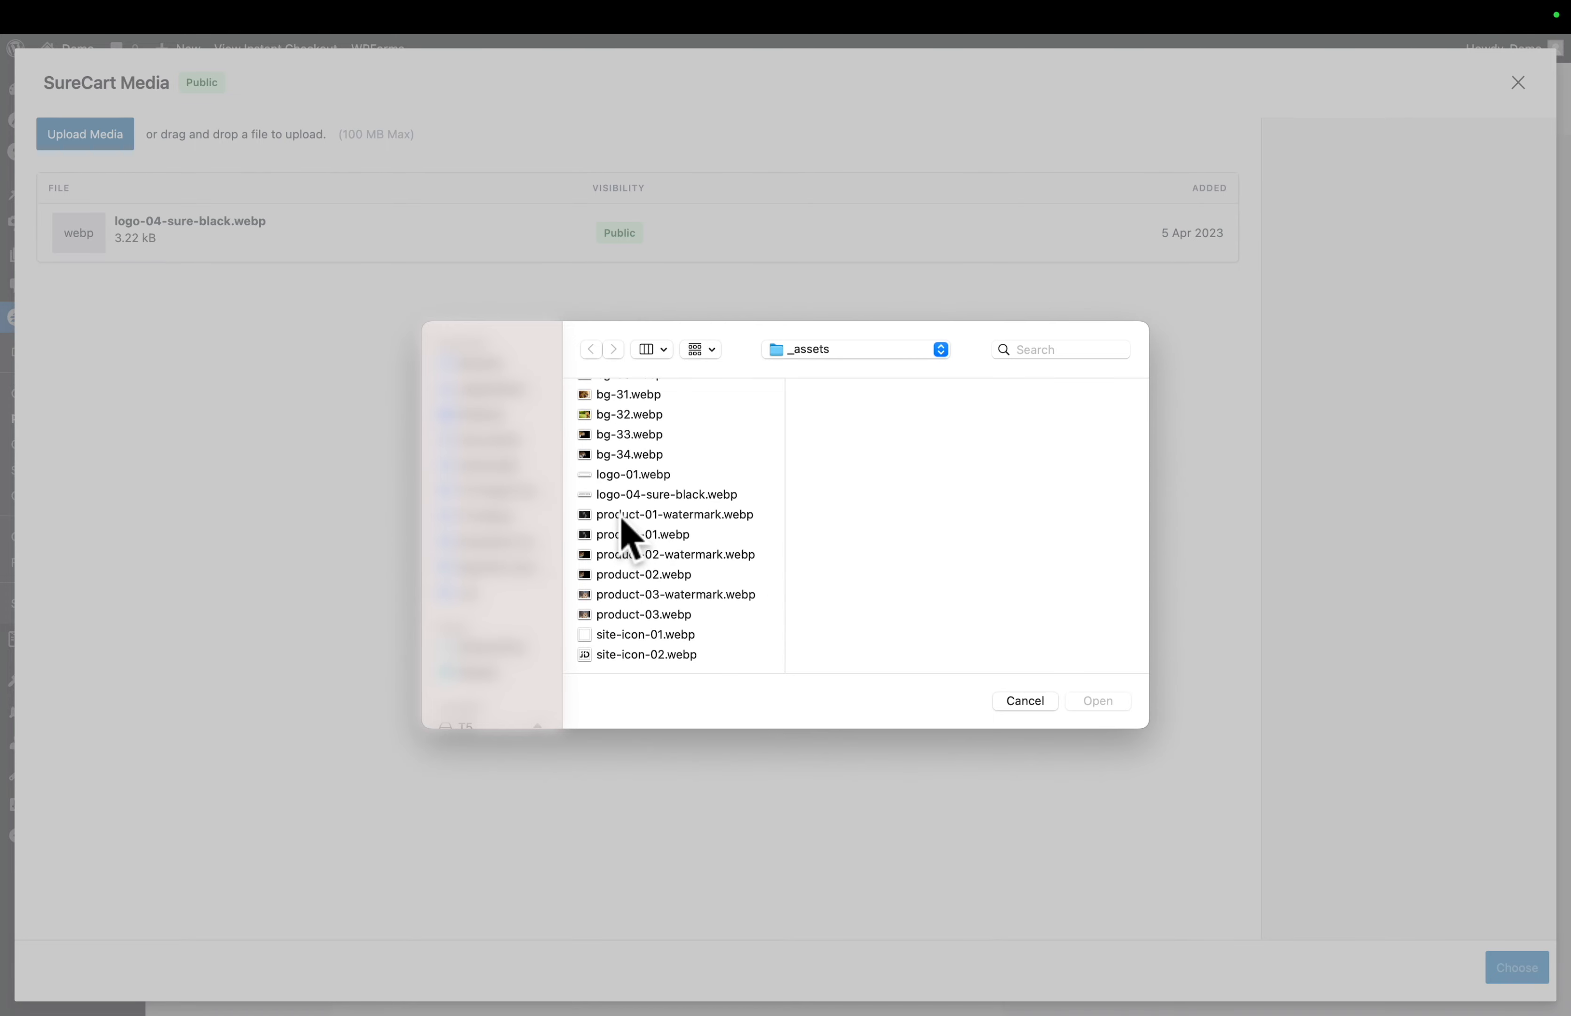
pyautogui.click(623, 518)
pyautogui.press('space')
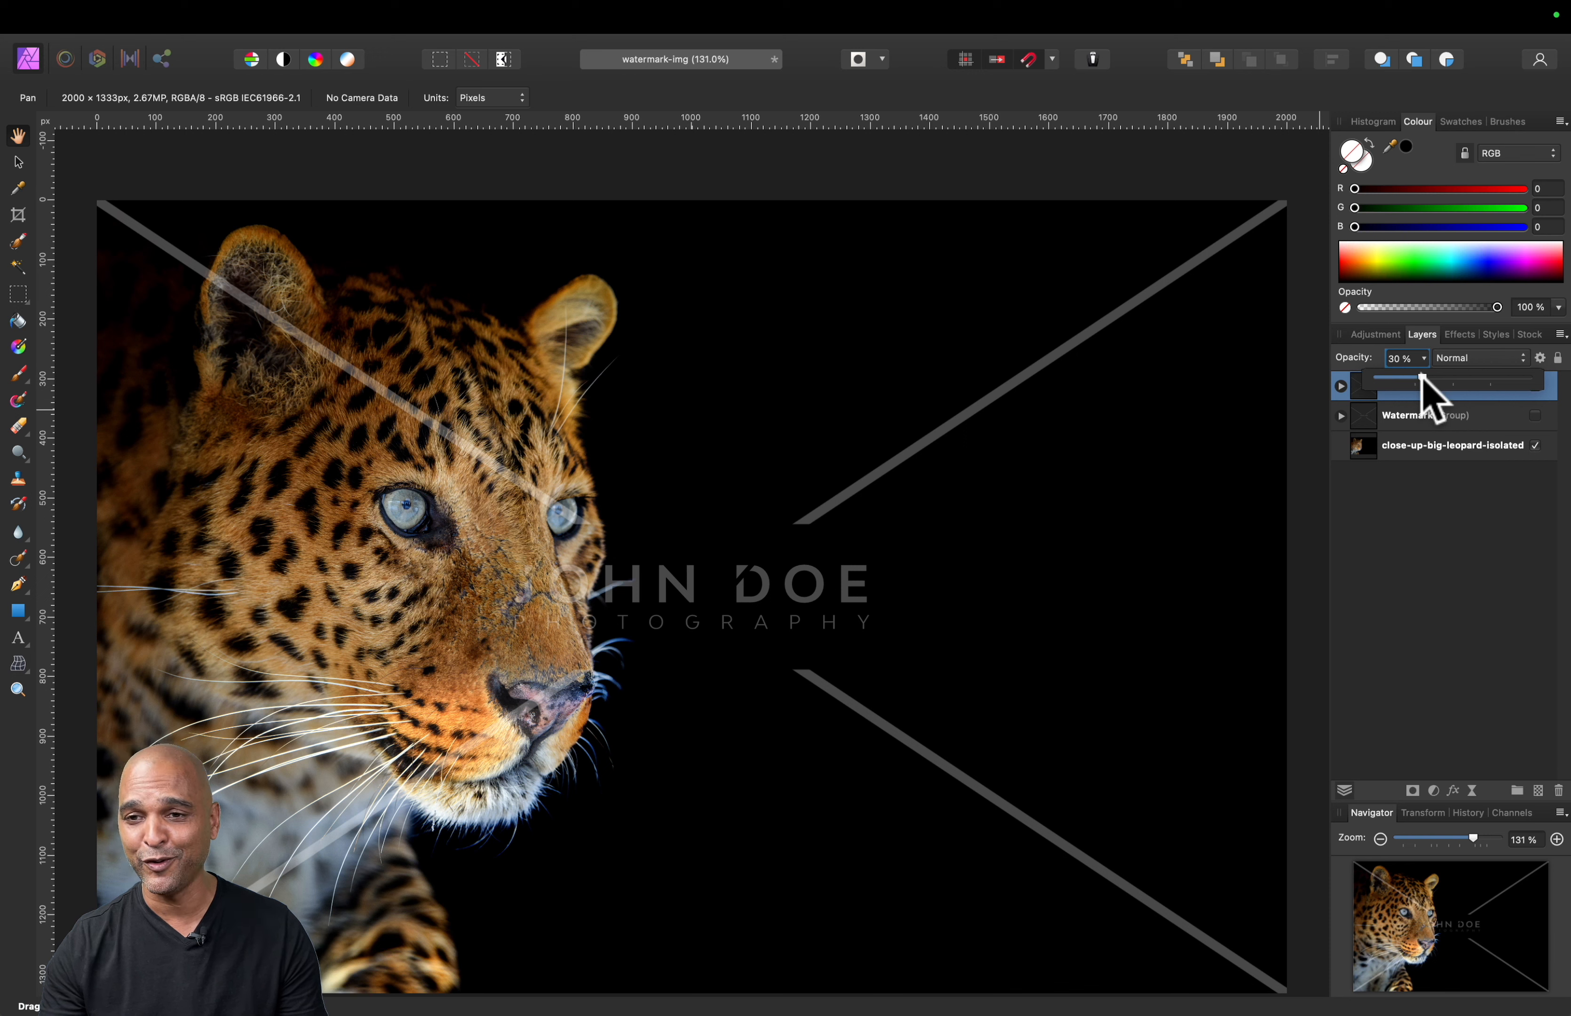
pyautogui.moveTo(1422, 382)
pyautogui.mouseDown()
pyautogui.moveTo(1548, 386)
pyautogui.moveTo(1486, 399)
pyautogui.moveTo(1398, 386)
pyautogui.moveTo(1499, 393)
pyautogui.moveTo(1421, 383)
pyautogui.mouseUp()
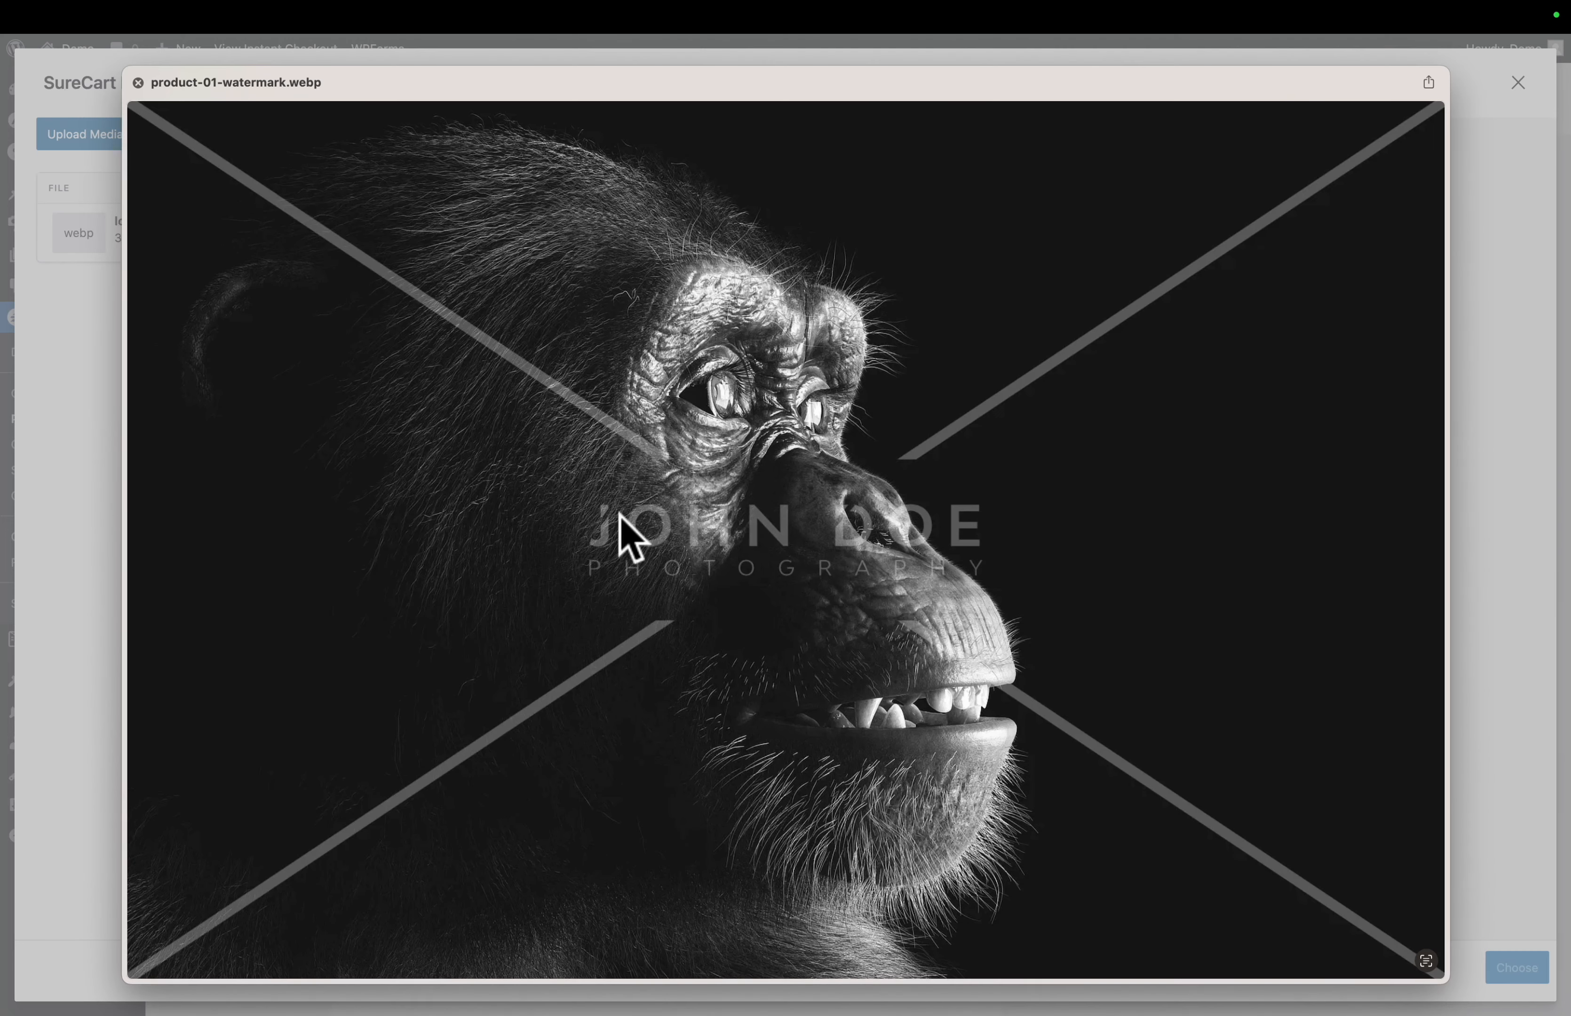
pyautogui.press('space')
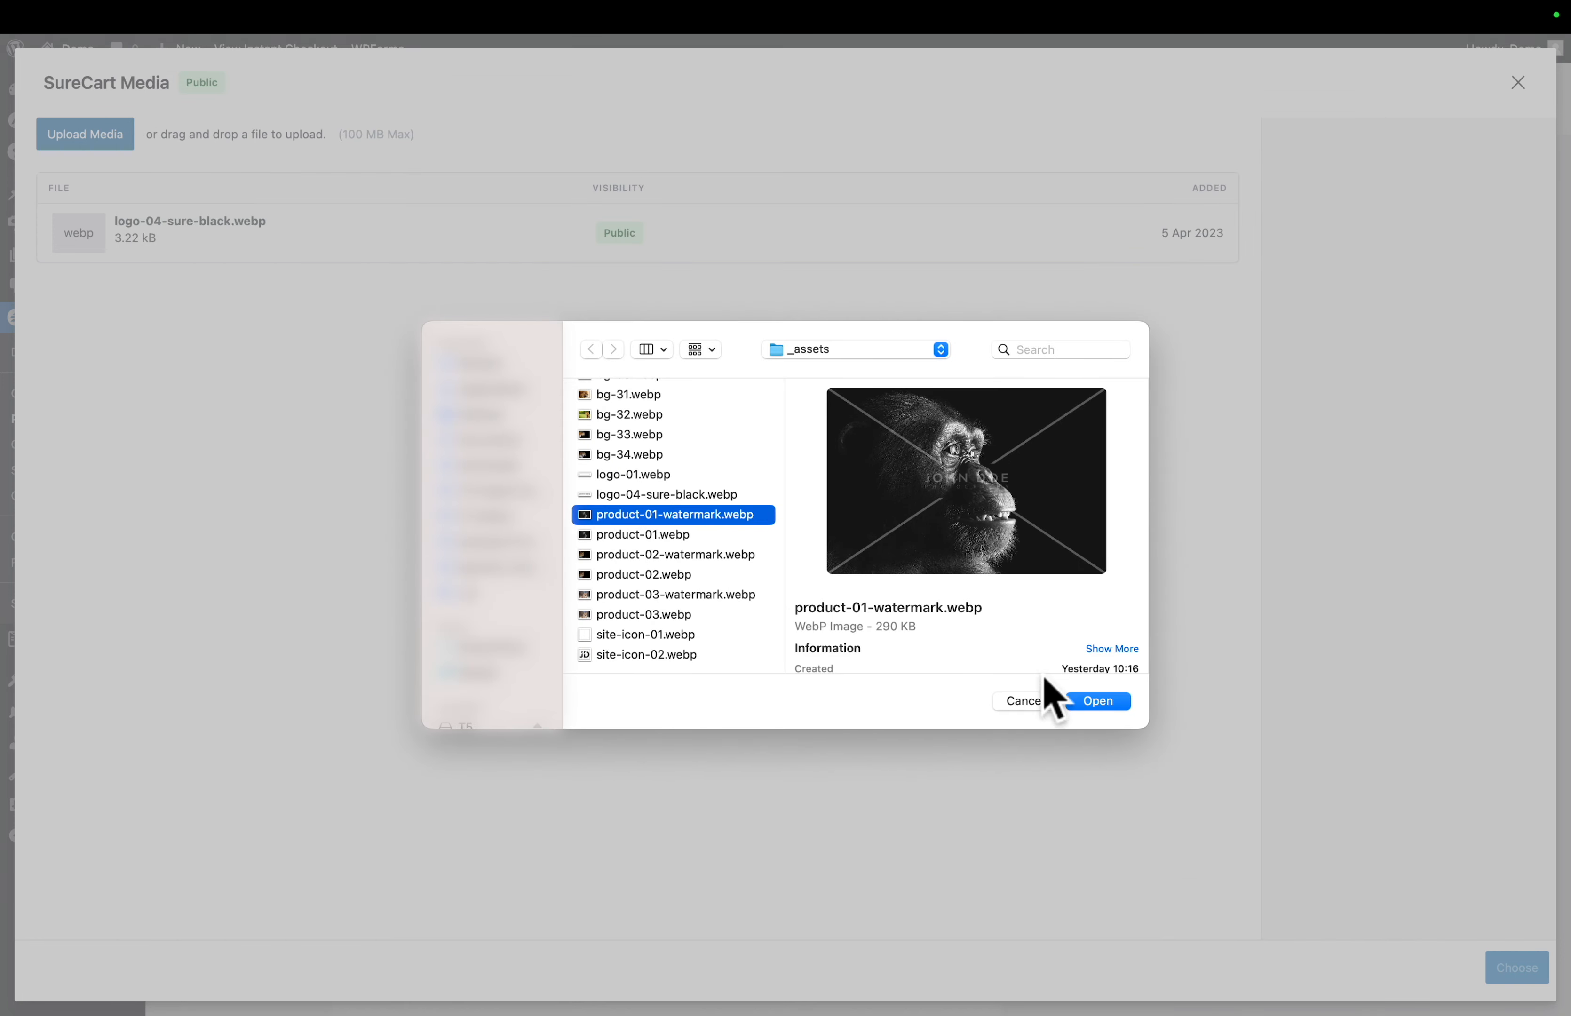
pyautogui.click(1101, 702)
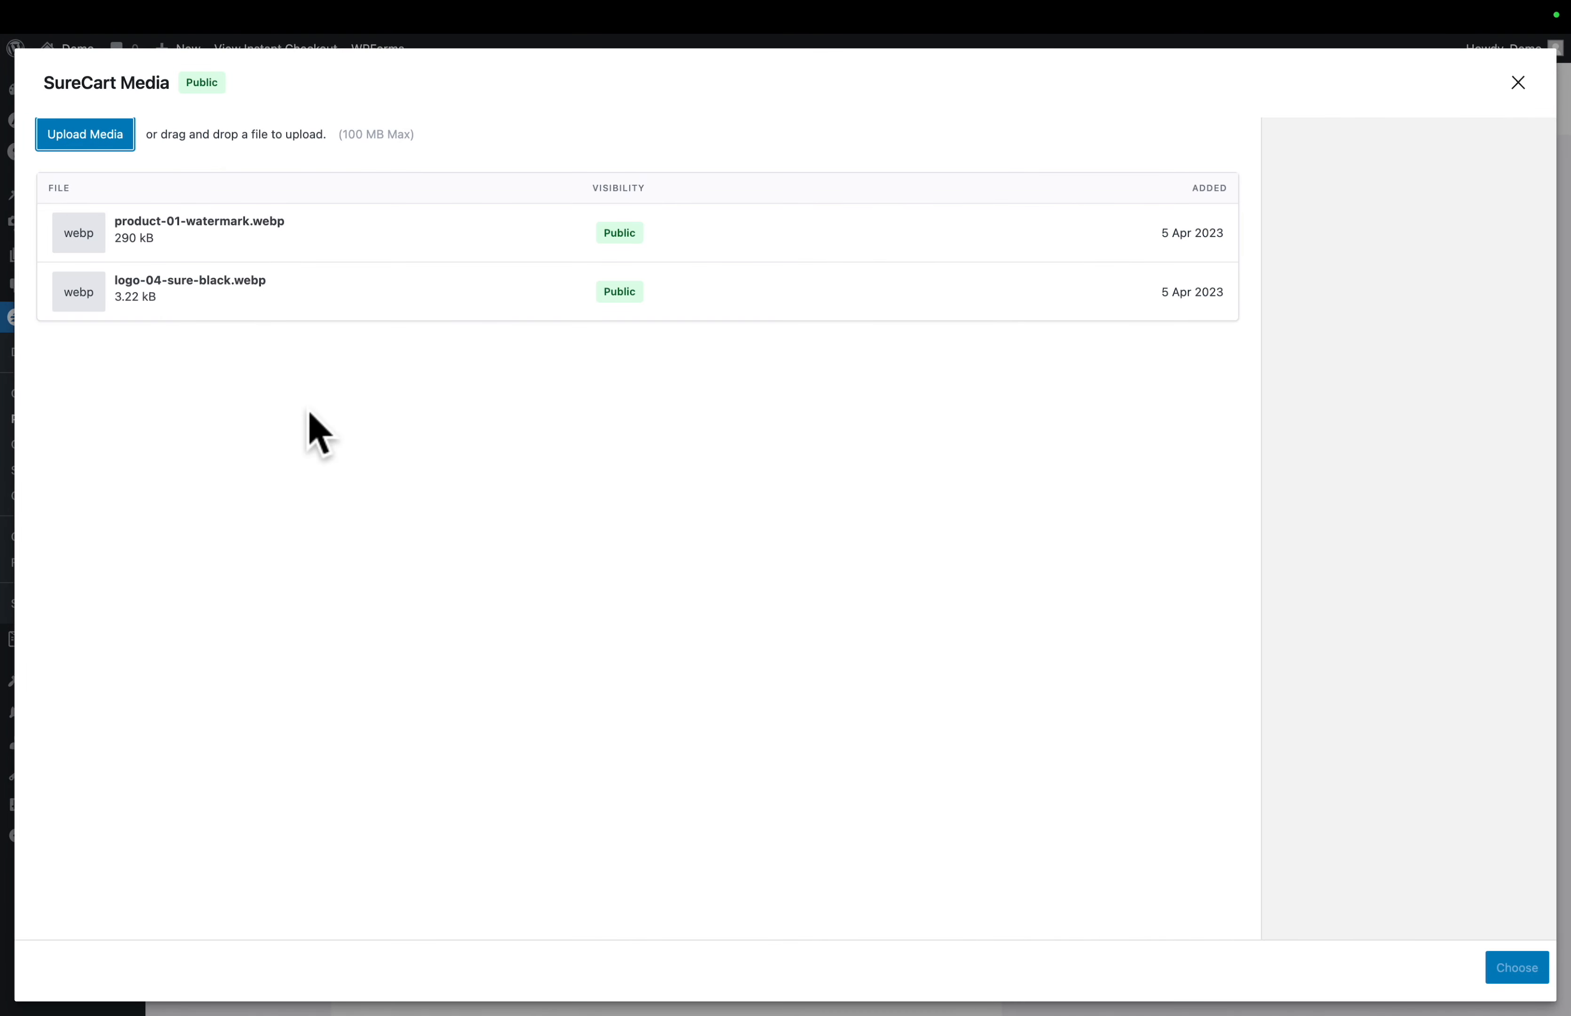
pyautogui.click(226, 233)
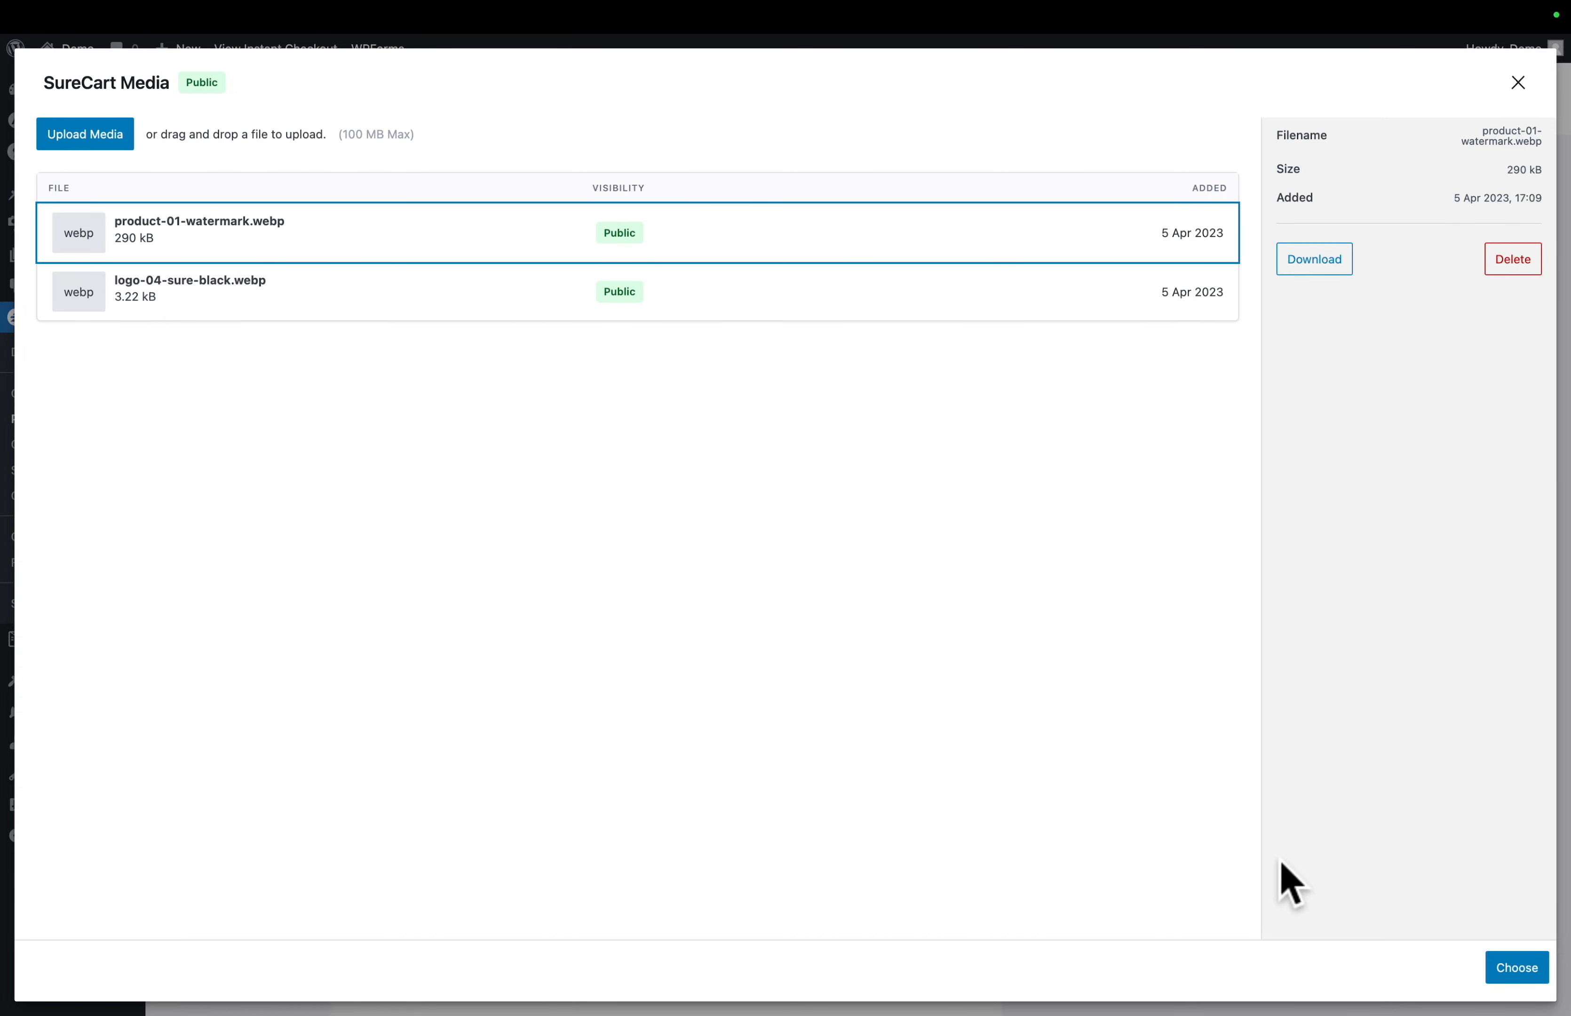
pyautogui.click(1530, 971)
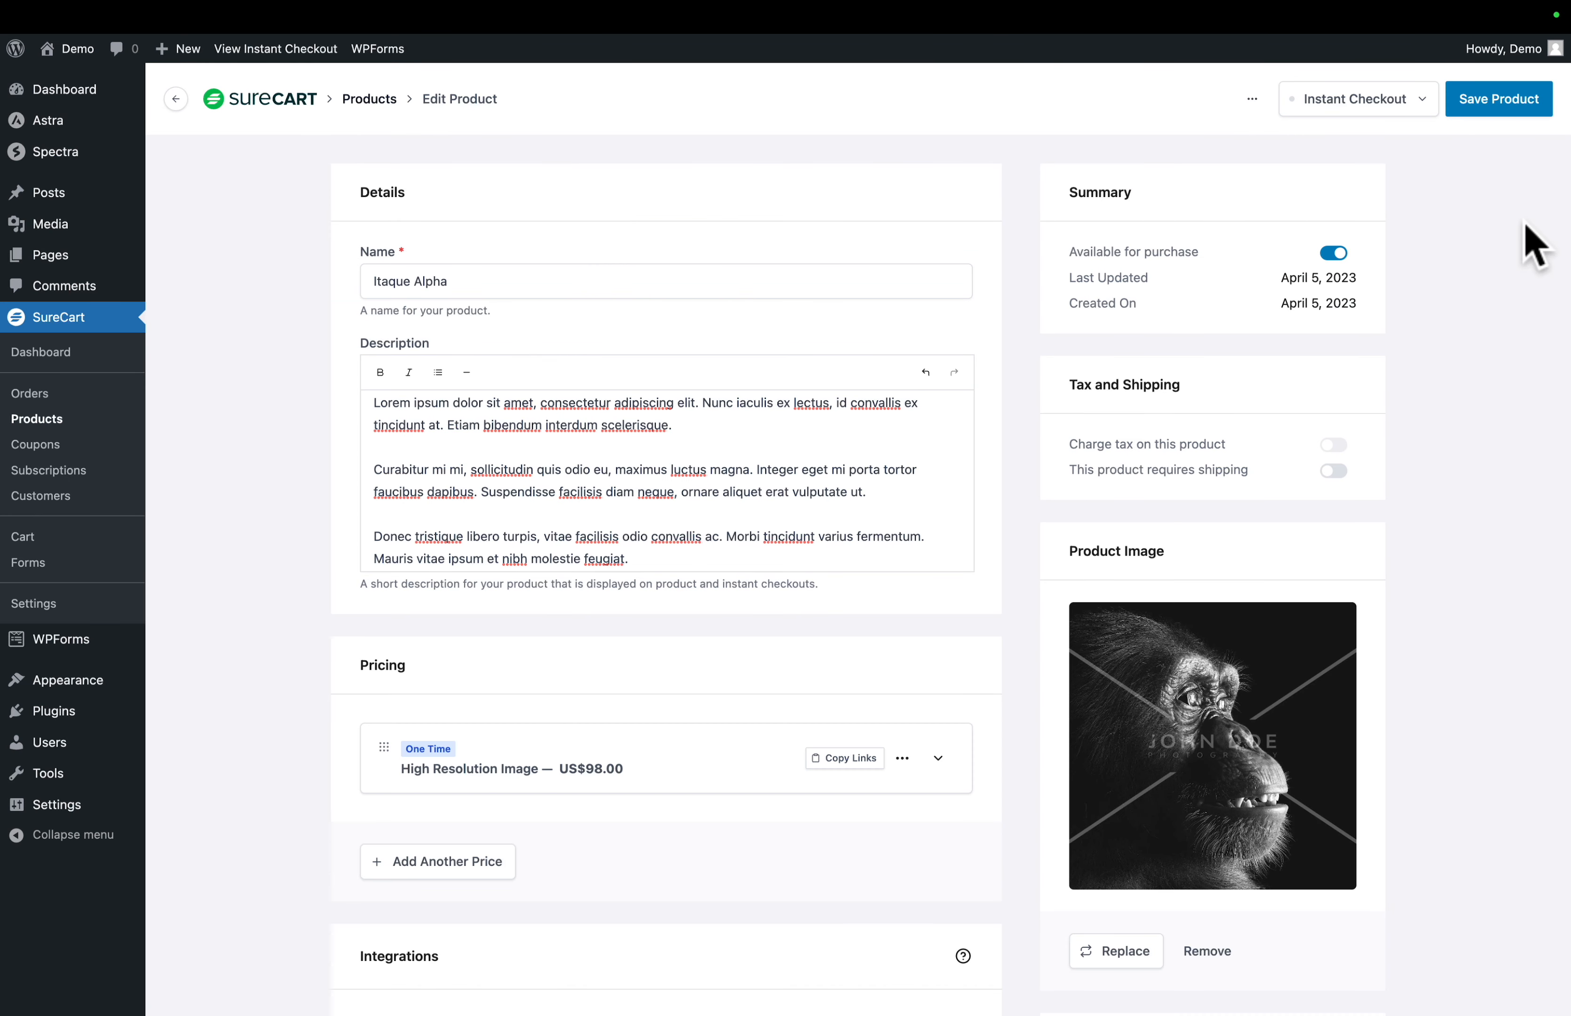
pyautogui.click(1505, 101)
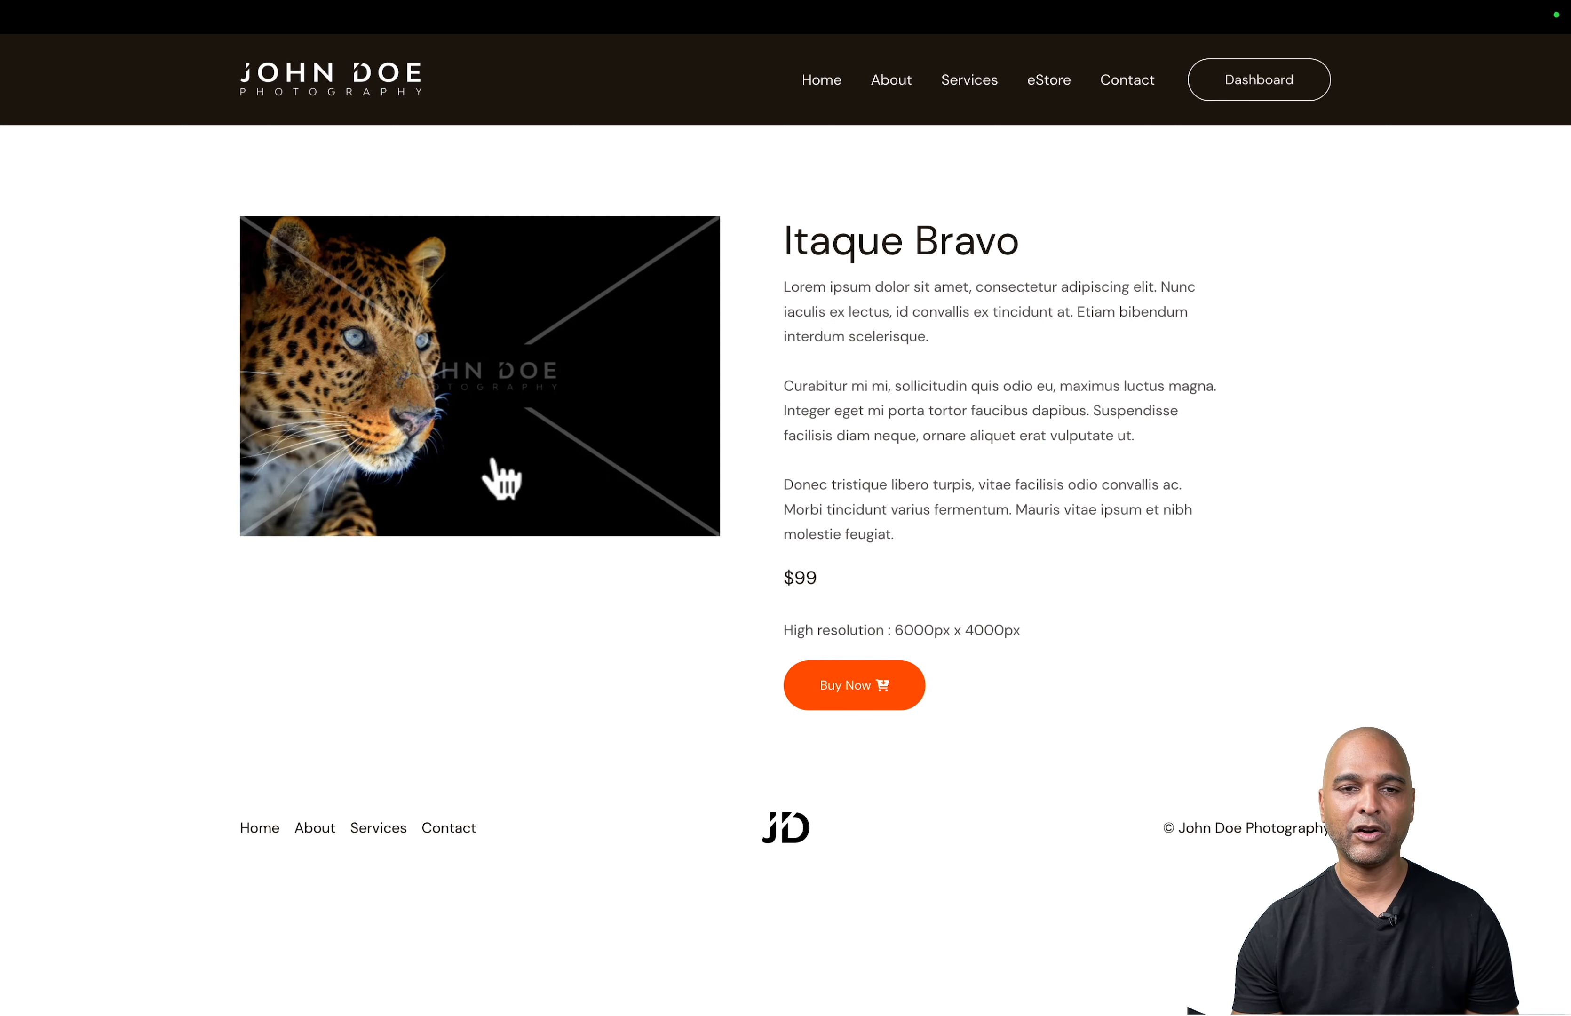
# - Visit the site's Services page and open it for editing
pyautogui.click(495, 462)
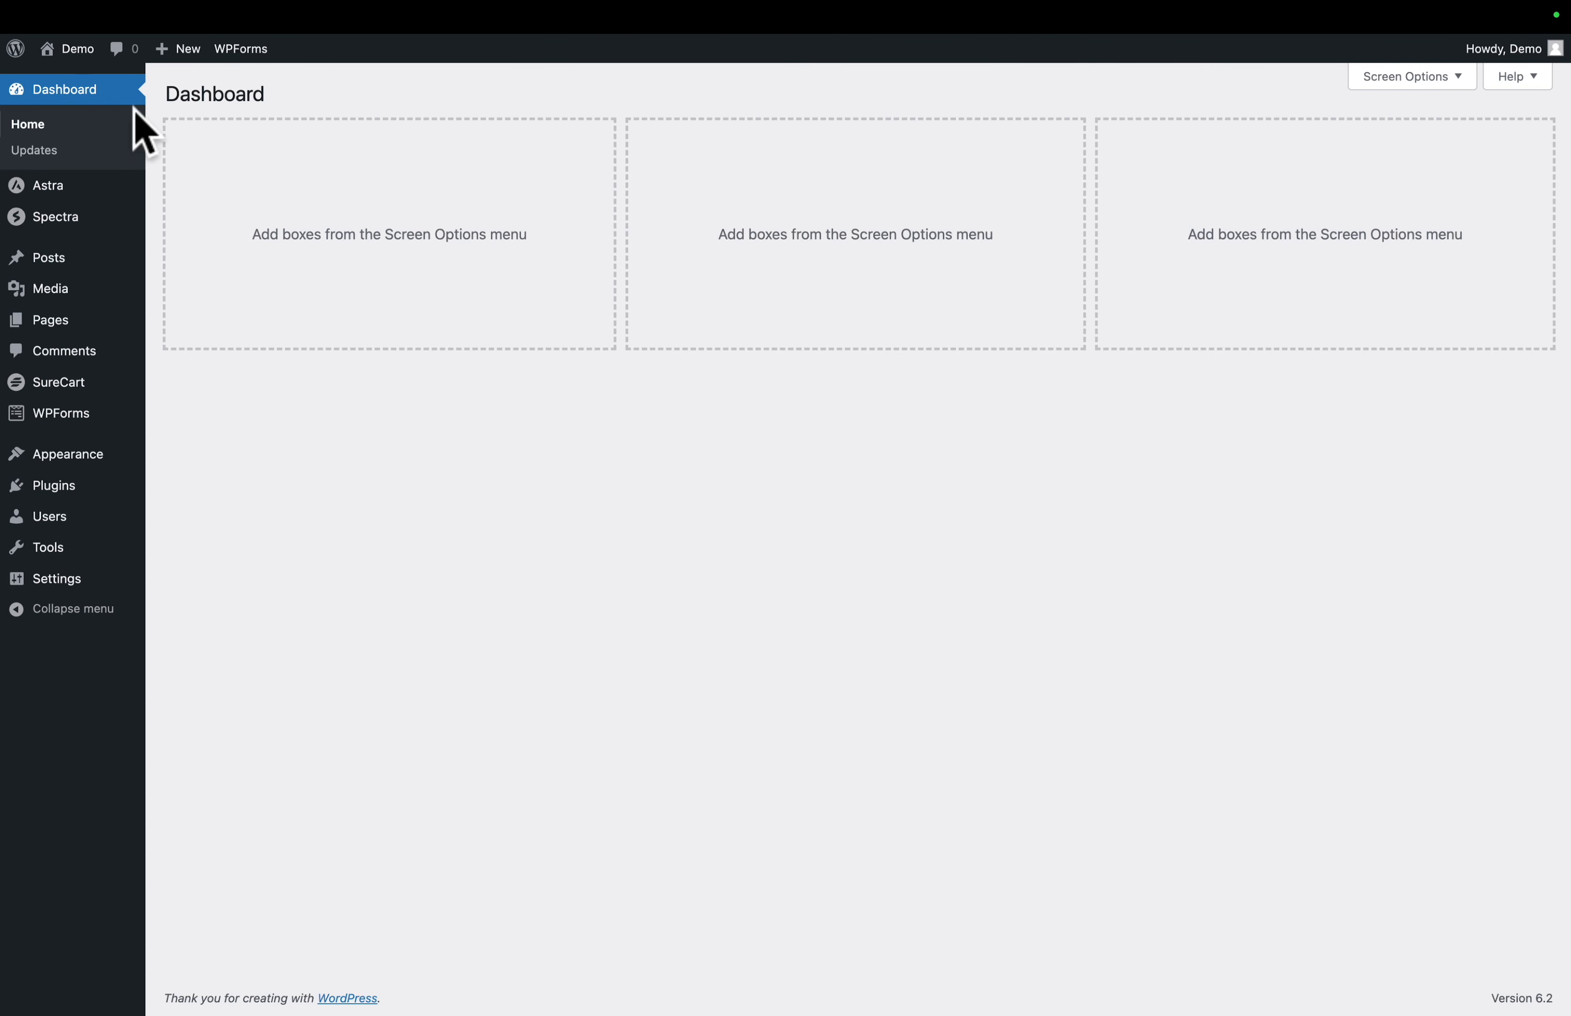
pyautogui.click(79, 89)
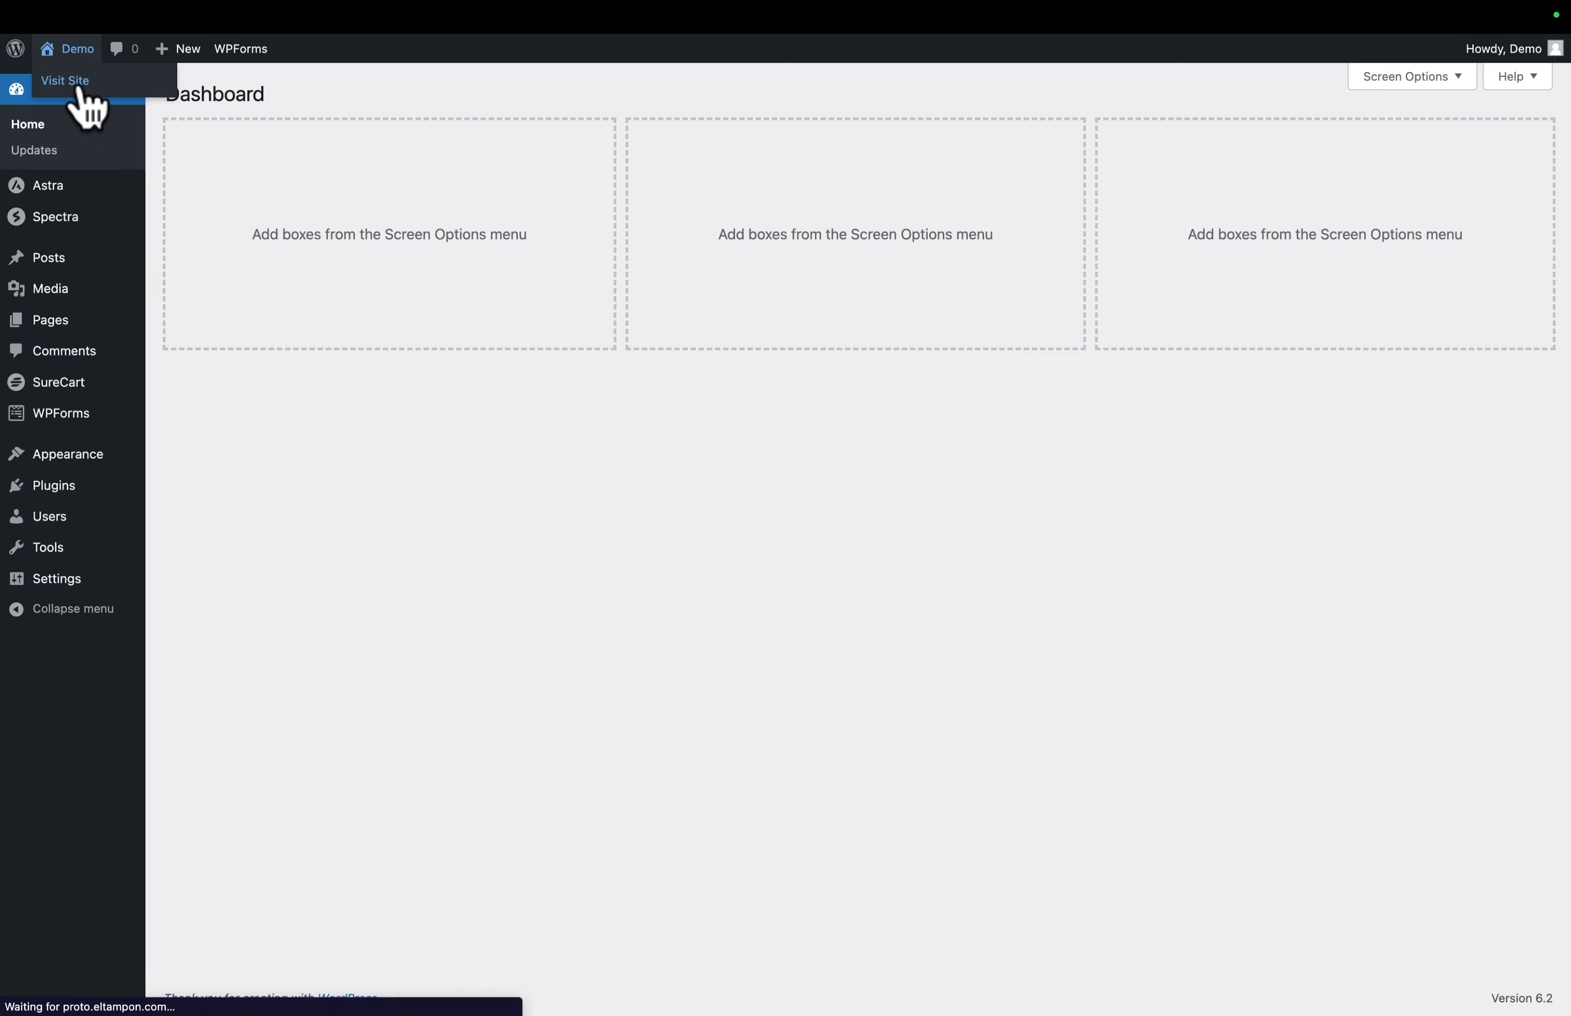
pyautogui.click(1036, 118)
pyautogui.scroll(-4, 800, 416)
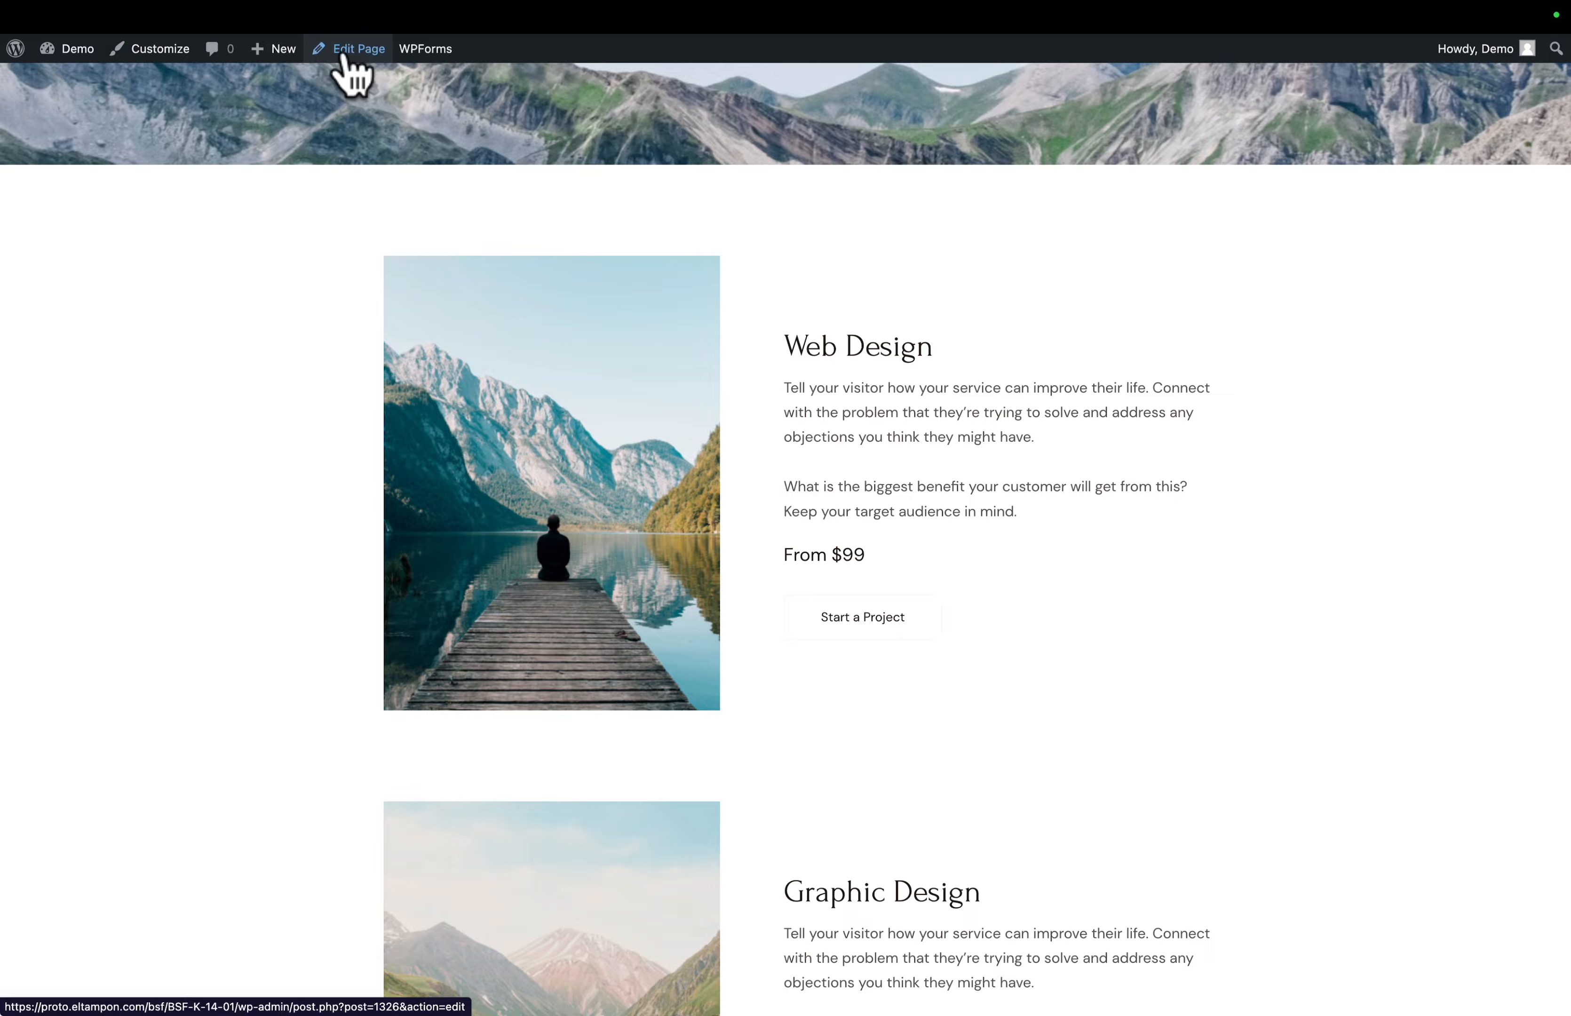
pyautogui.click(344, 57)
pyautogui.scroll(-3, 719, 245)
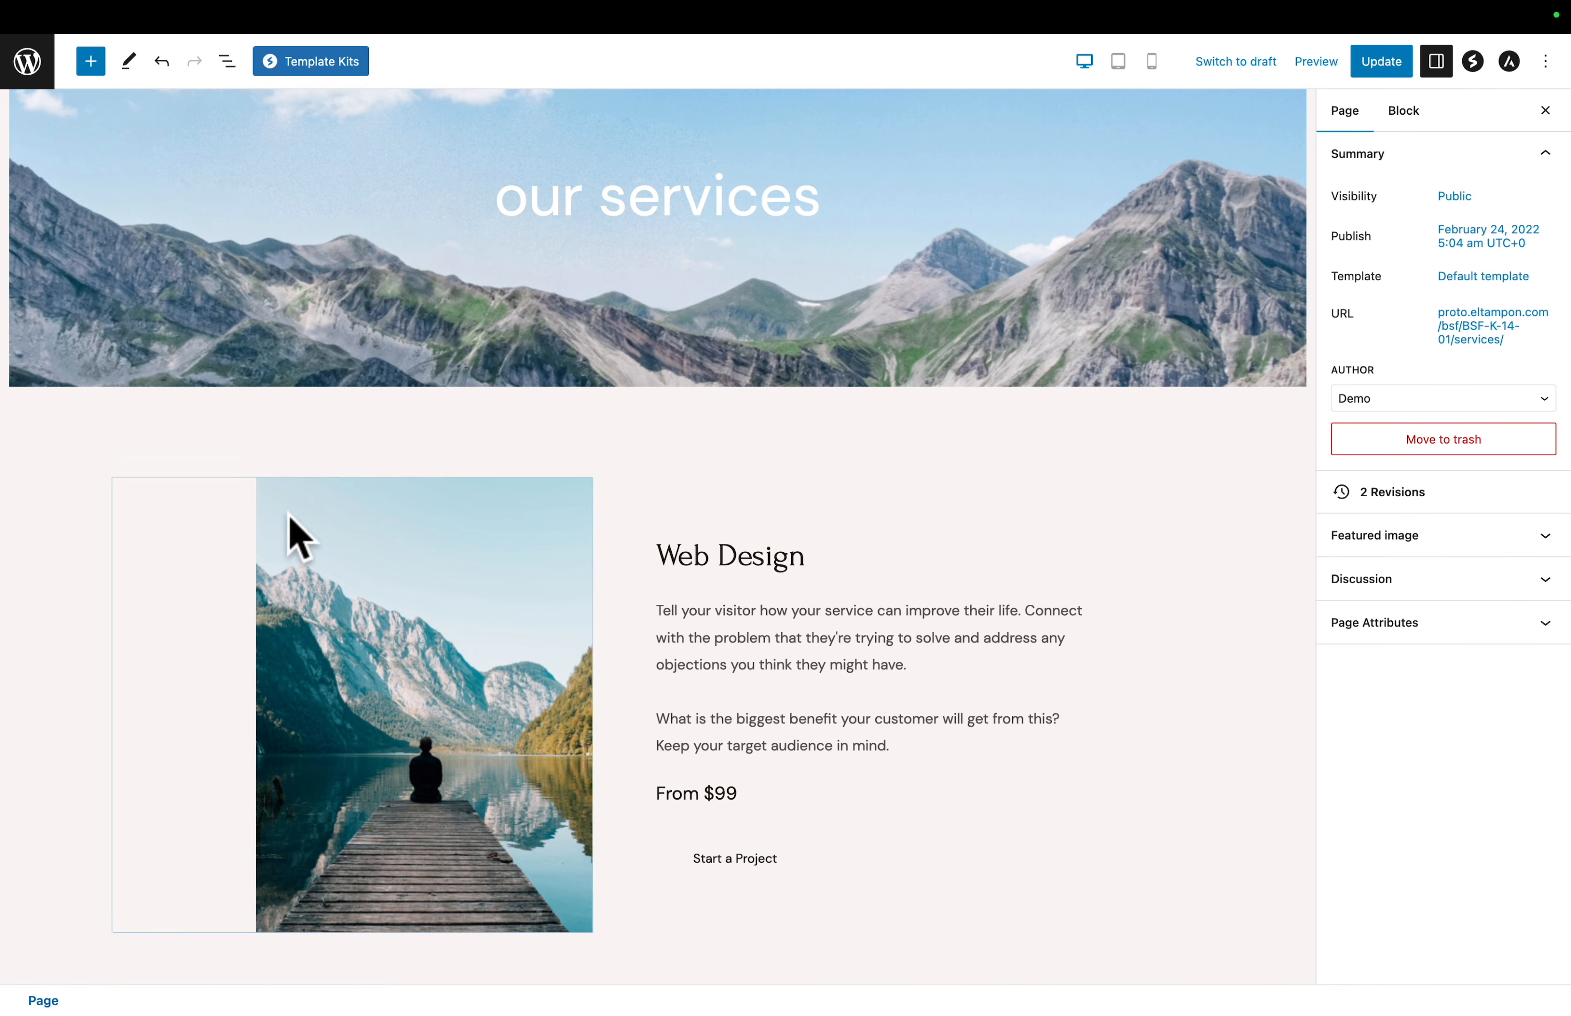
# - Copy the Web Design container block from the Services page
pyautogui.click(74, 606)
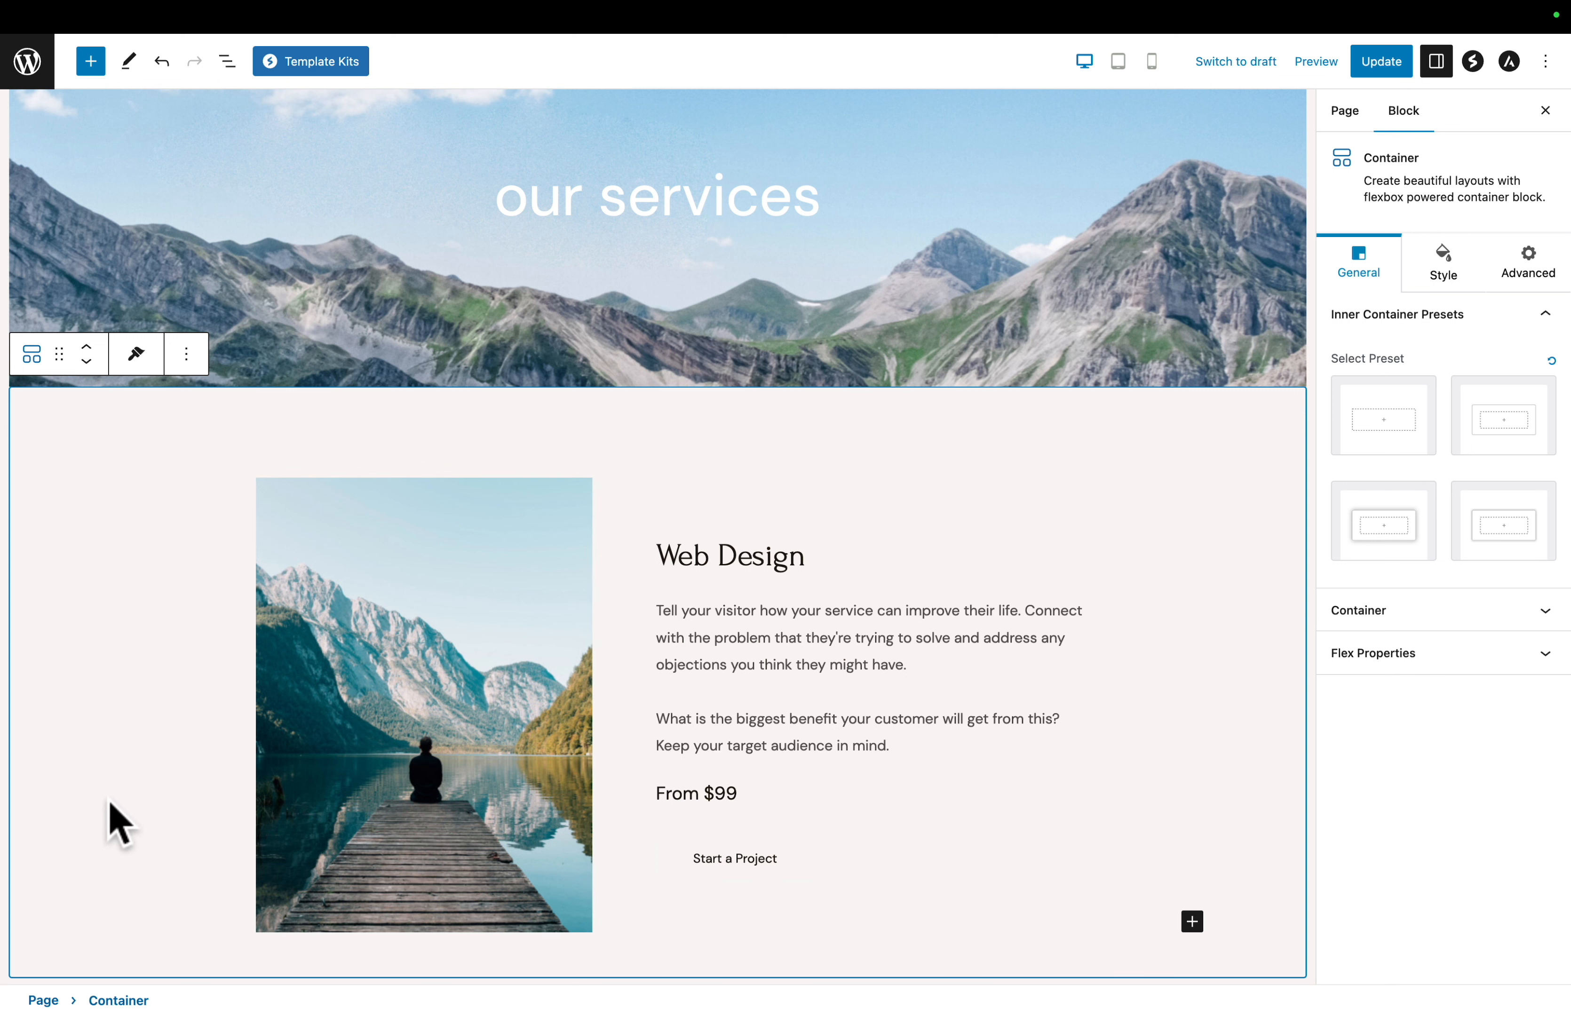
pyautogui.click(227, 62)
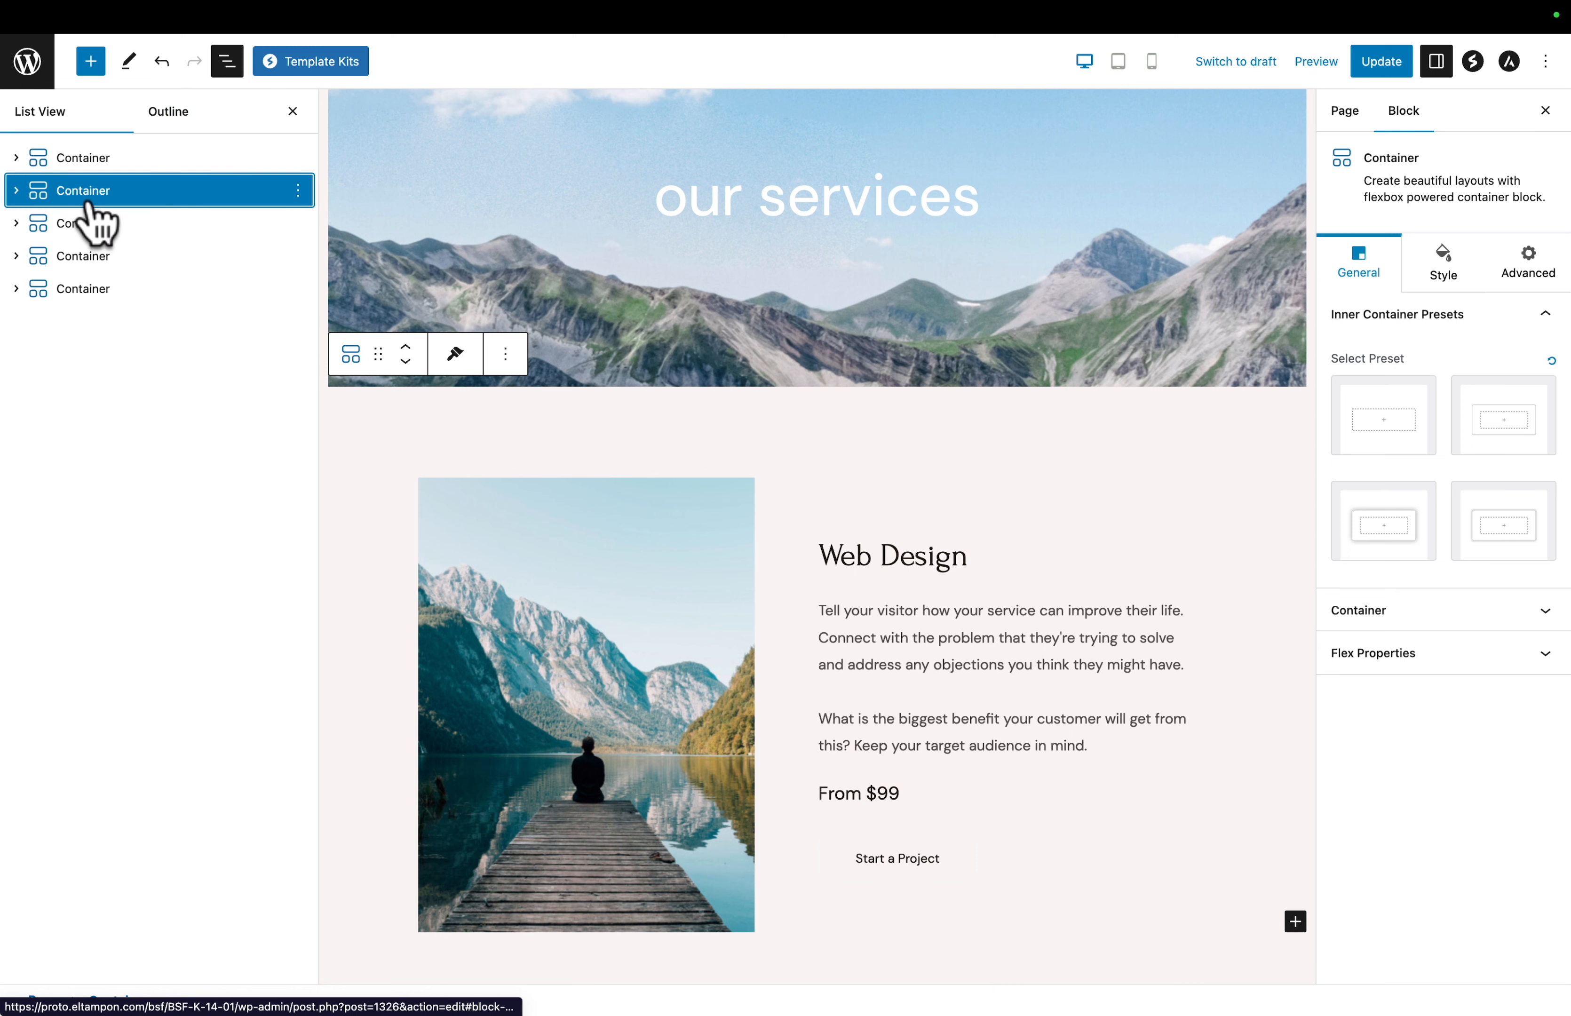
pyautogui.click(95, 162)
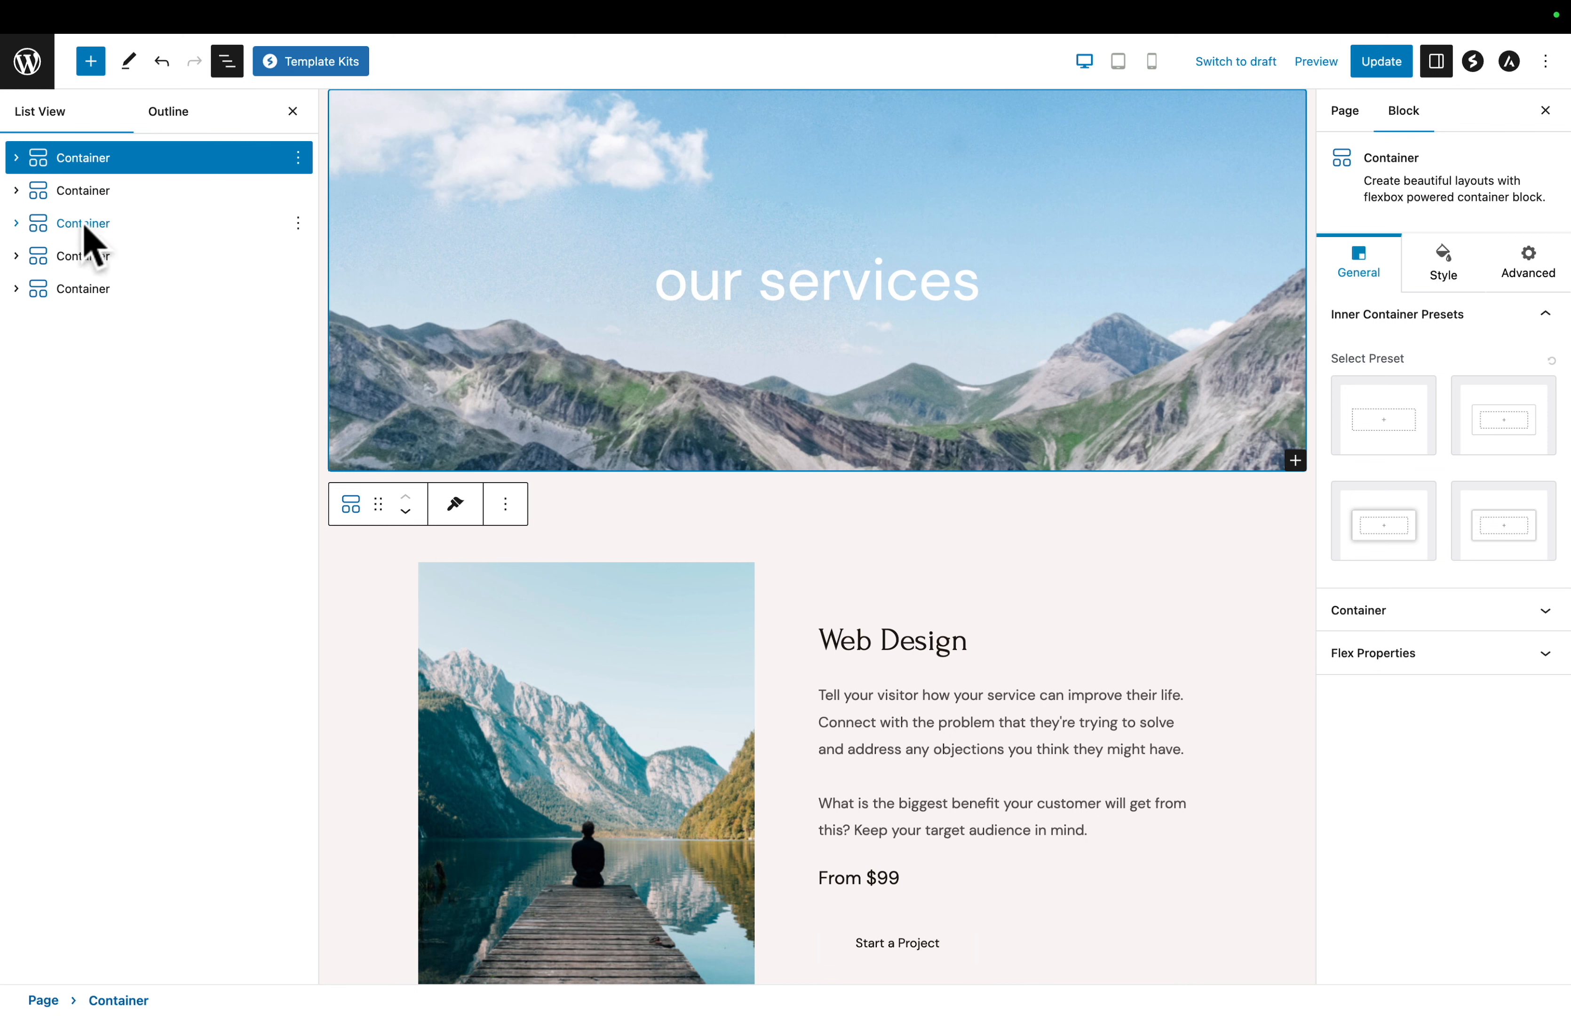
pyautogui.click(79, 200)
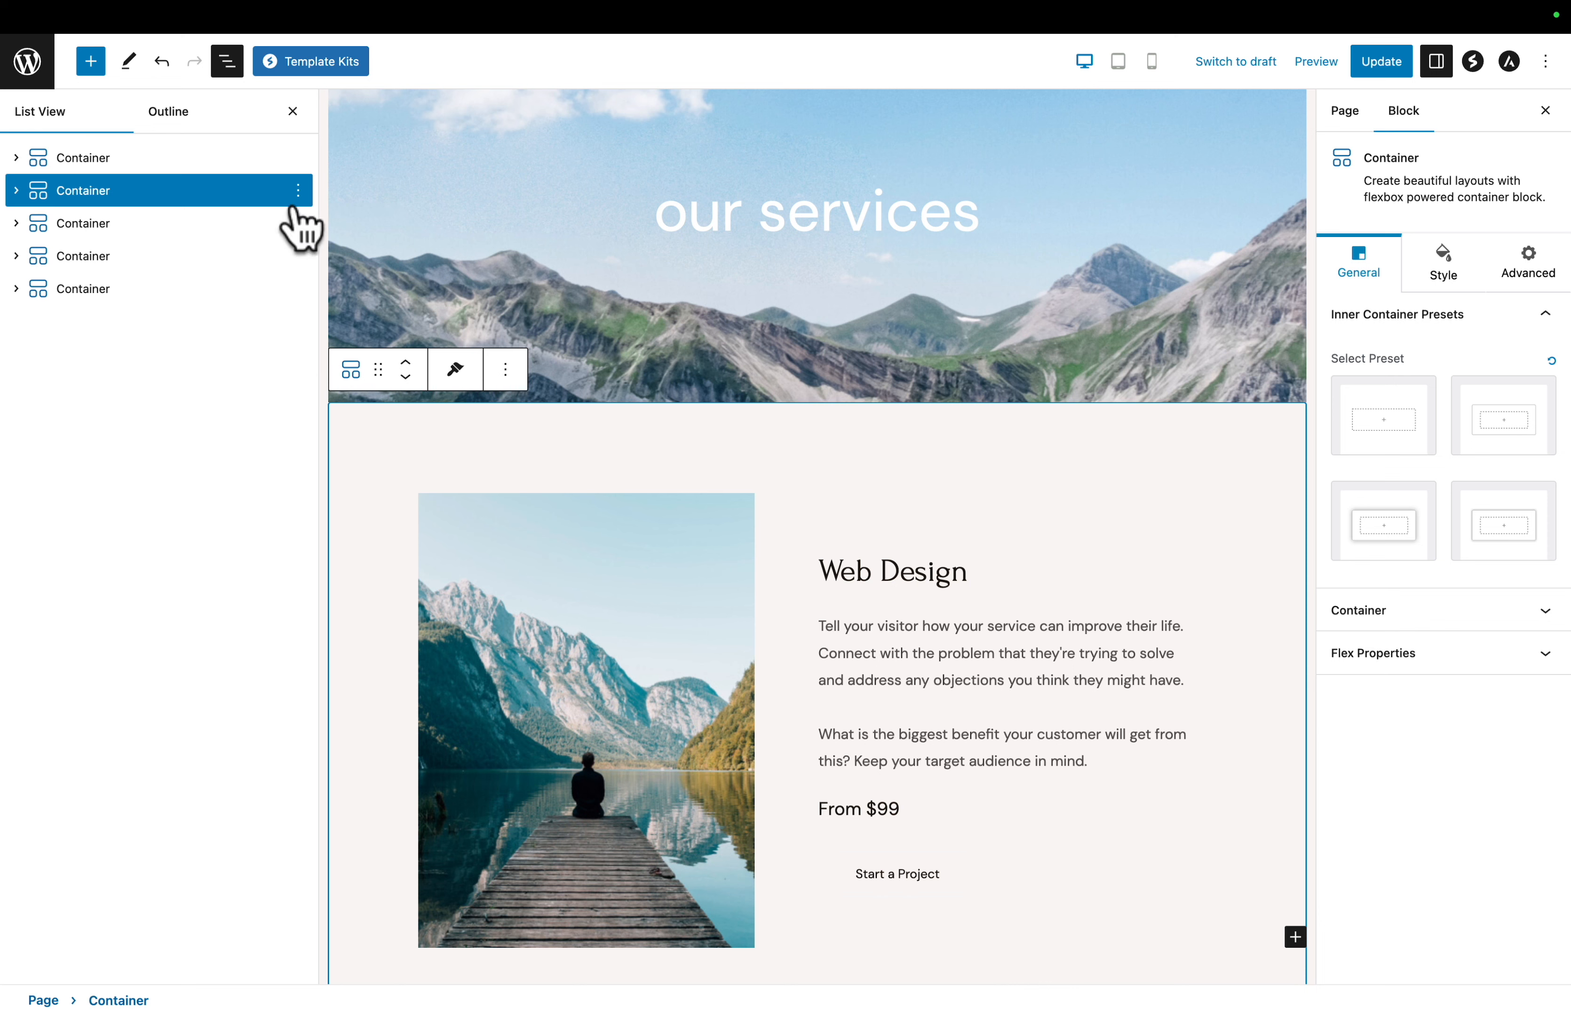
pyautogui.click(299, 191)
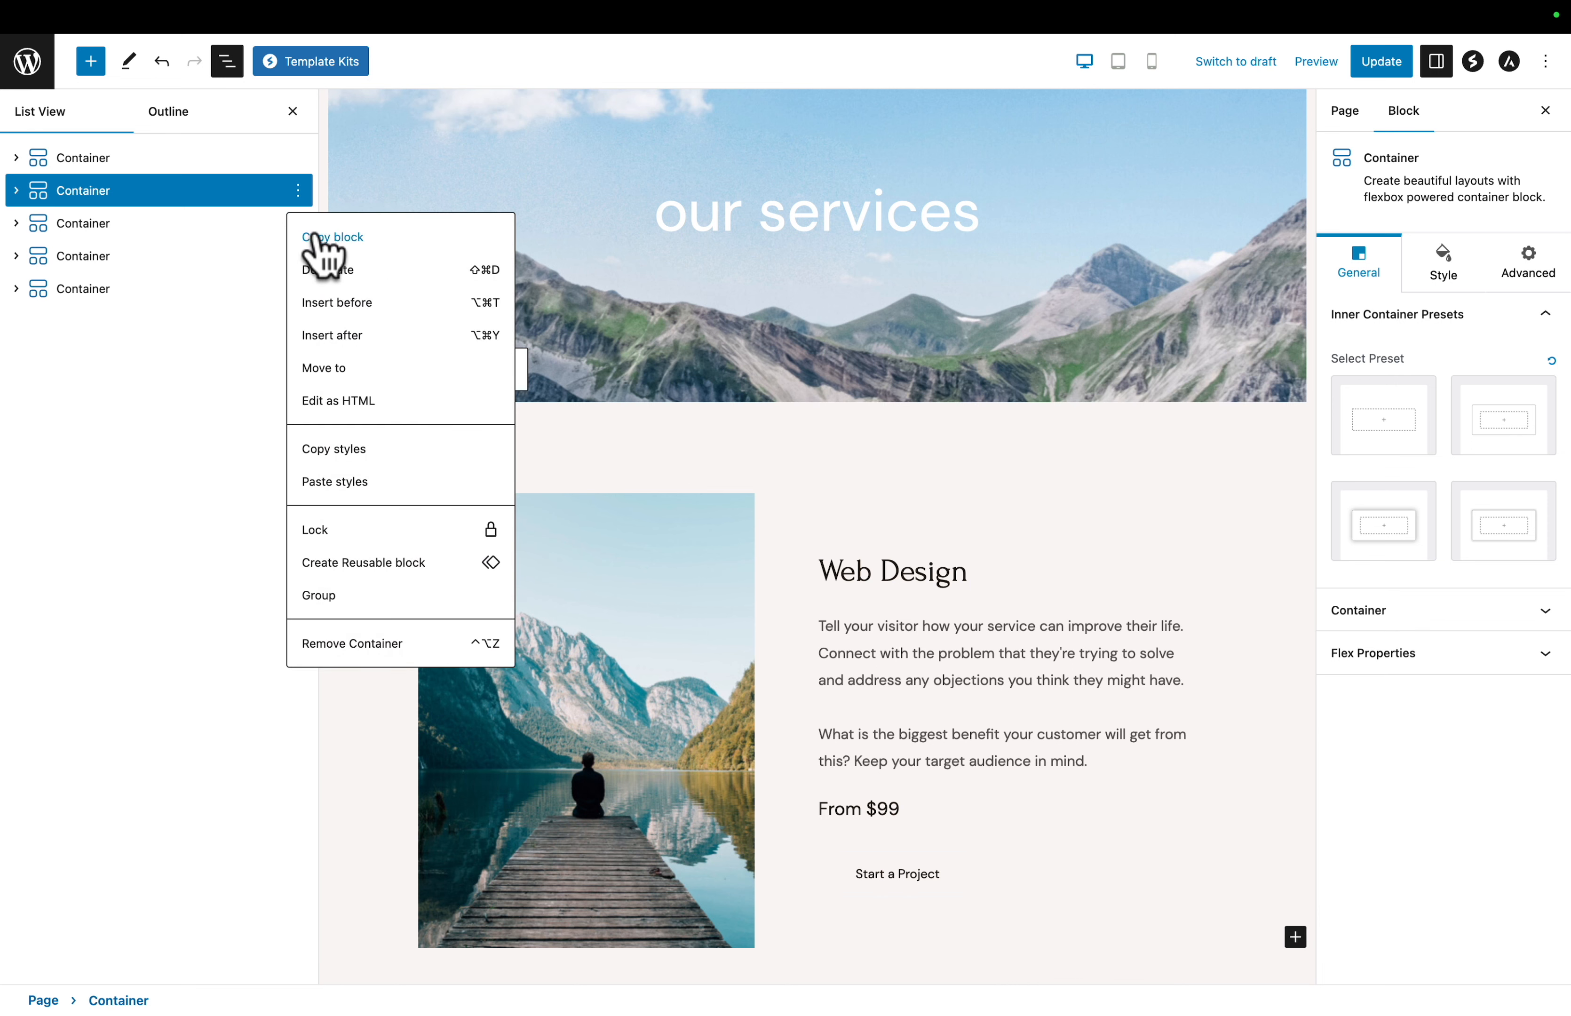
pyautogui.click(326, 238)
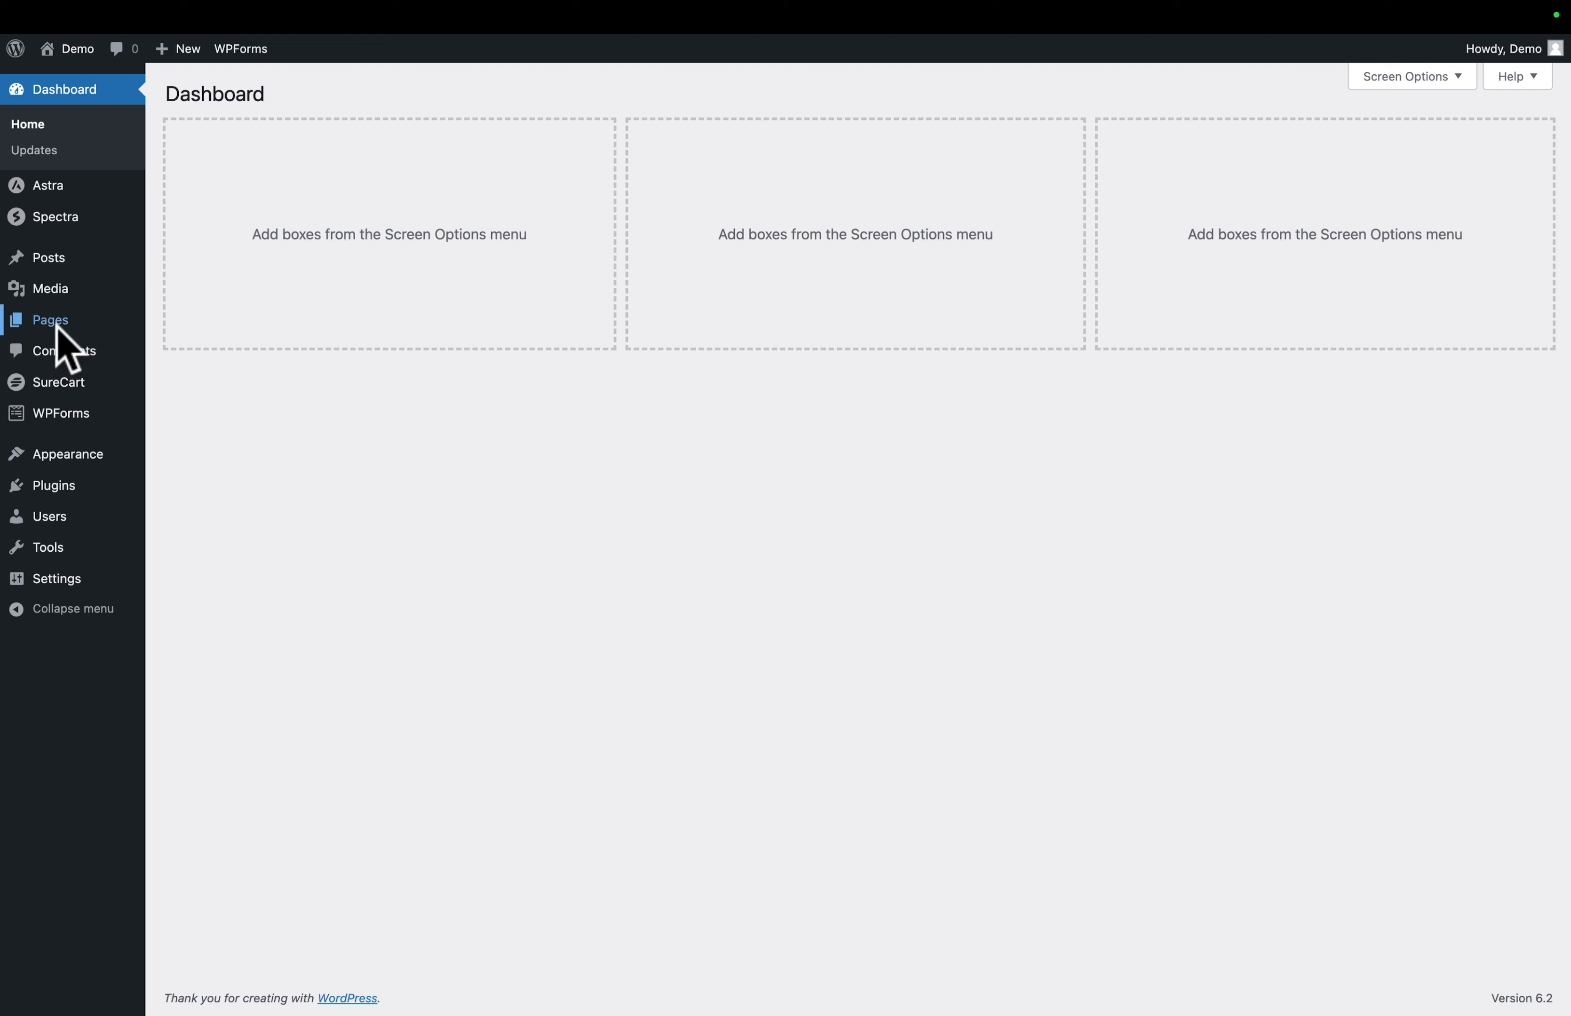
# - Create a new page titled Itaque Alpha and hide its title on the page
pyautogui.moveTo(40, 333)
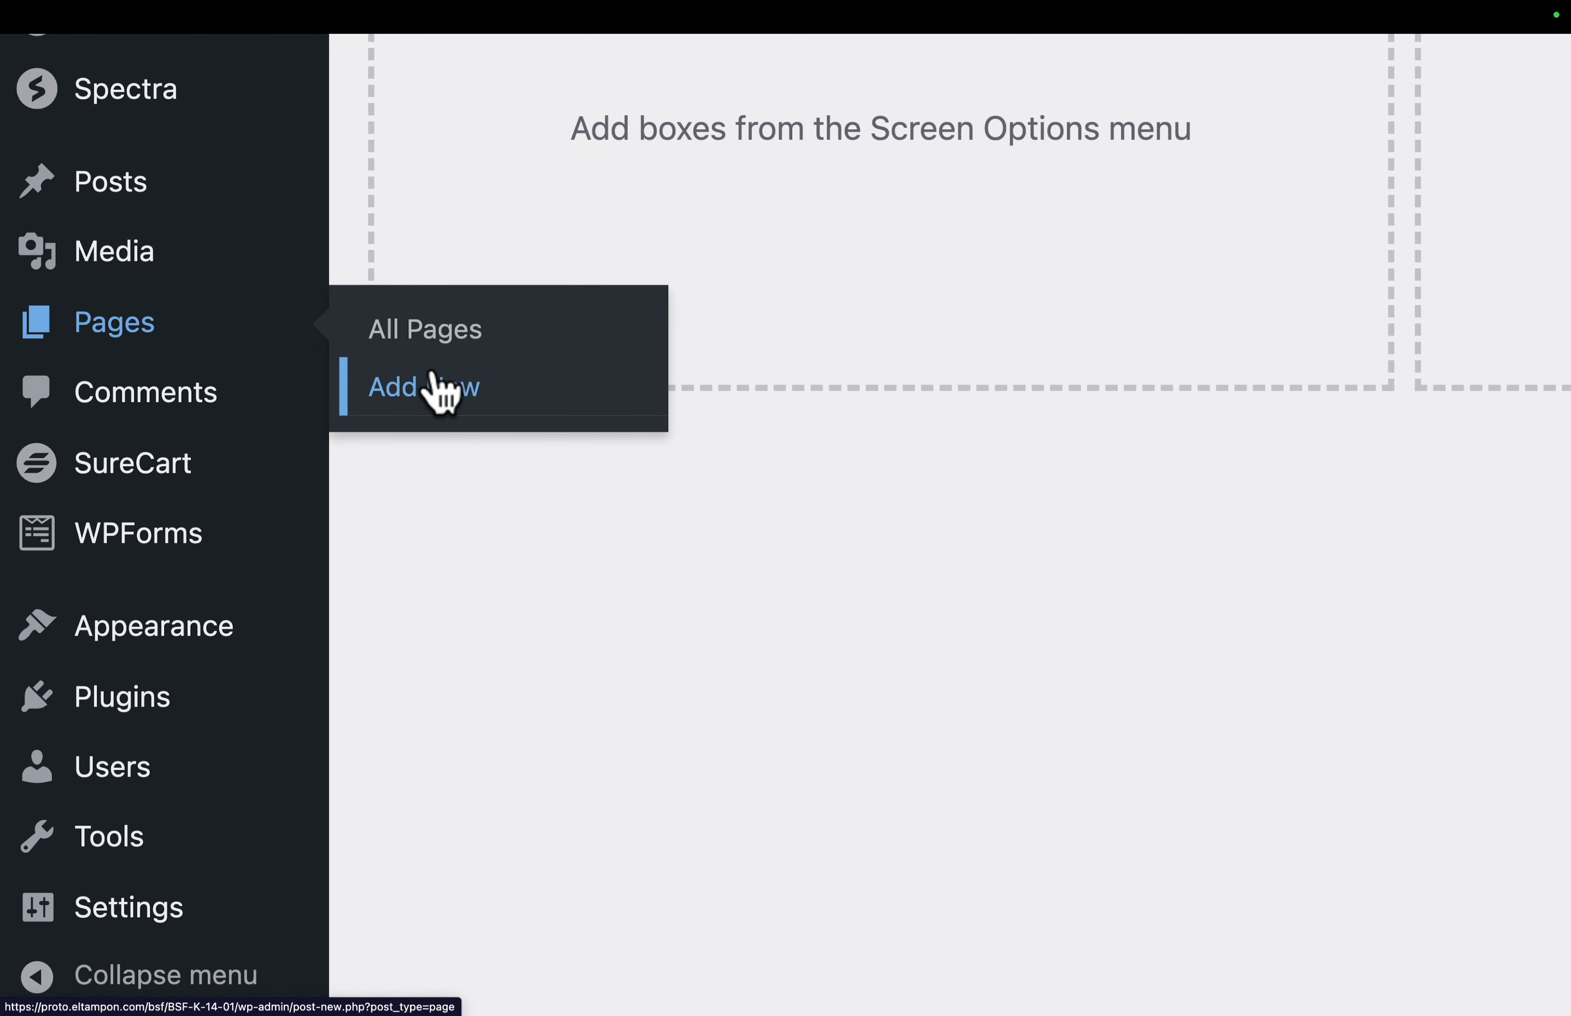
pyautogui.click(438, 390)
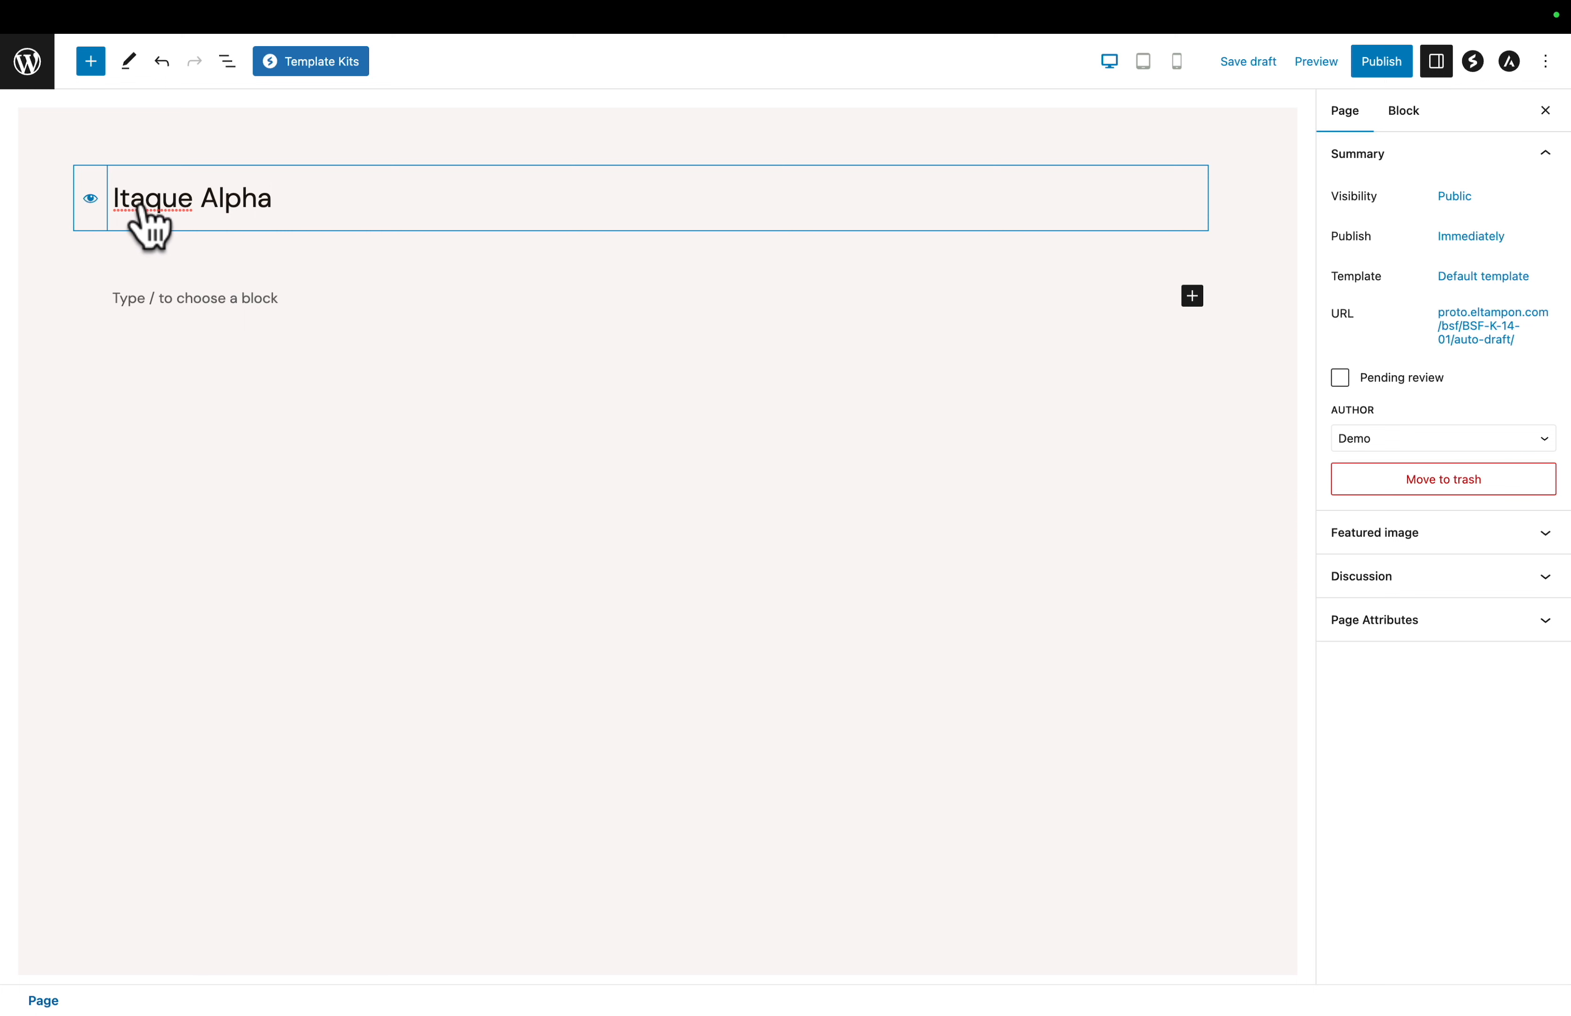
pyautogui.click(90, 200)
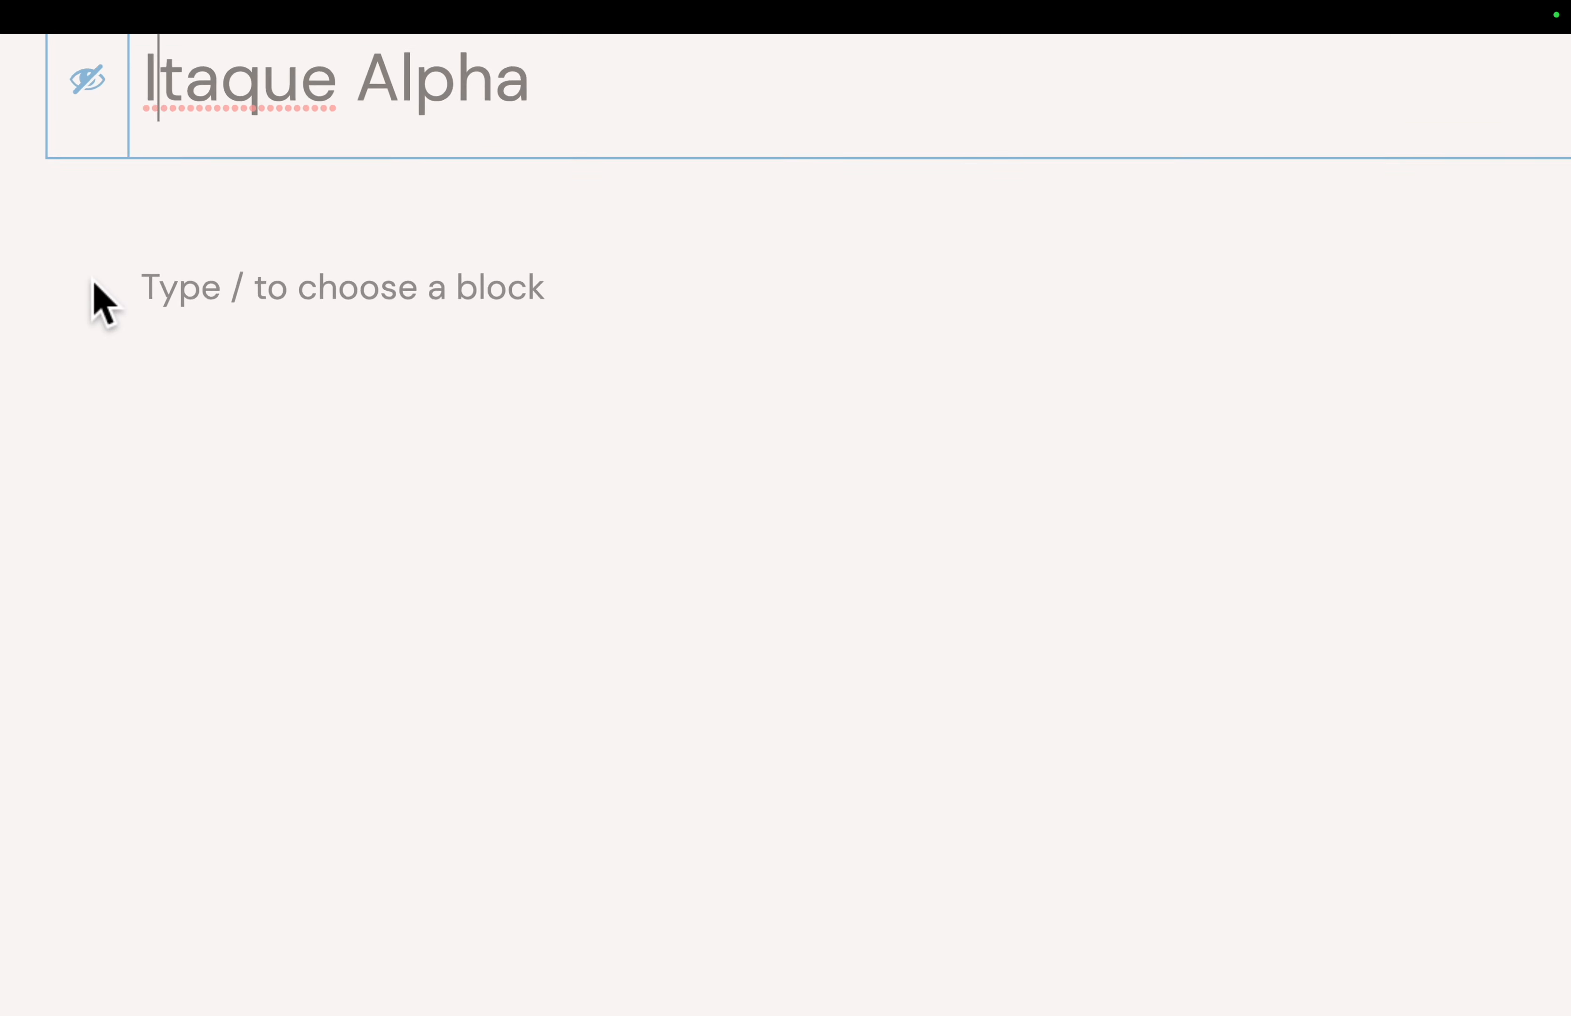
# - Paste the copied Web Design container into the new page and set the Astra content layout to full-width stretched
pyautogui.click(166, 287)
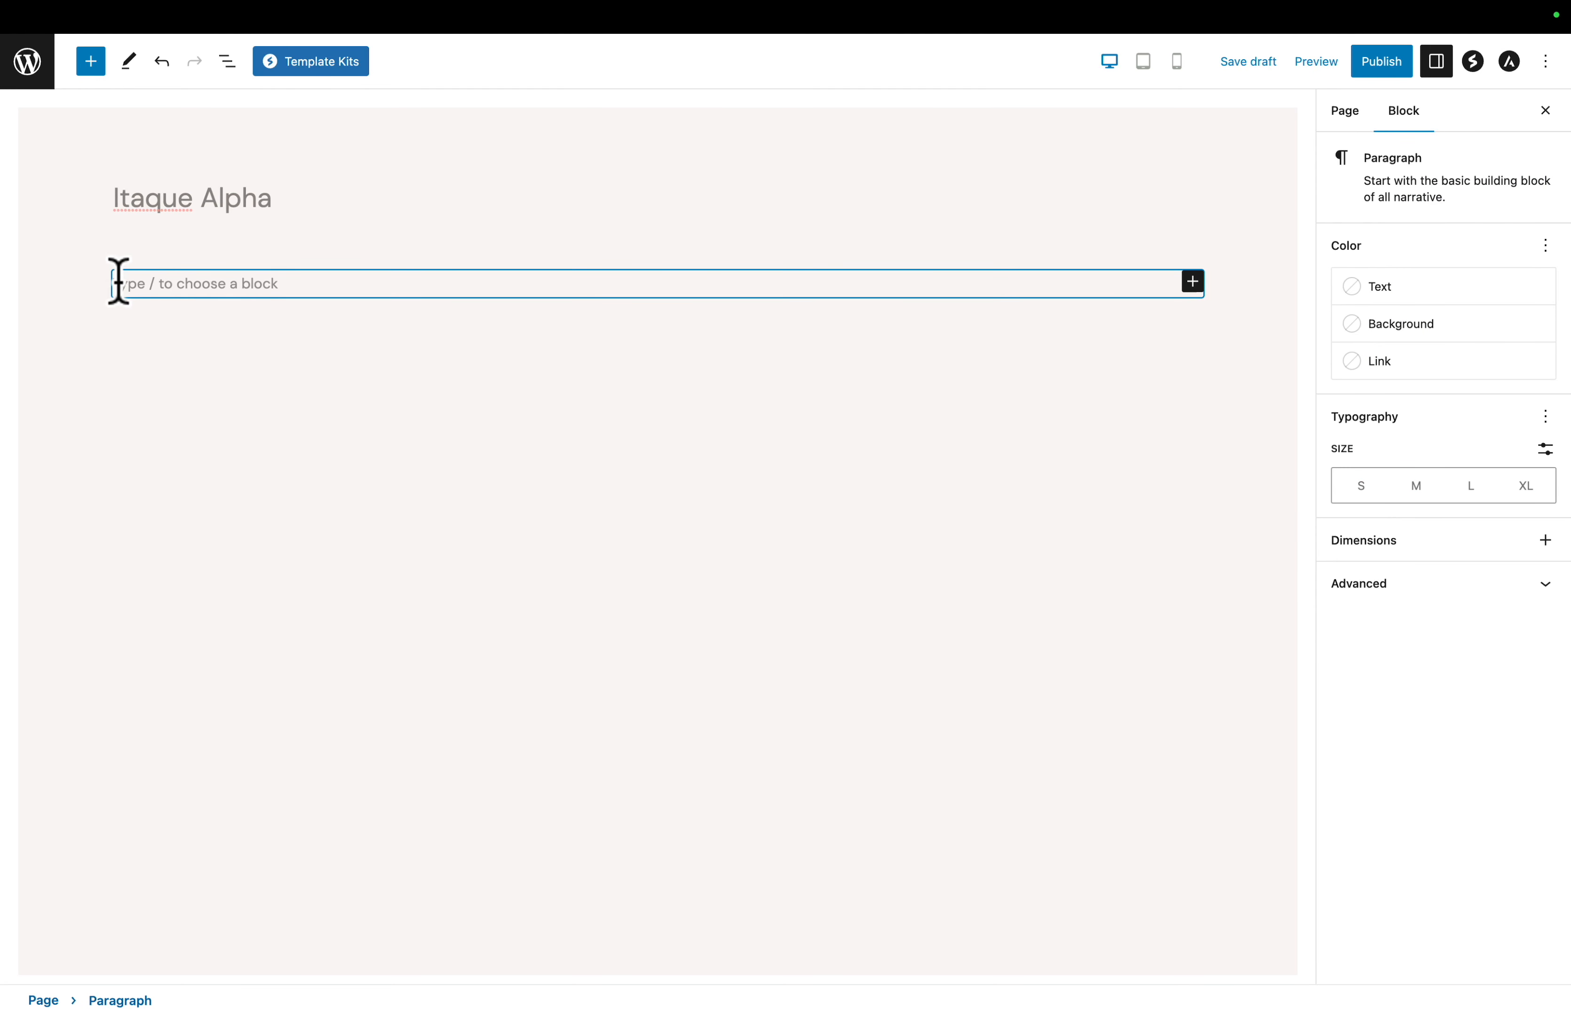
pyautogui.rightClick(119, 282)
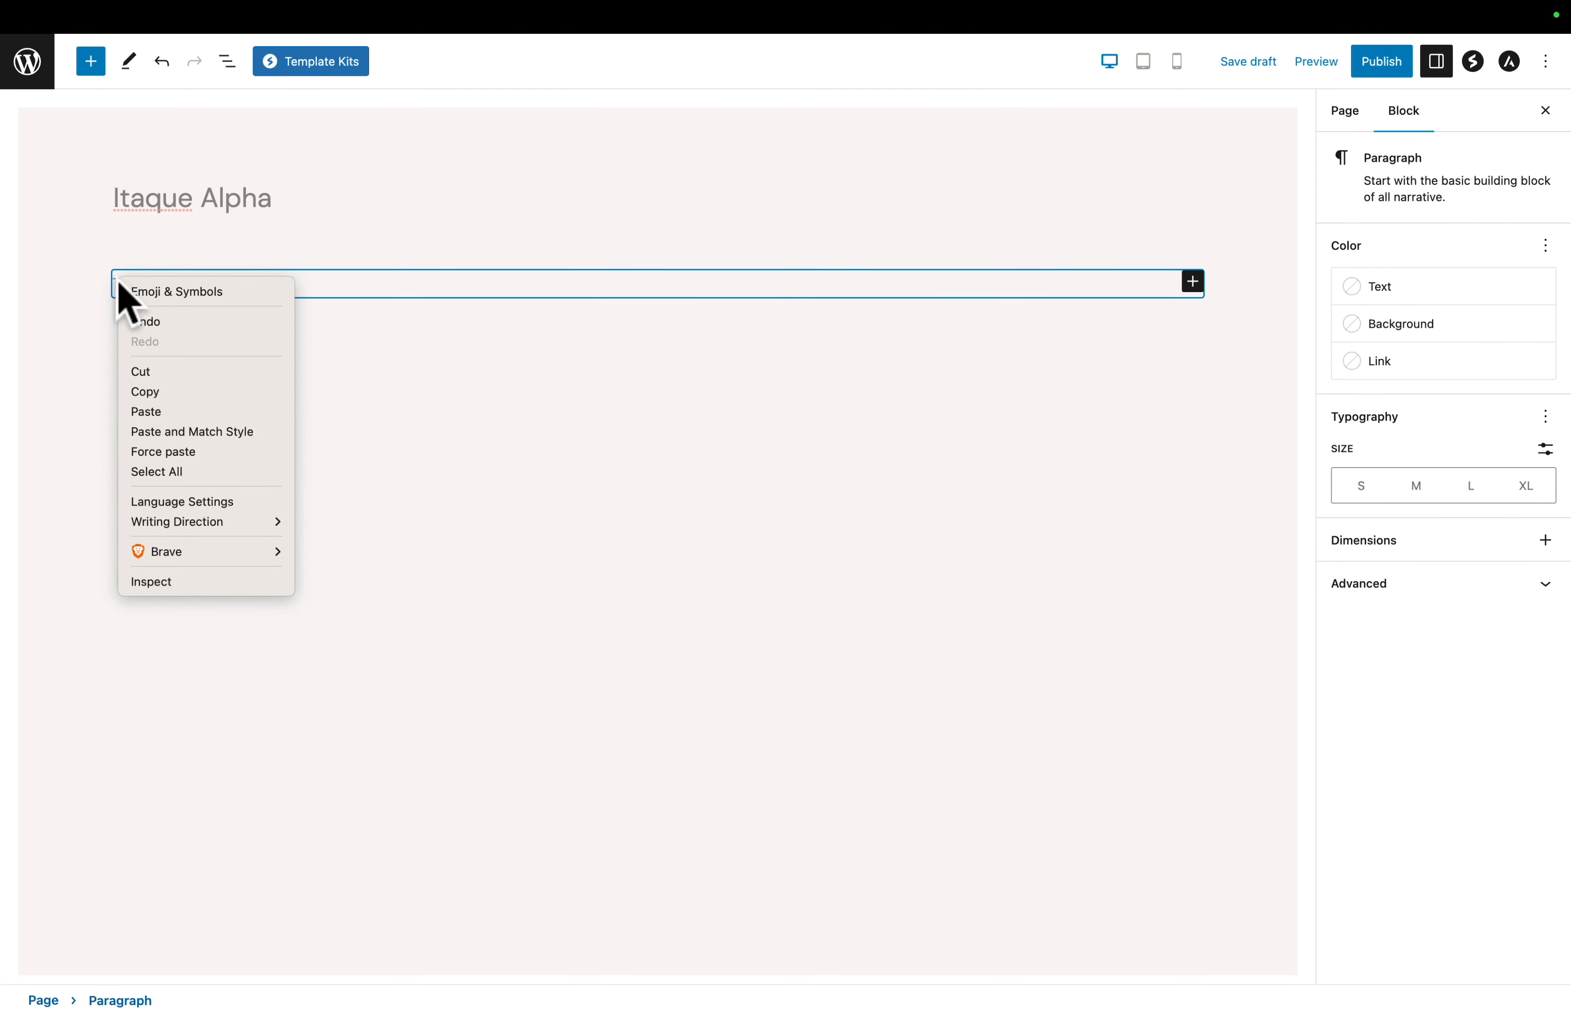
pyautogui.click(142, 417)
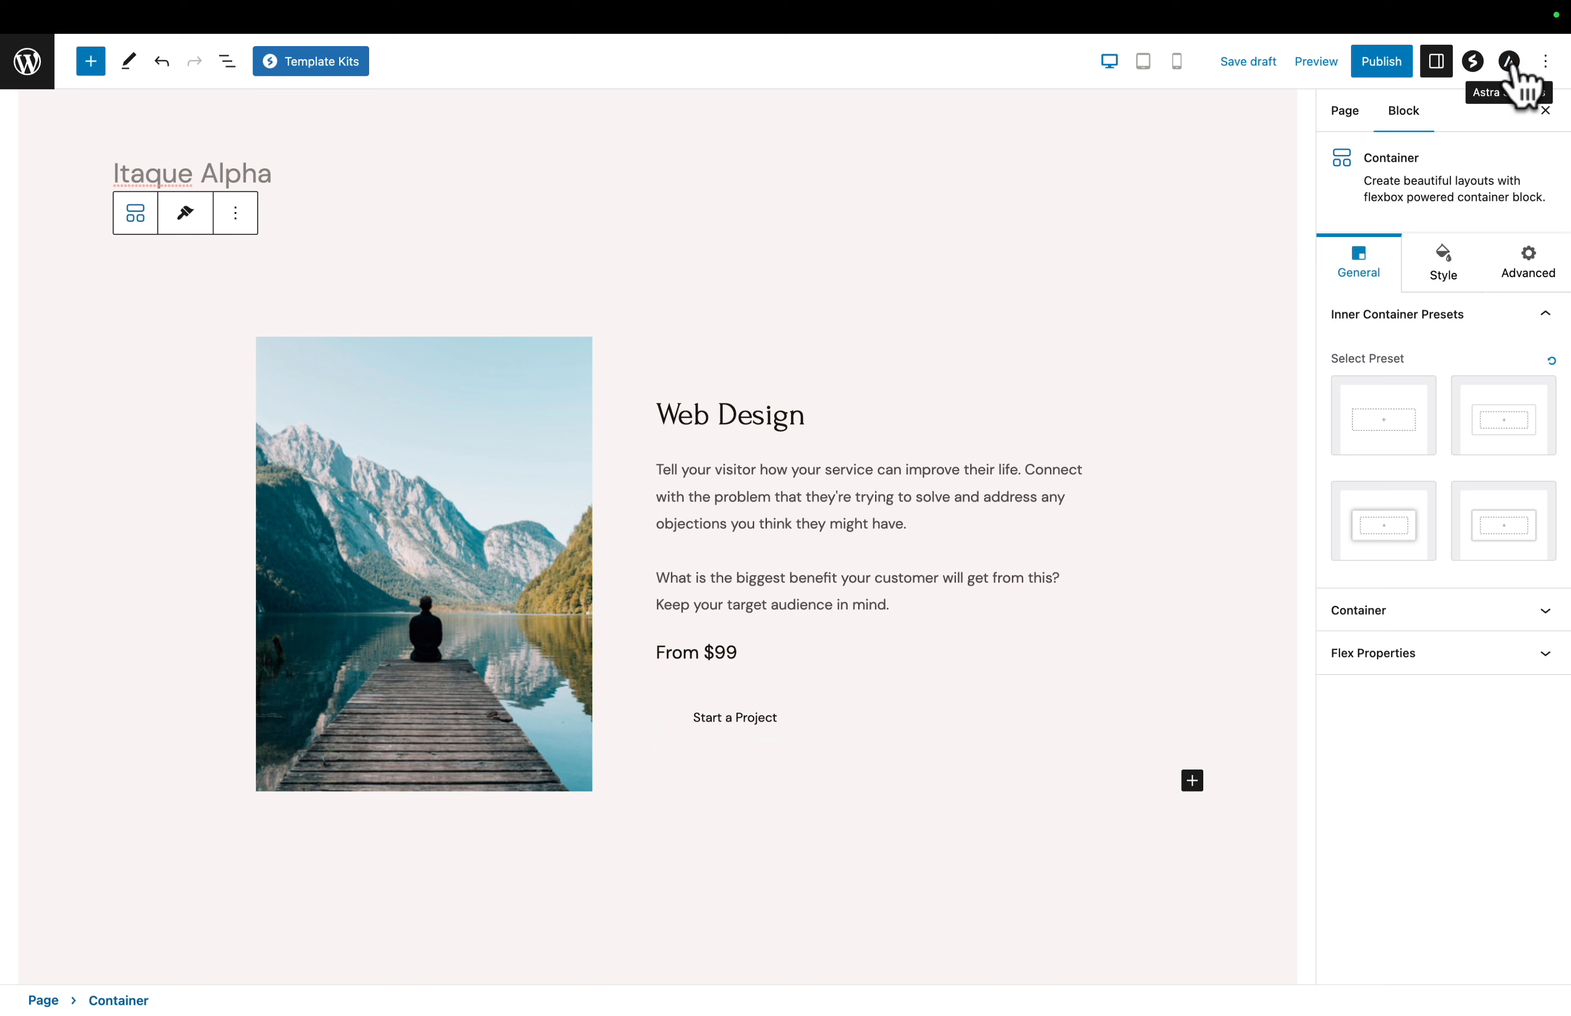
pyautogui.click(1511, 62)
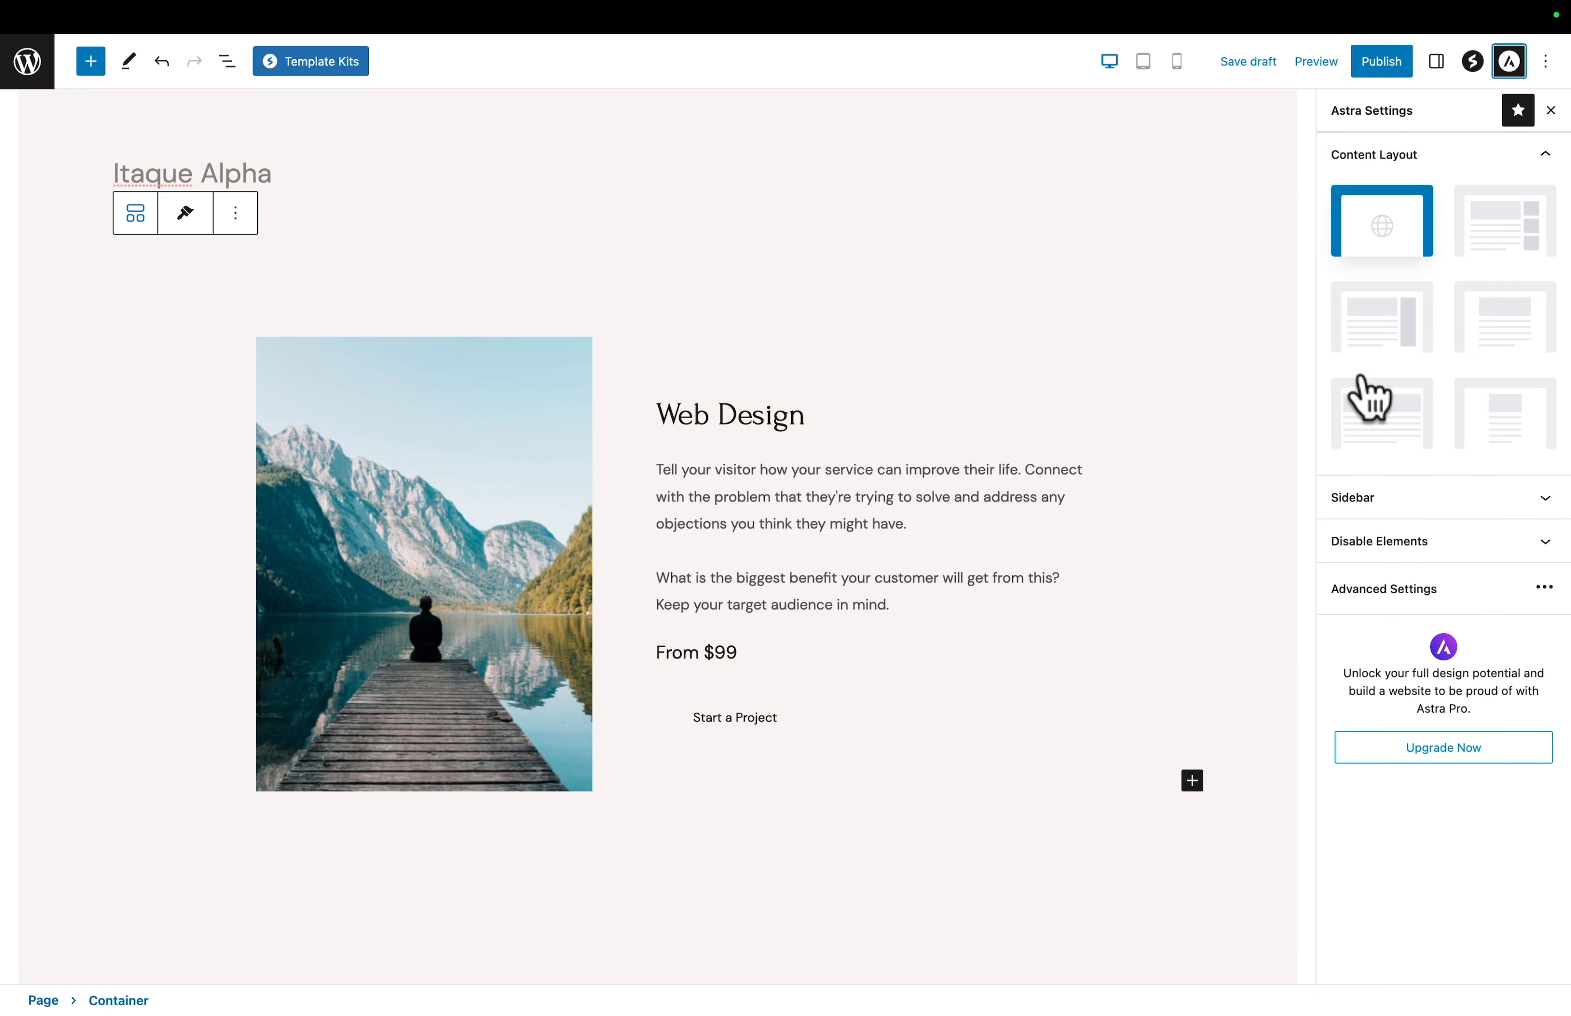
pyautogui.click(1376, 420)
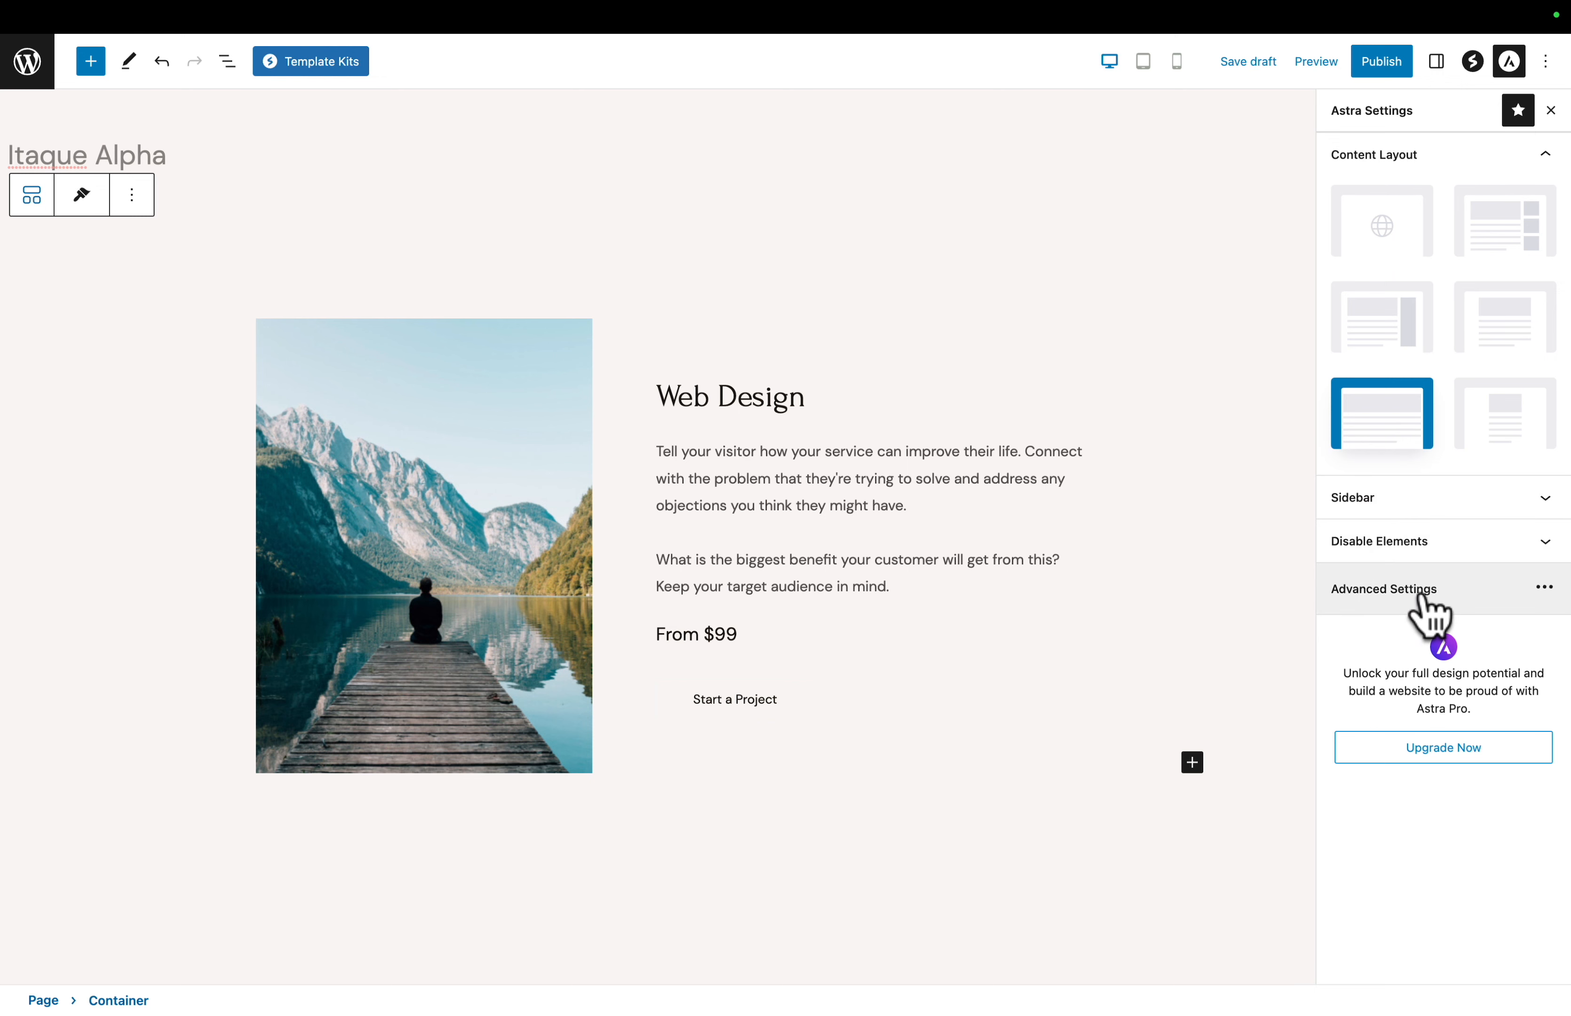
# - Disable the transparent header for this page in the Astra advanced settings and return to the editor
pyautogui.click(1386, 589)
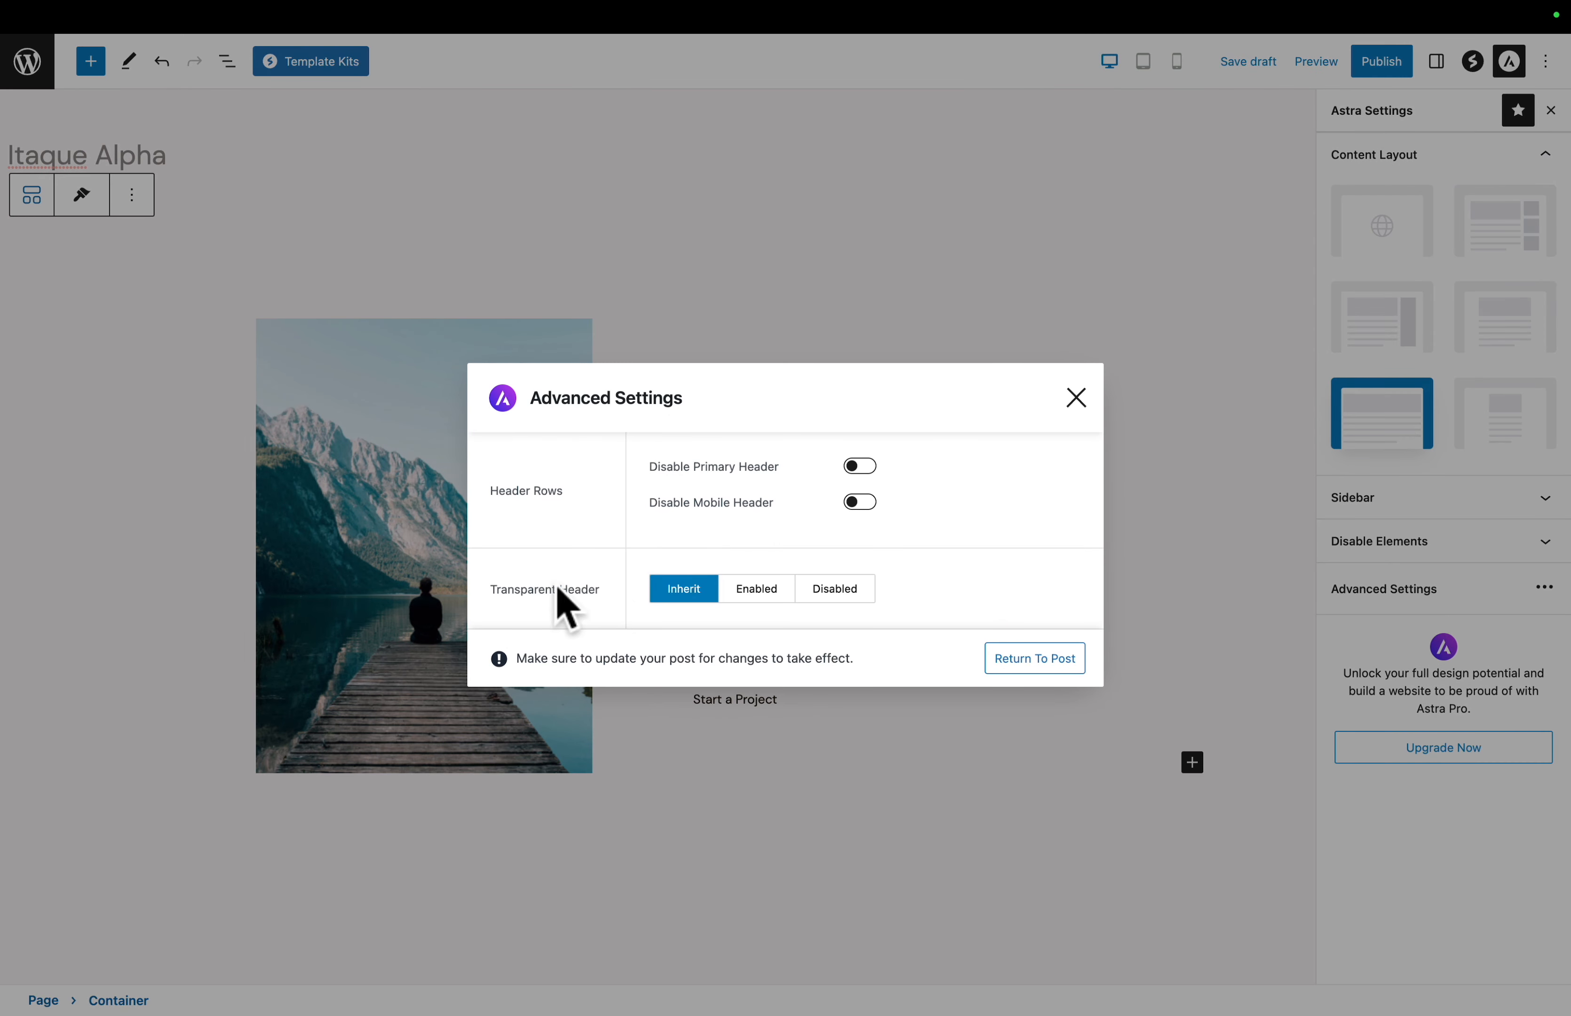
pyautogui.click(842, 600)
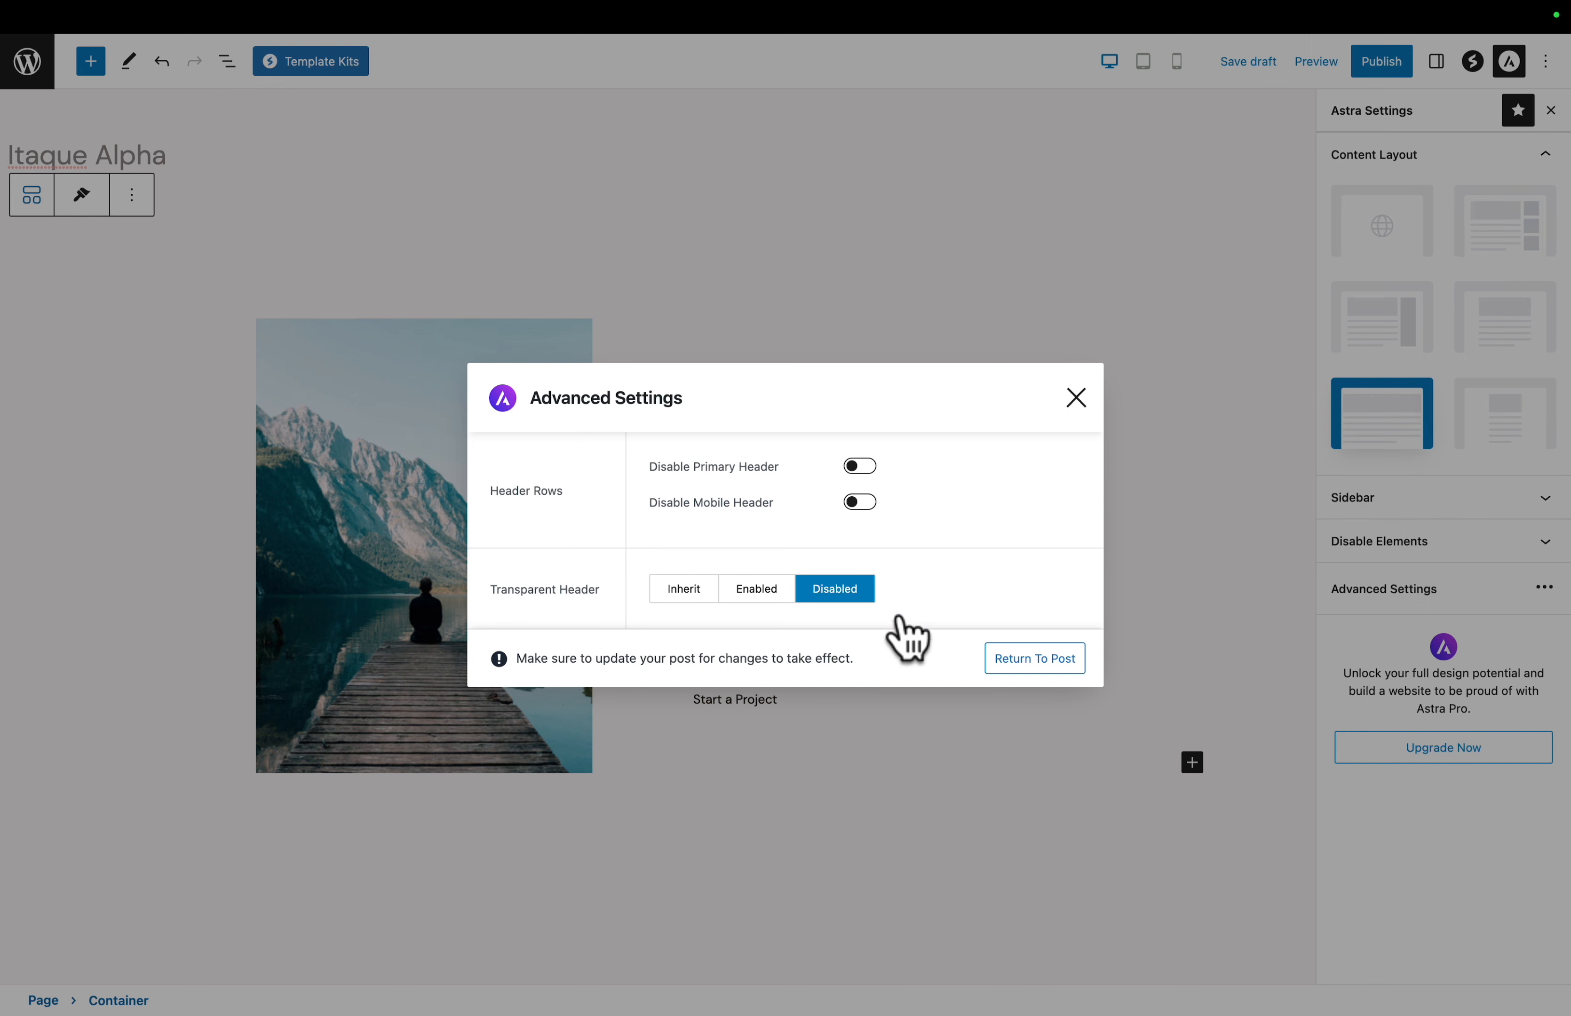
pyautogui.click(1029, 660)
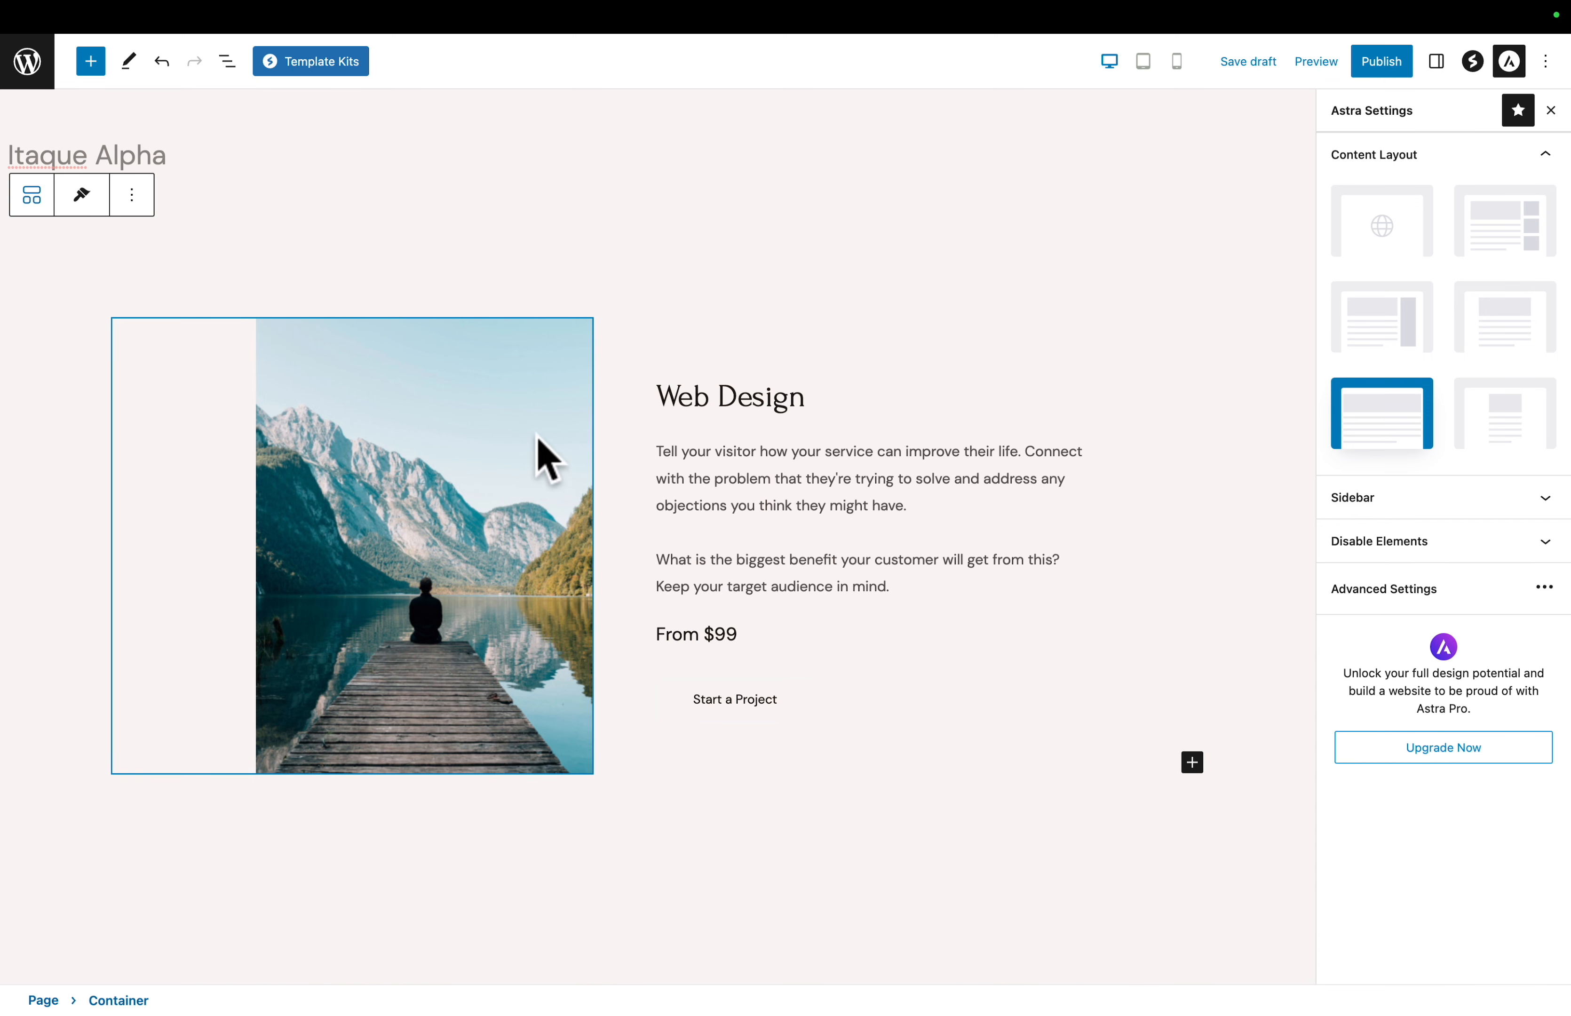
# - Replace the Web Design heading in the info box with Itaque Alpha
pyautogui.click(762, 398)
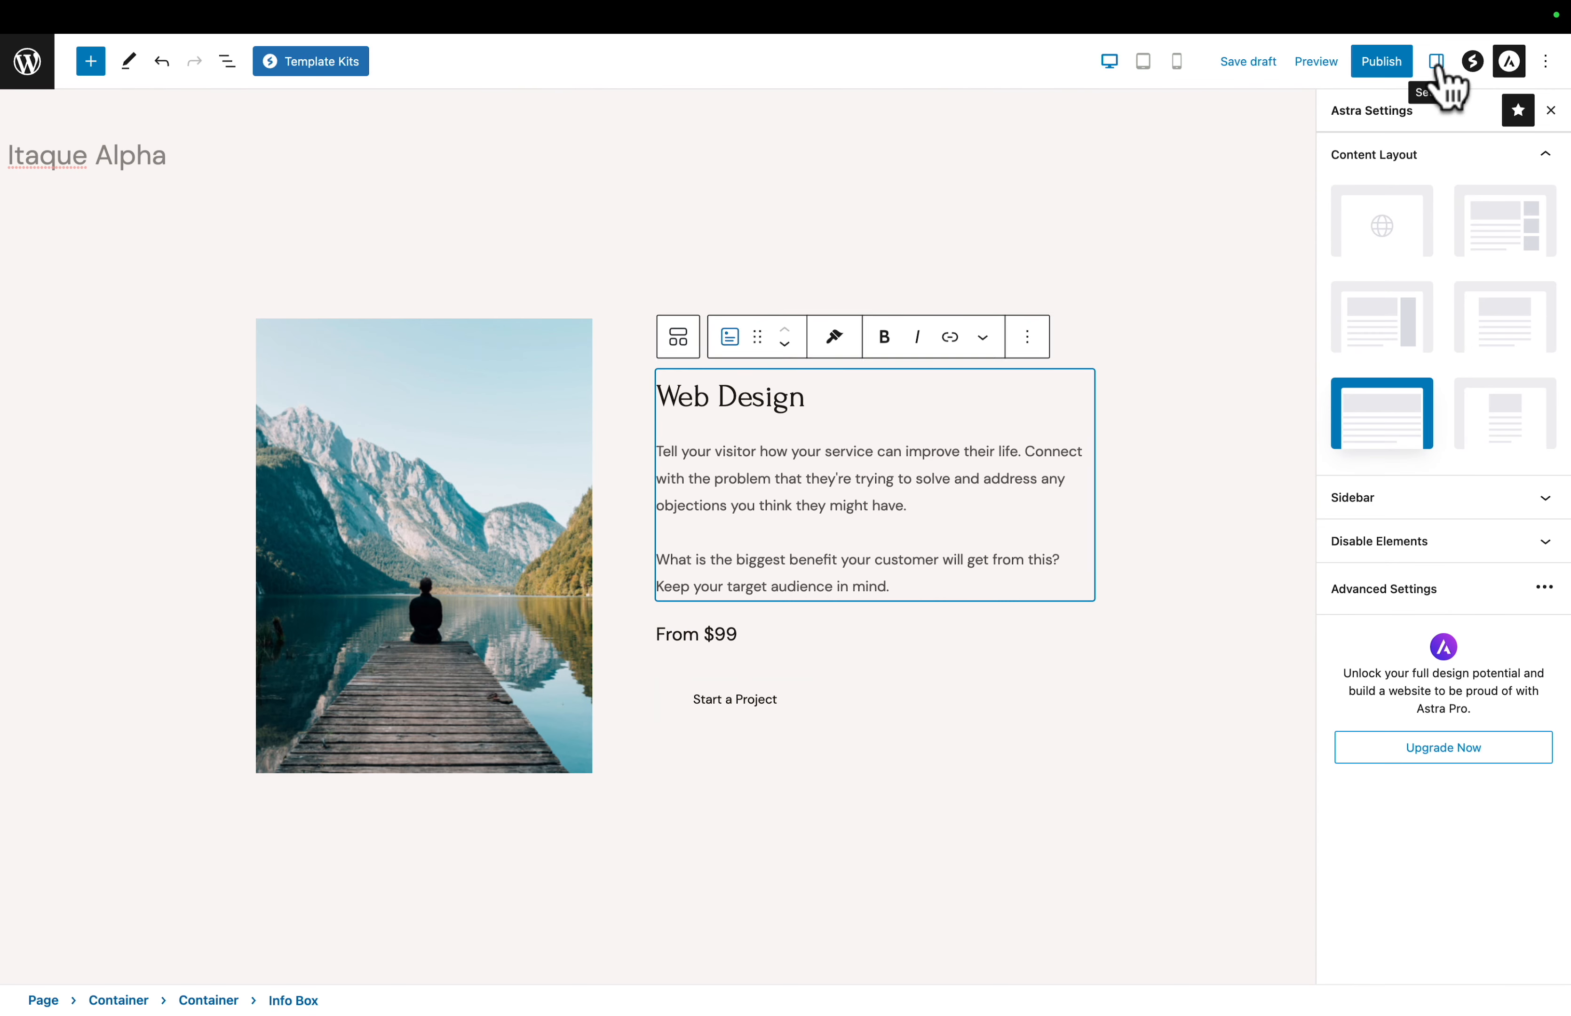
pyautogui.click(1438, 92)
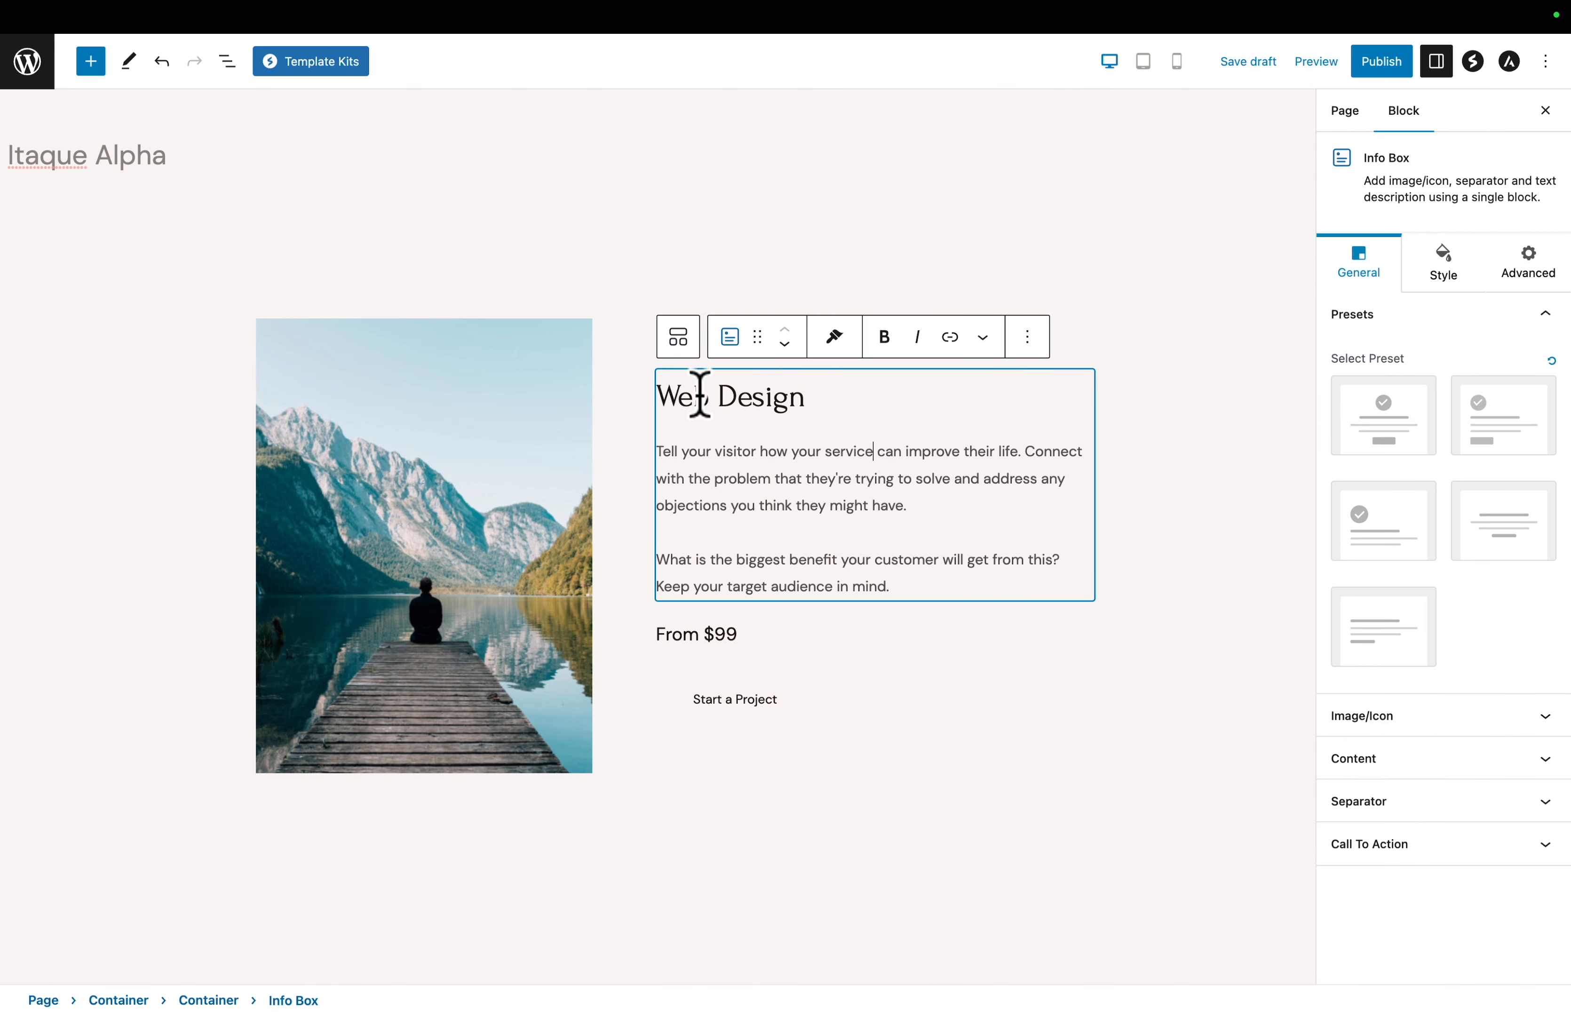
pyautogui.tripleClick(803, 402)
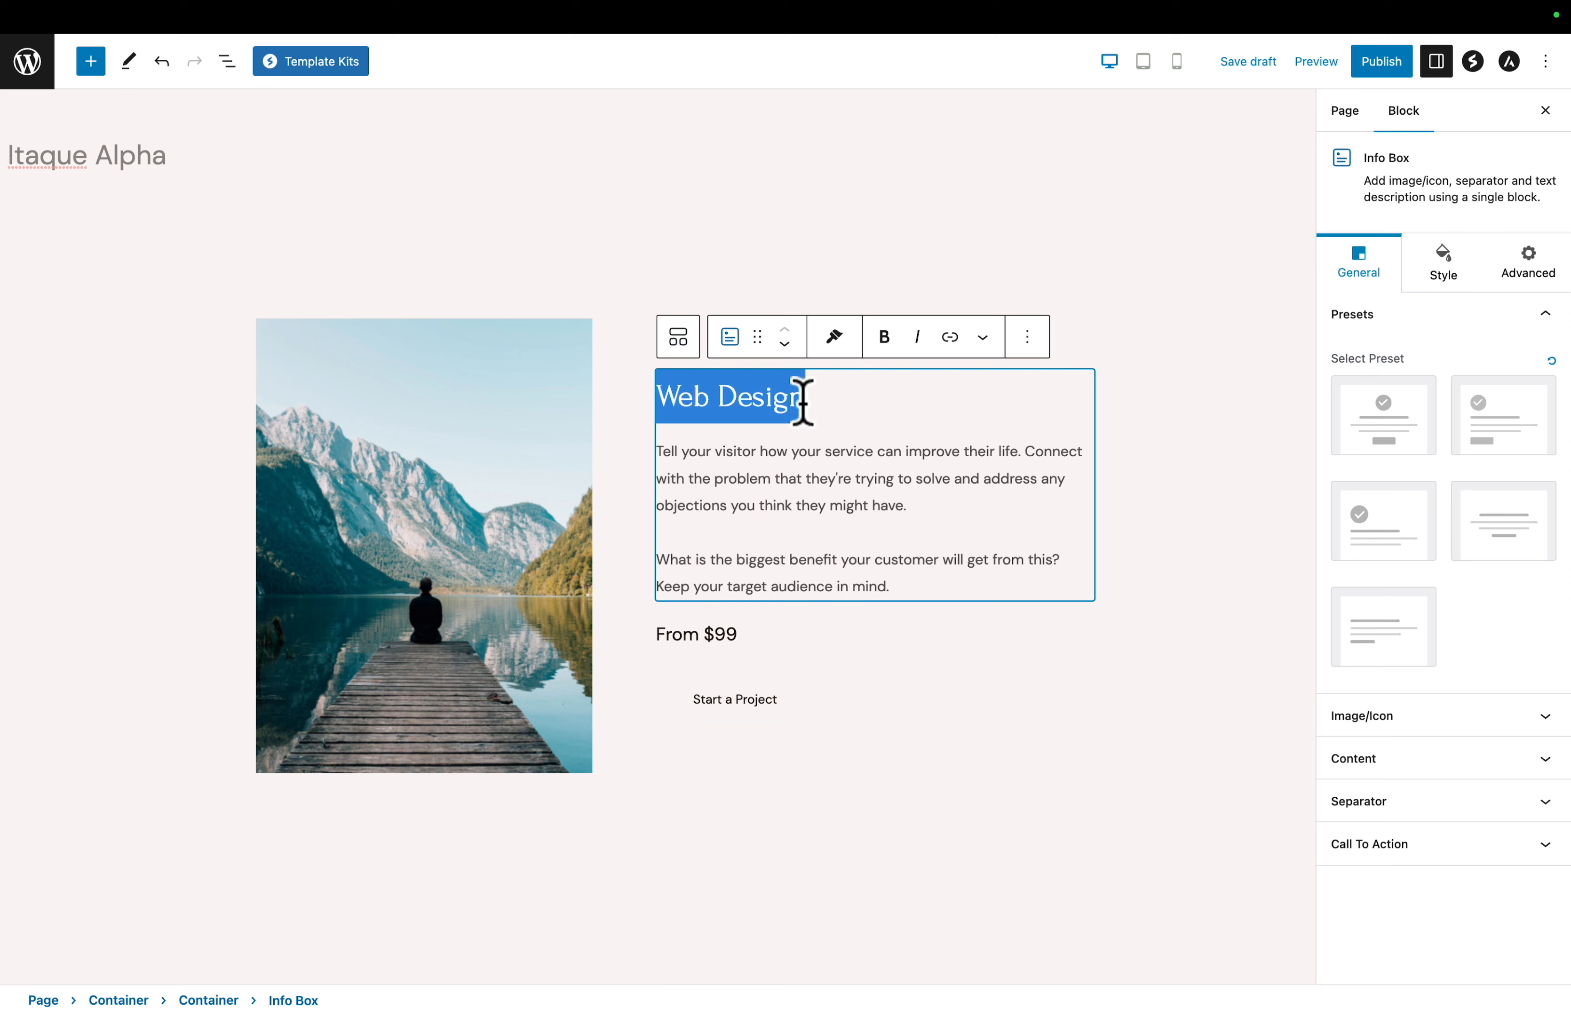
pyautogui.write('Itaque Alpha')
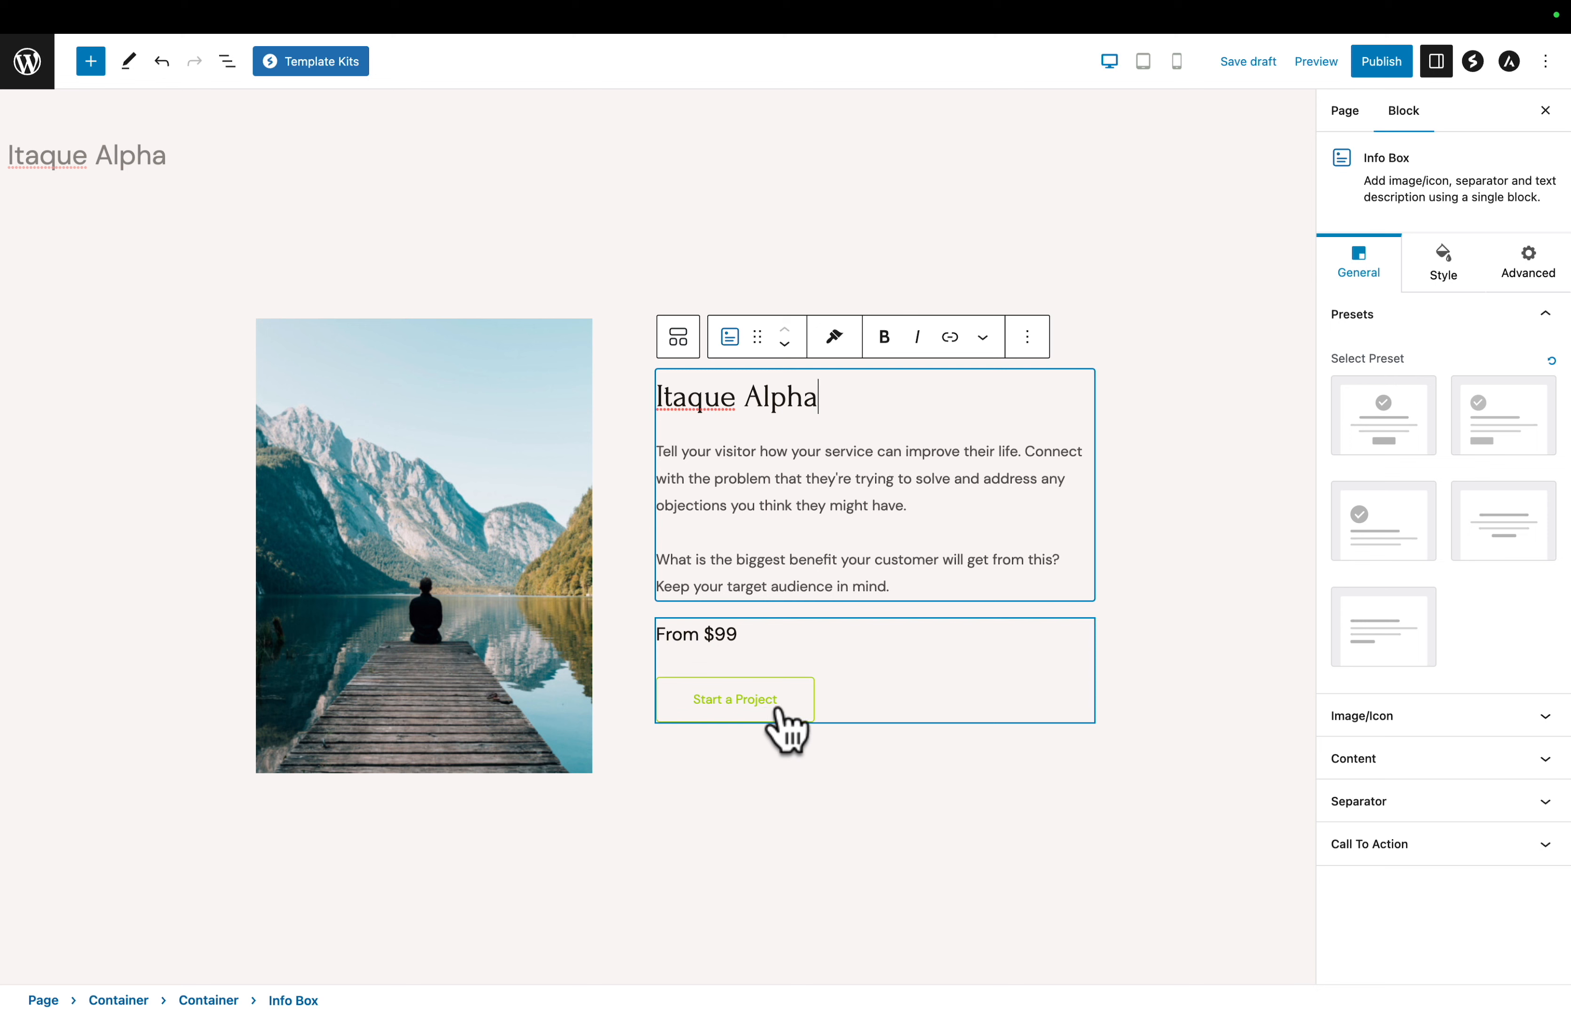
# - Insert a Spectra Image Gallery block directly below the mountain lake photo
pyautogui.click(842, 701)
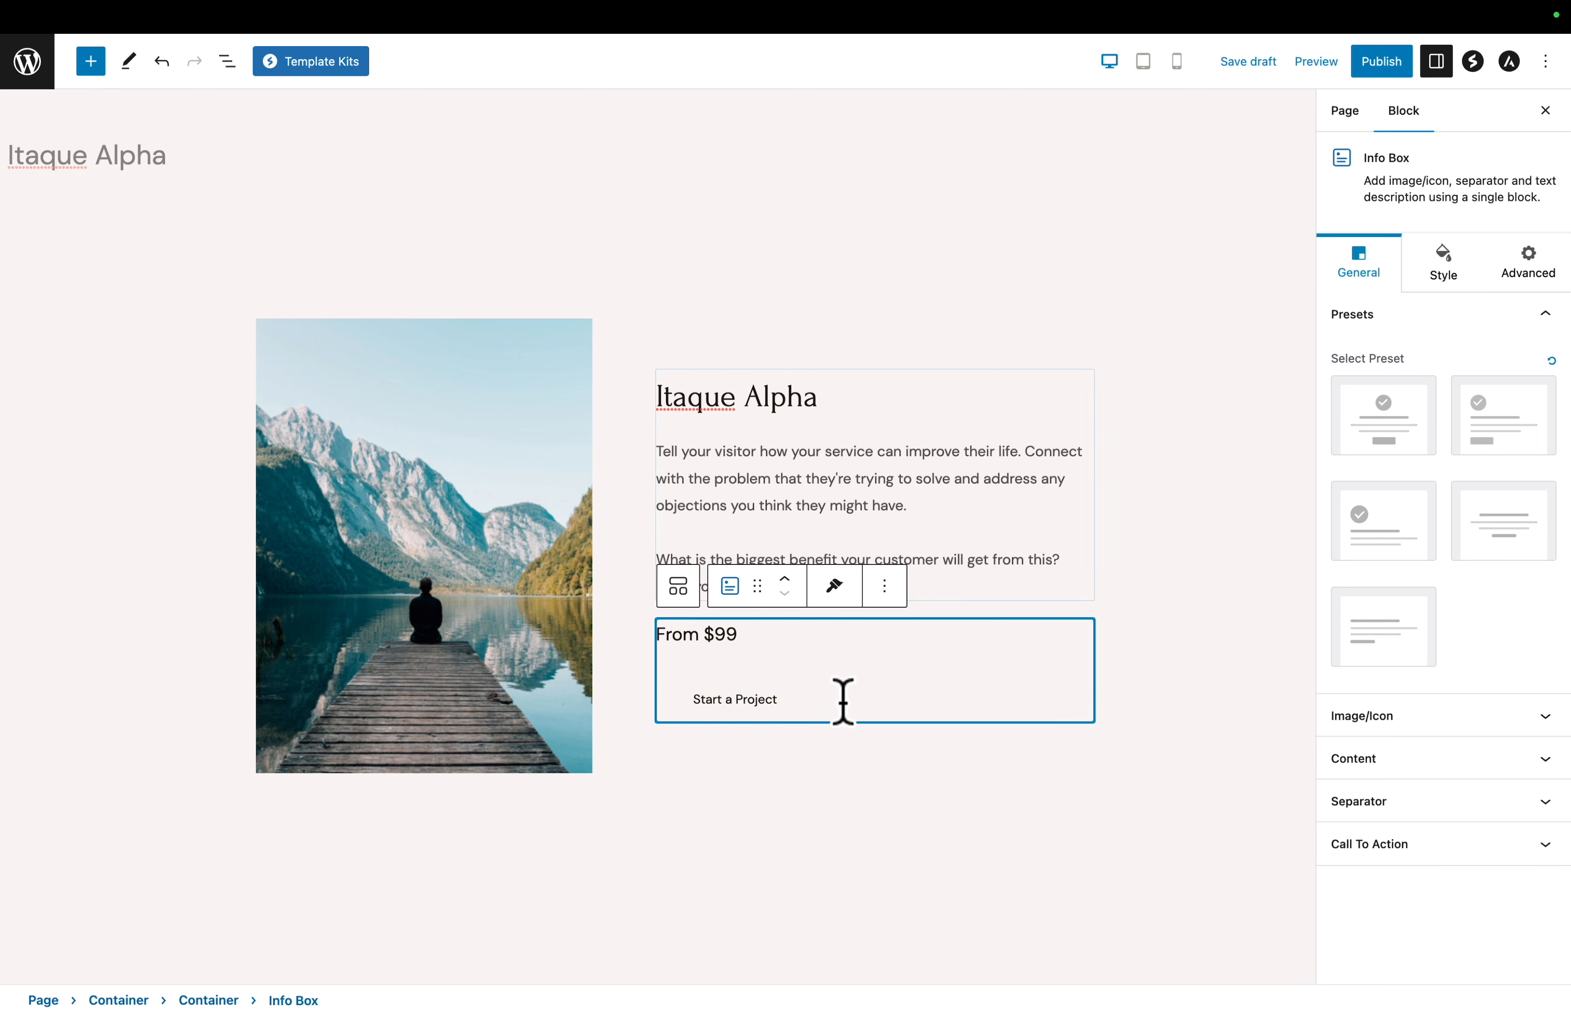
pyautogui.click(442, 472)
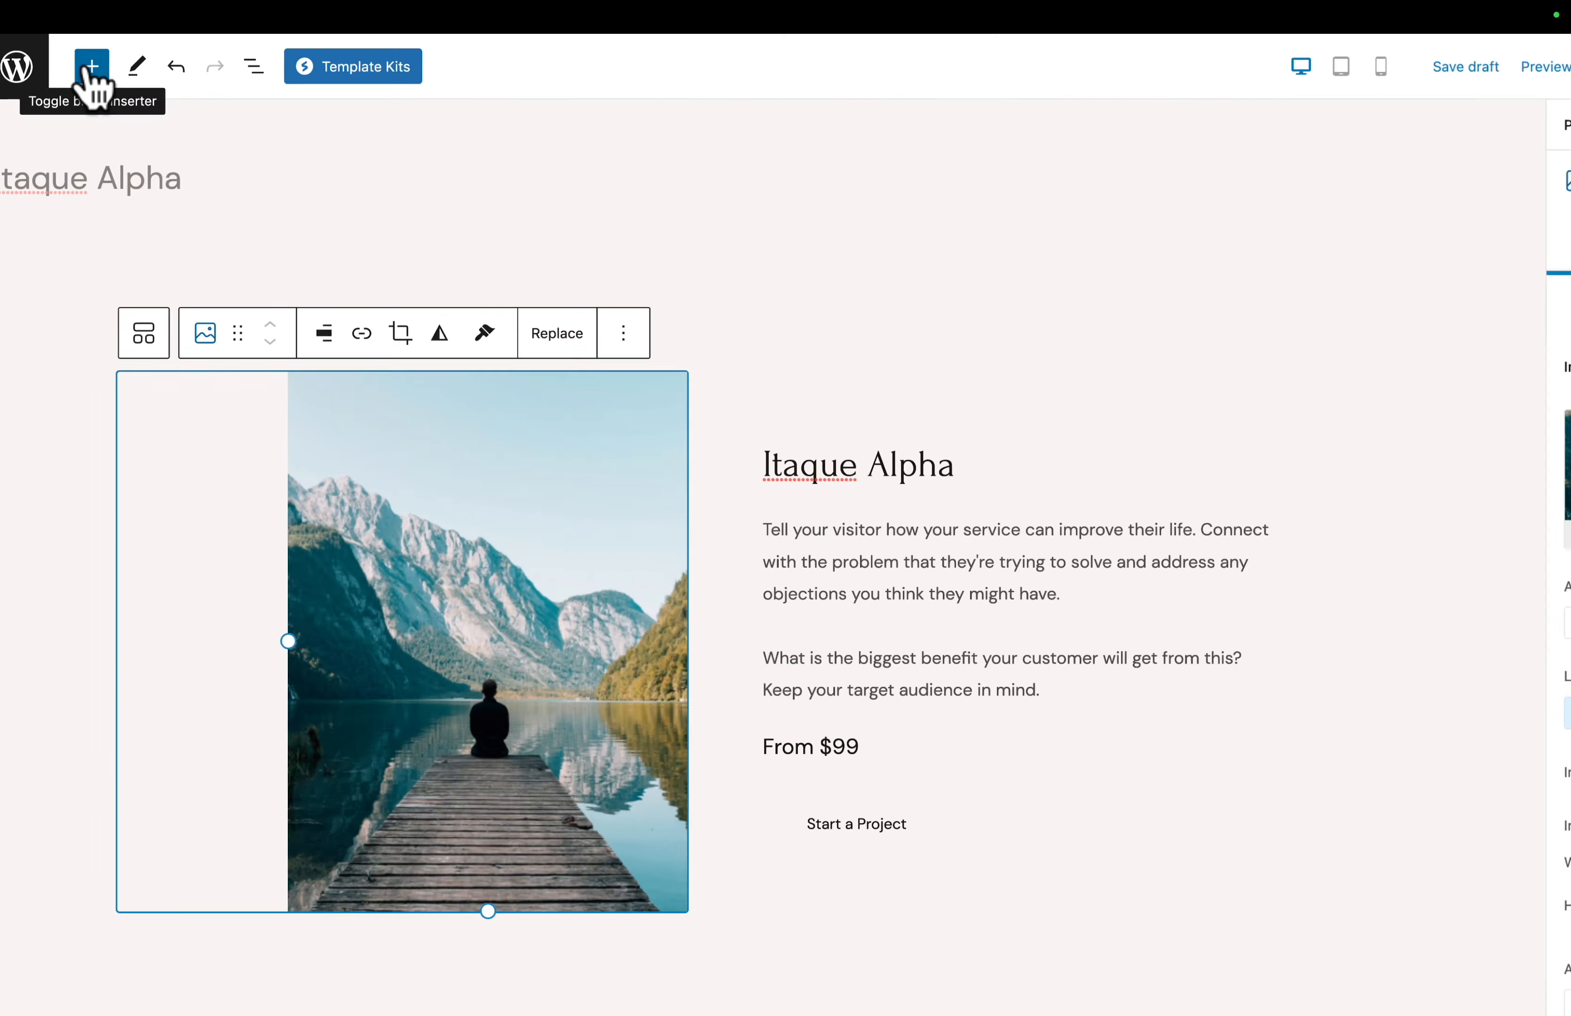
pyautogui.click(90, 63)
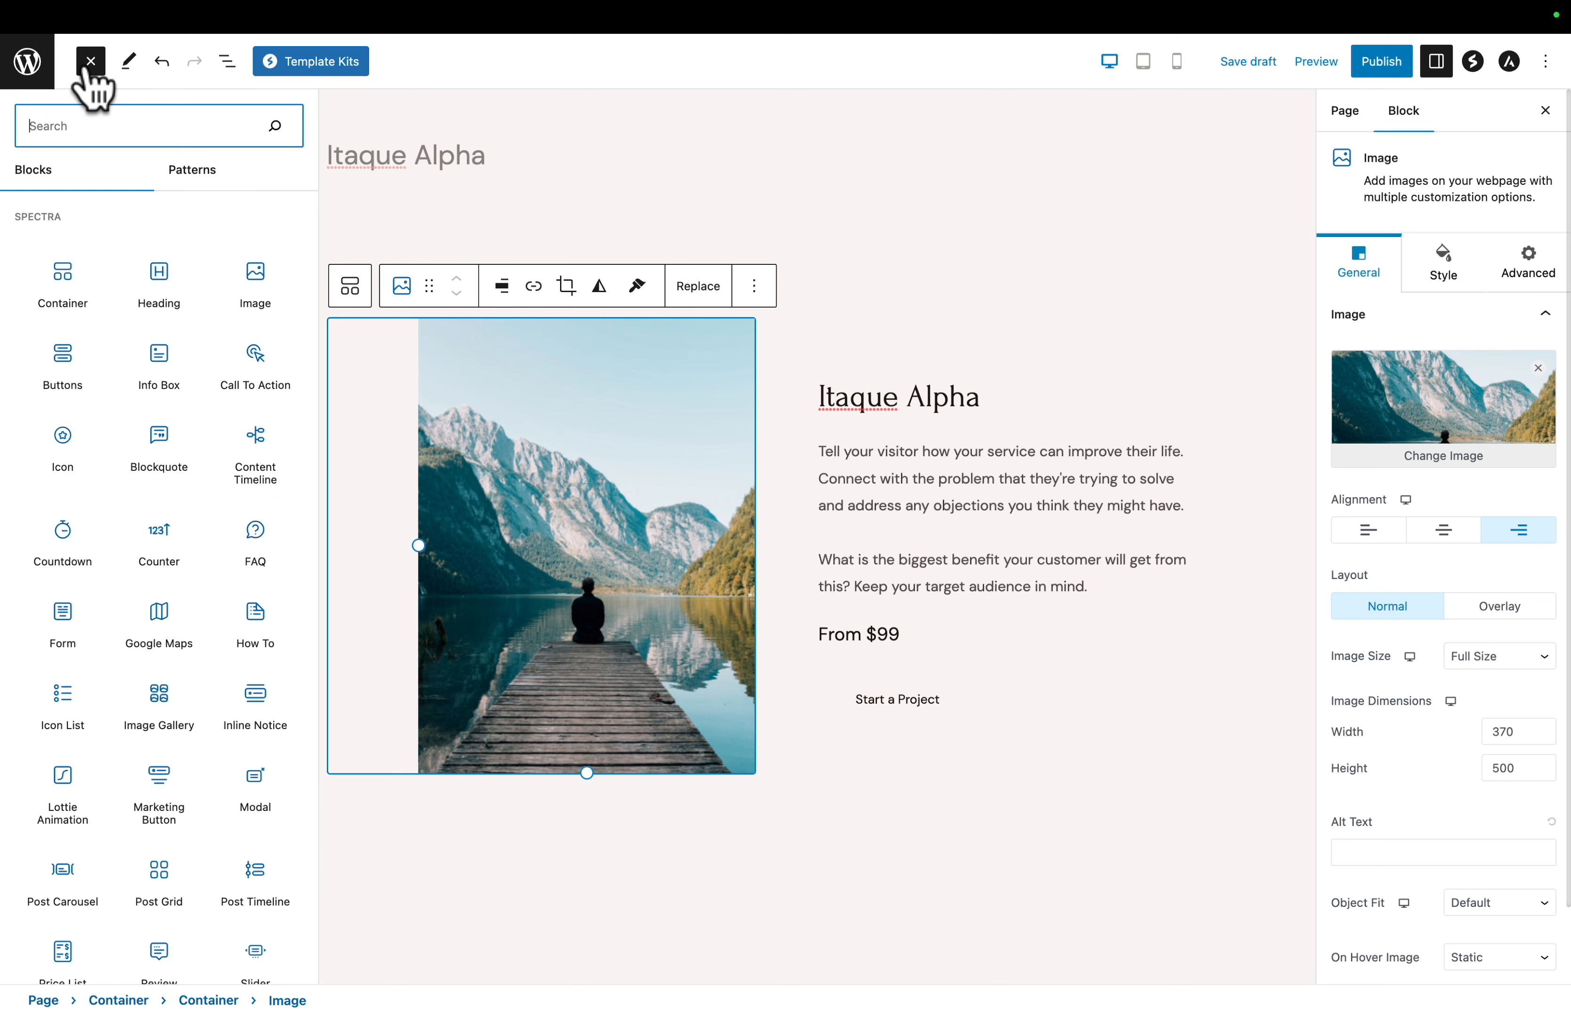
pyautogui.write('gall')
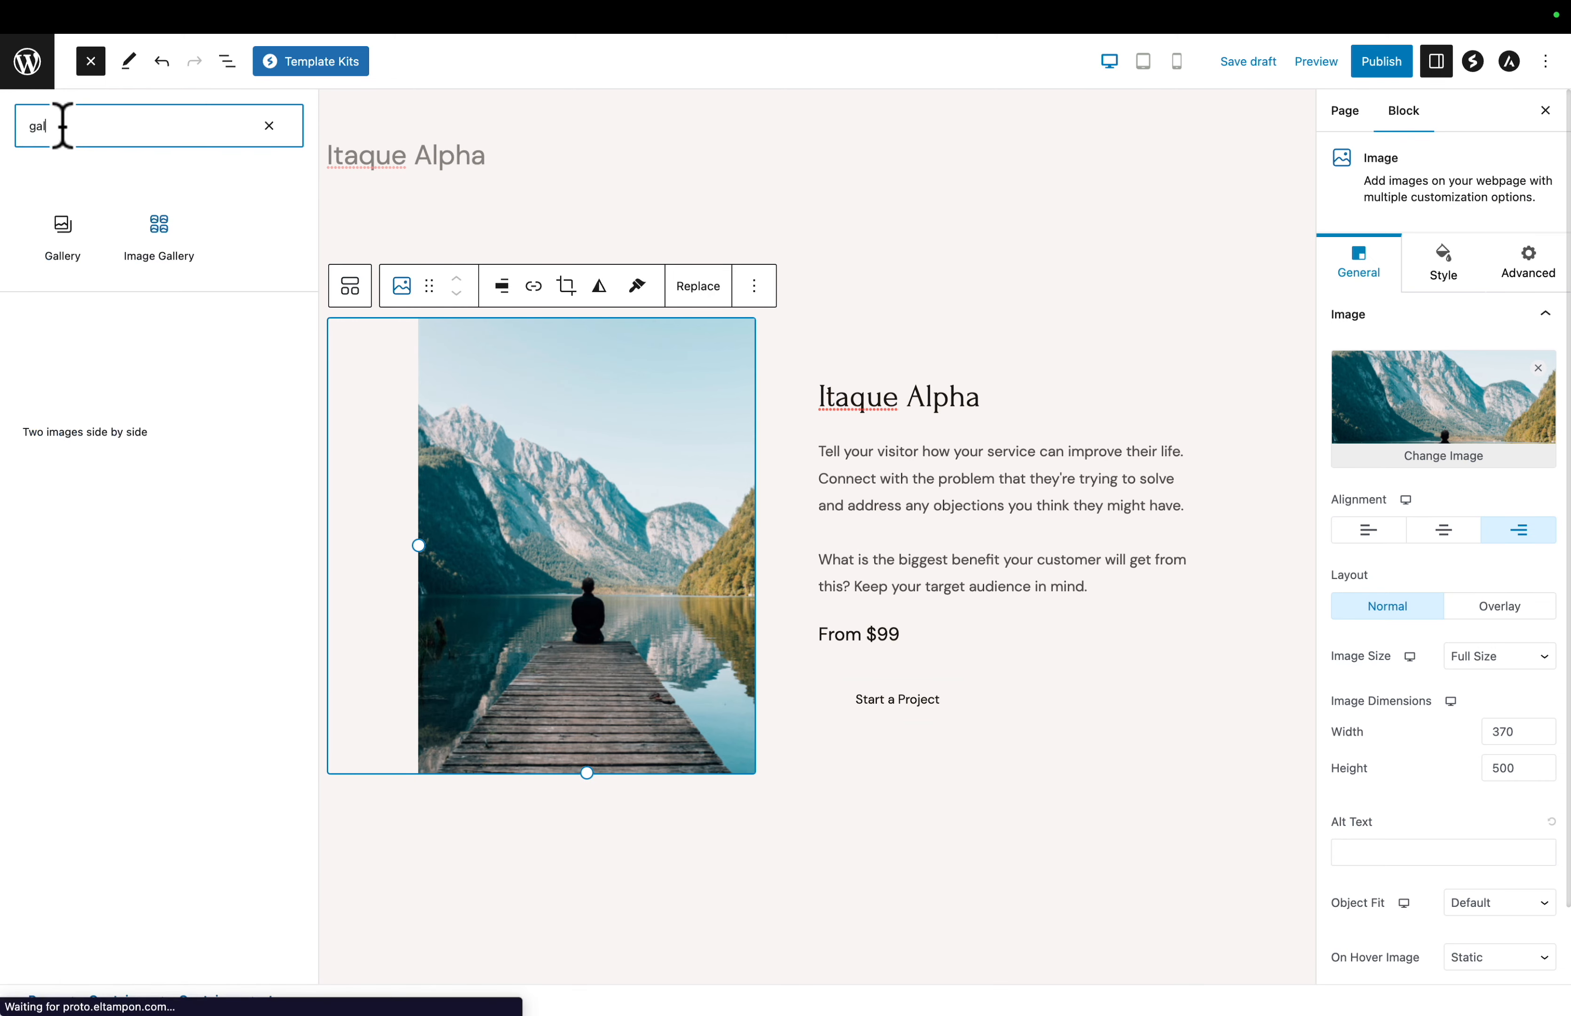
pyautogui.moveTo(161, 241)
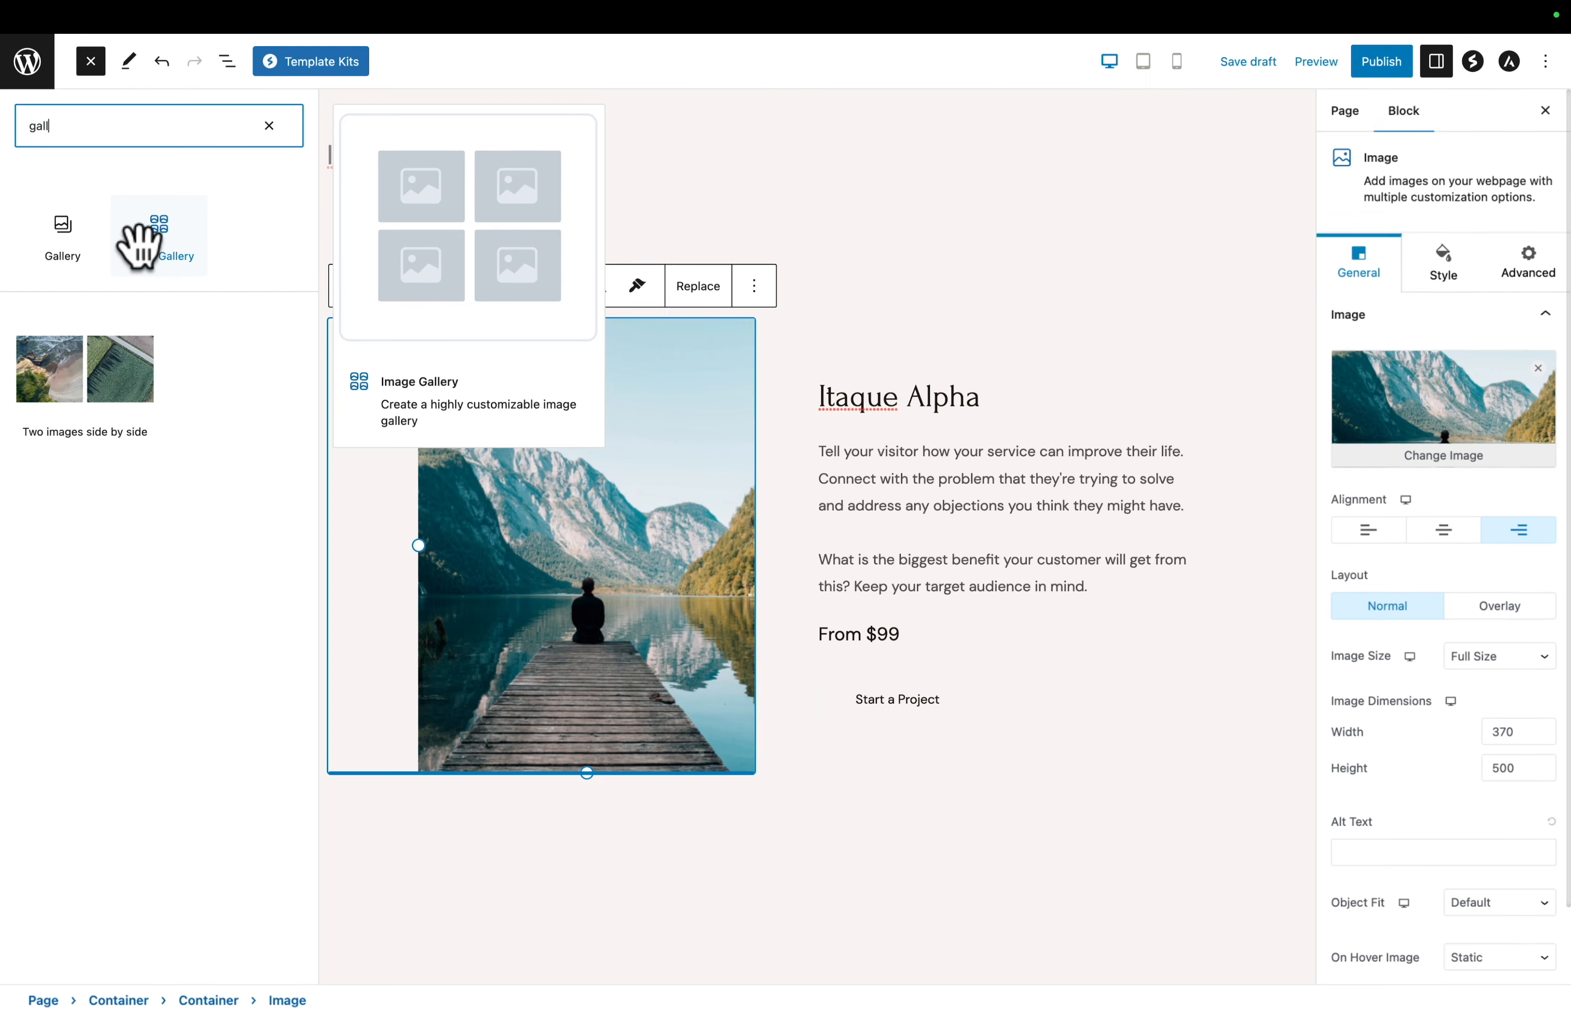
pyautogui.click(138, 247)
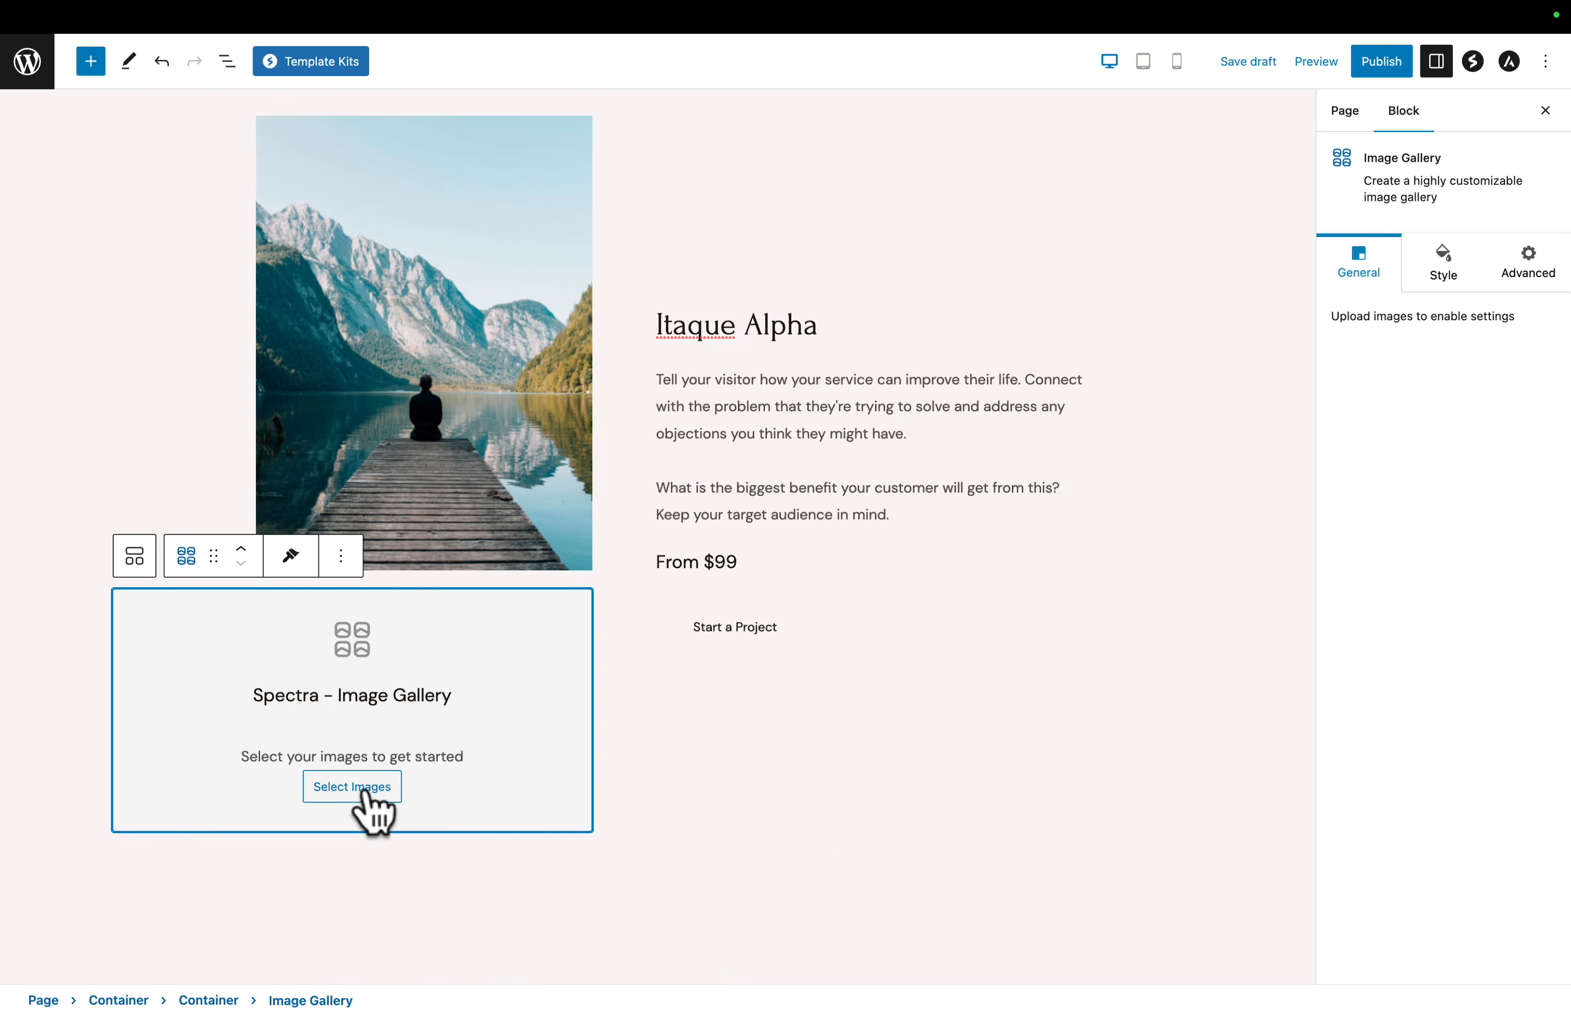
# - Fill the gallery with the watermarked ape photo product-01-watermark.webp from the media library
pyautogui.click(368, 792)
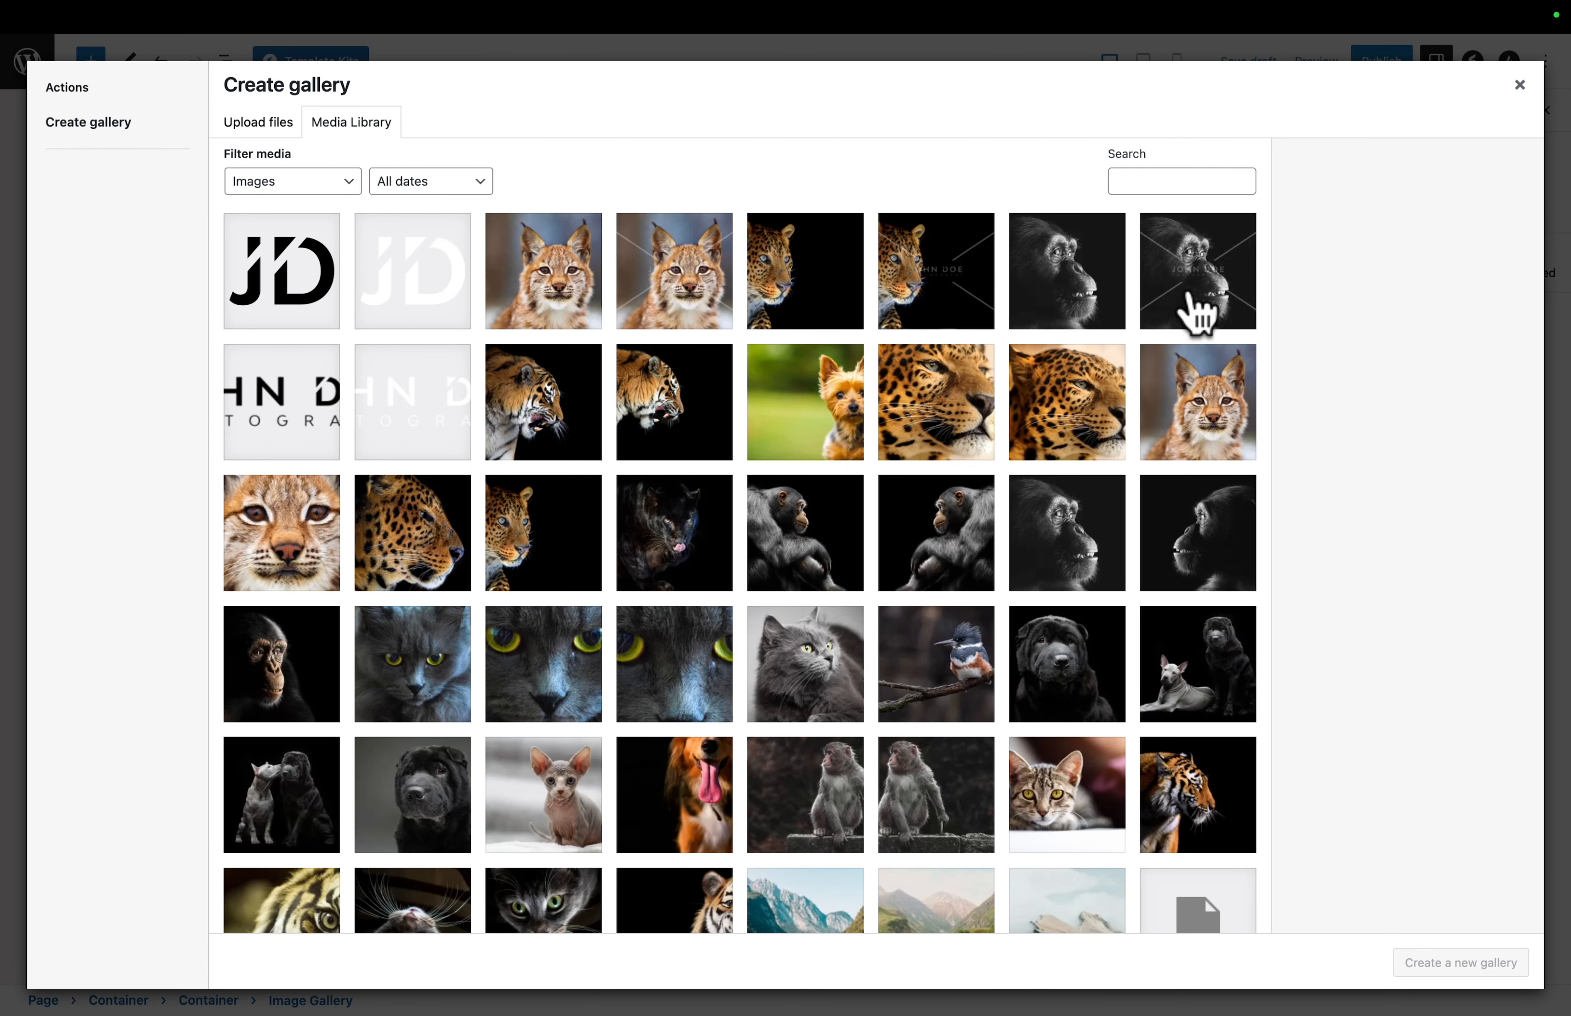
pyautogui.click(1198, 303)
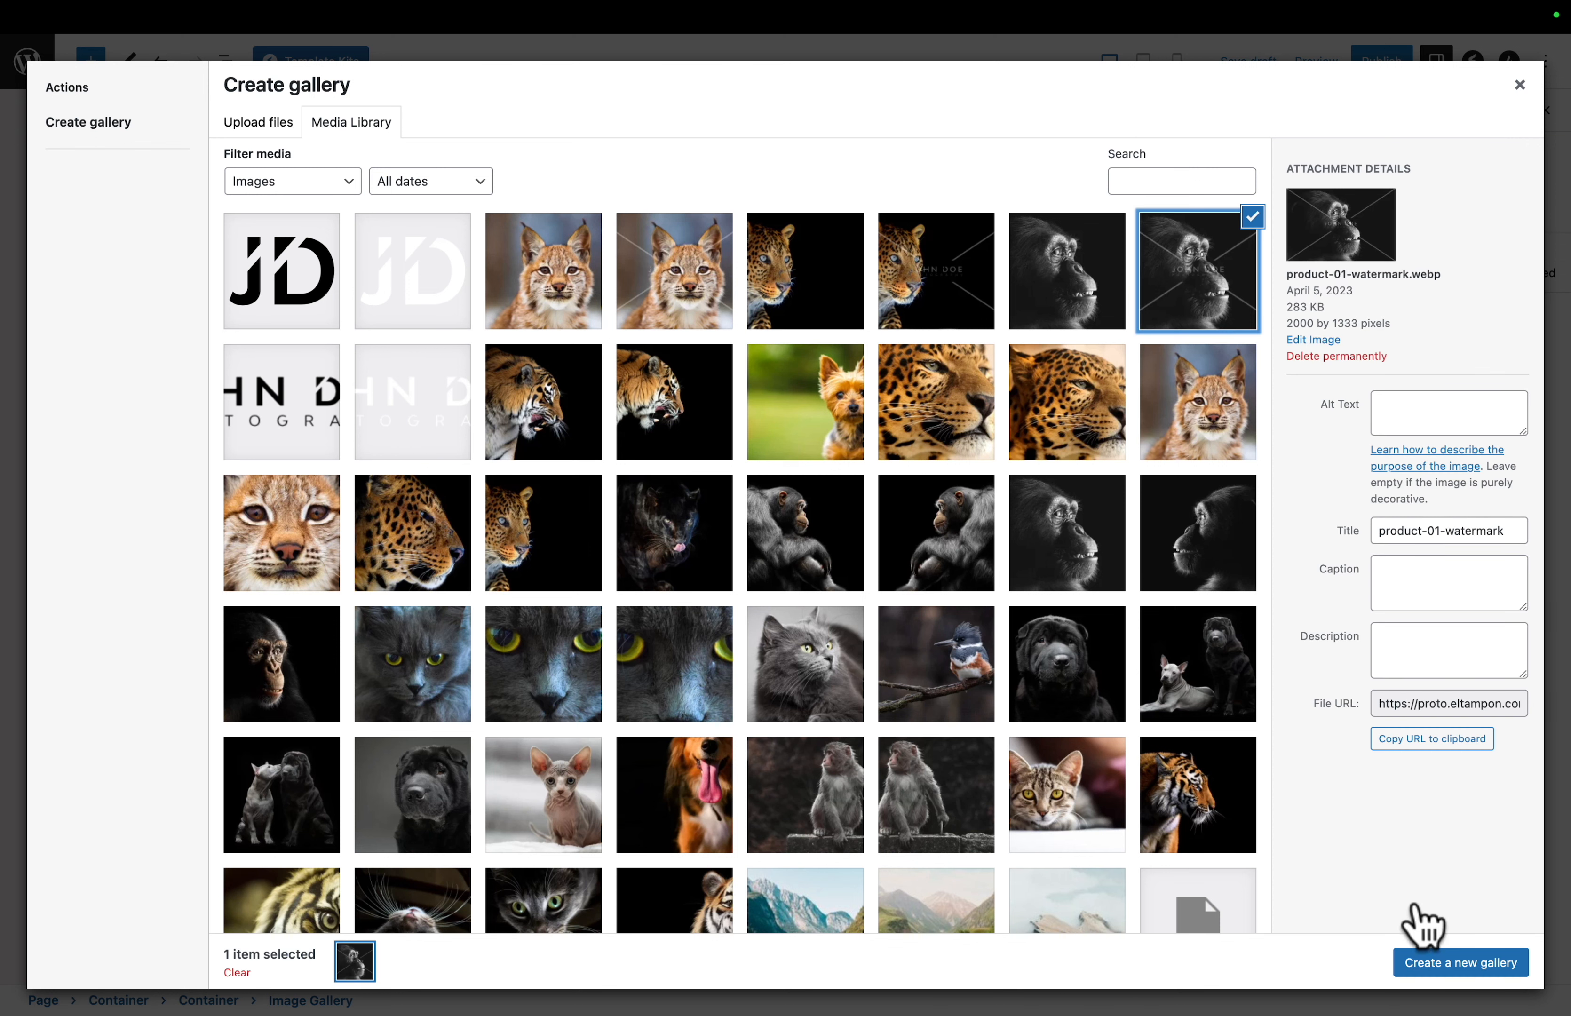
pyautogui.click(1452, 968)
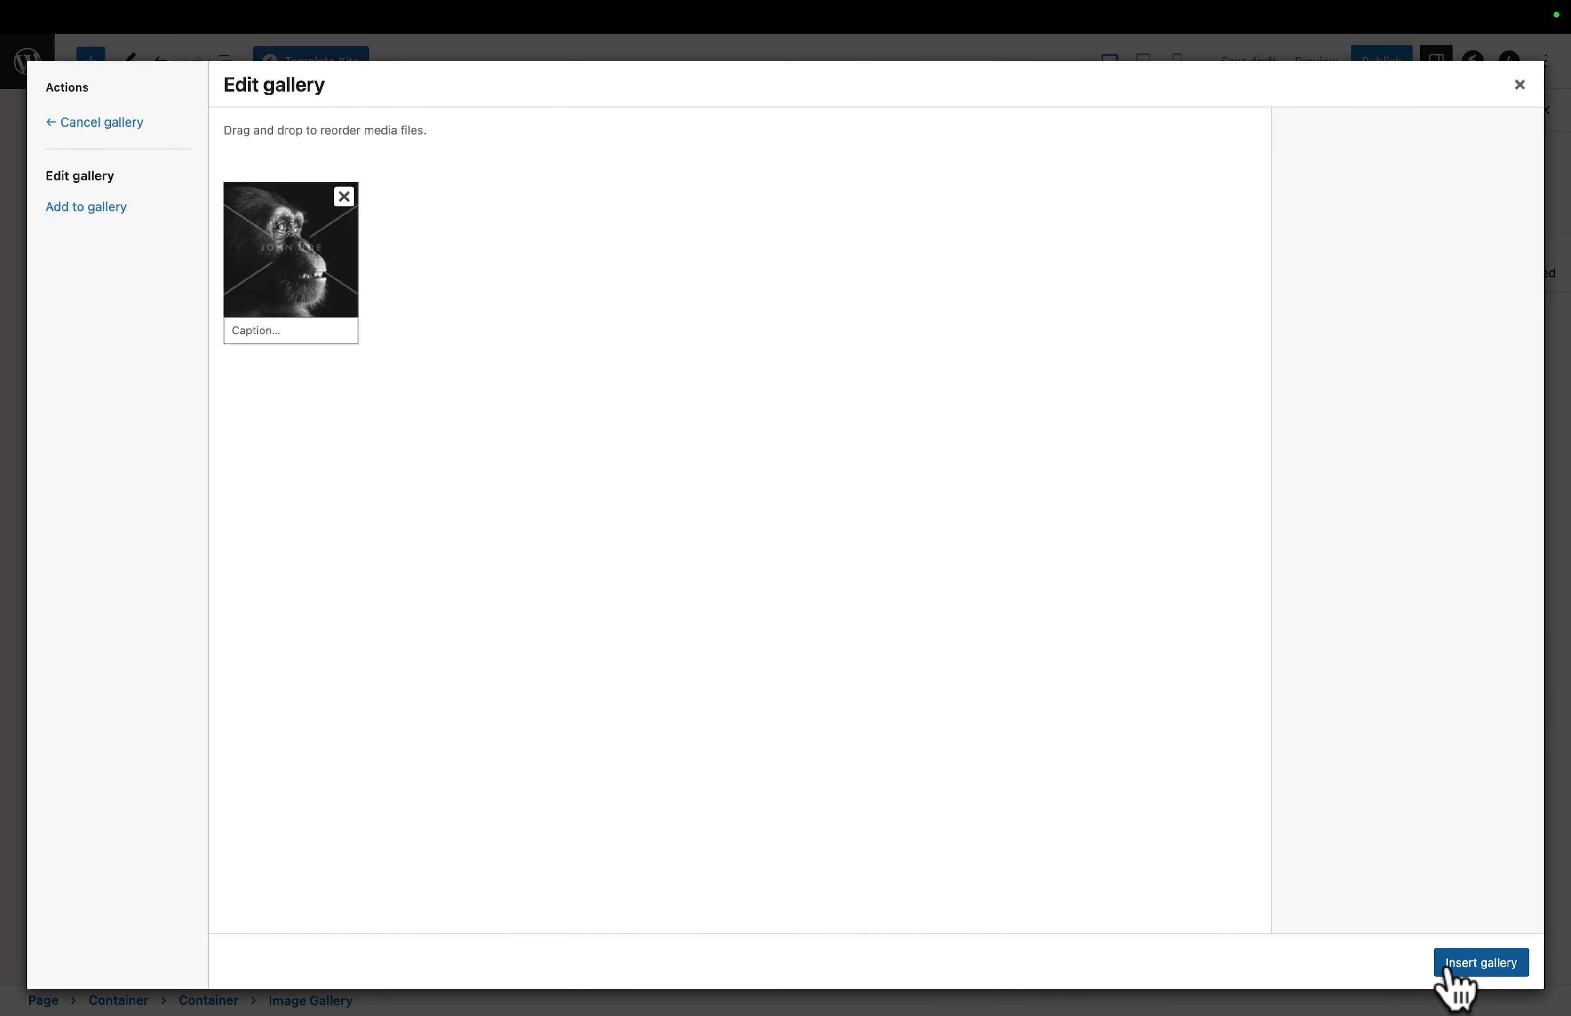
pyautogui.click(1482, 968)
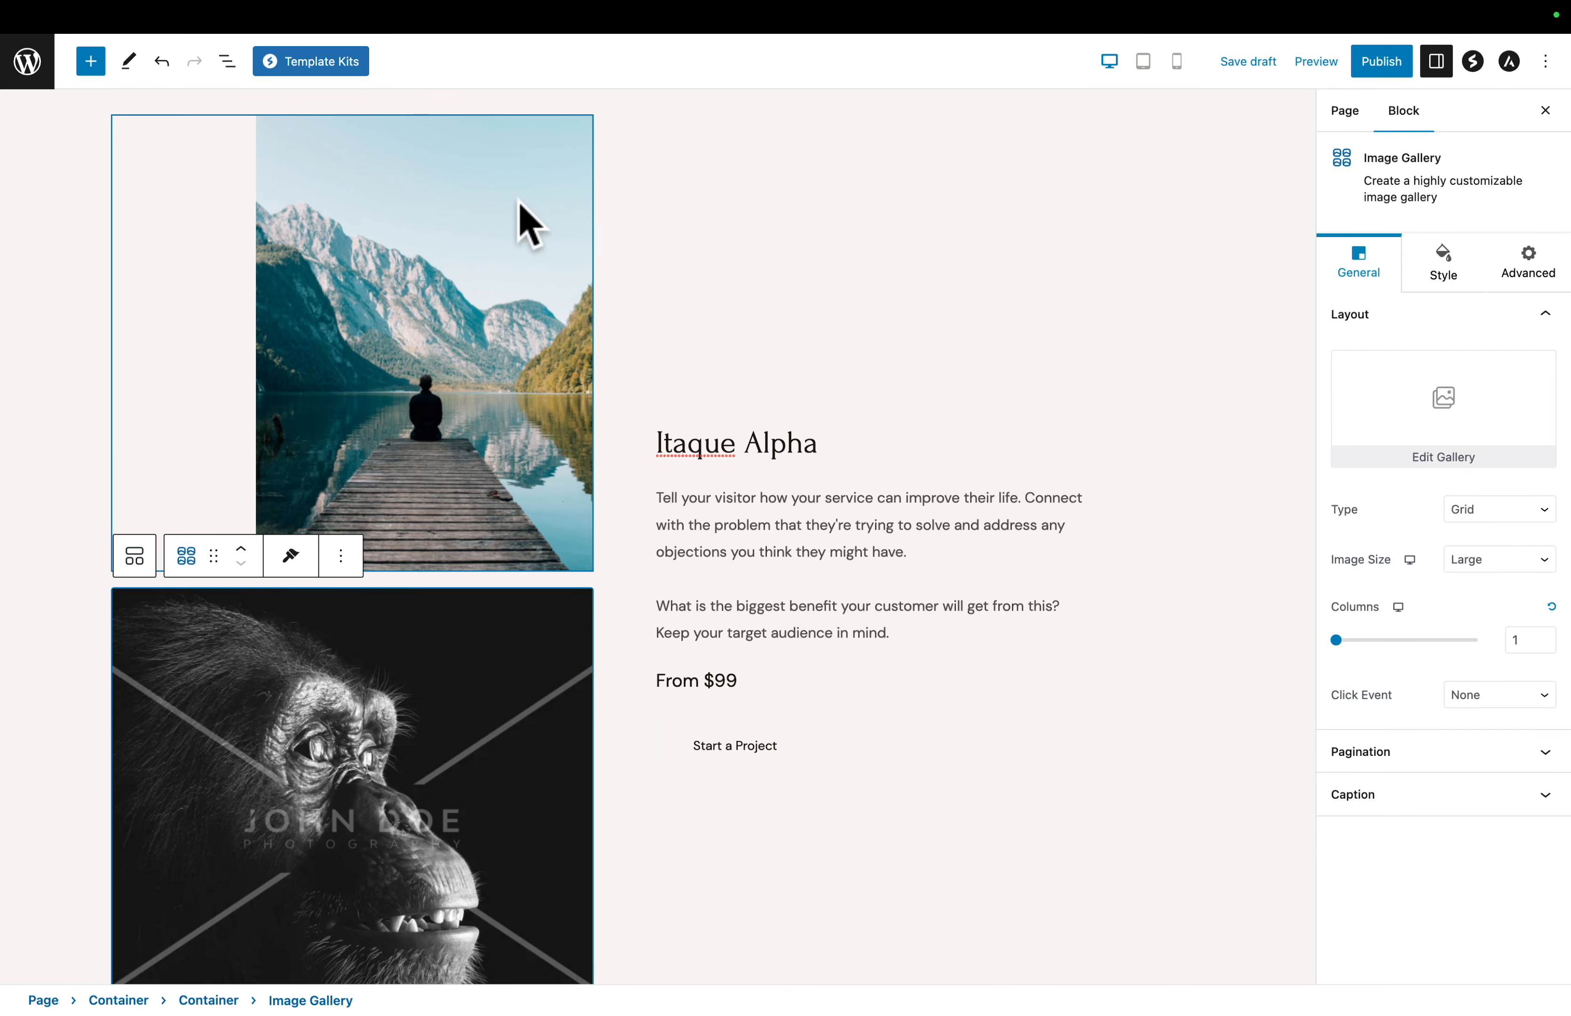
# - Remove the mountain lake image block above the gallery
pyautogui.click(528, 224)
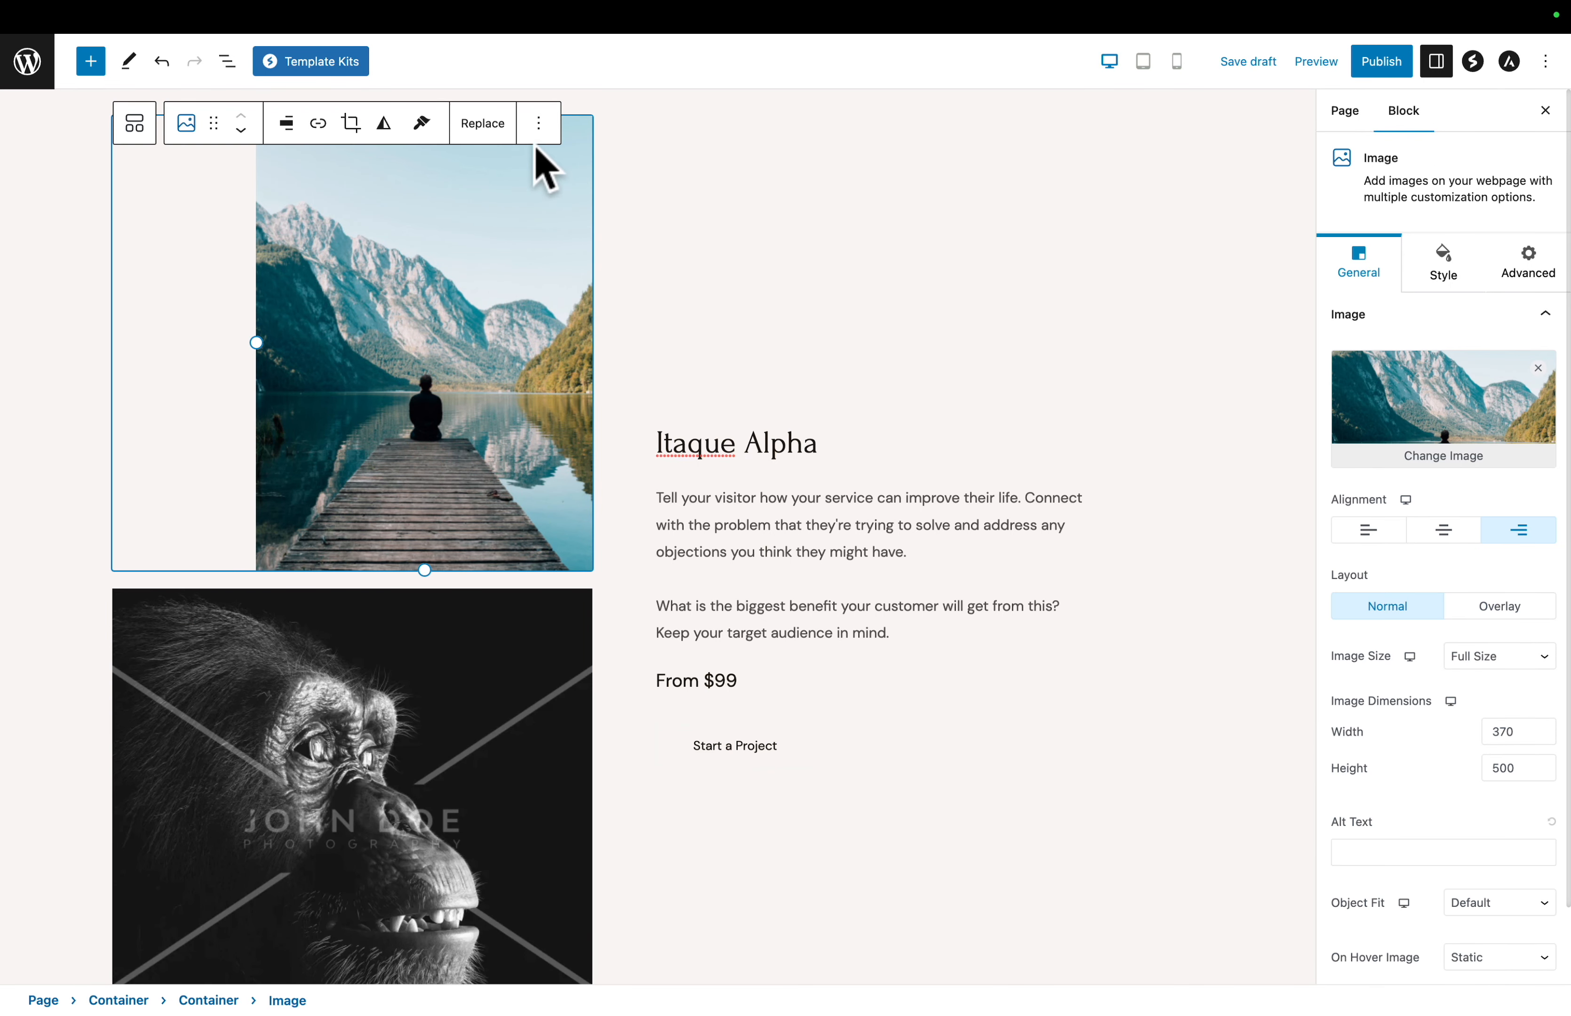
pyautogui.click(539, 123)
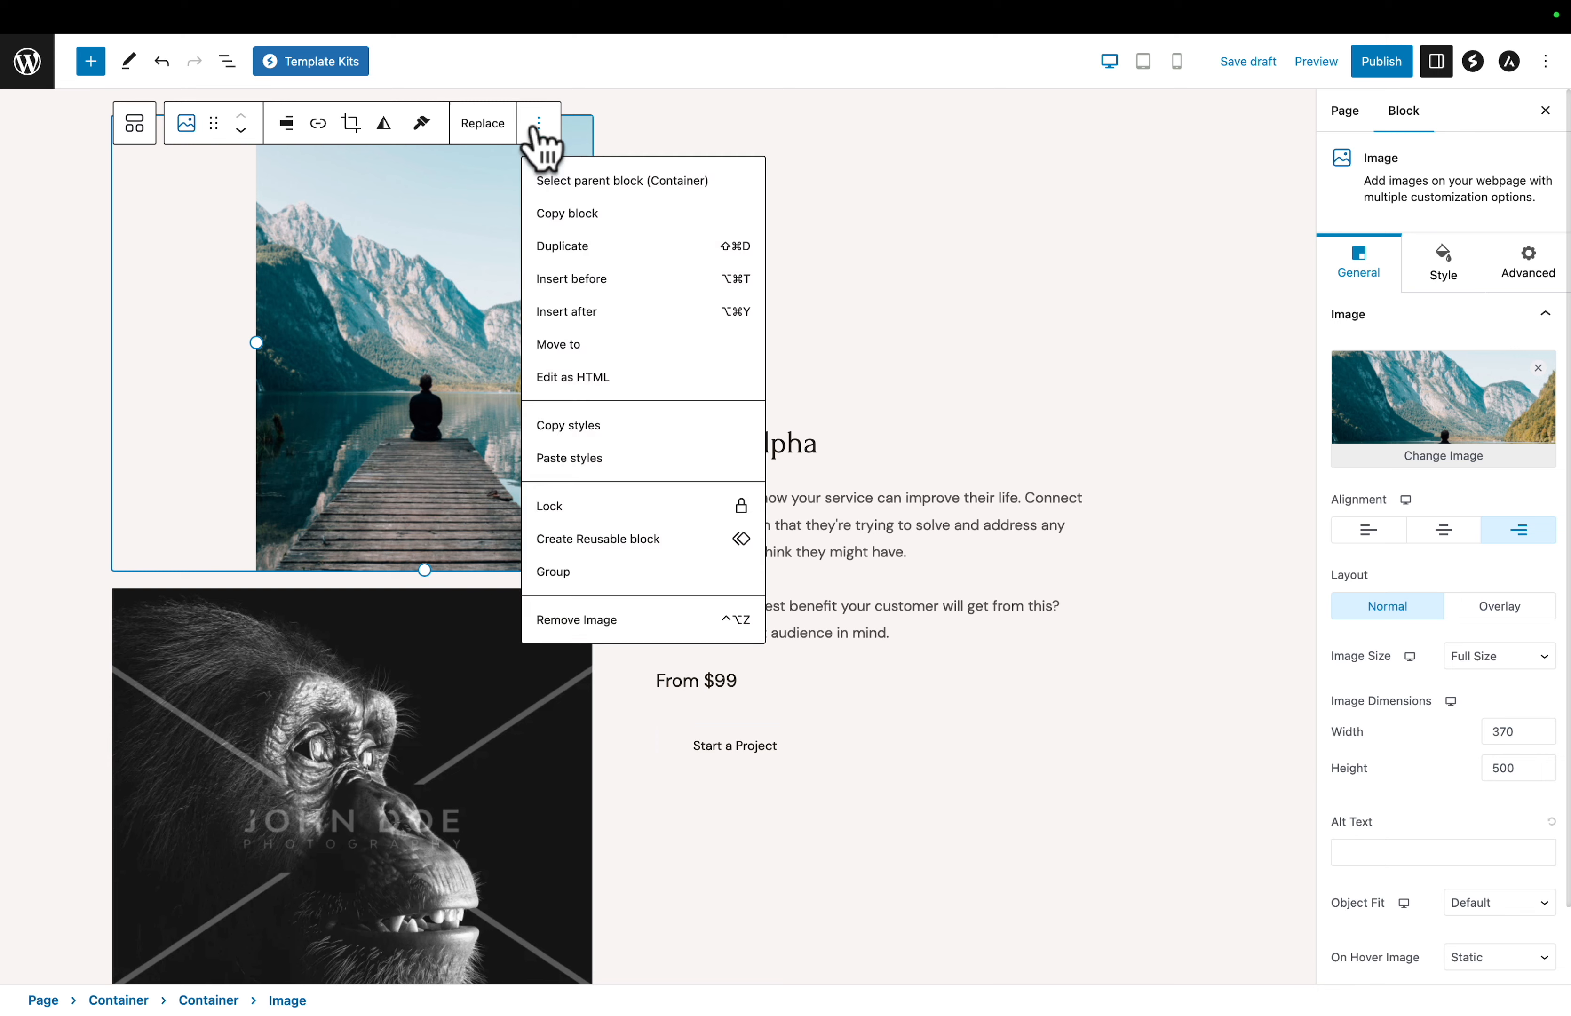
pyautogui.click(571, 620)
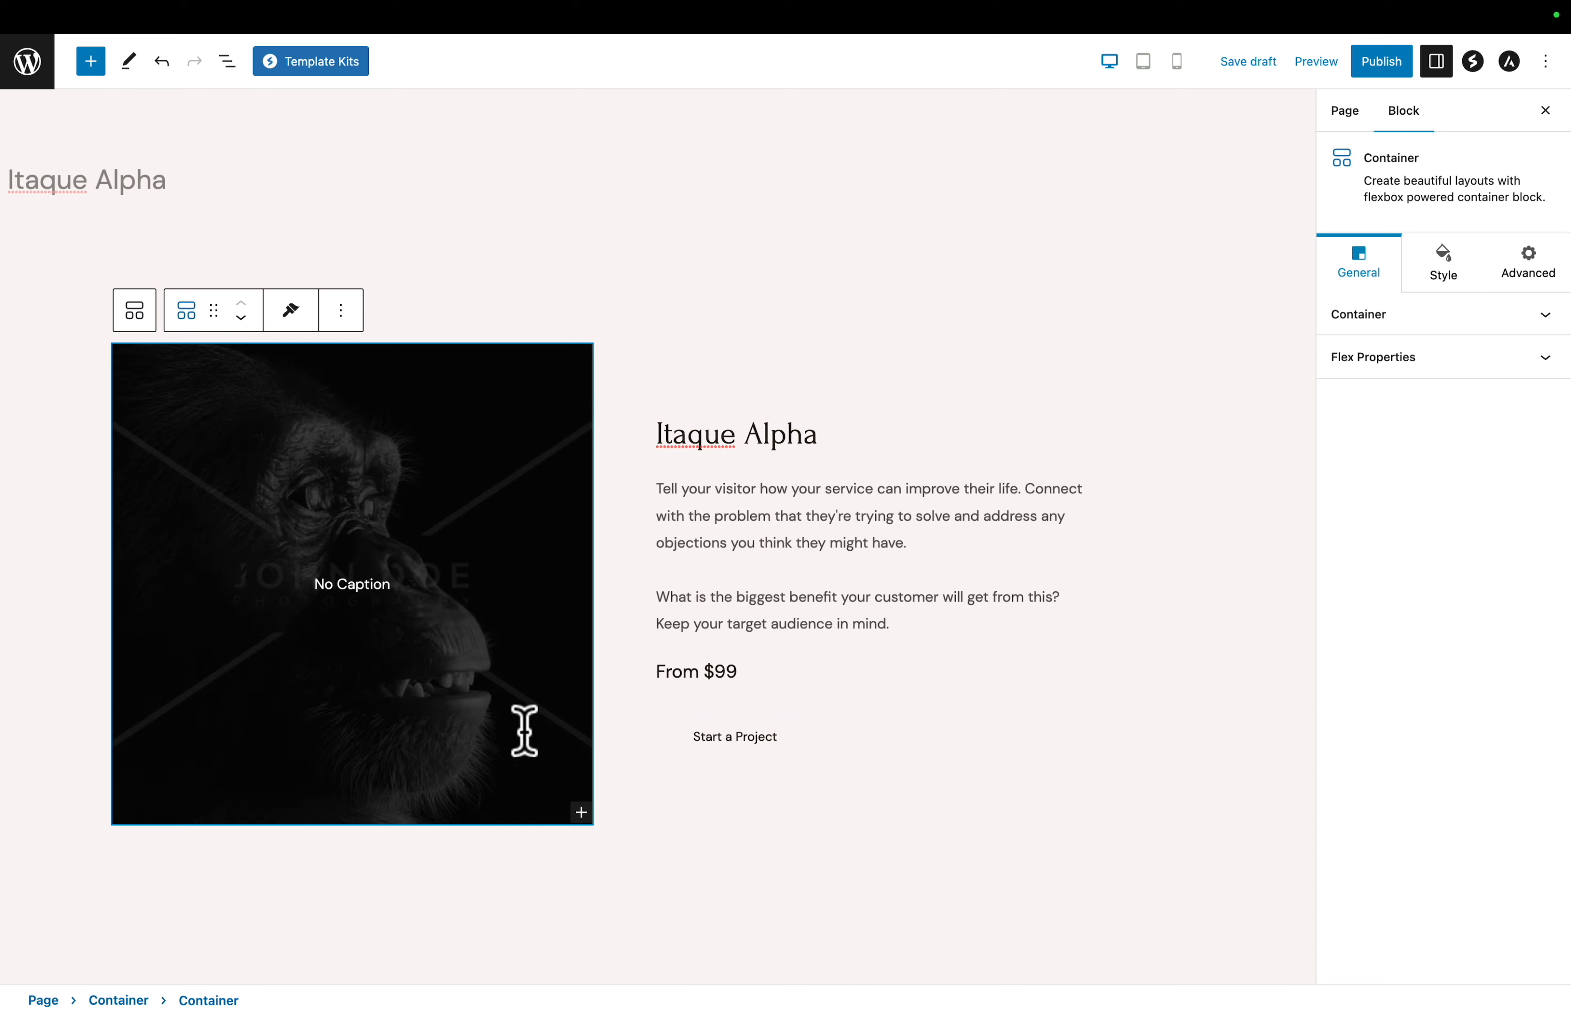
# - Try the Carousel type on the image gallery, set its type to Masonry and turn off captions
pyautogui.click(421, 485)
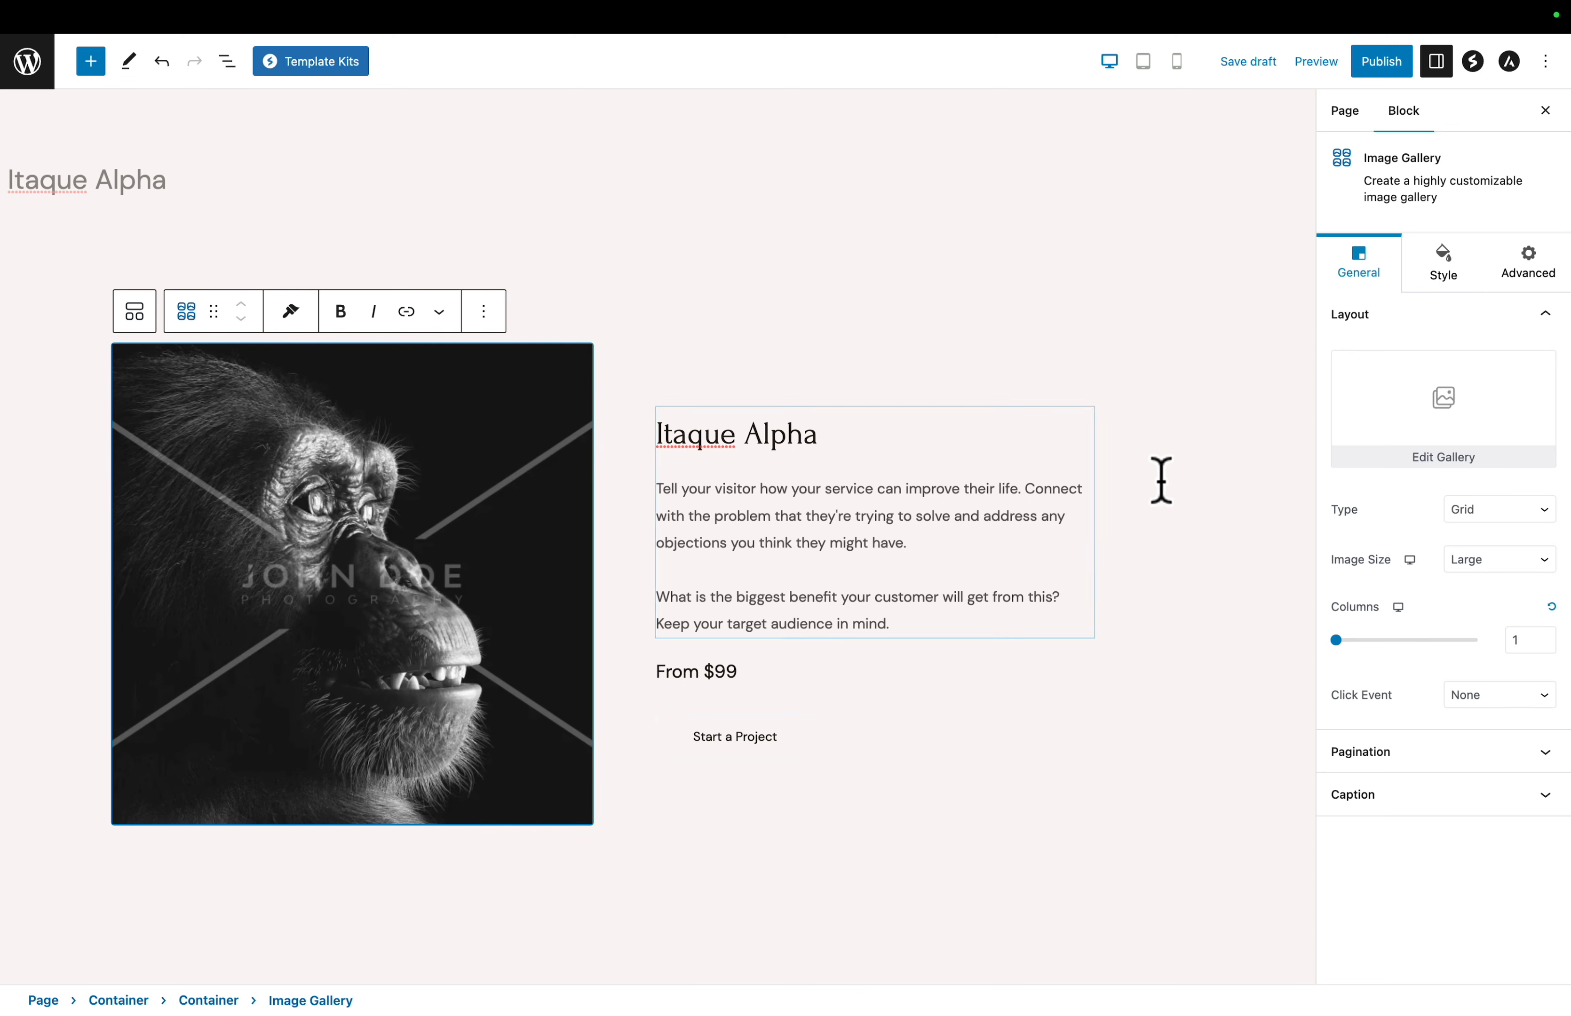
pyautogui.click(1485, 512)
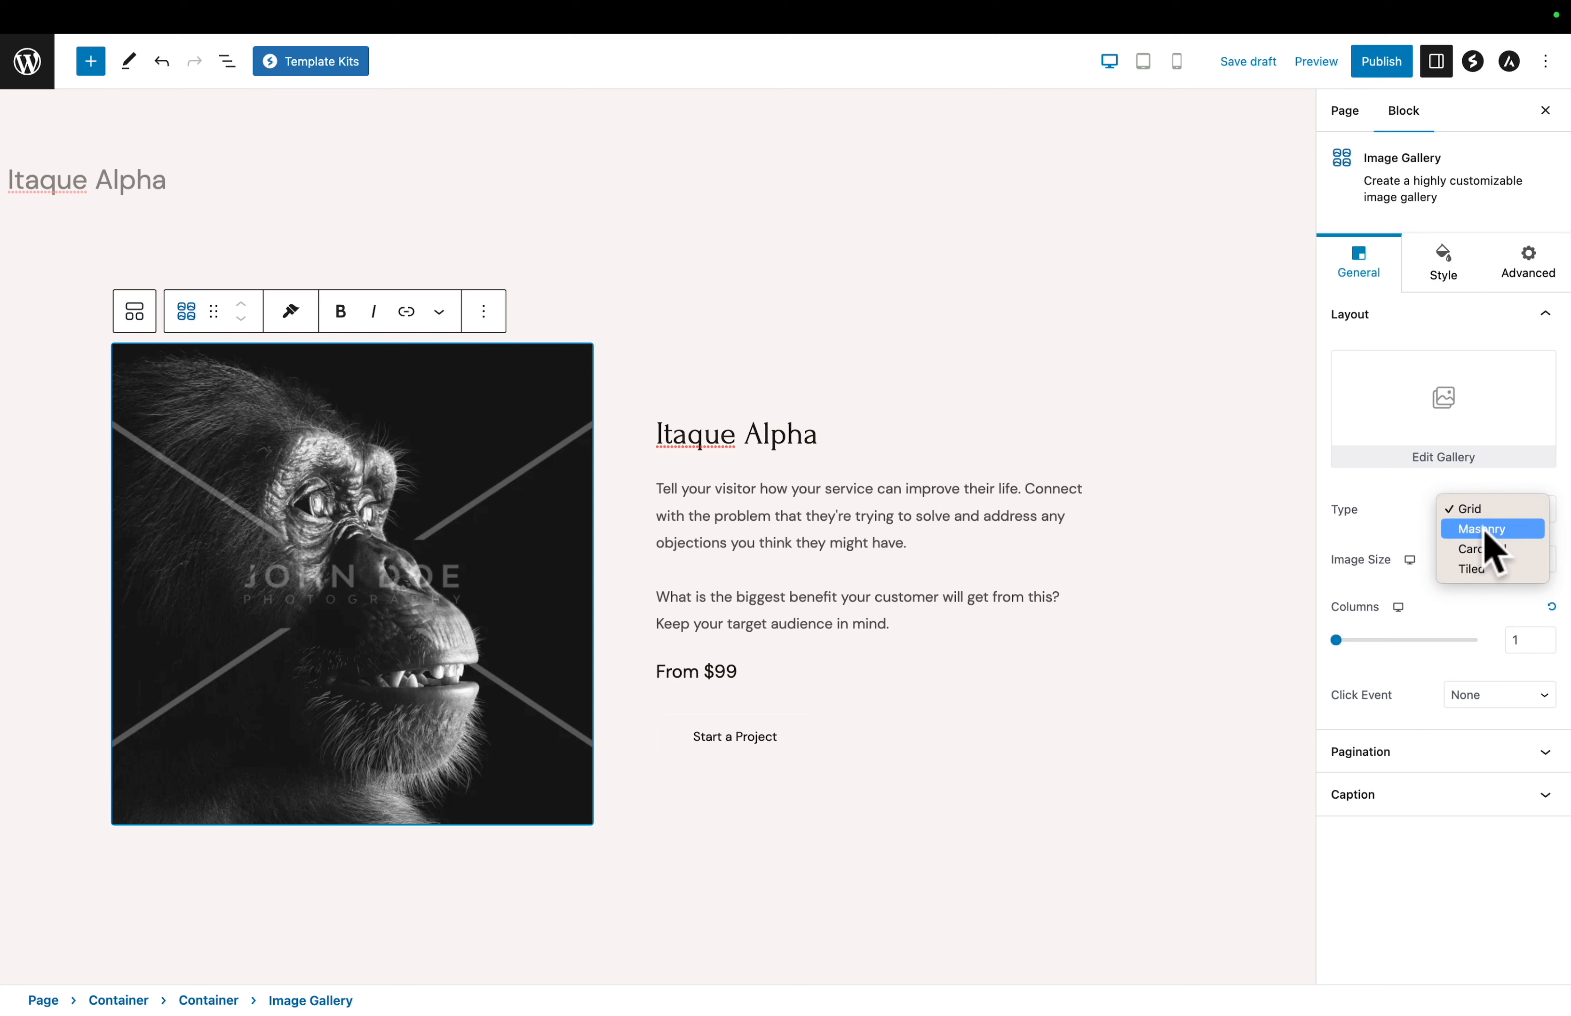
pyautogui.click(1486, 549)
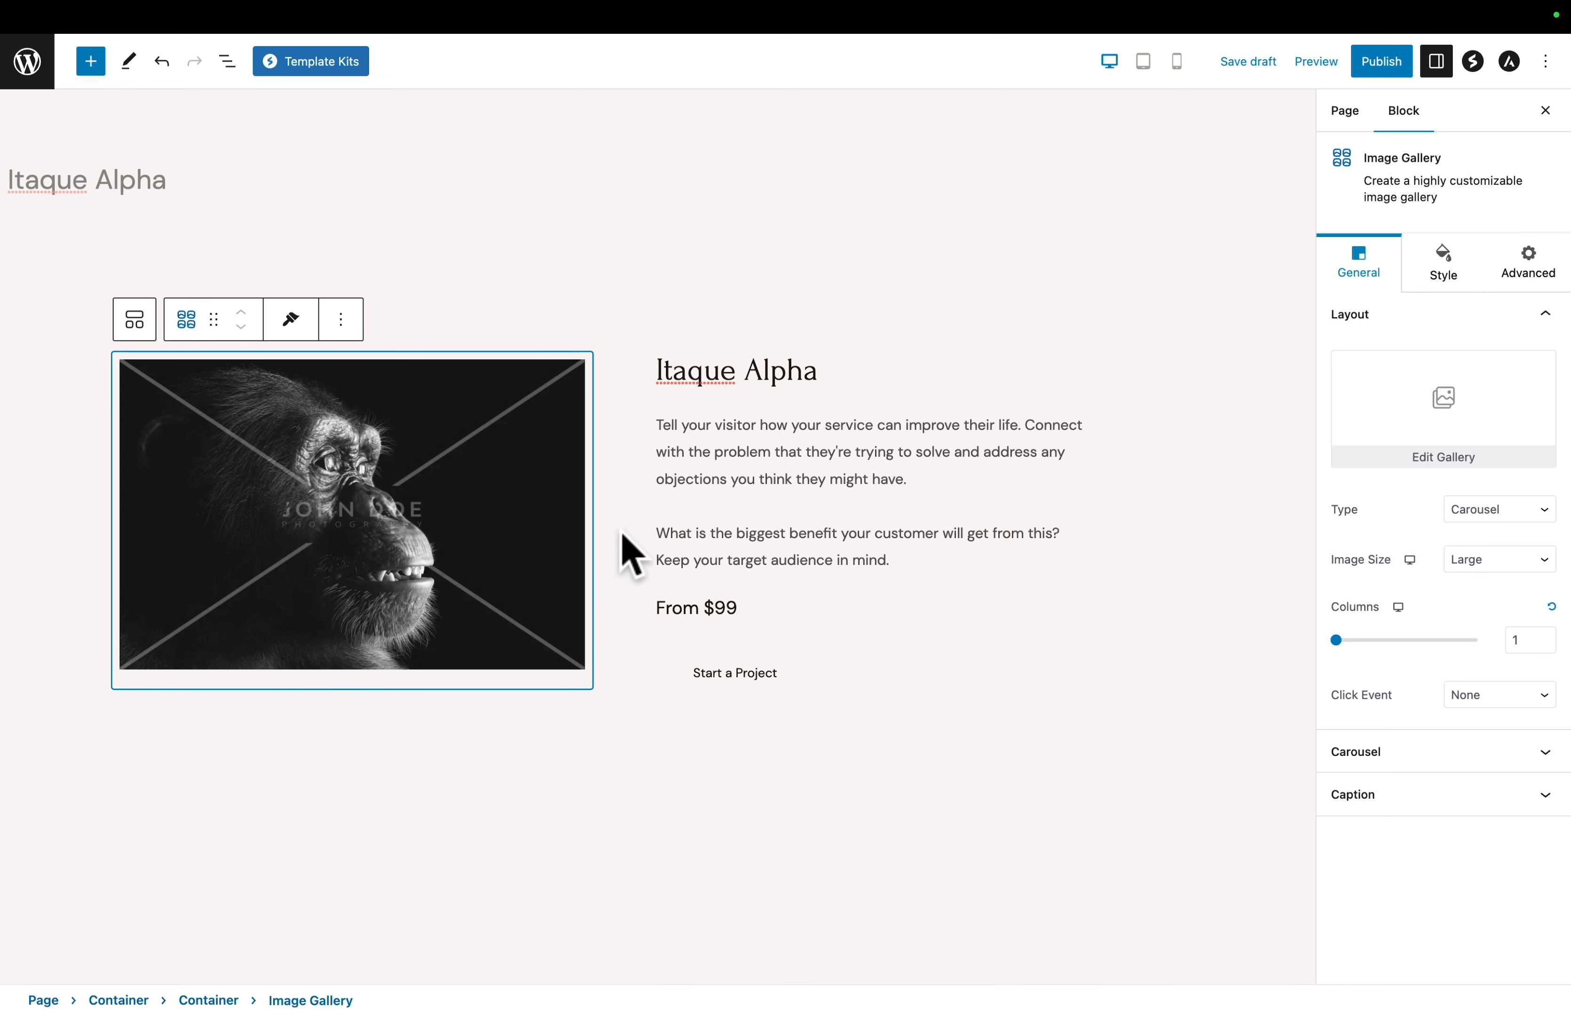
pyautogui.click(1474, 516)
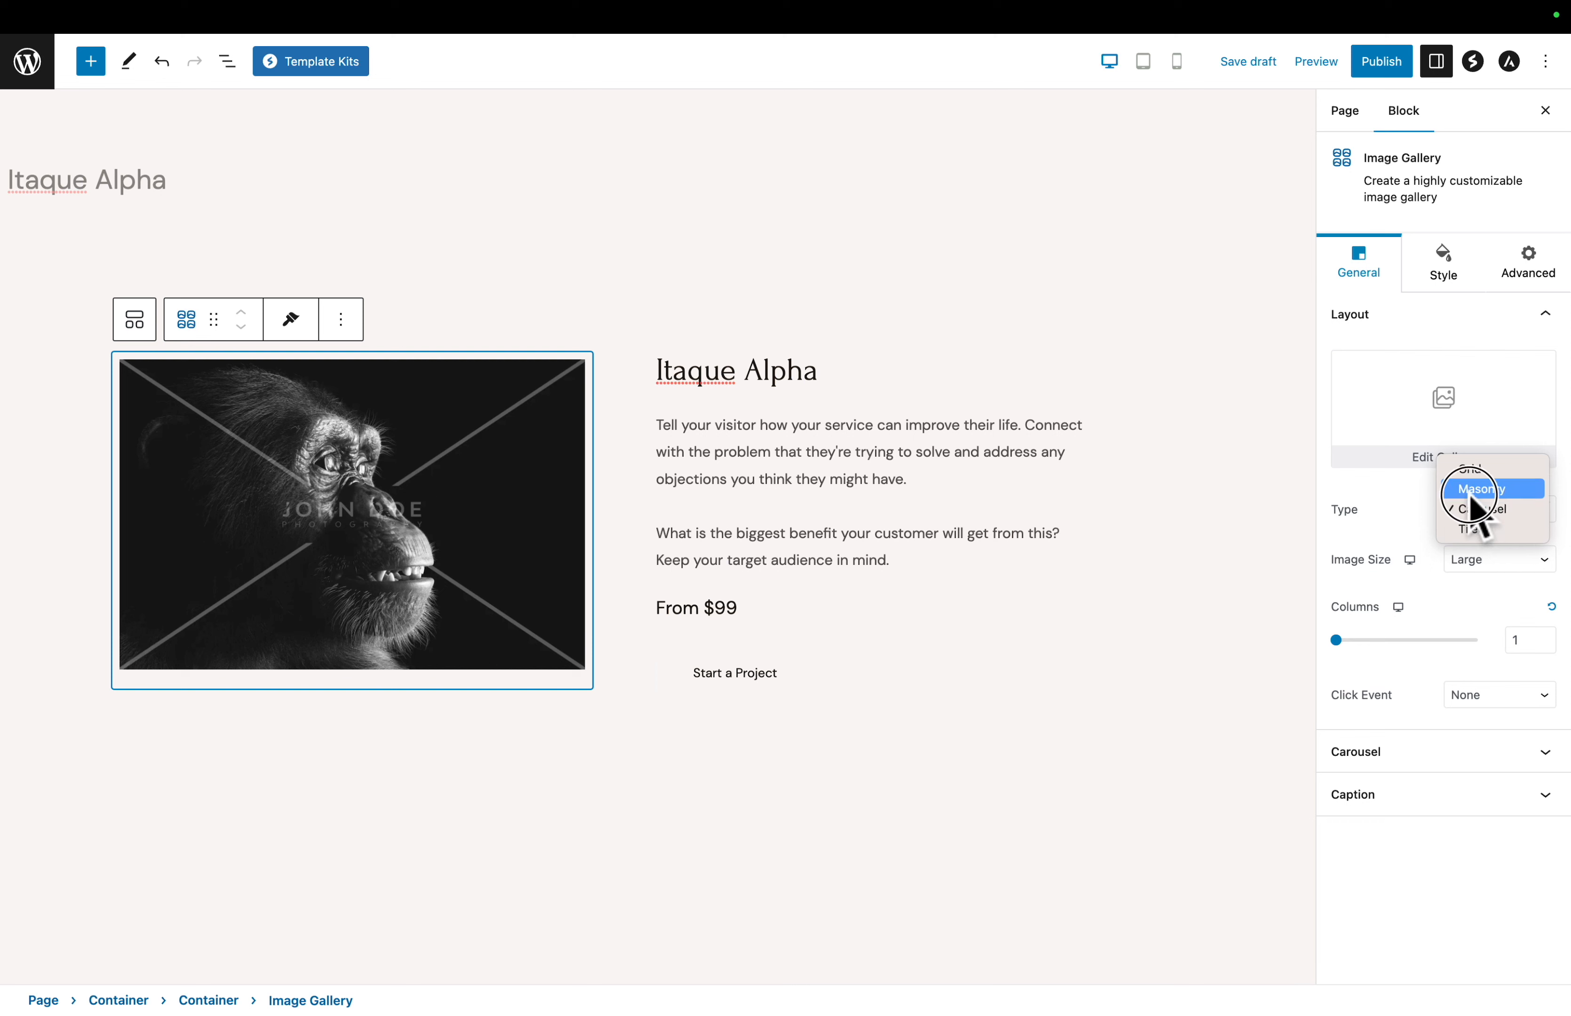
pyautogui.click(1479, 488)
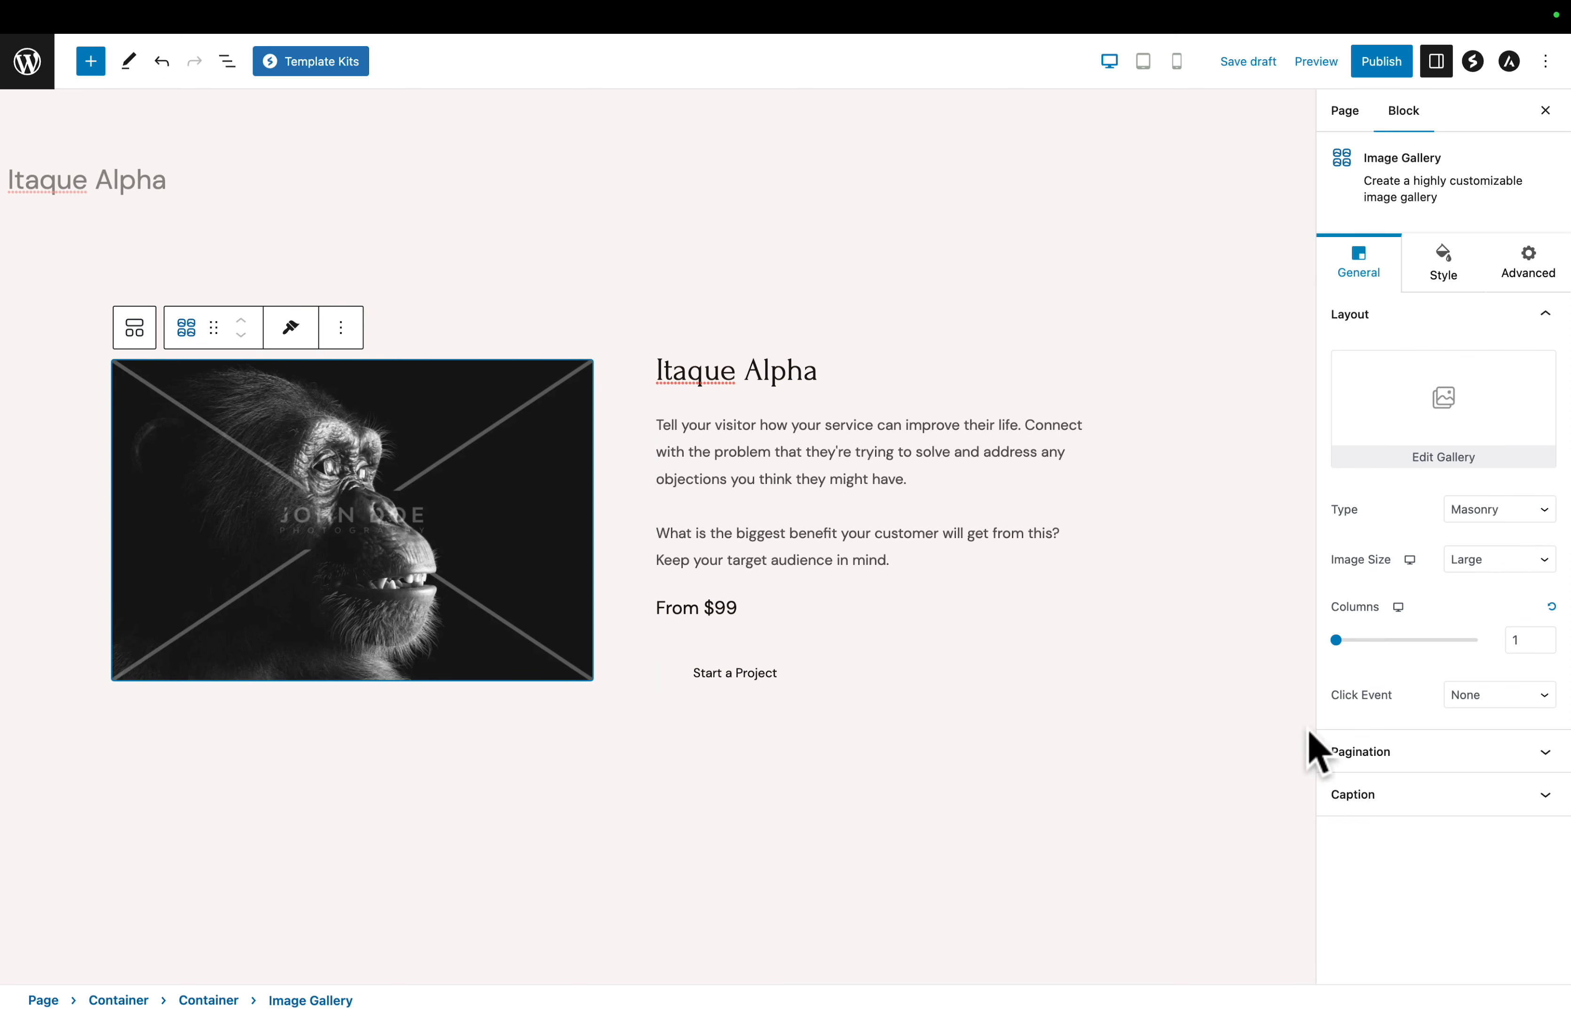
pyautogui.click(1416, 797)
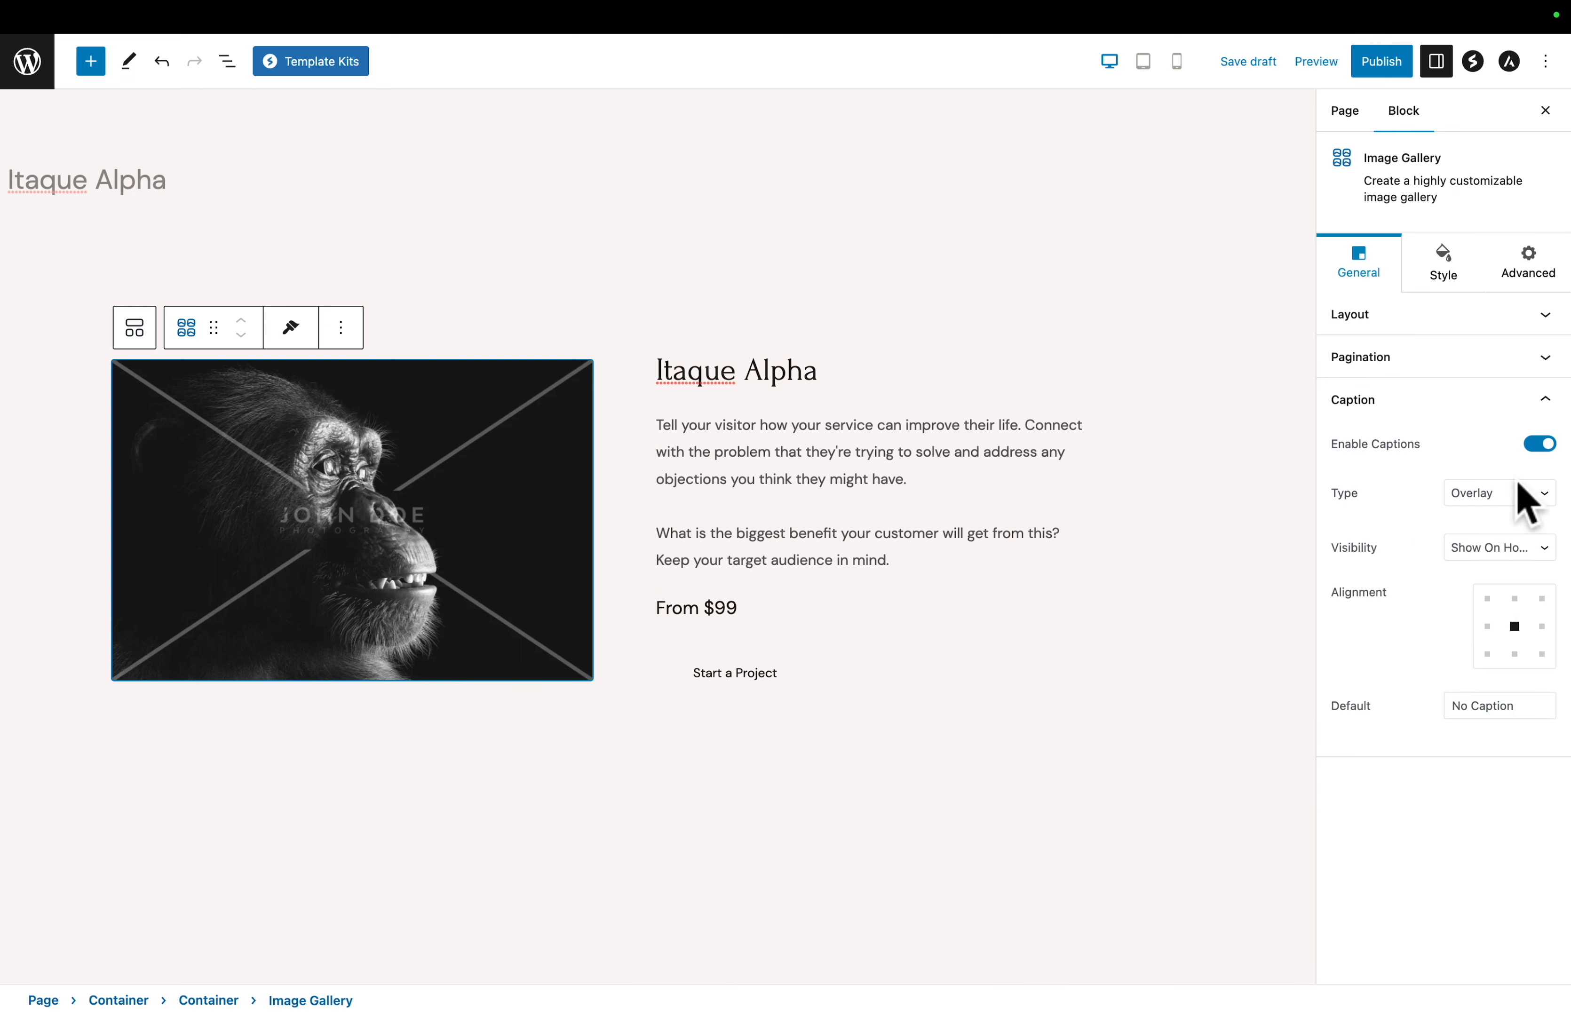
pyautogui.click(1540, 445)
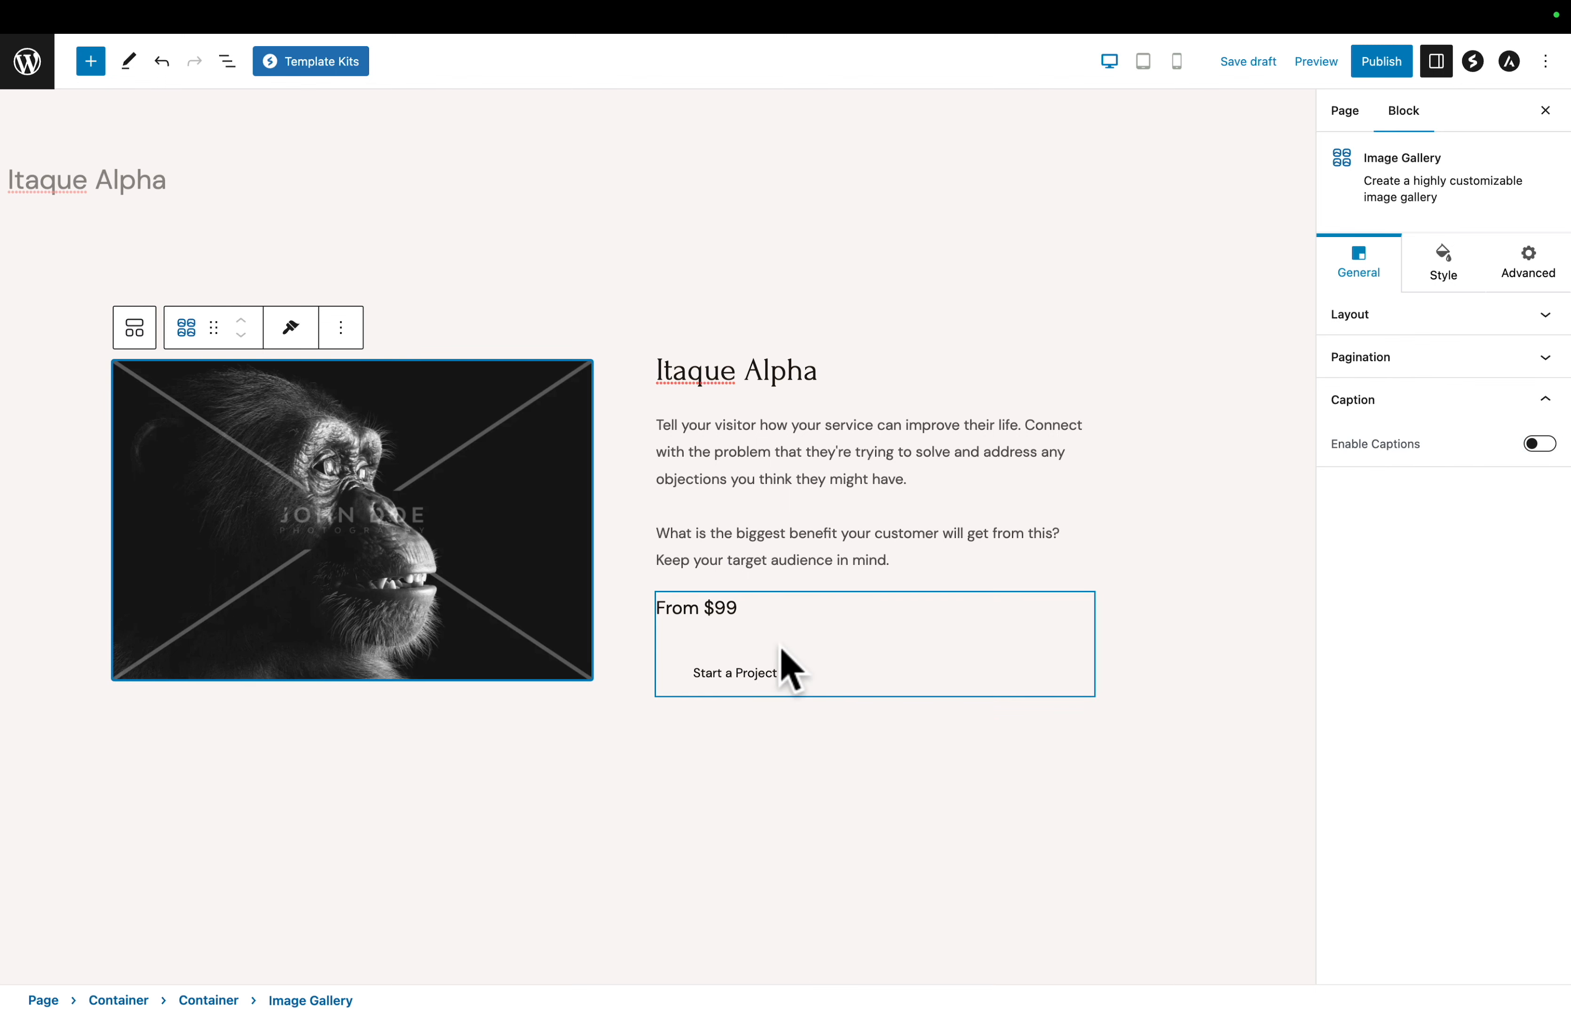
# - Change the Start a Project button text in the price info box to Buy Now and publish the page
pyautogui.click(843, 657)
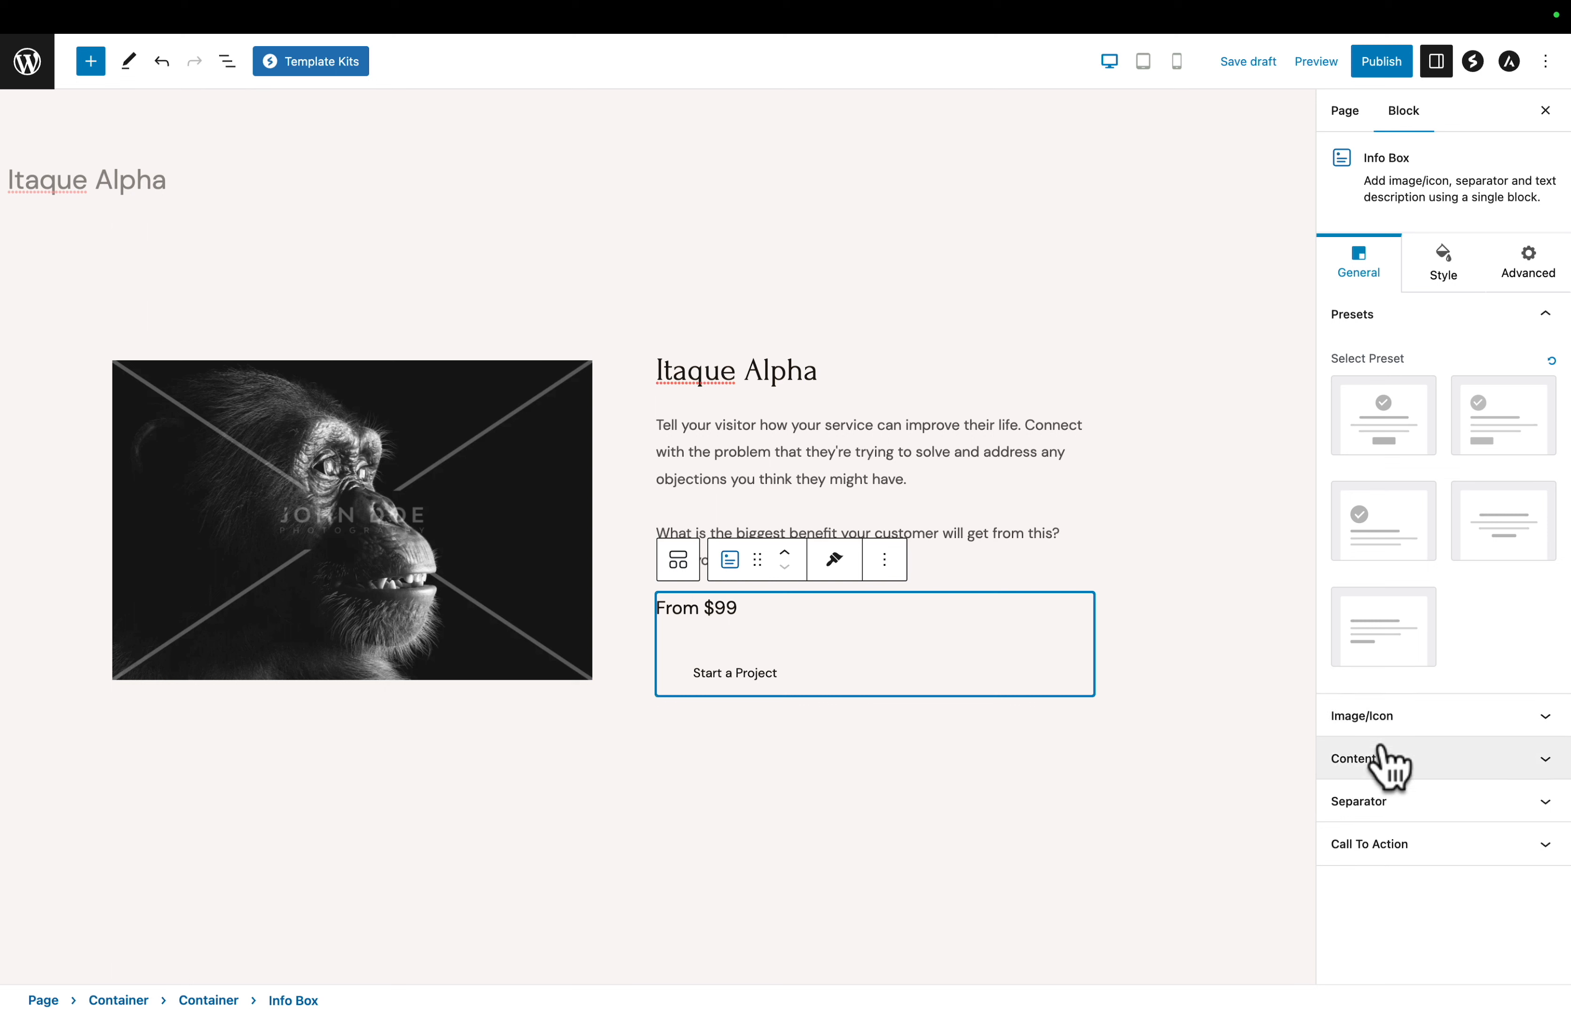
pyautogui.click(1389, 845)
pyautogui.scroll(-4, 1398, 866)
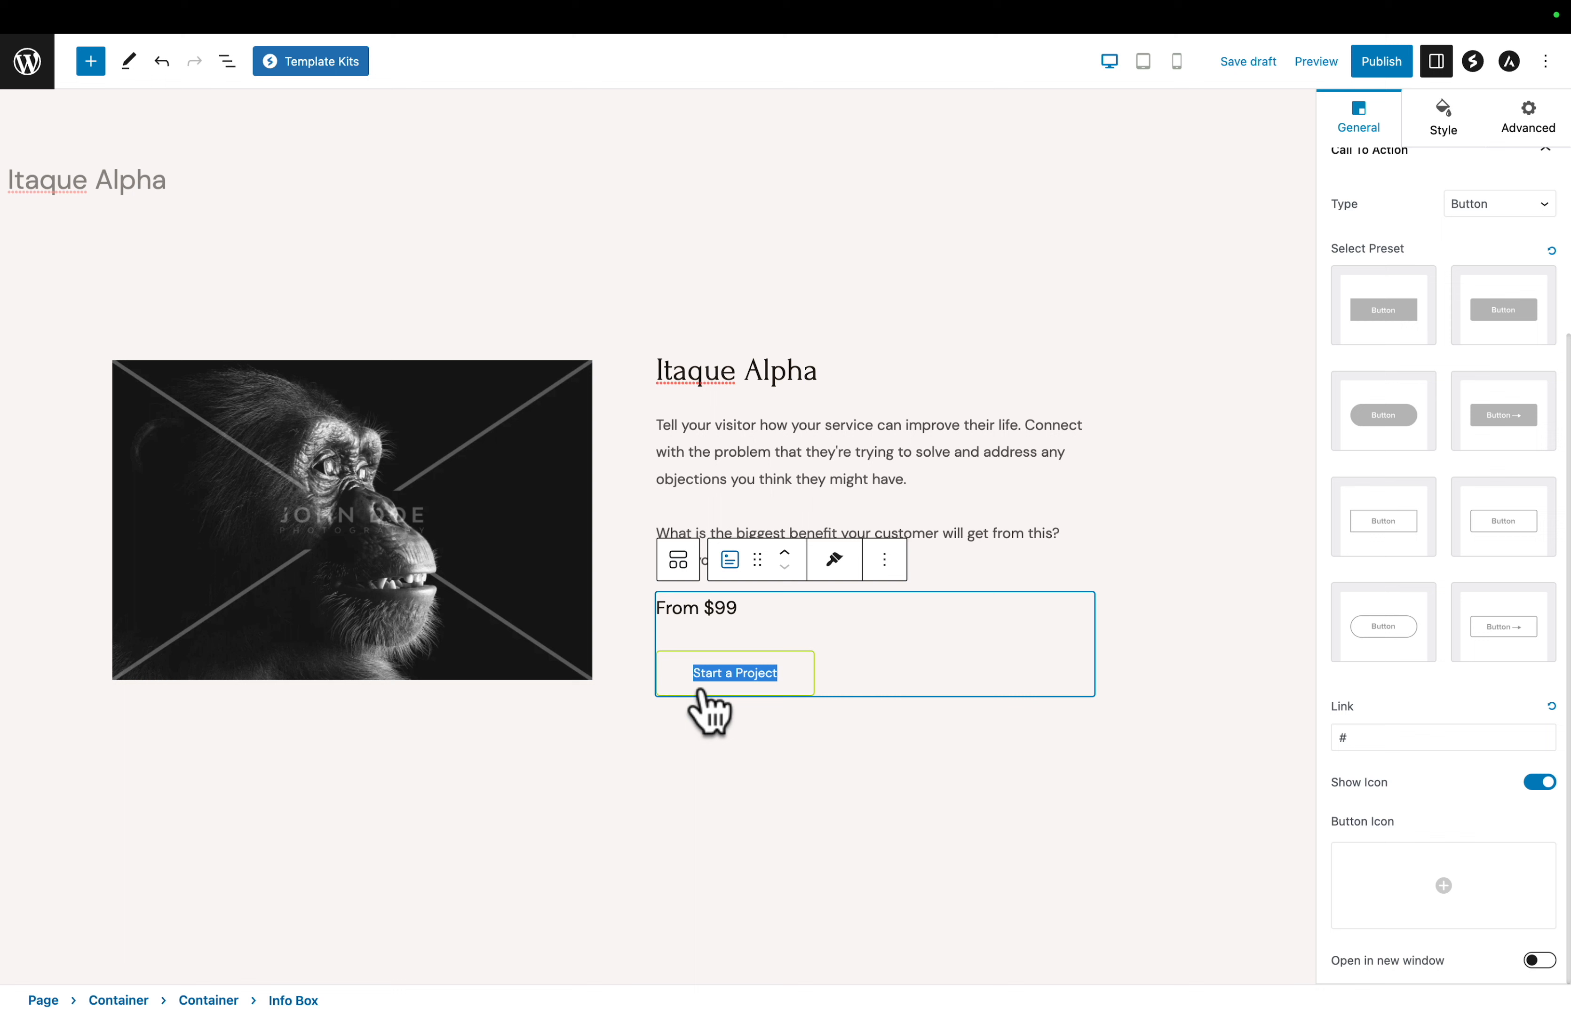
pyautogui.write('Buy Now')
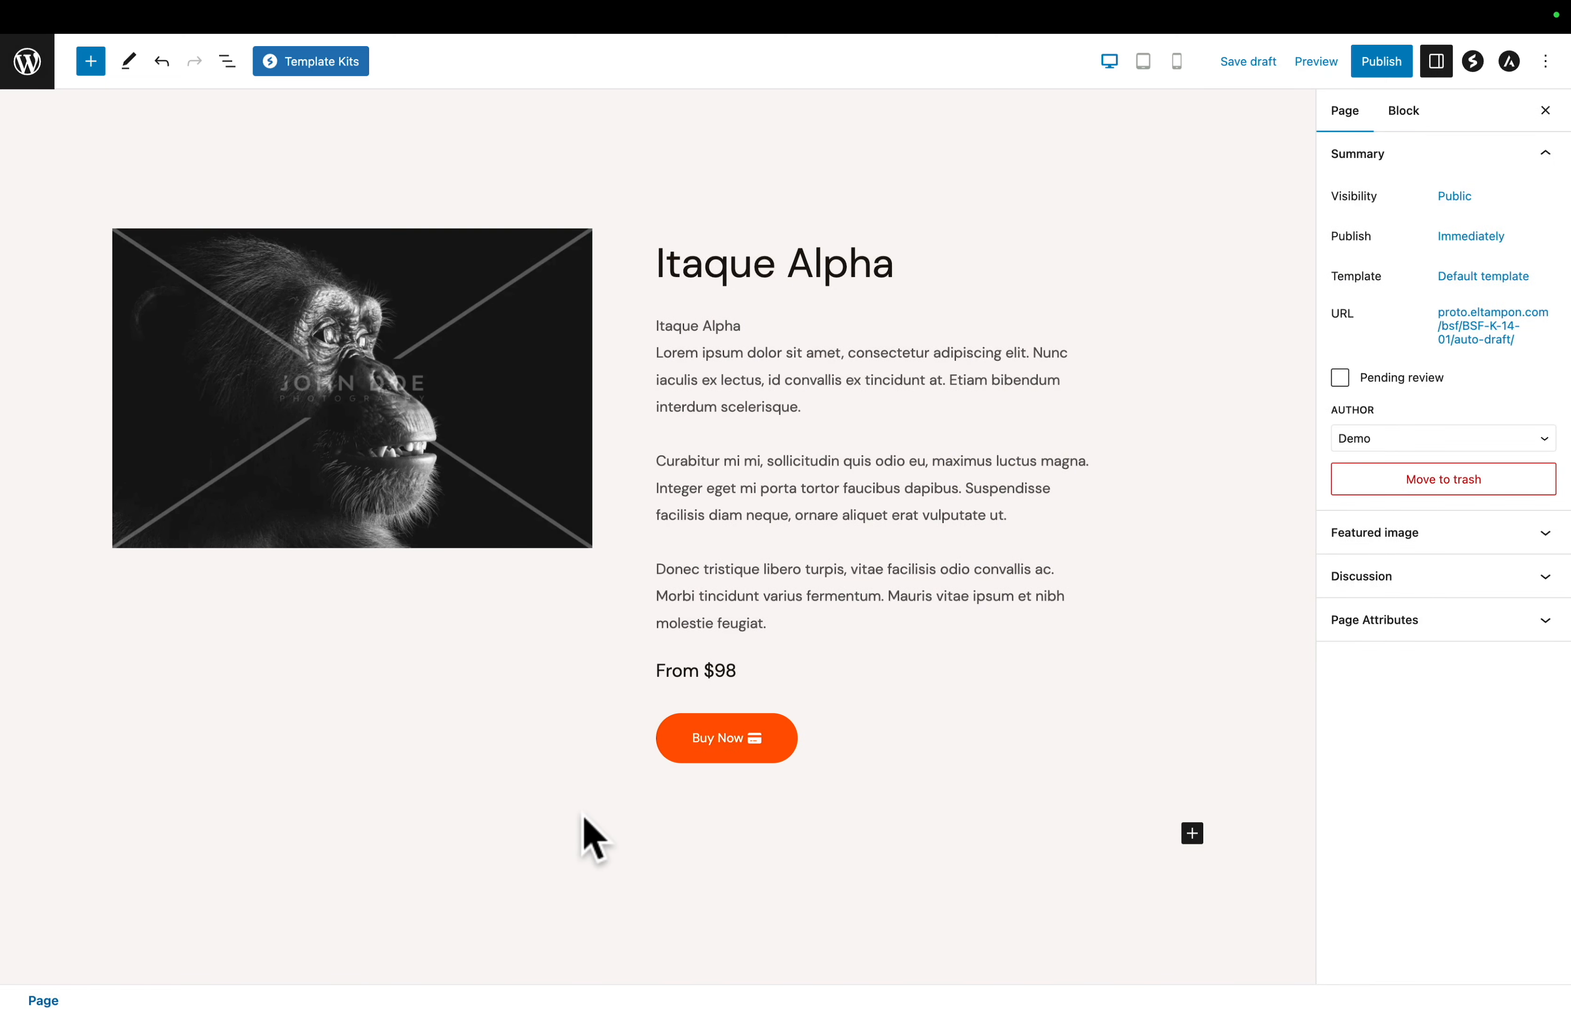
pyautogui.click(1382, 66)
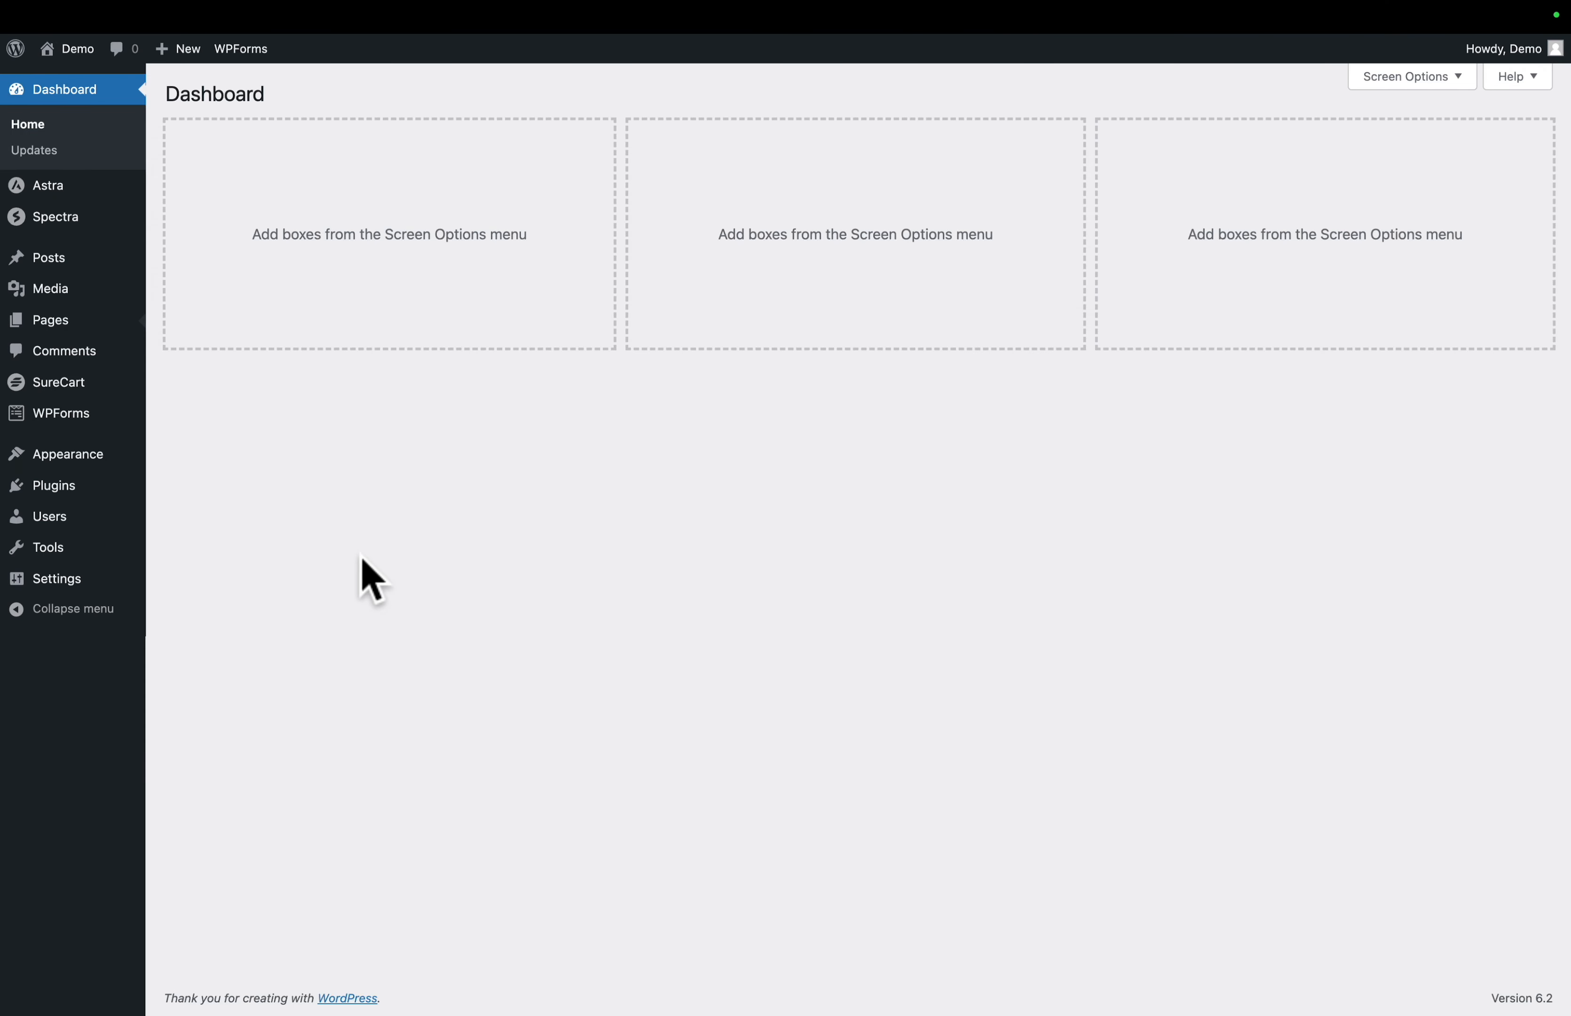
# - Open the Checkout page for editing, switch its checkout form from Live to Test mode and save the change
pyautogui.moveTo(46, 323)
pyautogui.click(465, 370)
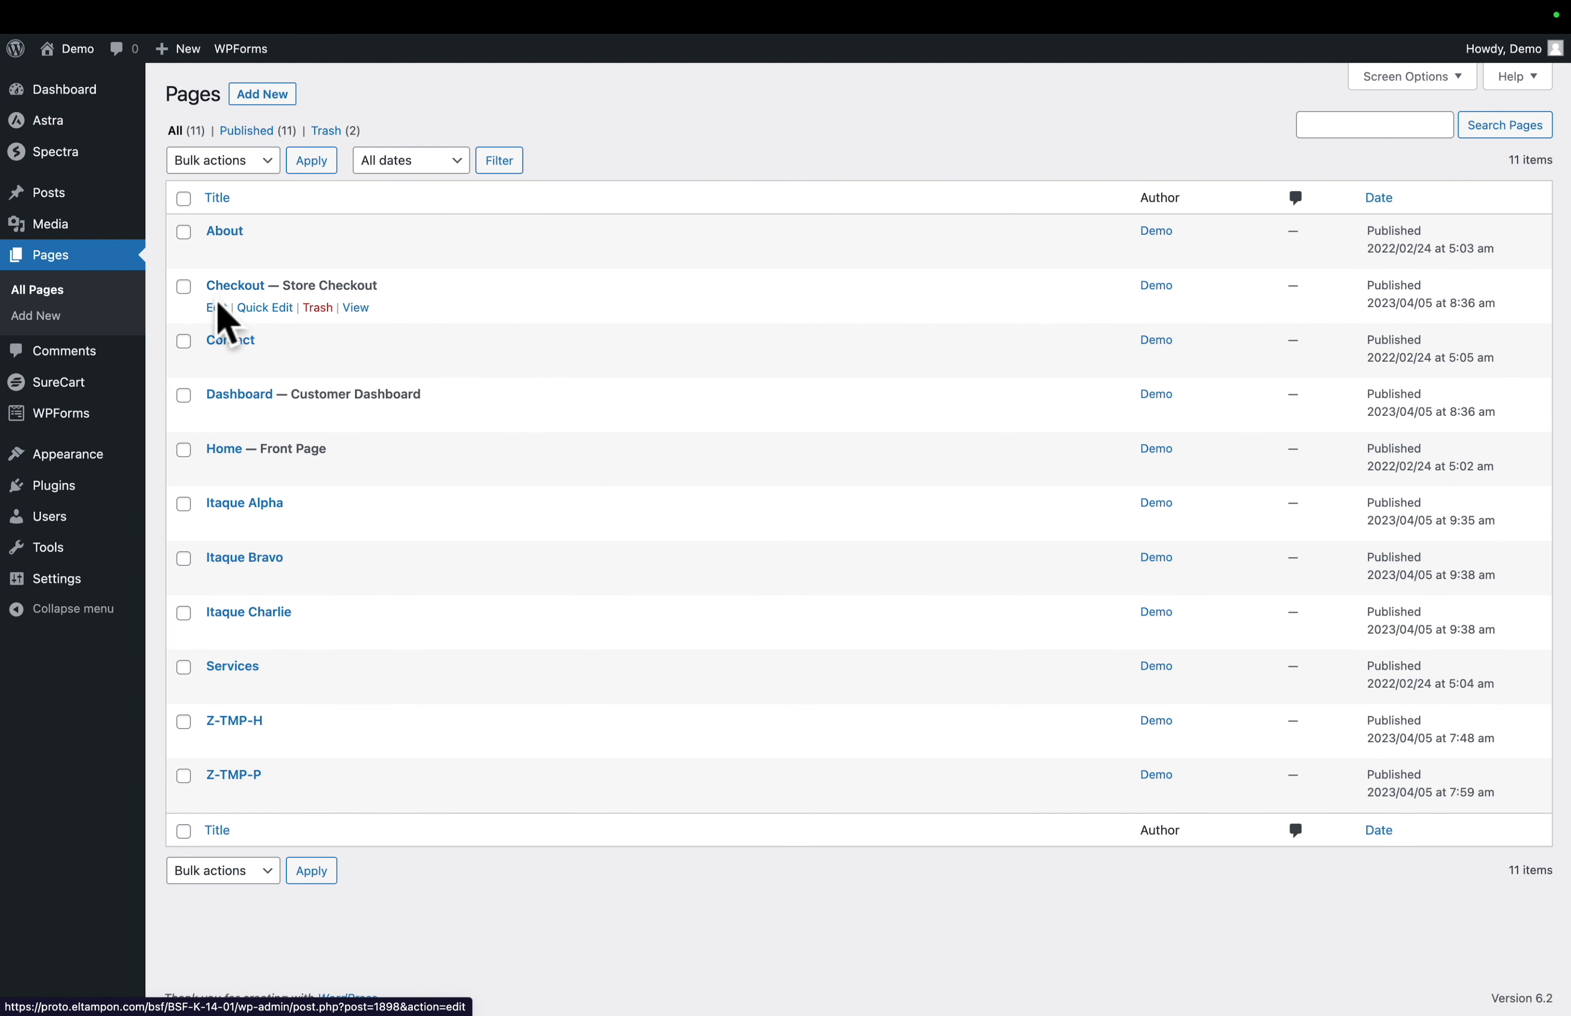
pyautogui.click(216, 308)
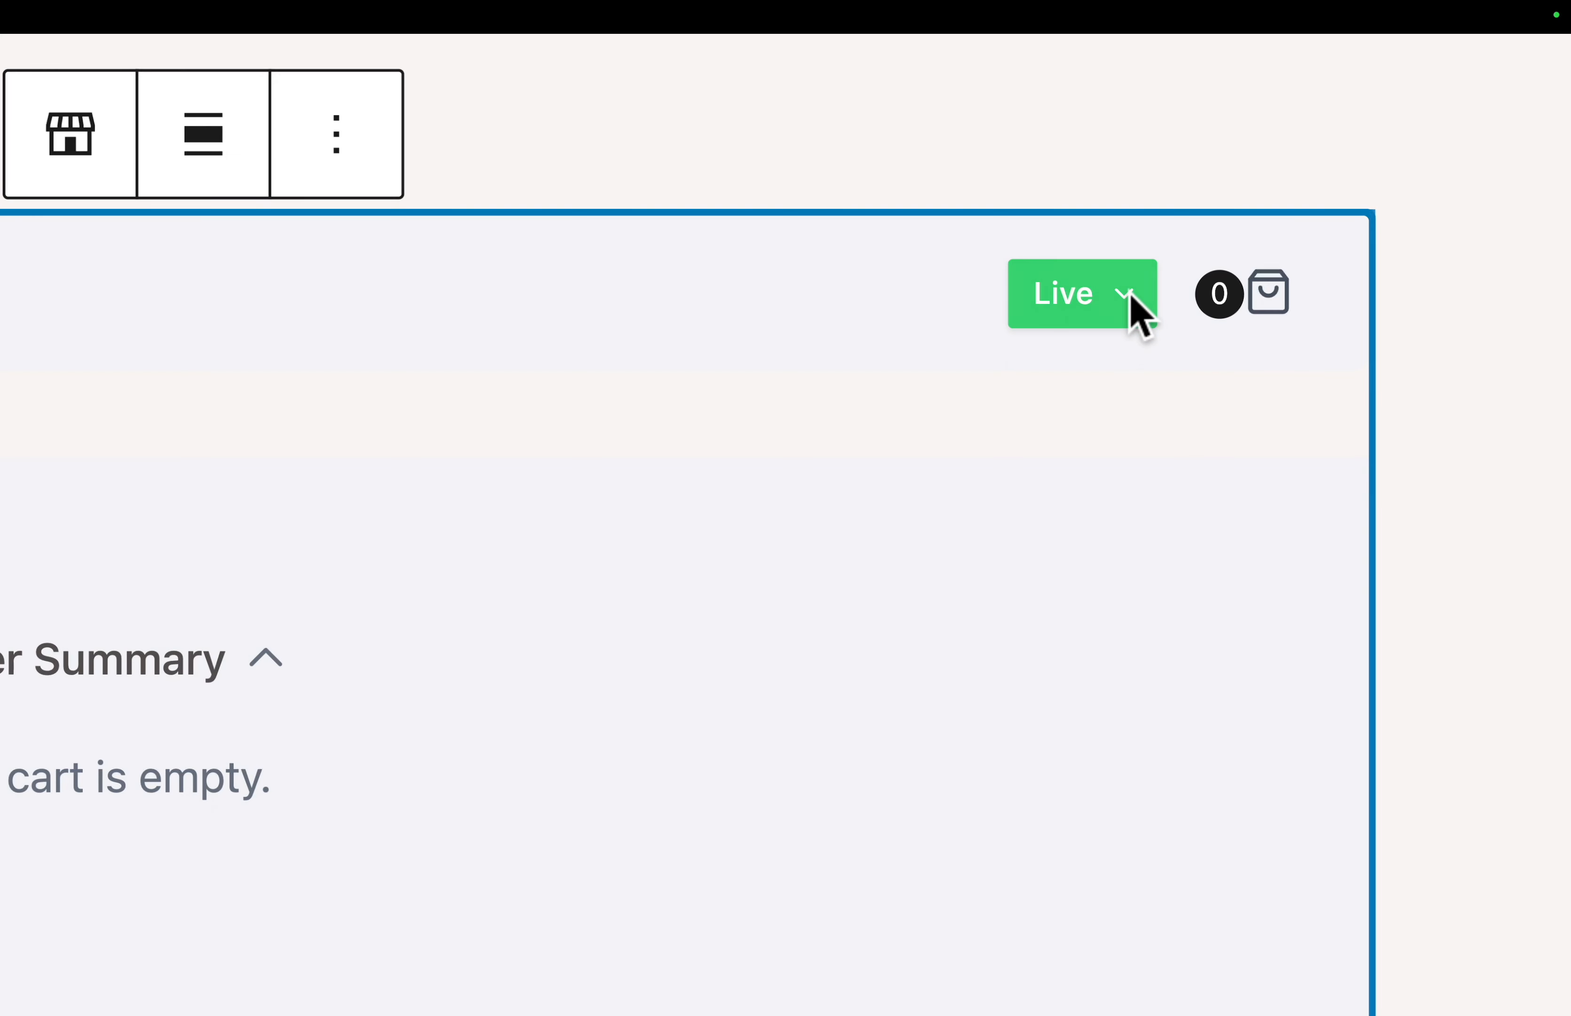
pyautogui.click(1135, 316)
pyautogui.click(1138, 425)
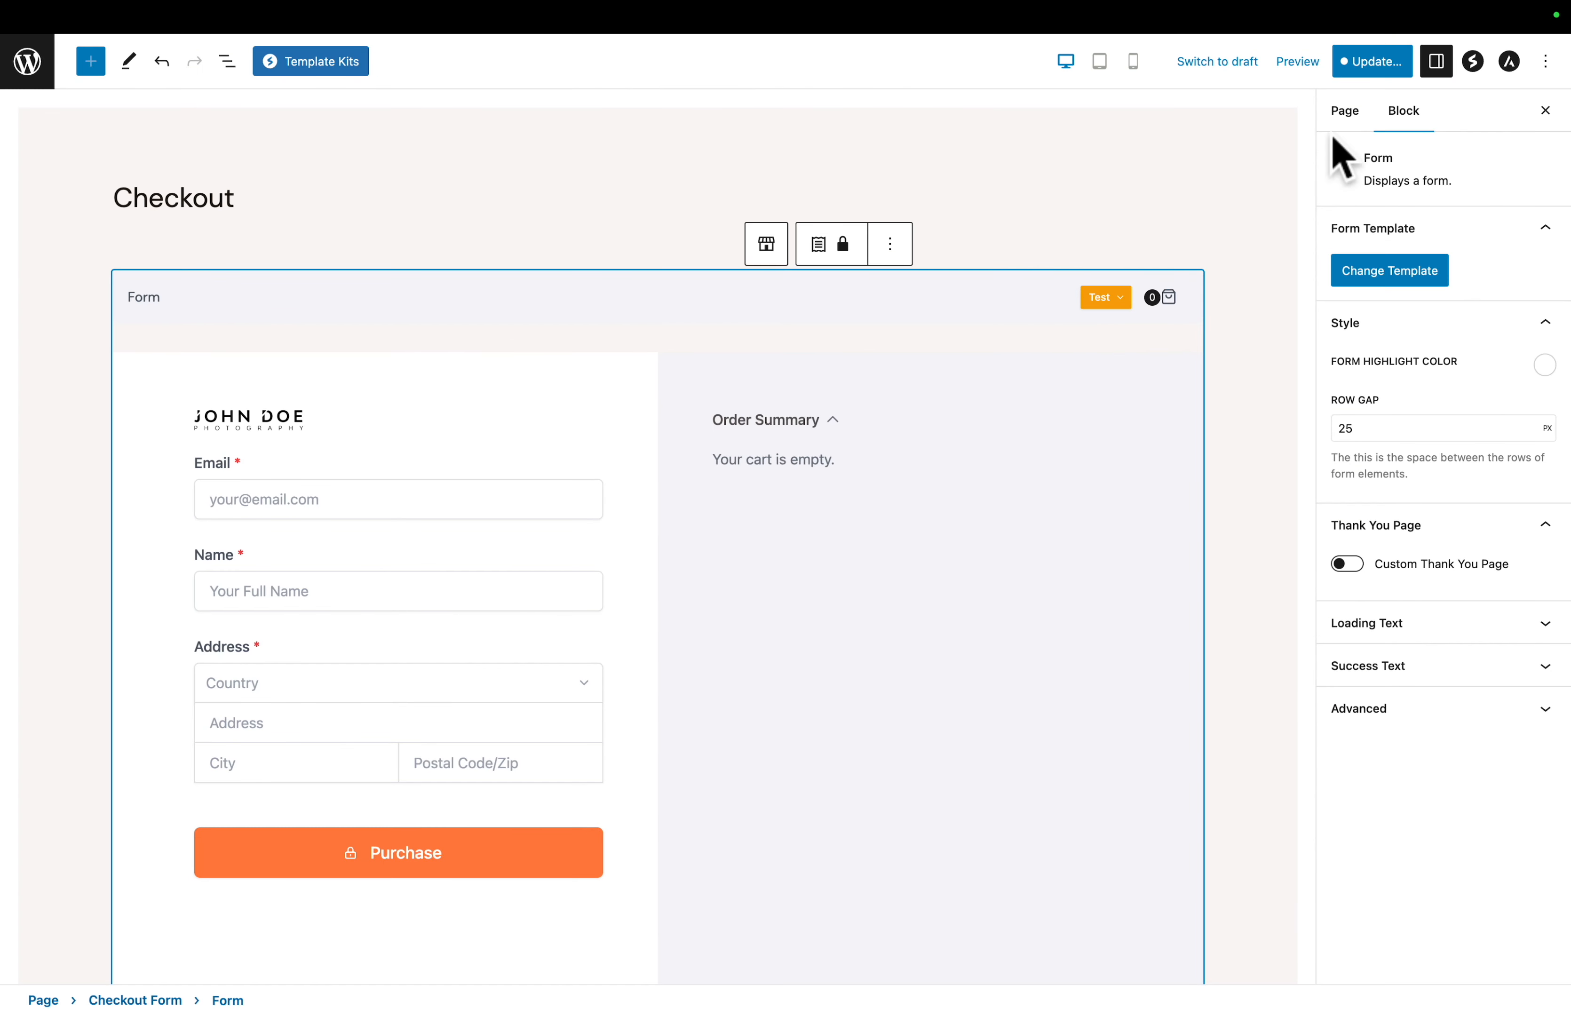
pyautogui.click(1370, 63)
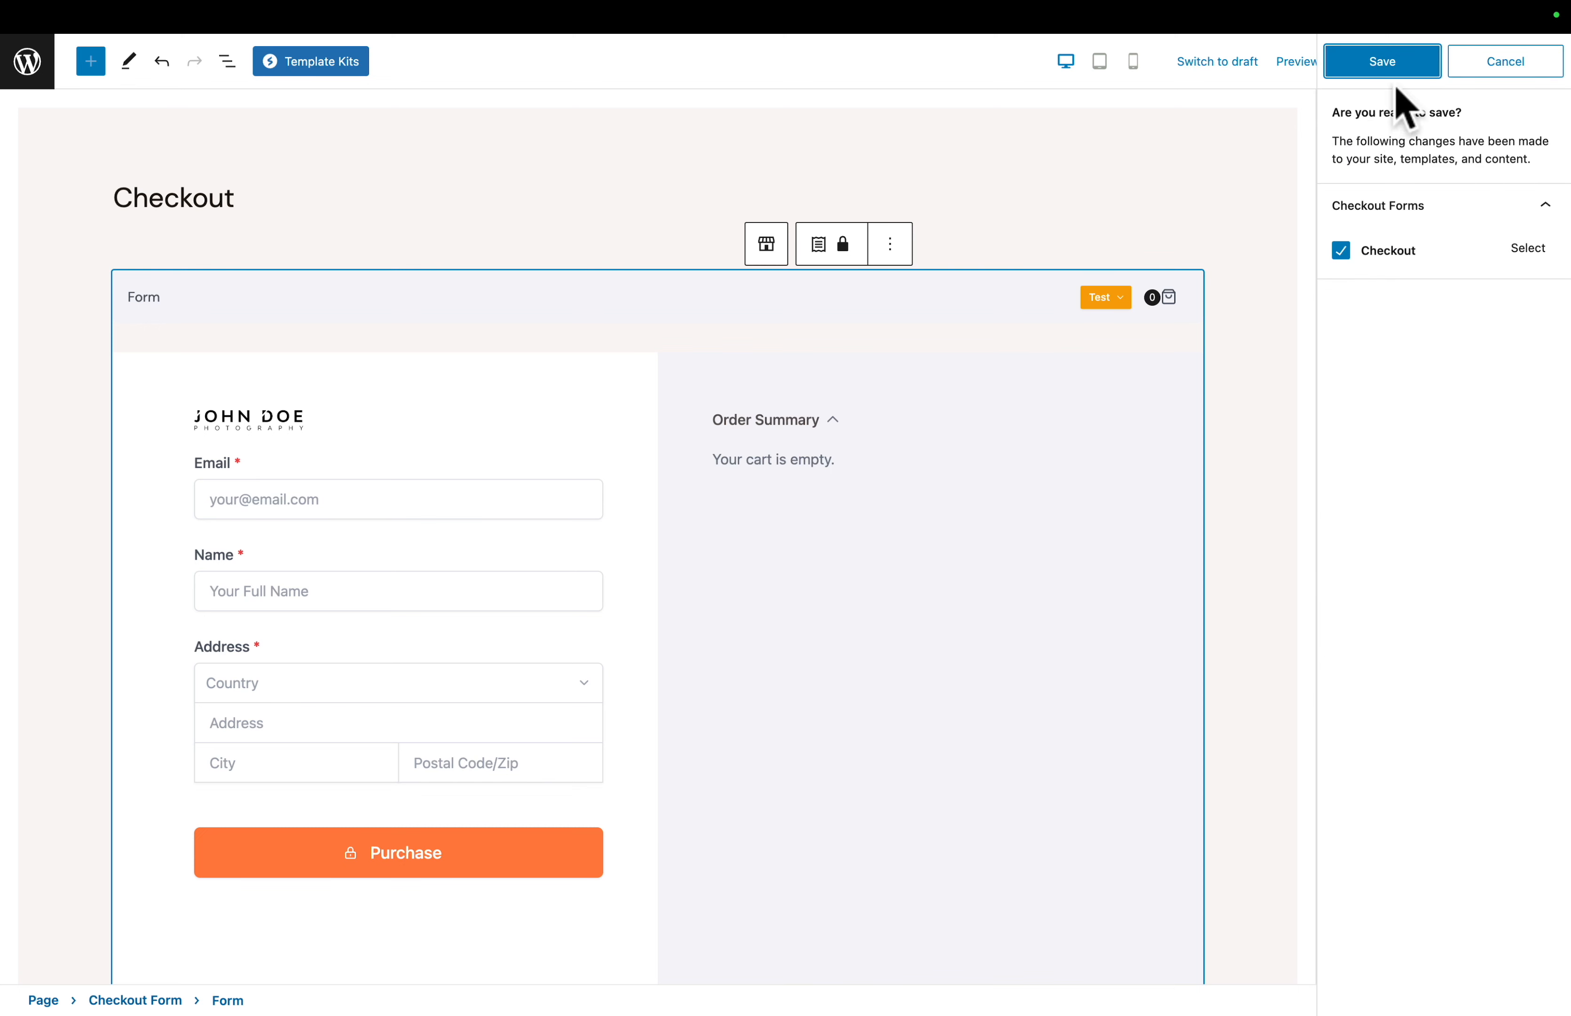
pyautogui.click(1400, 66)
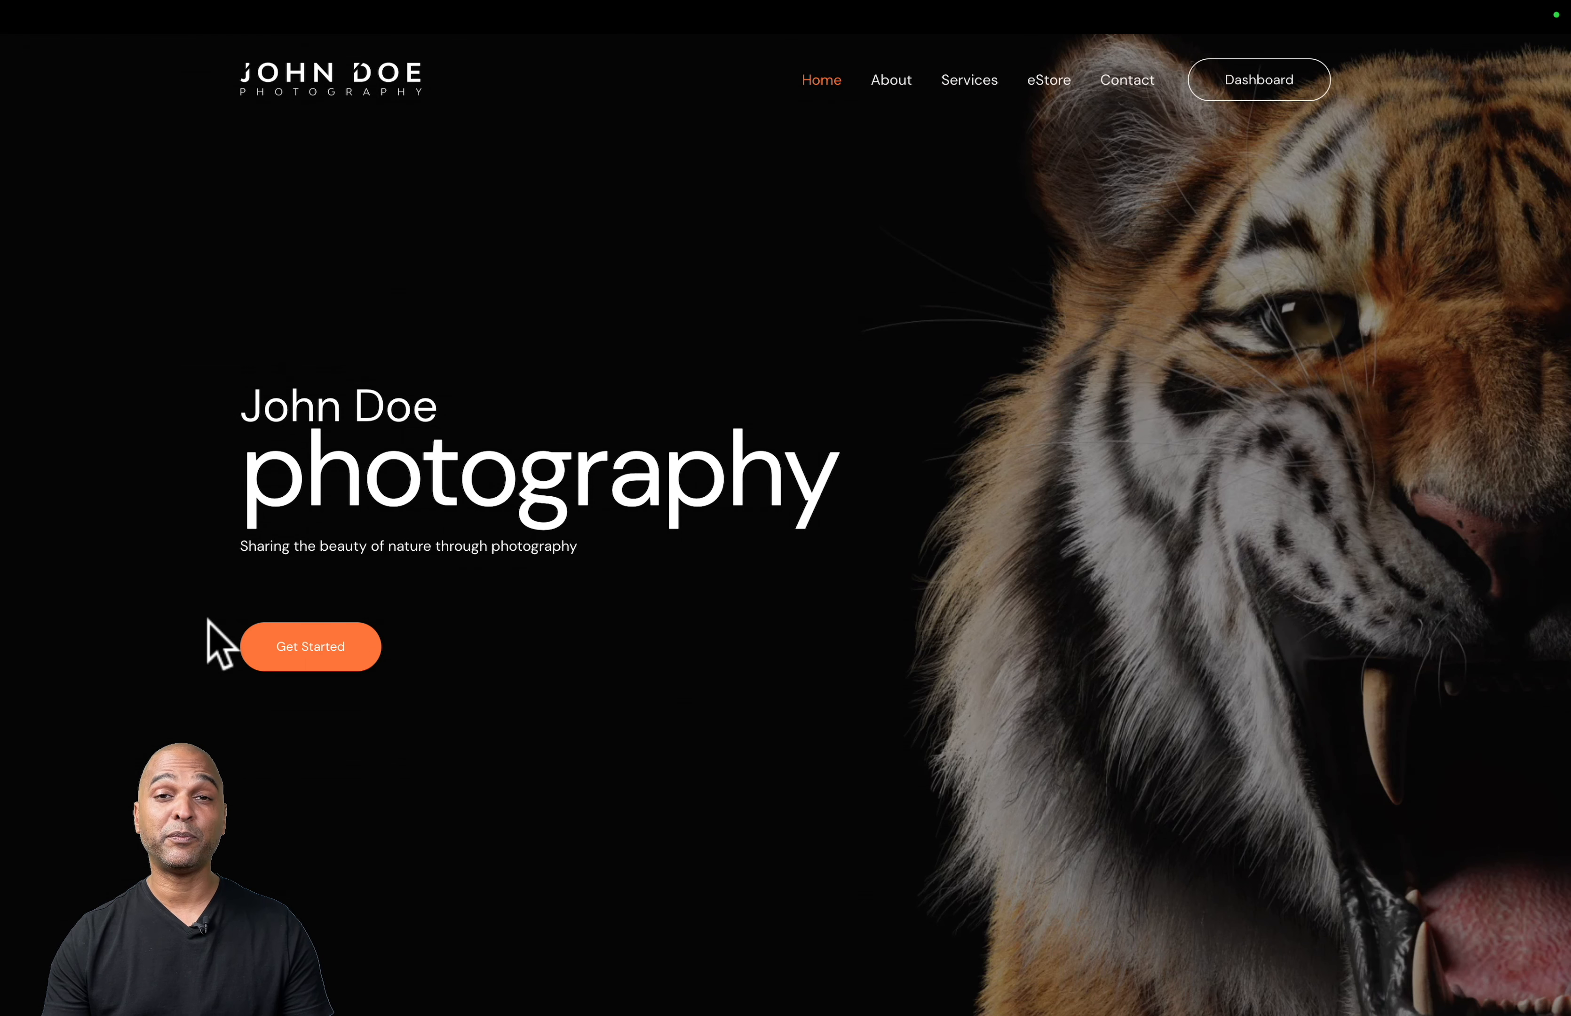
# - View the live site's Purchase My Work section and the enlarged watermarked leopard photo on the Itaque Bravo product page
pyautogui.click(323, 656)
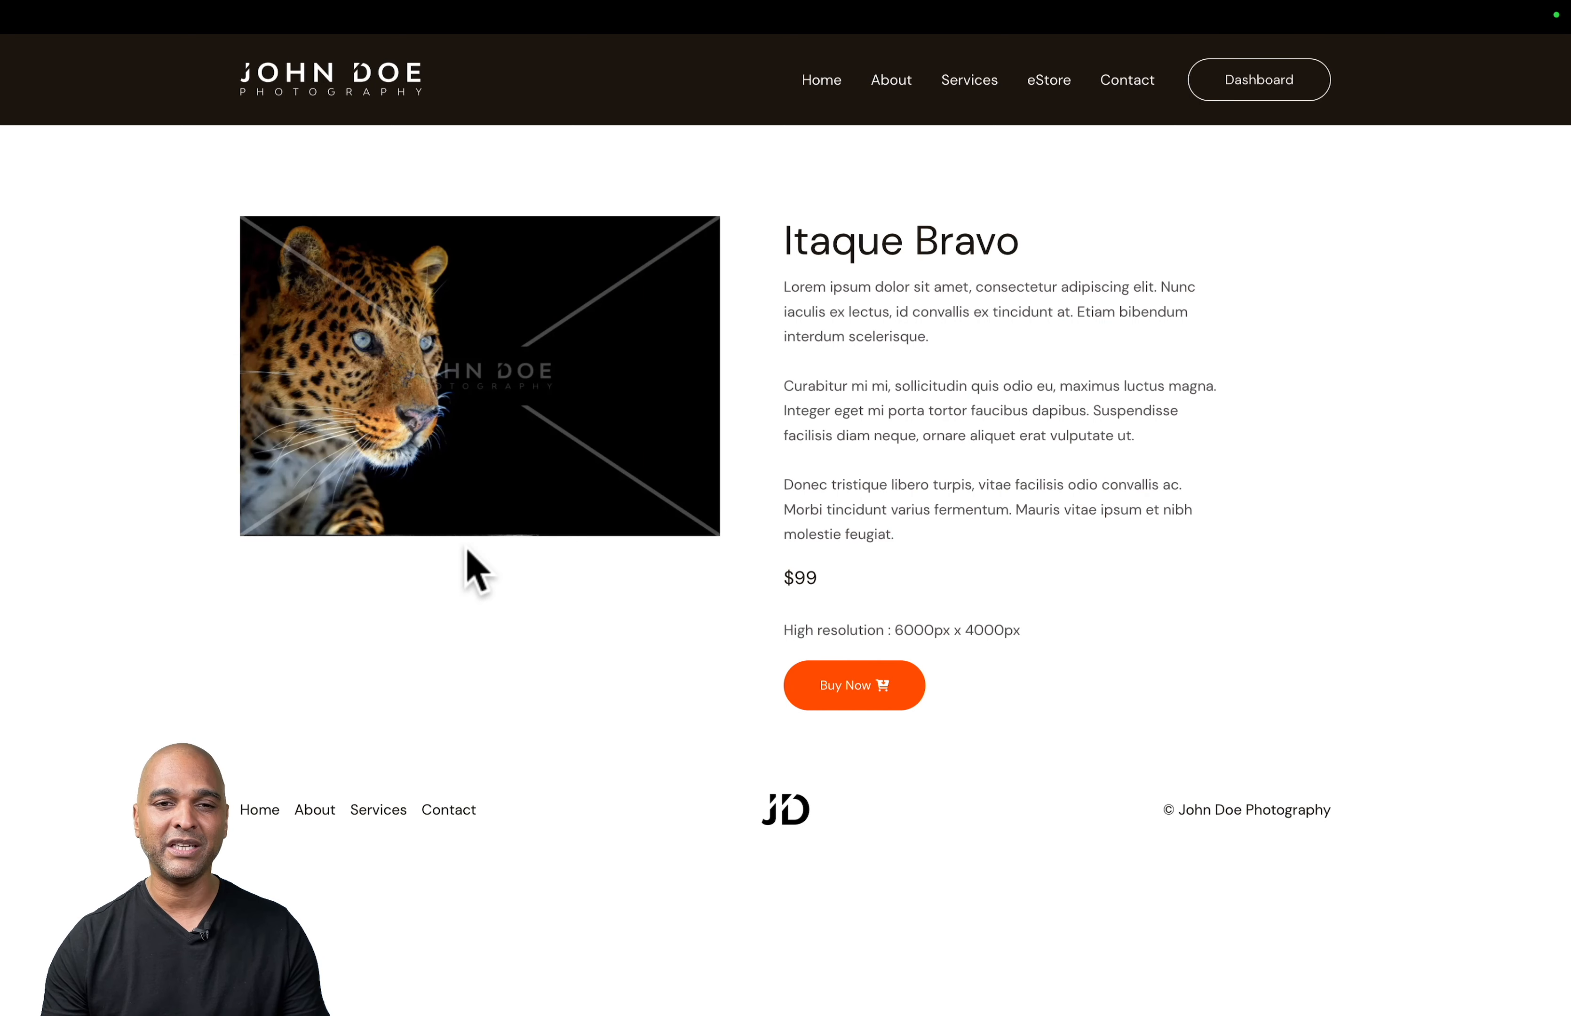
pyautogui.click(472, 413)
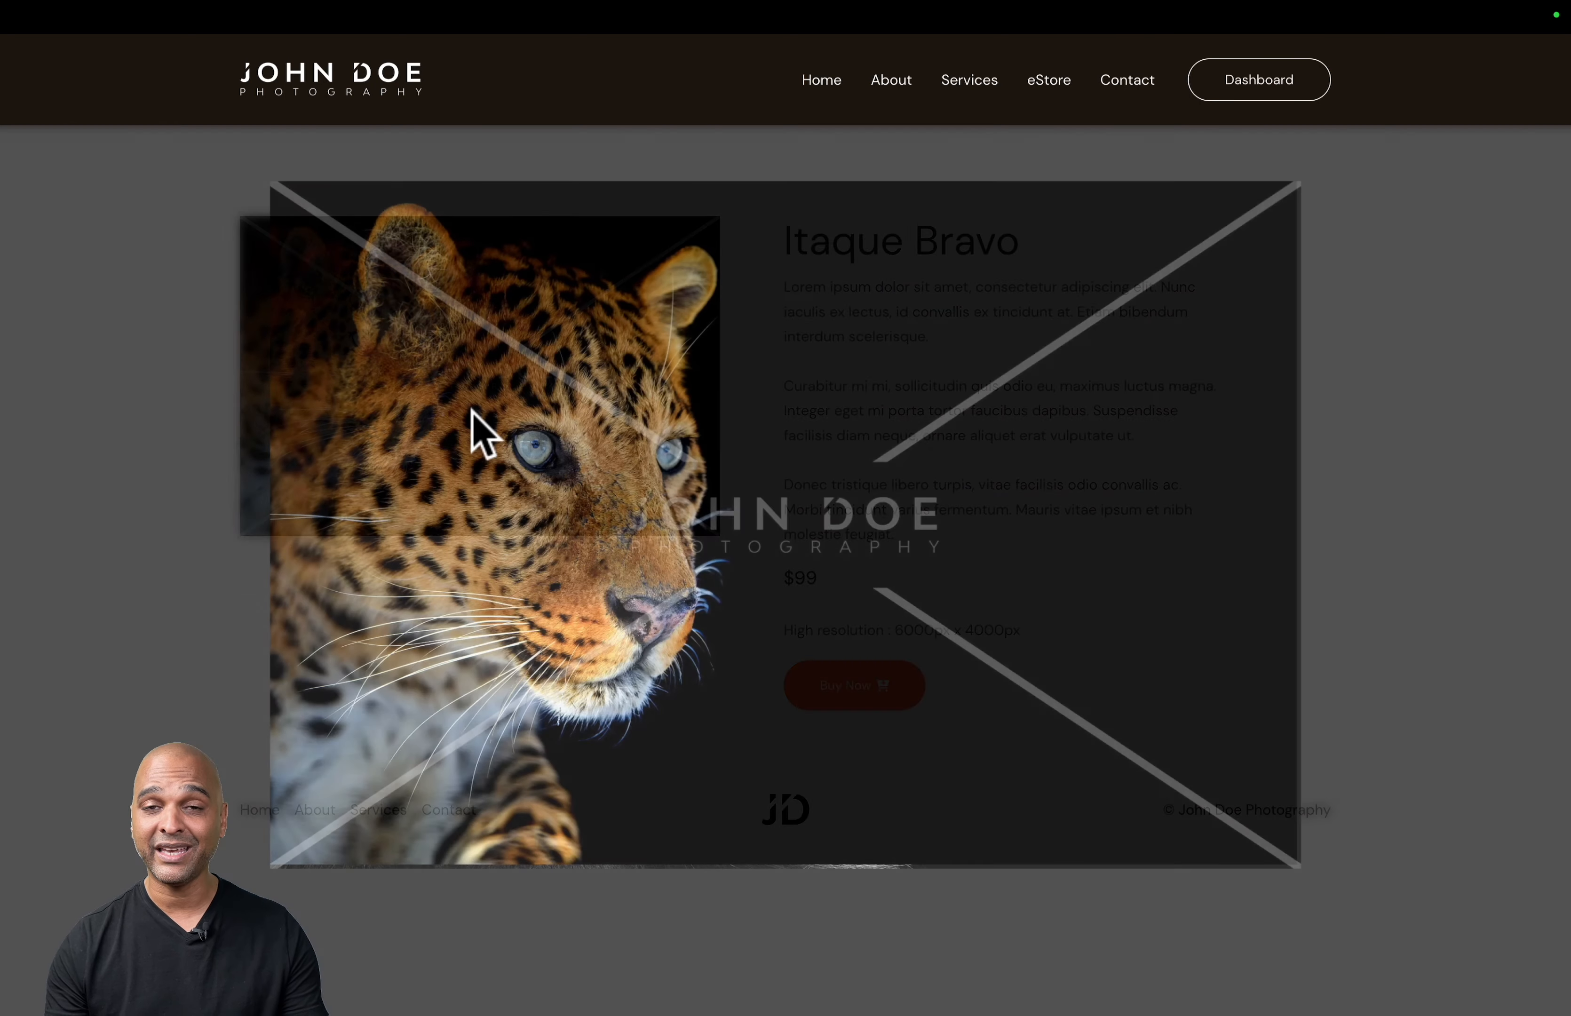
pyautogui.click(471, 411)
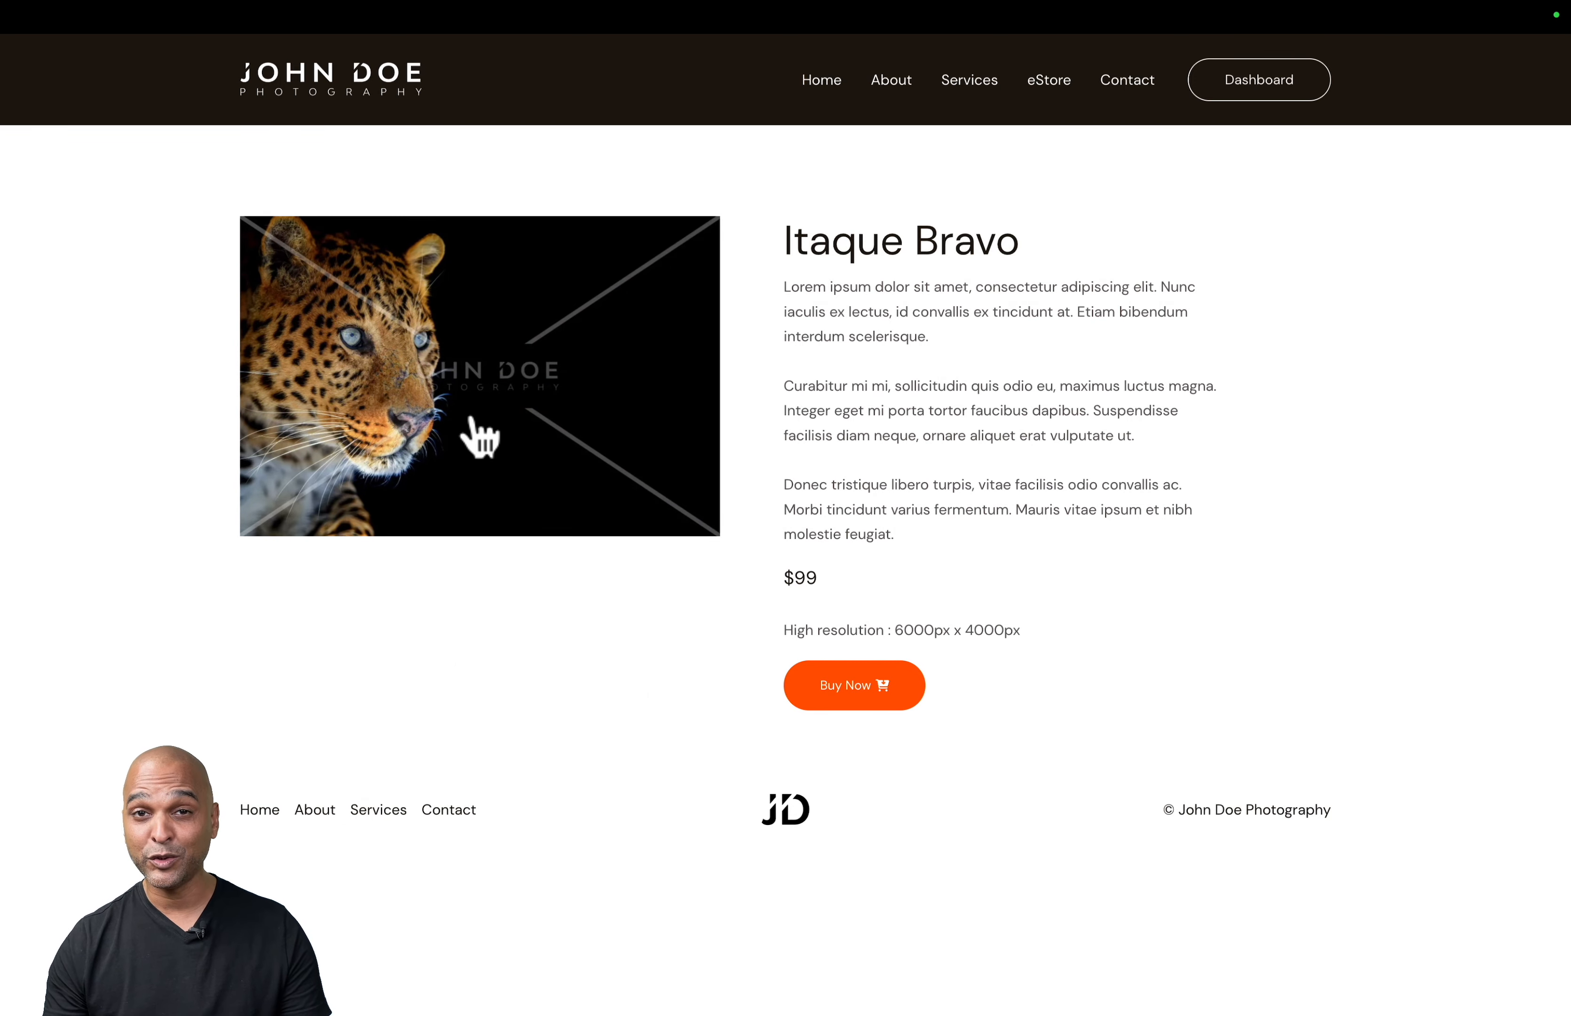
pyautogui.hotkey('ctrl', 'Tab')
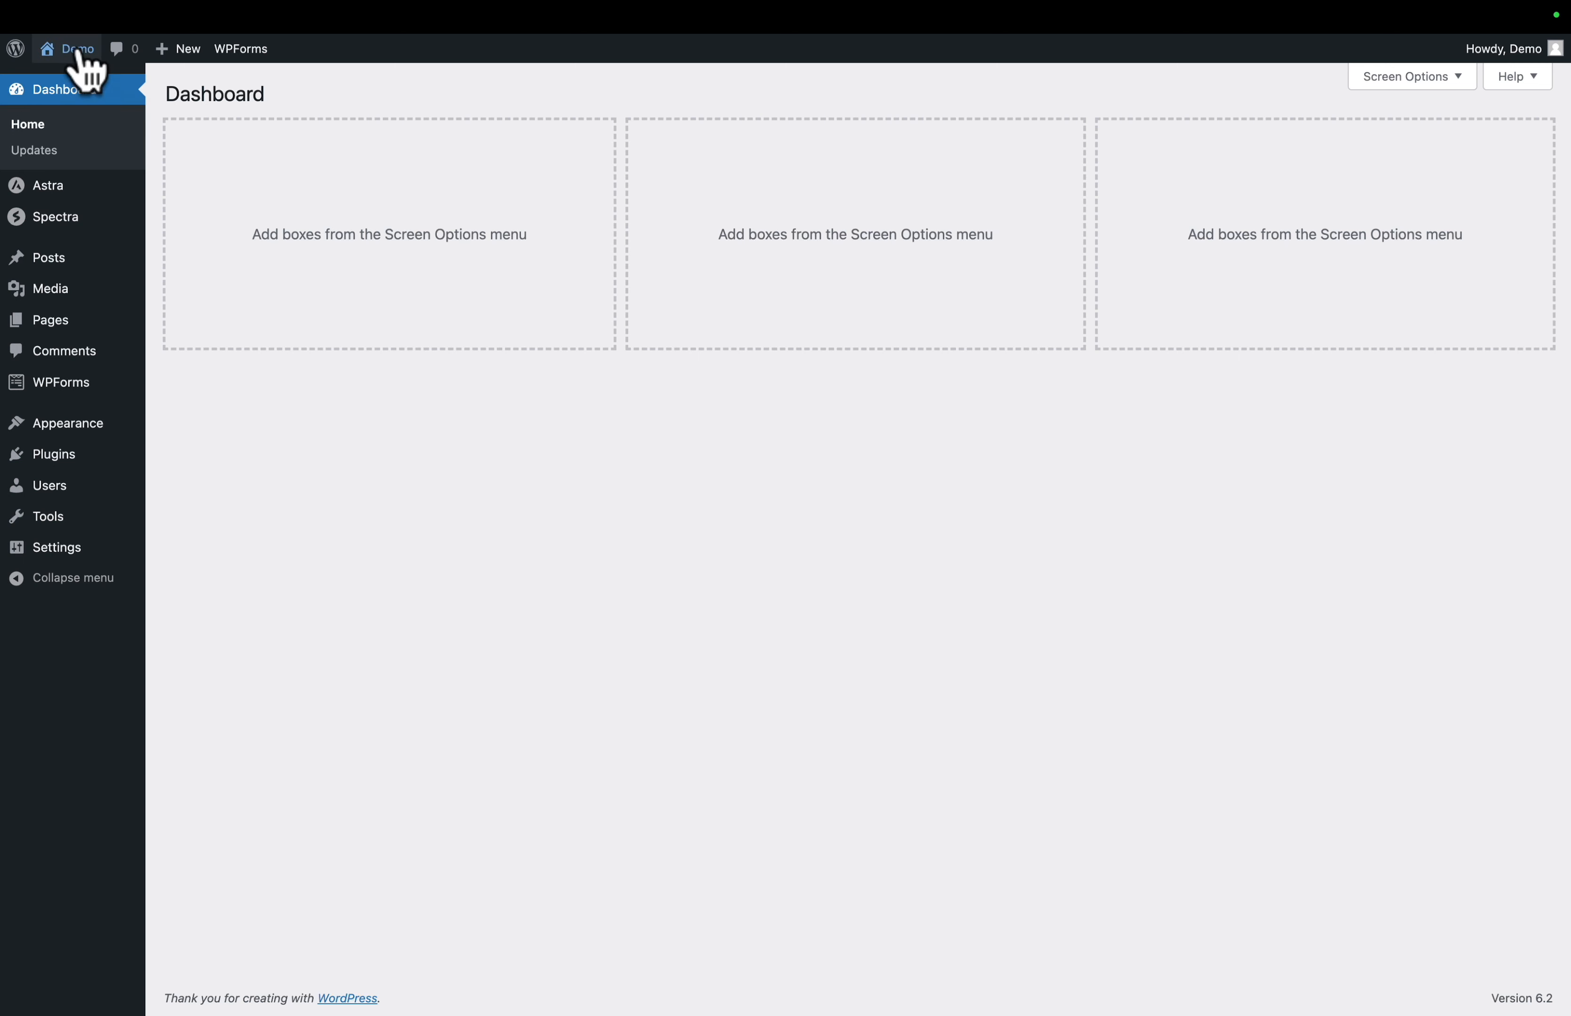
# - Visit the site's home page from the dashboard and open it for editing at the Purchase My Work section
pyautogui.moveTo(69, 49)
pyautogui.click(81, 89)
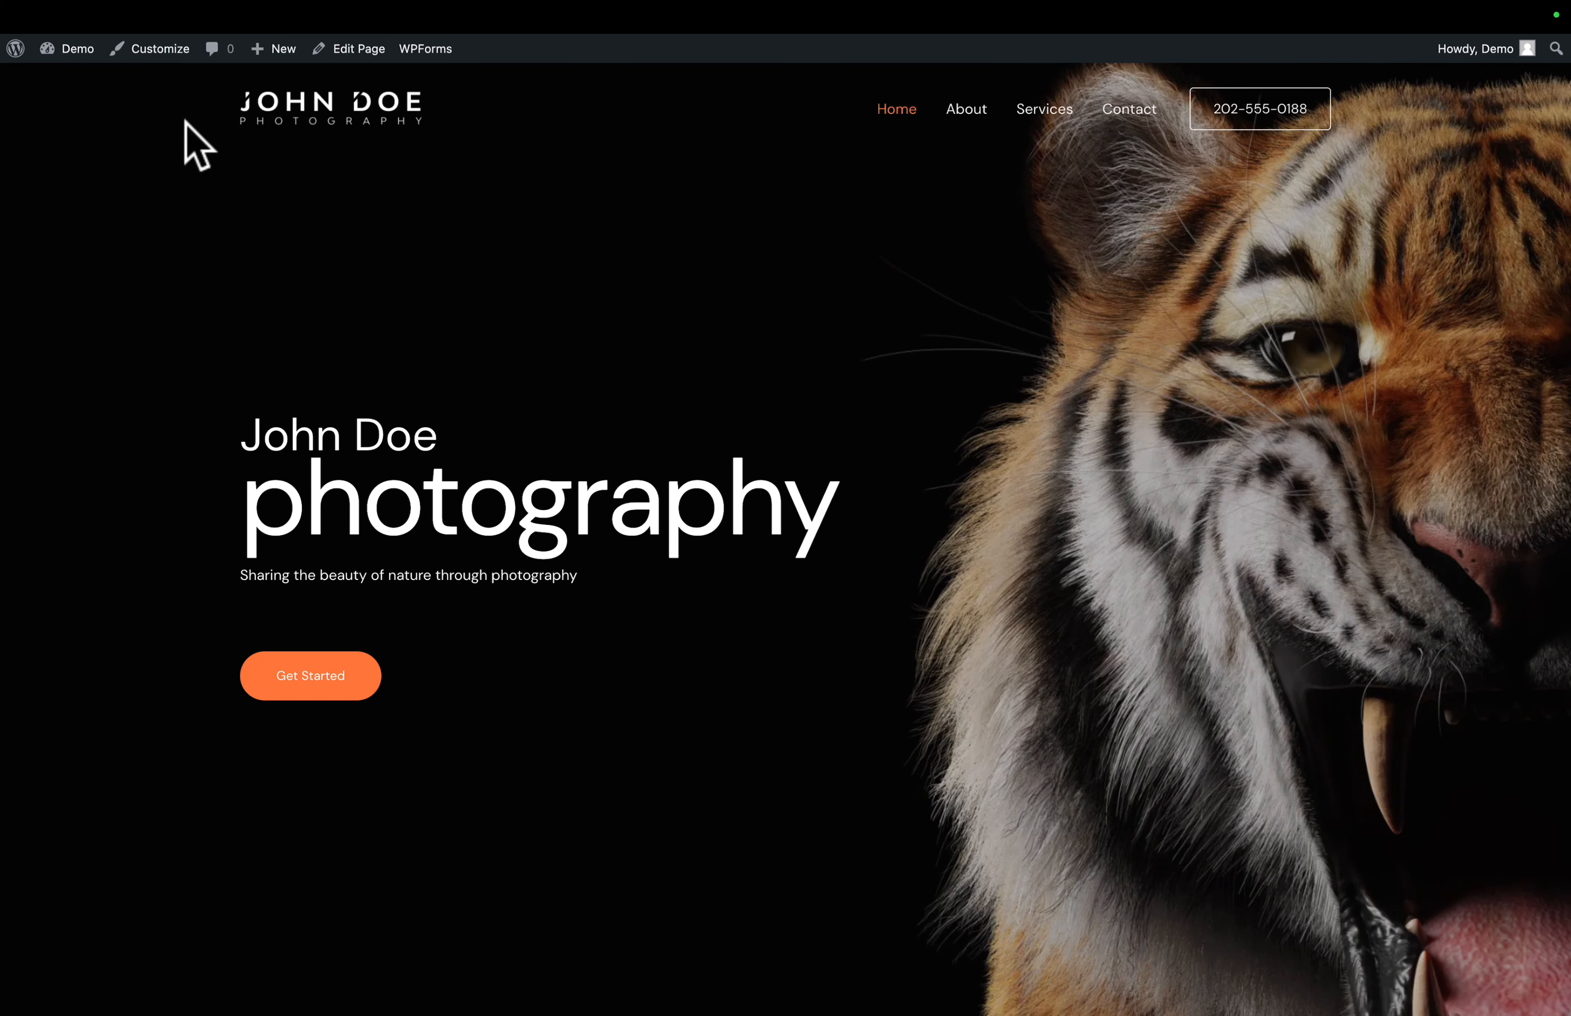
pyautogui.click(359, 58)
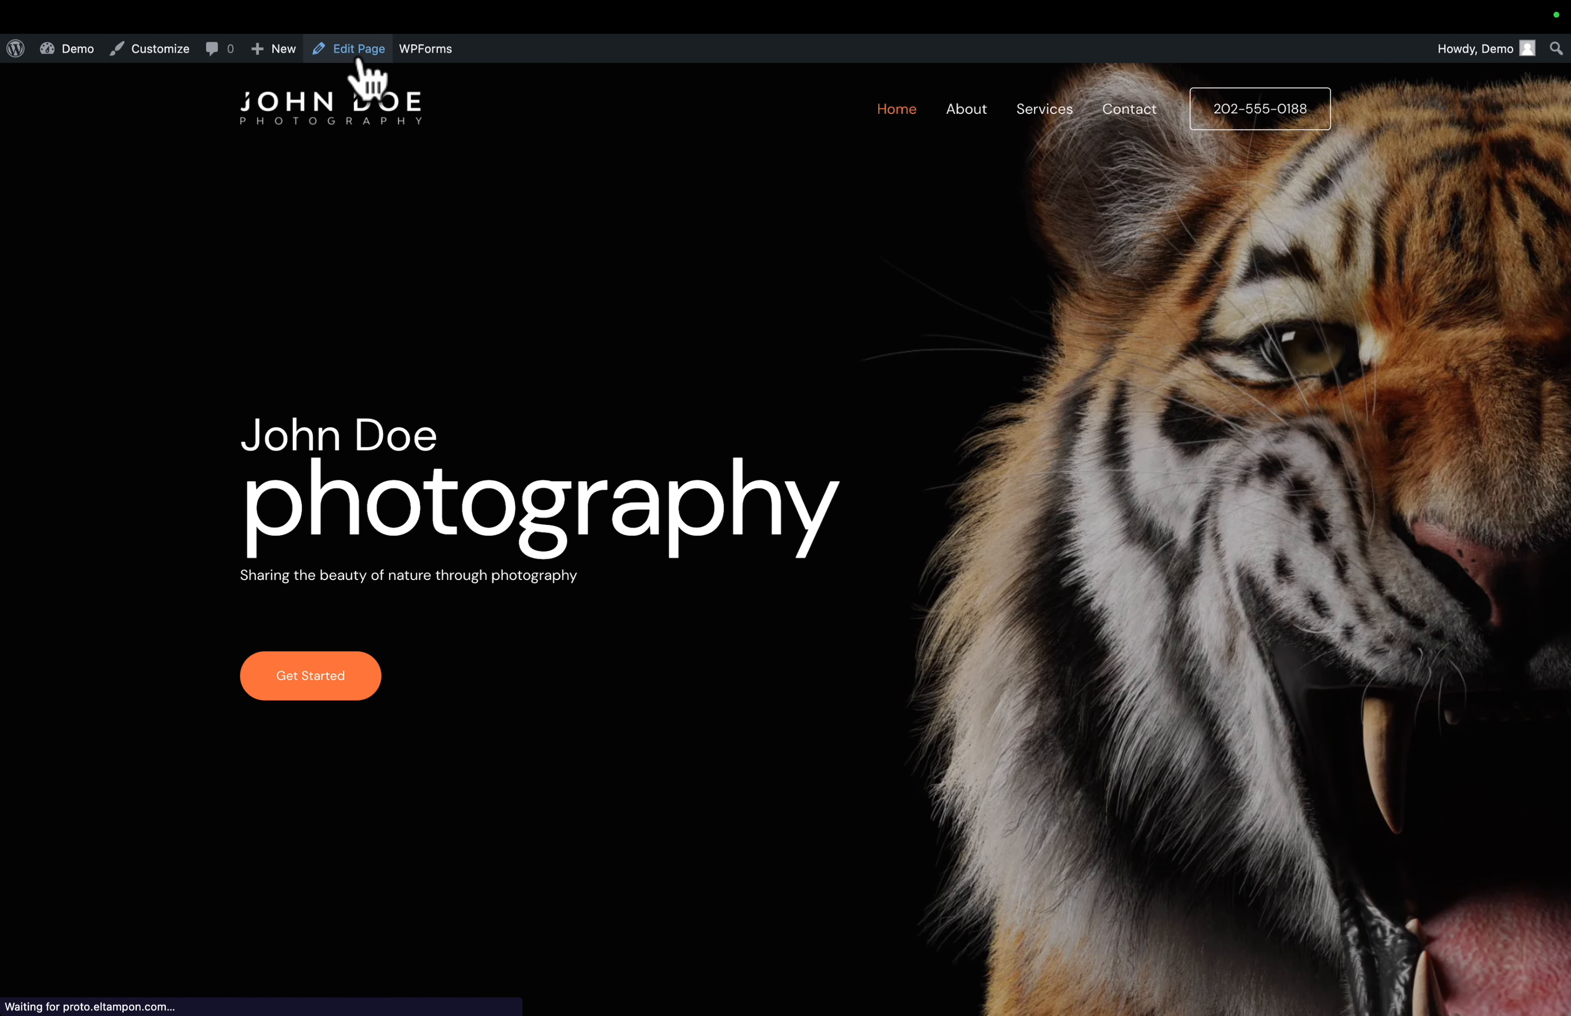
pyautogui.scroll(-10, 293, 582)
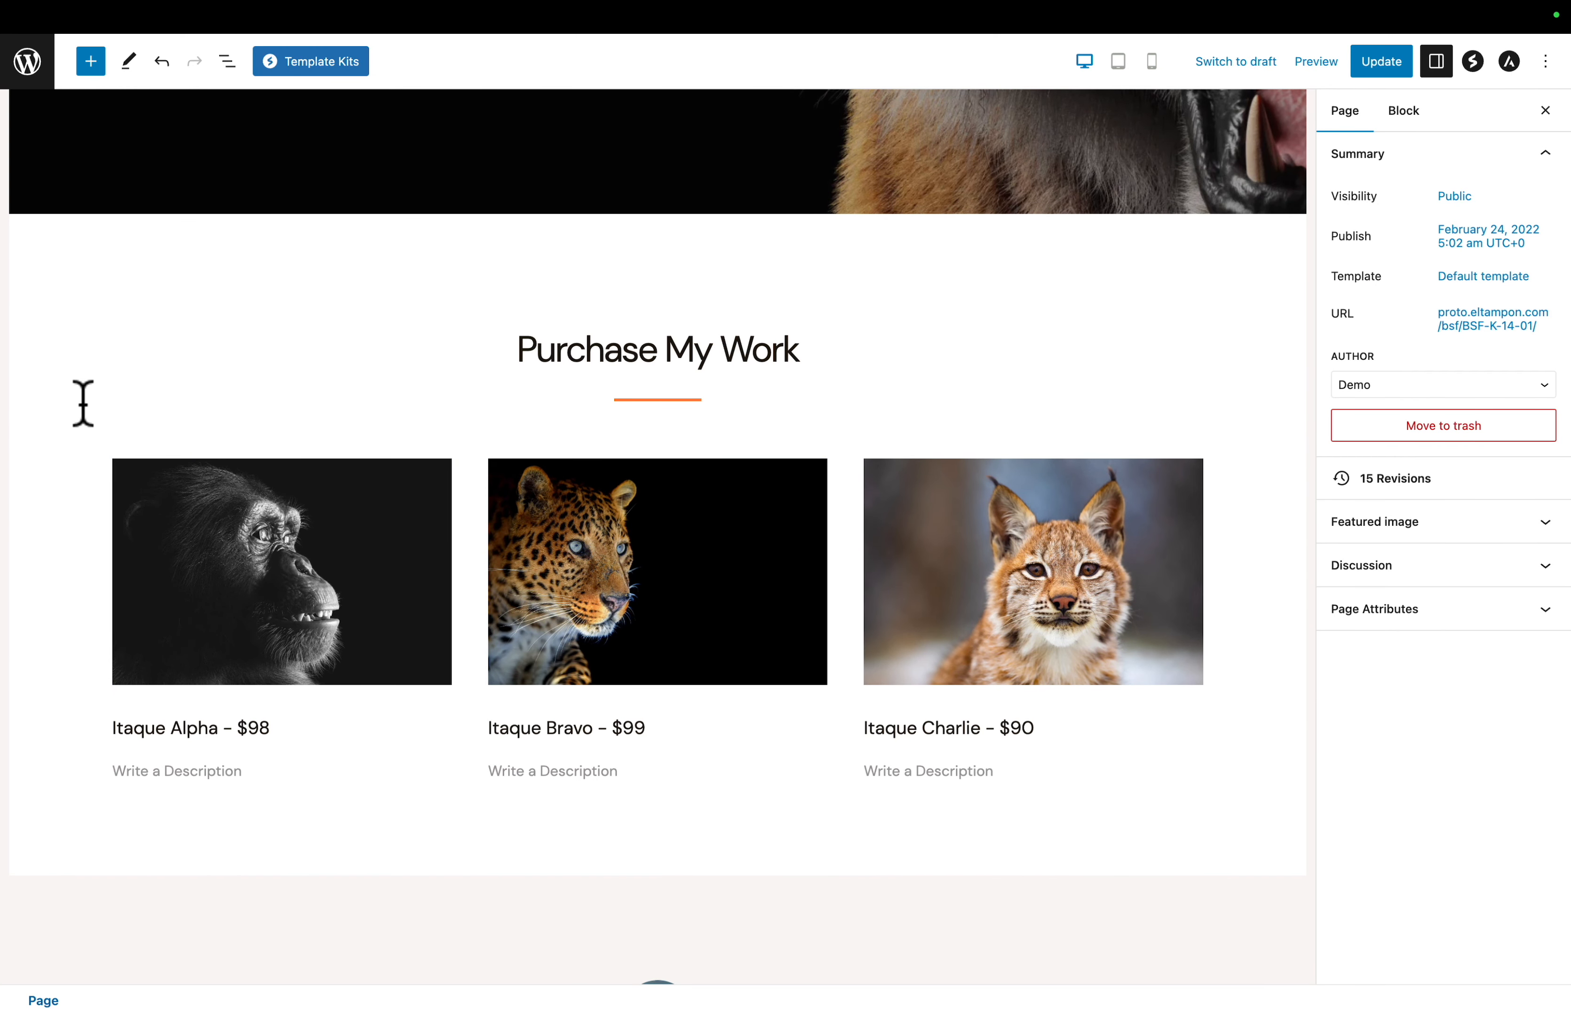
# - Copy the home page container block that holds the Purchase My Work section
pyautogui.click(66, 274)
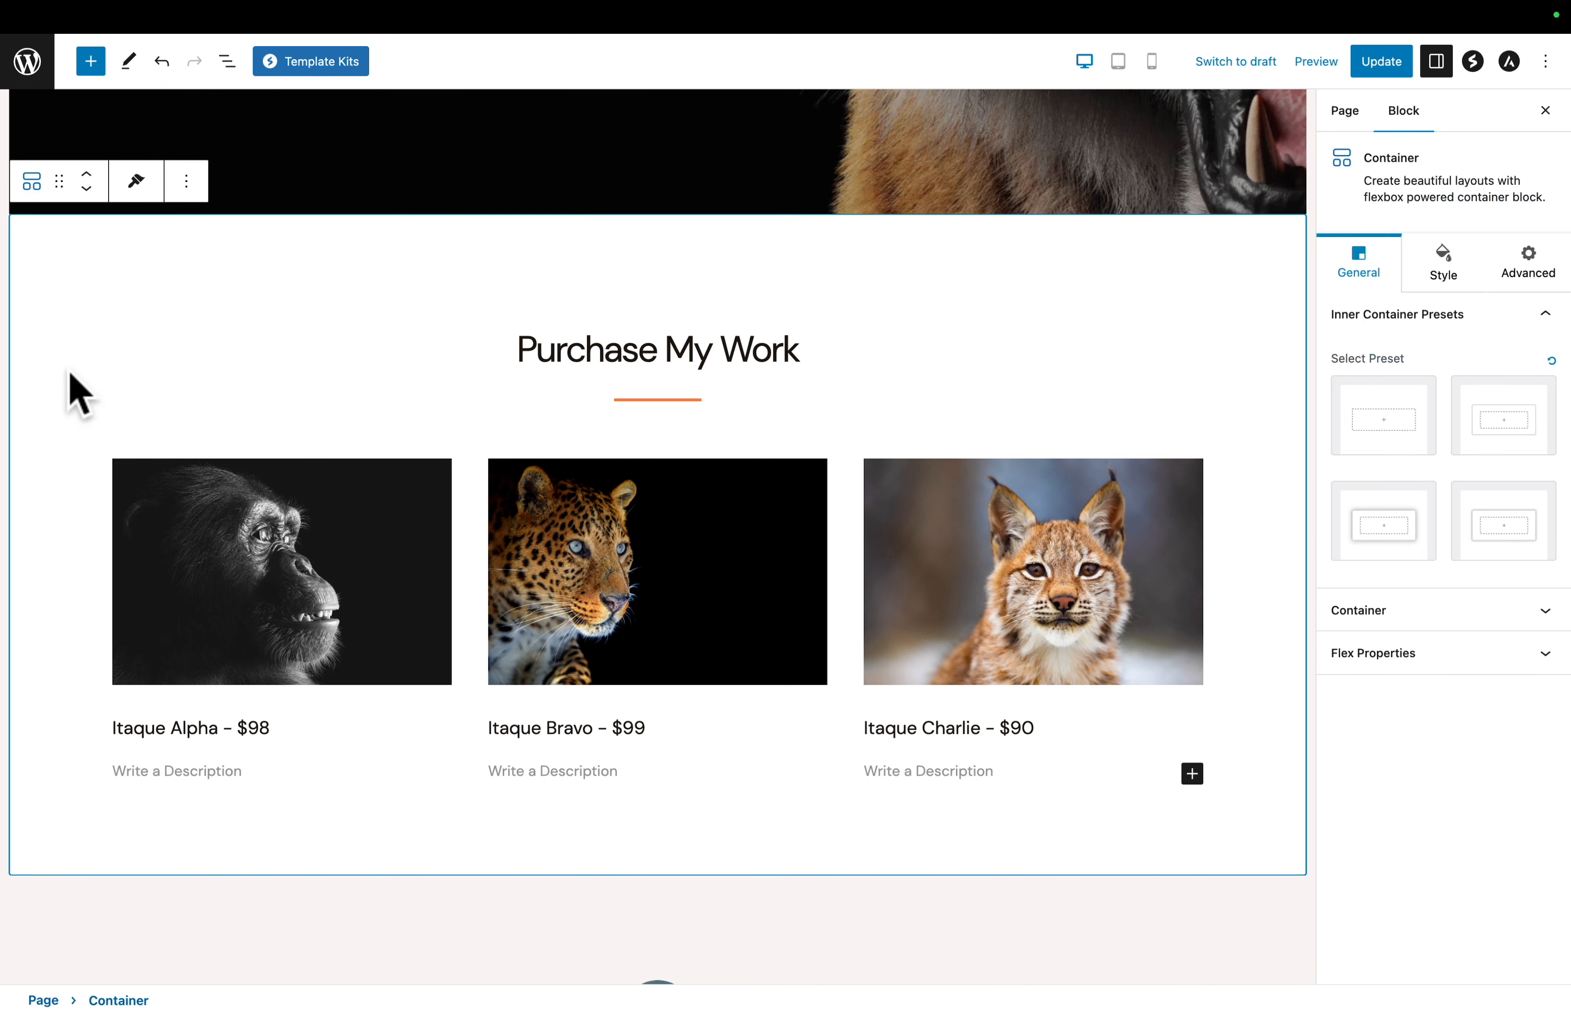
pyautogui.click(227, 61)
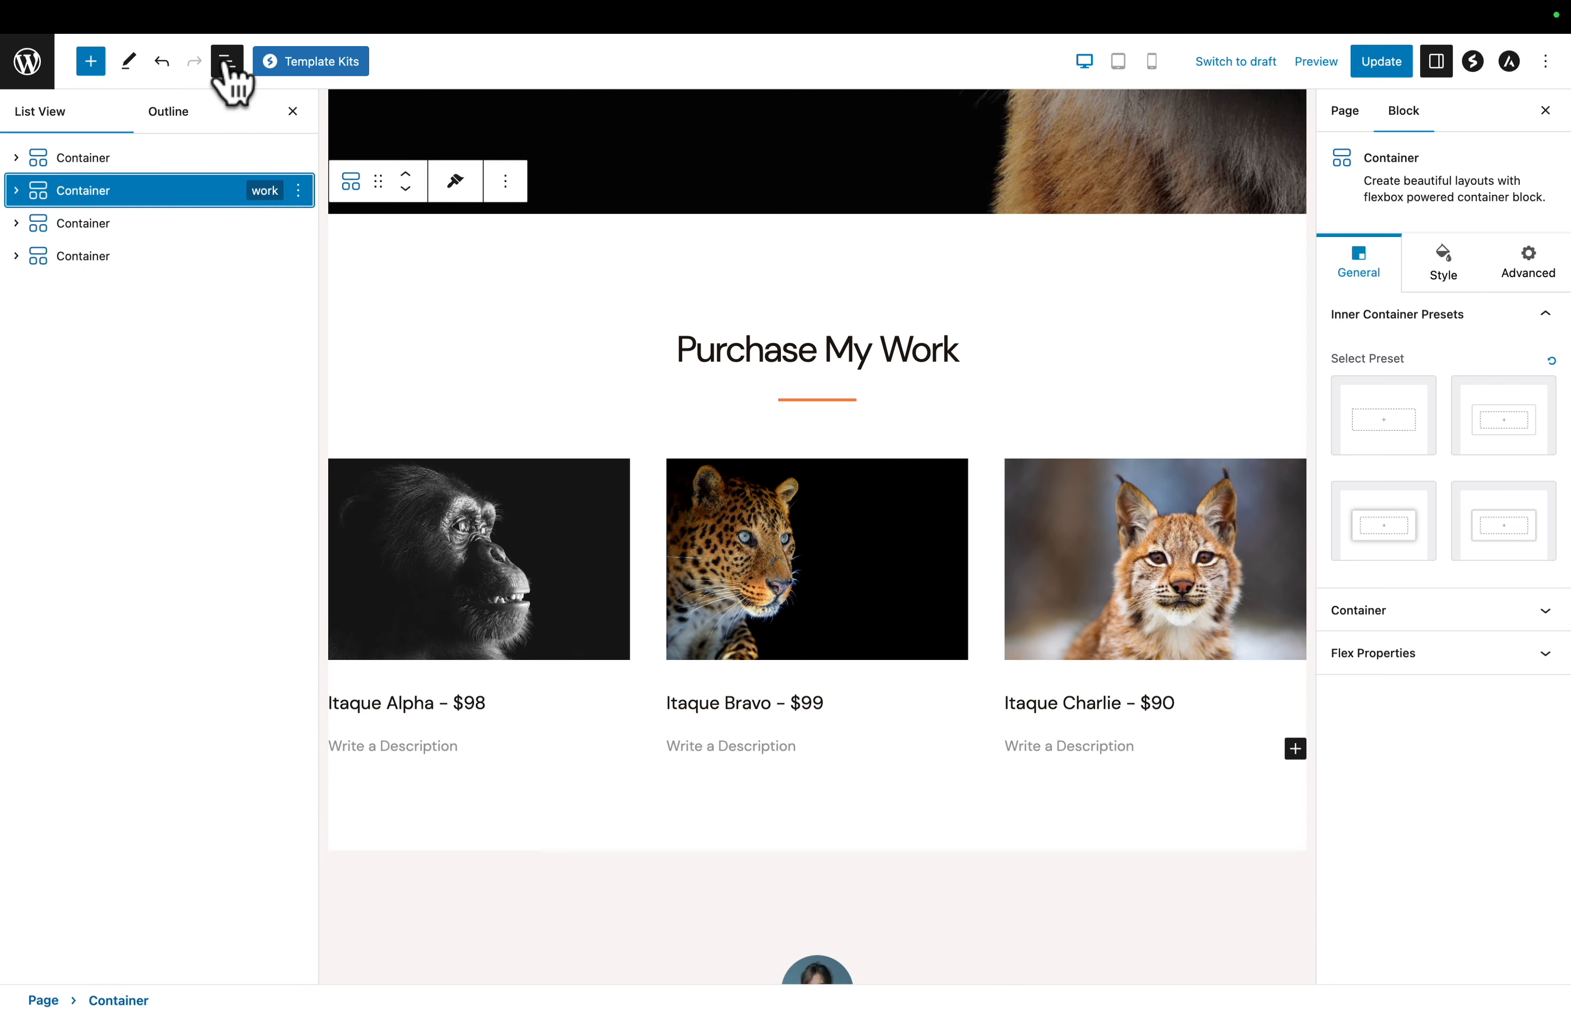
pyautogui.click(113, 226)
pyautogui.click(105, 168)
pyautogui.click(106, 191)
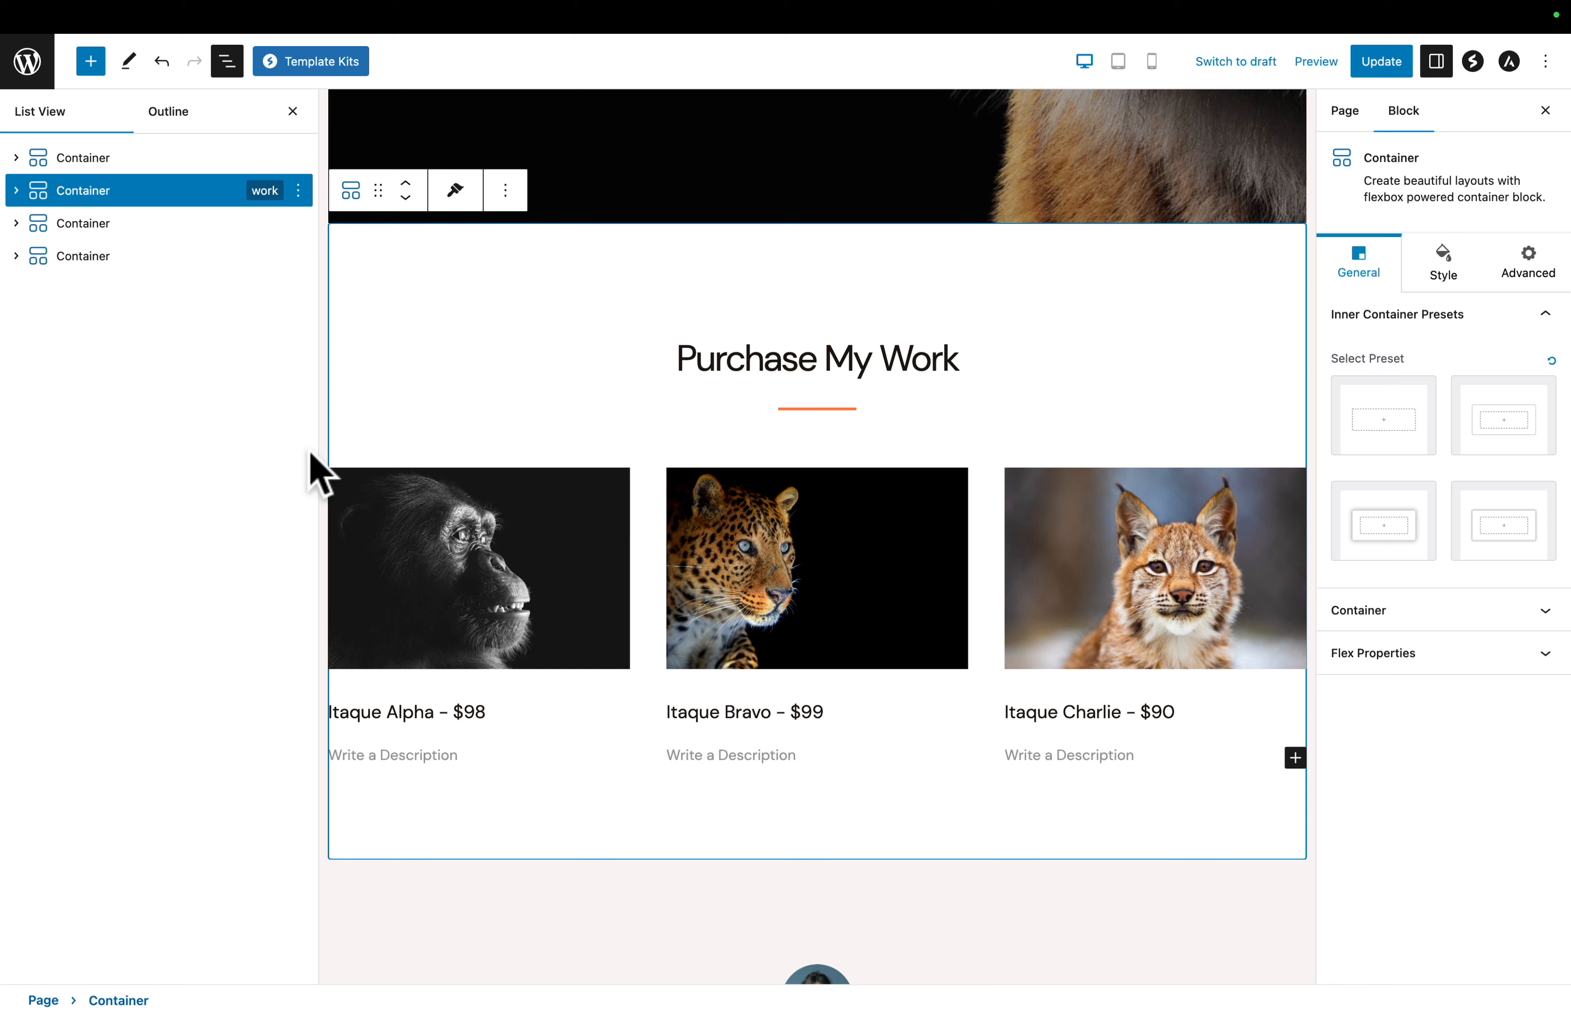
pyautogui.click(298, 190)
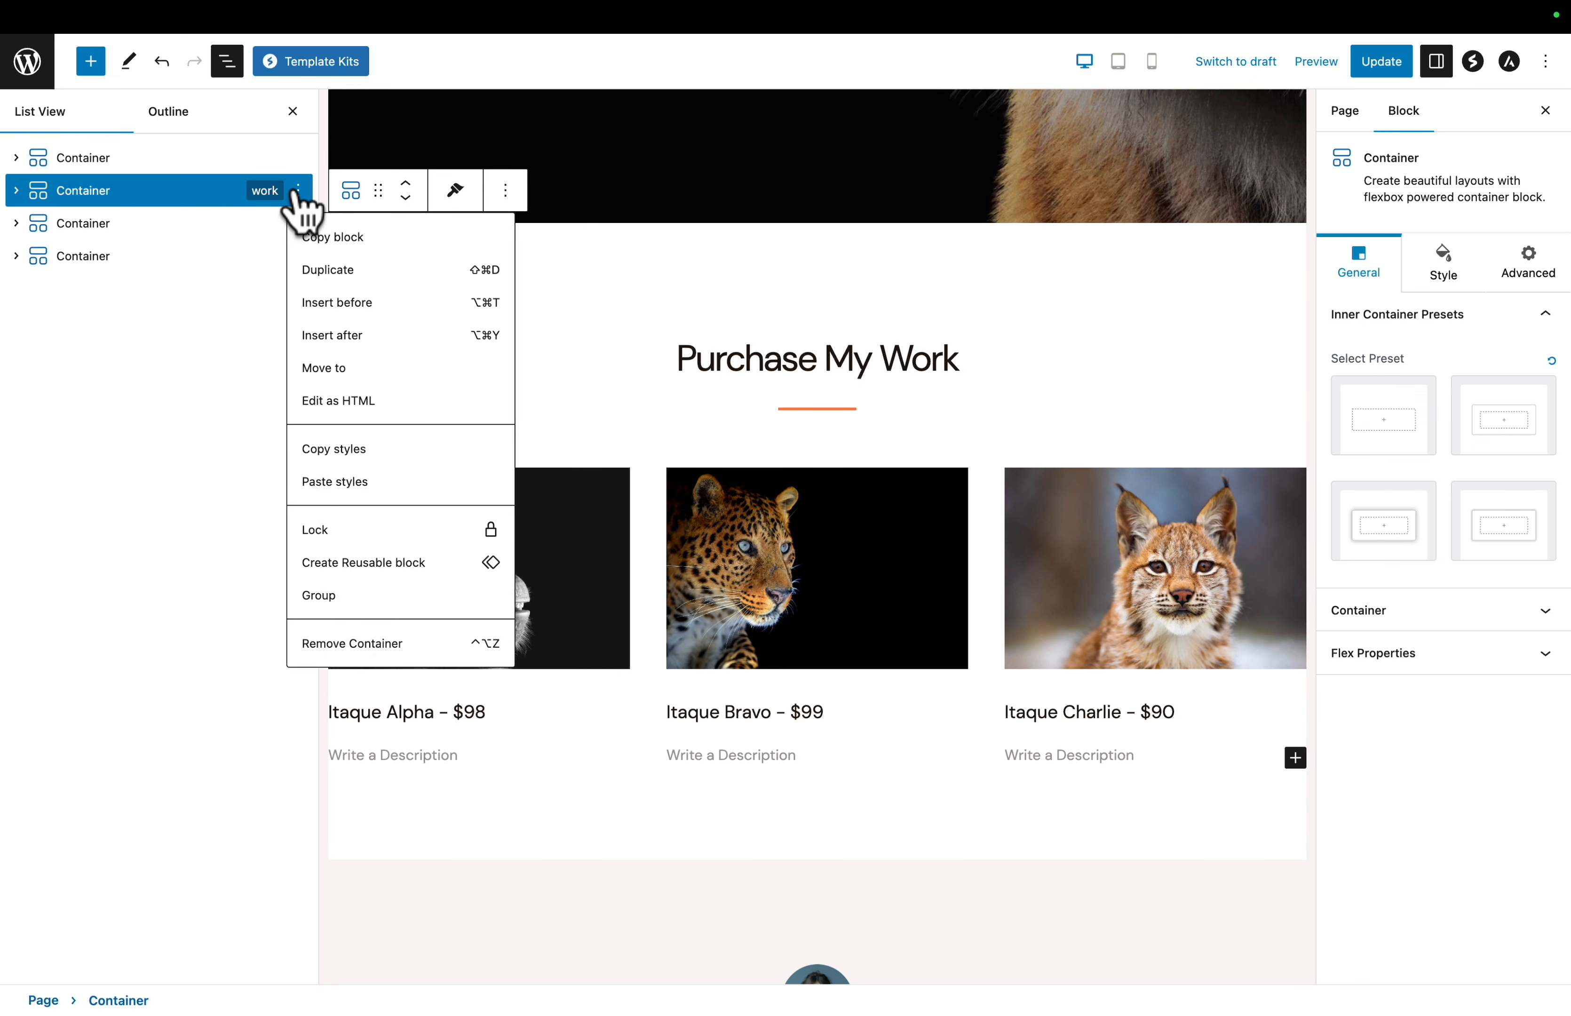
pyautogui.click(324, 238)
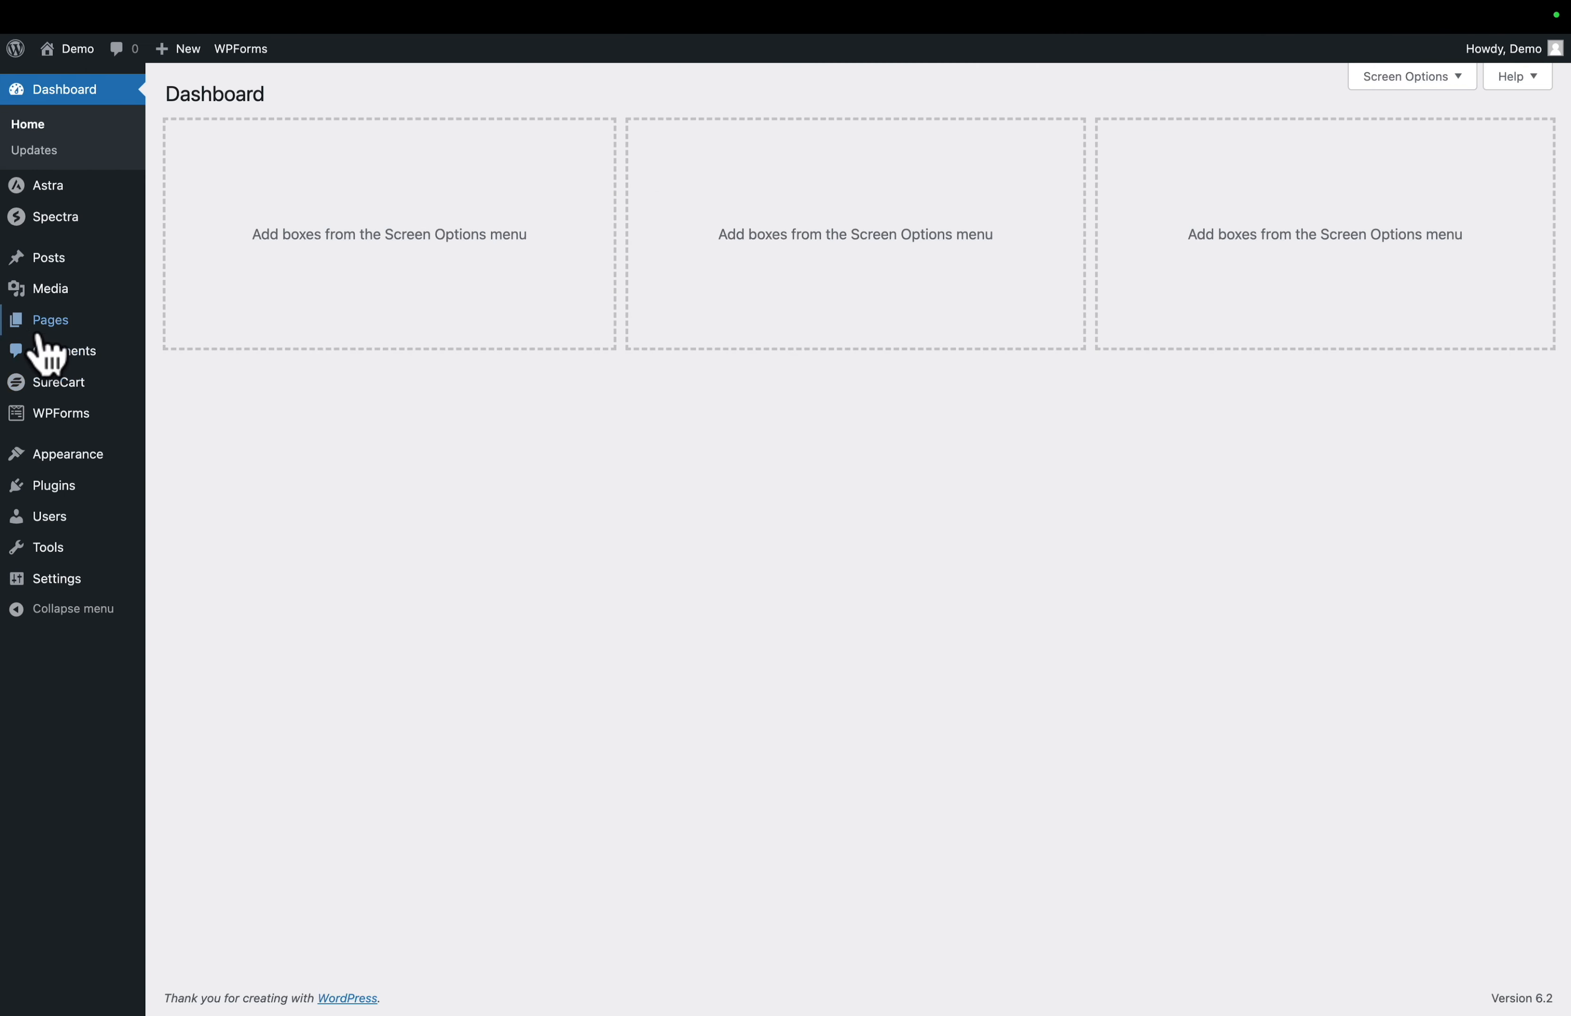
# - Create a new page titled eStore and hide its title on the page
pyautogui.moveTo(43, 339)
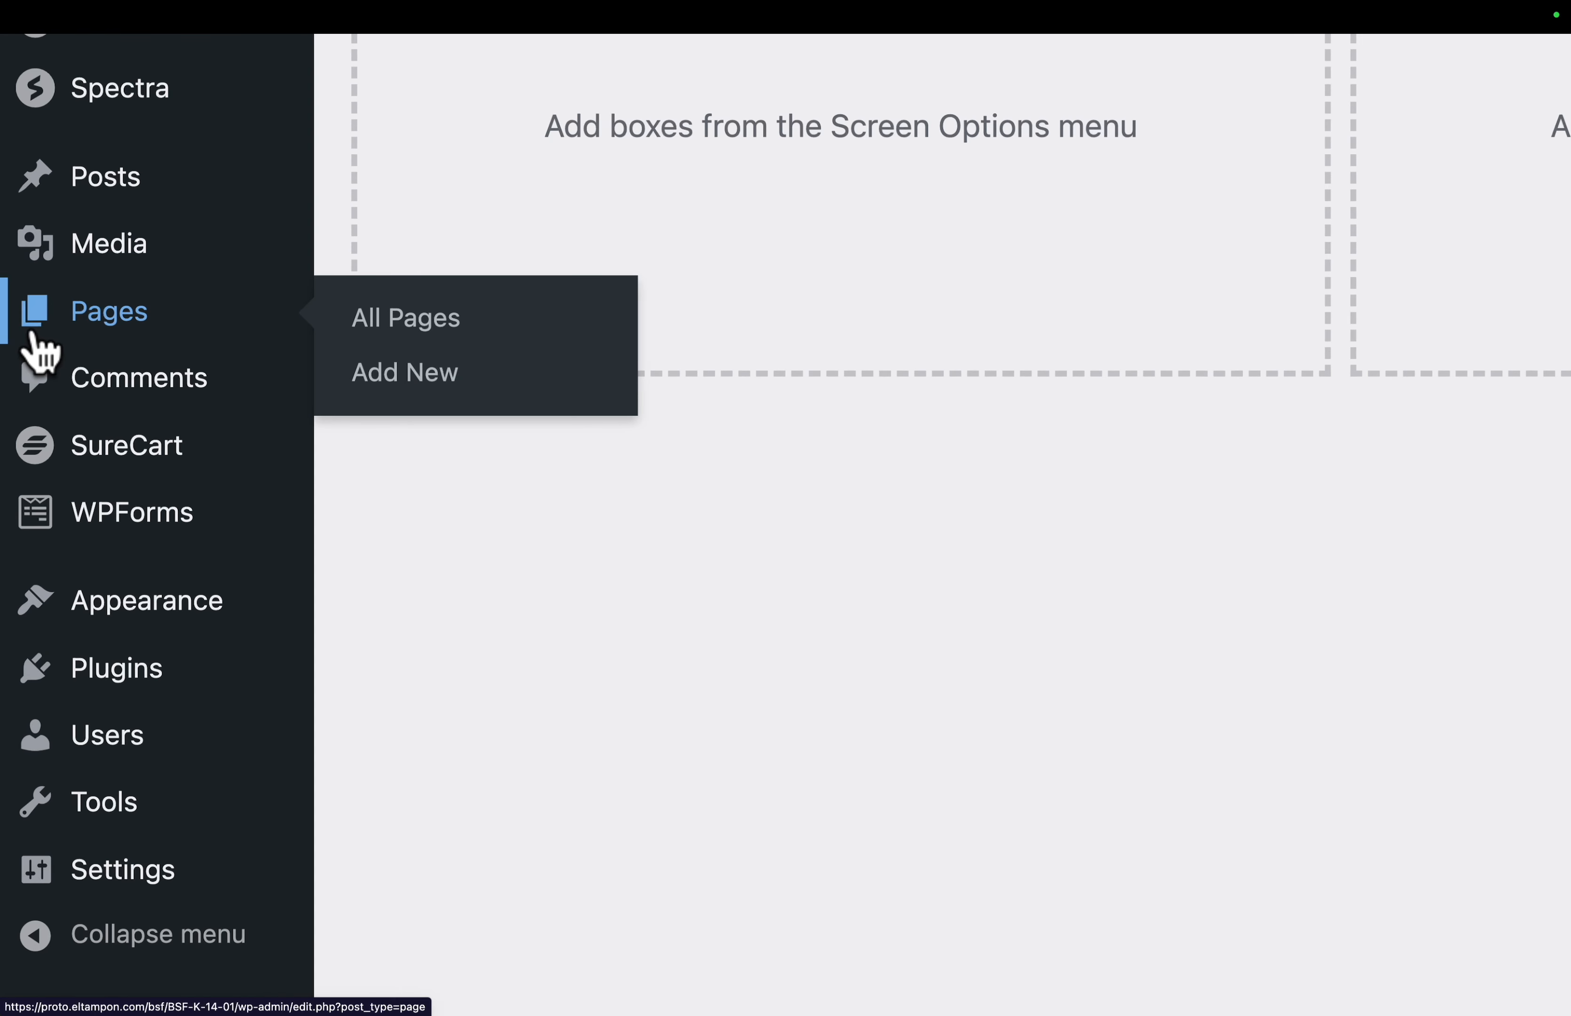
pyautogui.click(439, 384)
pyautogui.write('eStore')
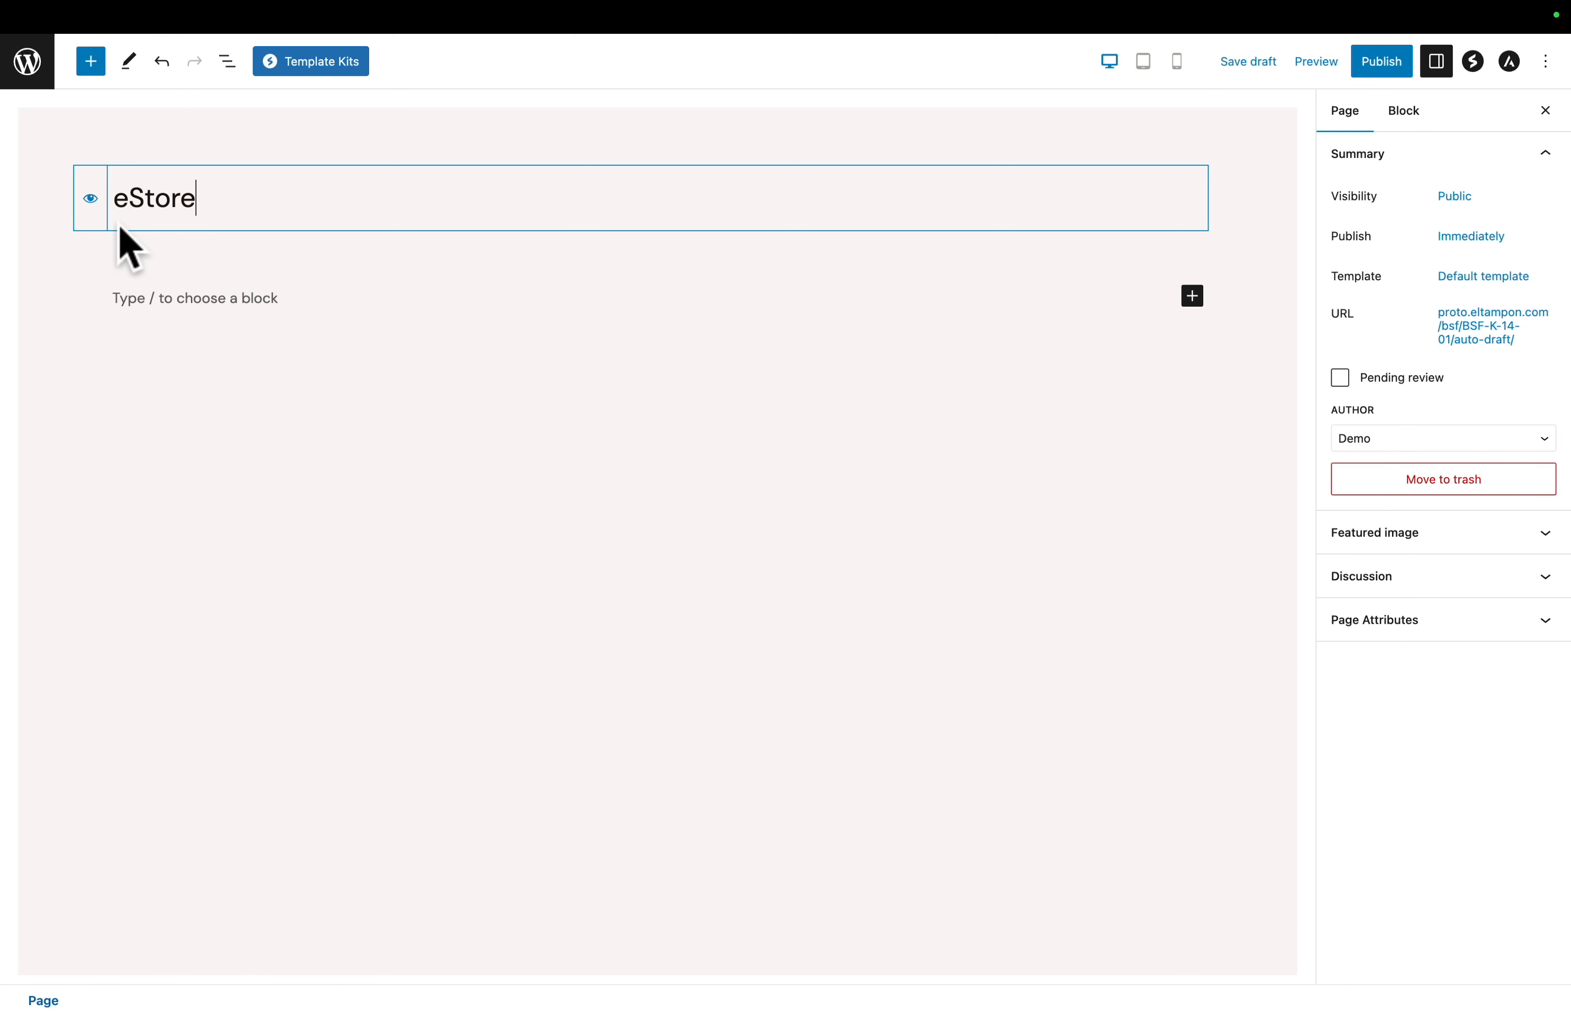
pyautogui.click(88, 200)
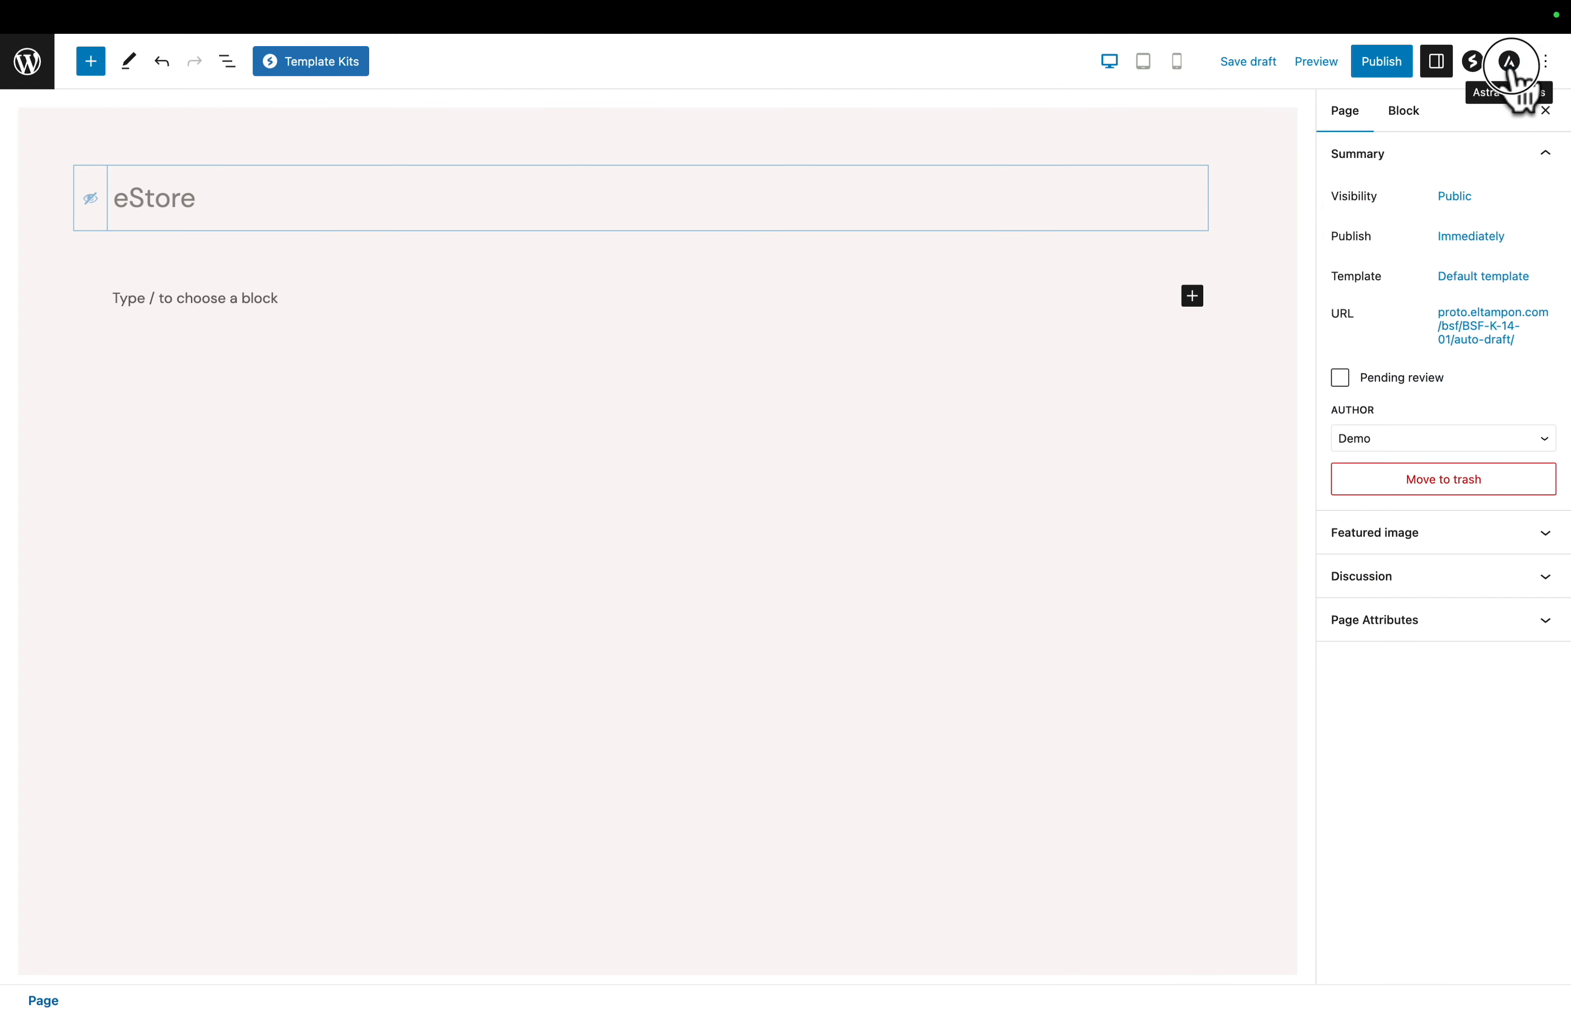
# - Set the page's Astra content layout to Full Width / Stretched and its transparent header to Disabled
pyautogui.click(1510, 65)
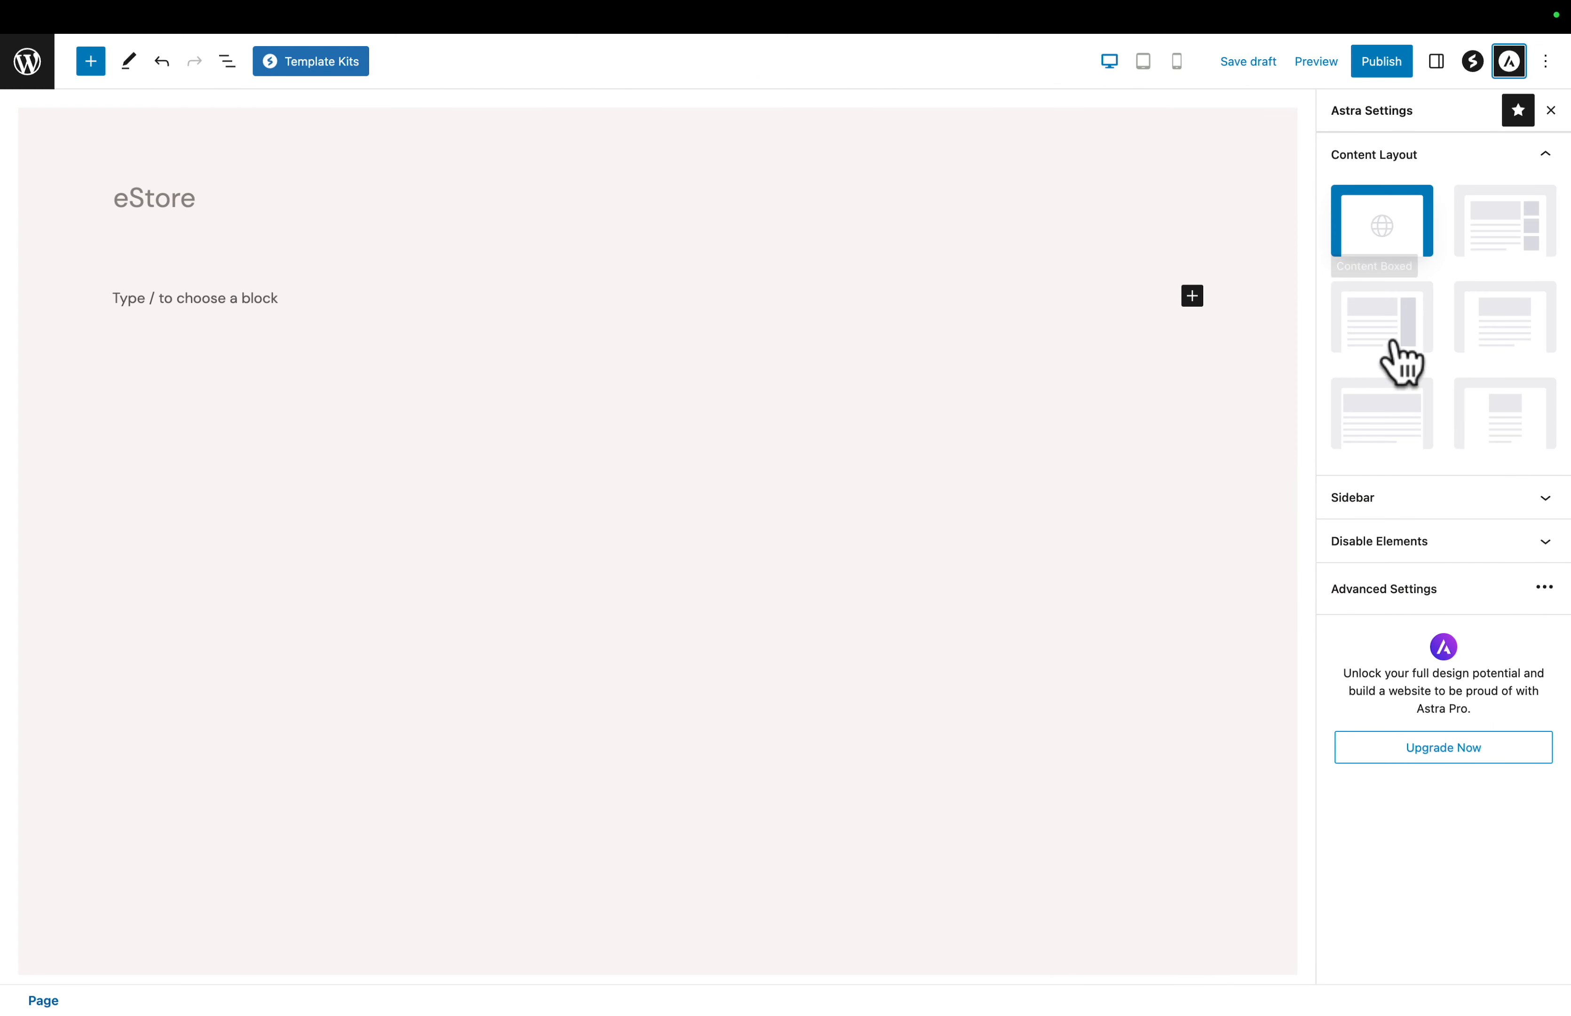
pyautogui.click(1390, 441)
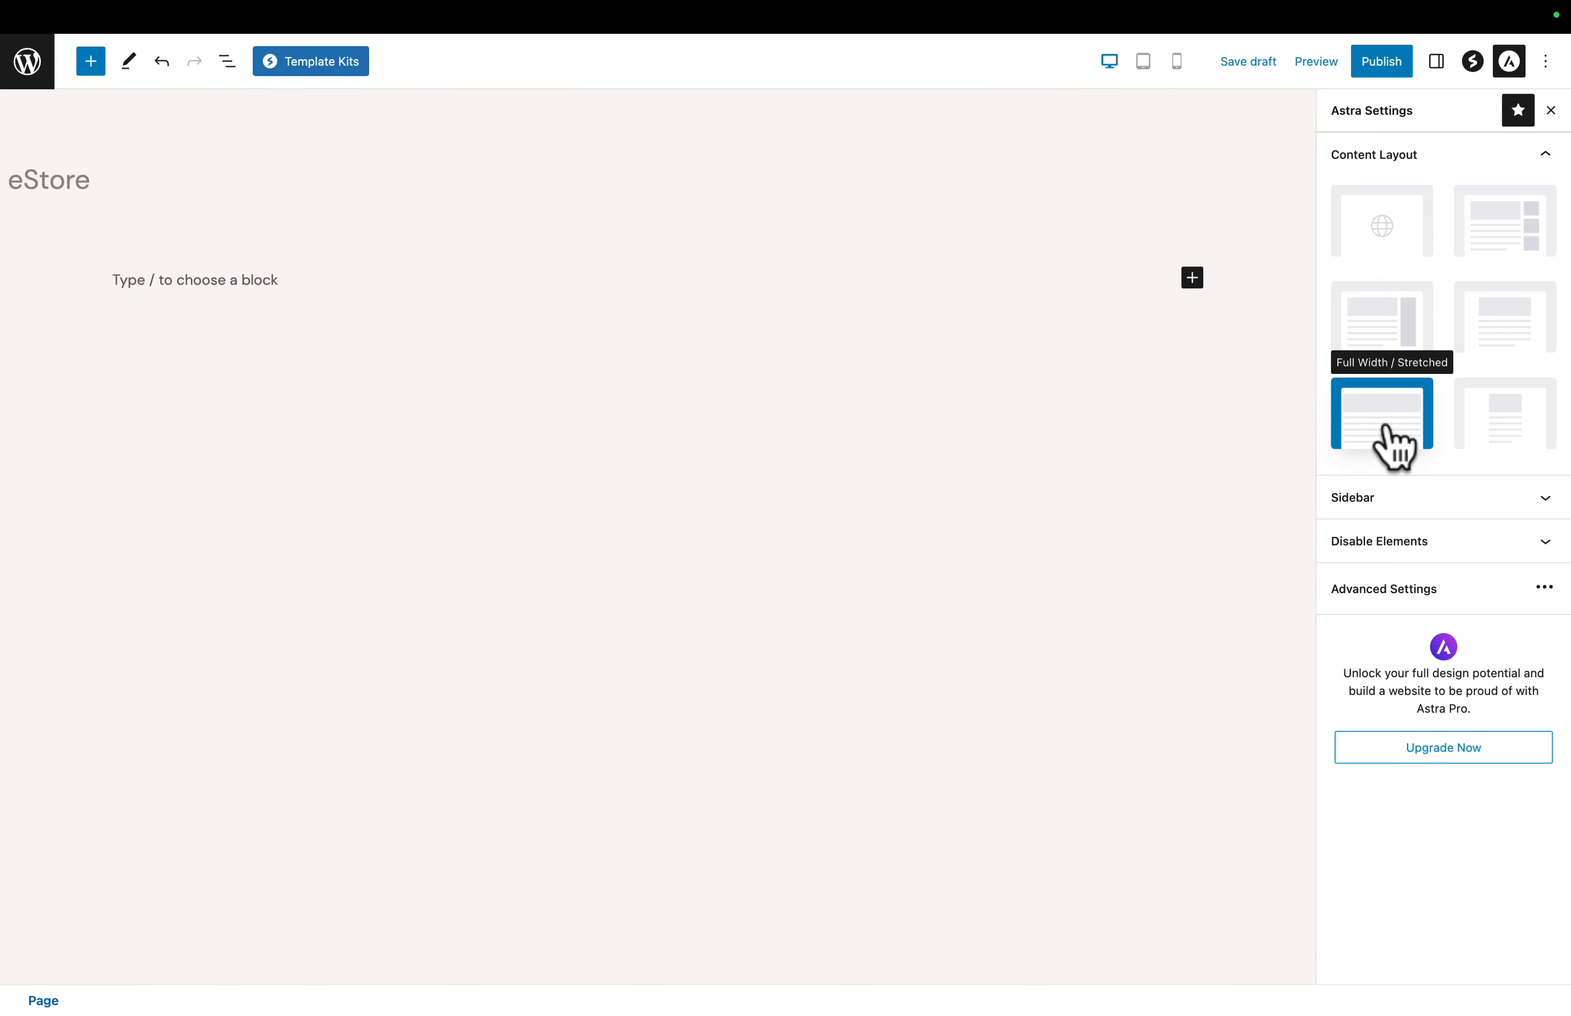
pyautogui.click(1432, 591)
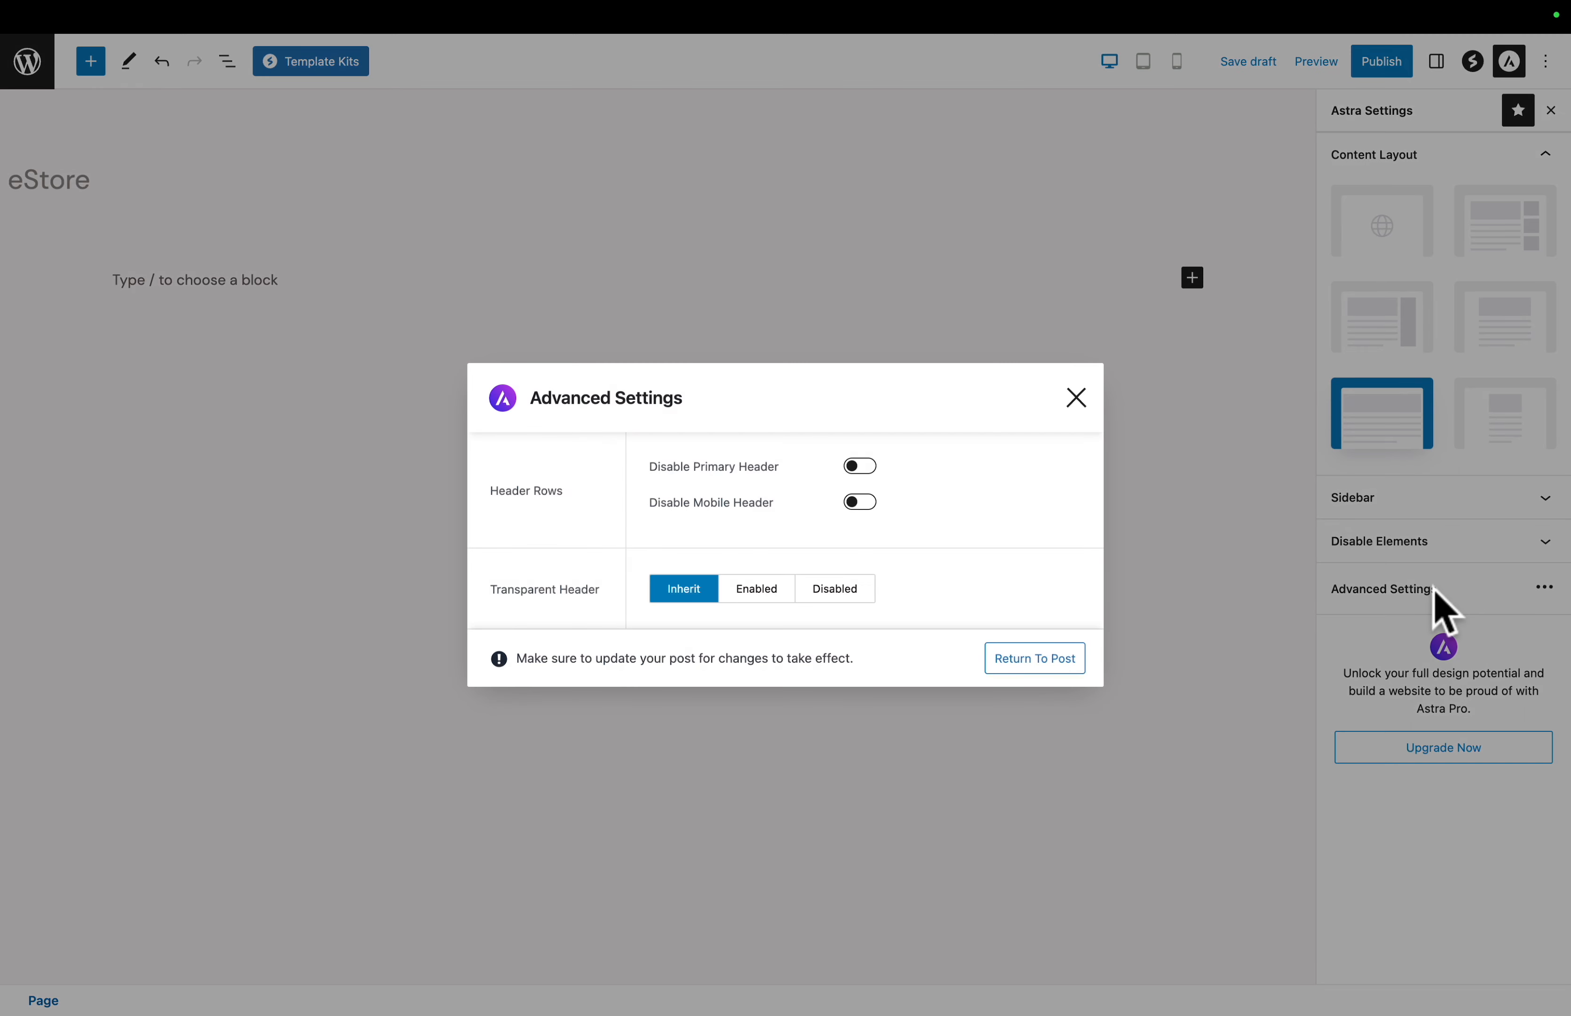
pyautogui.click(837, 590)
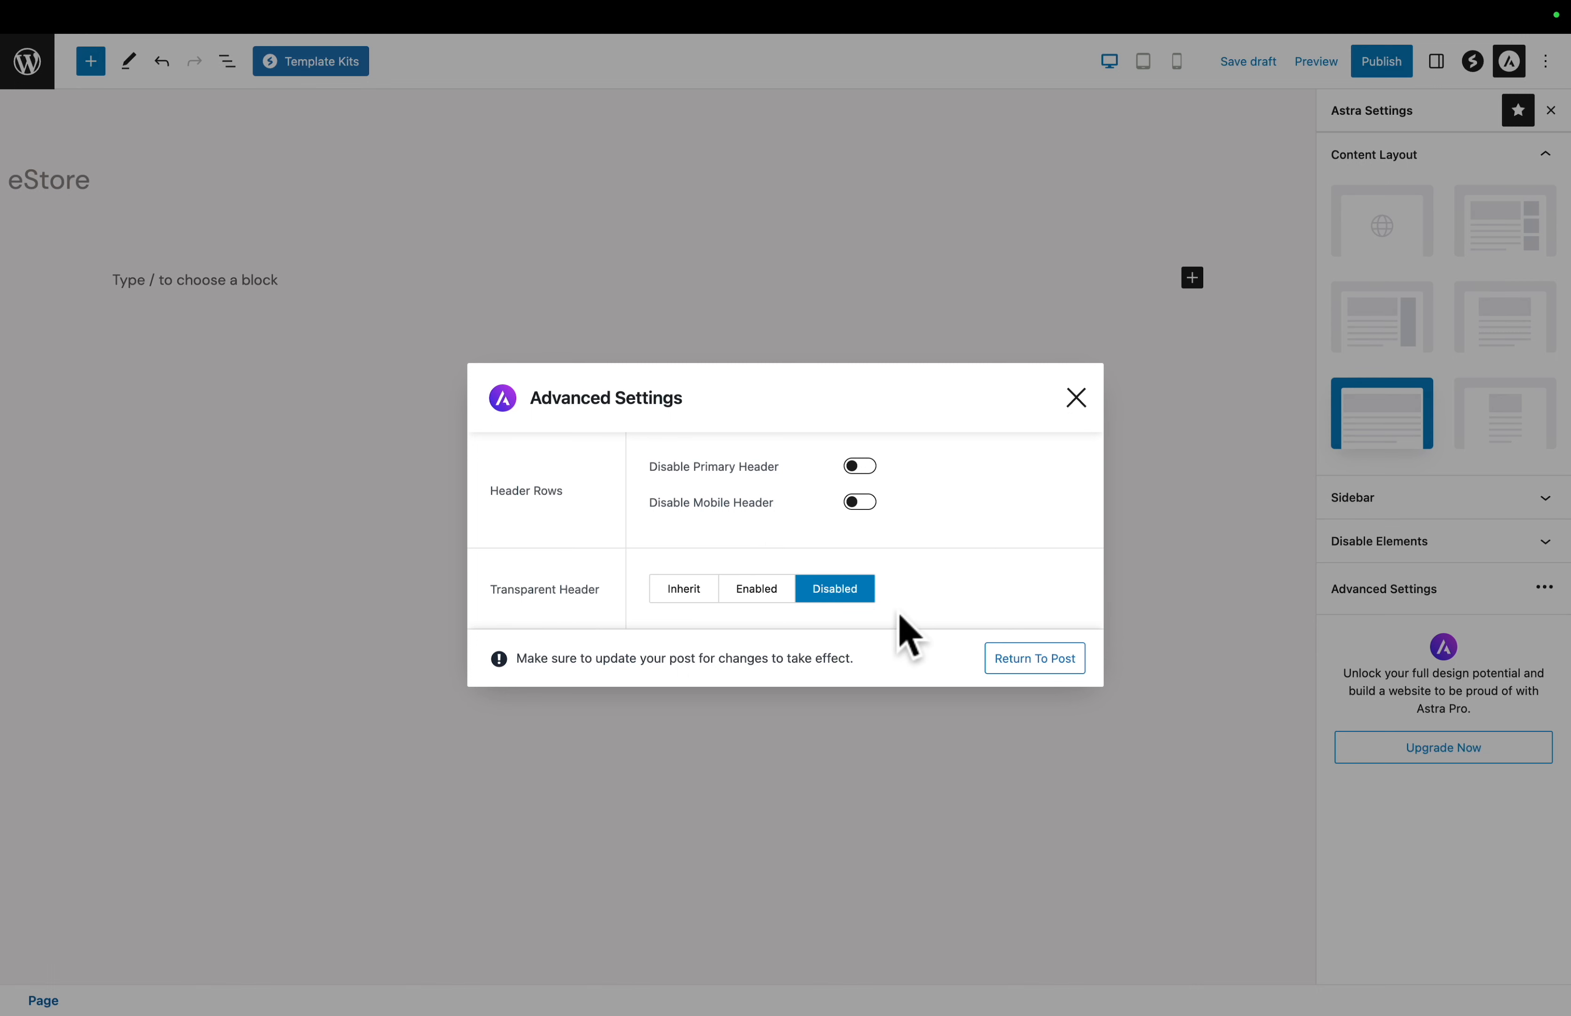
pyautogui.click(1040, 660)
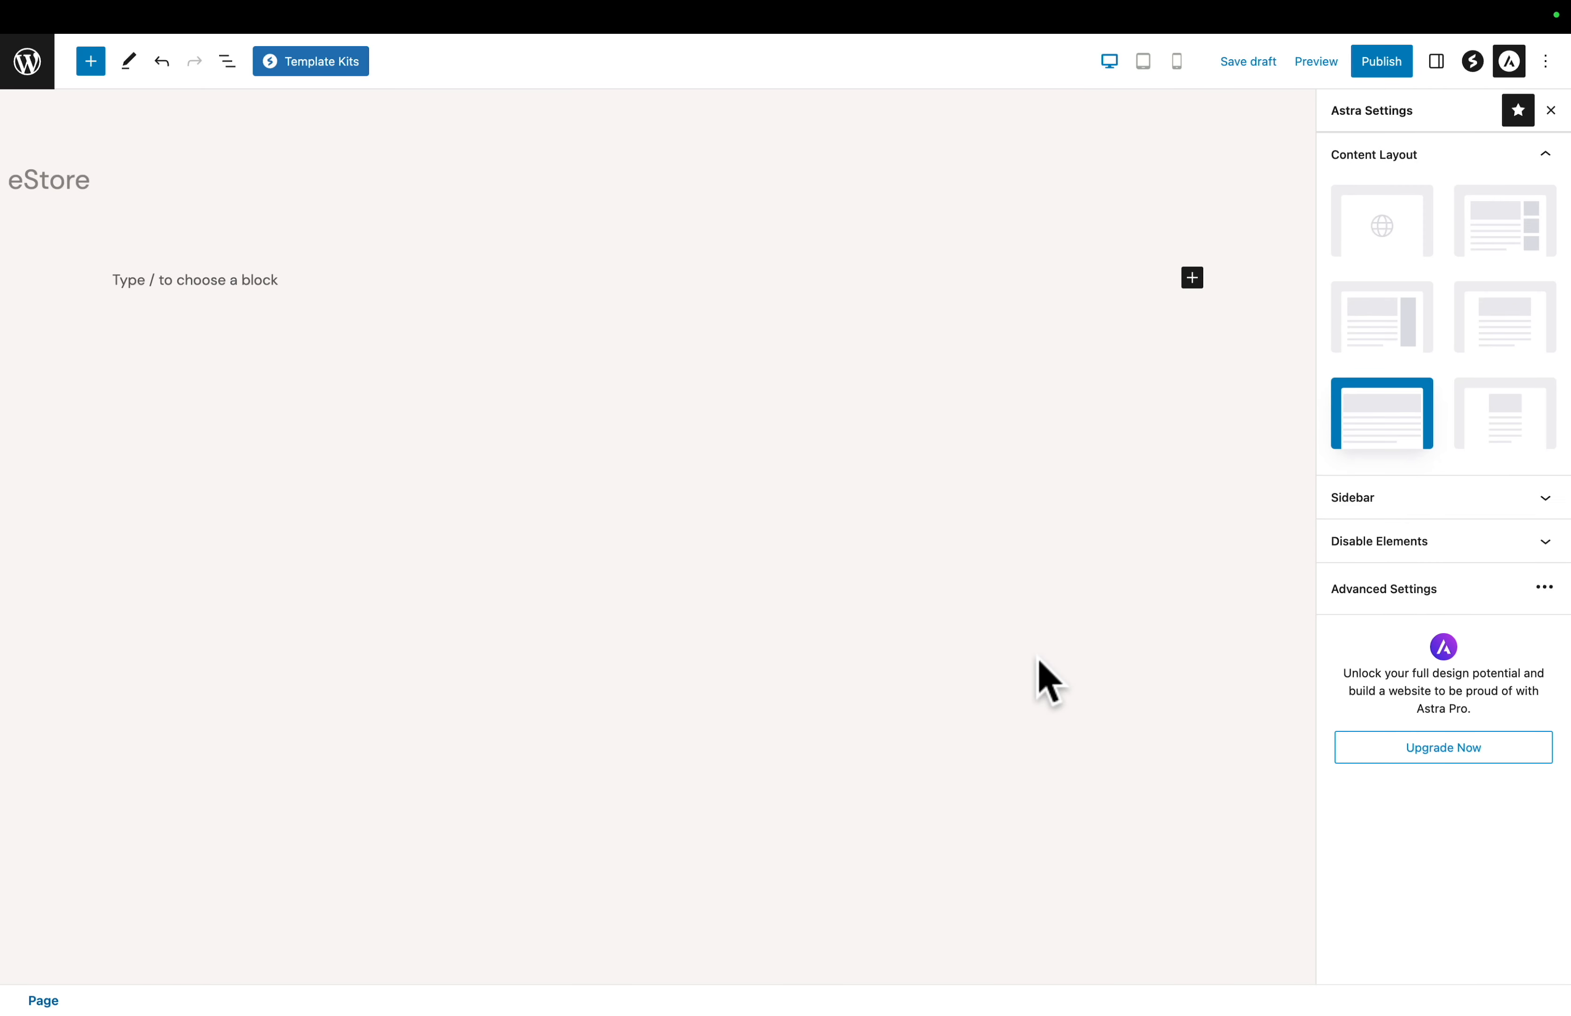
# - Paste the copied Purchase My Work container into the empty block of the eStore page
pyautogui.click(130, 279)
pyautogui.rightClick(82, 261)
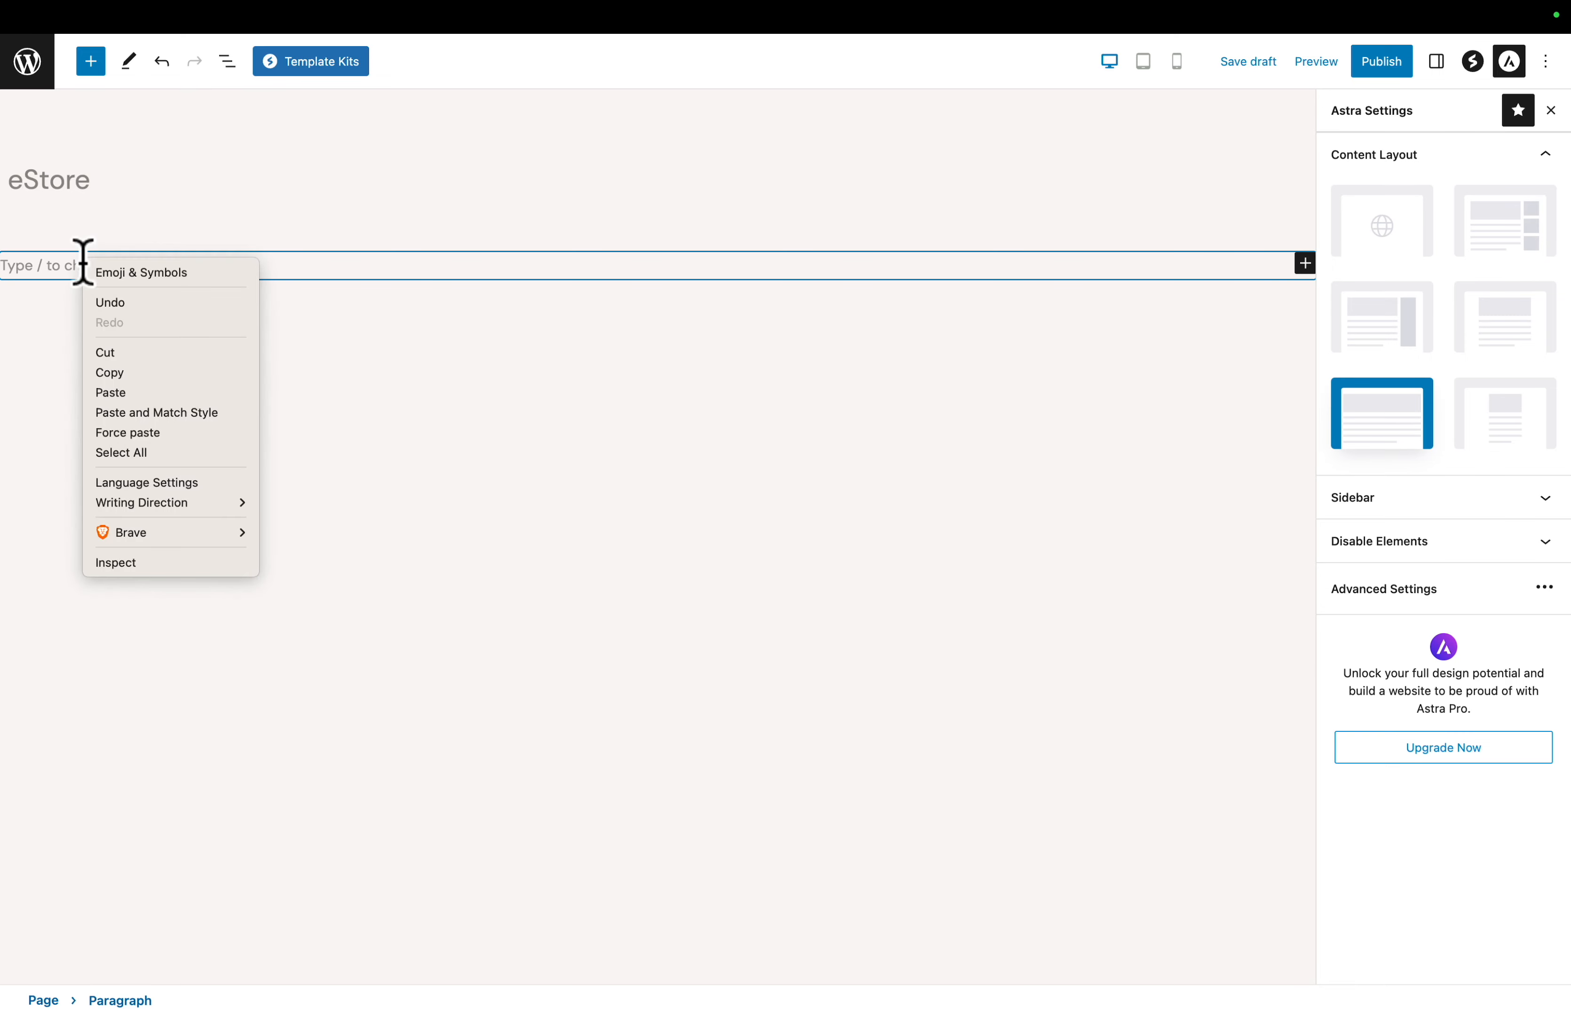
pyautogui.click(116, 394)
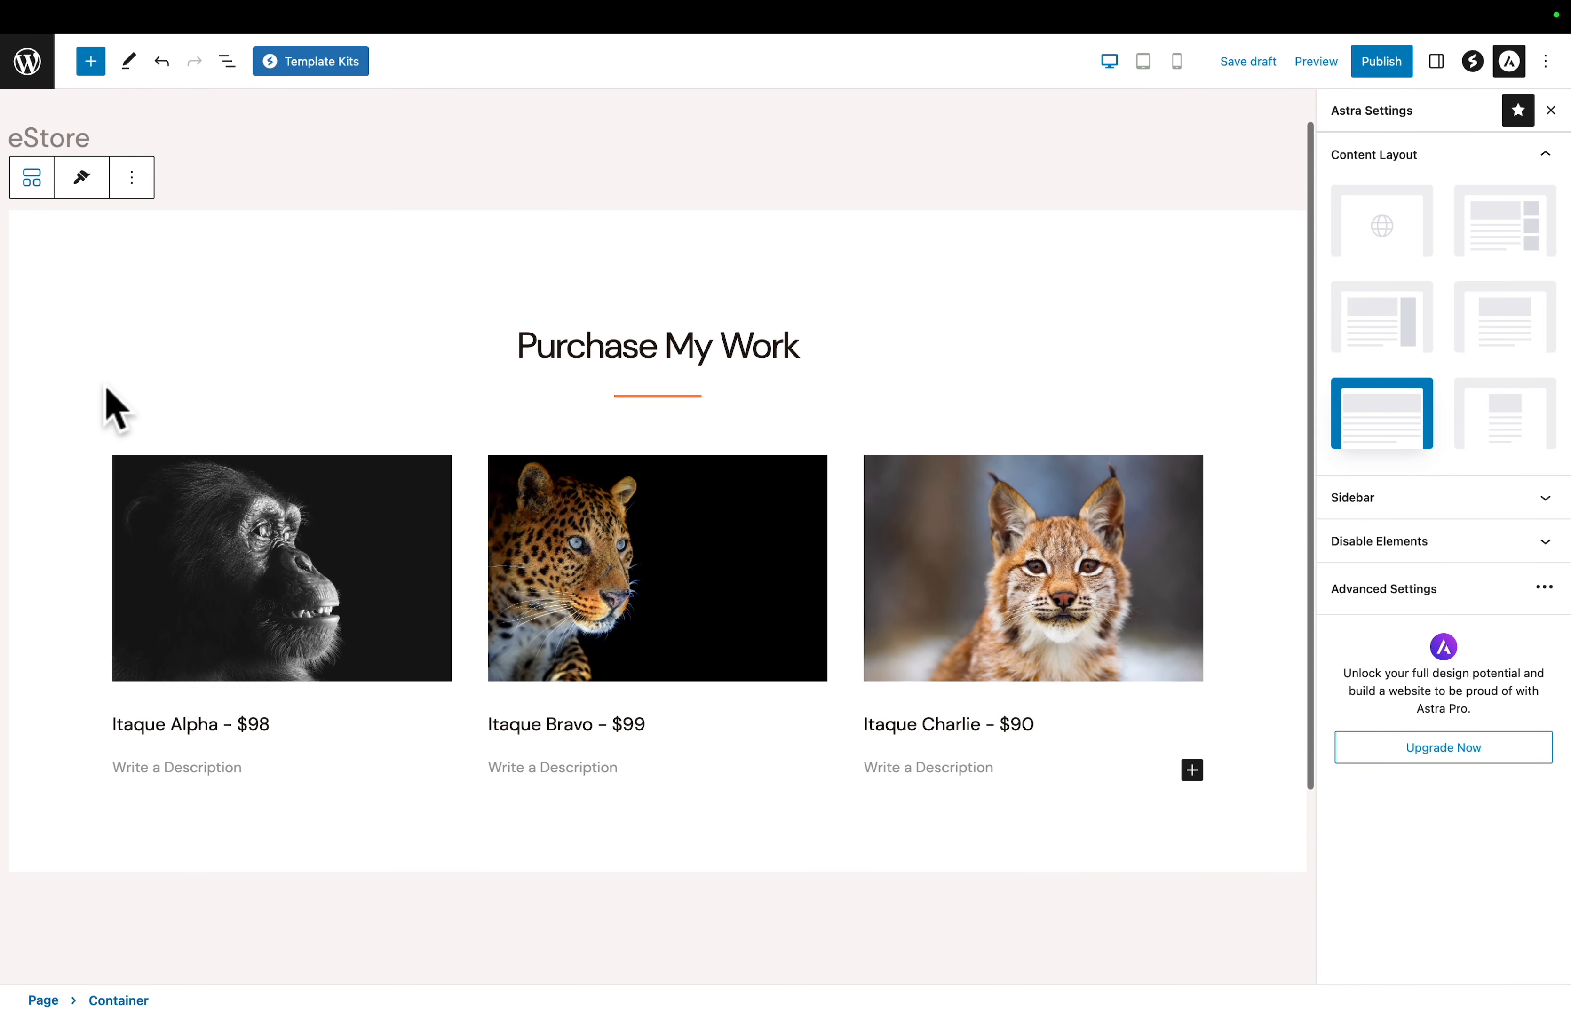
# - Replace the Purchase My Work heading text in the pasted container with eStore
pyautogui.click(536, 341)
pyautogui.tripleClick(553, 339)
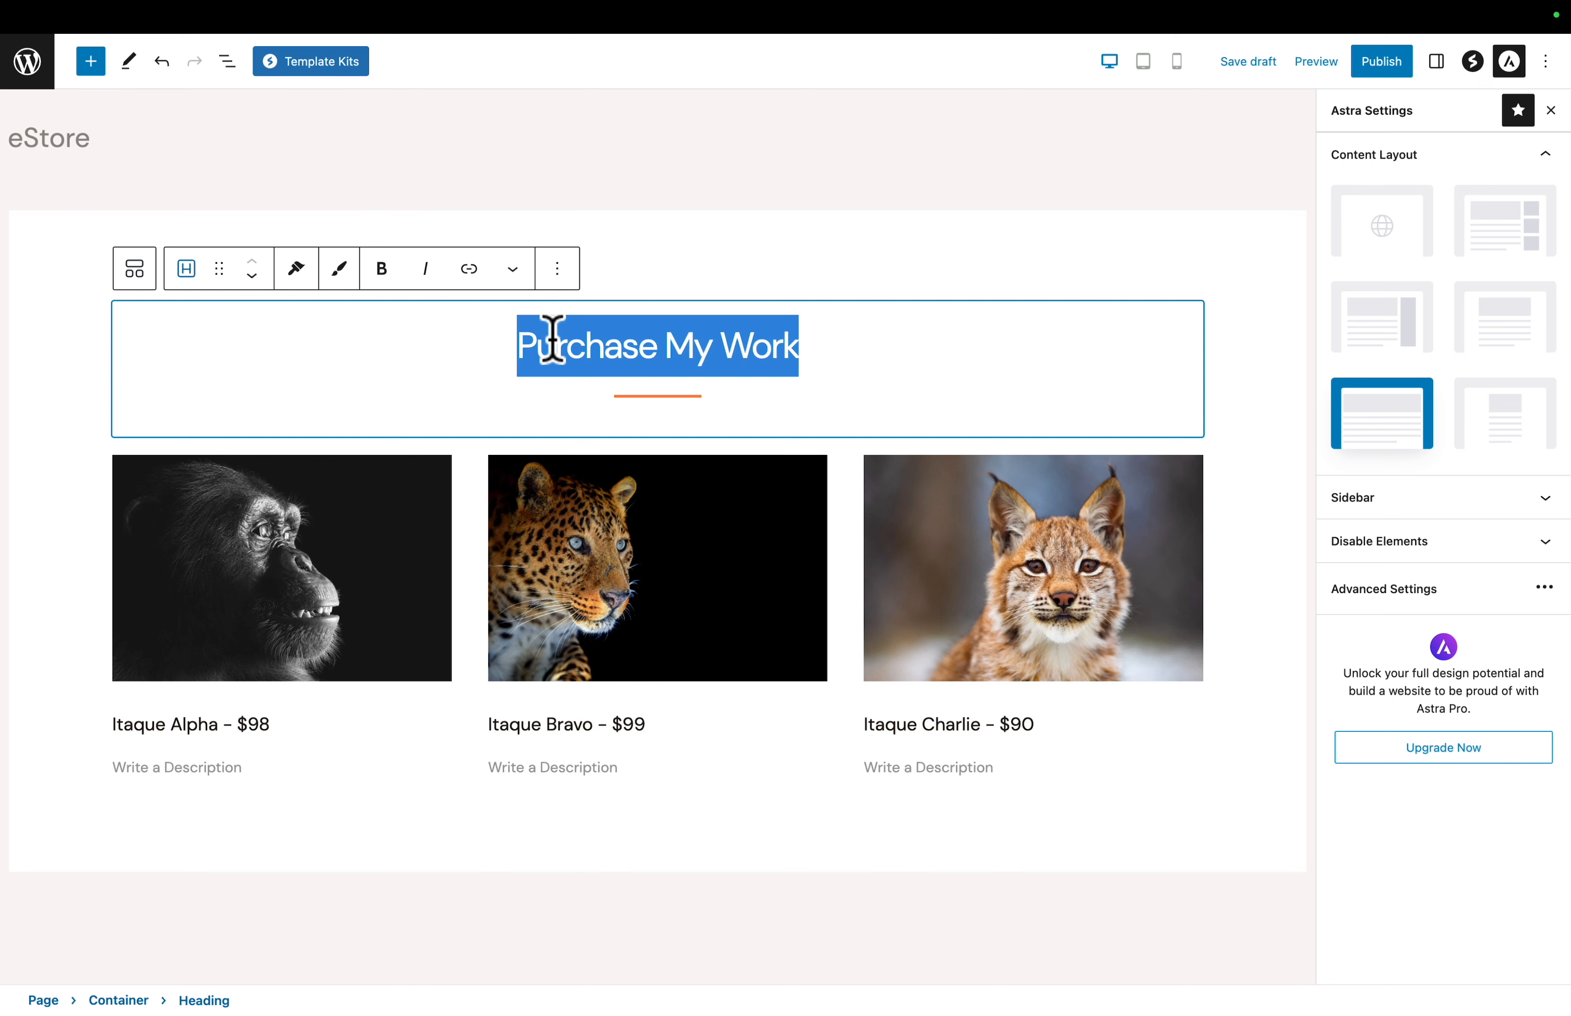
pyautogui.write('EStore')
pyautogui.press('BackSpace')
pyautogui.press('BackSpace')
pyautogui.press('BackSpace')
pyautogui.press('BackSpace')
pyautogui.press('BackSpace')
pyautogui.press('BackSpace')
pyautogui.write('eStore')
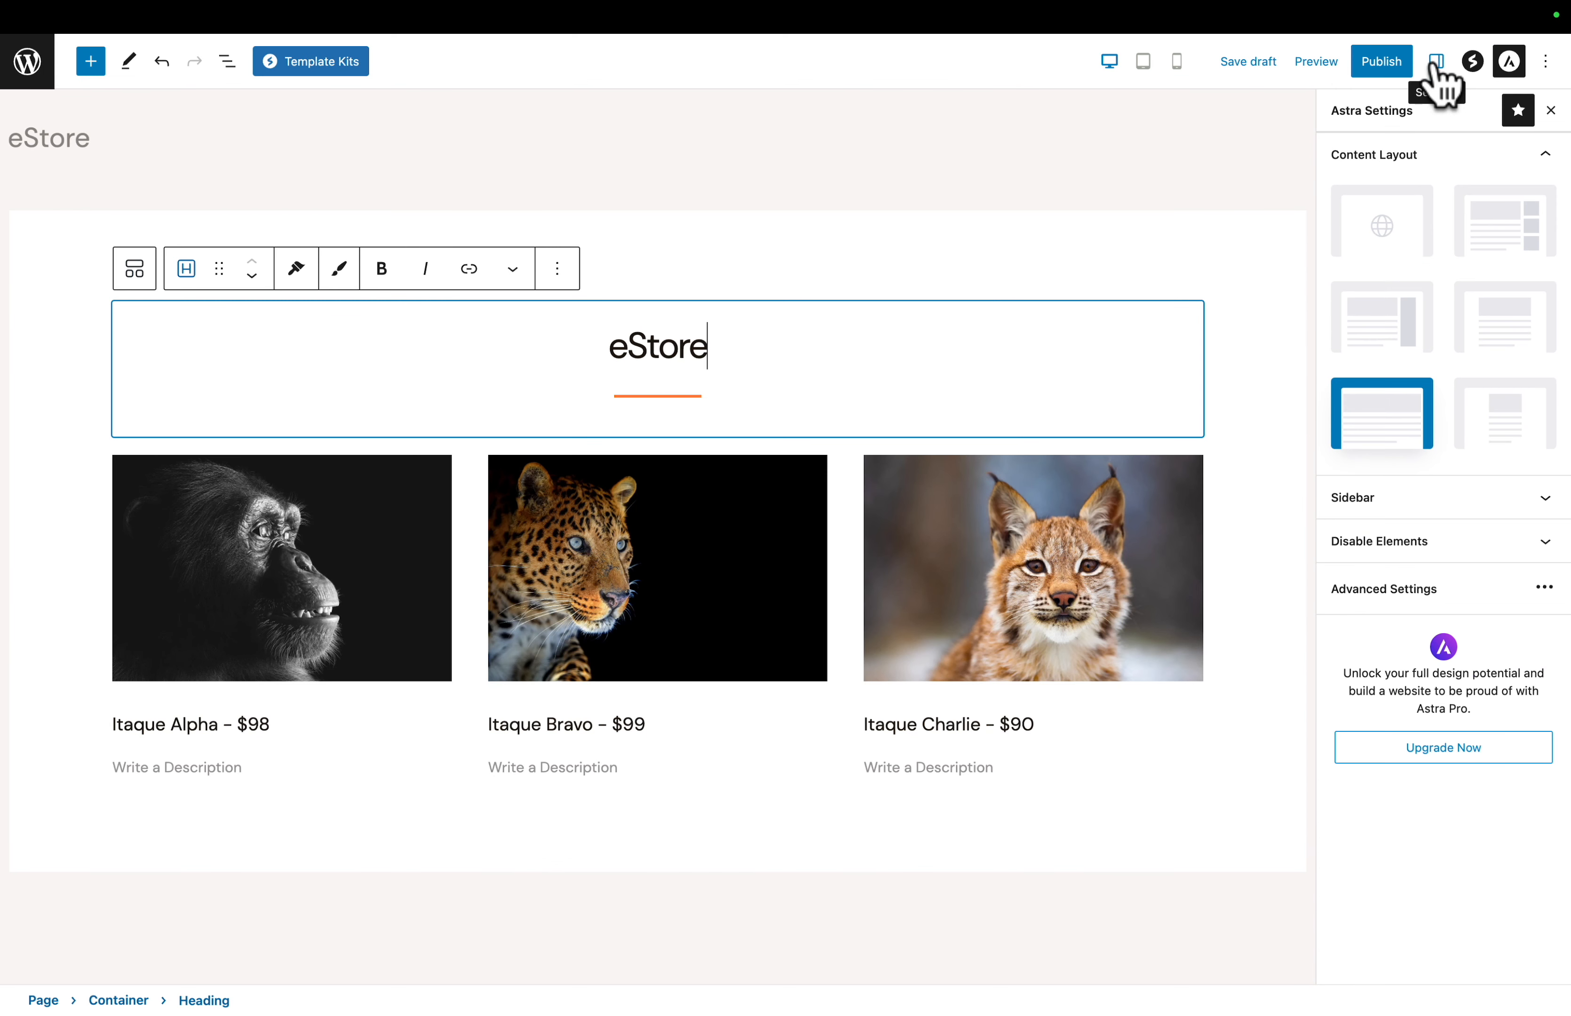
# - Insert a Spectra Buttons block below the Itaque Alpha info box with the ape photo
pyautogui.click(1441, 71)
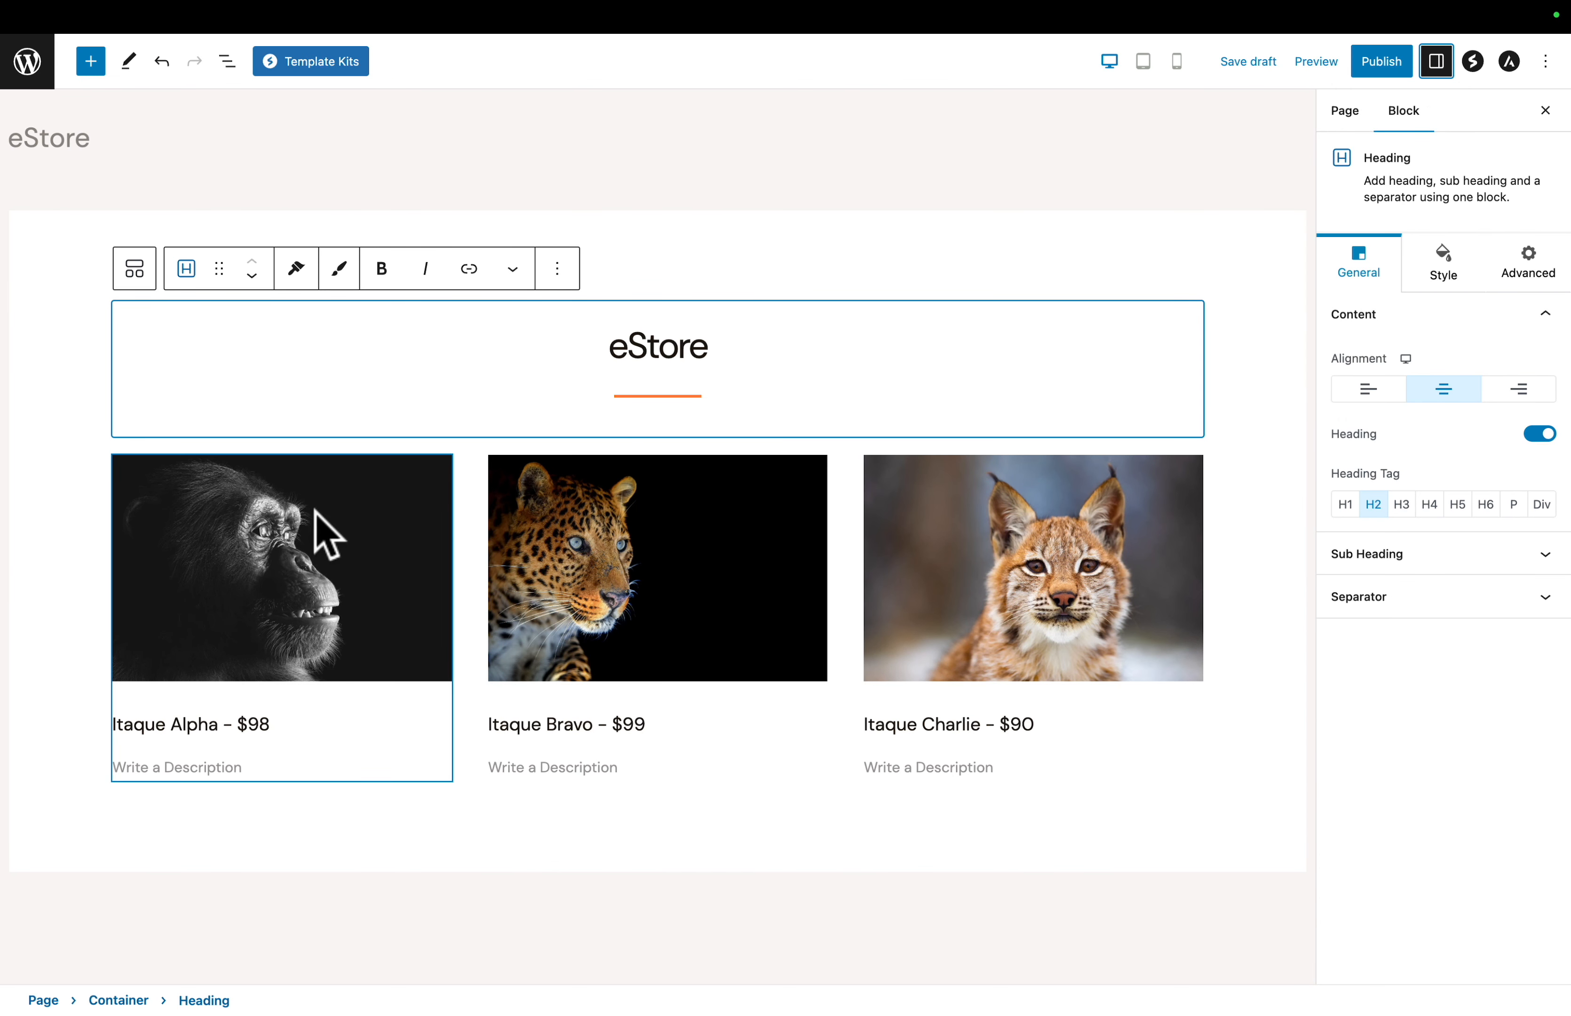
pyautogui.click(252, 547)
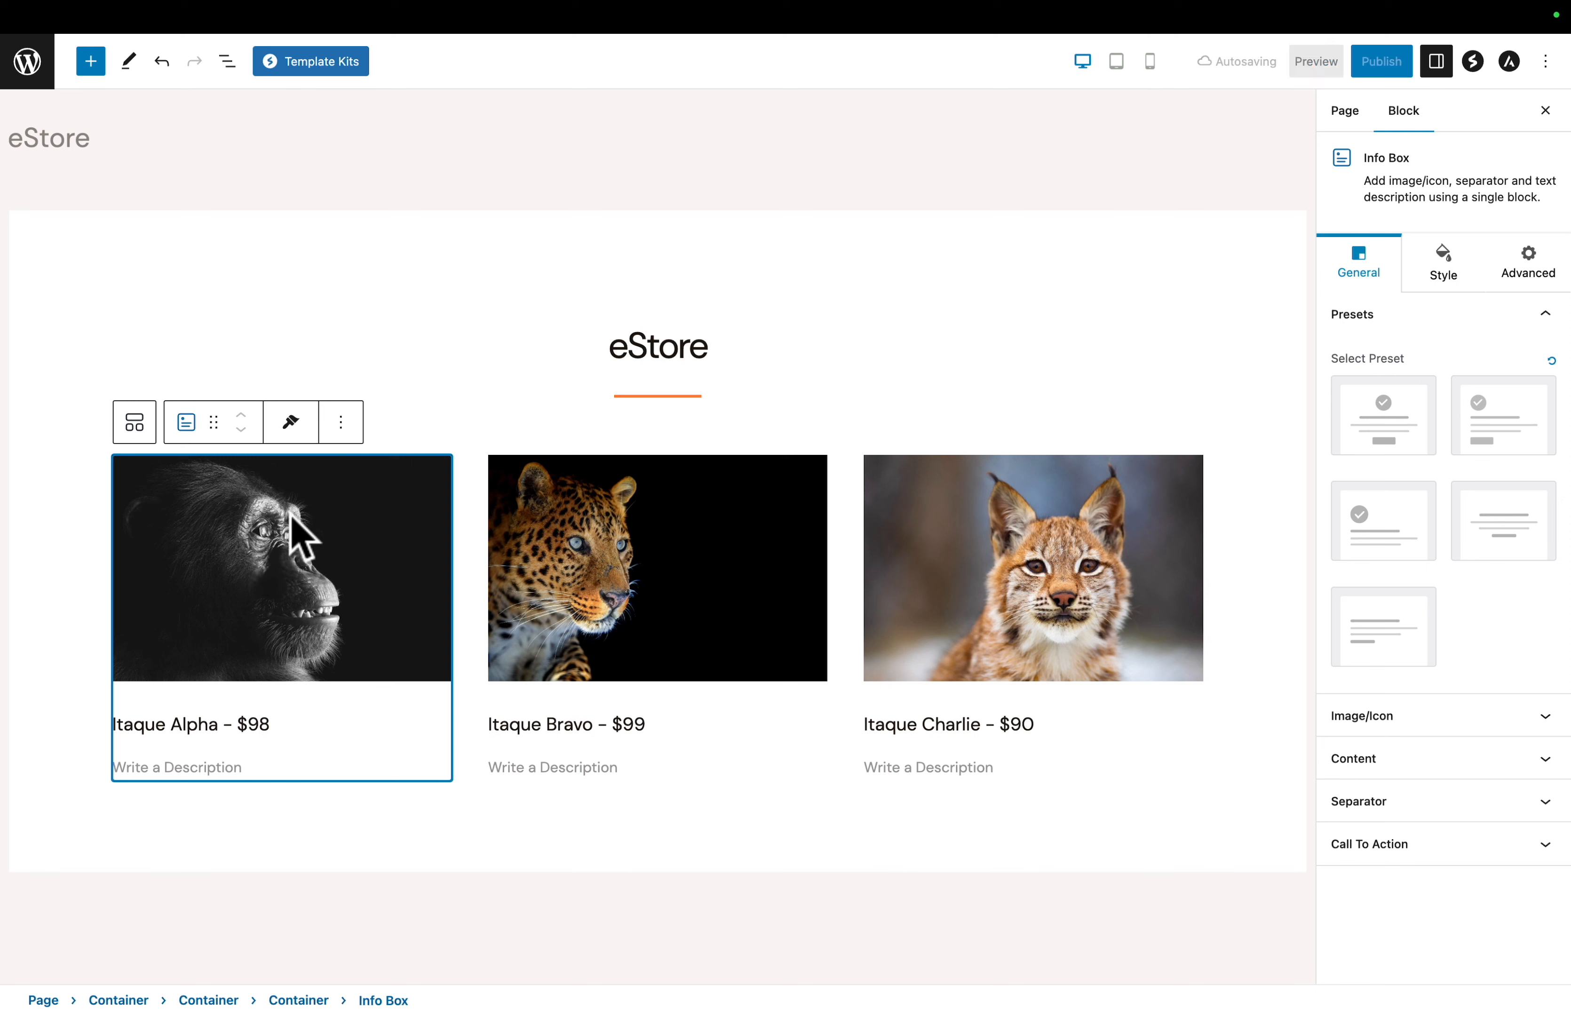
pyautogui.click(91, 63)
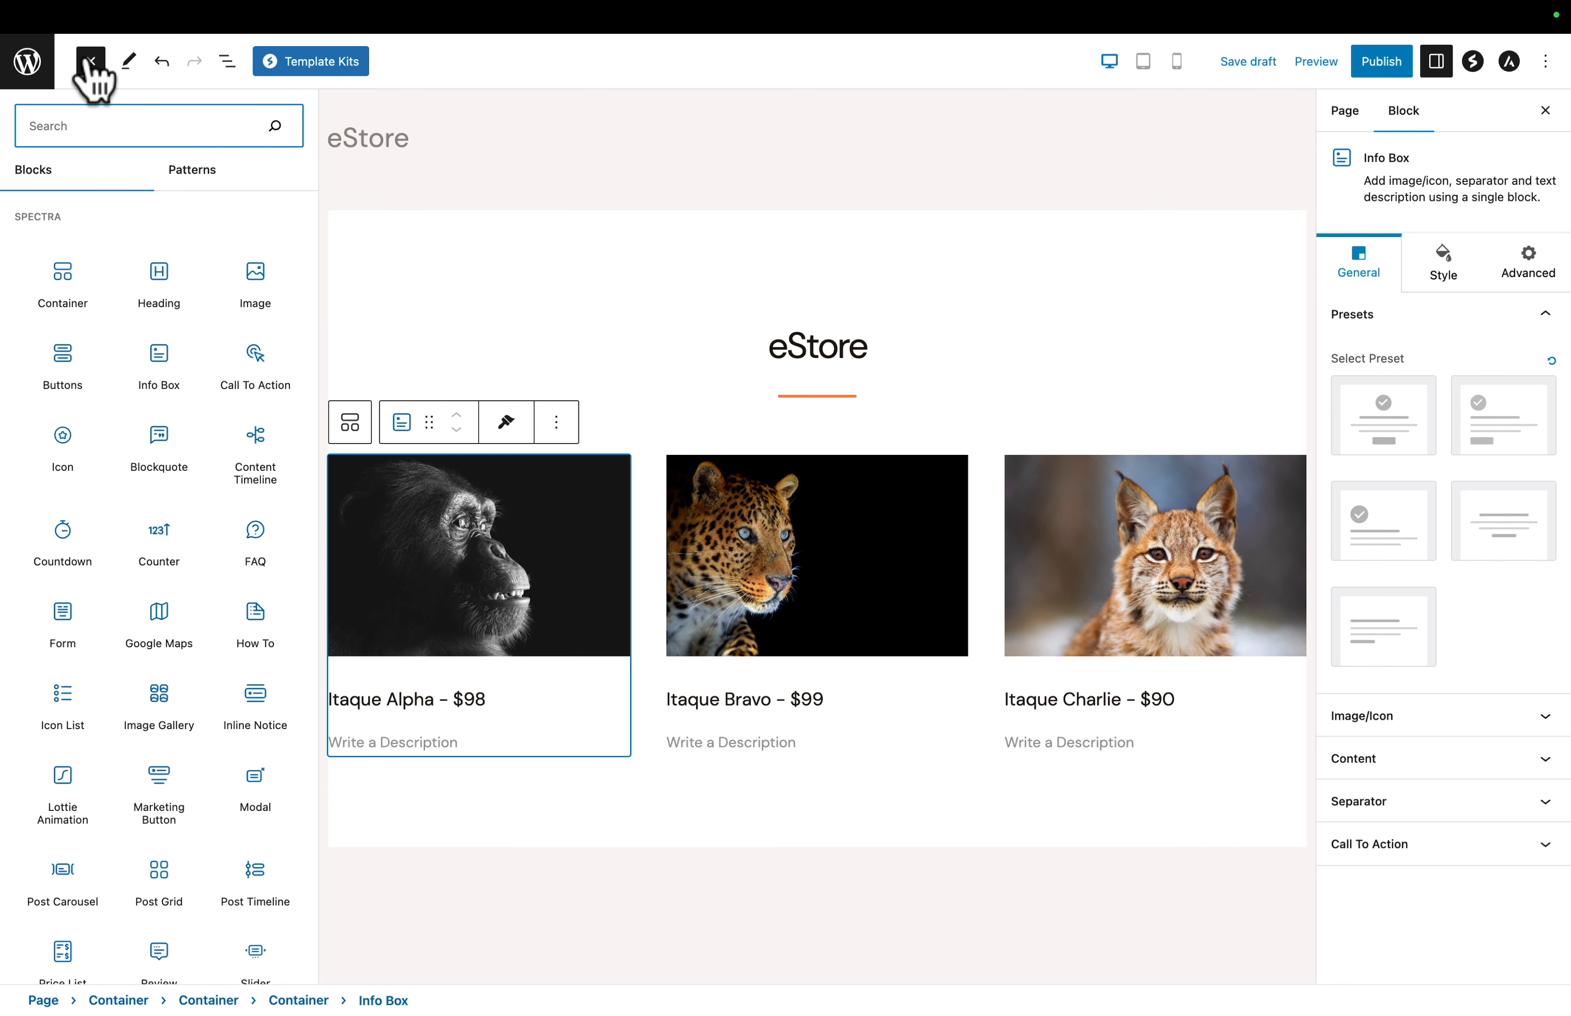
pyautogui.write('bu')
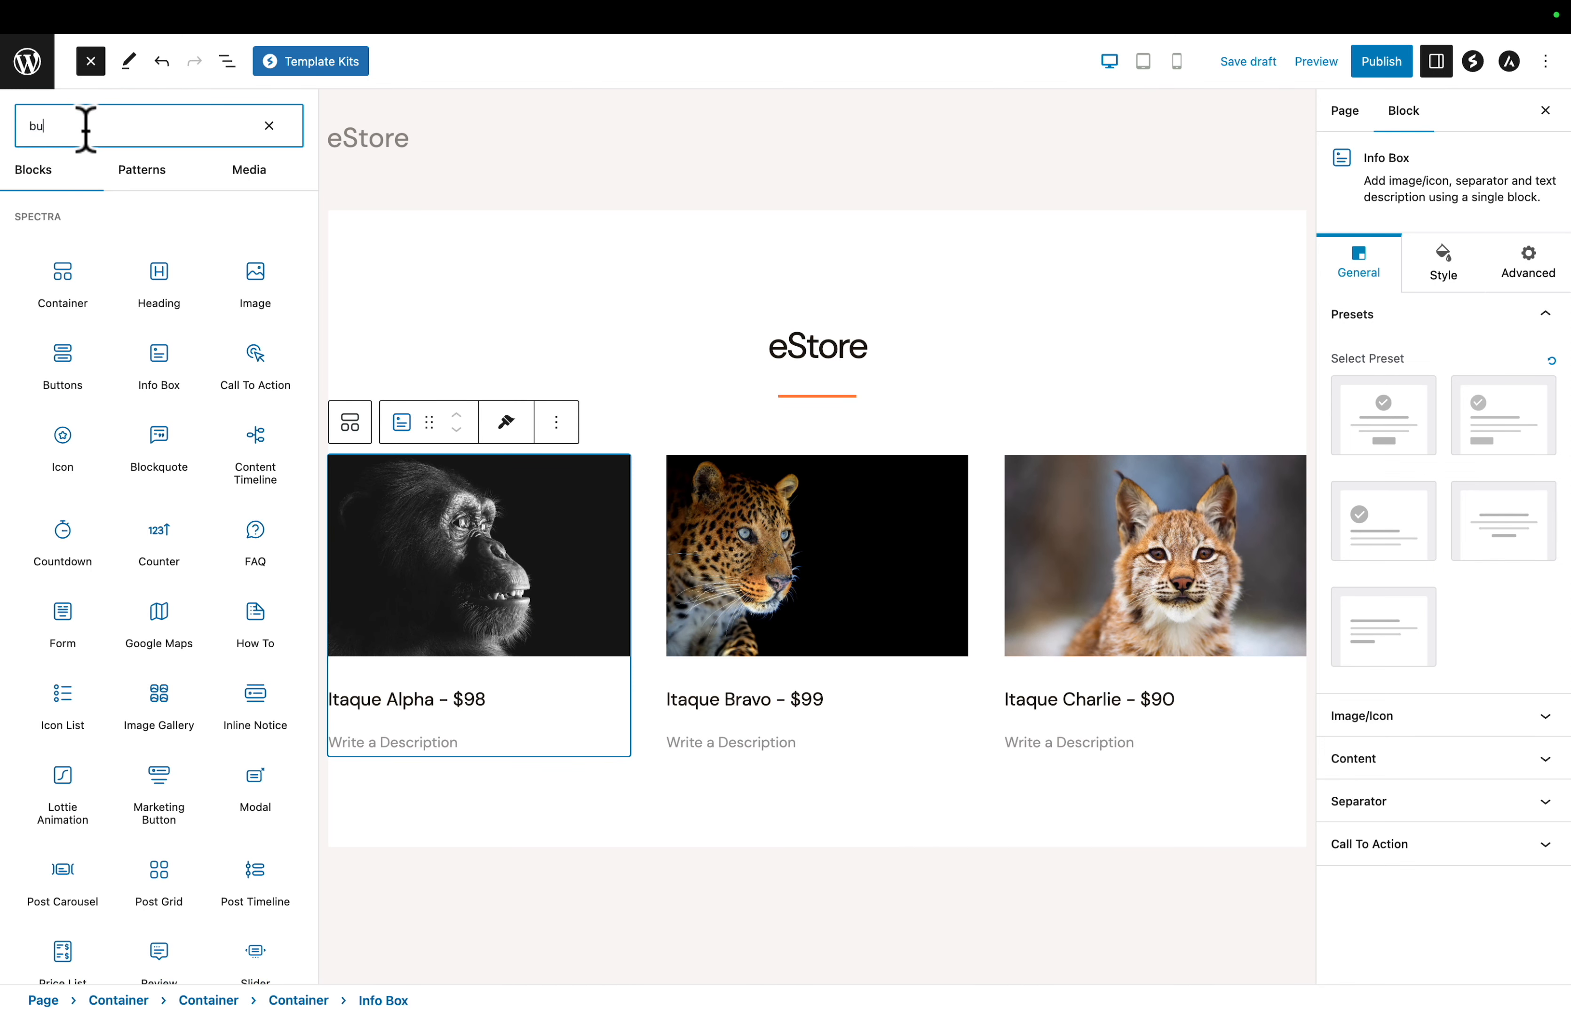
pyautogui.write('ttons')
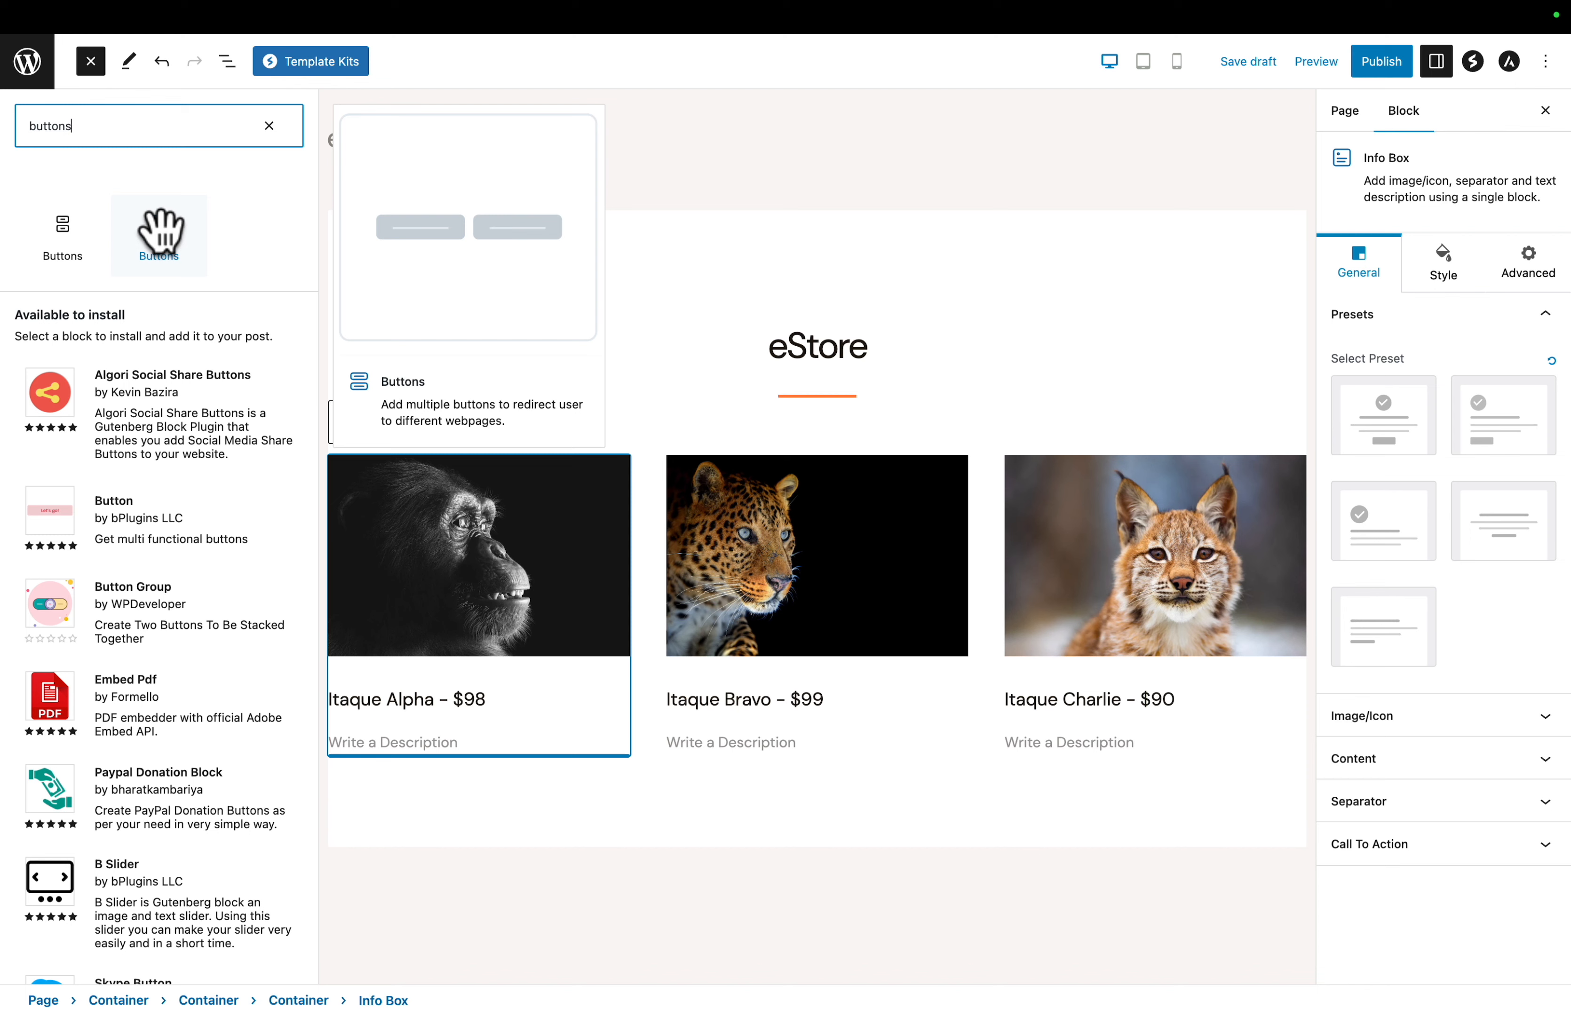
pyautogui.click(159, 232)
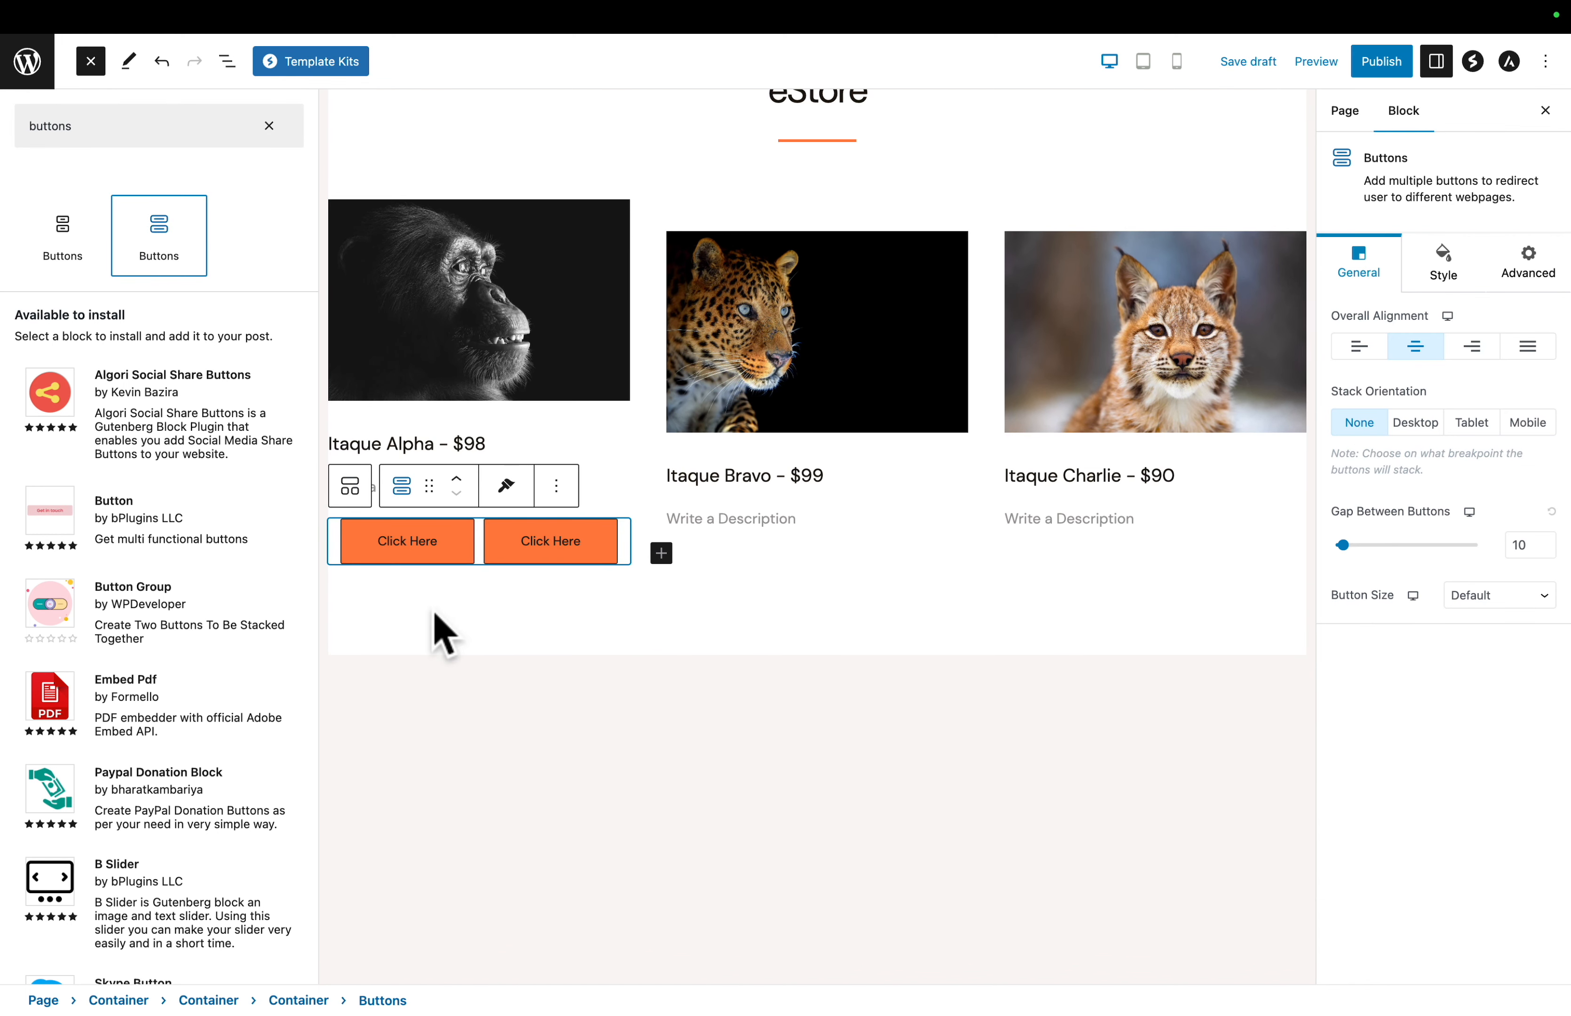
# - Label the two buttons below the Itaque Alpha info box Buy Now and More Info
pyautogui.click(226, 60)
pyautogui.click(226, 60)
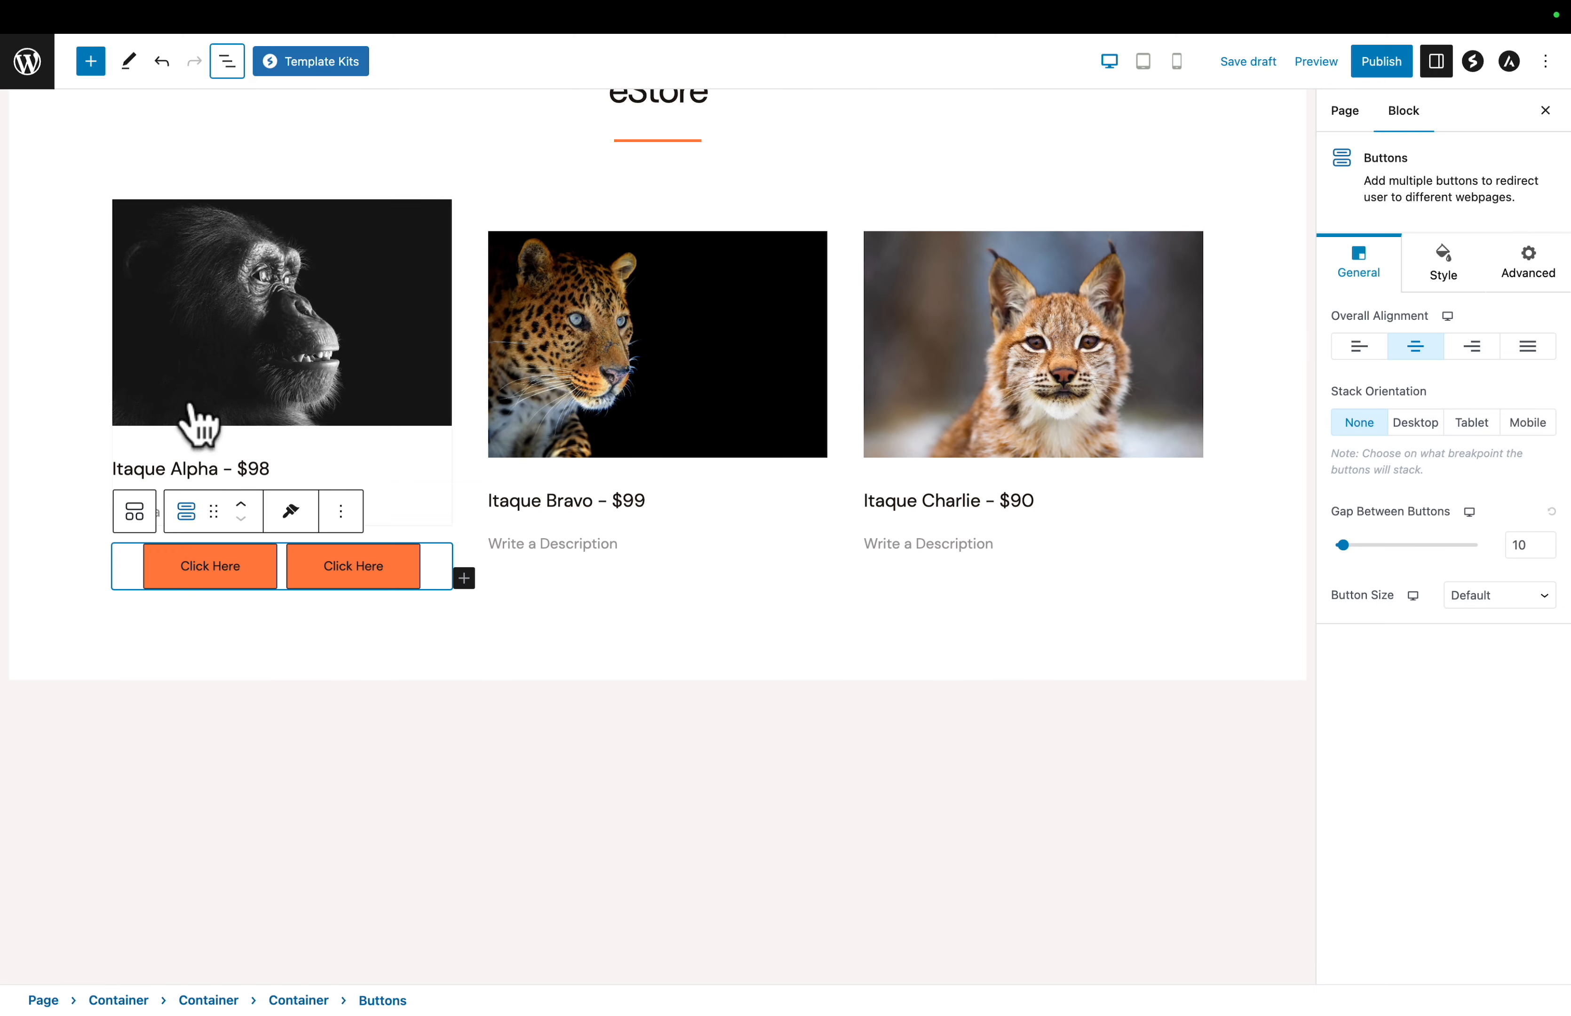
pyautogui.click(206, 572)
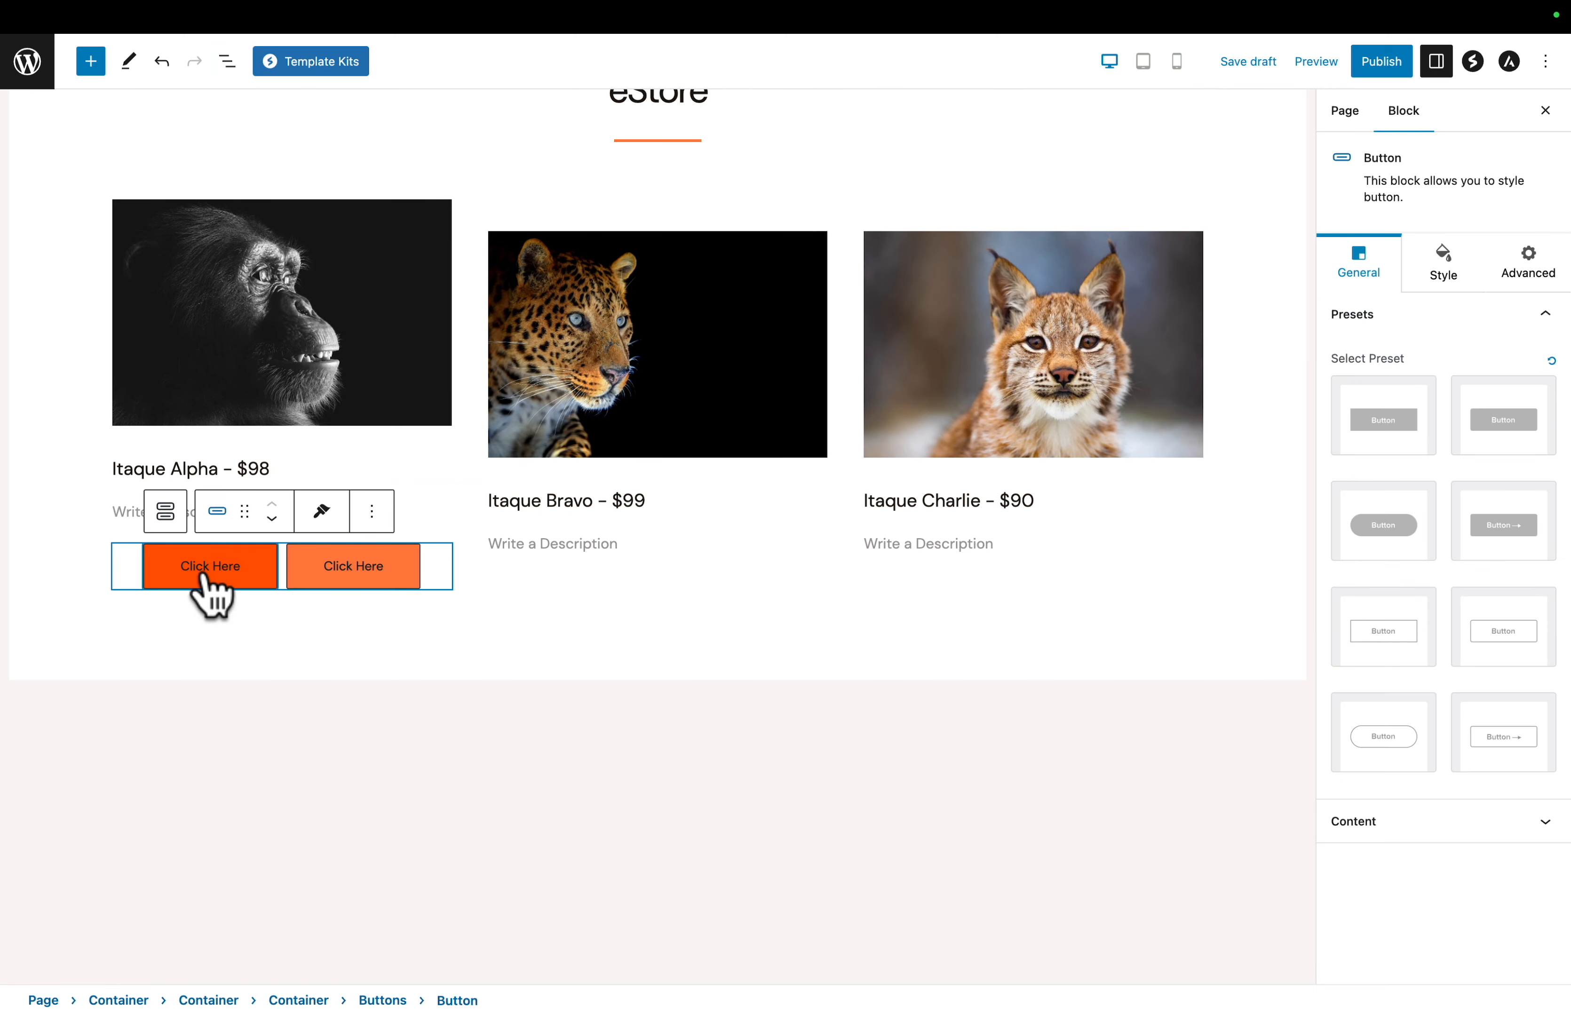
pyautogui.write('Buy Now')
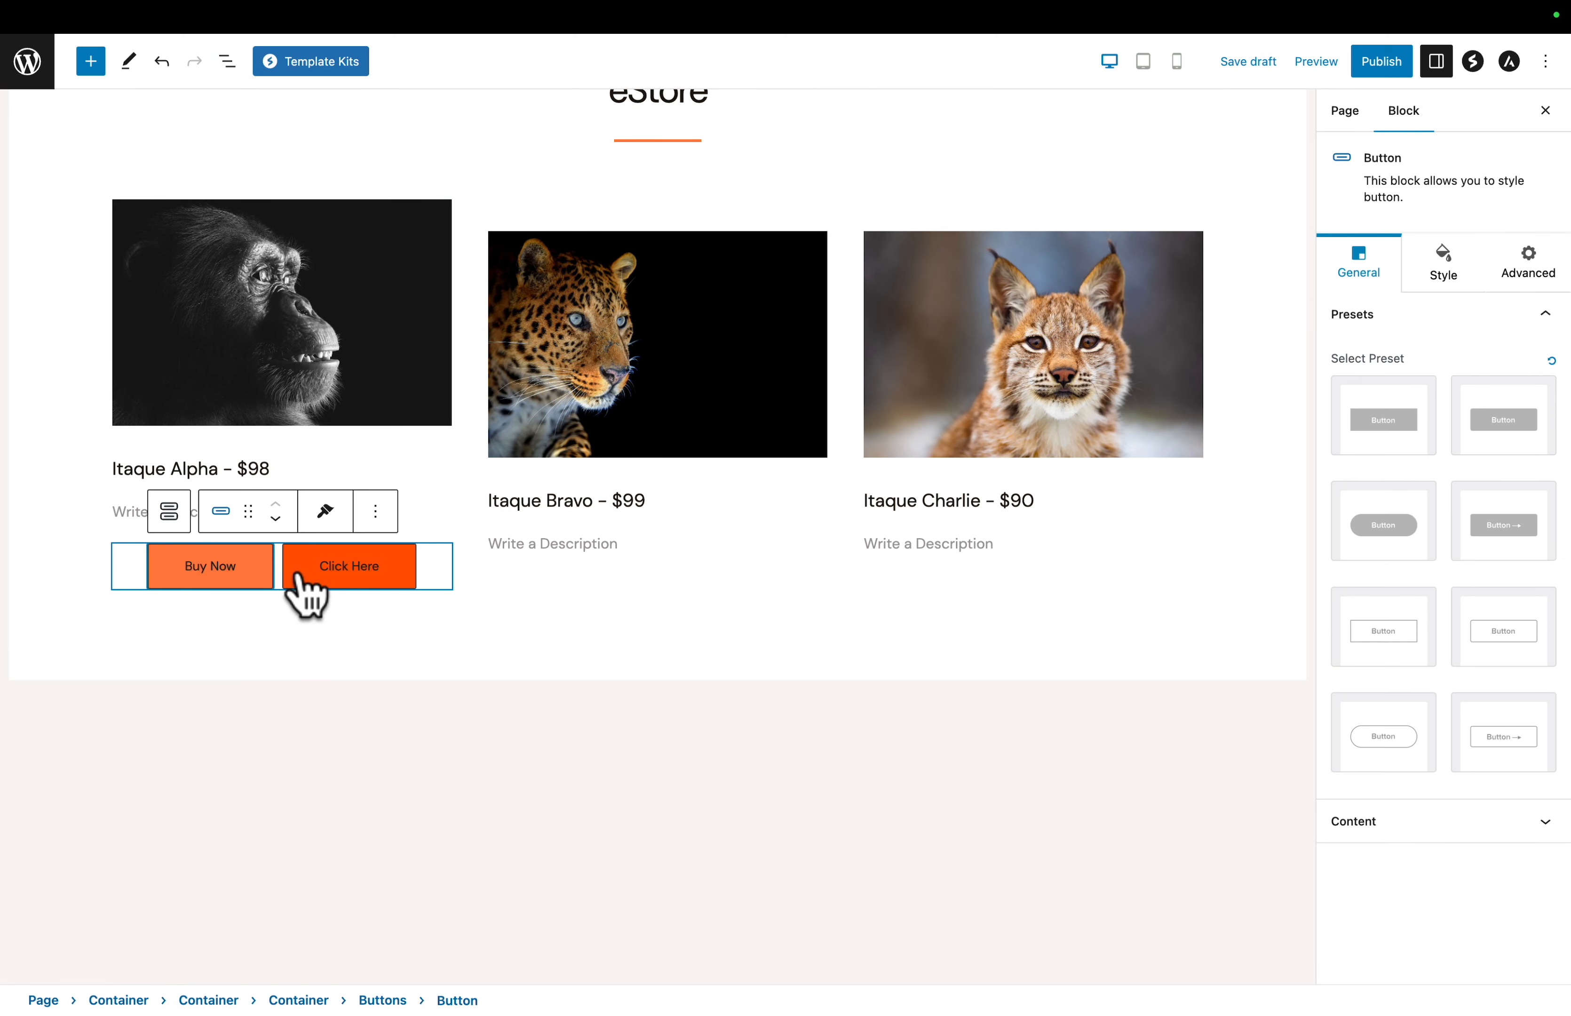
pyautogui.click(349, 569)
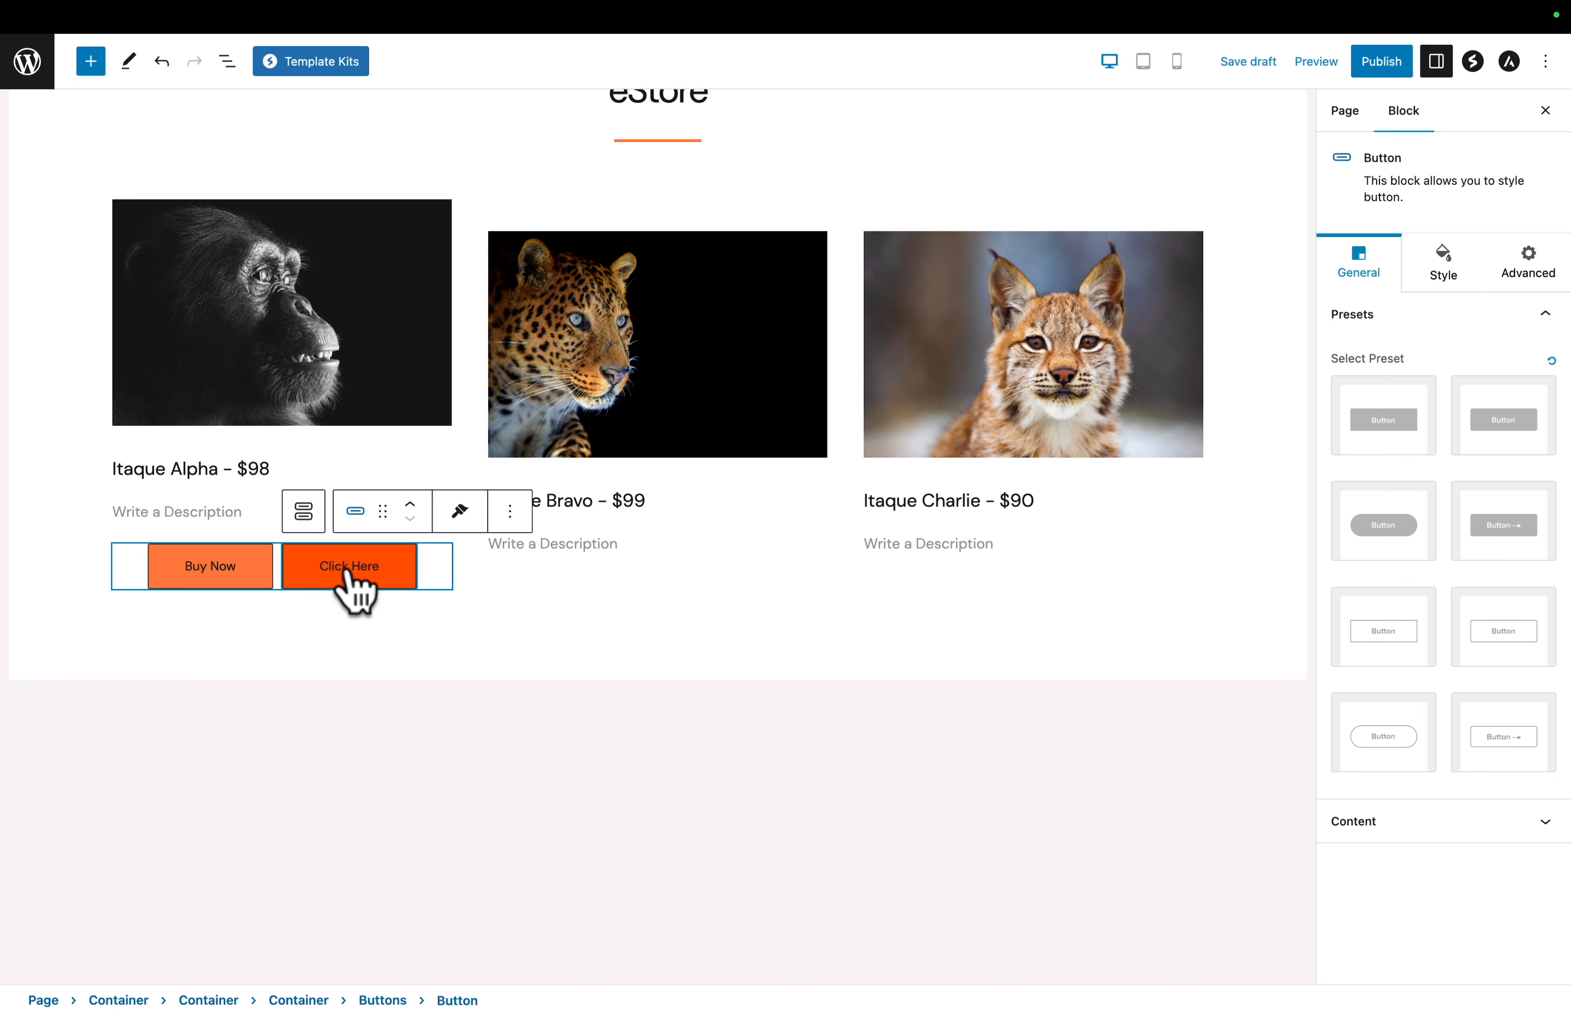
pyautogui.write('More Info')
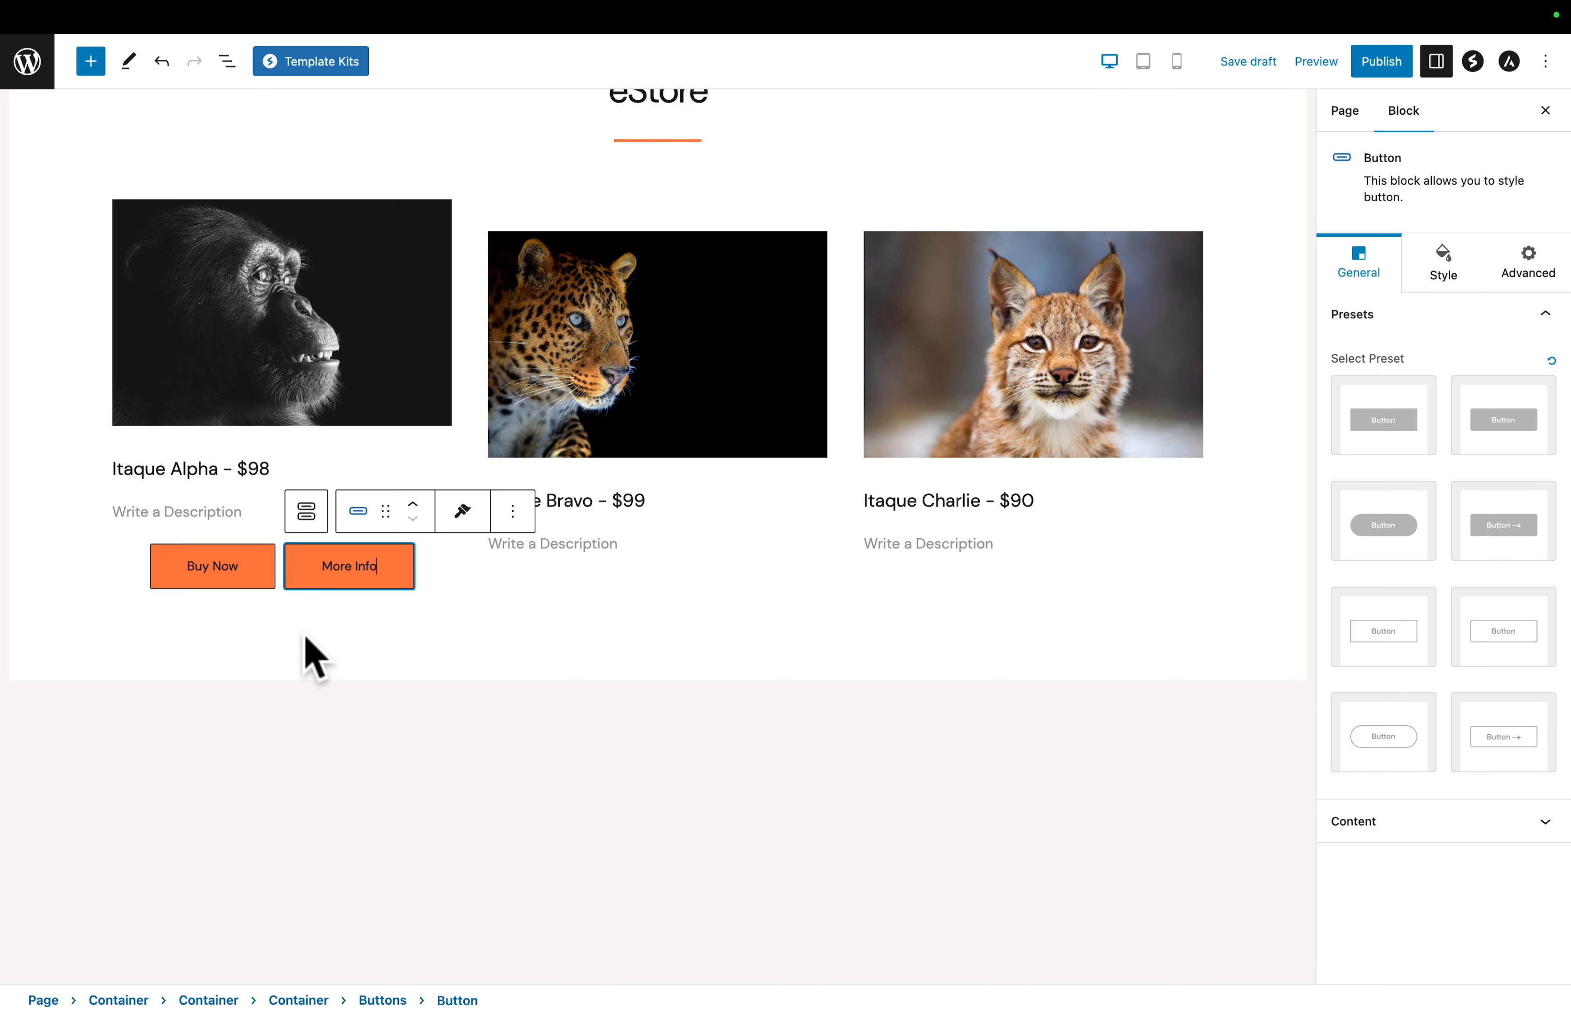
# - Duplicate the Itaque Alpha Buttons block and move the copy below the Itaque Bravo info box
pyautogui.click(127, 570)
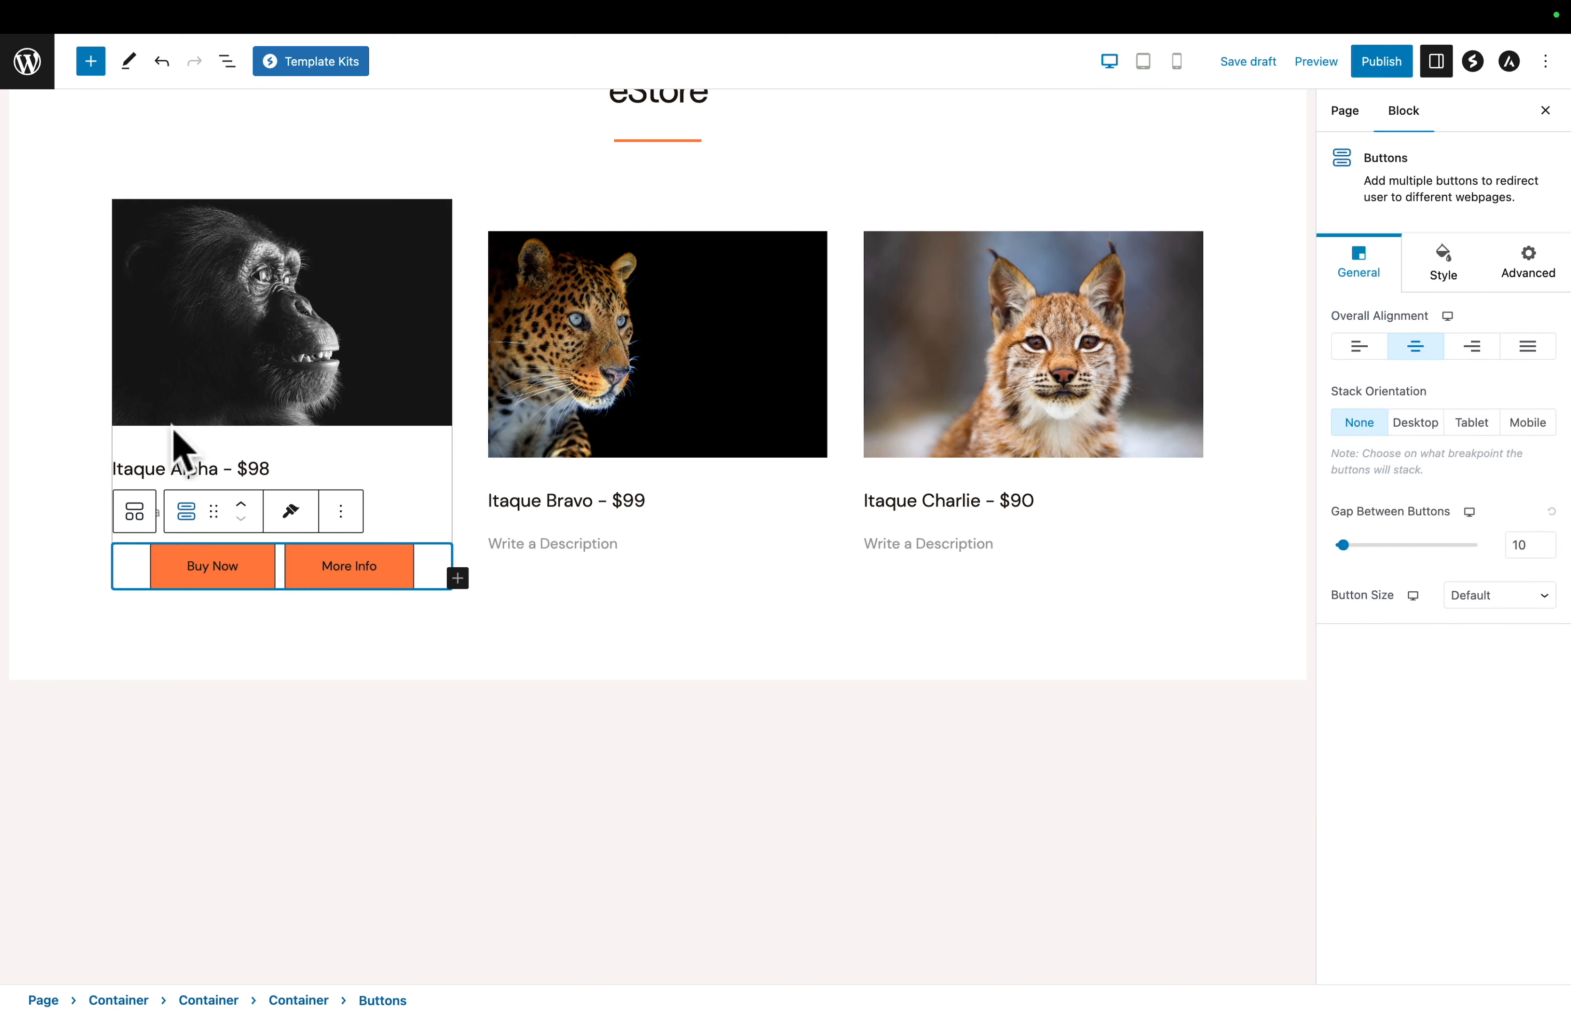
pyautogui.click(228, 61)
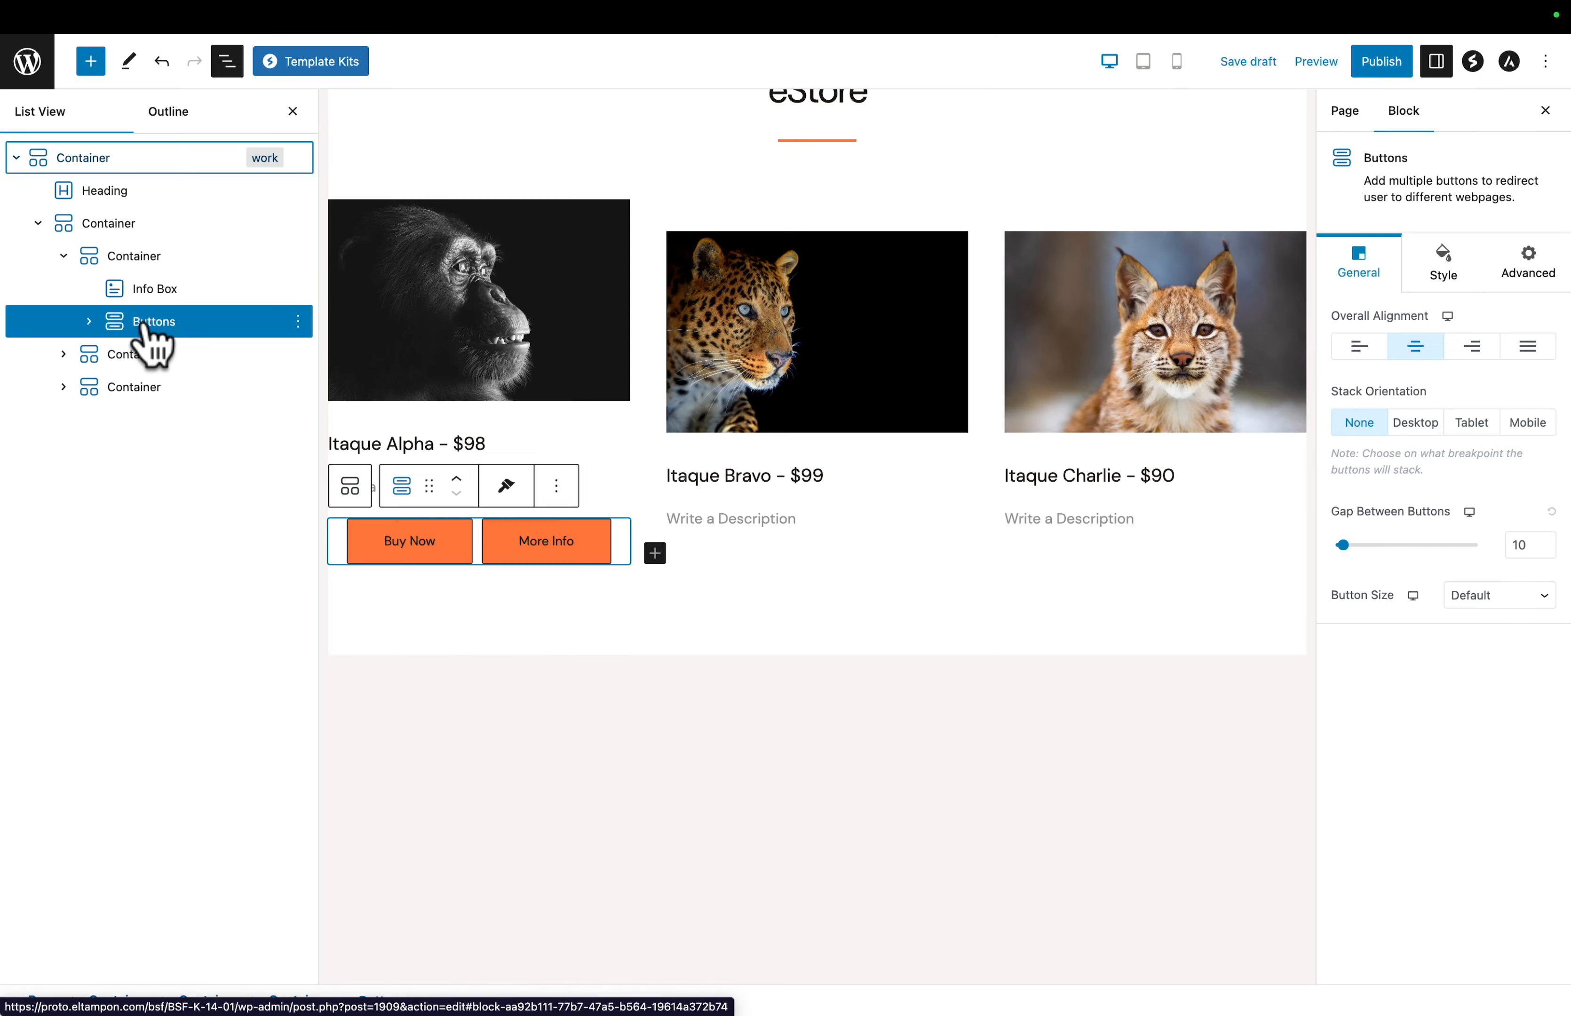
pyautogui.click(90, 321)
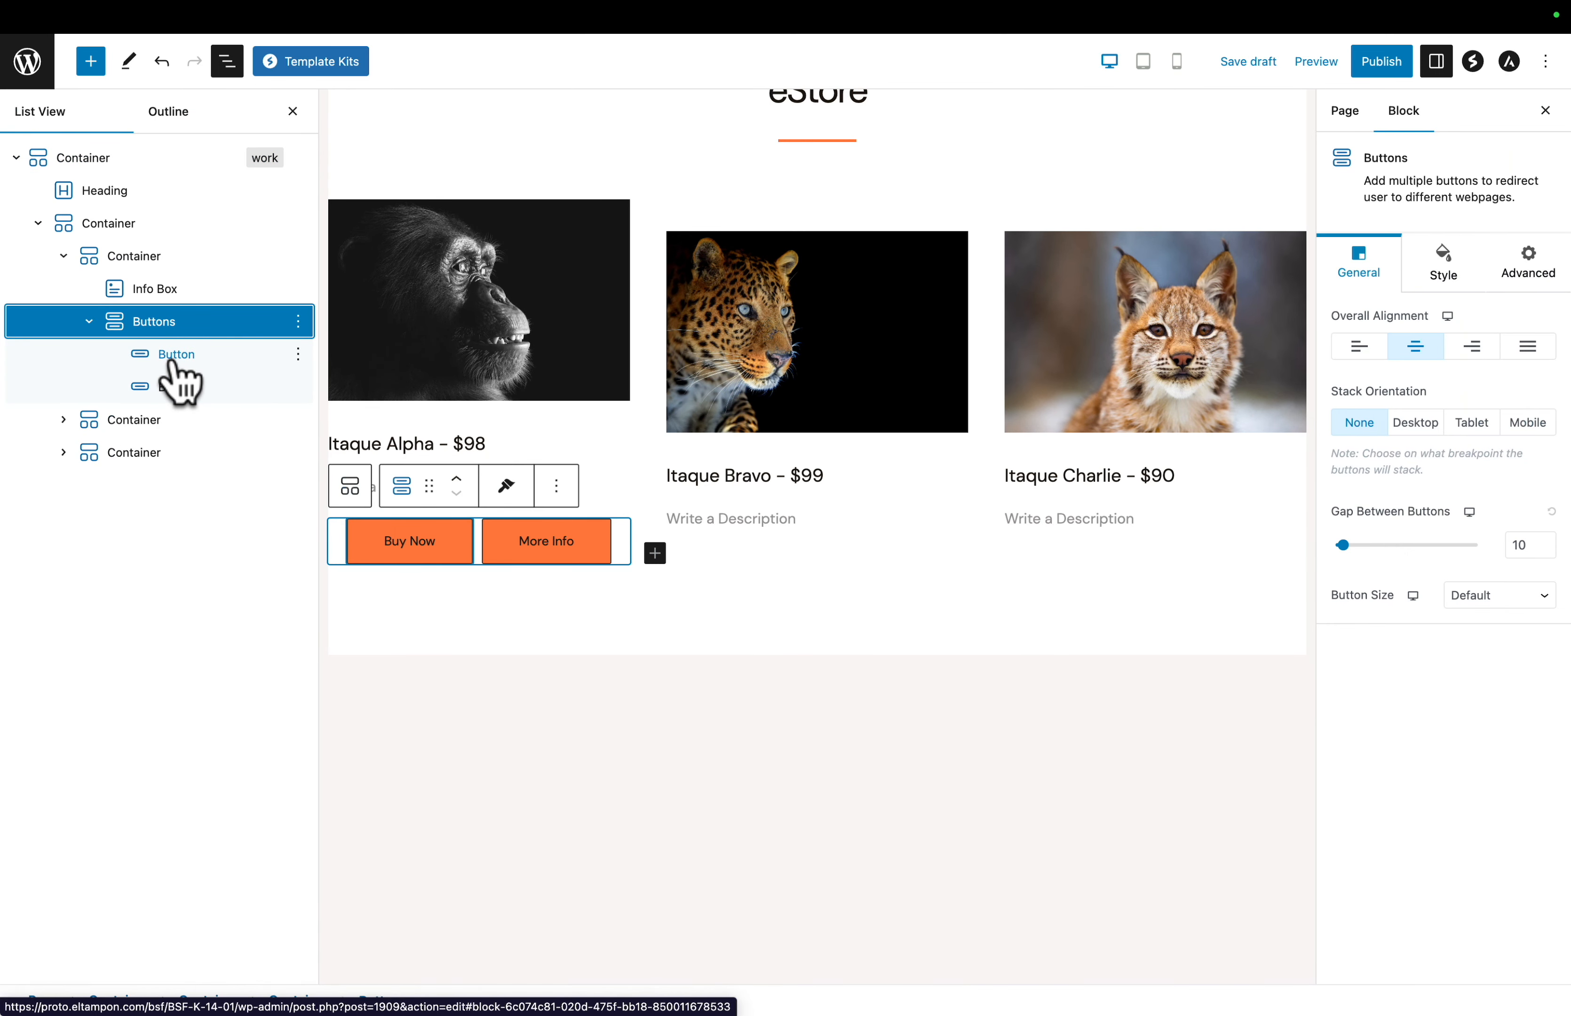
pyautogui.click(136, 321)
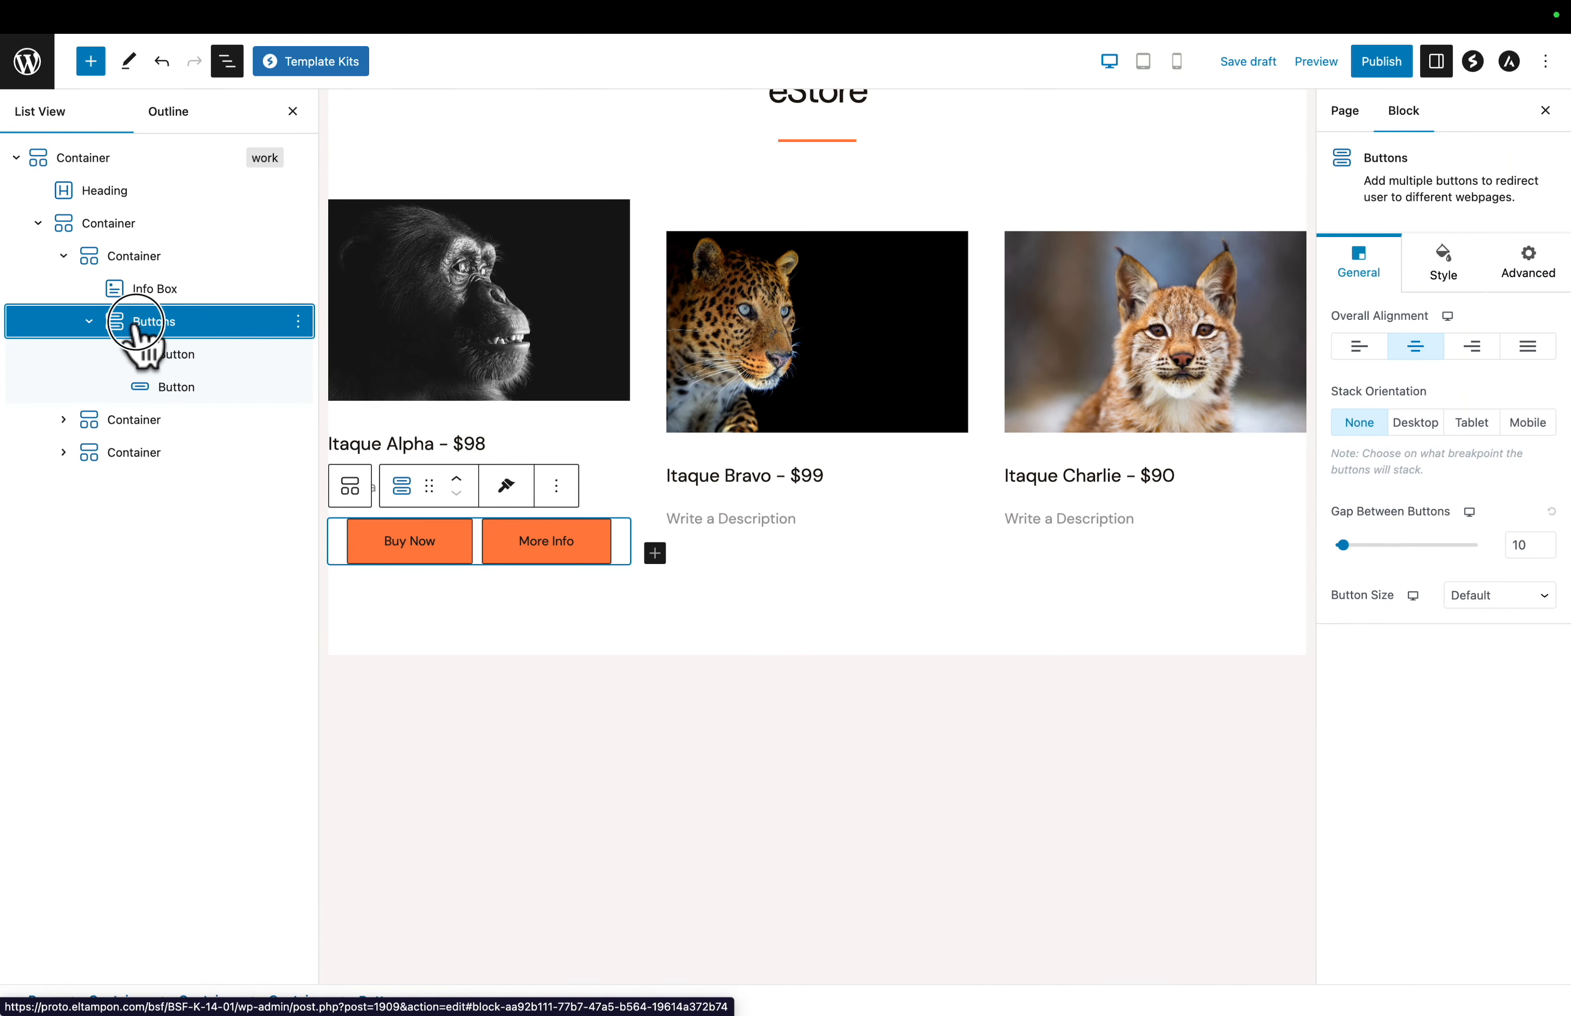
pyautogui.click(298, 321)
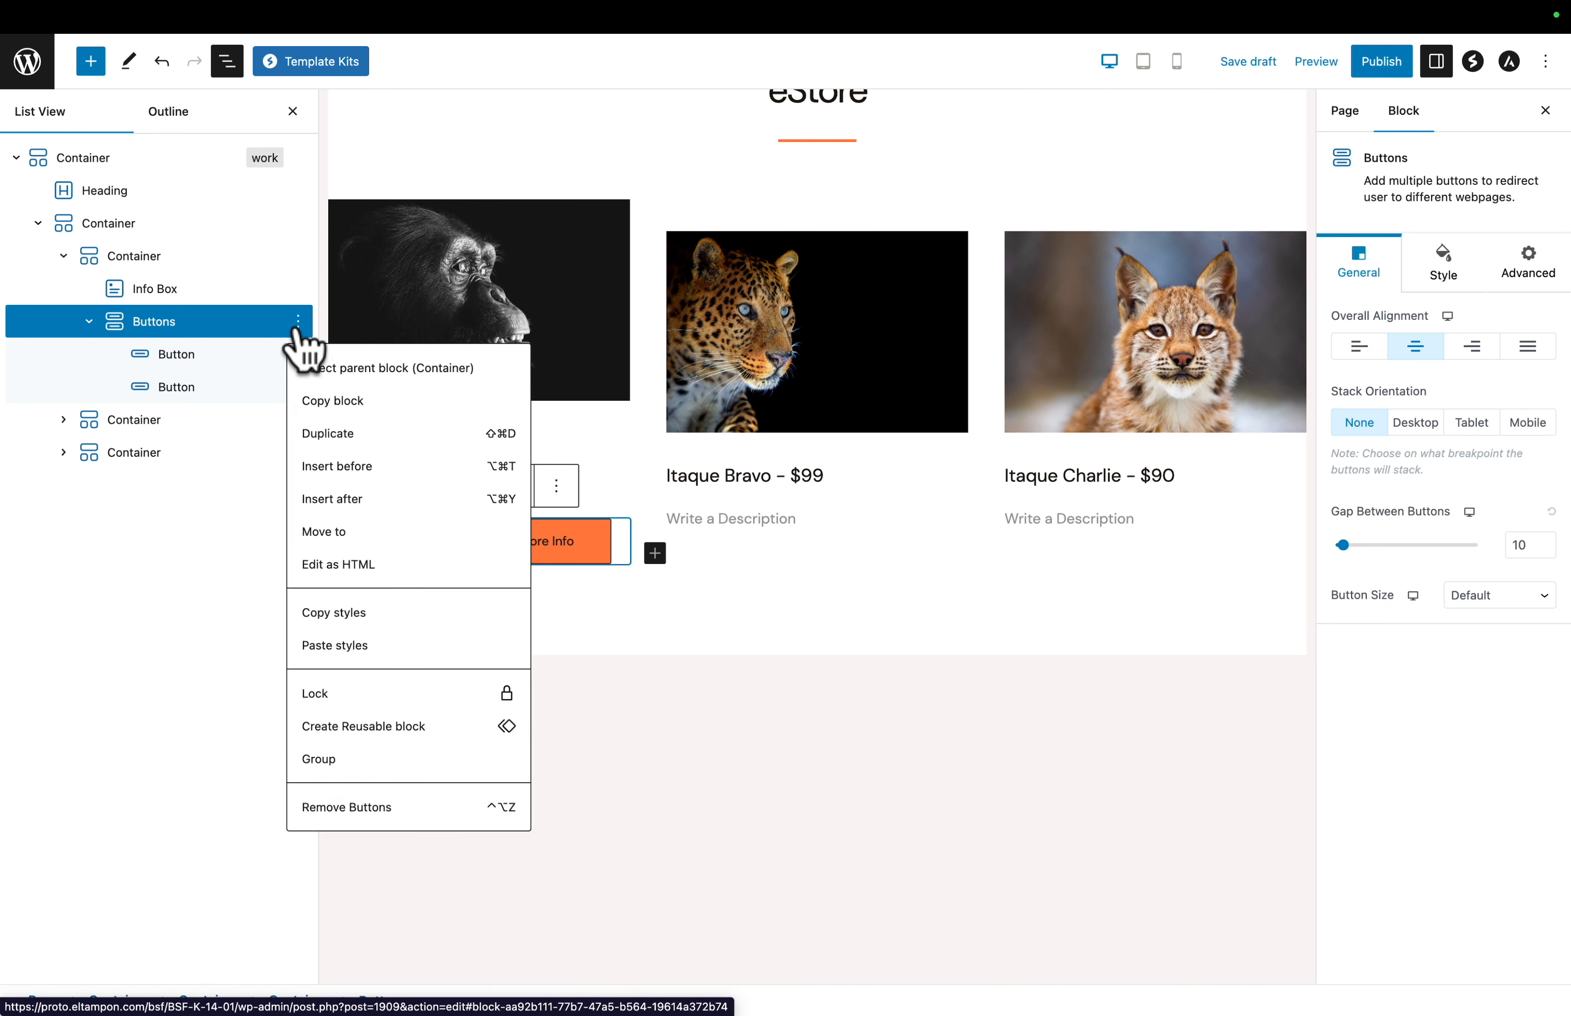
pyautogui.click(318, 434)
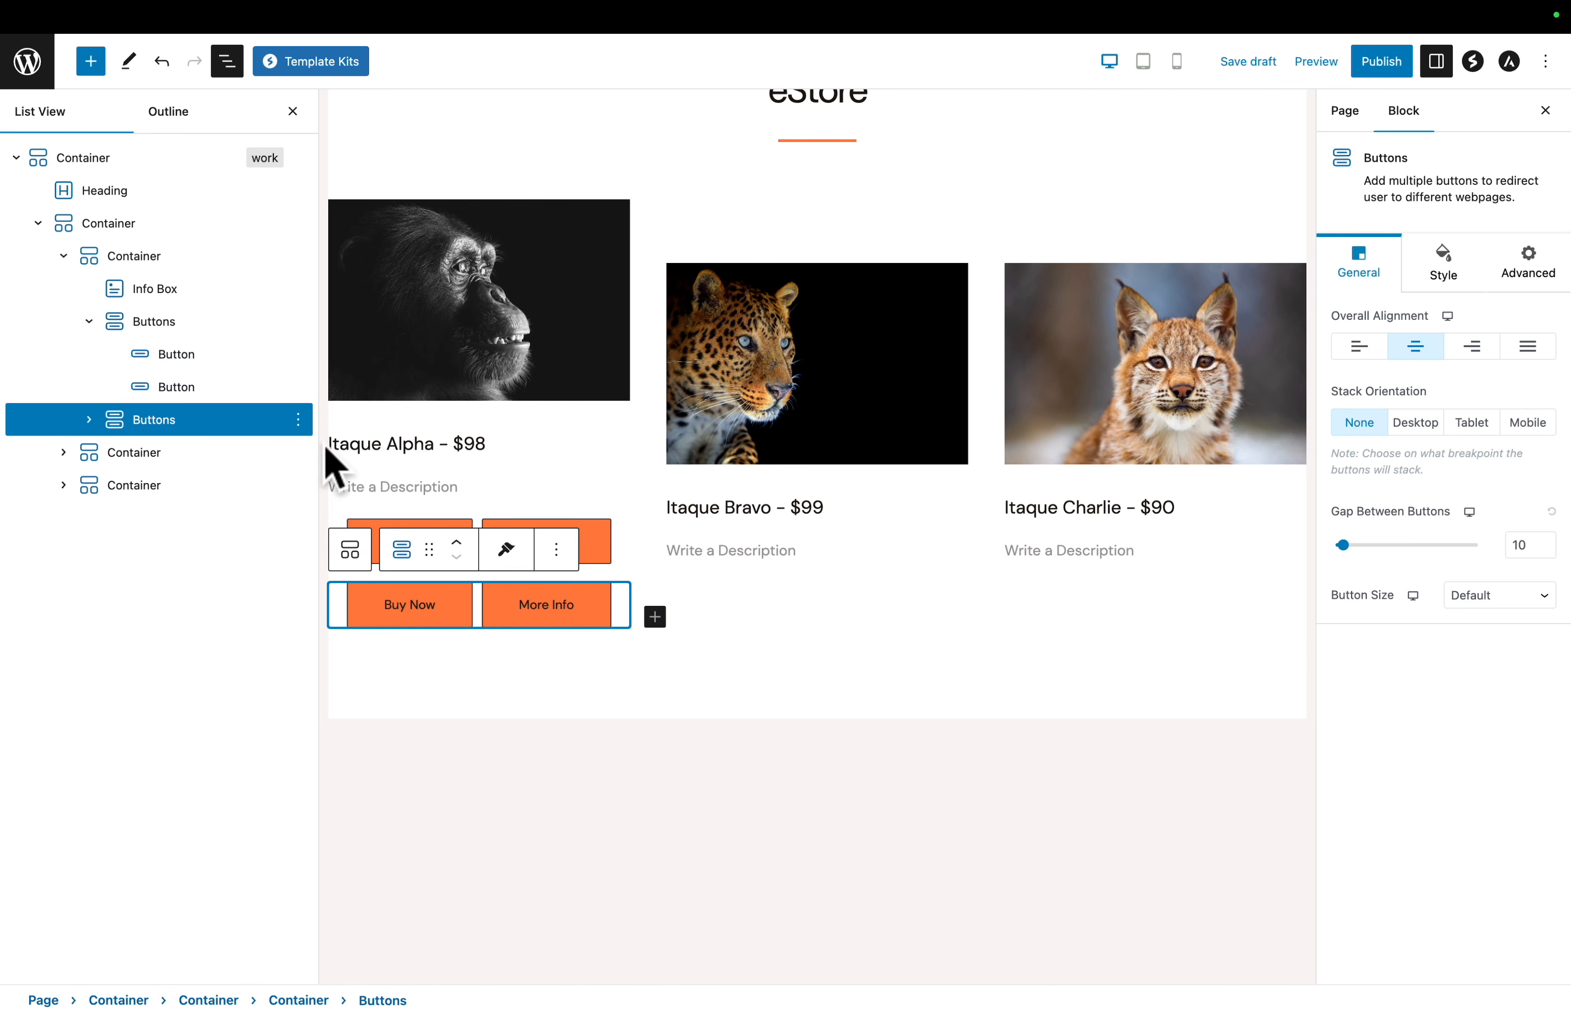
pyautogui.moveTo(429, 557); pyautogui.dragTo(715, 525)
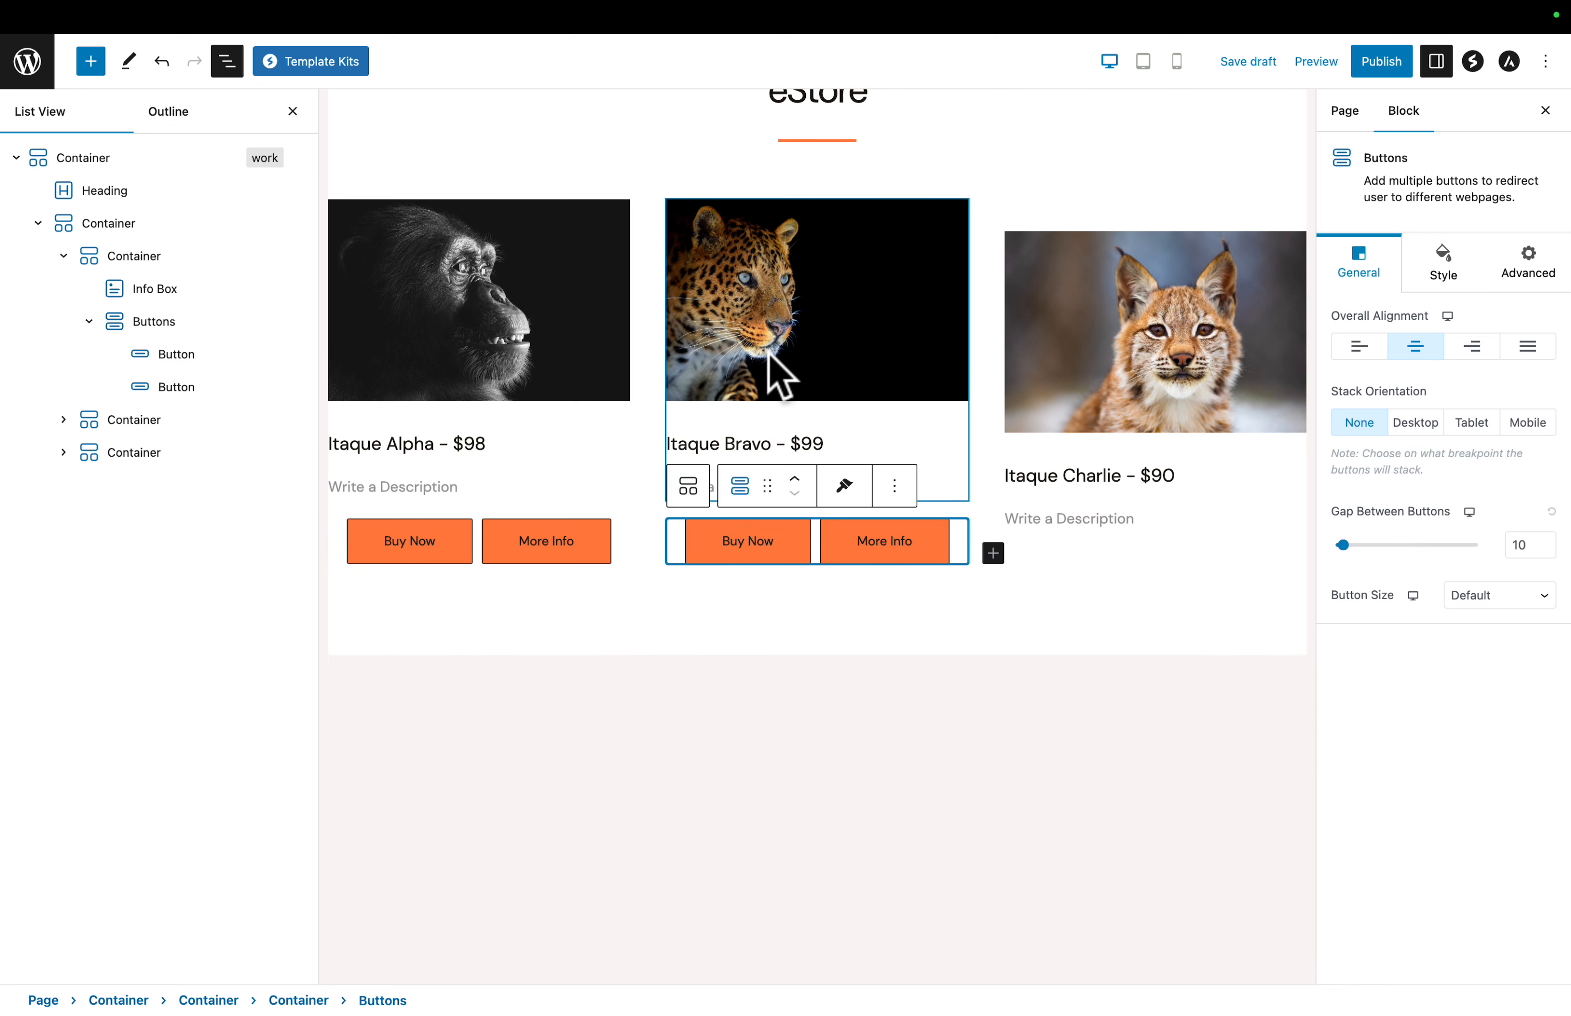
# - Duplicate the Itaque Bravo Buttons block and move the copy below the Itaque Charlie info box
pyautogui.click(896, 489)
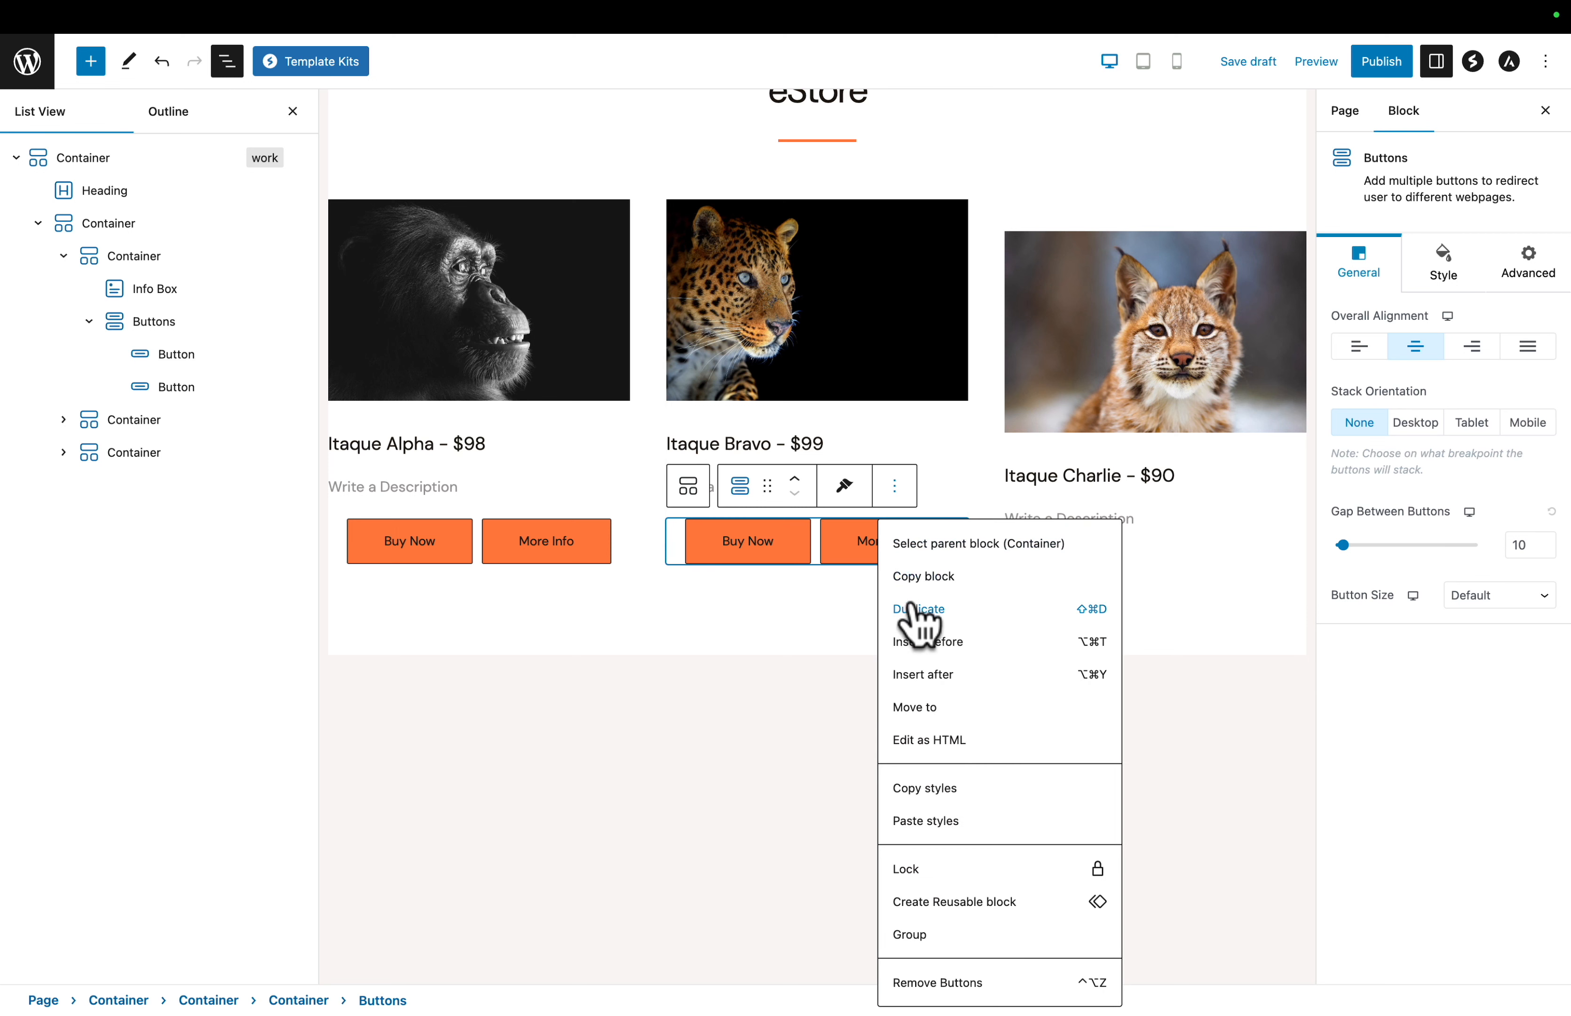
pyautogui.click(917, 610)
pyautogui.moveTo(768, 494); pyautogui.dragTo(1052, 478)
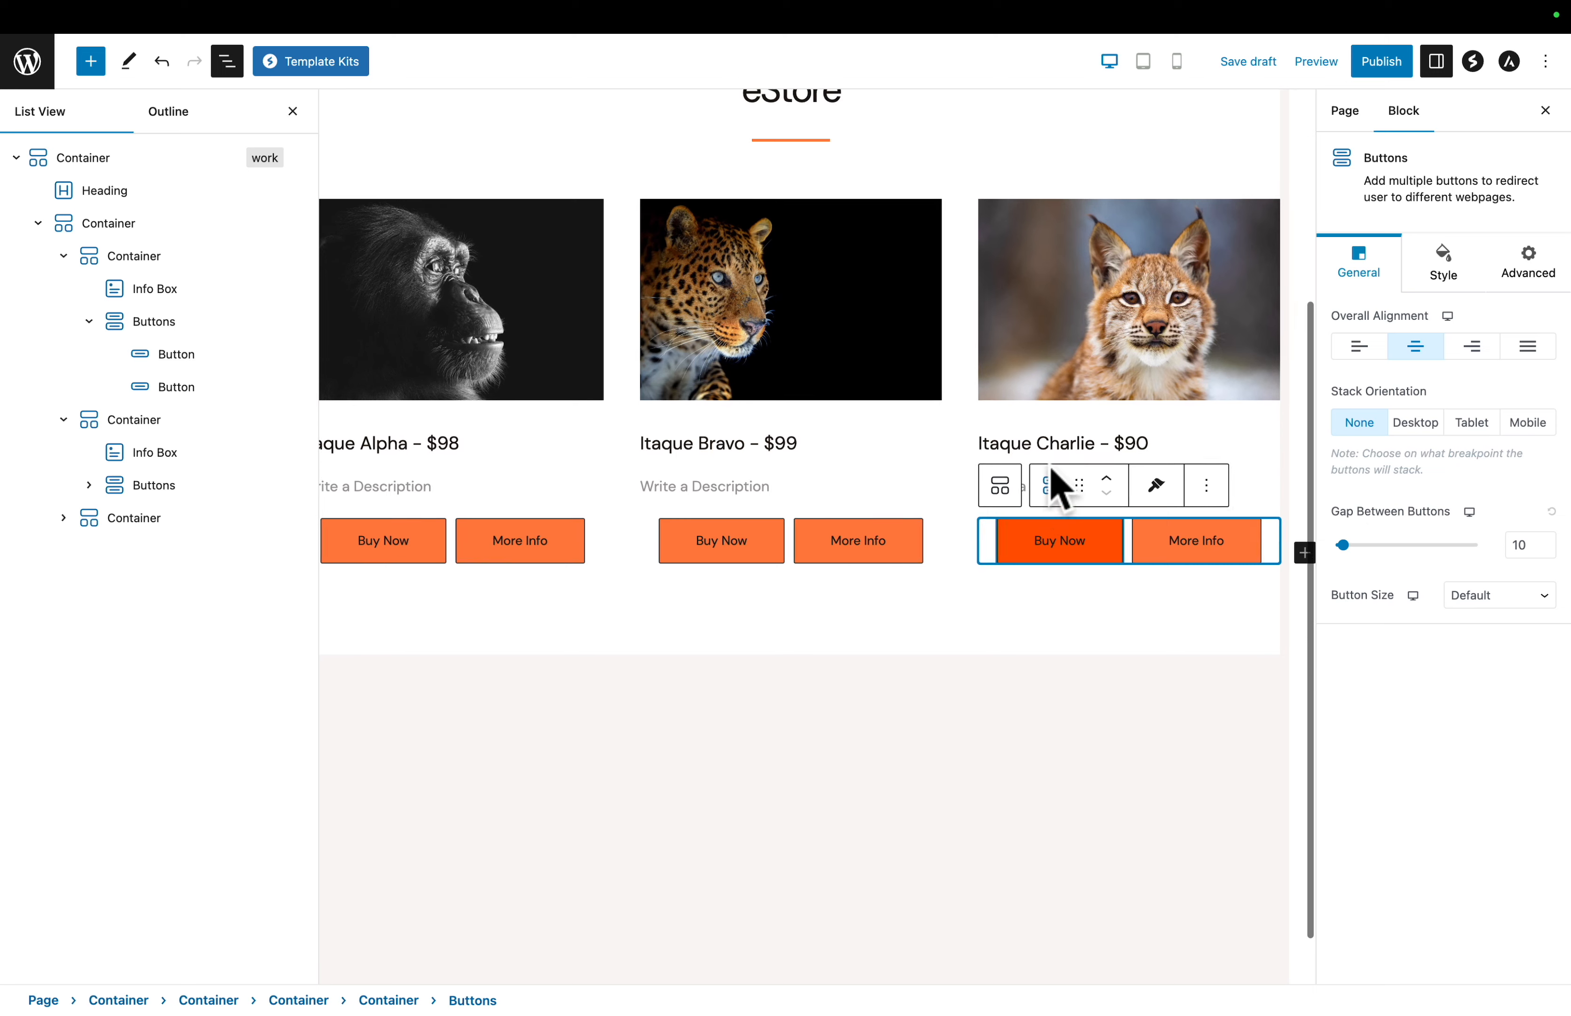
pyautogui.click(226, 64)
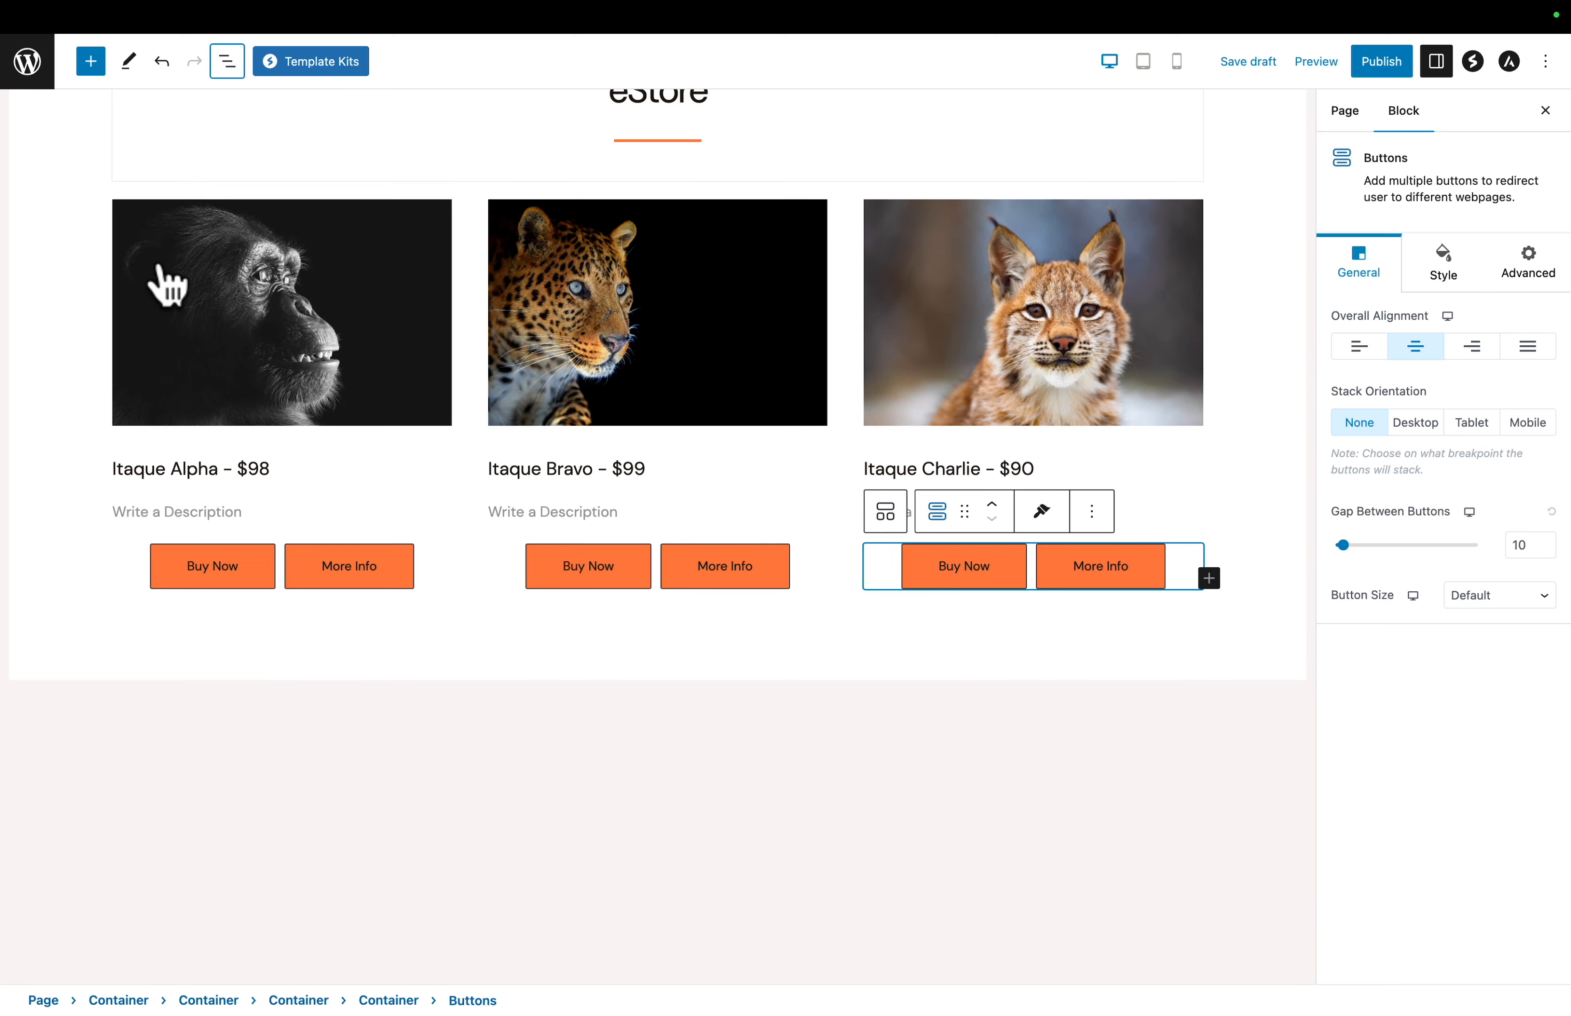
# - Publish the eStore page with its three product columns
pyautogui.scroll(5, 133, 373)
pyautogui.scroll(-1, 133, 366)
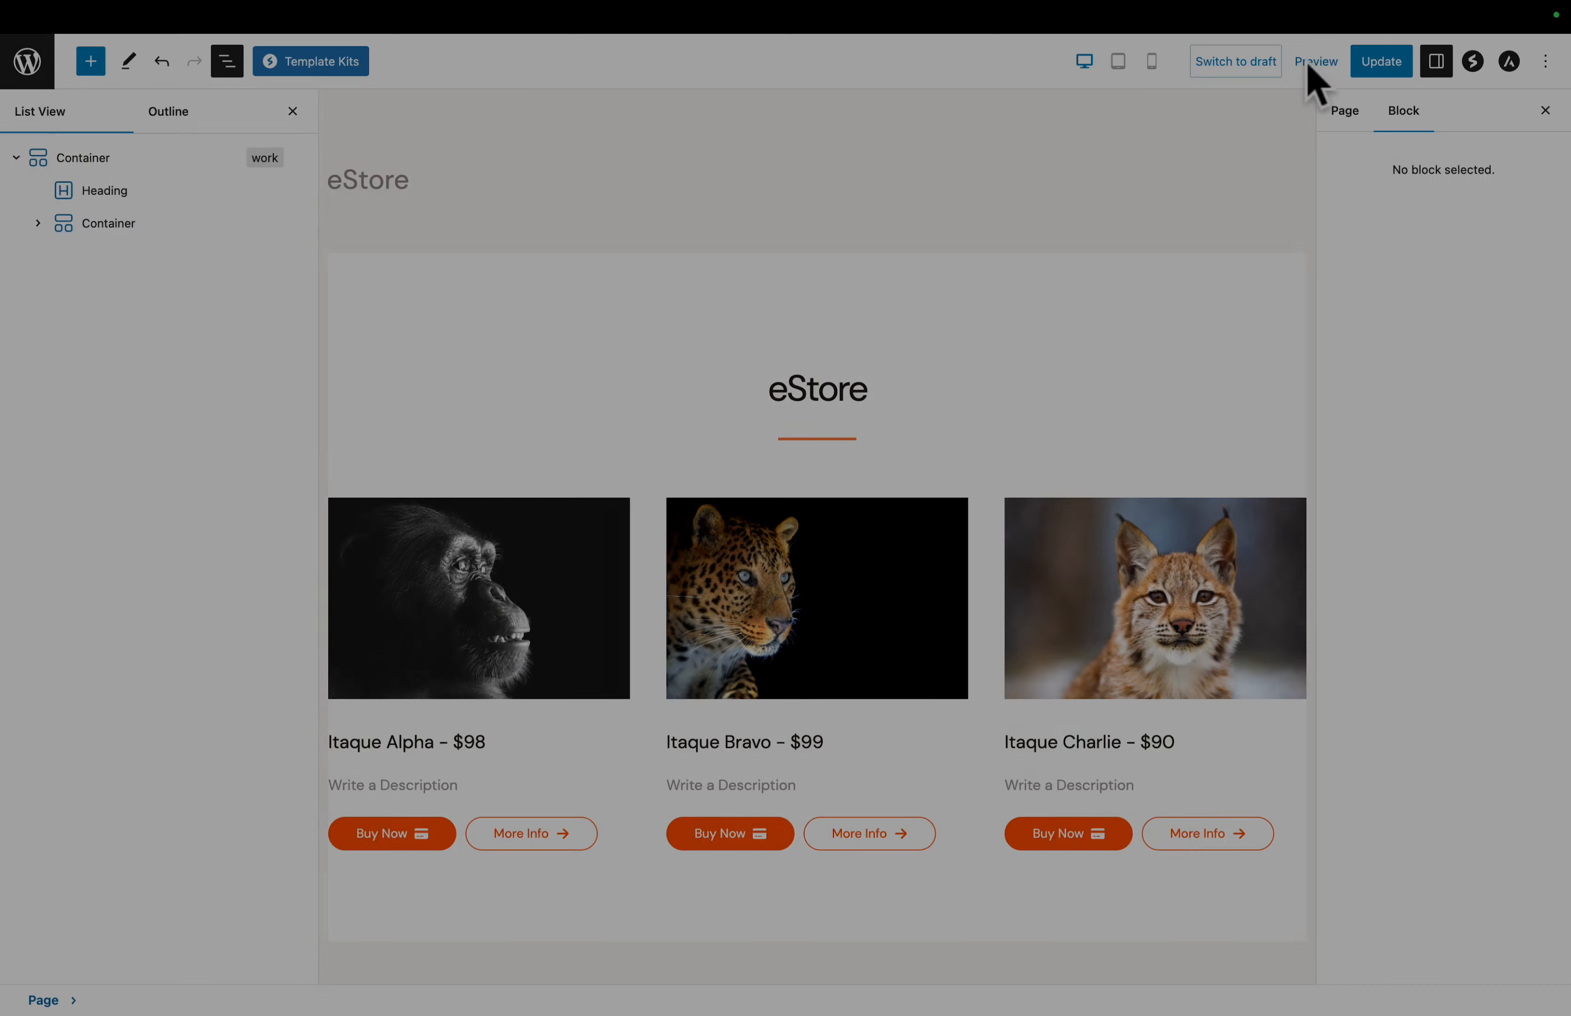
pyautogui.click(1365, 66)
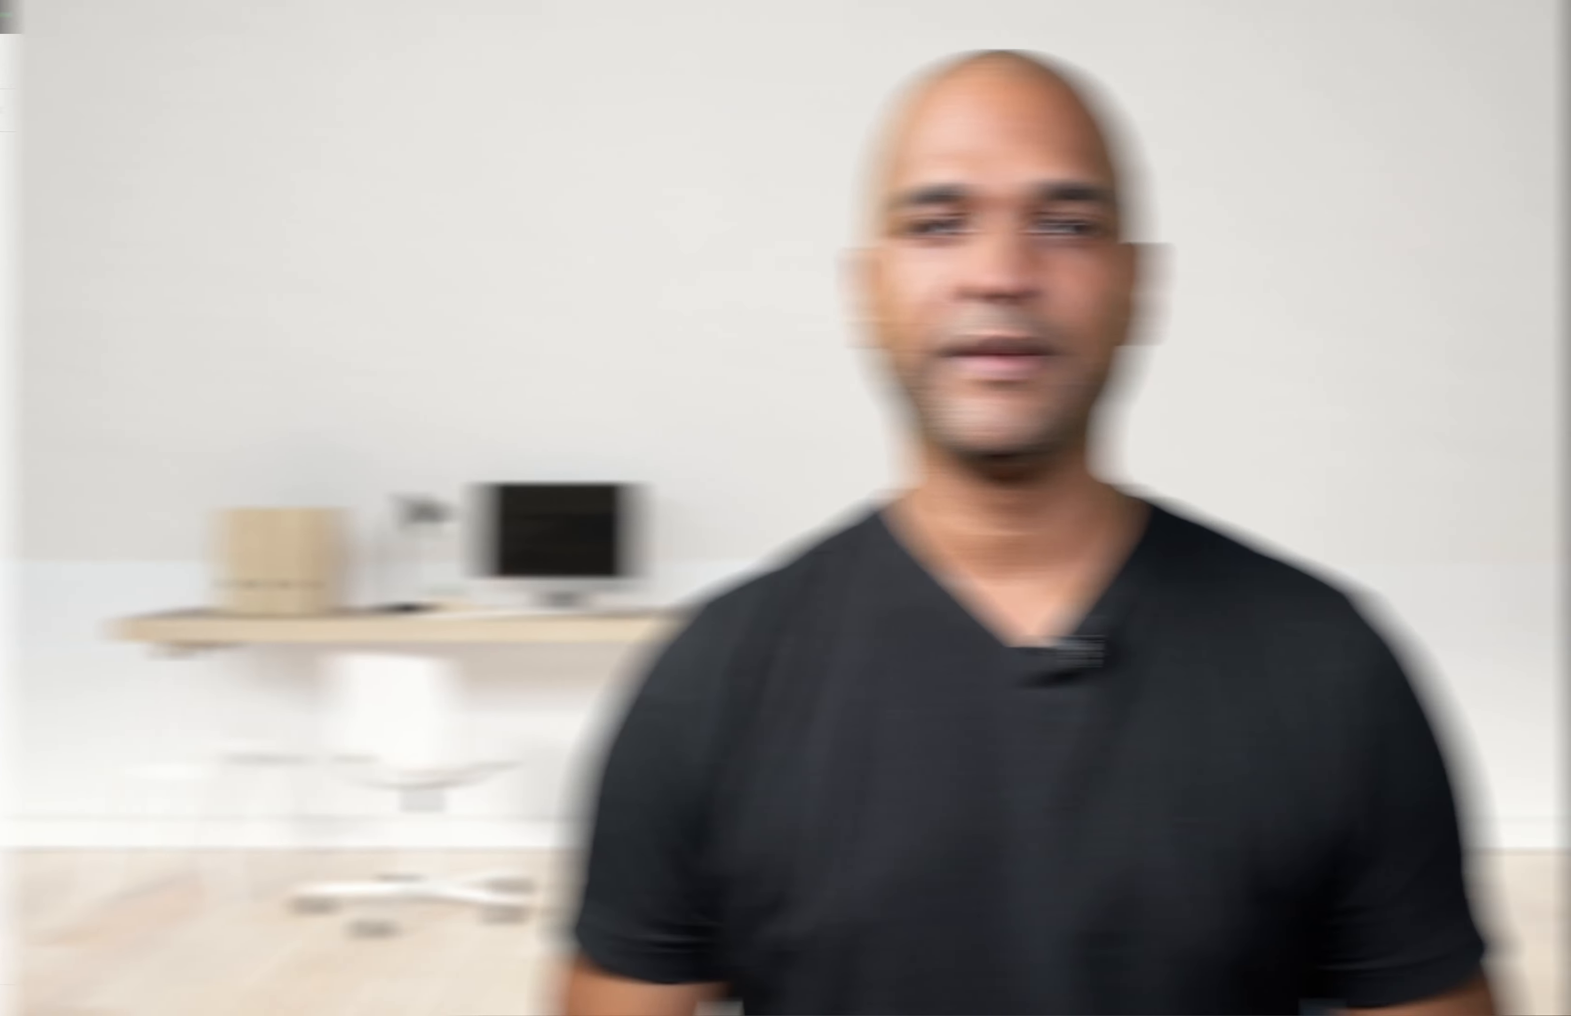
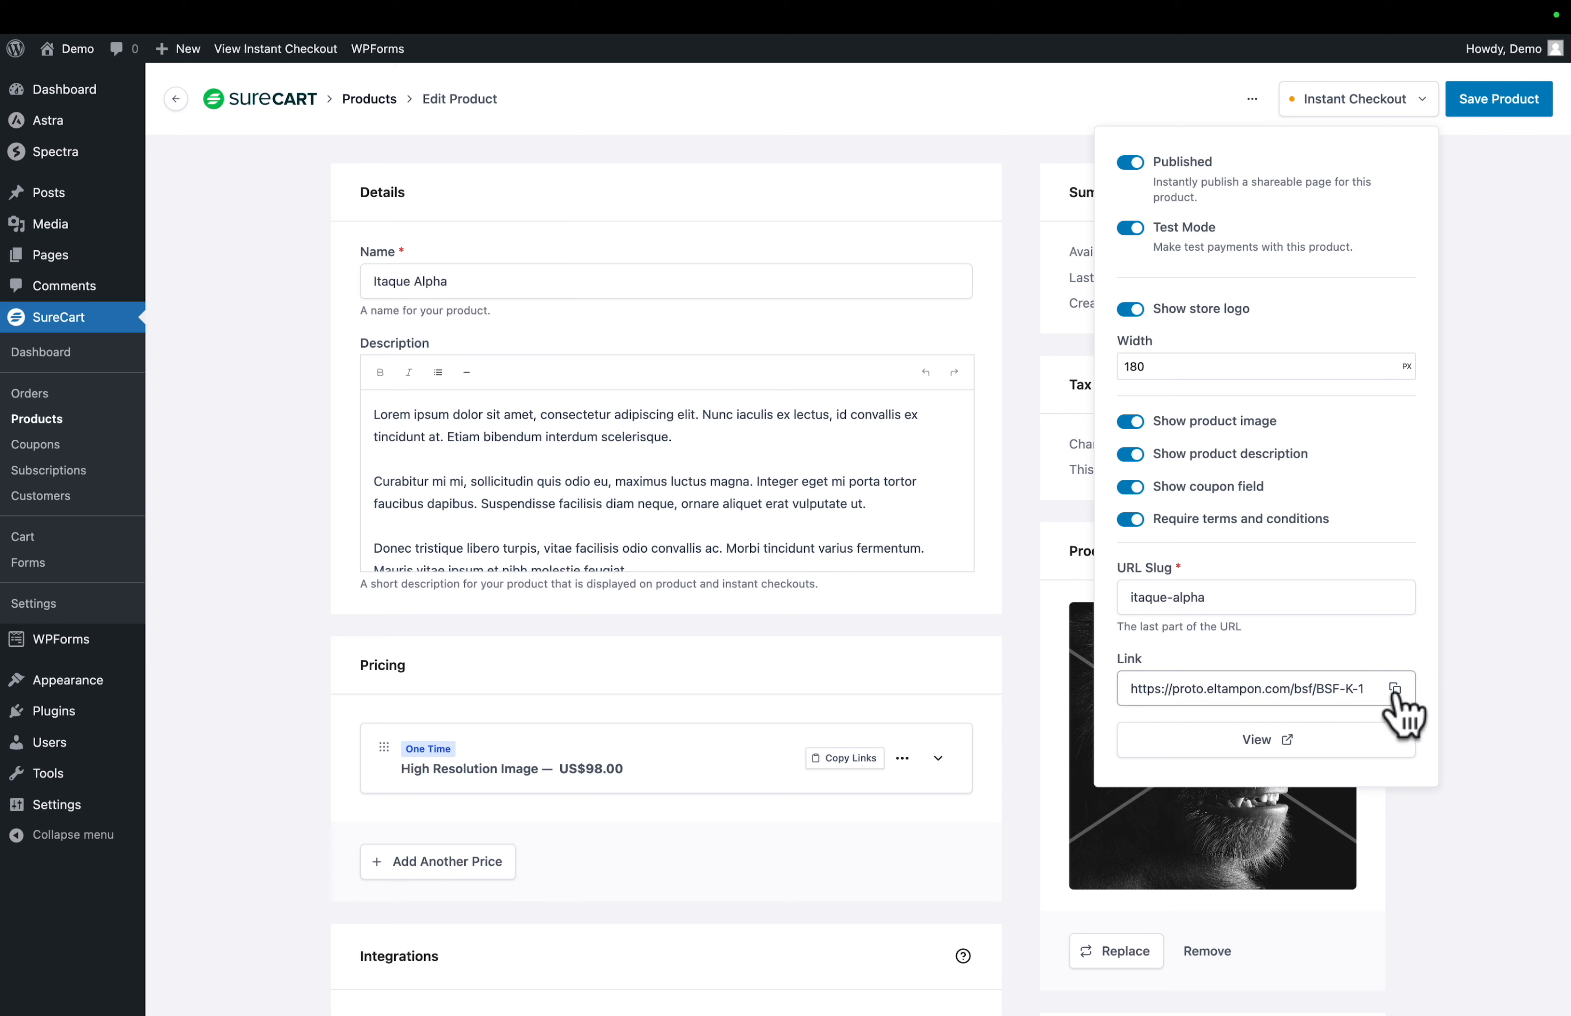
# - Copy the Itaque Alpha instant checkout link and save the product
pyautogui.click(1395, 689)
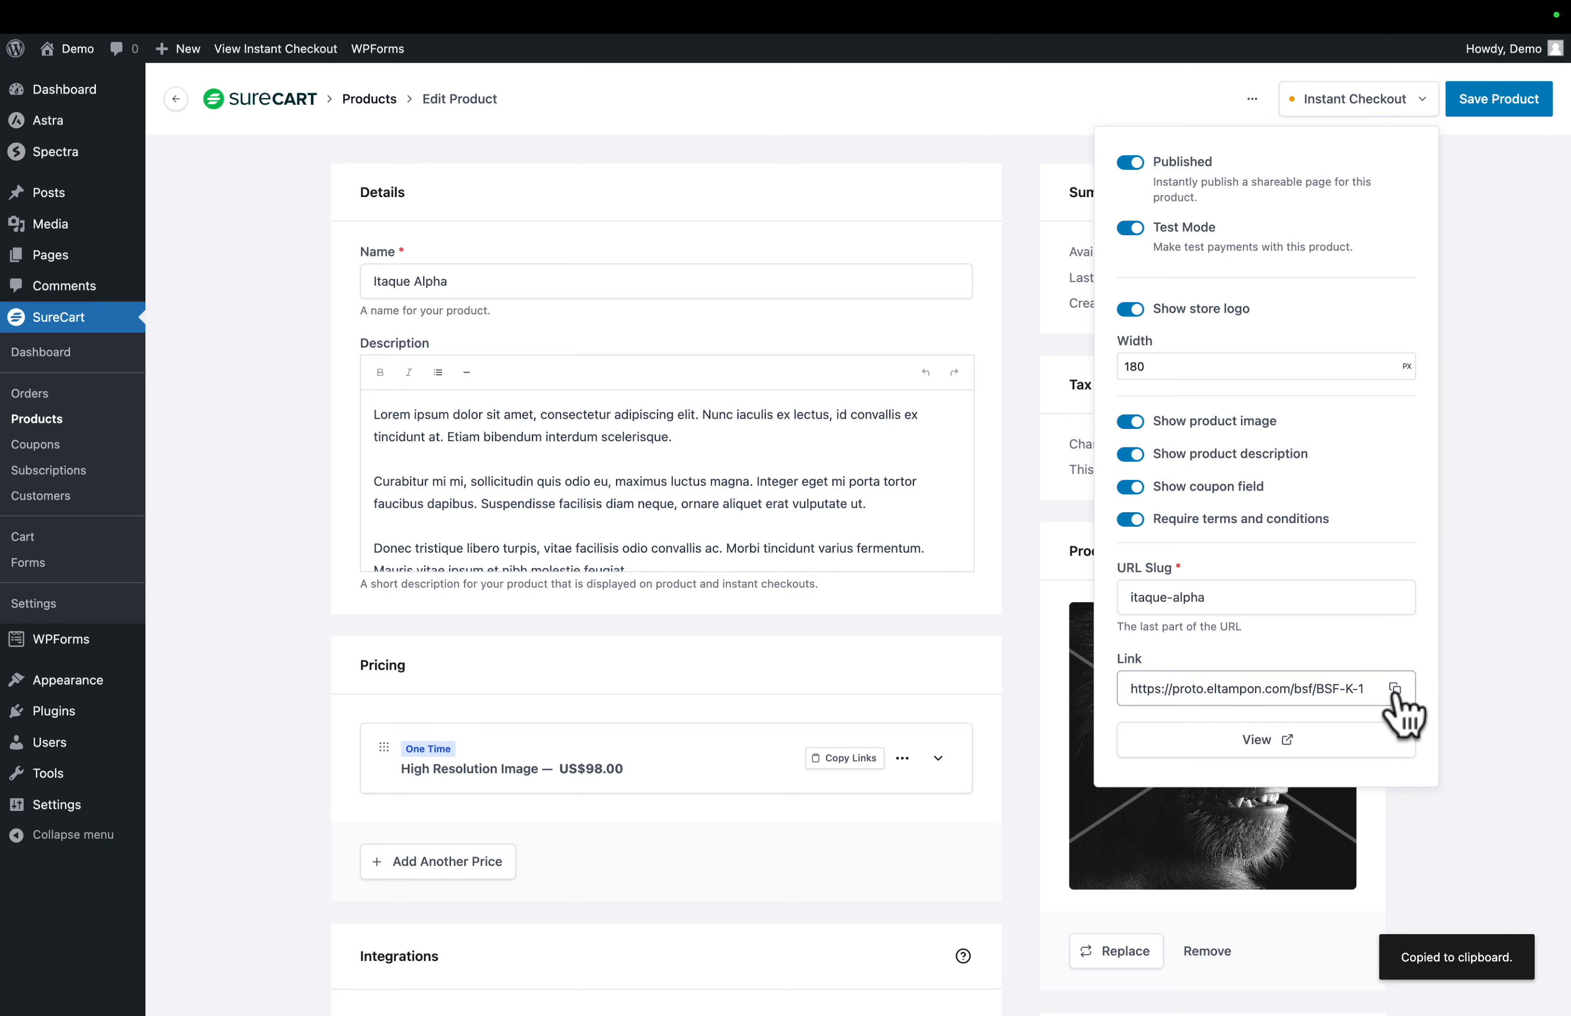
pyautogui.click(1496, 105)
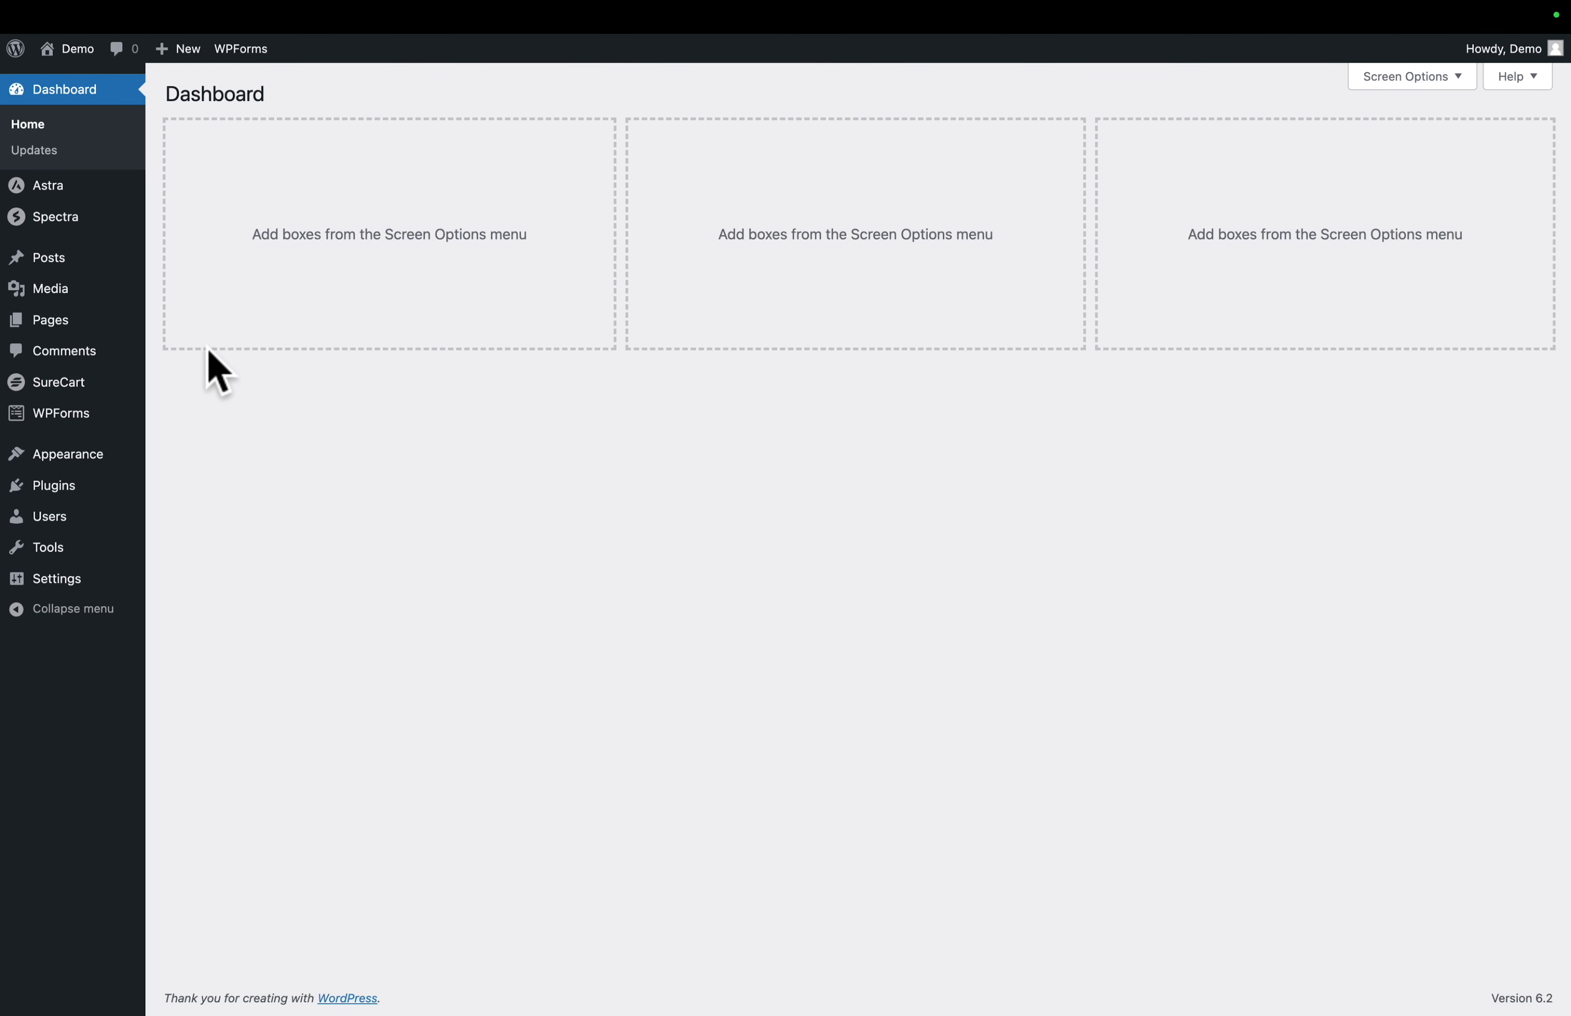
# - Link the Buy Now info box button on the Itaque Alpha page to the copied instant checkout URL and update the page
pyautogui.moveTo(49, 328)
pyautogui.click(186, 322)
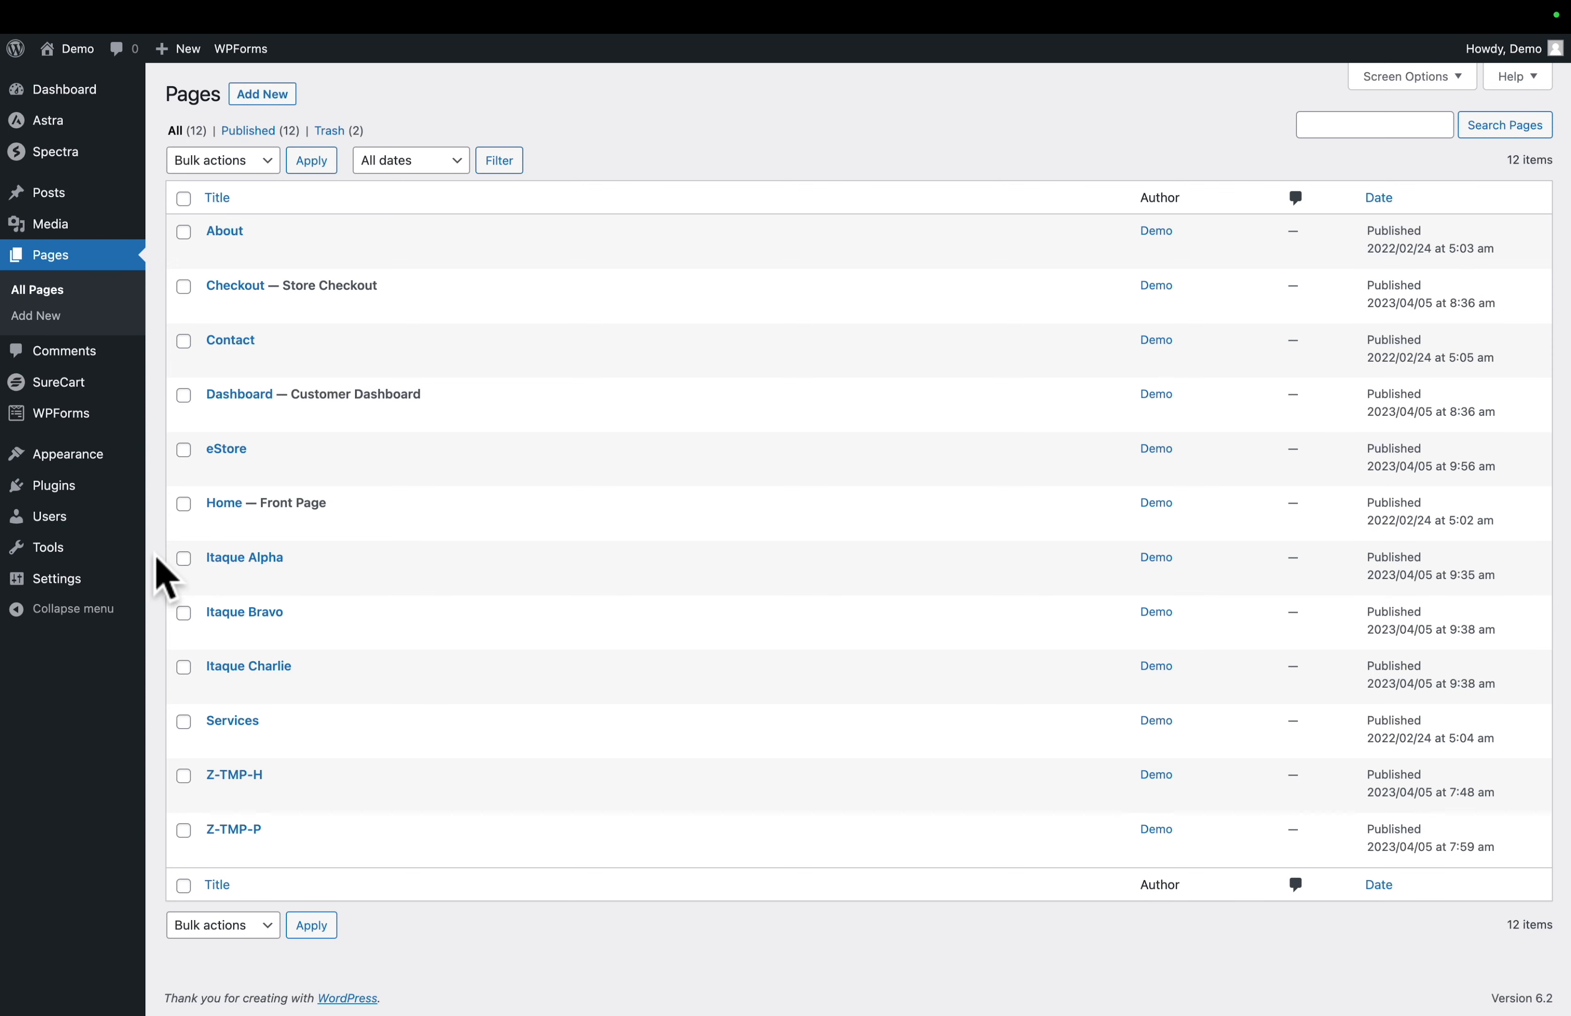
pyautogui.scroll(5, 213, 557)
pyautogui.click(283, 560)
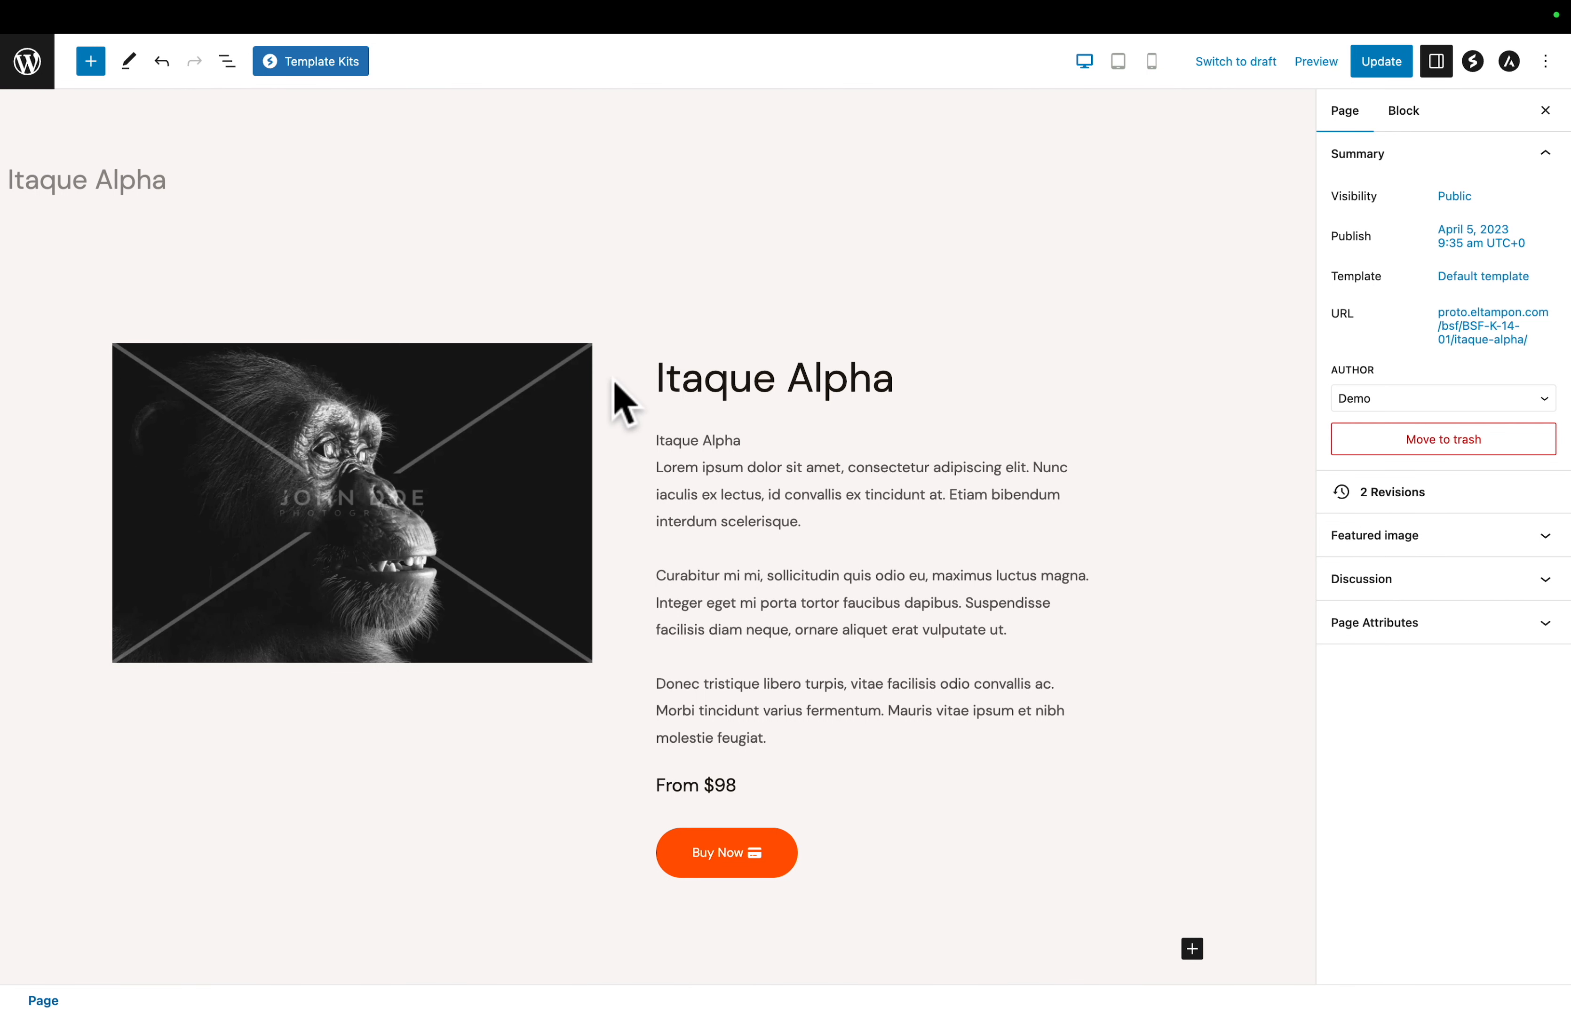
pyautogui.click(893, 813)
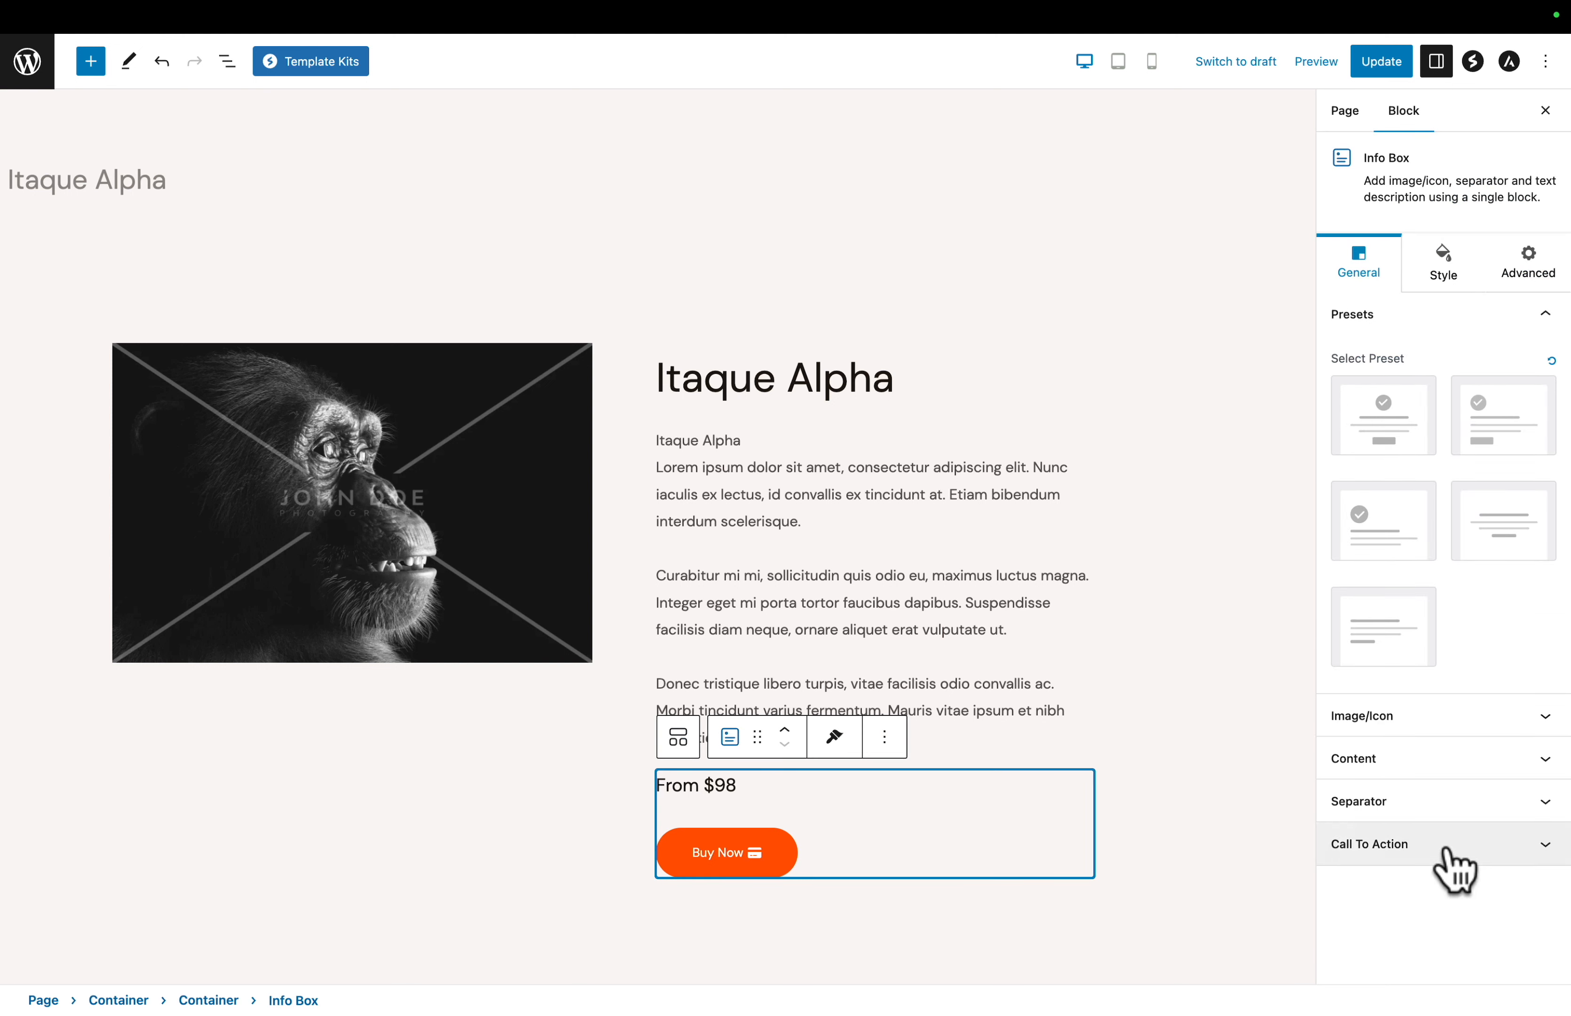
pyautogui.click(1468, 847)
pyautogui.scroll(-5, 1479, 861)
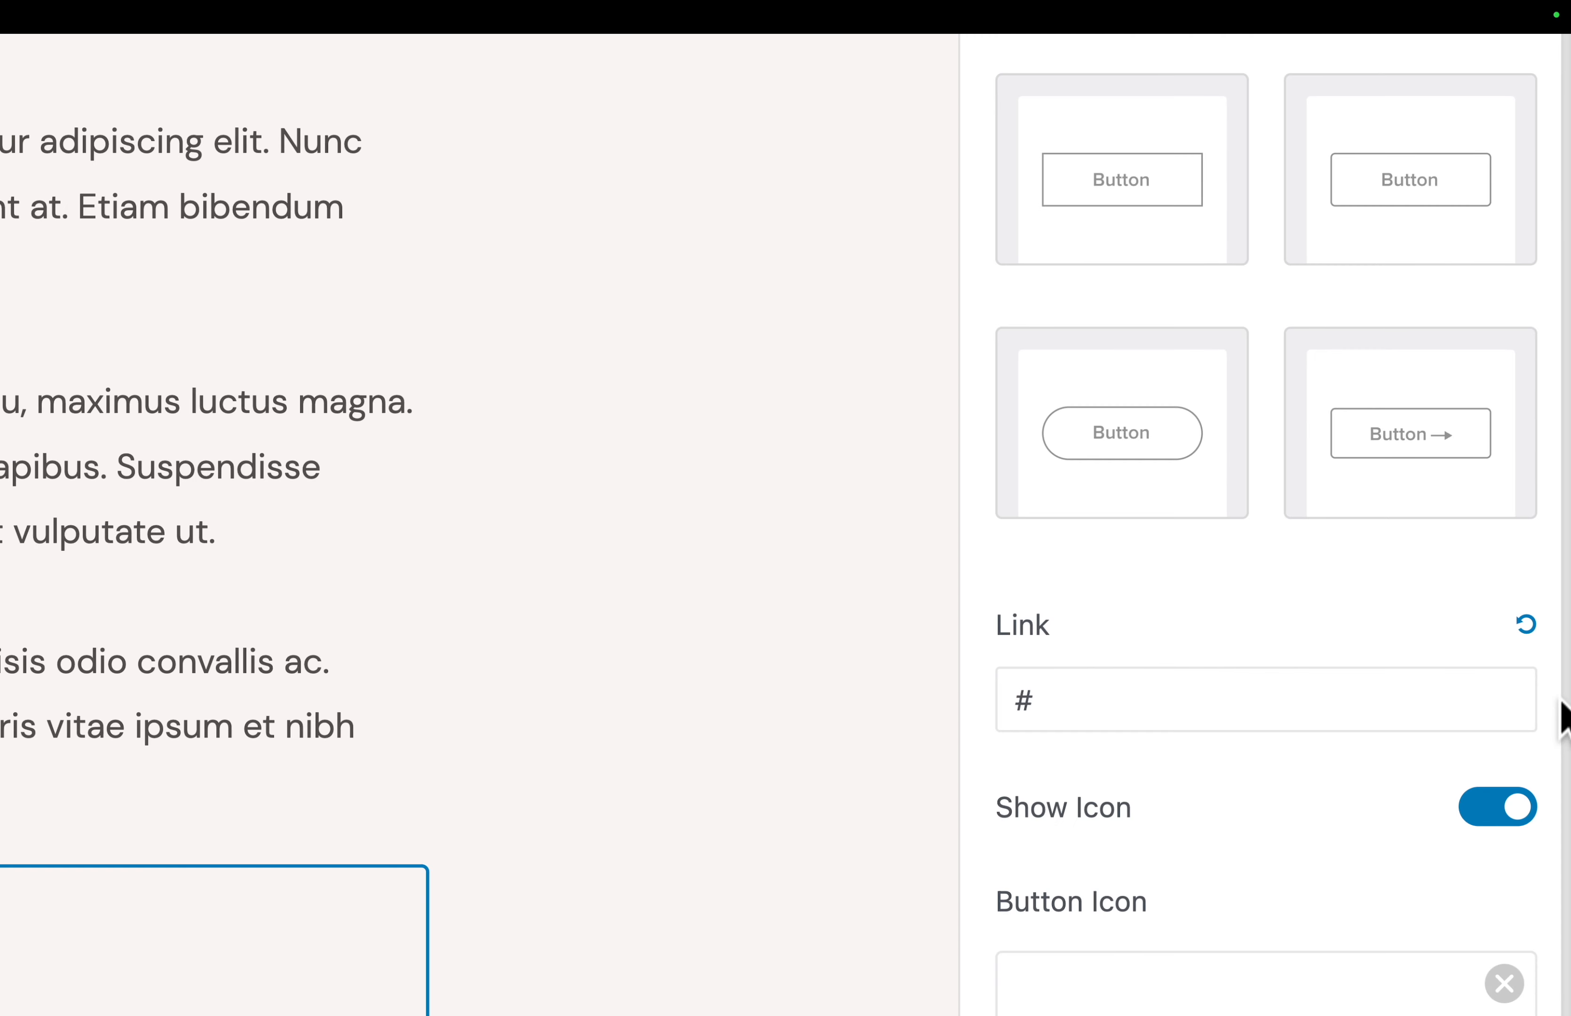
pyautogui.click(1078, 708)
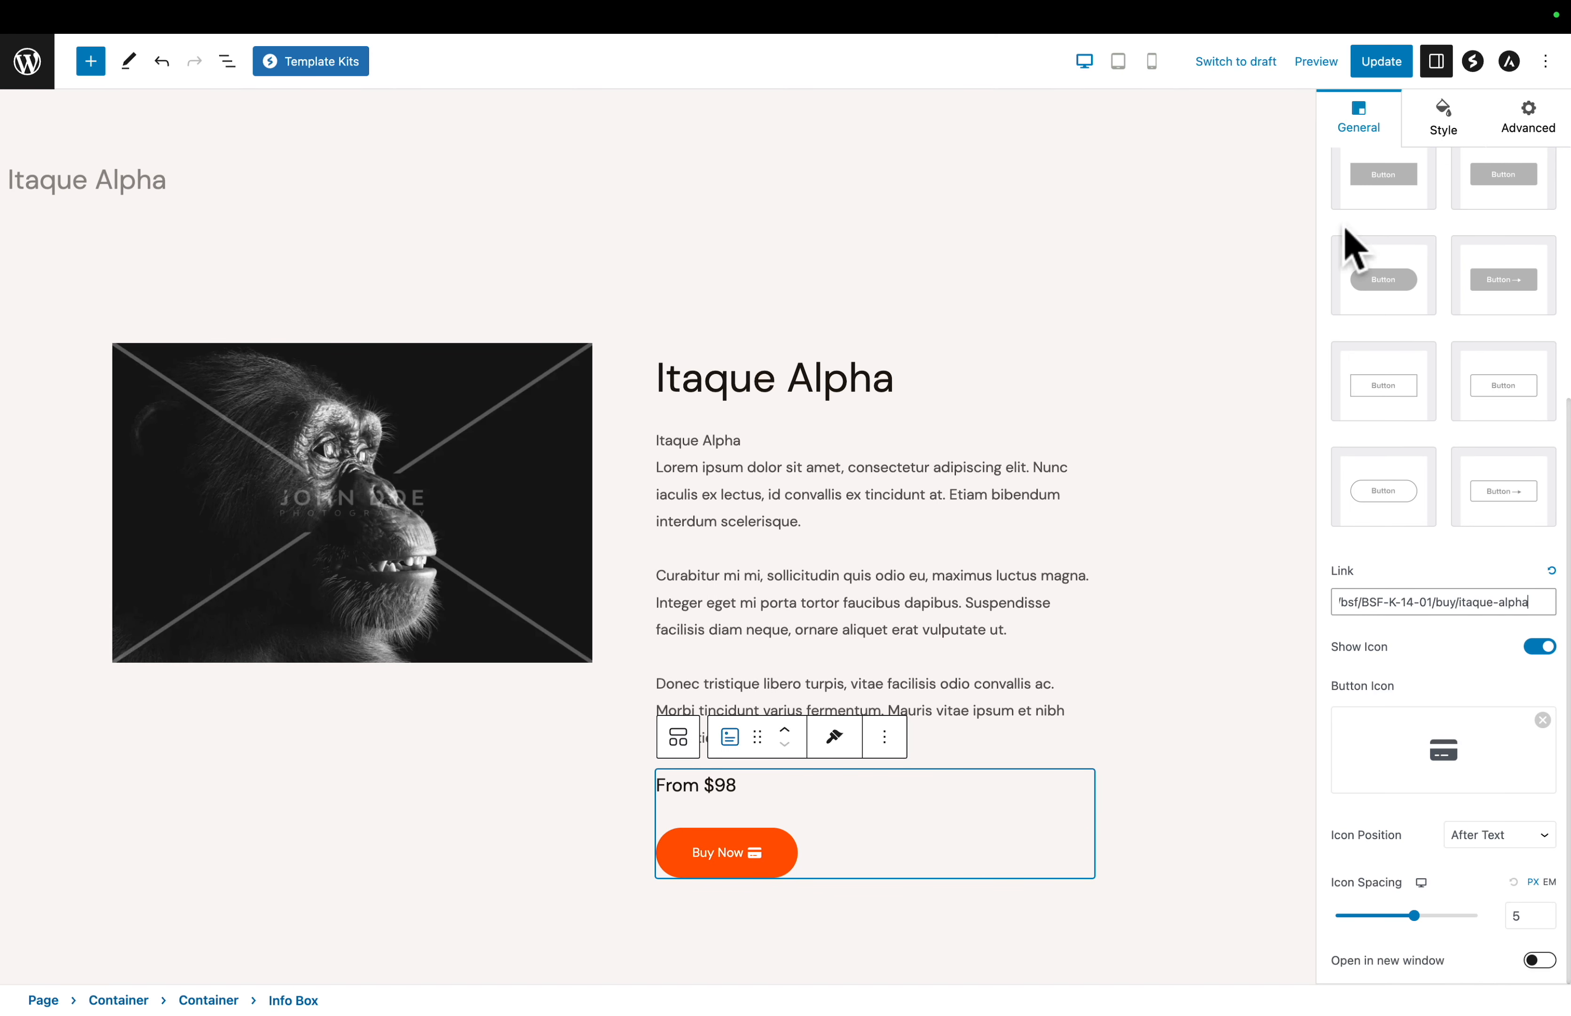
pyautogui.click(1386, 66)
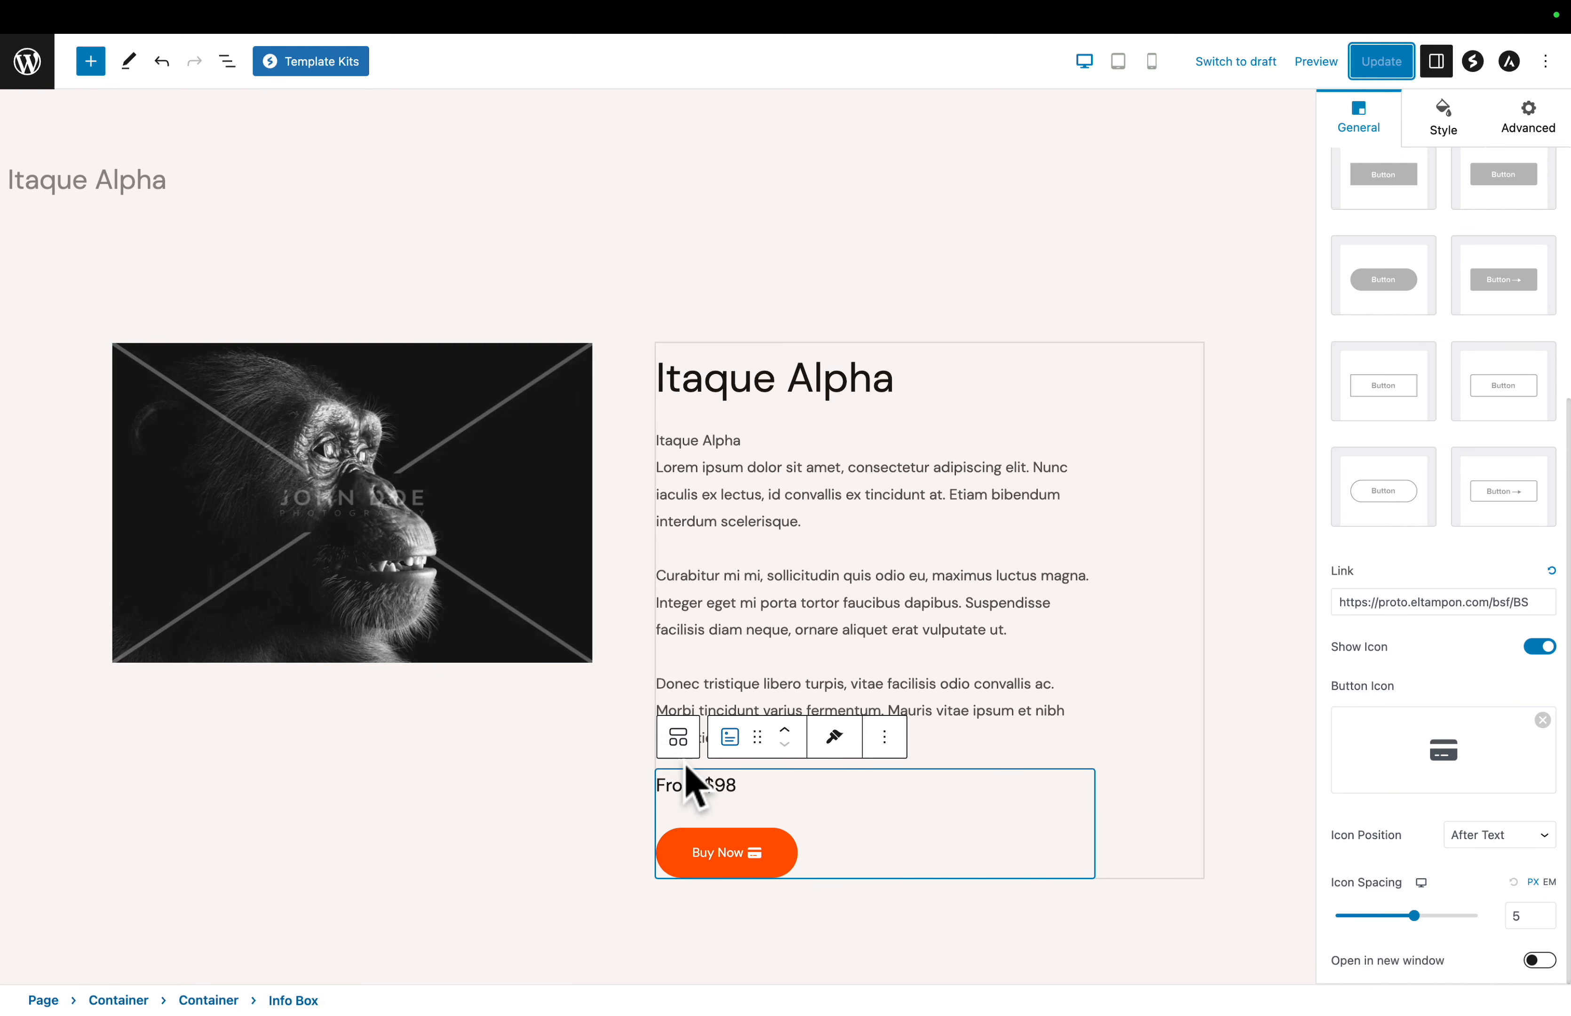
# - Insert a Buy Button block below the Buy Now info box for the Itaque Alpha US$98.00 price and label it Buy
pyautogui.click(91, 62)
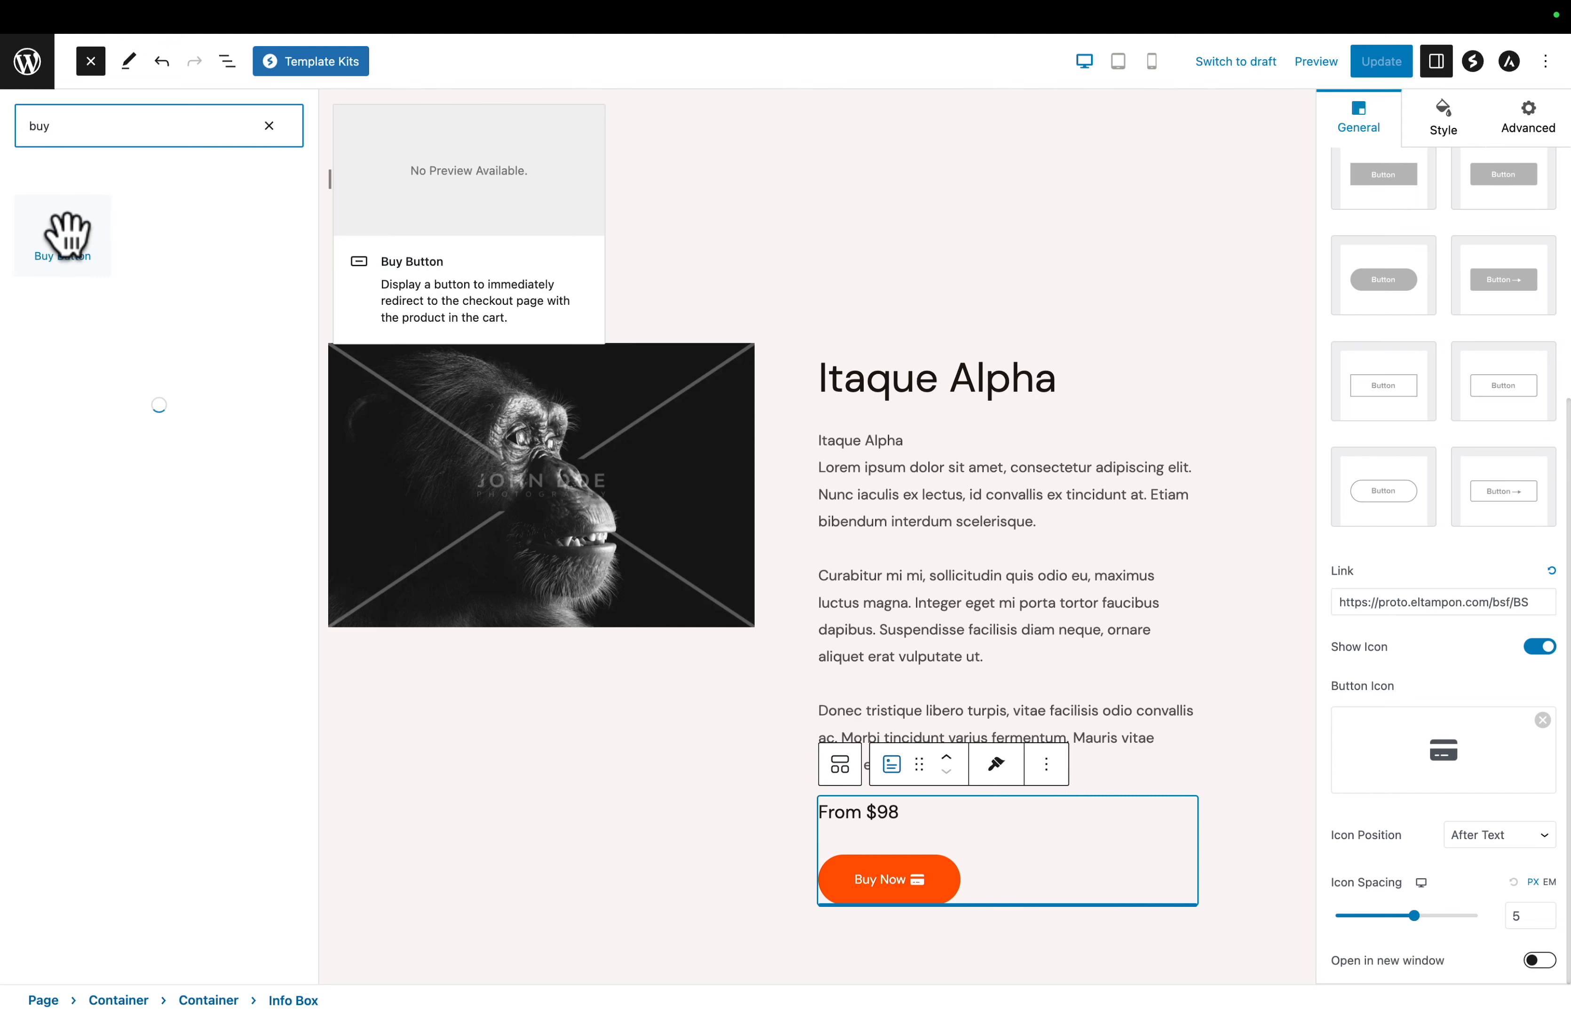
pyautogui.click(66, 234)
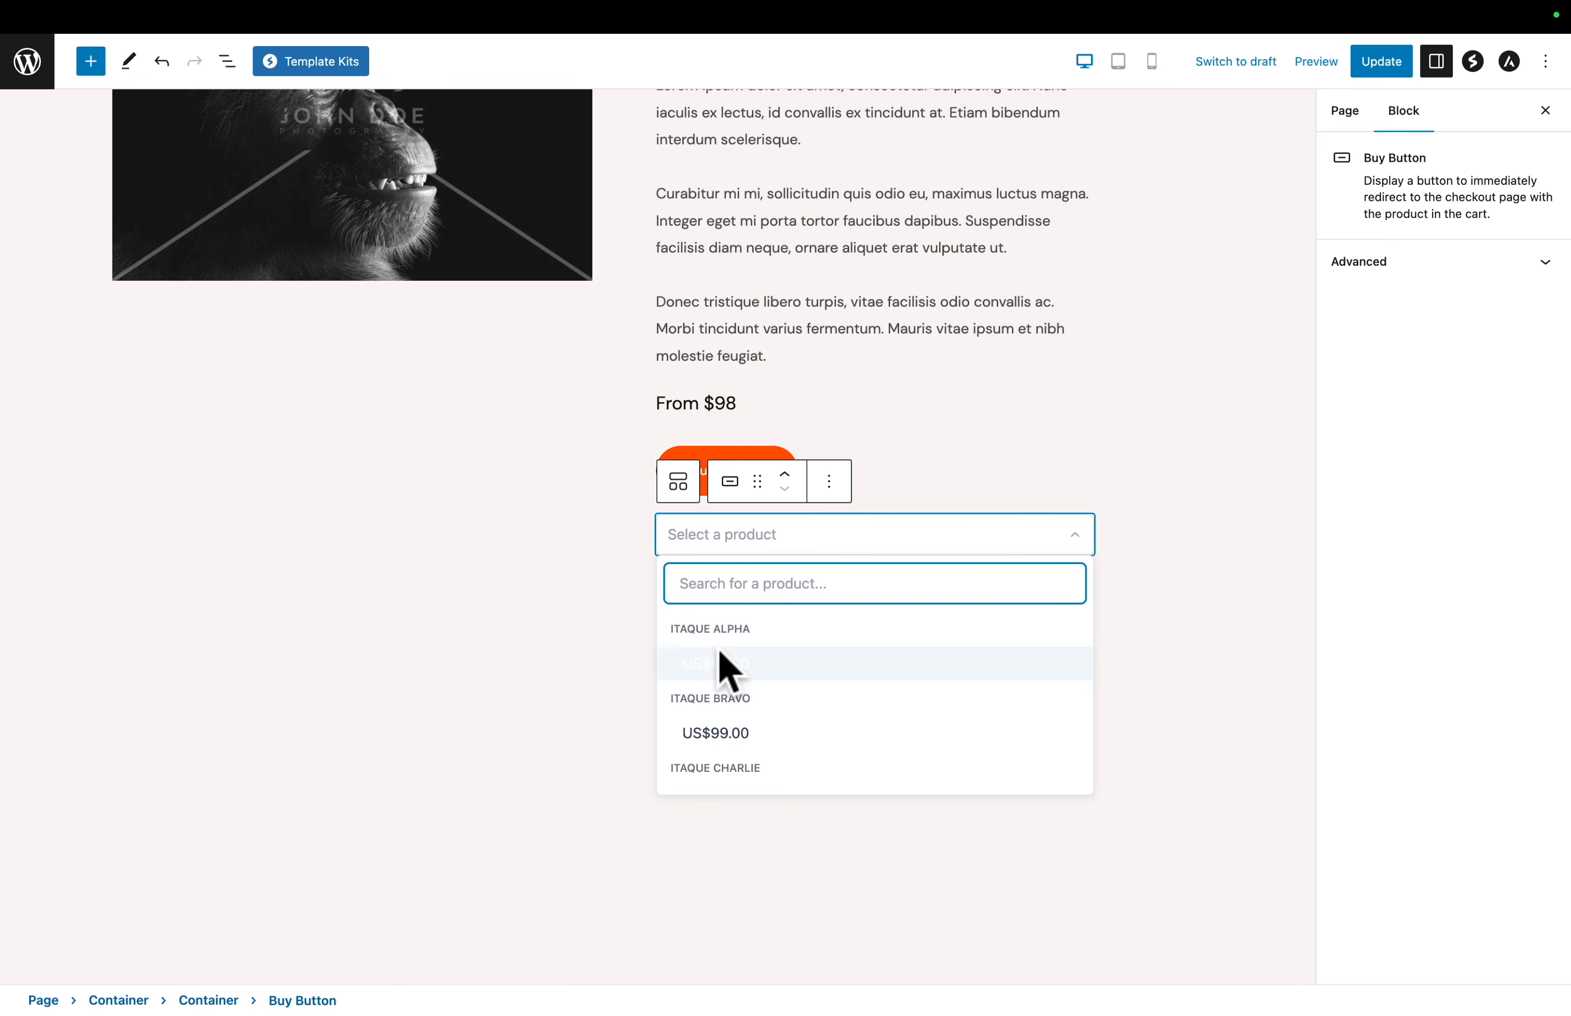
pyautogui.click(712, 665)
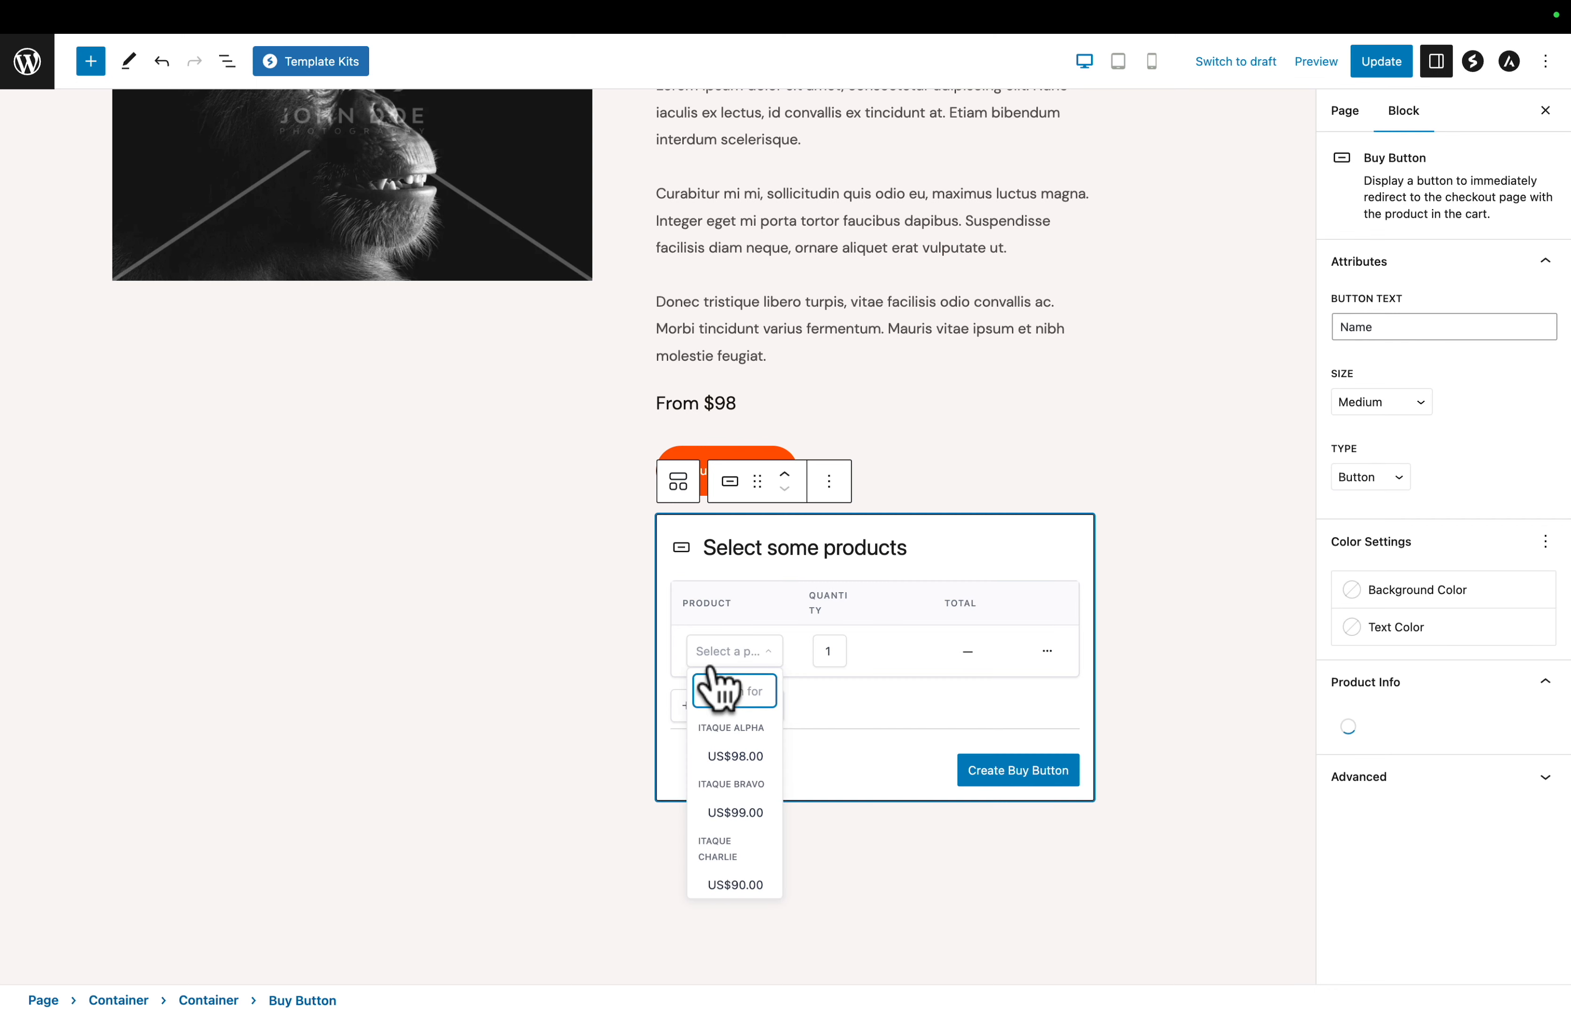
pyautogui.click(728, 757)
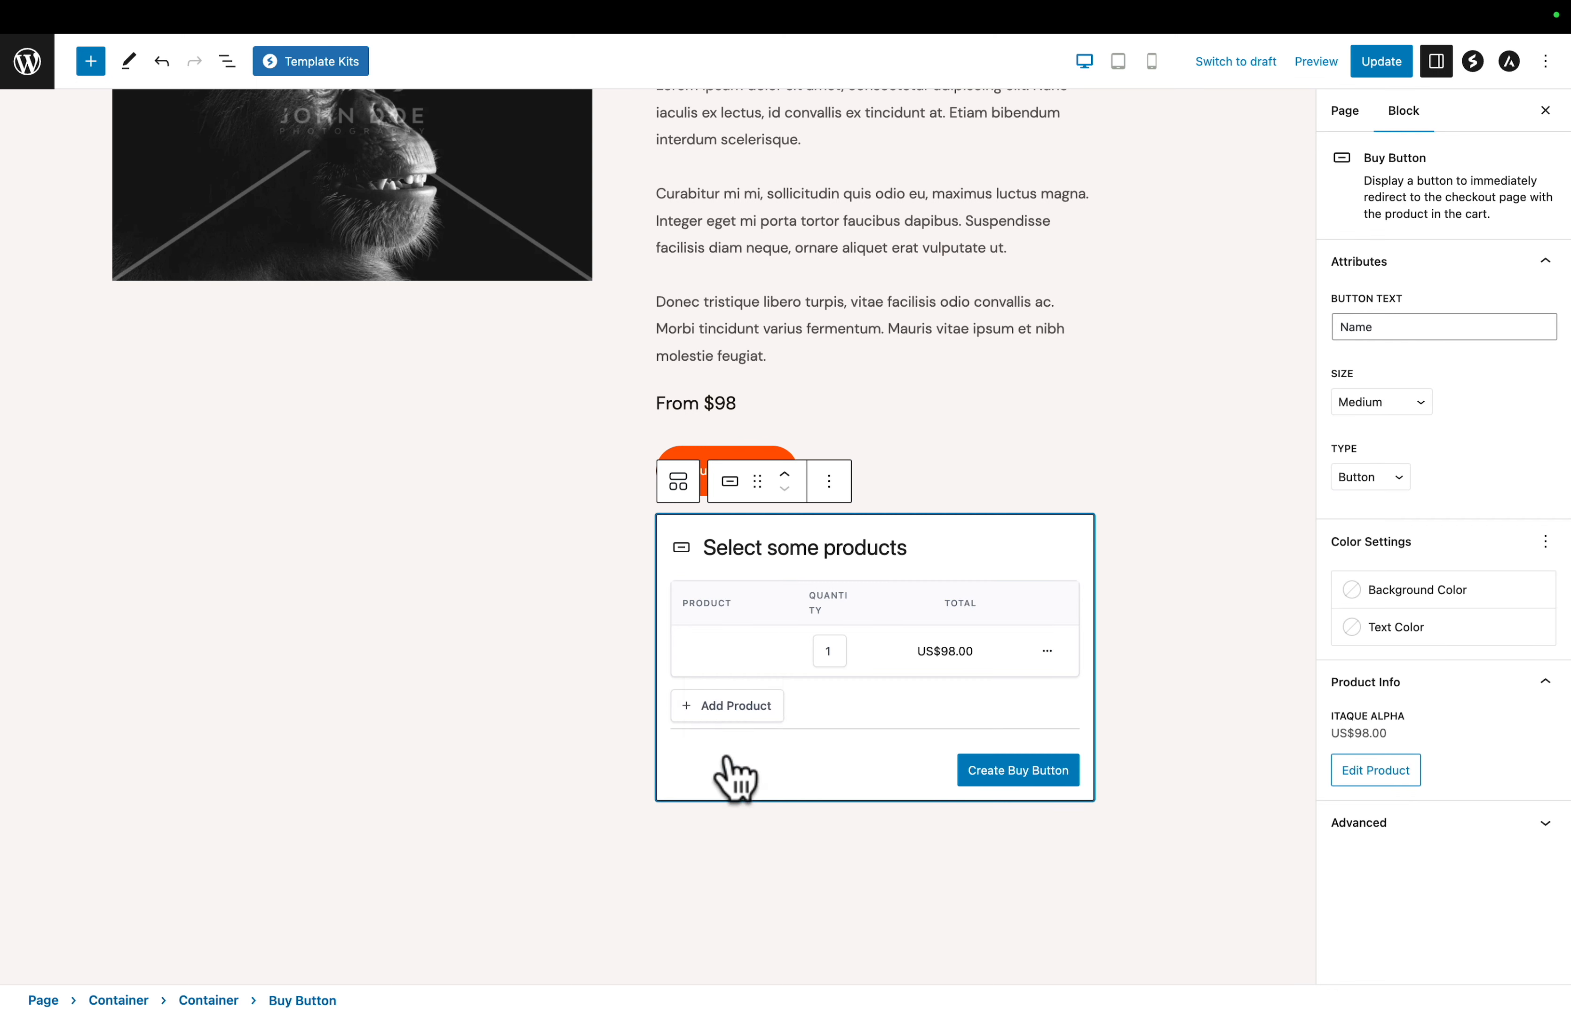
pyautogui.click(1005, 771)
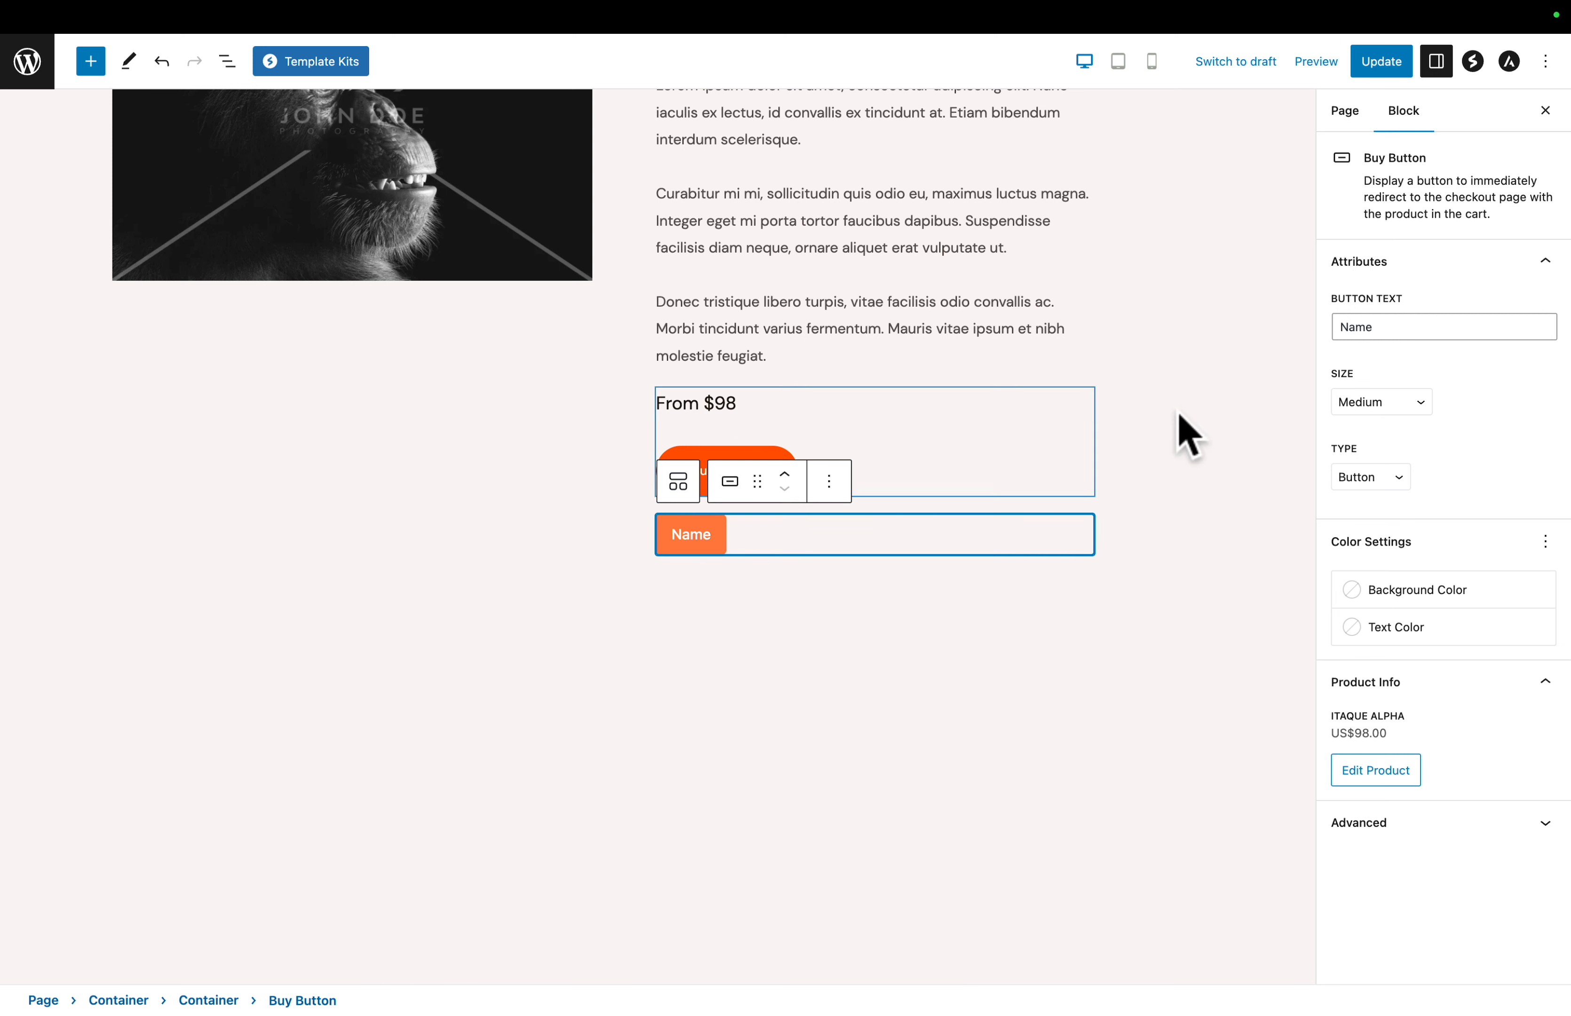
pyautogui.doubleClick(1349, 327)
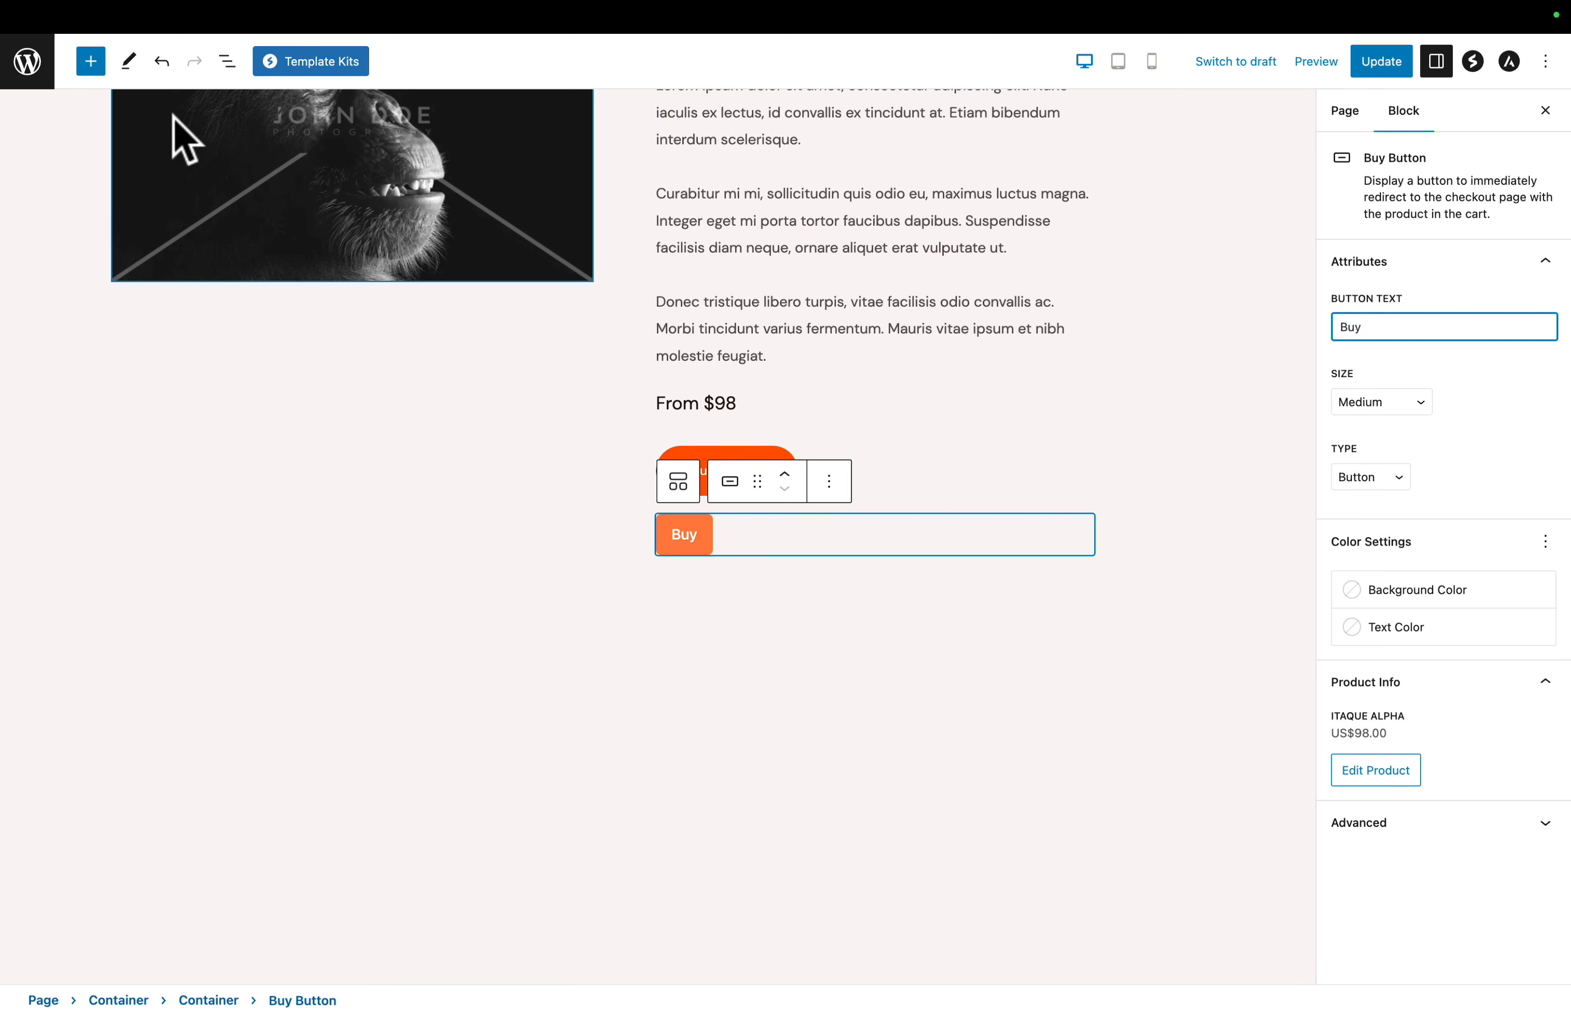
# - Insert an Add To Cart Button block for the Itaque Alpha US$98.00 price below the Buy button and update the page
pyautogui.click(90, 61)
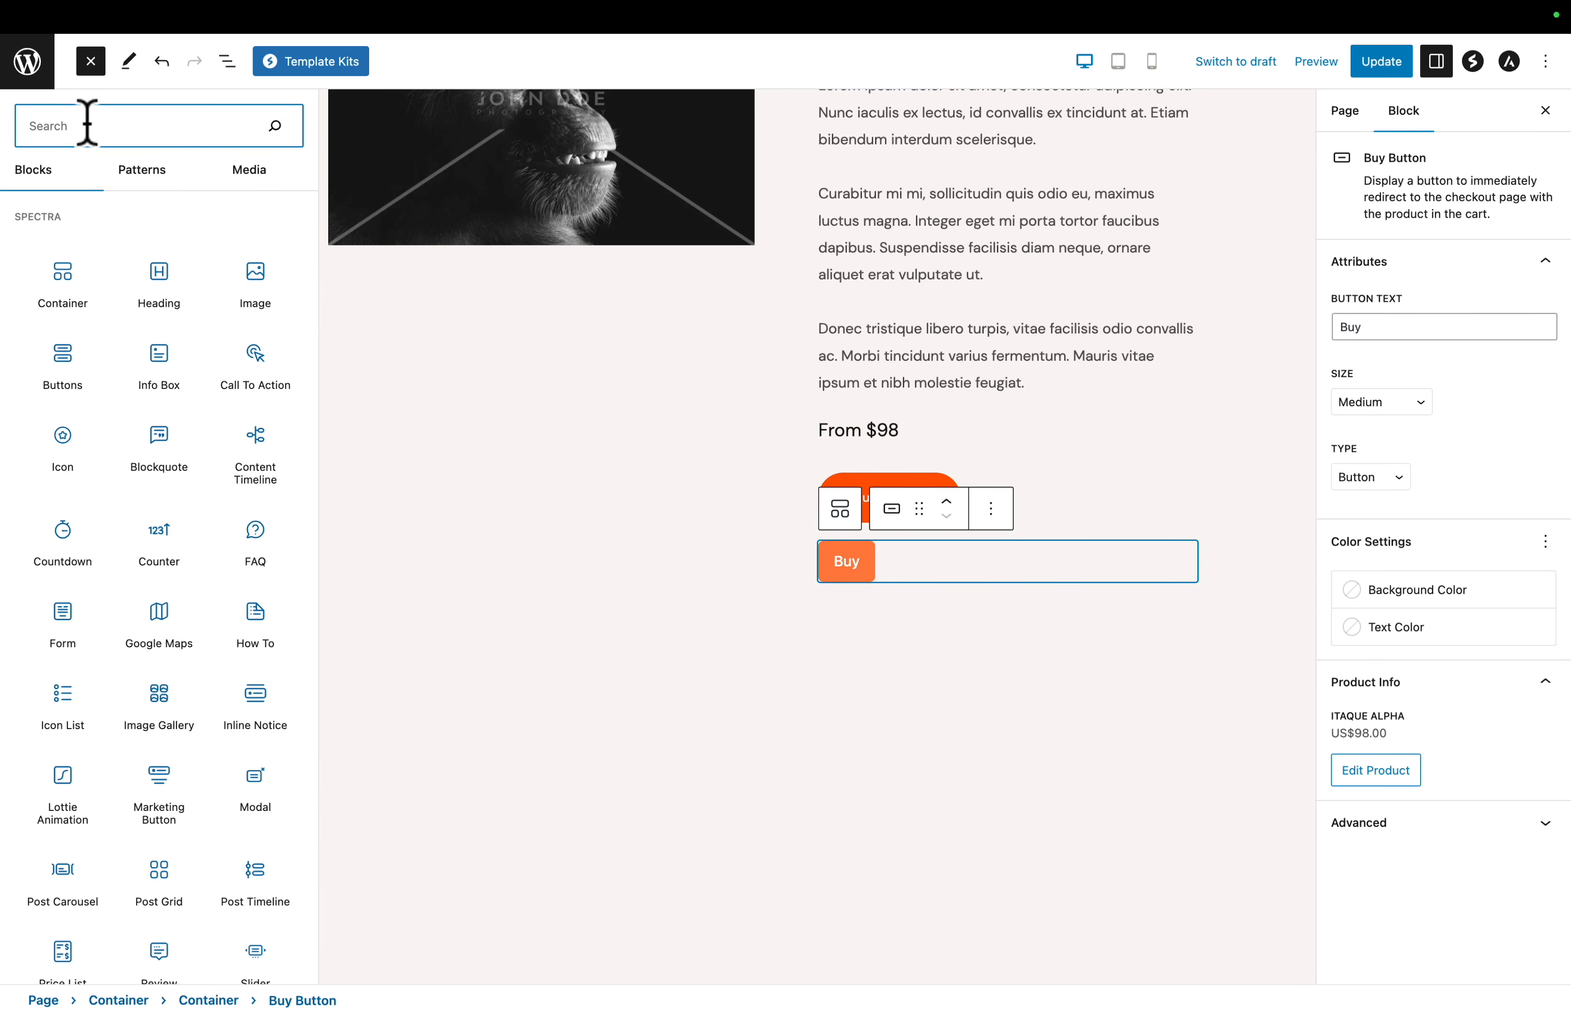
pyautogui.write('add')
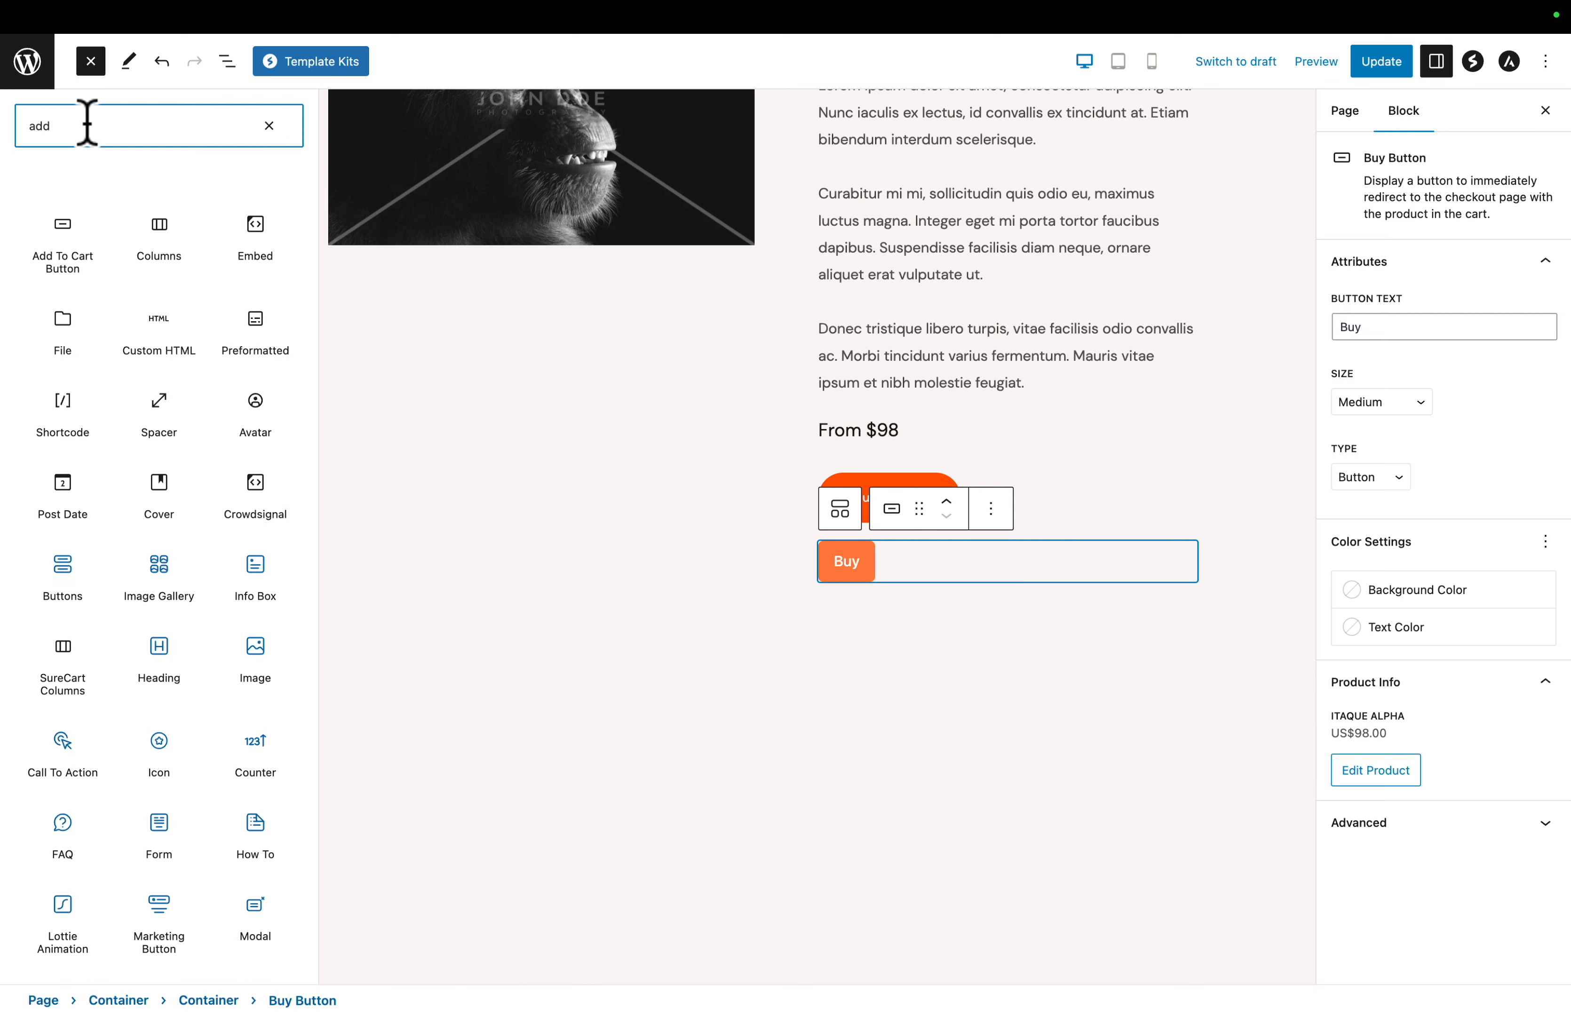
pyautogui.click(63, 247)
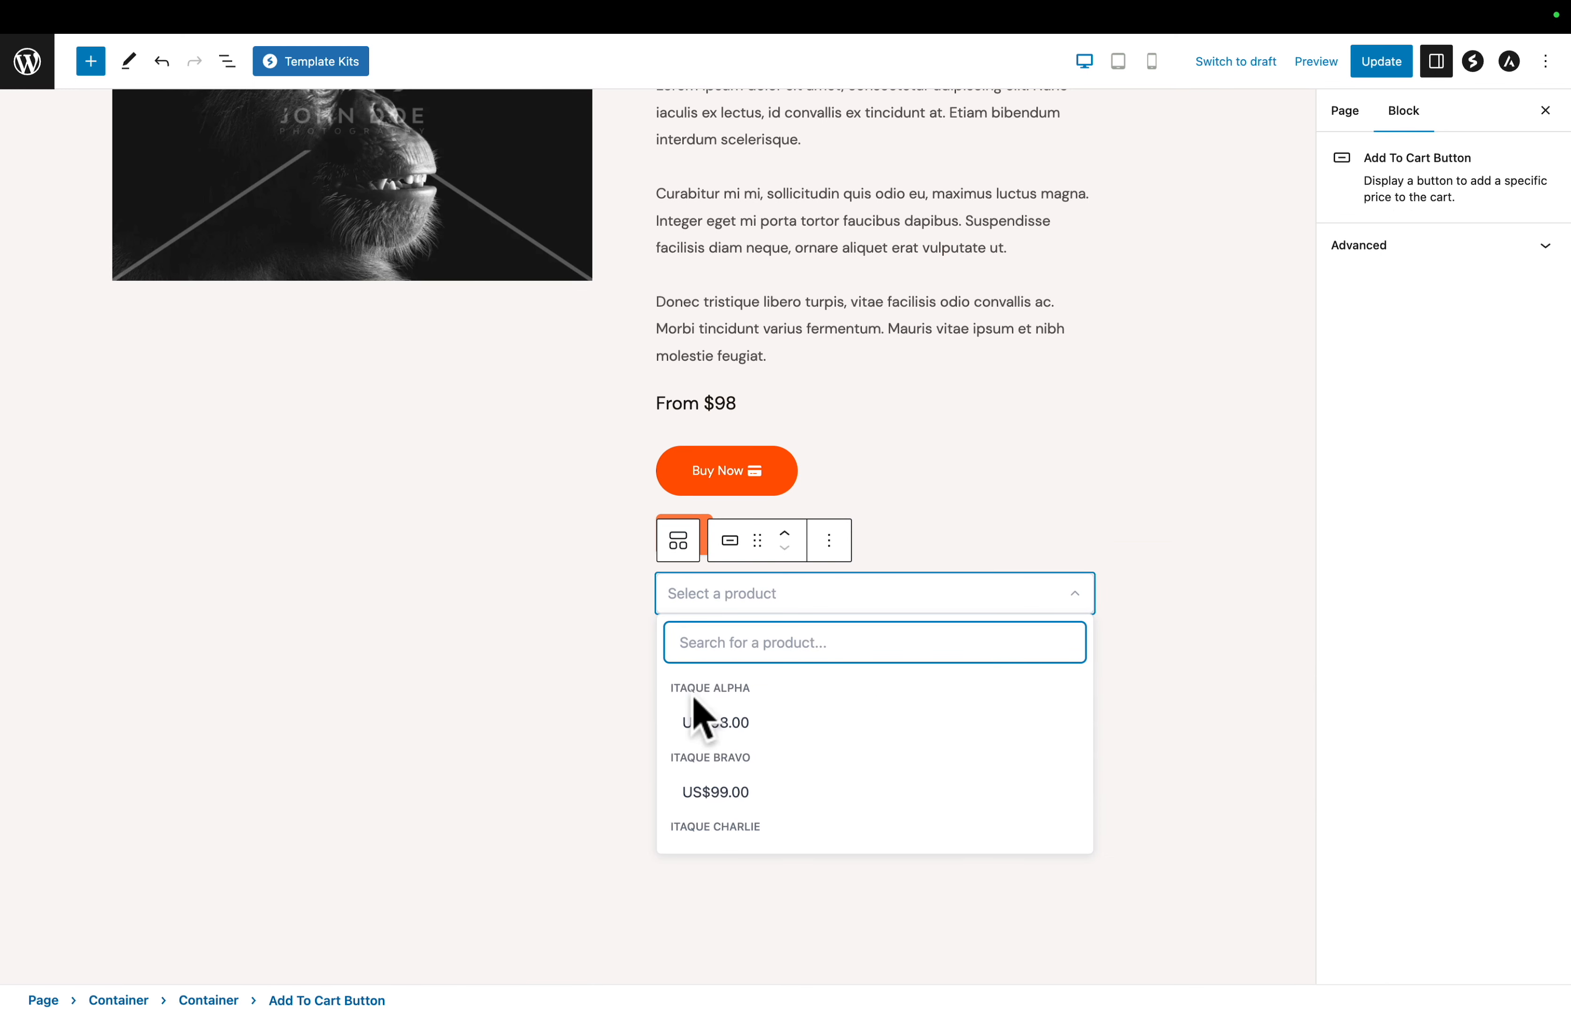
pyautogui.click(705, 723)
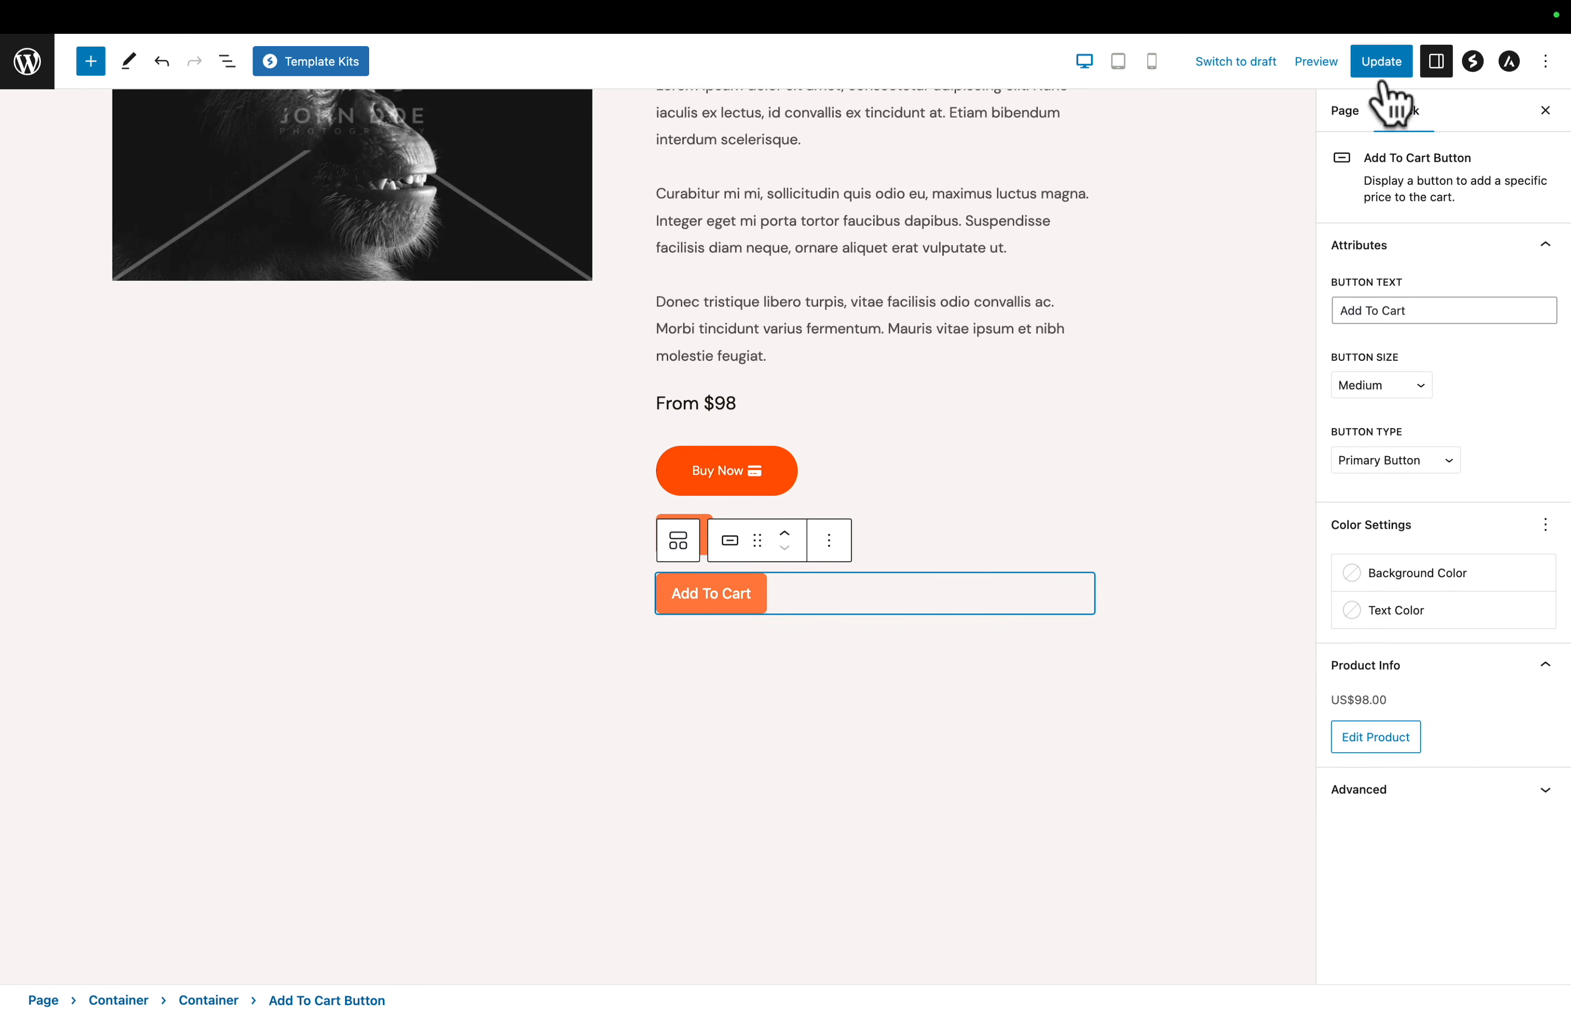
pyautogui.click(1381, 64)
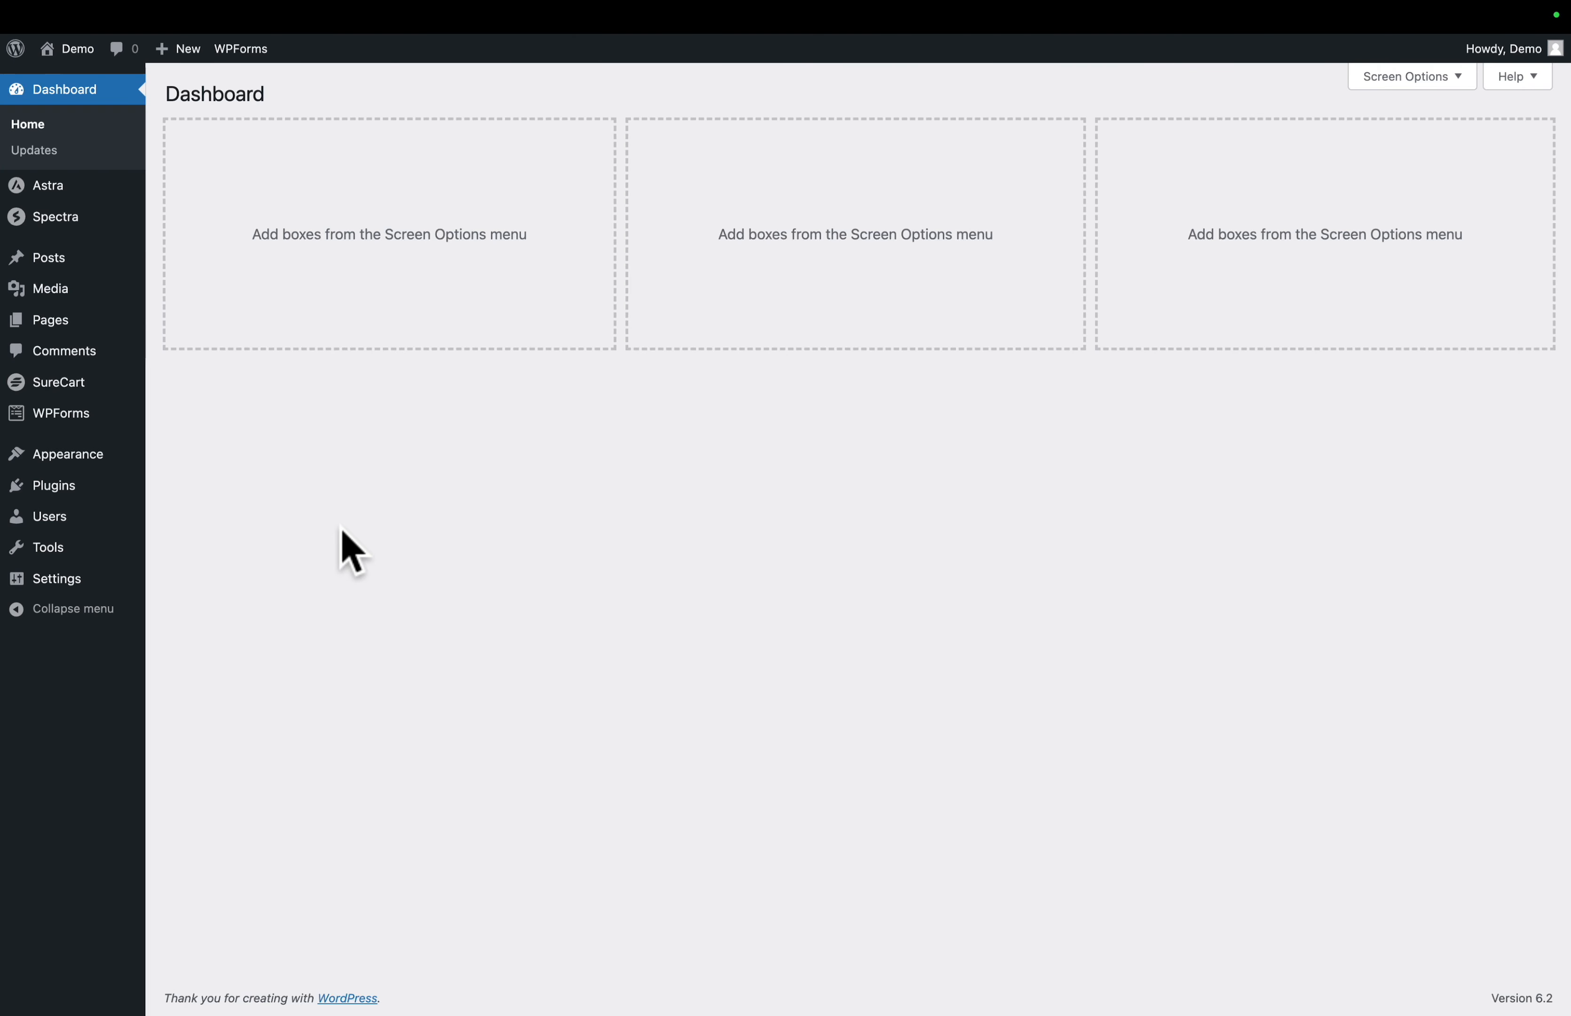
# - Copy the instant checkout link of the Itaque Alpha product in SureCart
pyautogui.moveTo(48, 390)
pyautogui.click(188, 457)
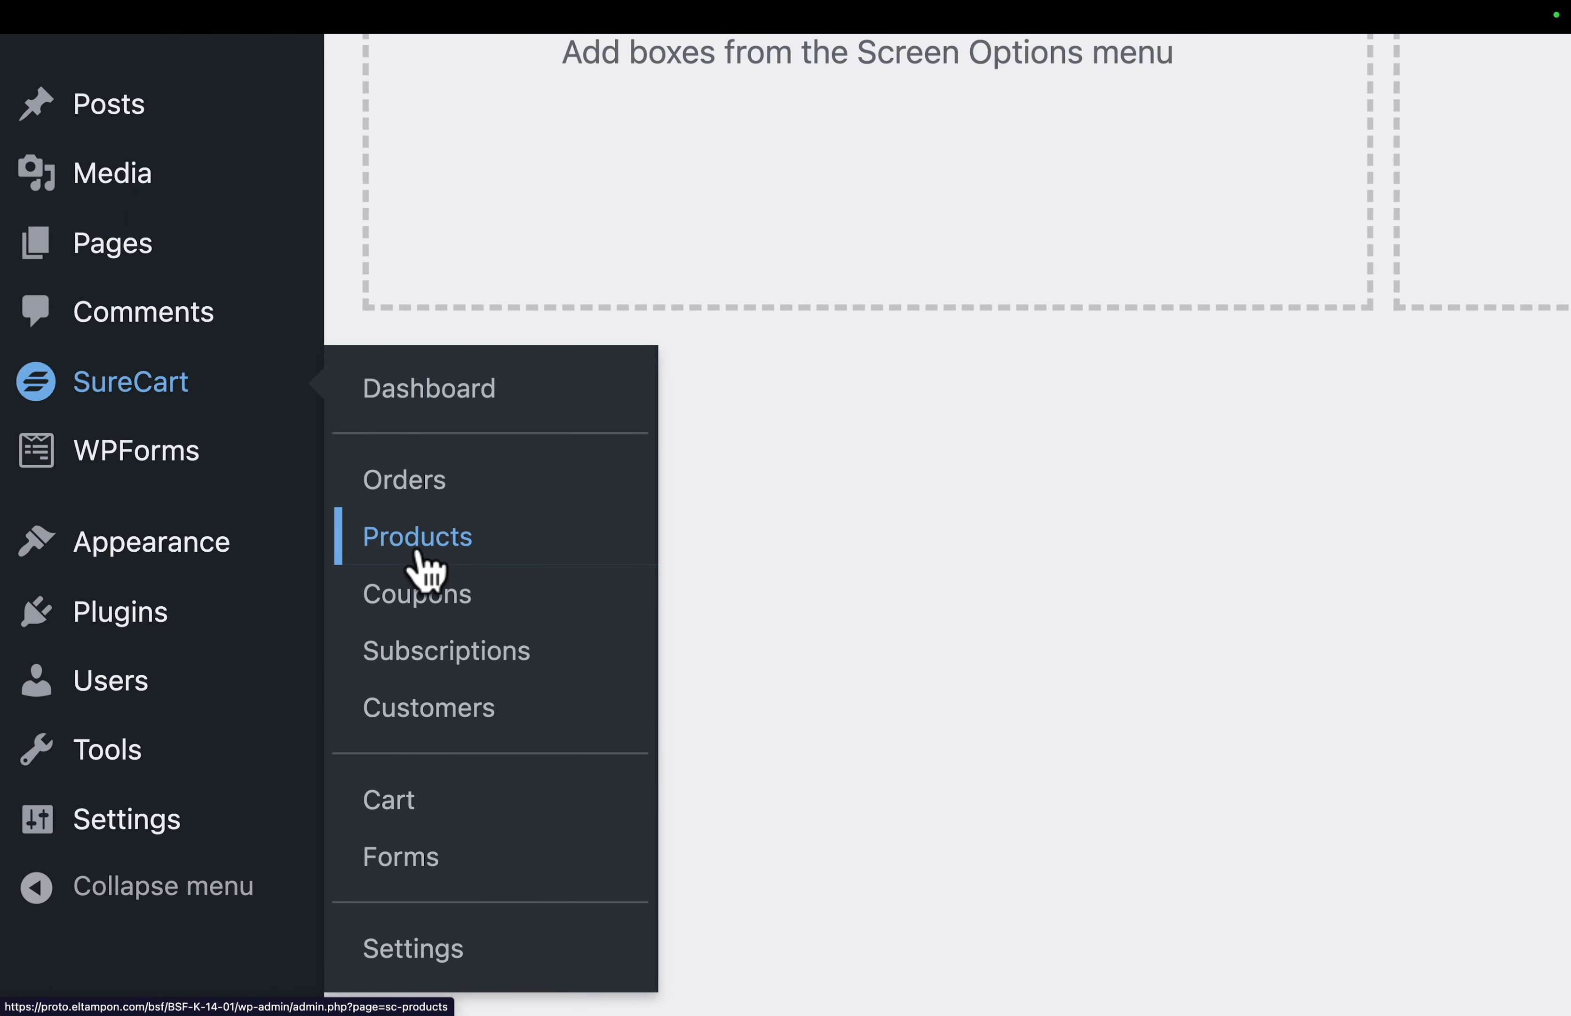
pyautogui.click(263, 289)
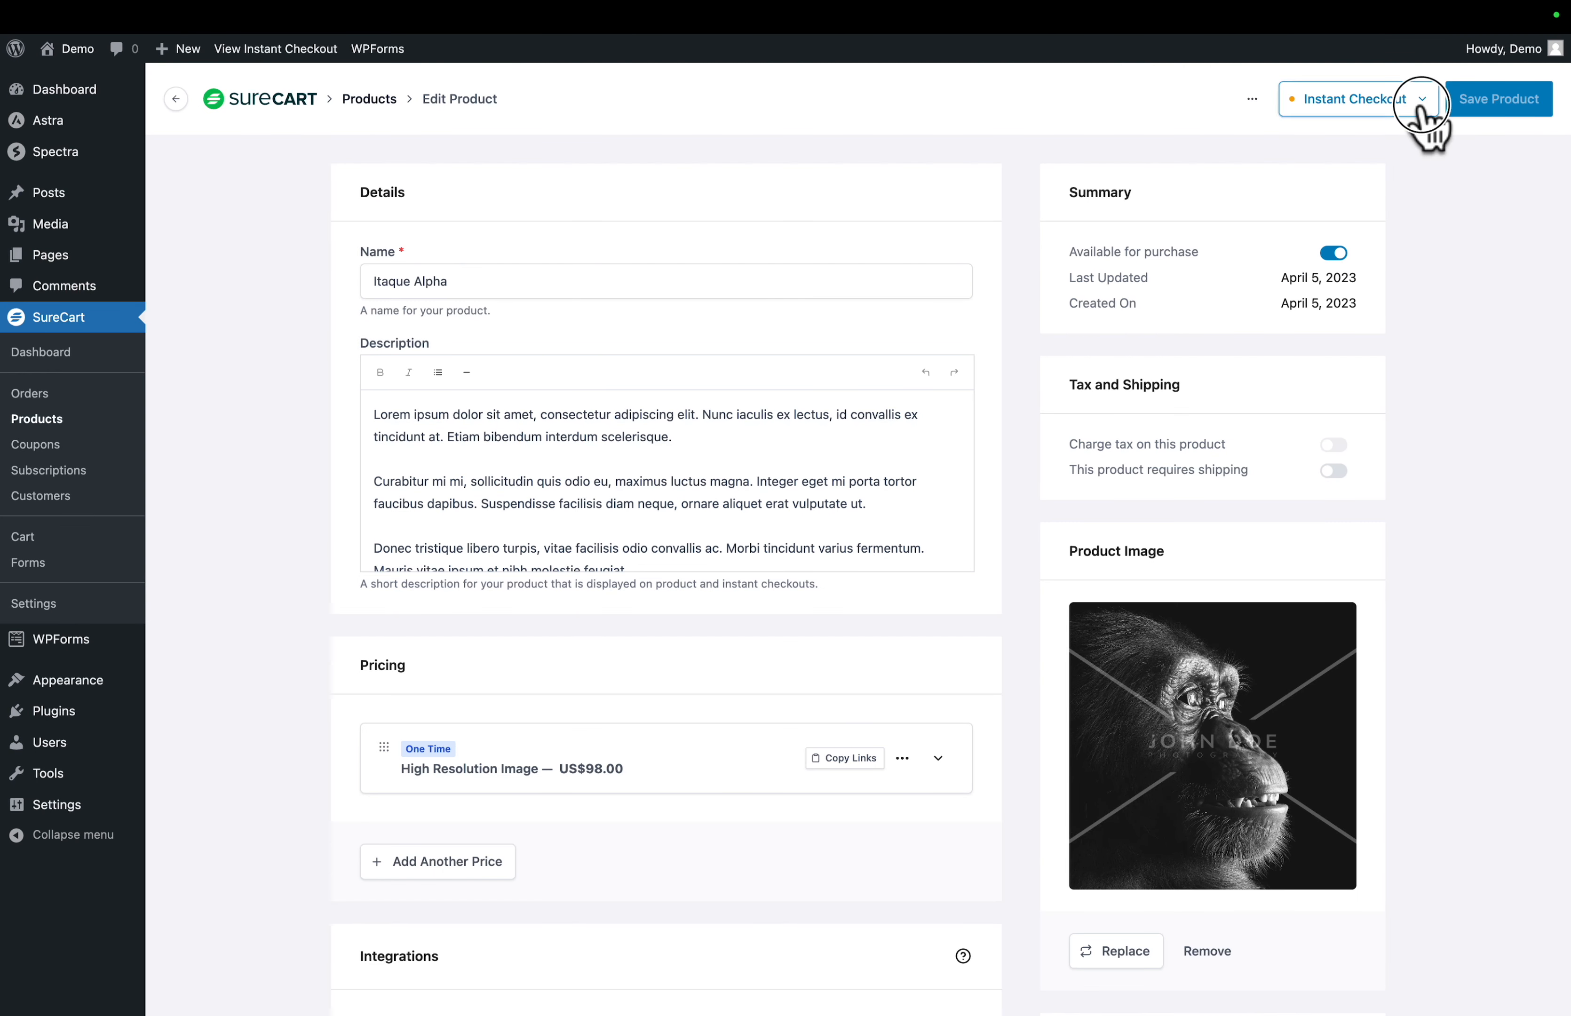
pyautogui.click(1420, 107)
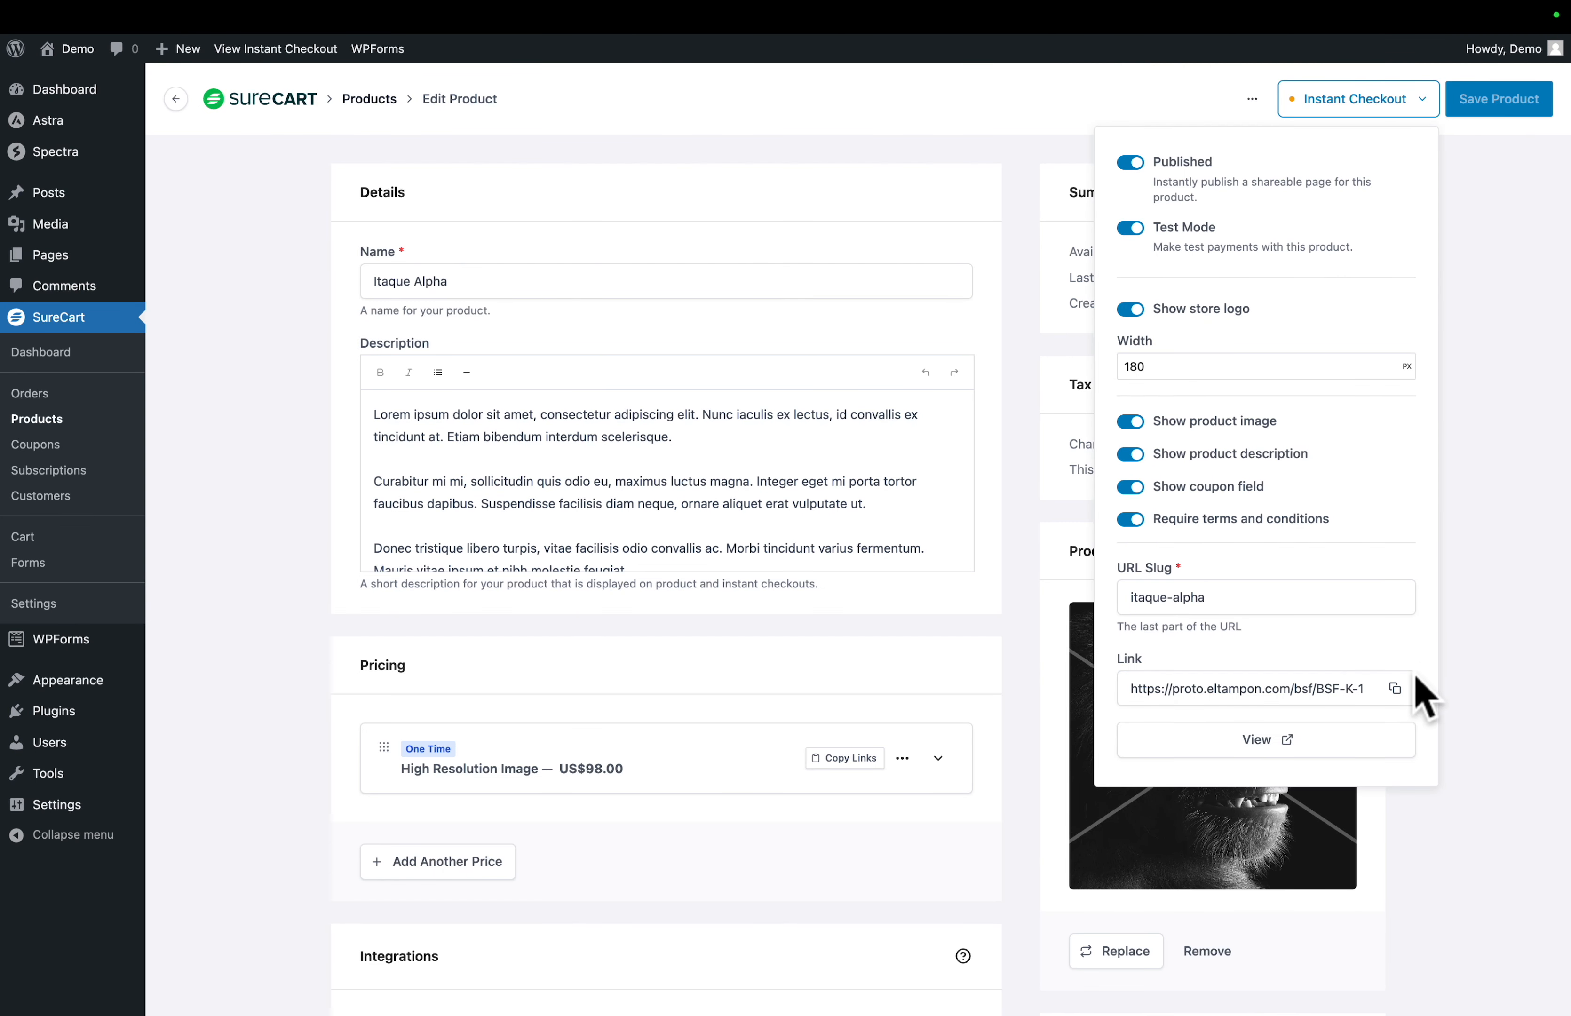
pyautogui.click(1395, 689)
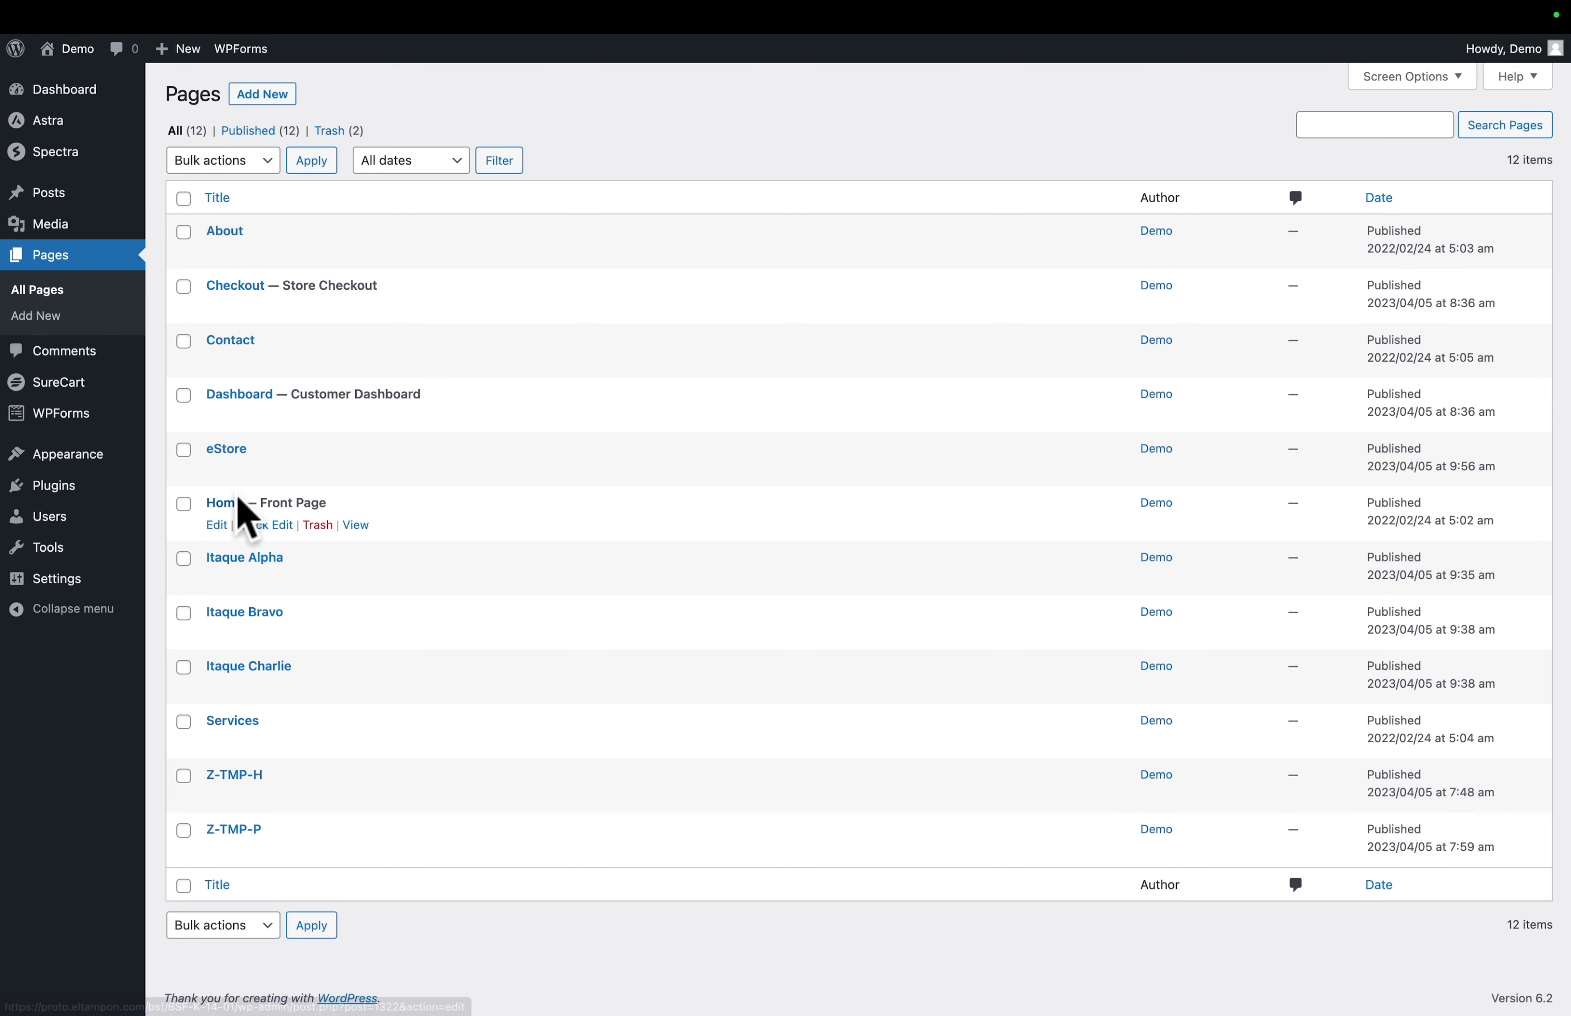
# - Link the Itaque Alpha Buy Now button on the eStore page to the copied instant checkout URL
pyautogui.click(229, 449)
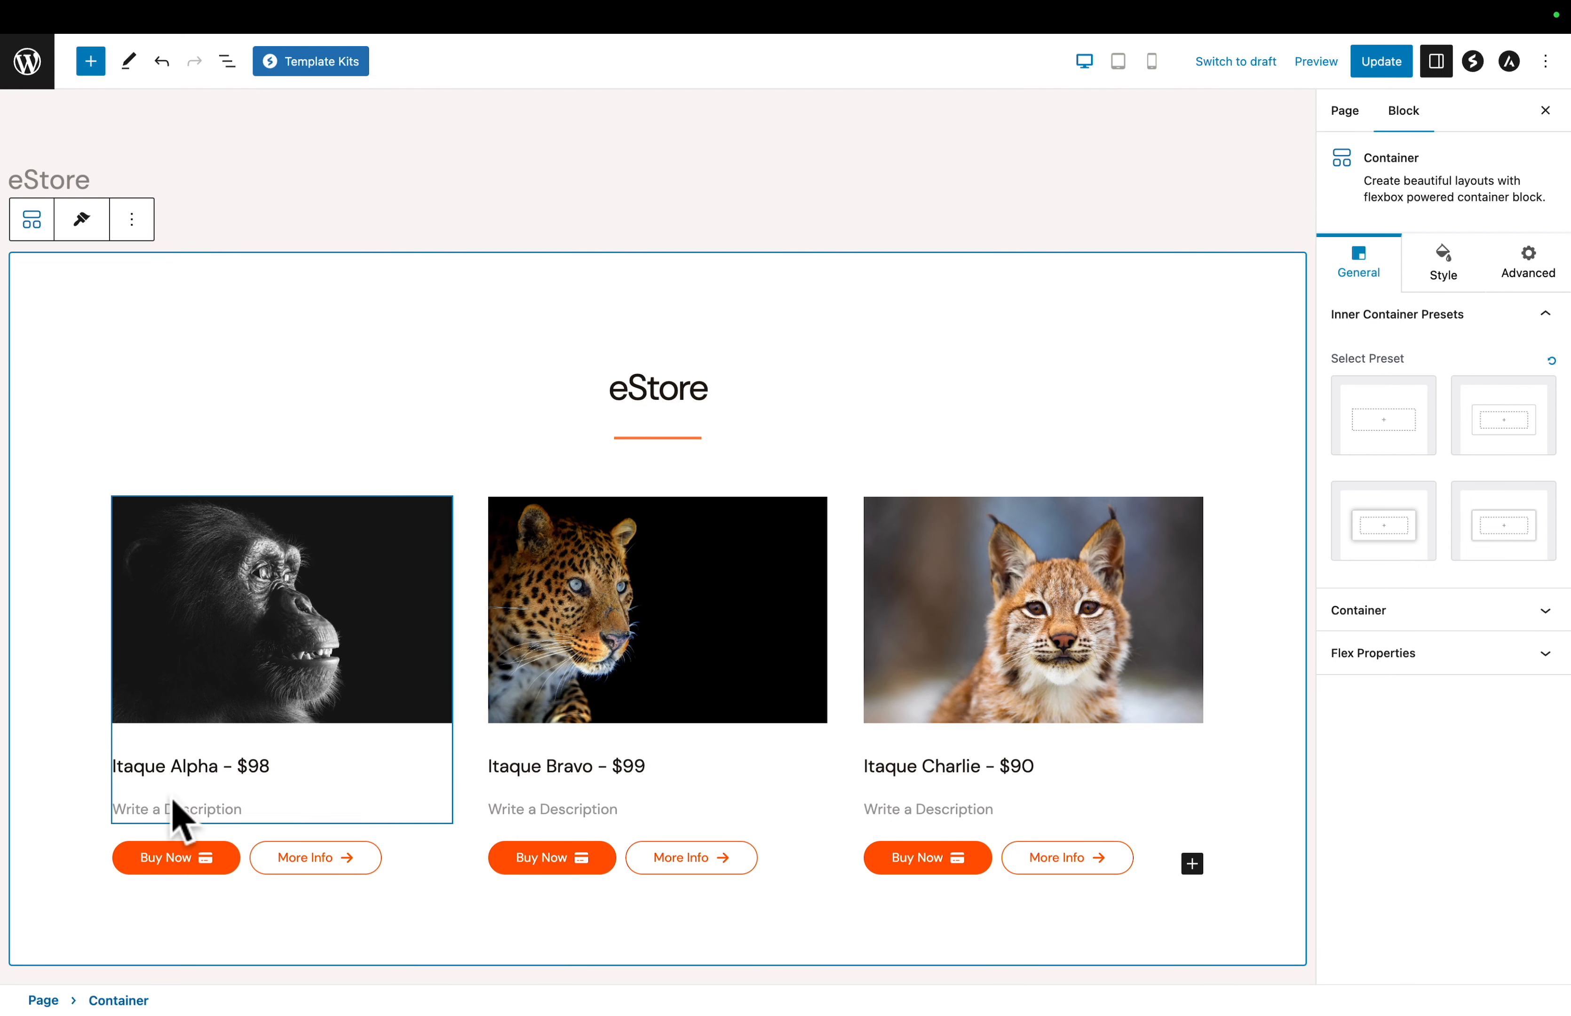
pyautogui.click(201, 858)
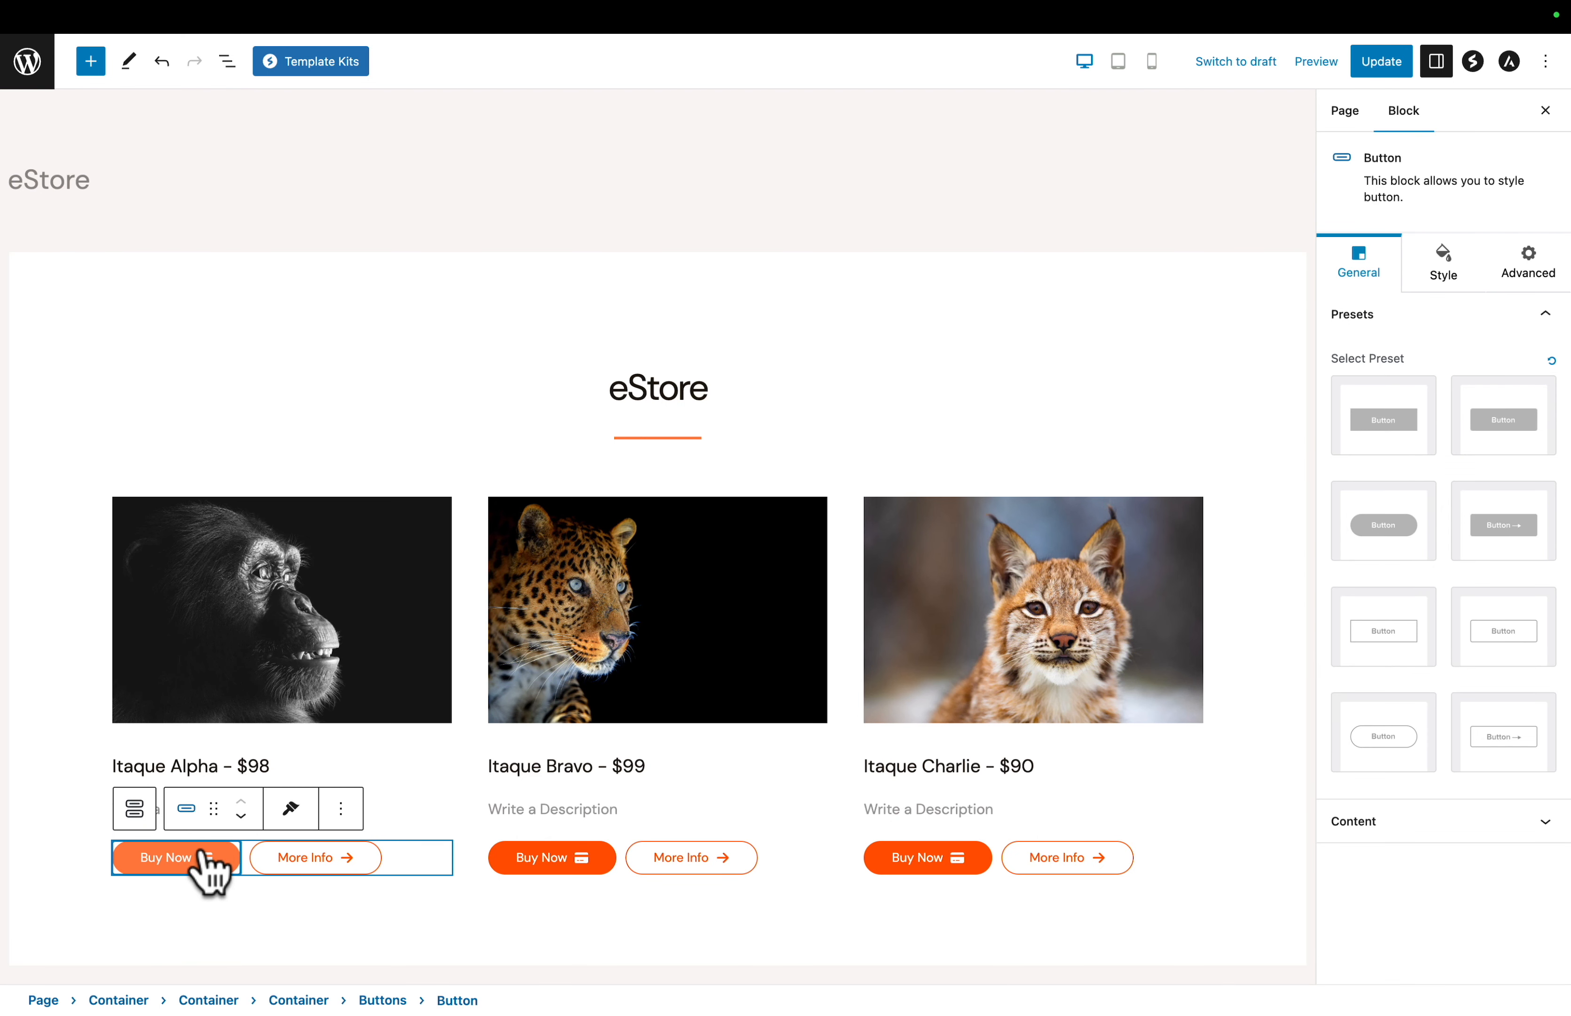
pyautogui.click(1401, 823)
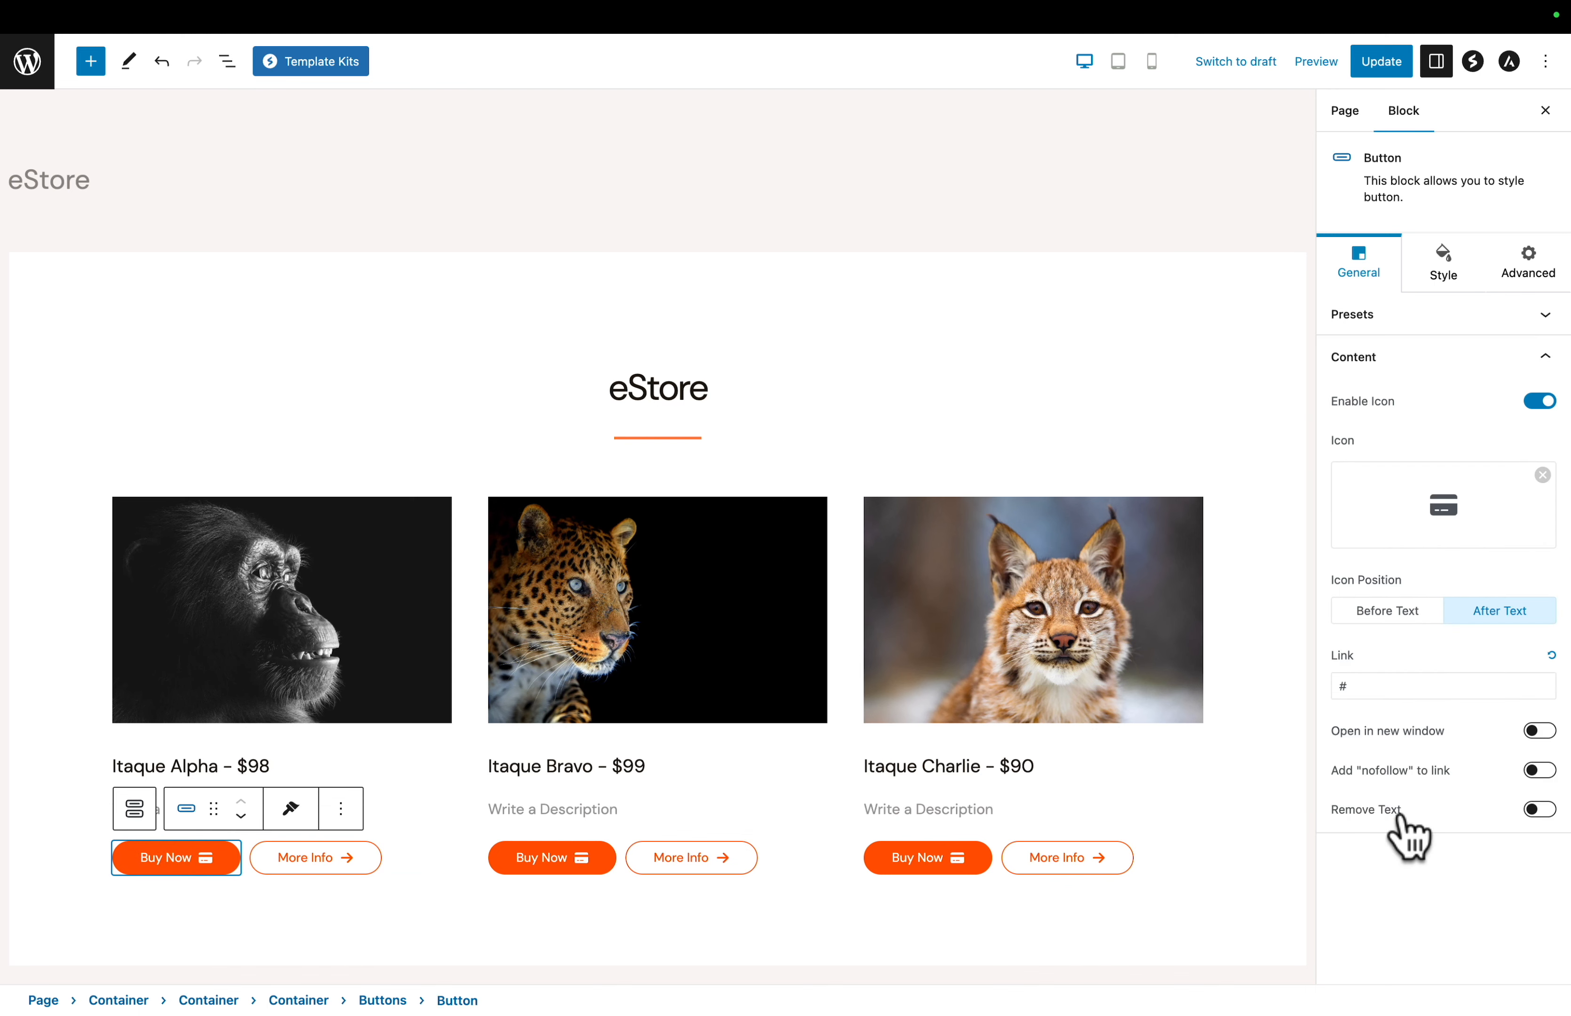
pyautogui.click(1358, 685)
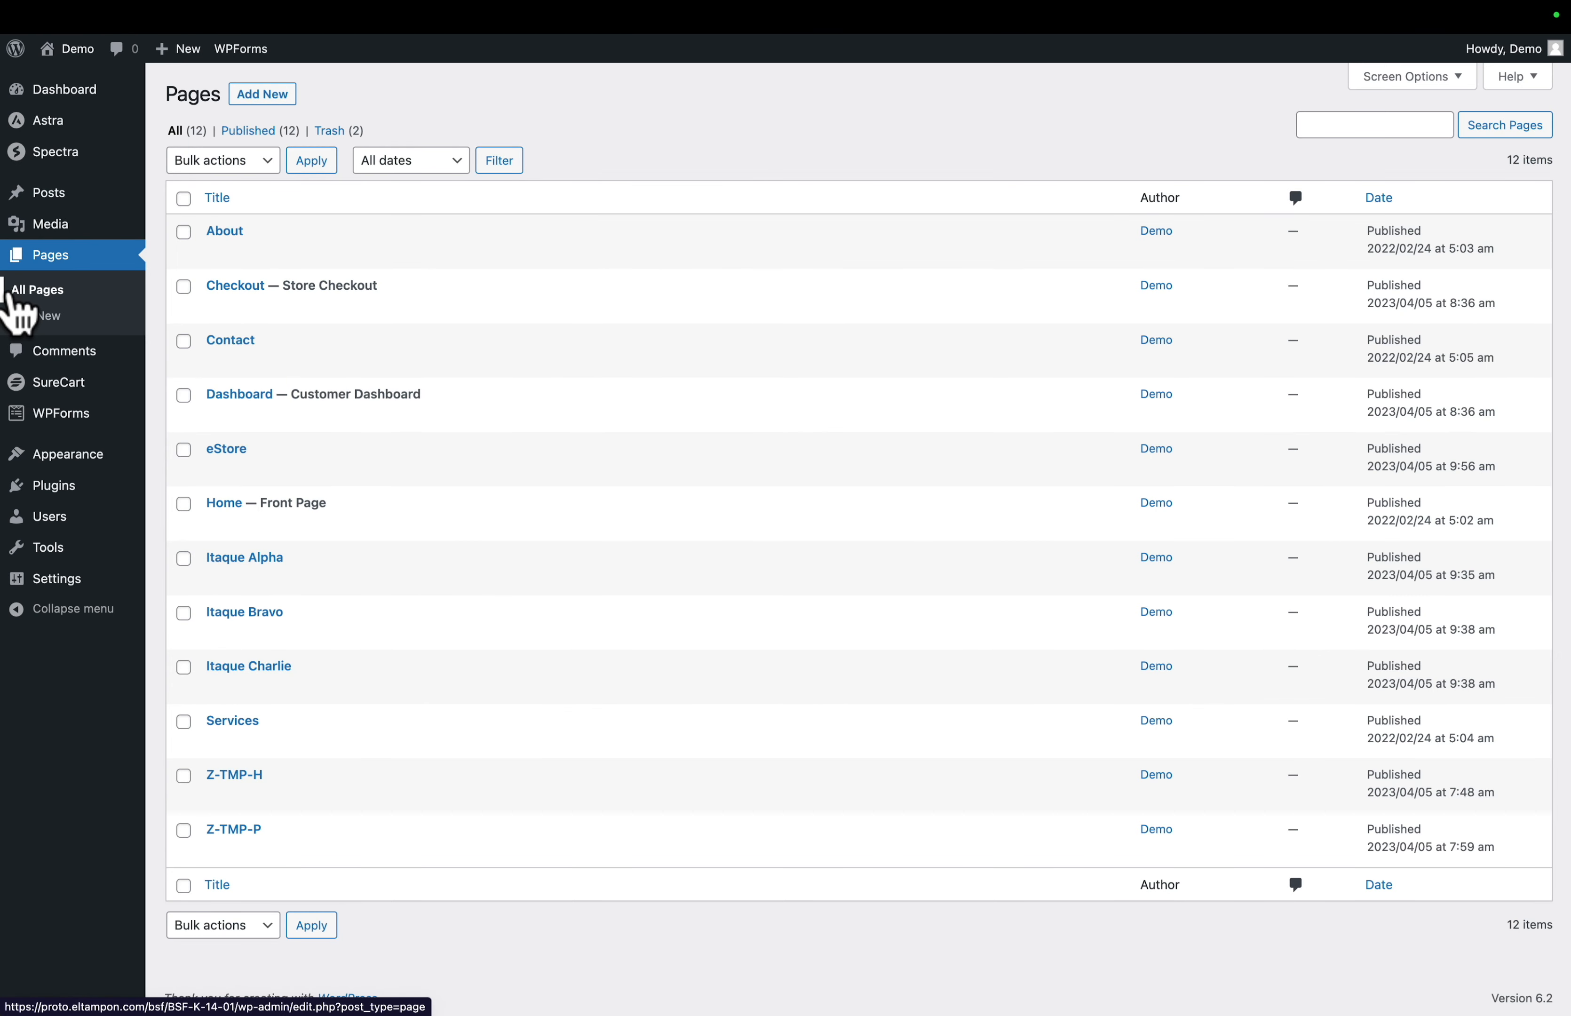
# - Copy the clean link of the published Itaque Alpha page from the Pages list
pyautogui.moveTo(196, 578)
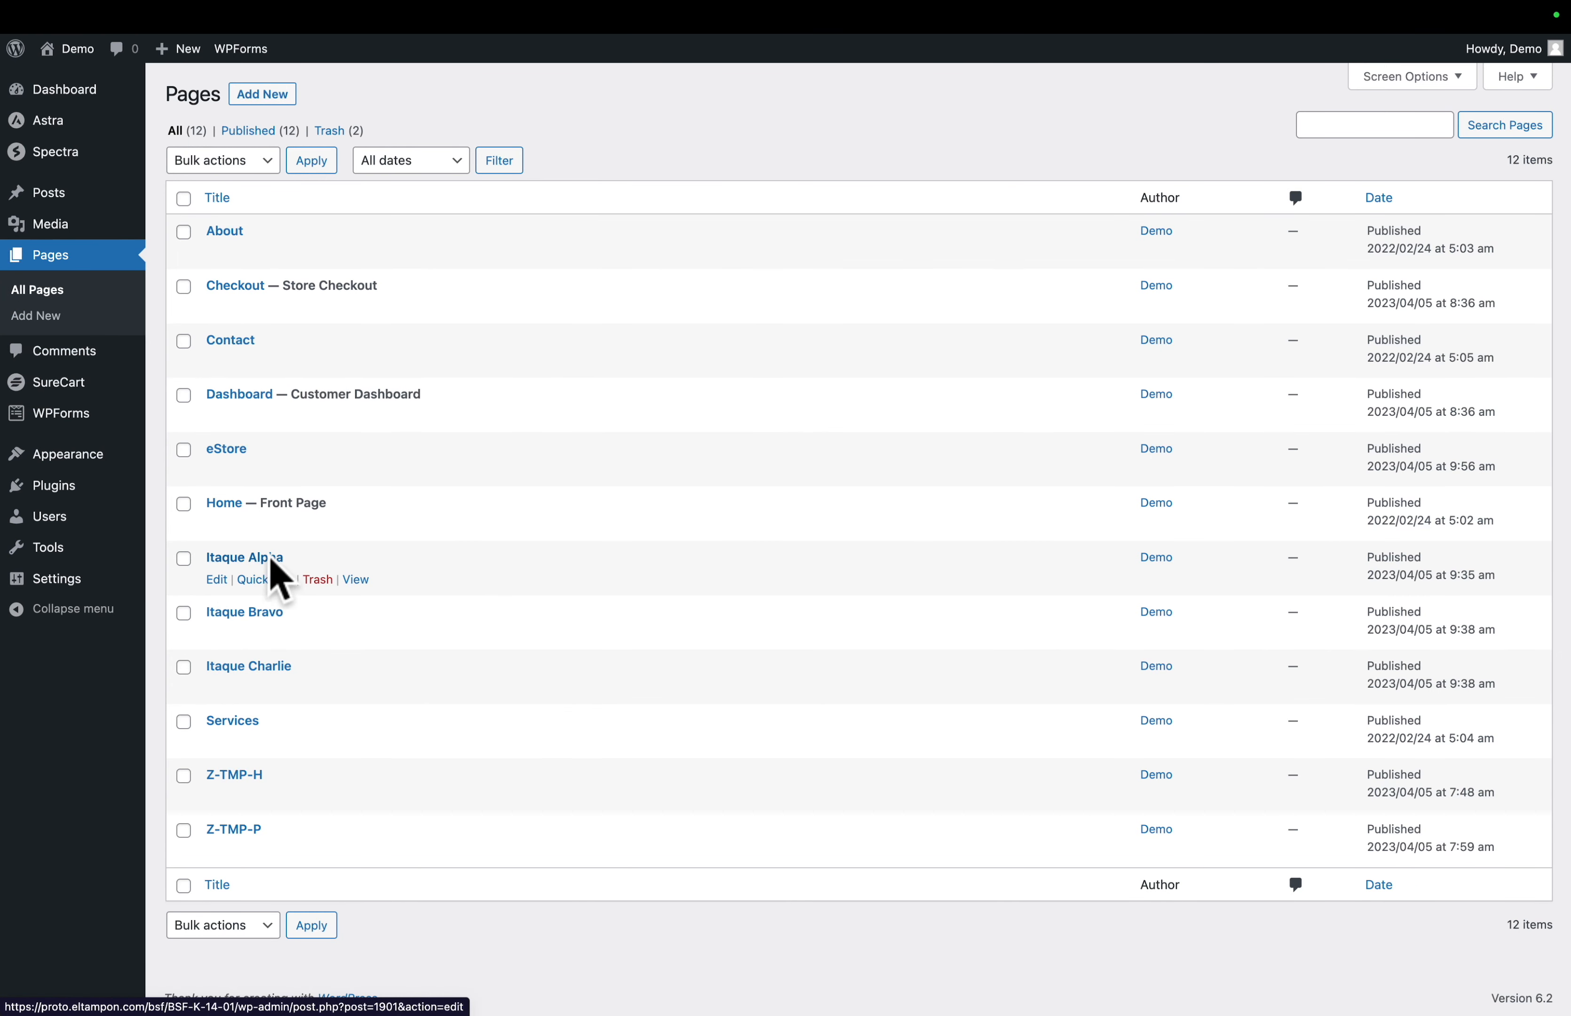
pyautogui.rightClick(363, 587)
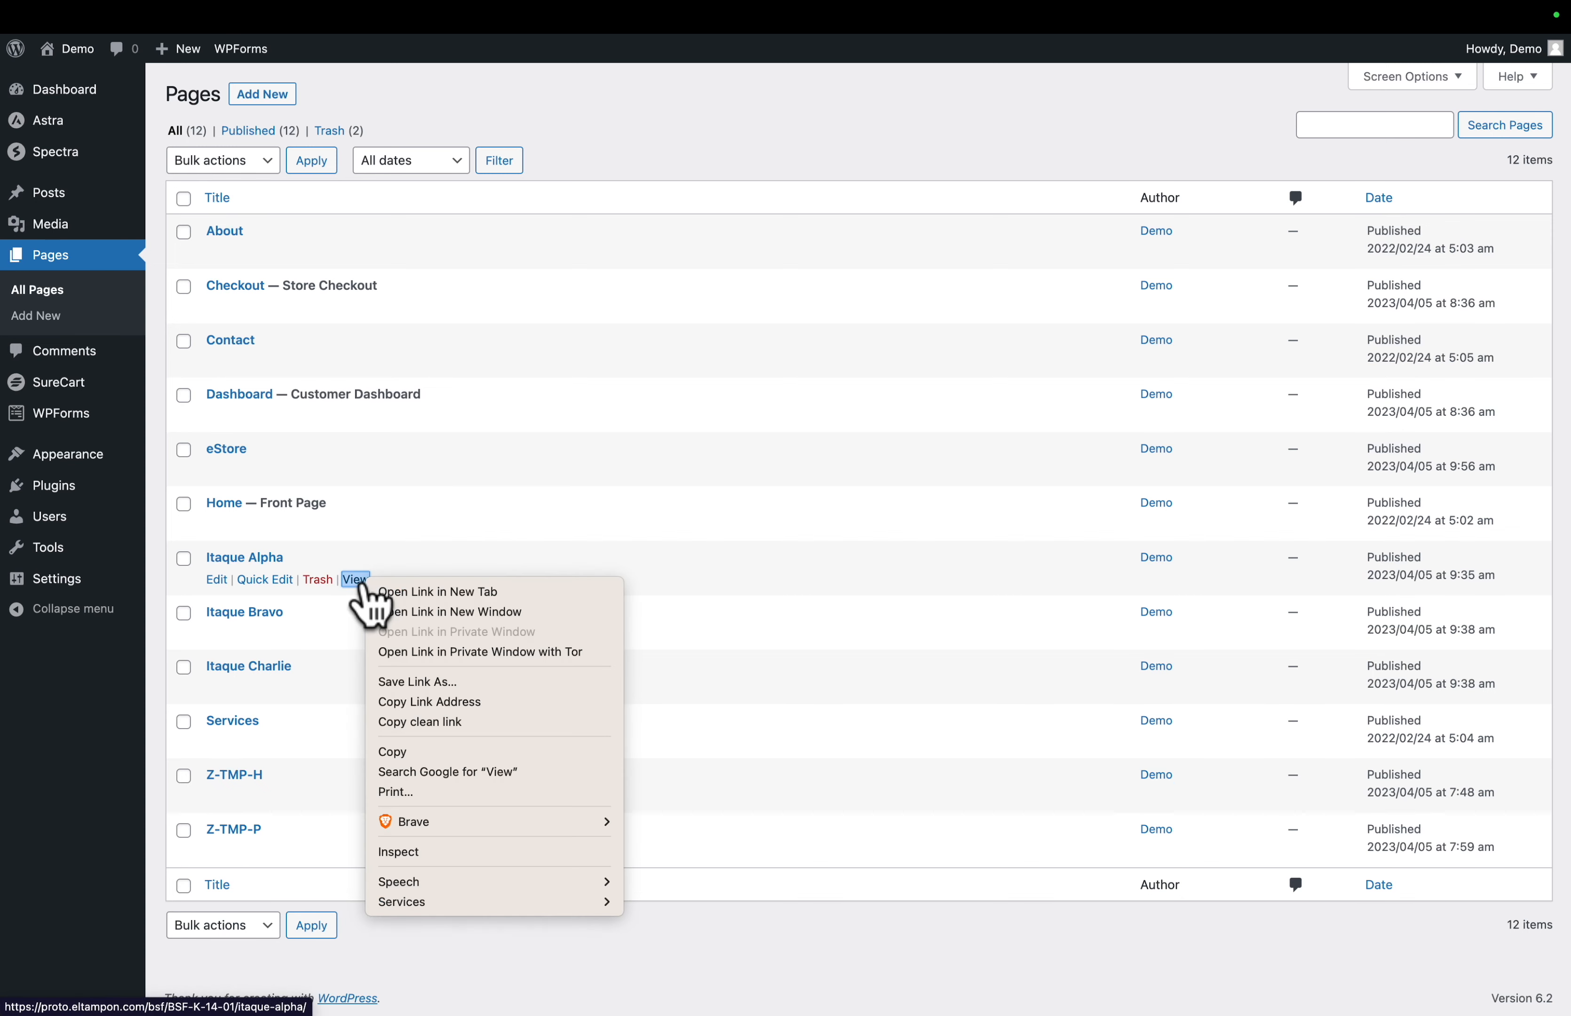
pyautogui.click(400, 720)
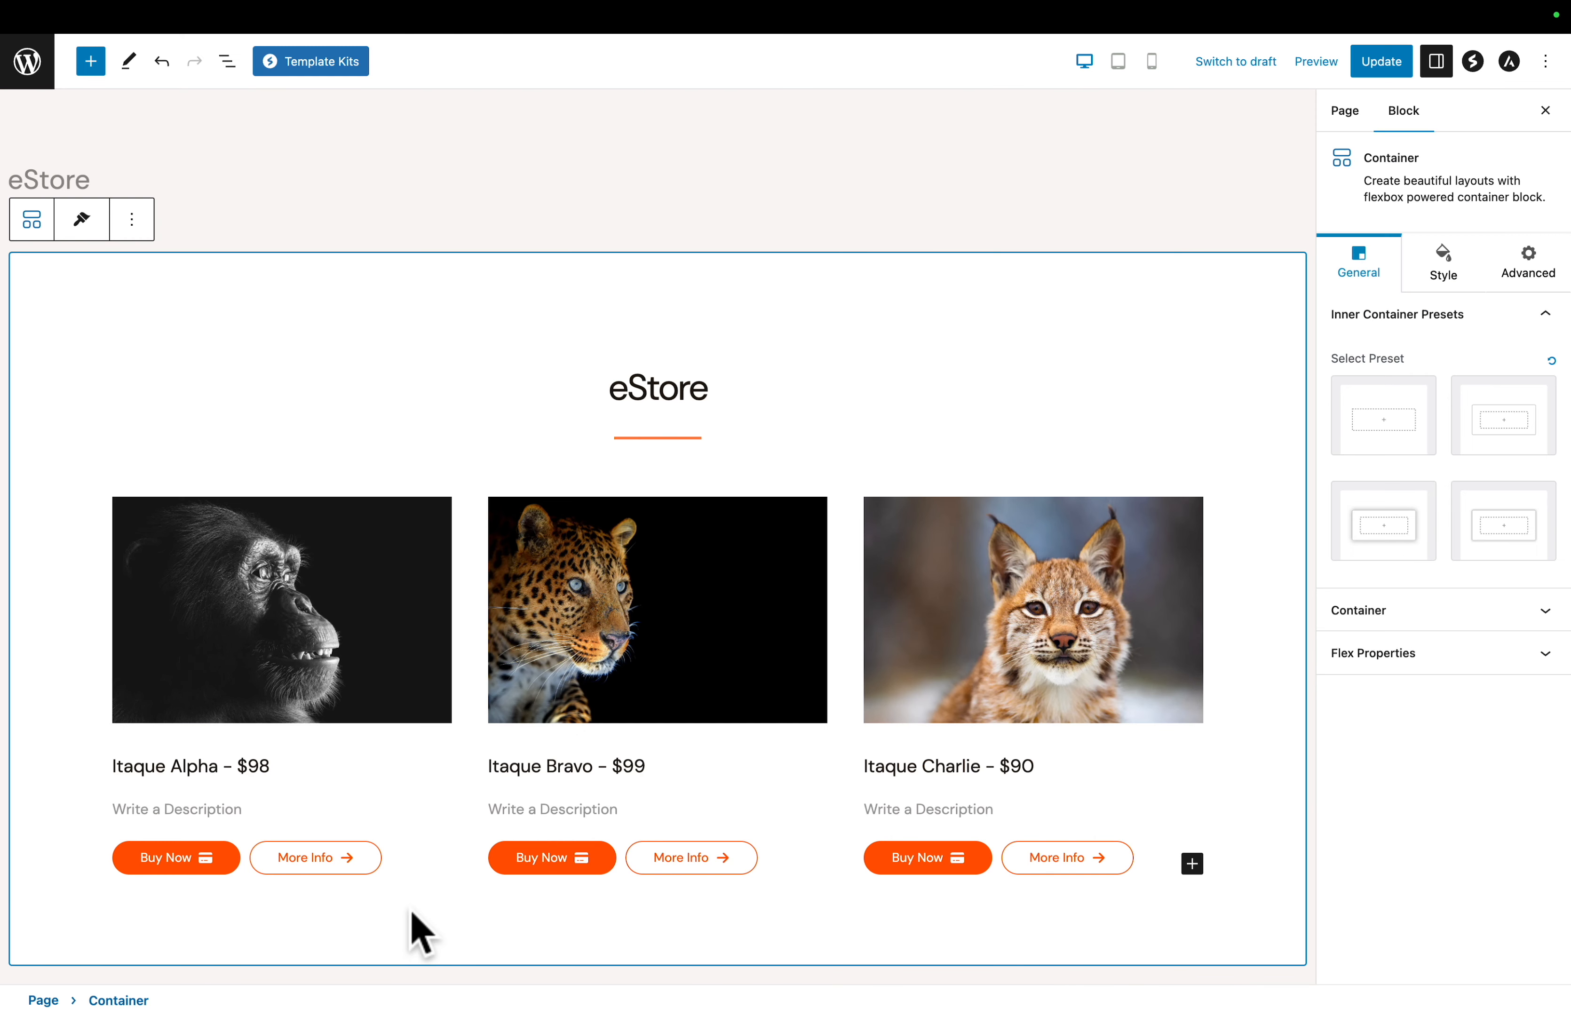
# - Link the Itaque Alpha More Info button to the copied Itaque Alpha page URL and update the eStore page
pyautogui.click(360, 858)
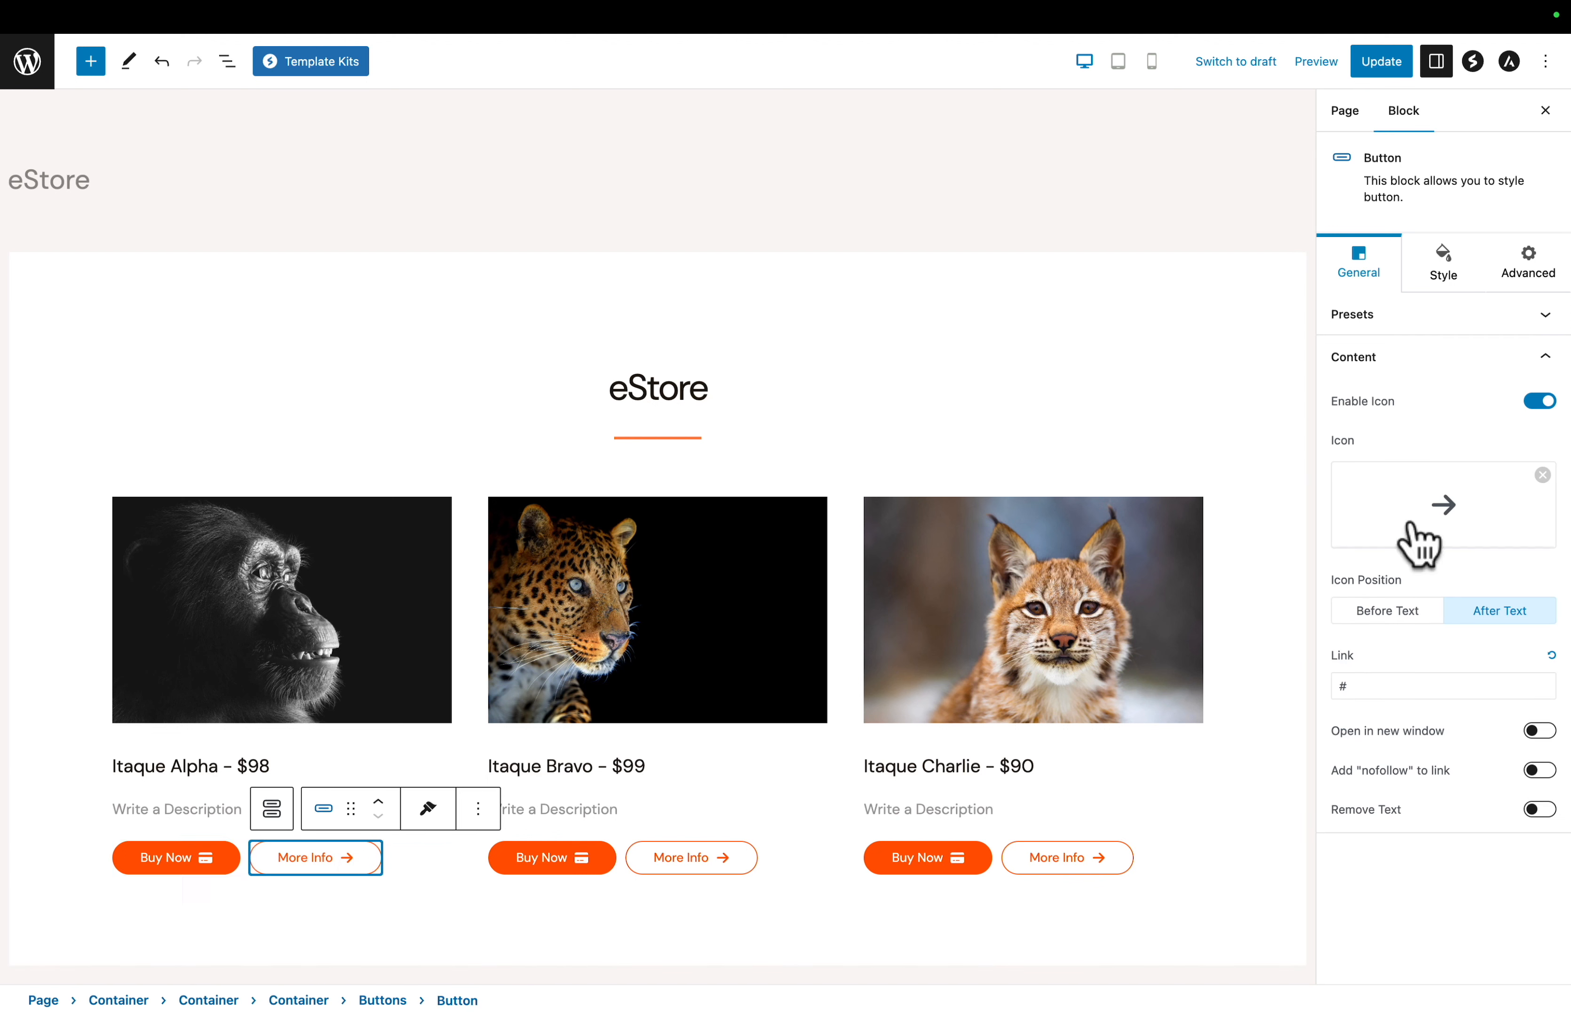
pyautogui.click(1416, 364)
pyautogui.click(1416, 370)
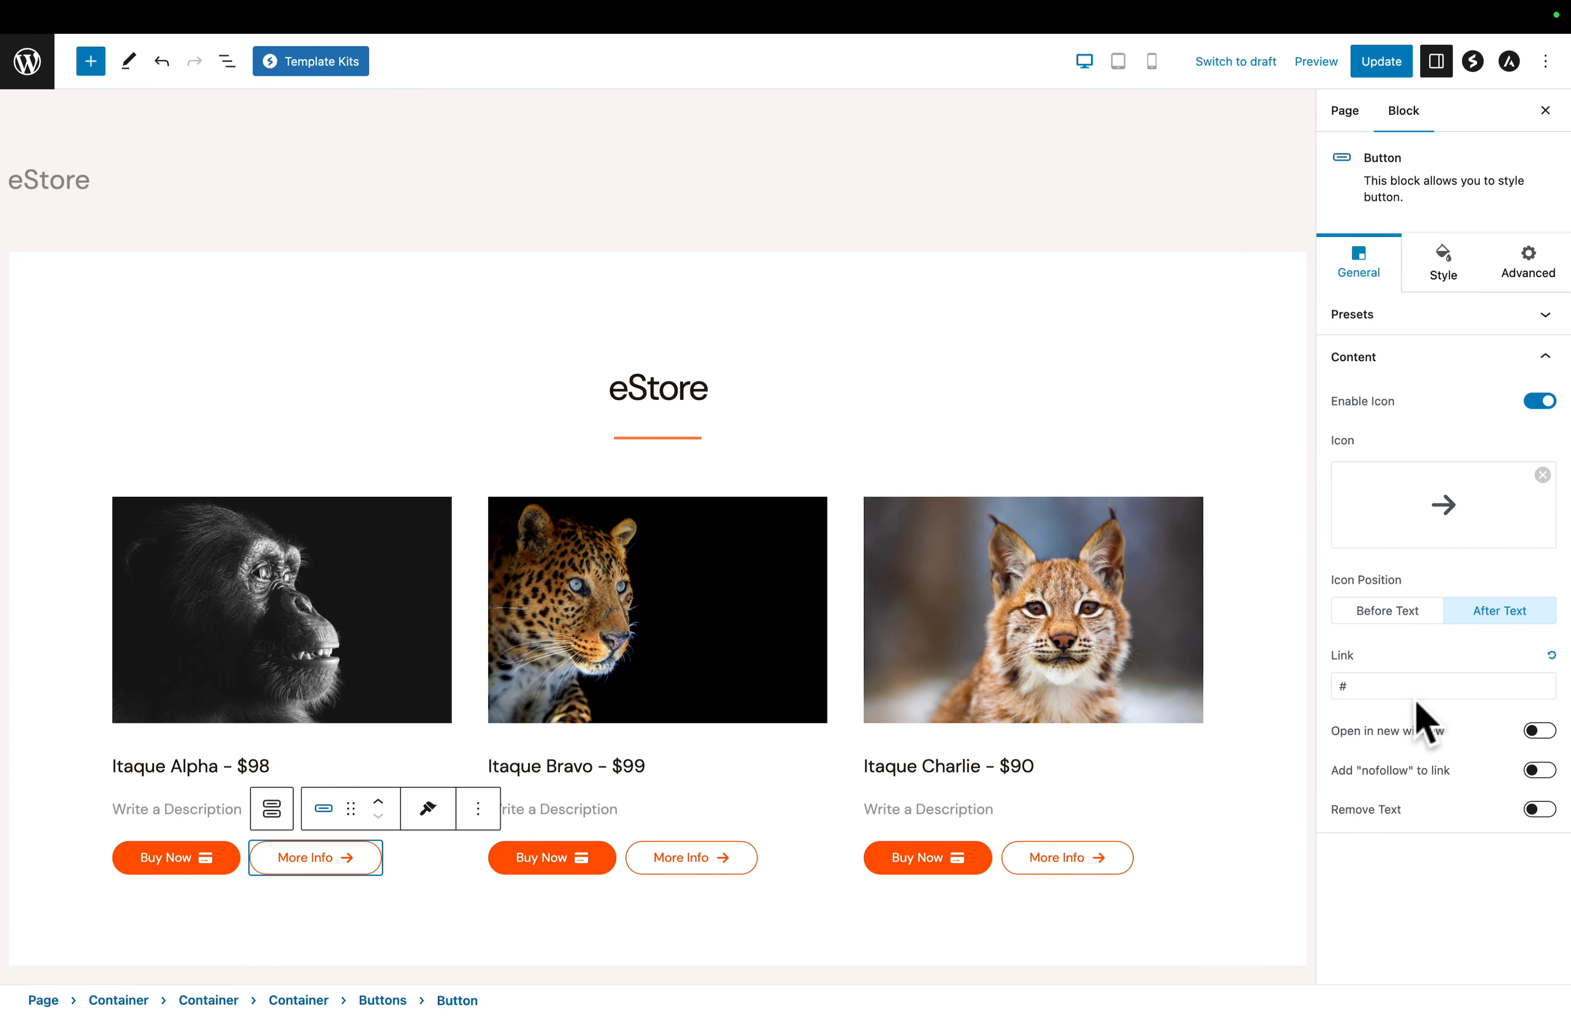
pyautogui.click(1408, 690)
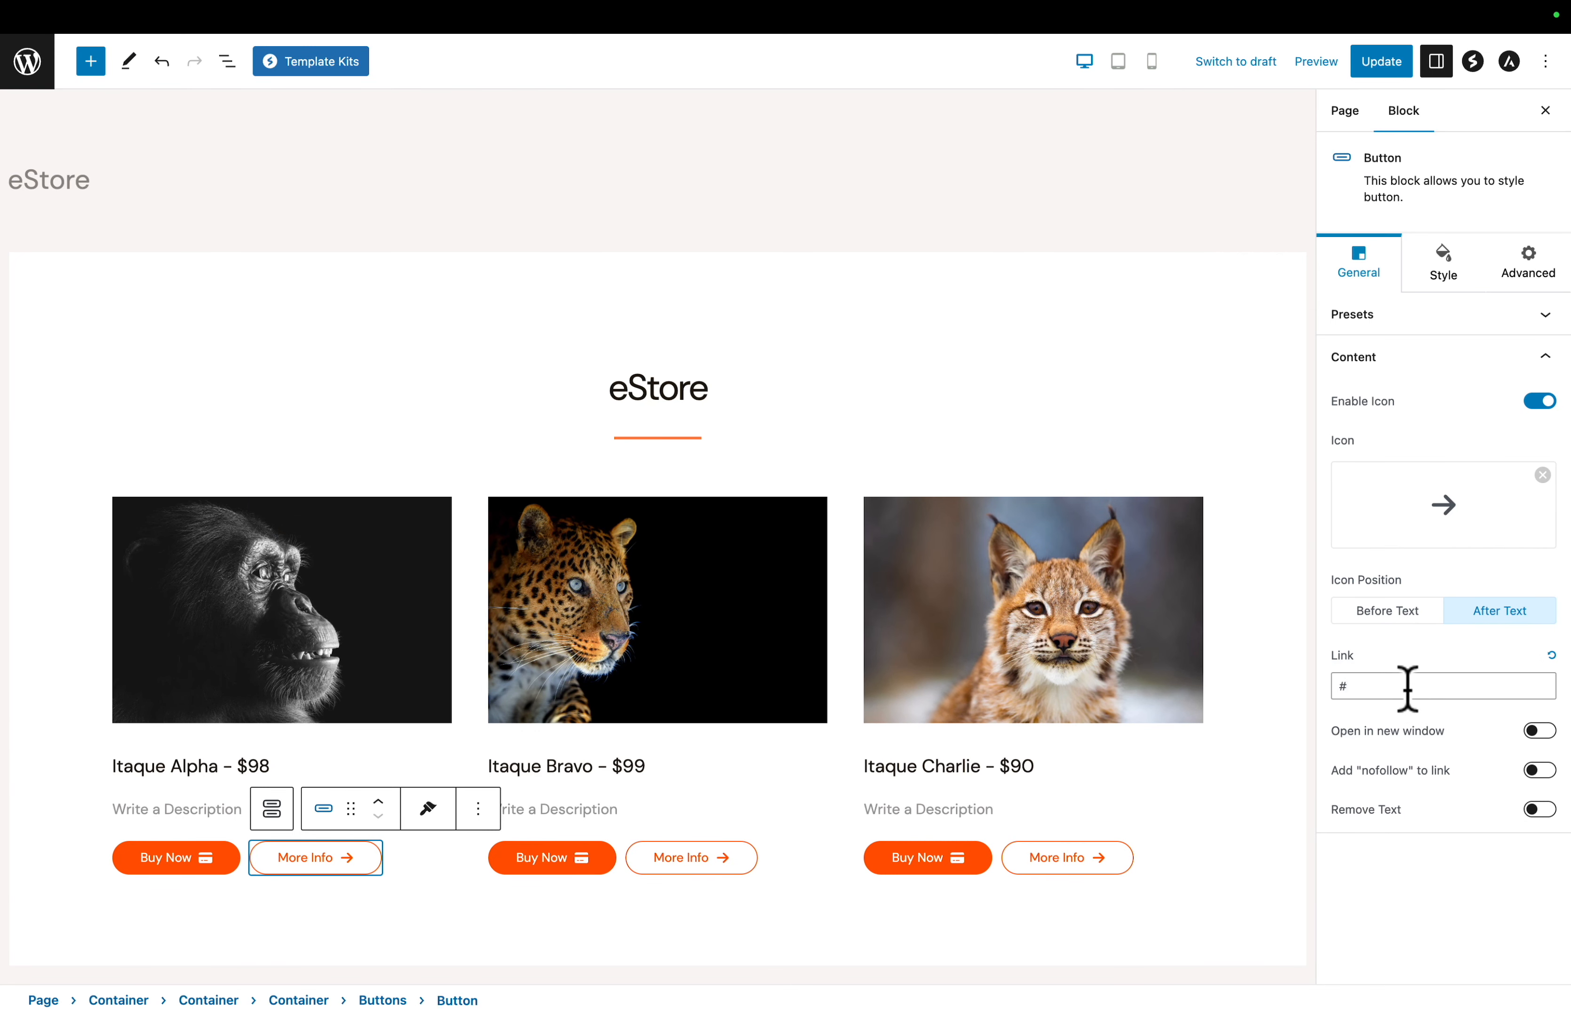
pyautogui.click(1379, 62)
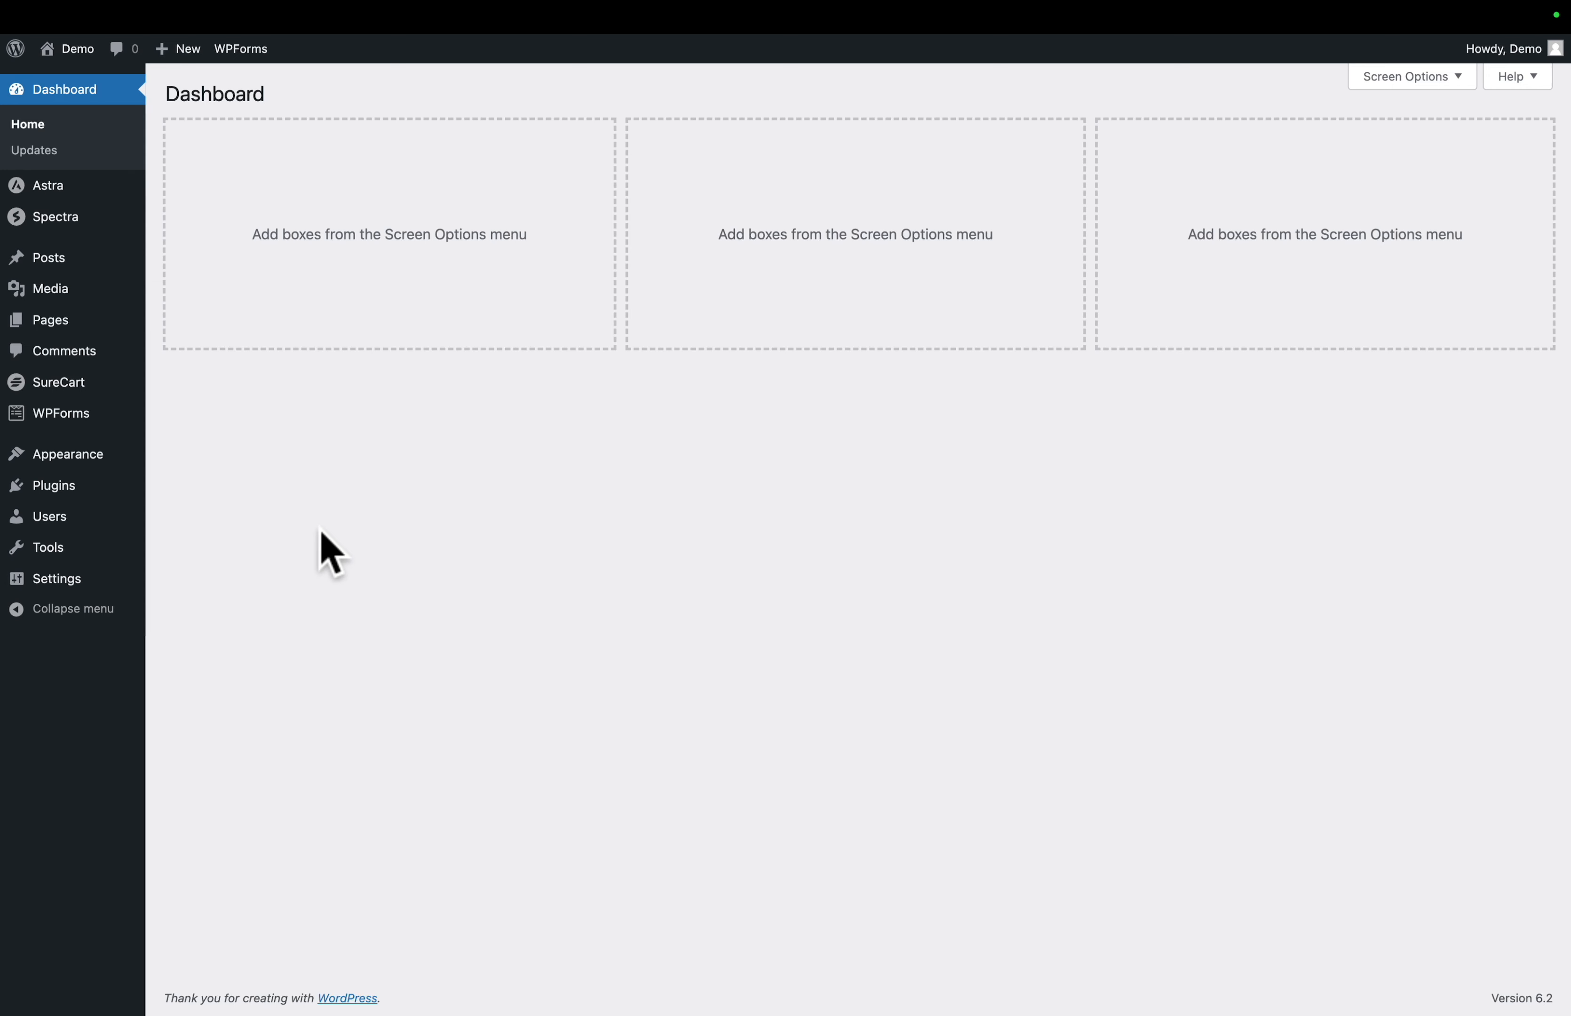
# - Add the eStore page as an item in the Footer Menu
pyautogui.moveTo(69, 462)
pyautogui.click(177, 535)
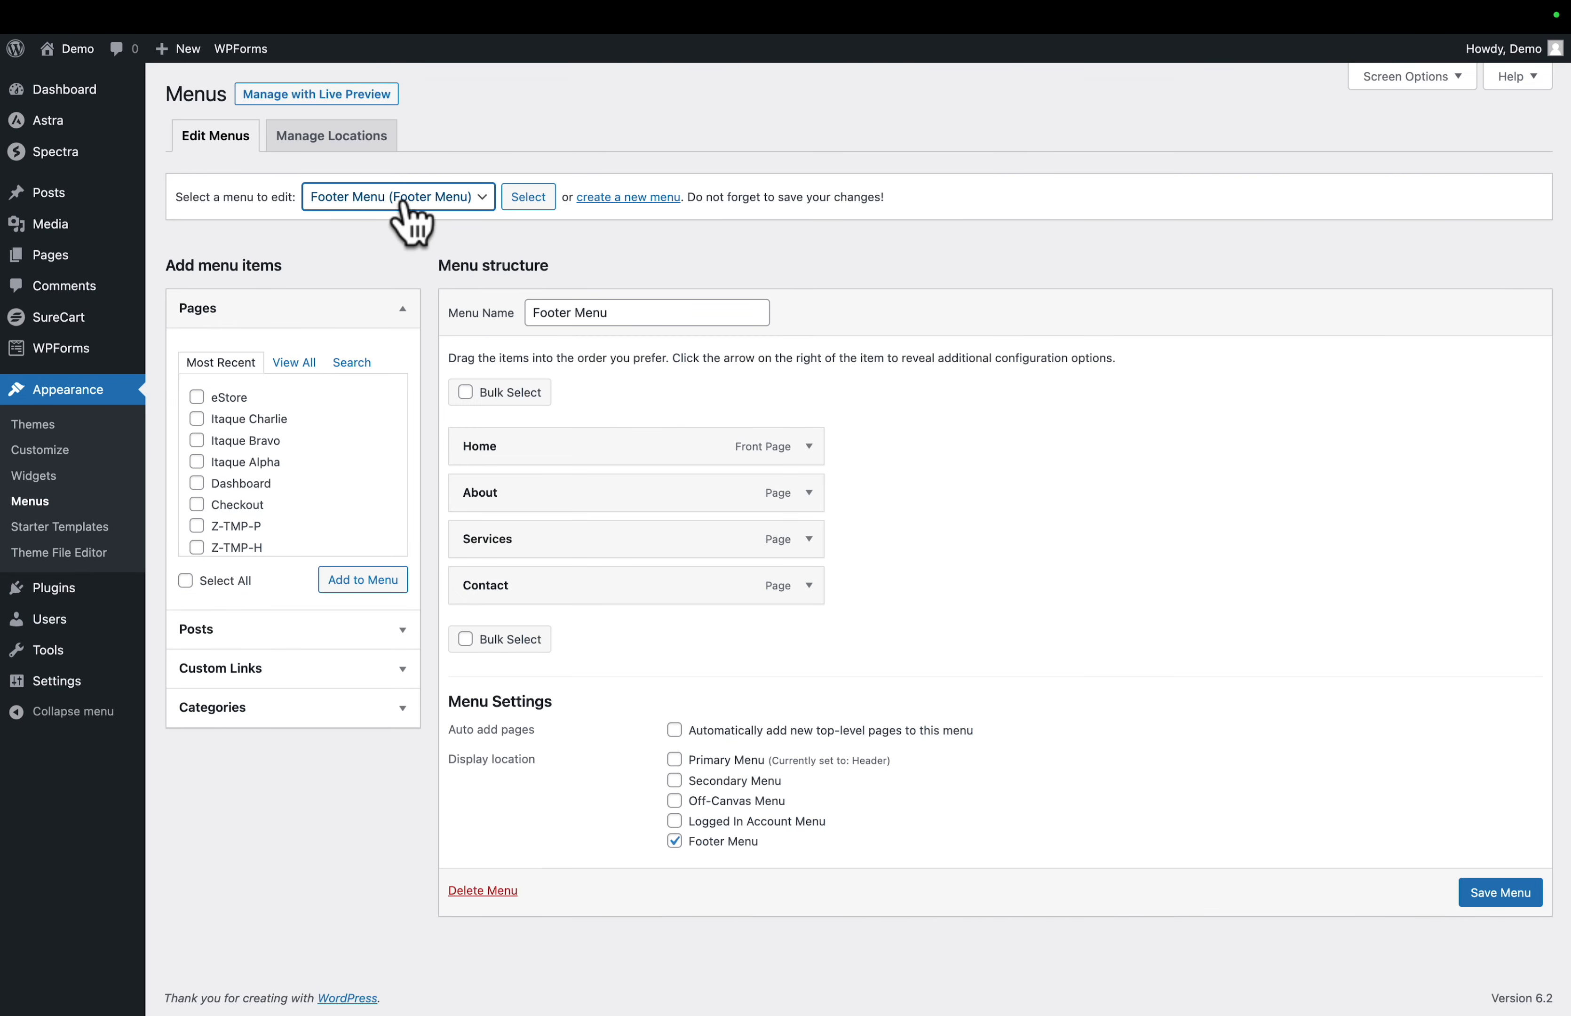
pyautogui.click(197, 396)
pyautogui.click(350, 581)
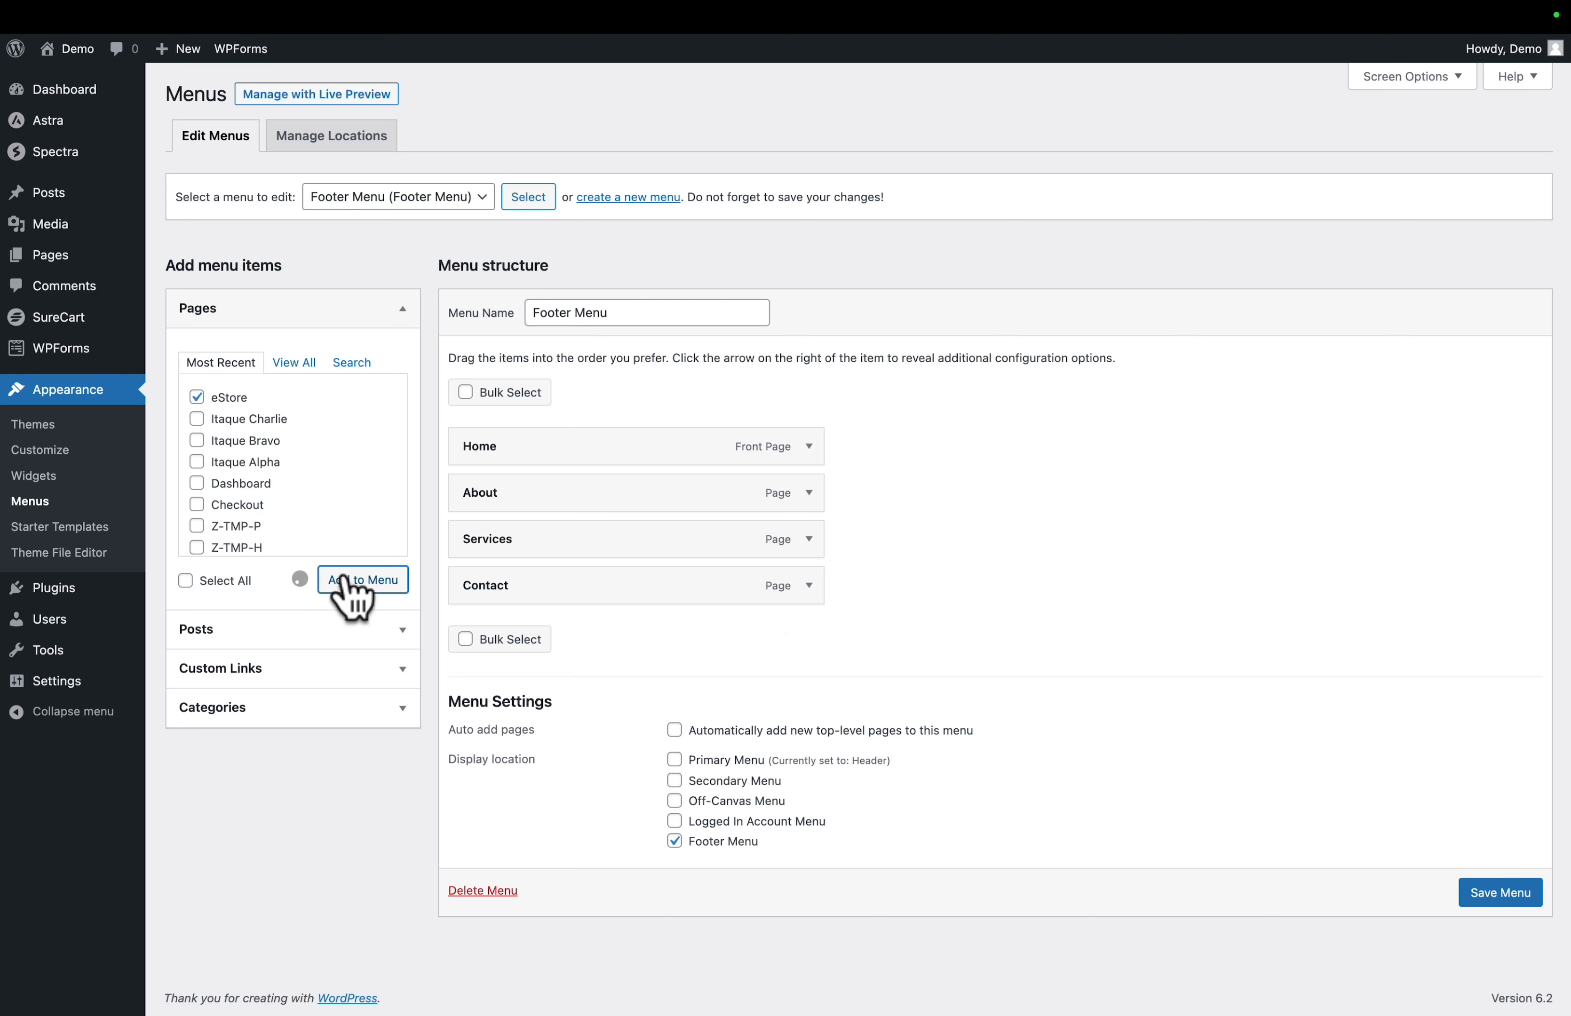
# - Move the eStore item between Services and Contact in the Footer Menu and save the menu
pyautogui.moveTo(494, 631); pyautogui.dragTo(496, 597)
pyautogui.click(1493, 942)
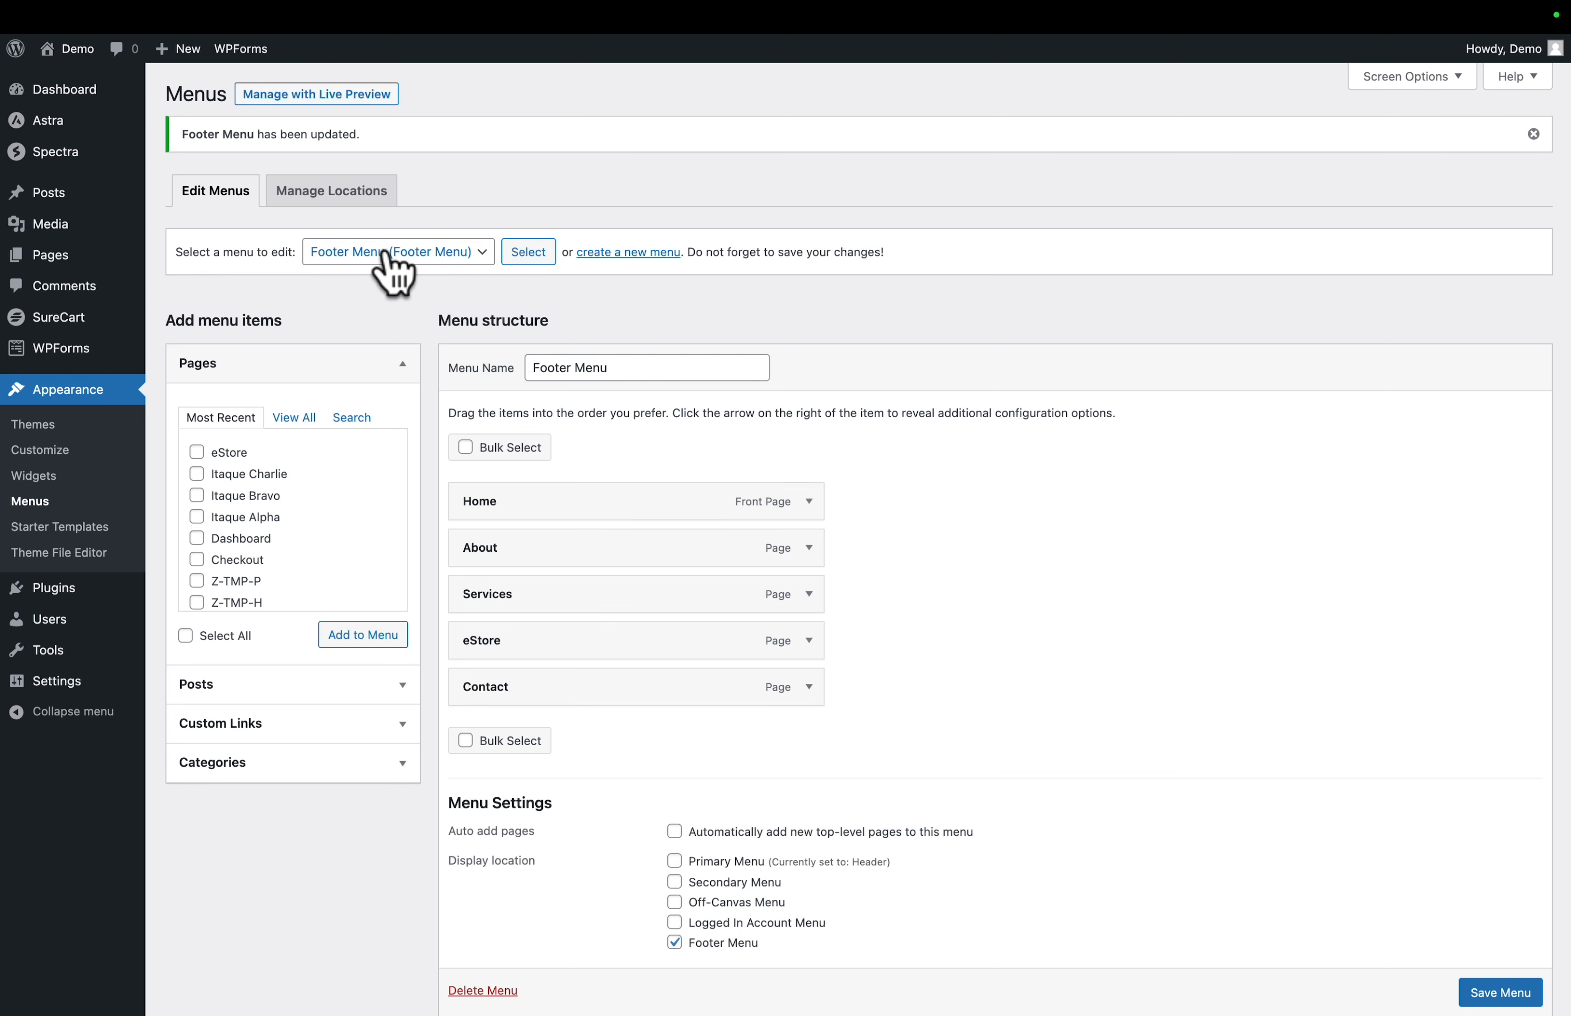
# - Add the eStore page to the Header (Primary Menu), place it between Services and Contact, and save the menu
pyautogui.click(353, 254)
pyautogui.click(348, 274)
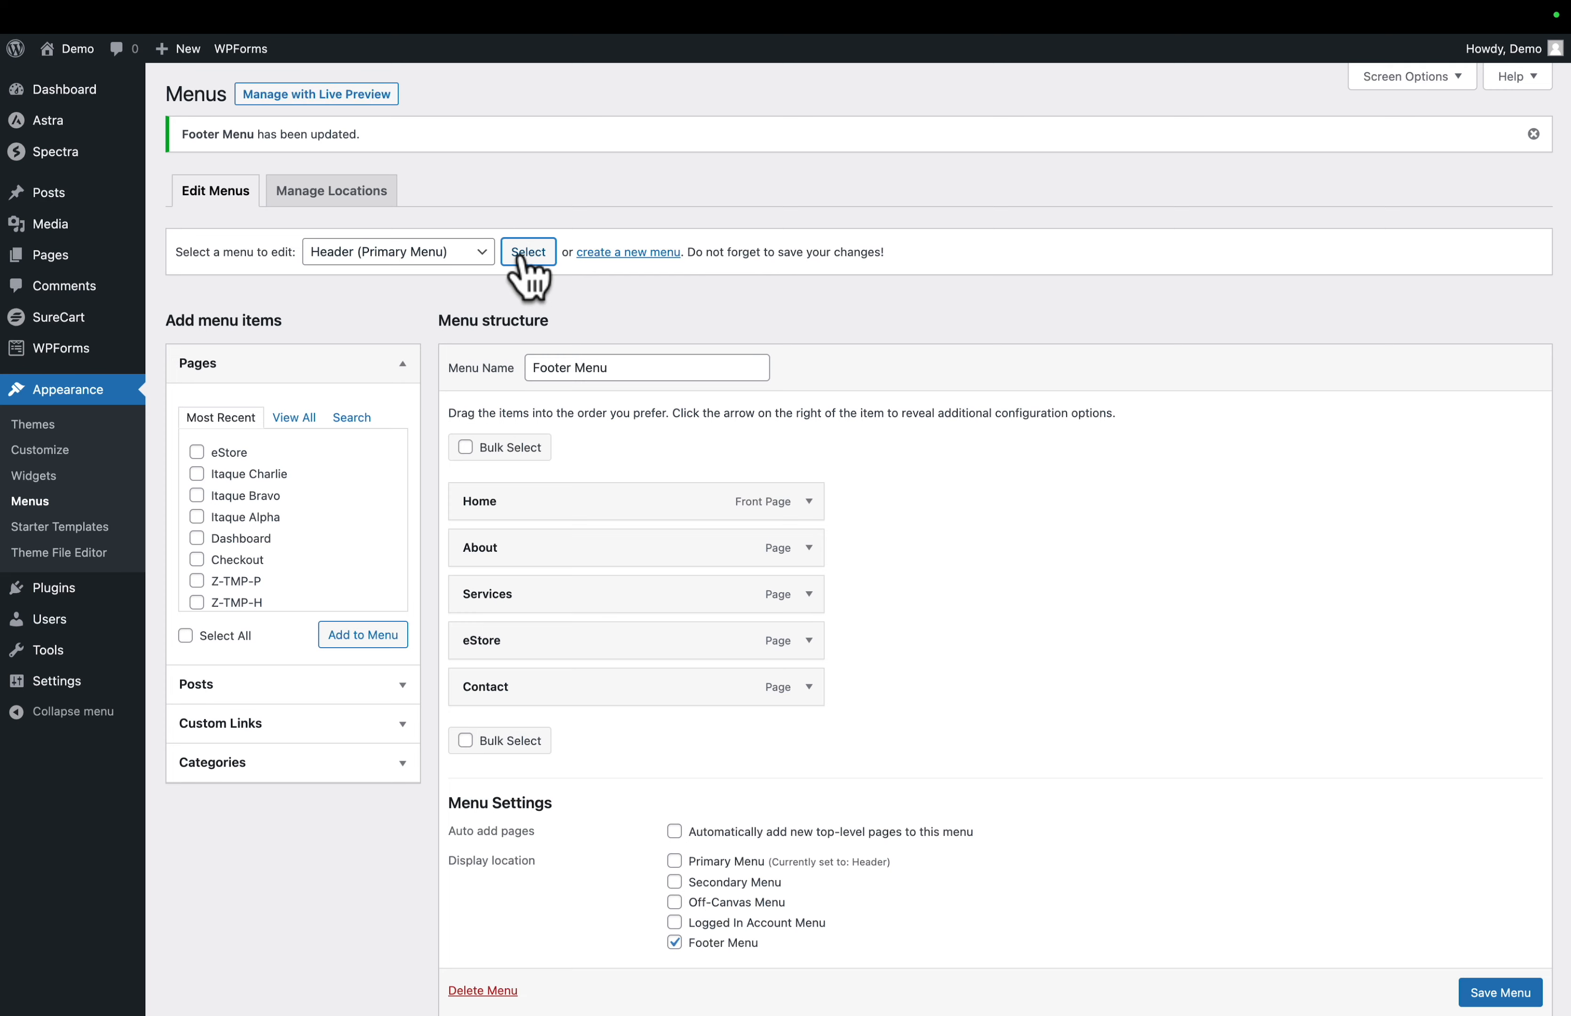
pyautogui.click(528, 252)
pyautogui.click(198, 397)
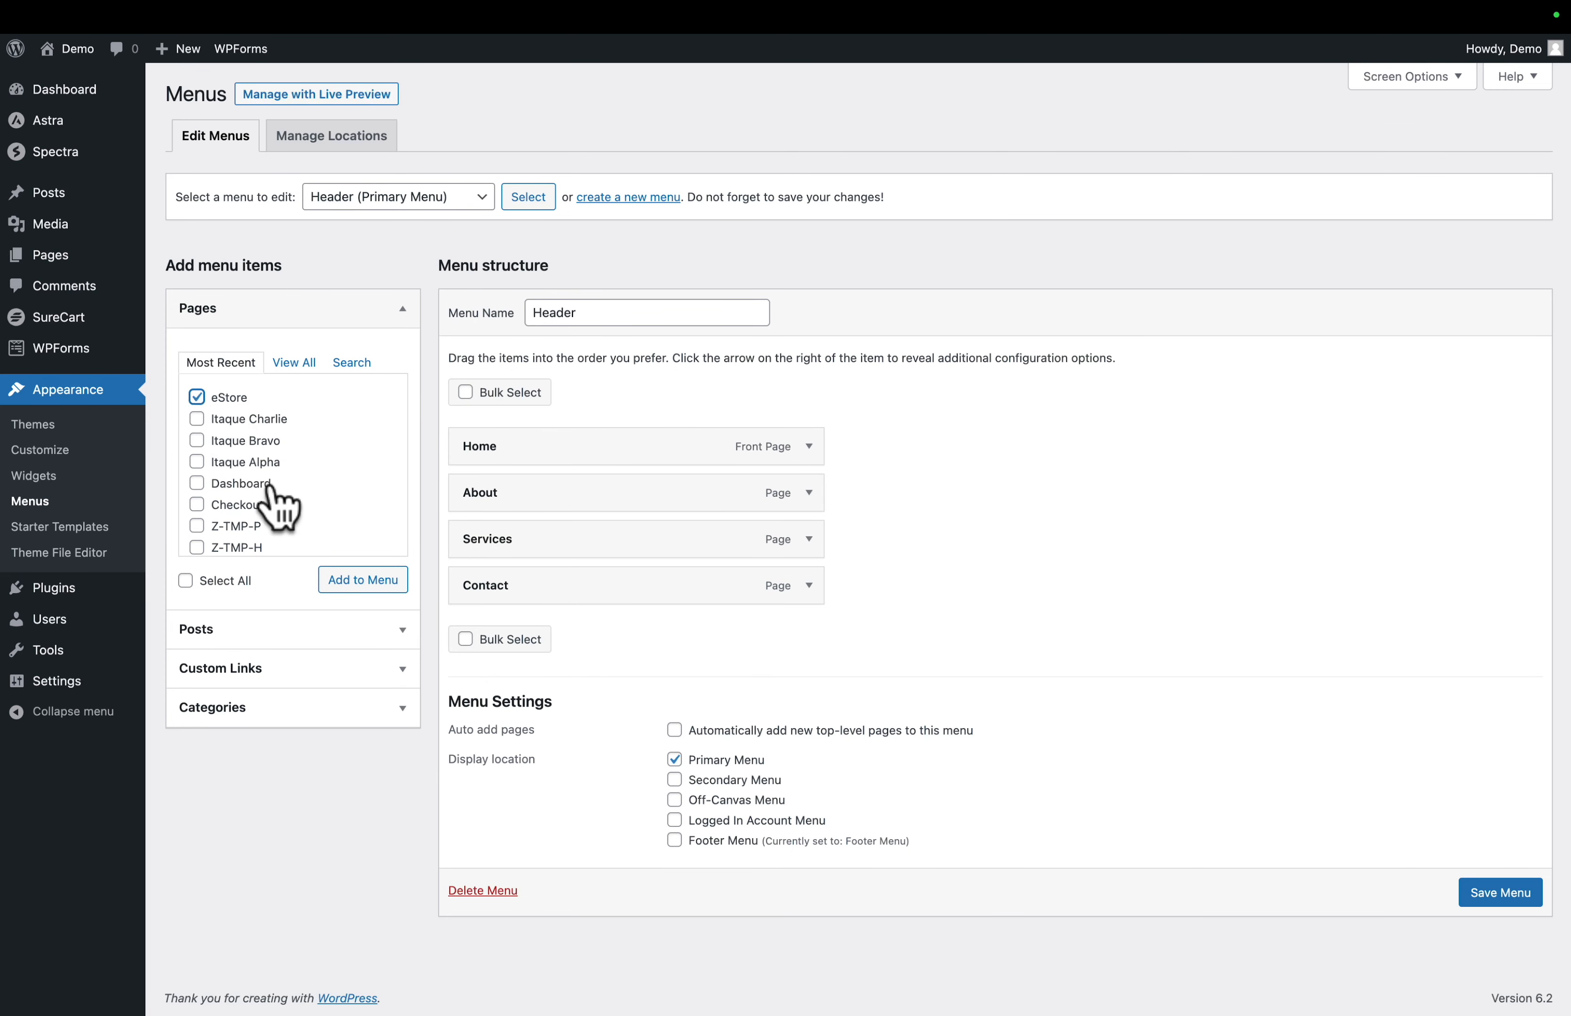
pyautogui.click(343, 582)
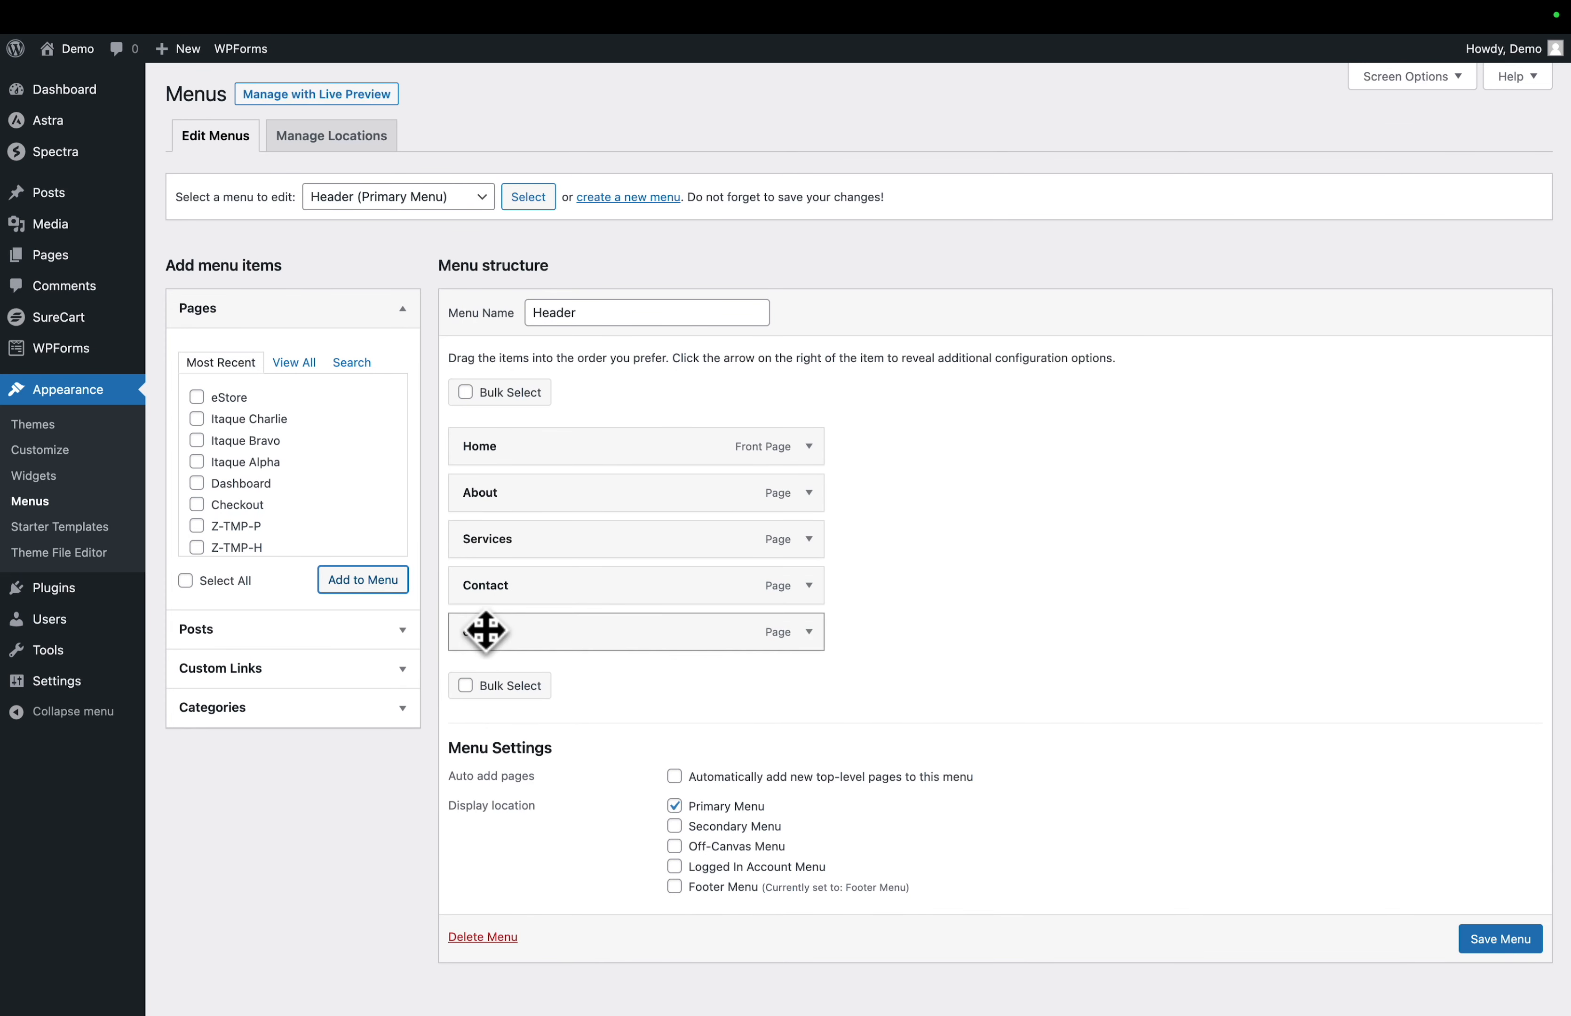
pyautogui.moveTo(503, 631); pyautogui.dragTo(506, 590)
pyautogui.click(1493, 939)
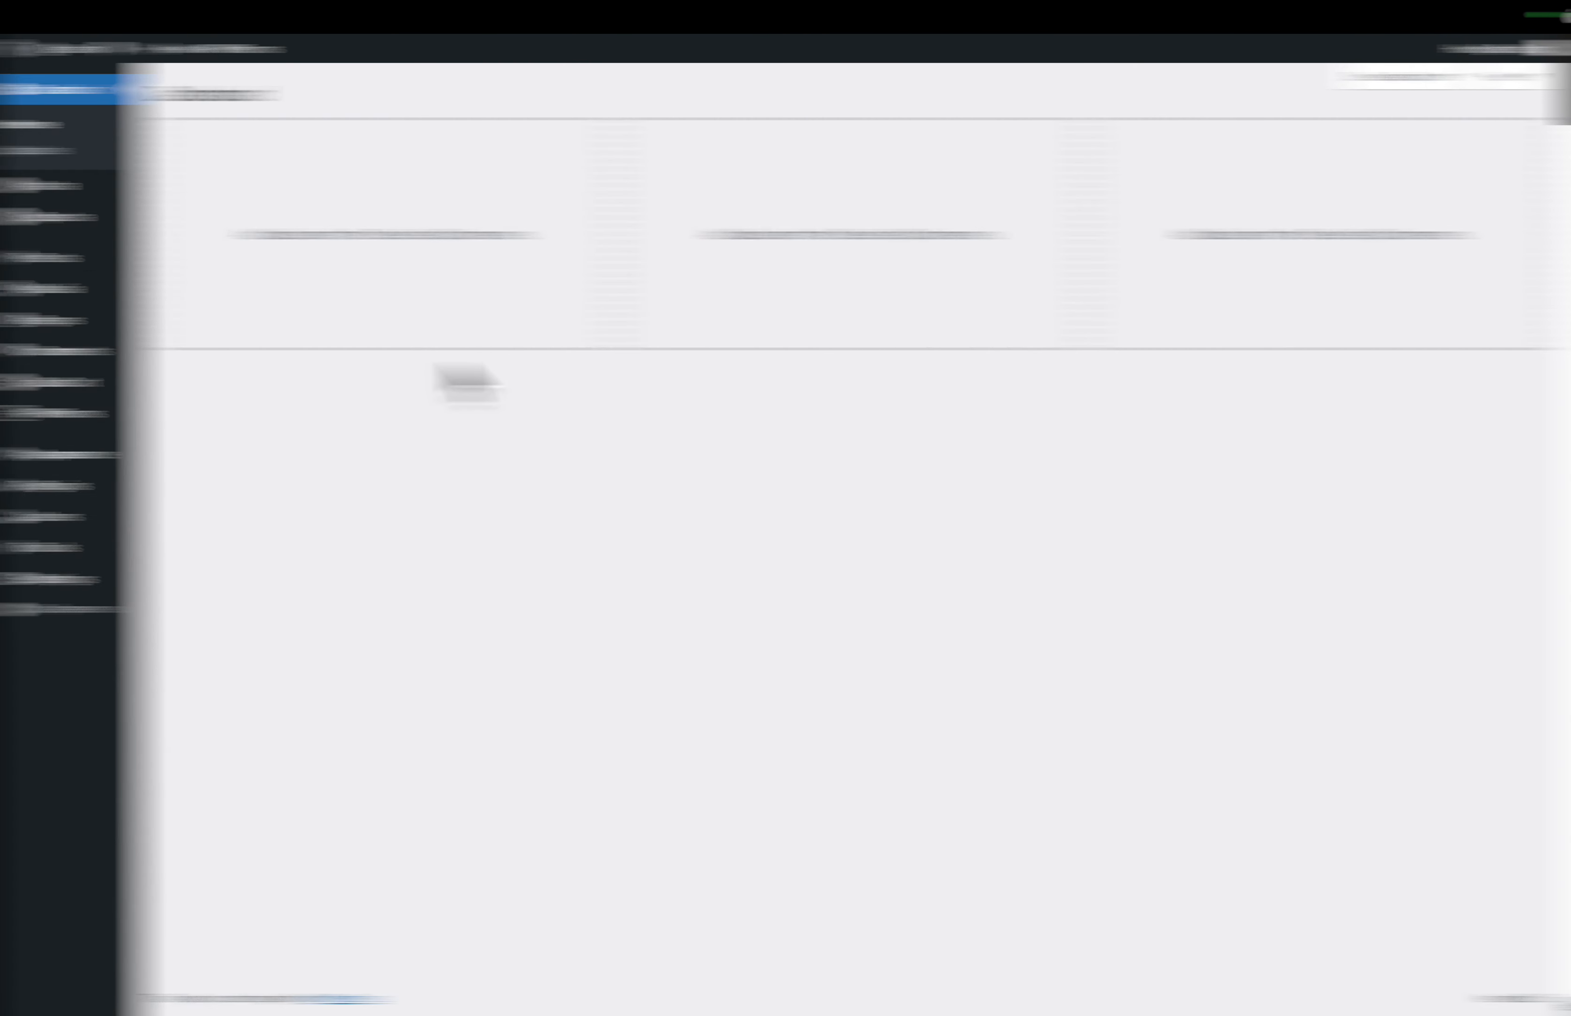
# - Copy the clean link of the Dashboard (Customer Dashboard) page from the Pages list
pyautogui.moveTo(53, 330)
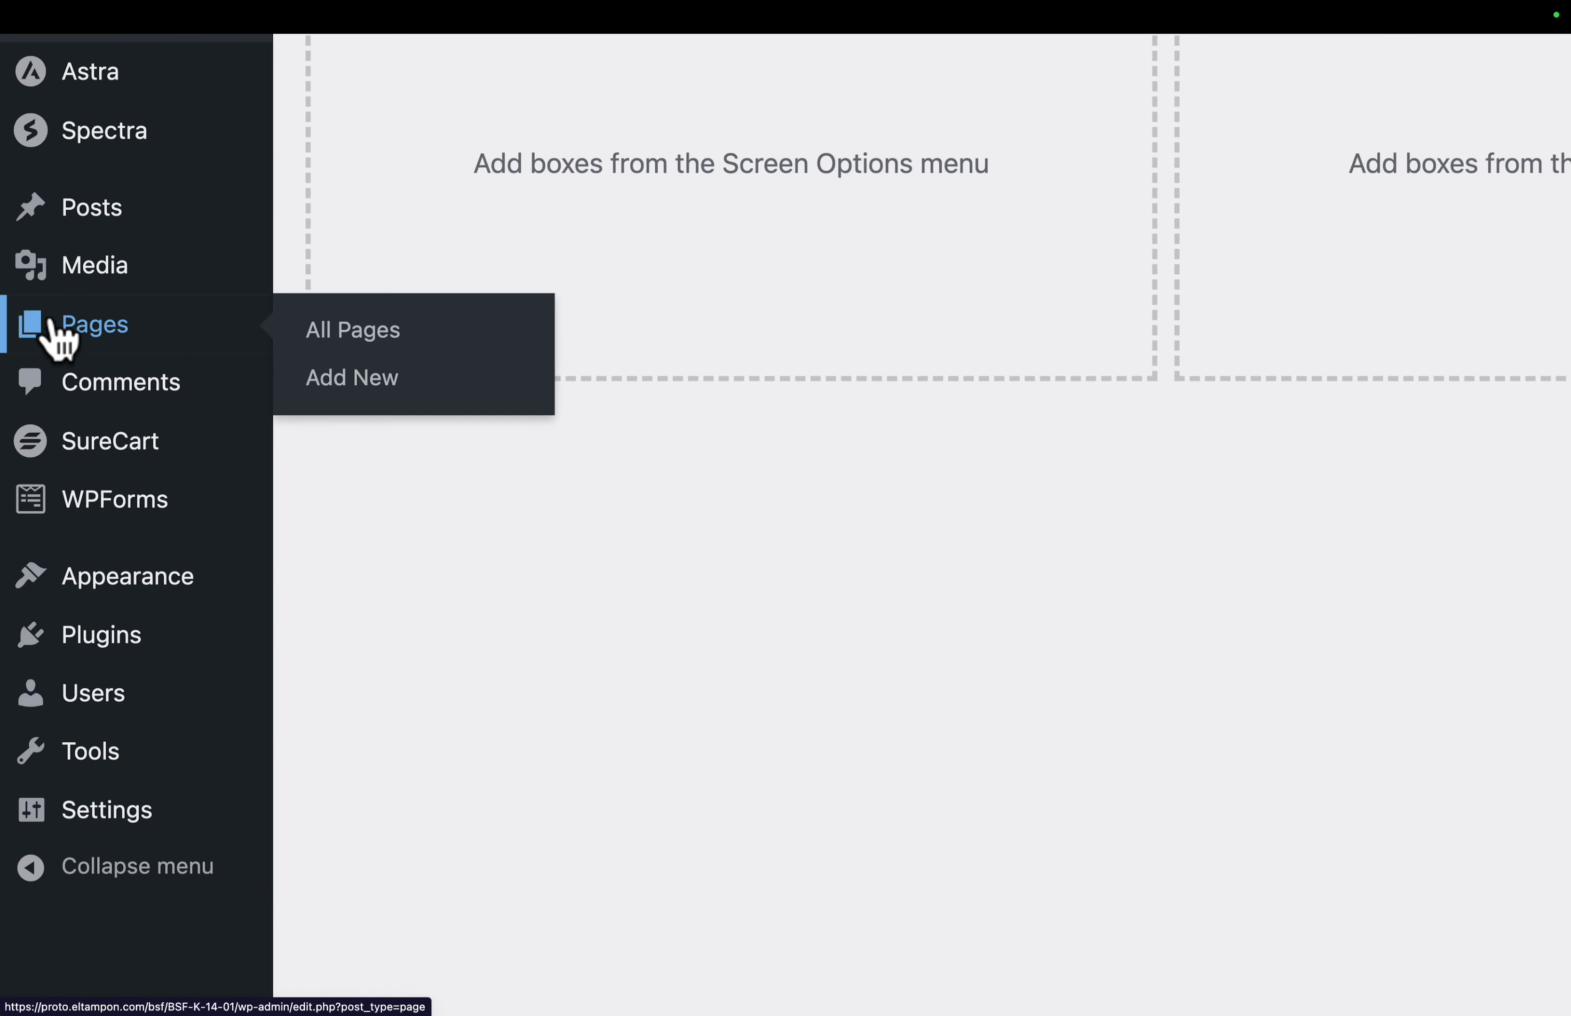
pyautogui.click(360, 333)
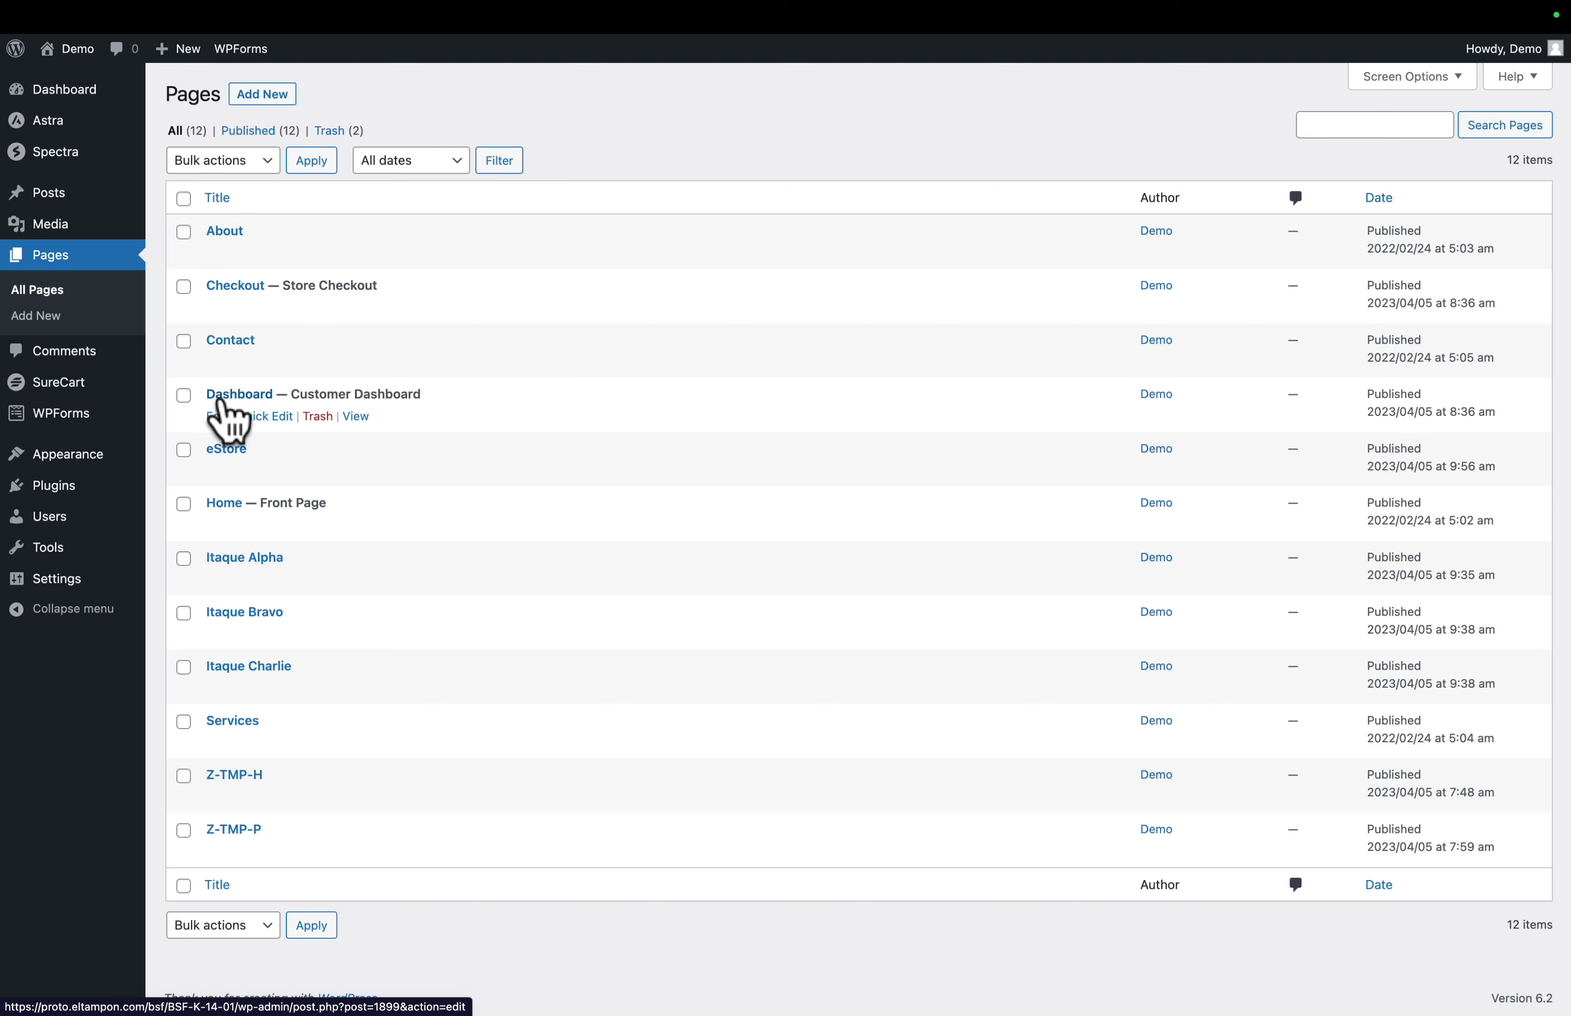
pyautogui.rightClick(358, 419)
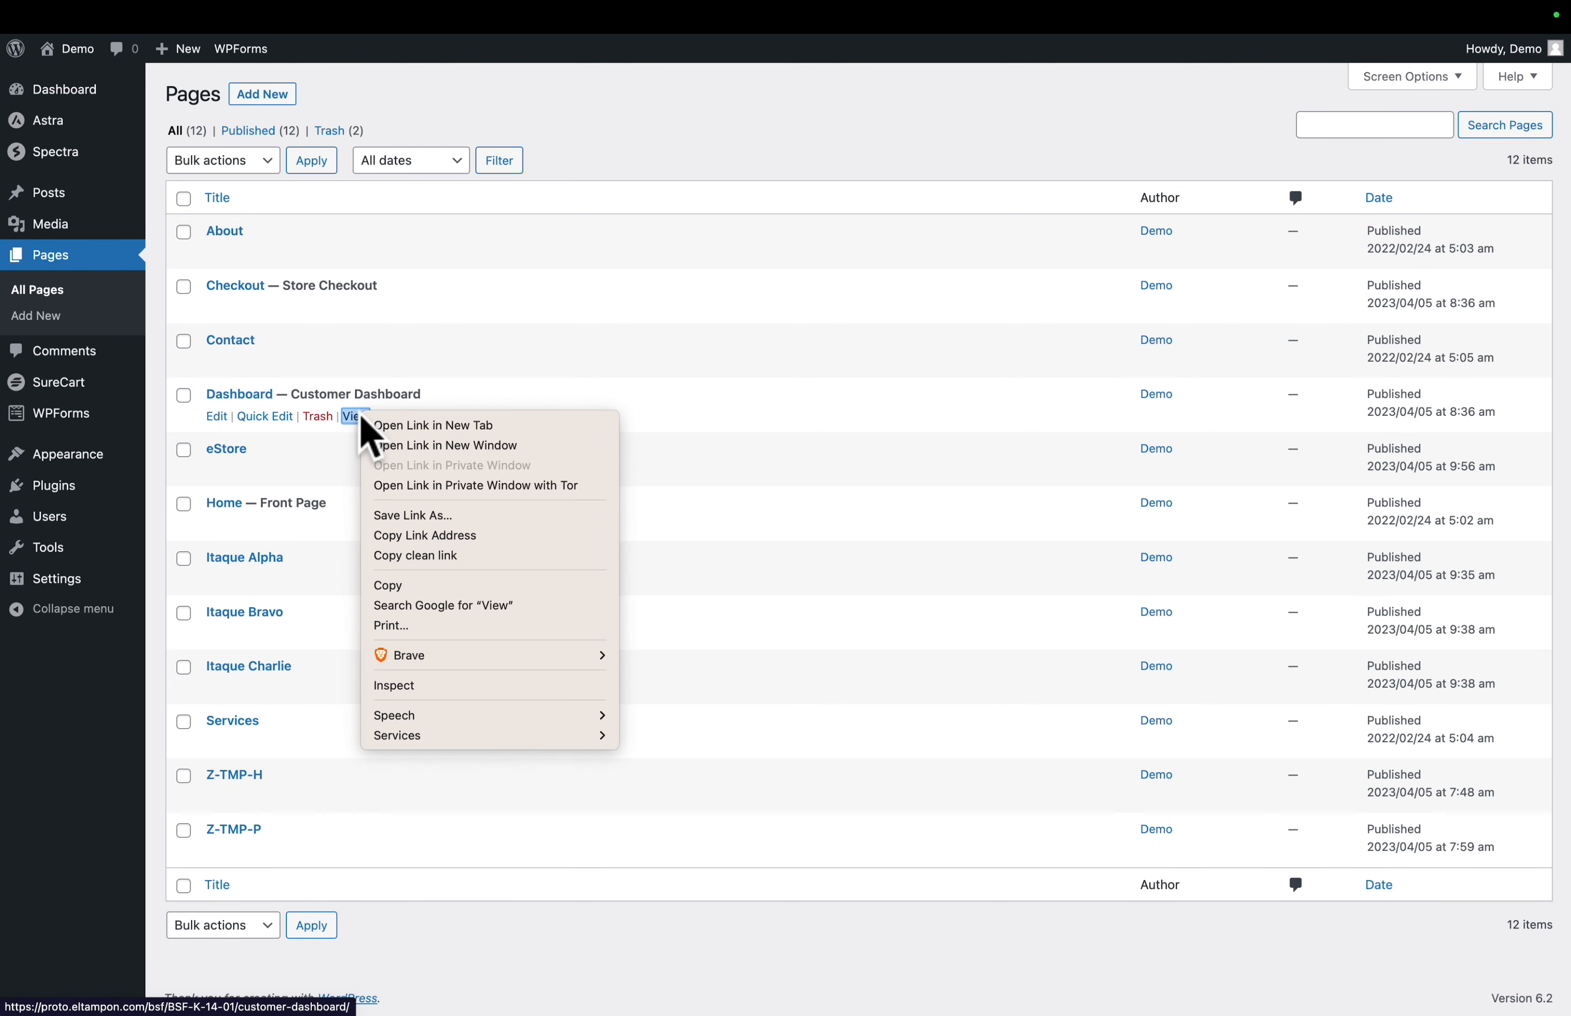
pyautogui.click(400, 555)
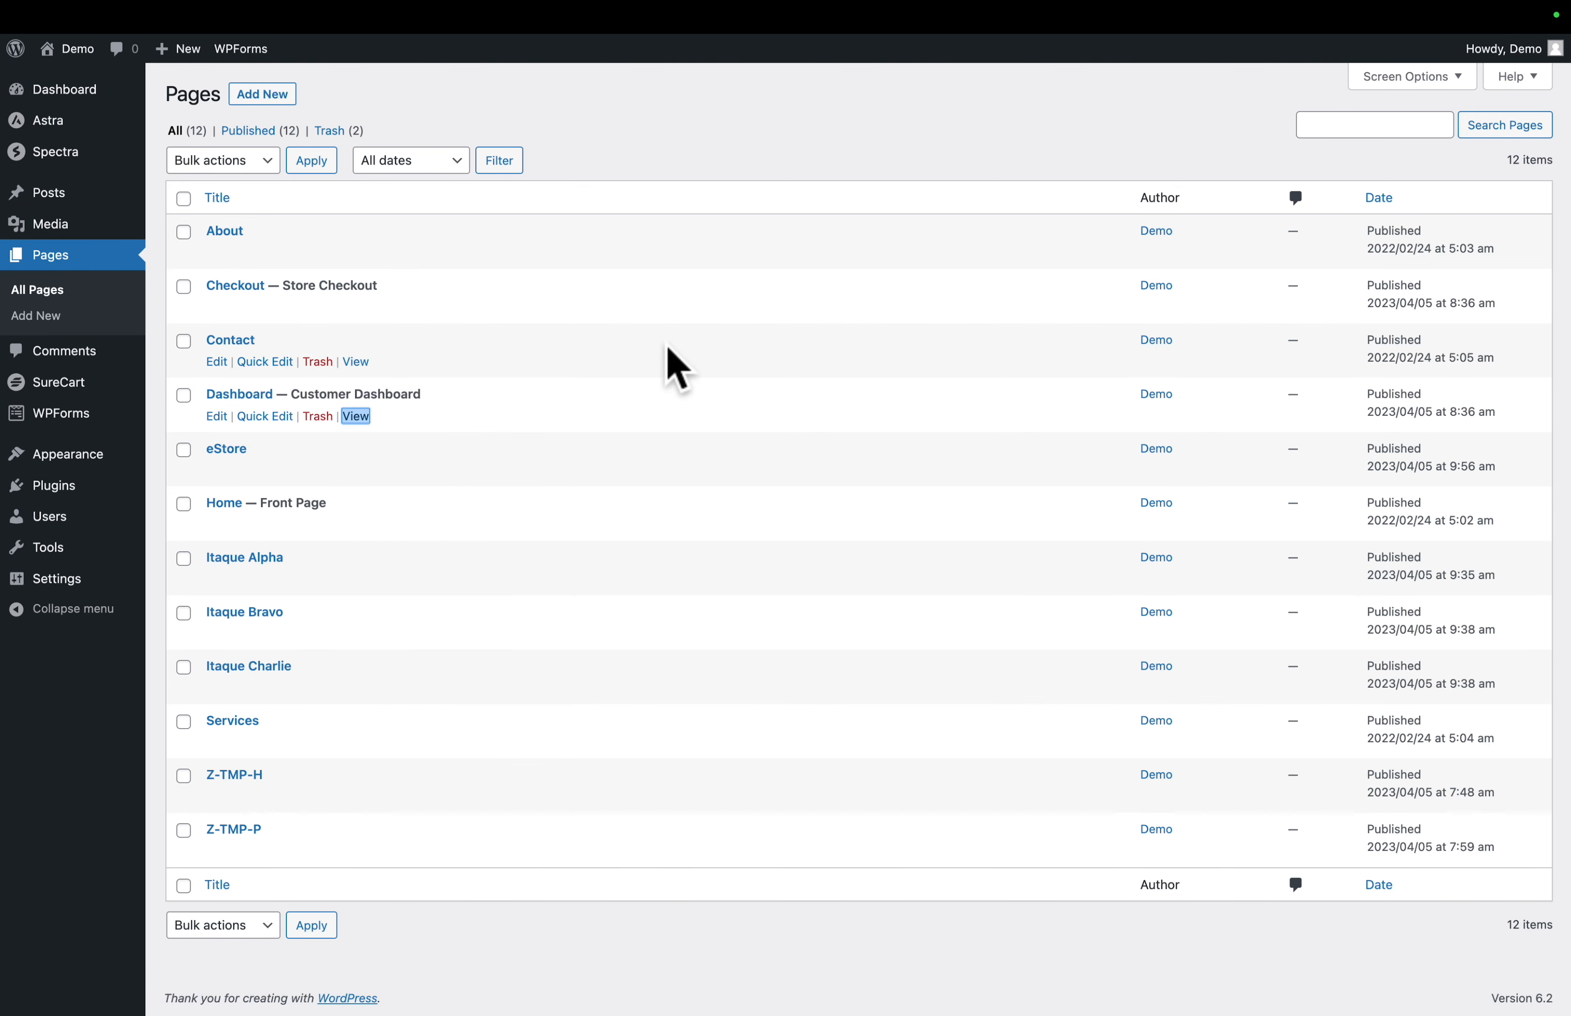
# - Customize the site header's phone button to read Dashboard and link to the copied customer dashboard URL
pyautogui.moveTo(97, 462)
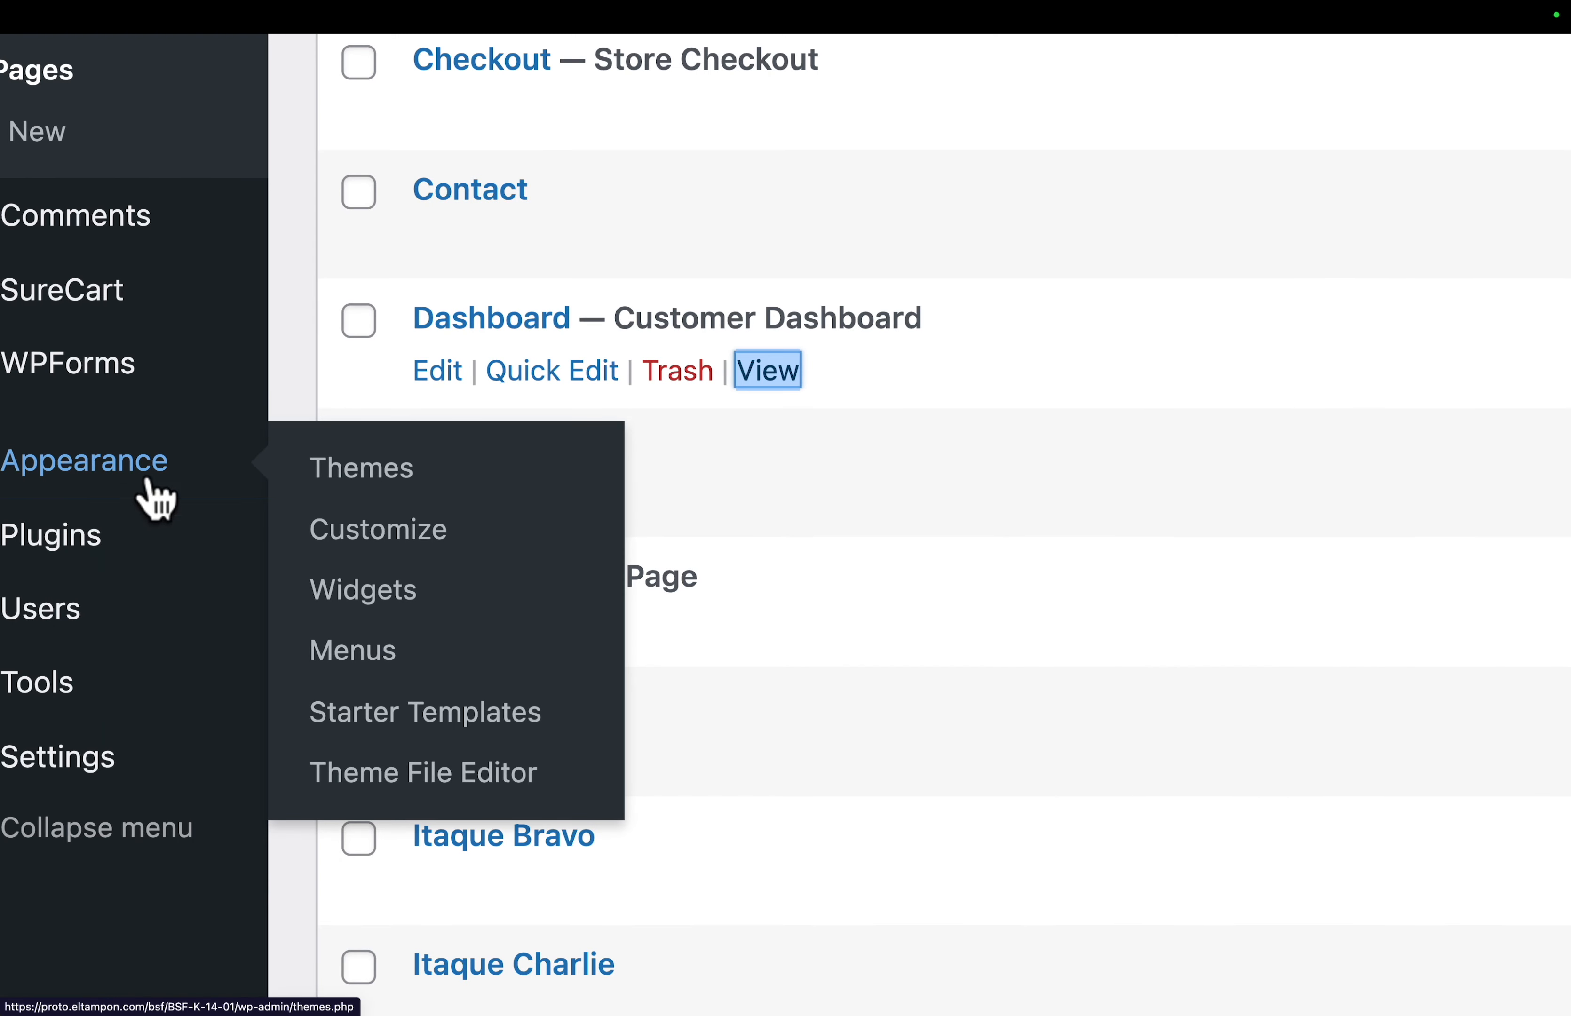
pyautogui.click(365, 548)
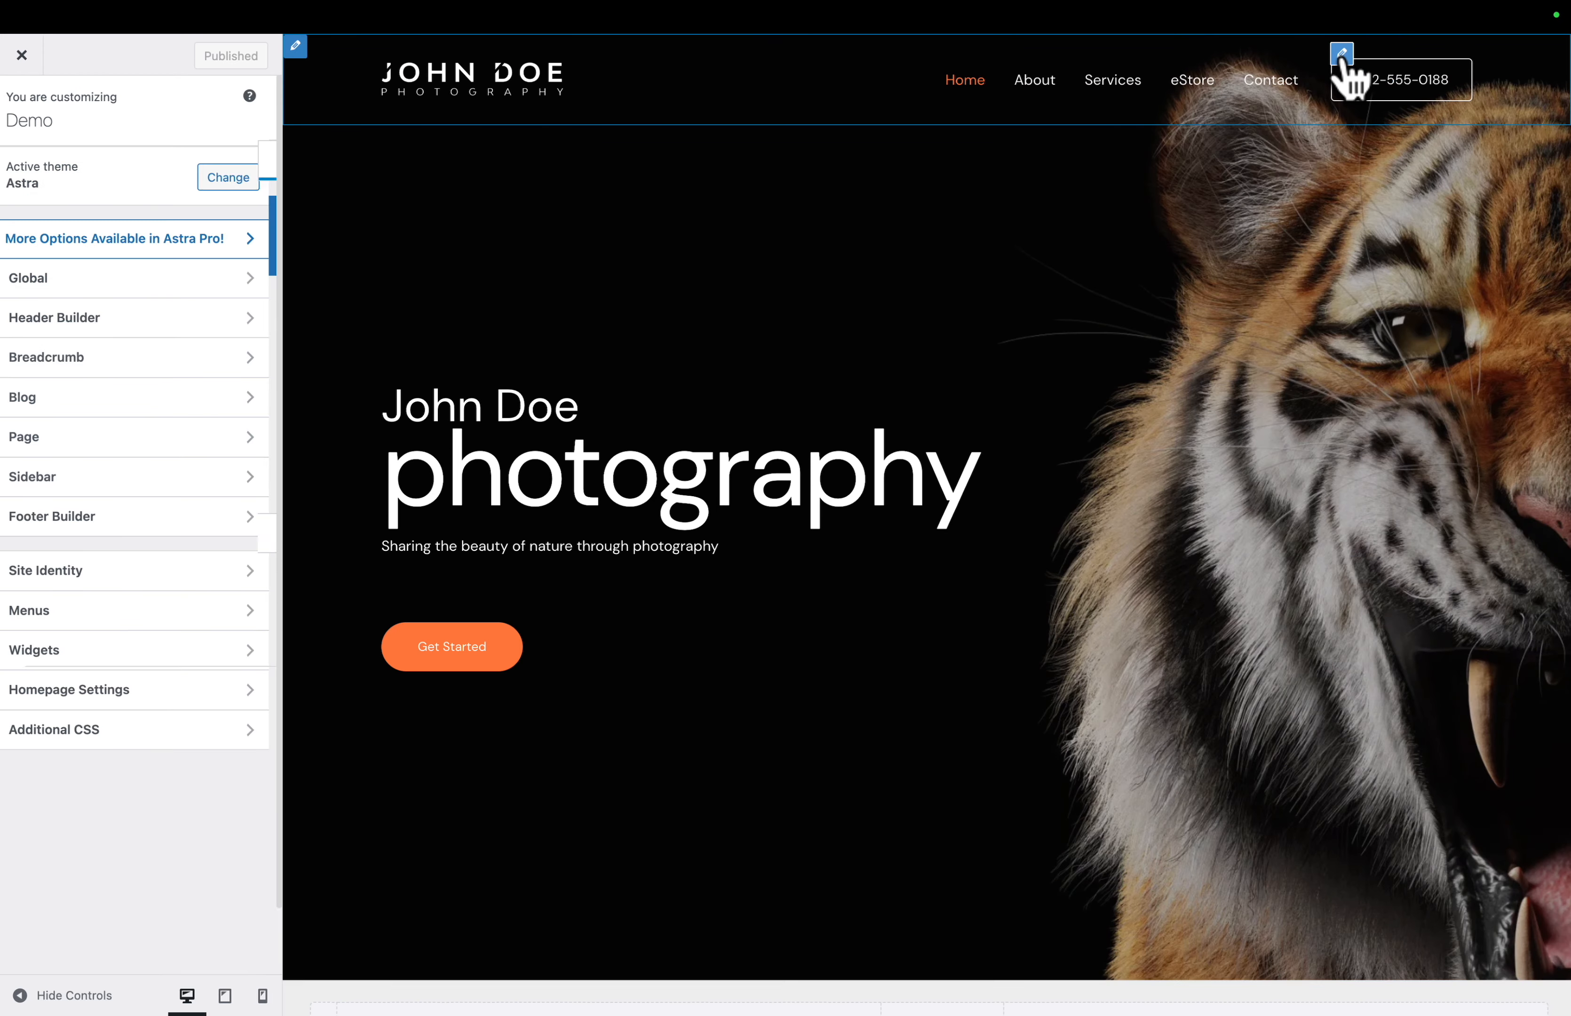
pyautogui.click(1342, 54)
pyautogui.tripleClick(157, 254)
pyautogui.write('Dashboard')
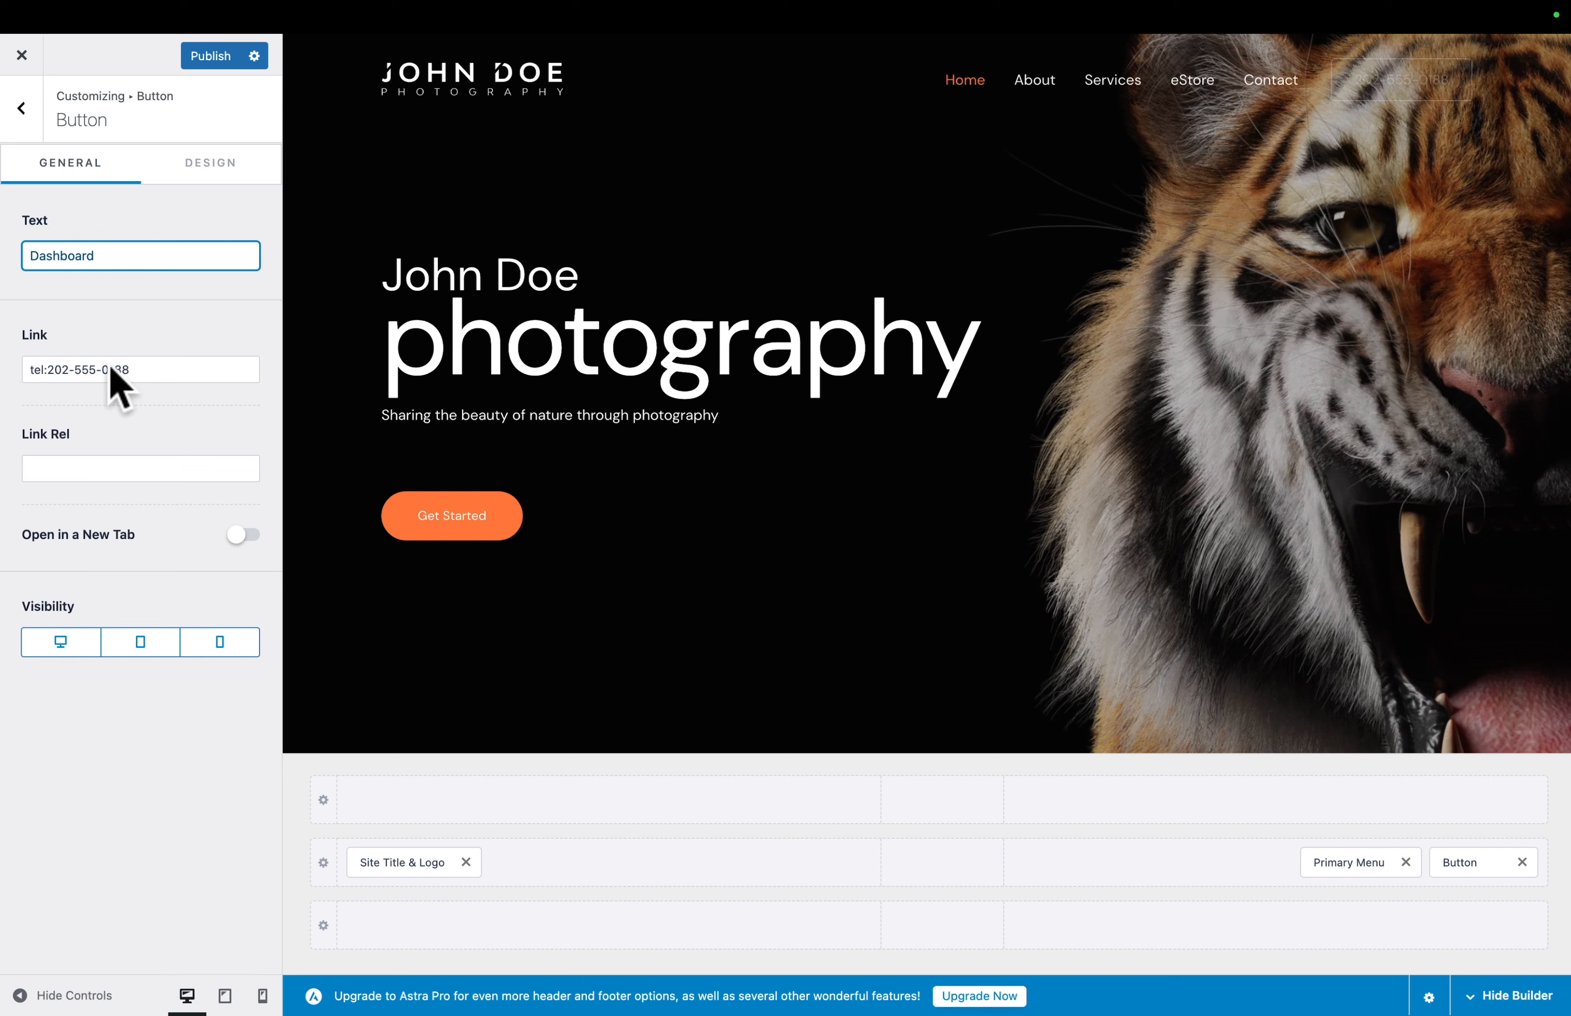
pyautogui.tripleClick(111, 369)
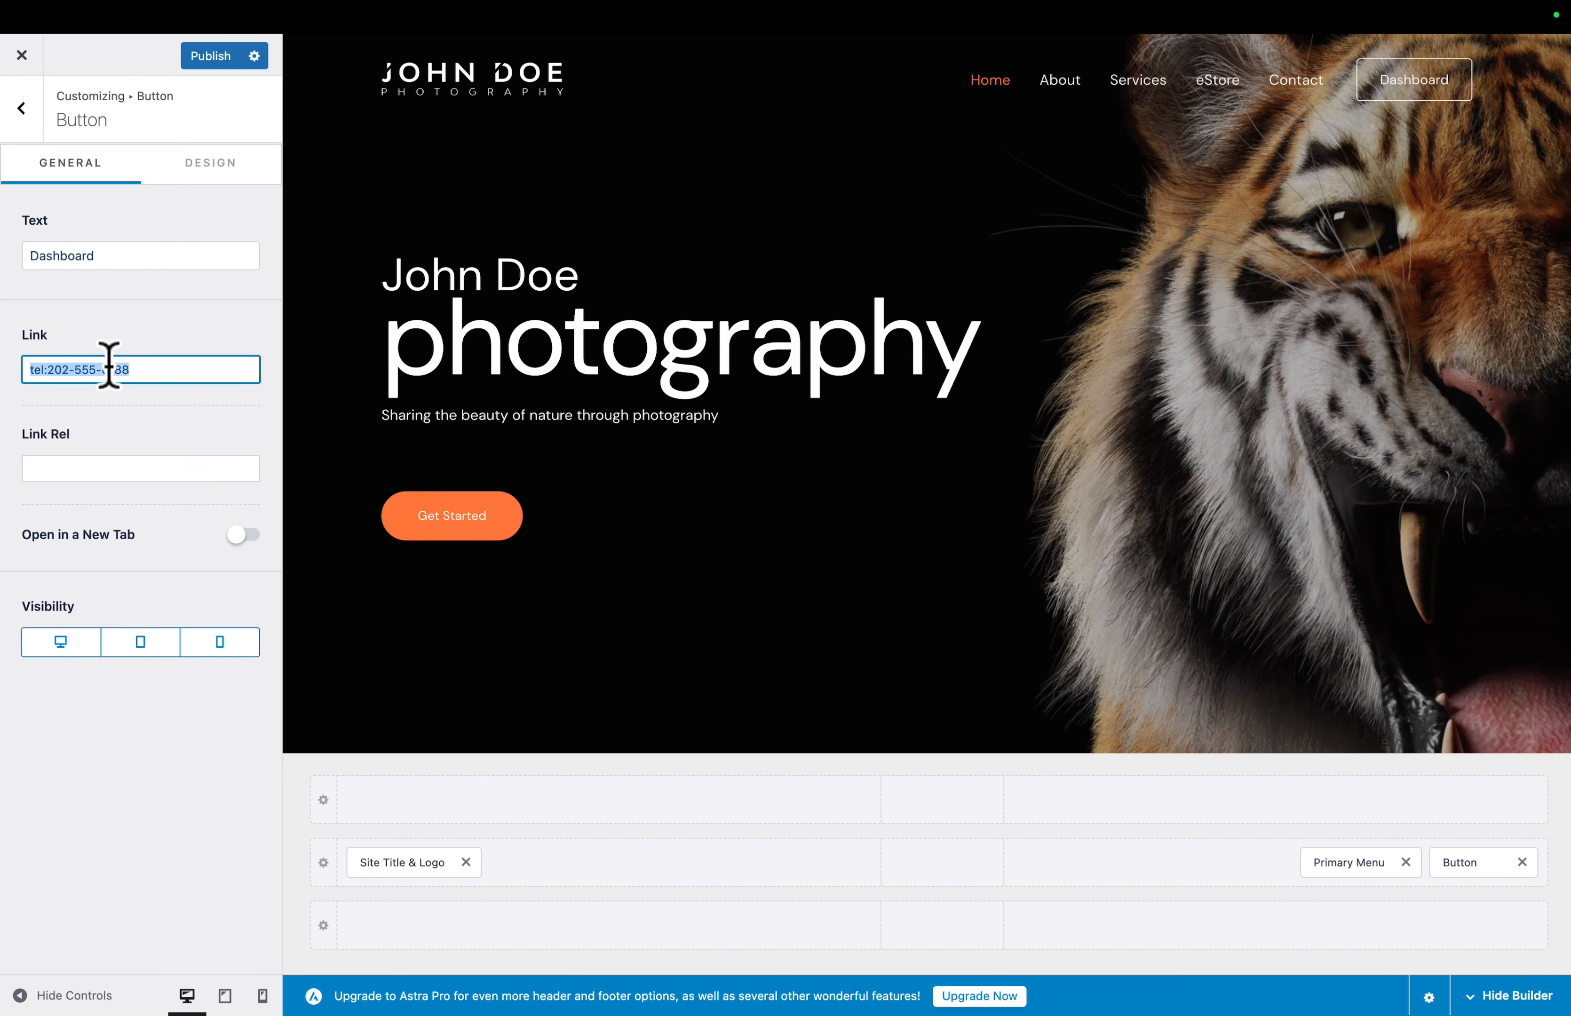
pyautogui.press('BackSpace')
pyautogui.press('super+v')
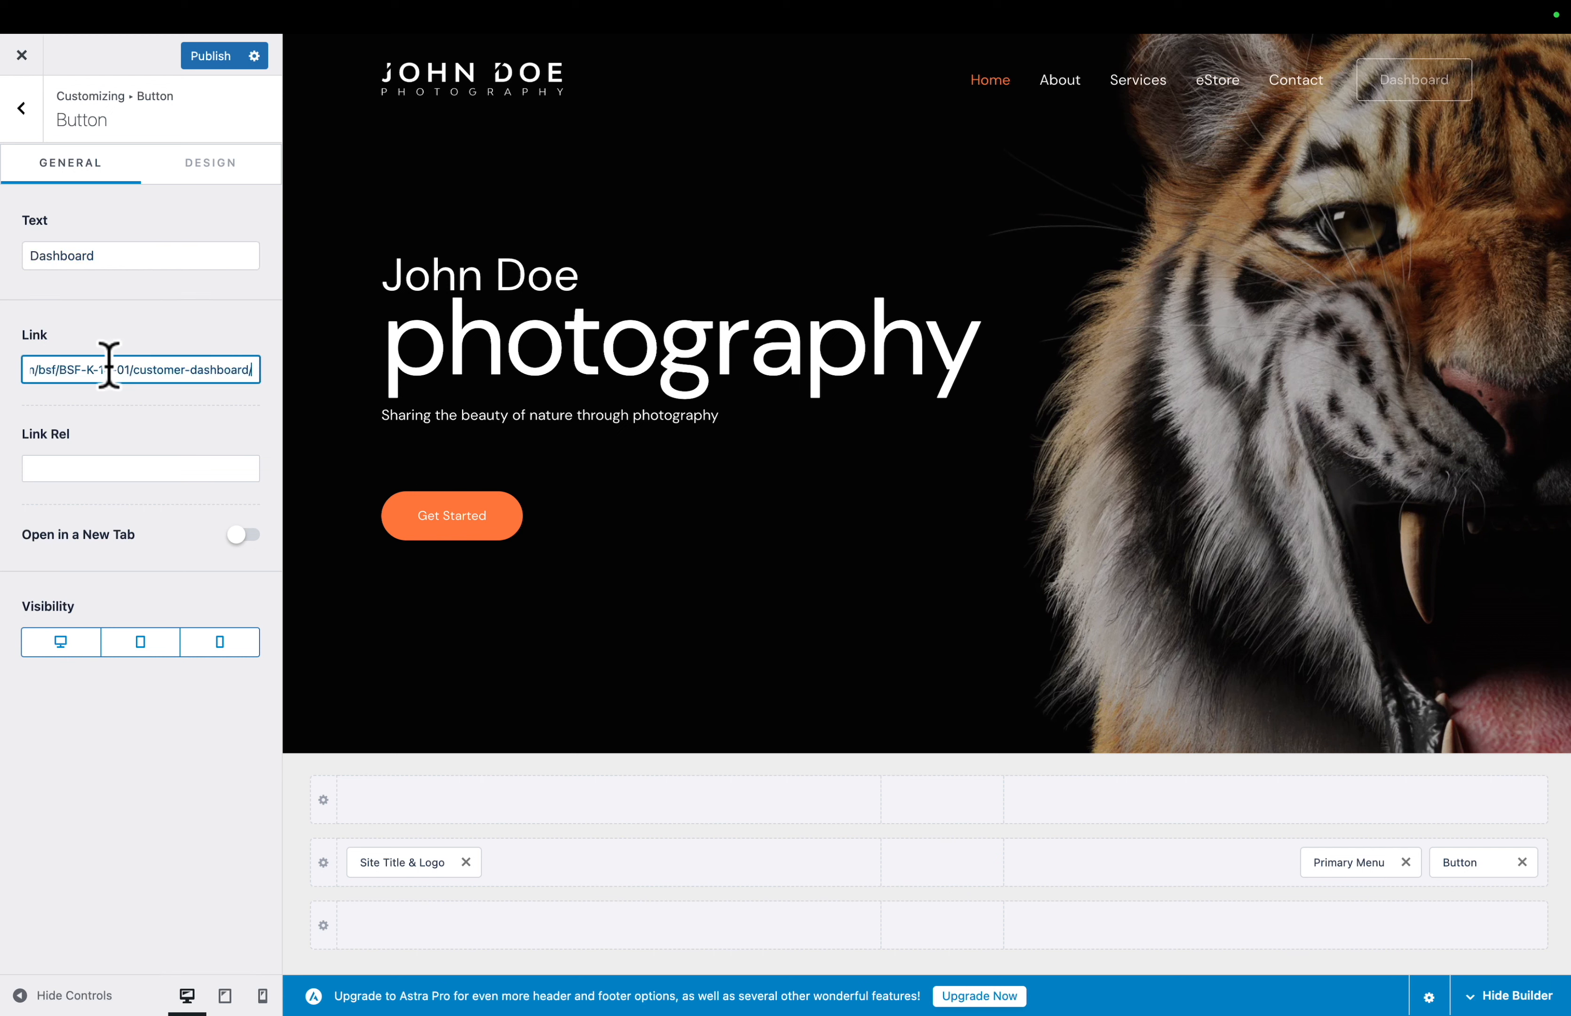
# - Round the header Dashboard button's corners with a larger border radius and publish the customization
pyautogui.click(209, 169)
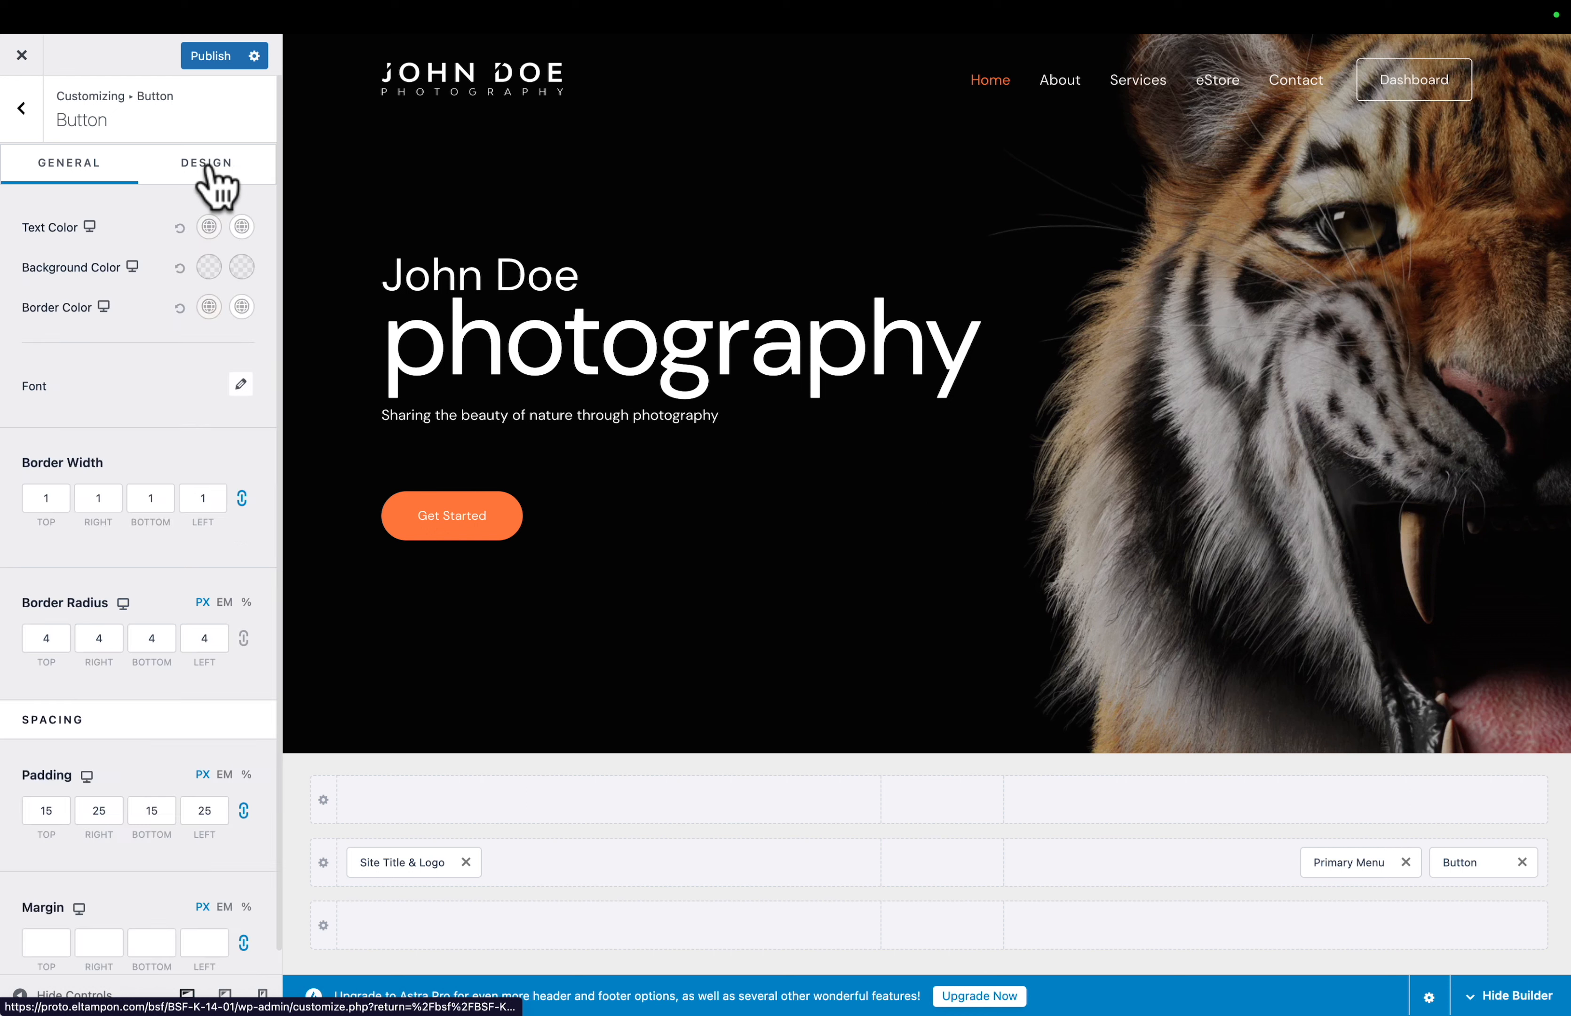
pyautogui.click(31, 639)
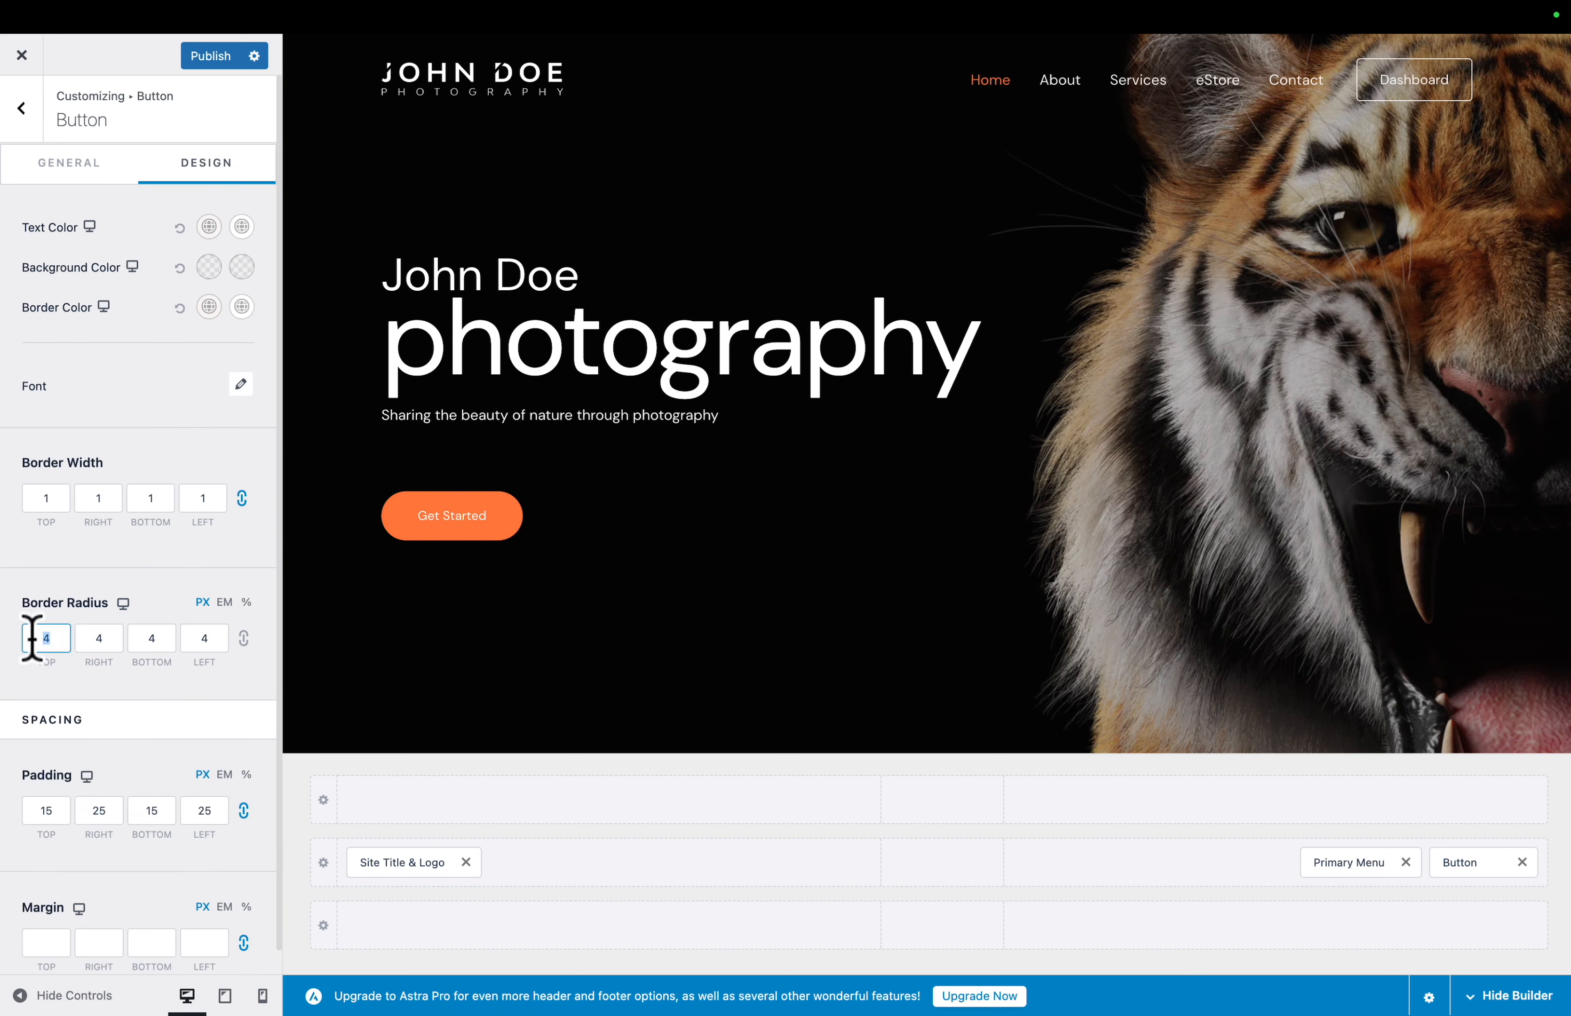
pyautogui.click(210, 56)
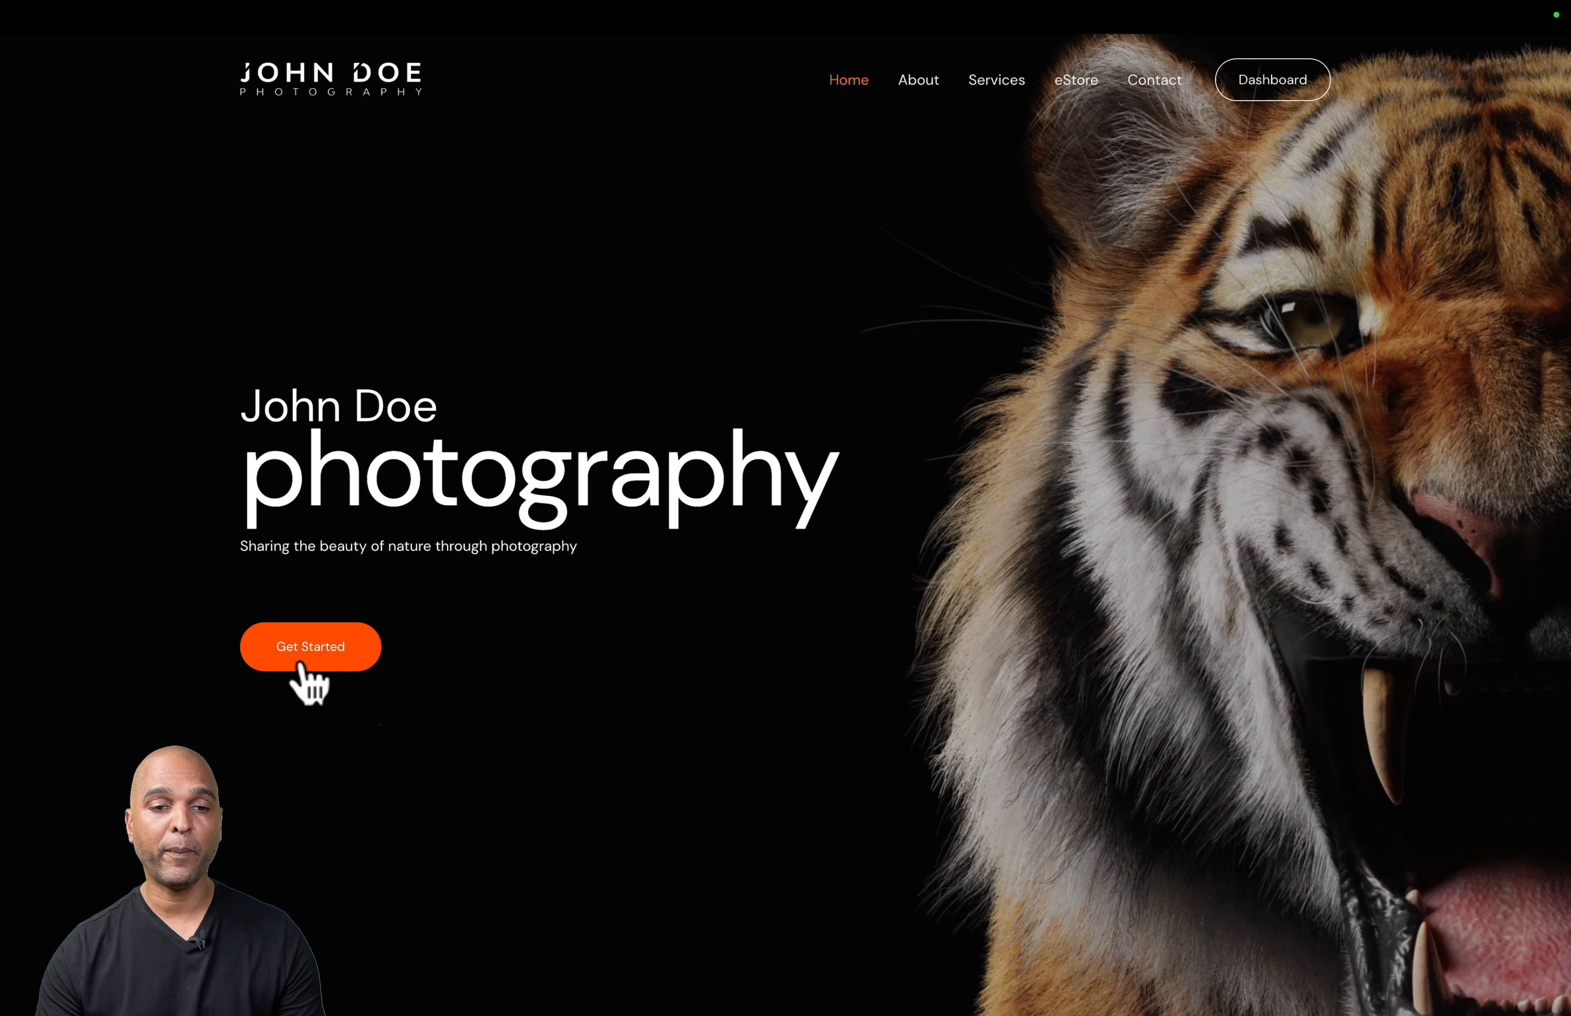
# - Try the live home page's Get Started button and open the Home page for editing with its block list shown
pyautogui.click(305, 654)
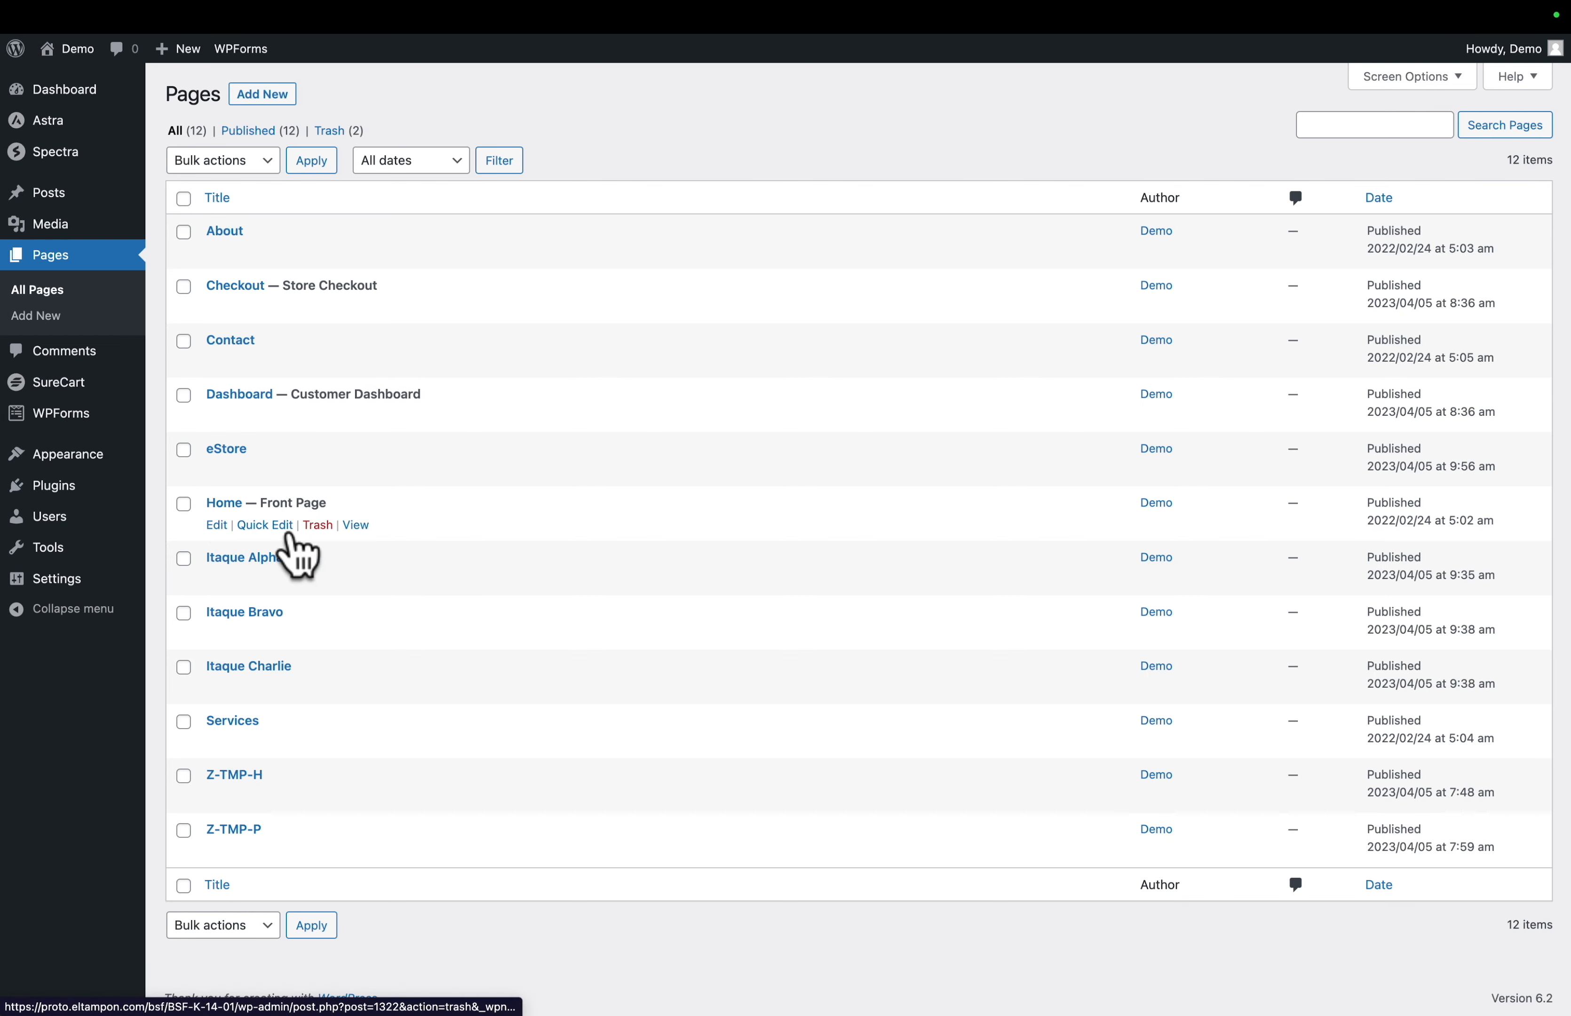
pyautogui.click(218, 525)
pyautogui.scroll(-15, 743, 176)
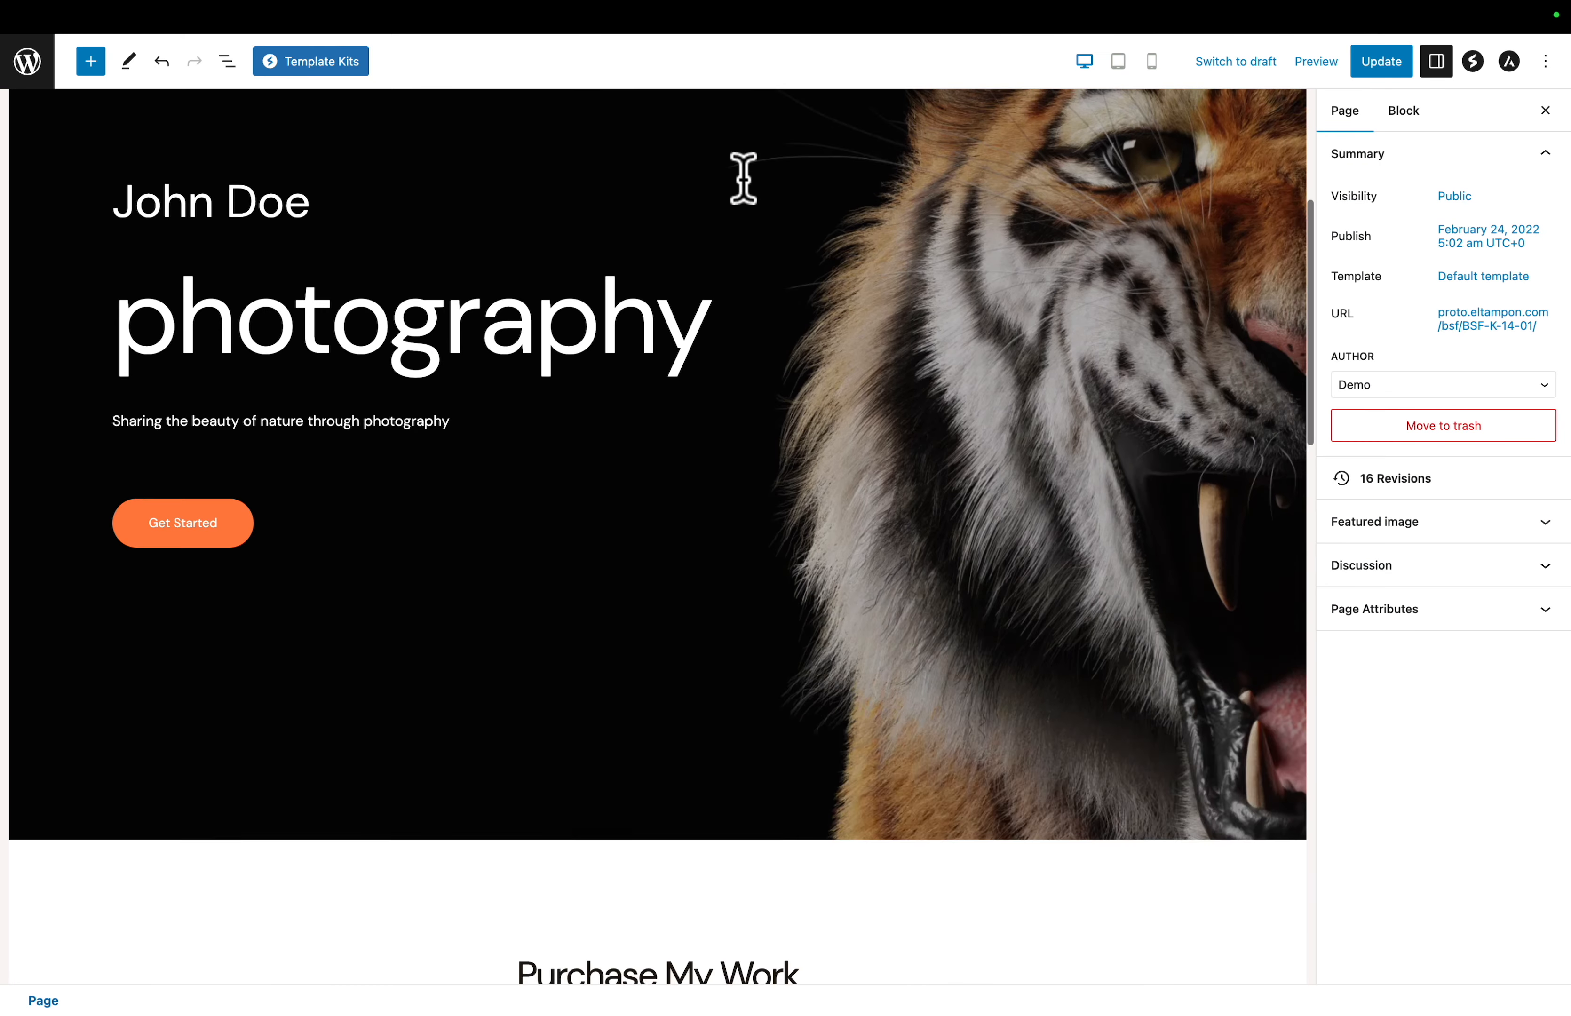
pyautogui.scroll(-1, 743, 184)
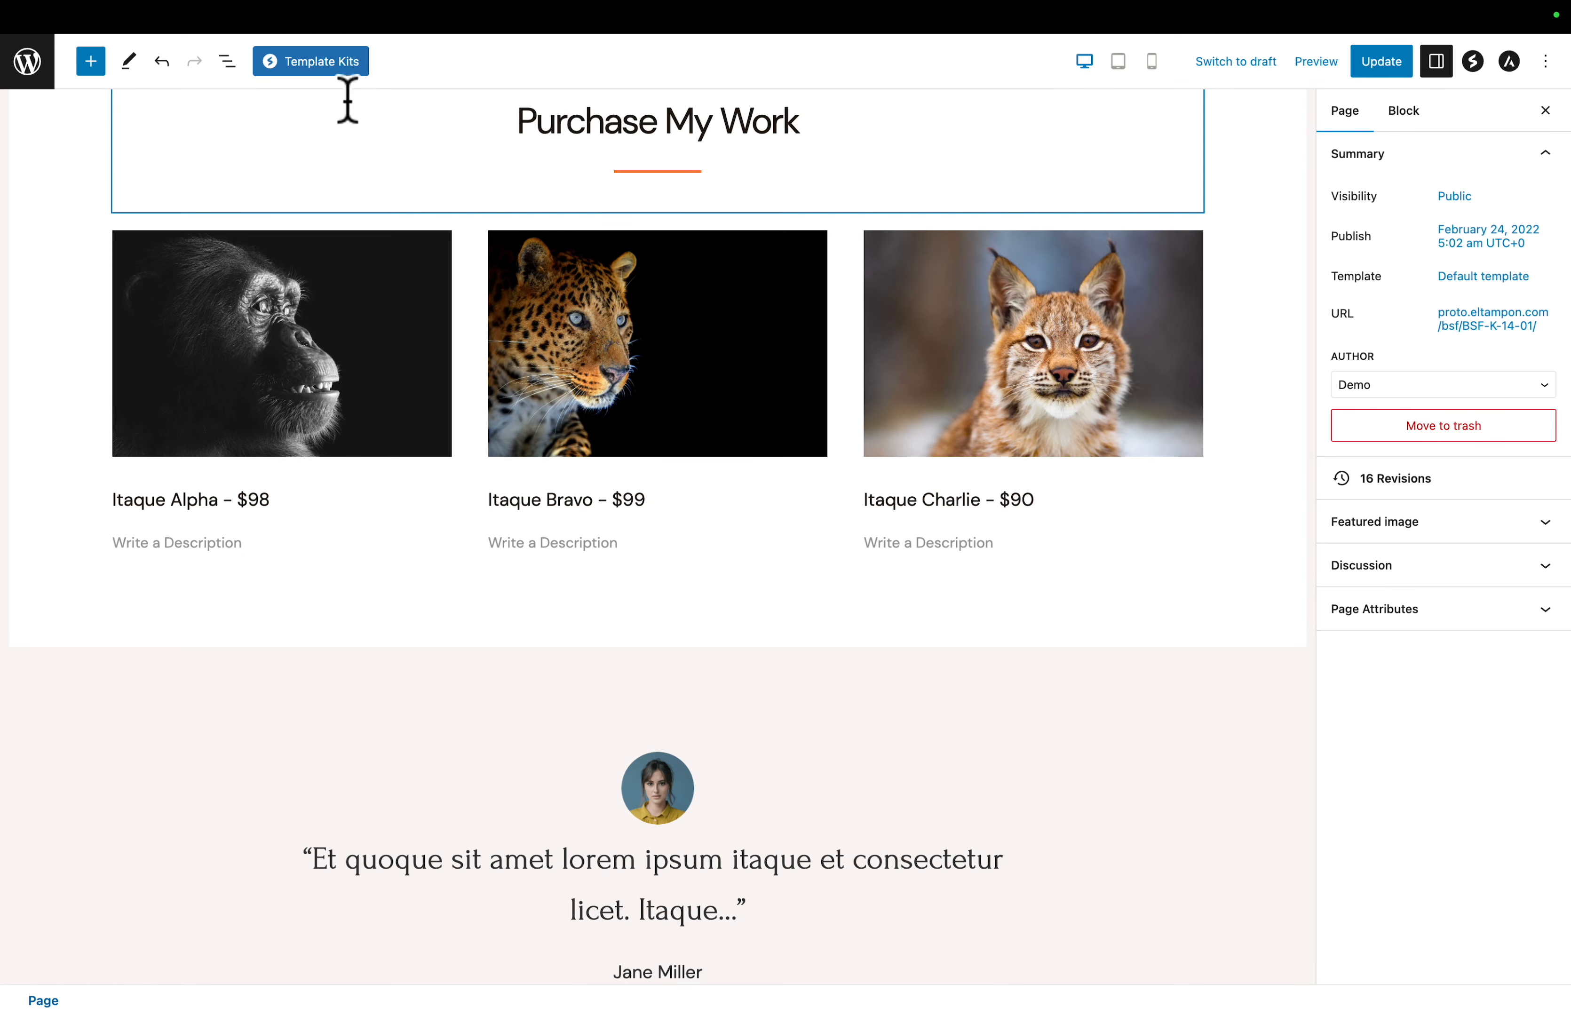
pyautogui.click(227, 63)
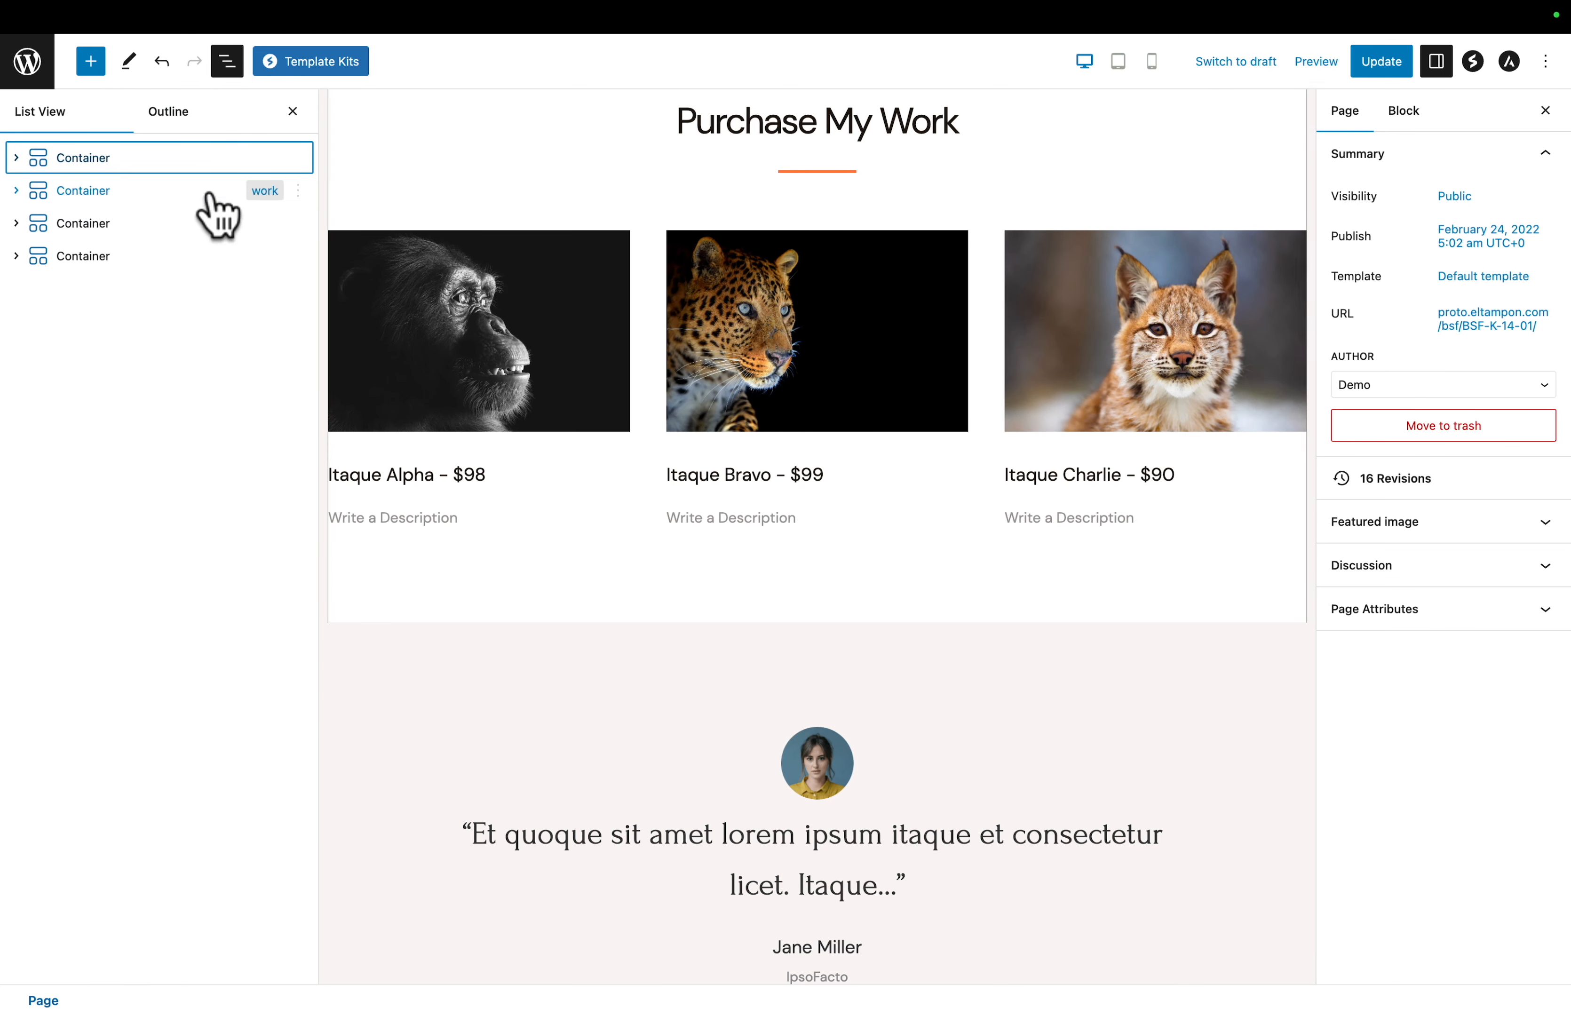
pyautogui.scroll(3, 456, 416)
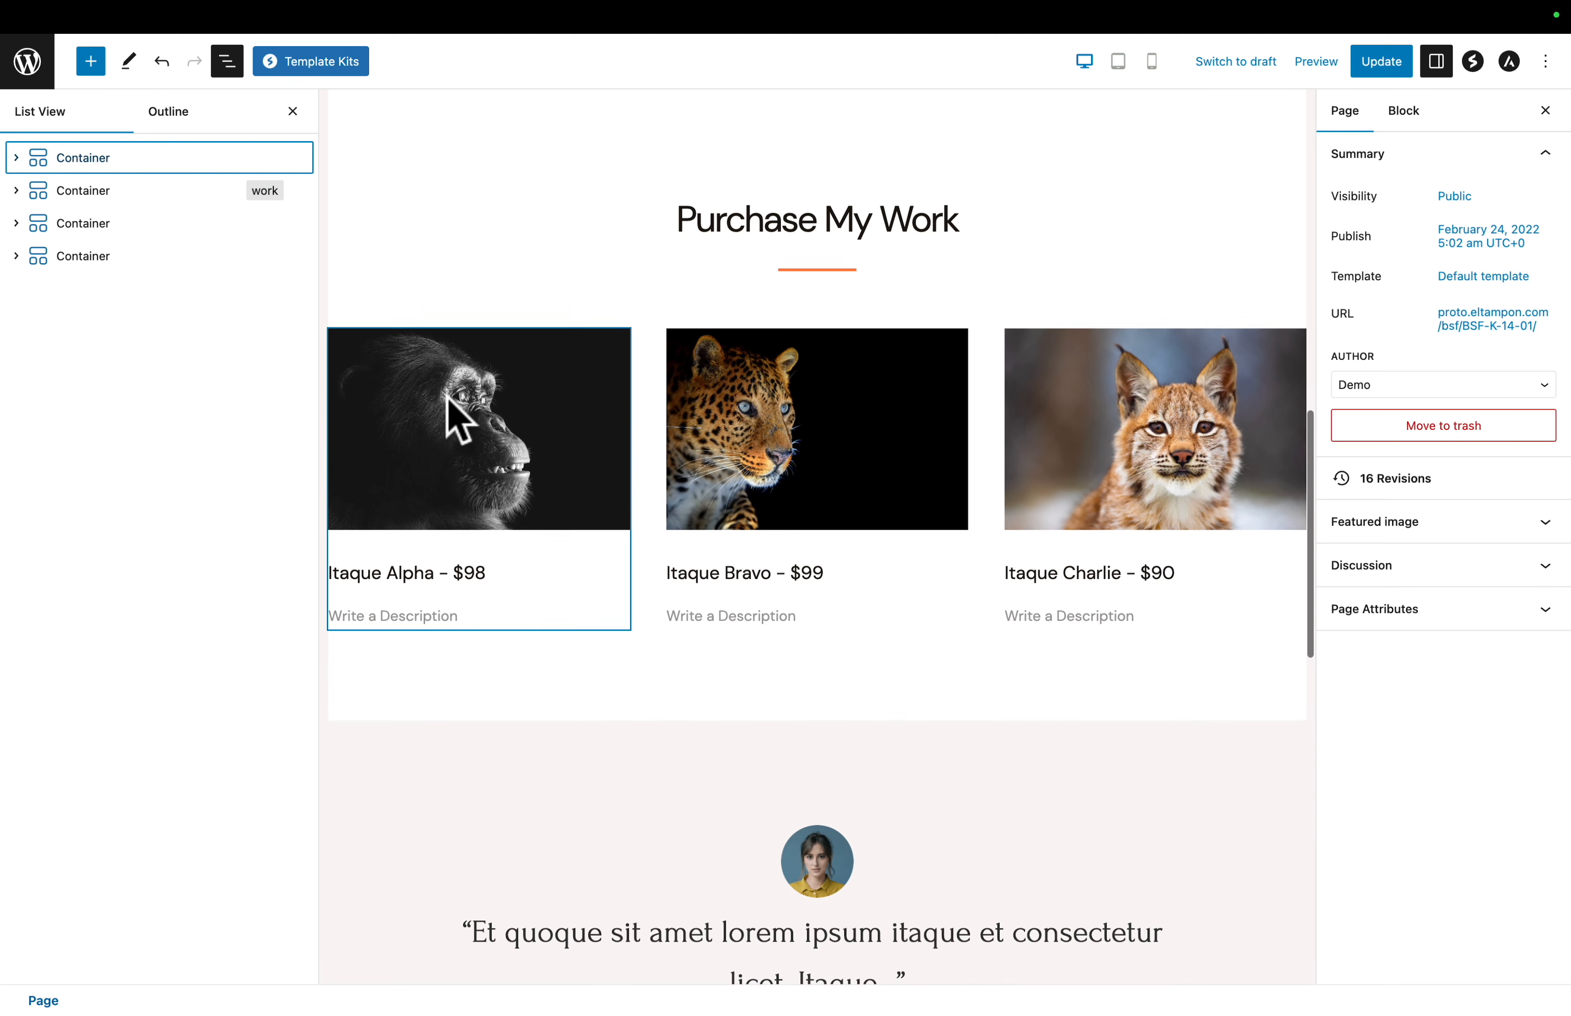
# - Insert a Spectra Buttons block below the three-image container in the Purchase My Work section
pyautogui.click(763, 234)
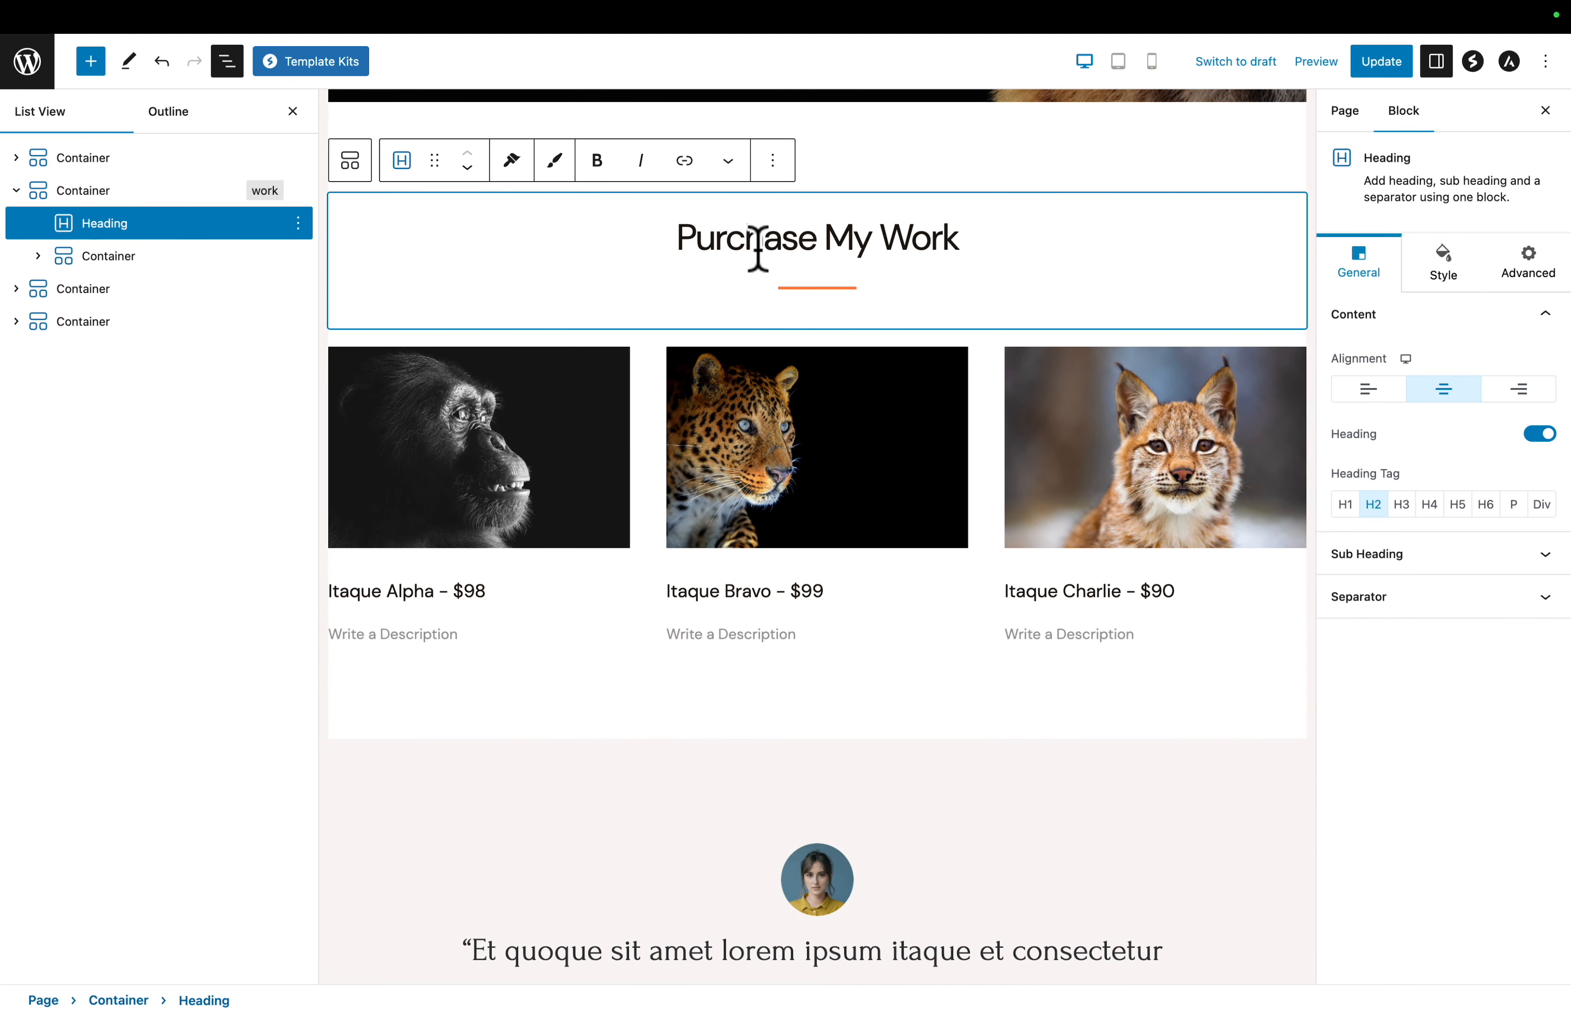
pyautogui.click(88, 197)
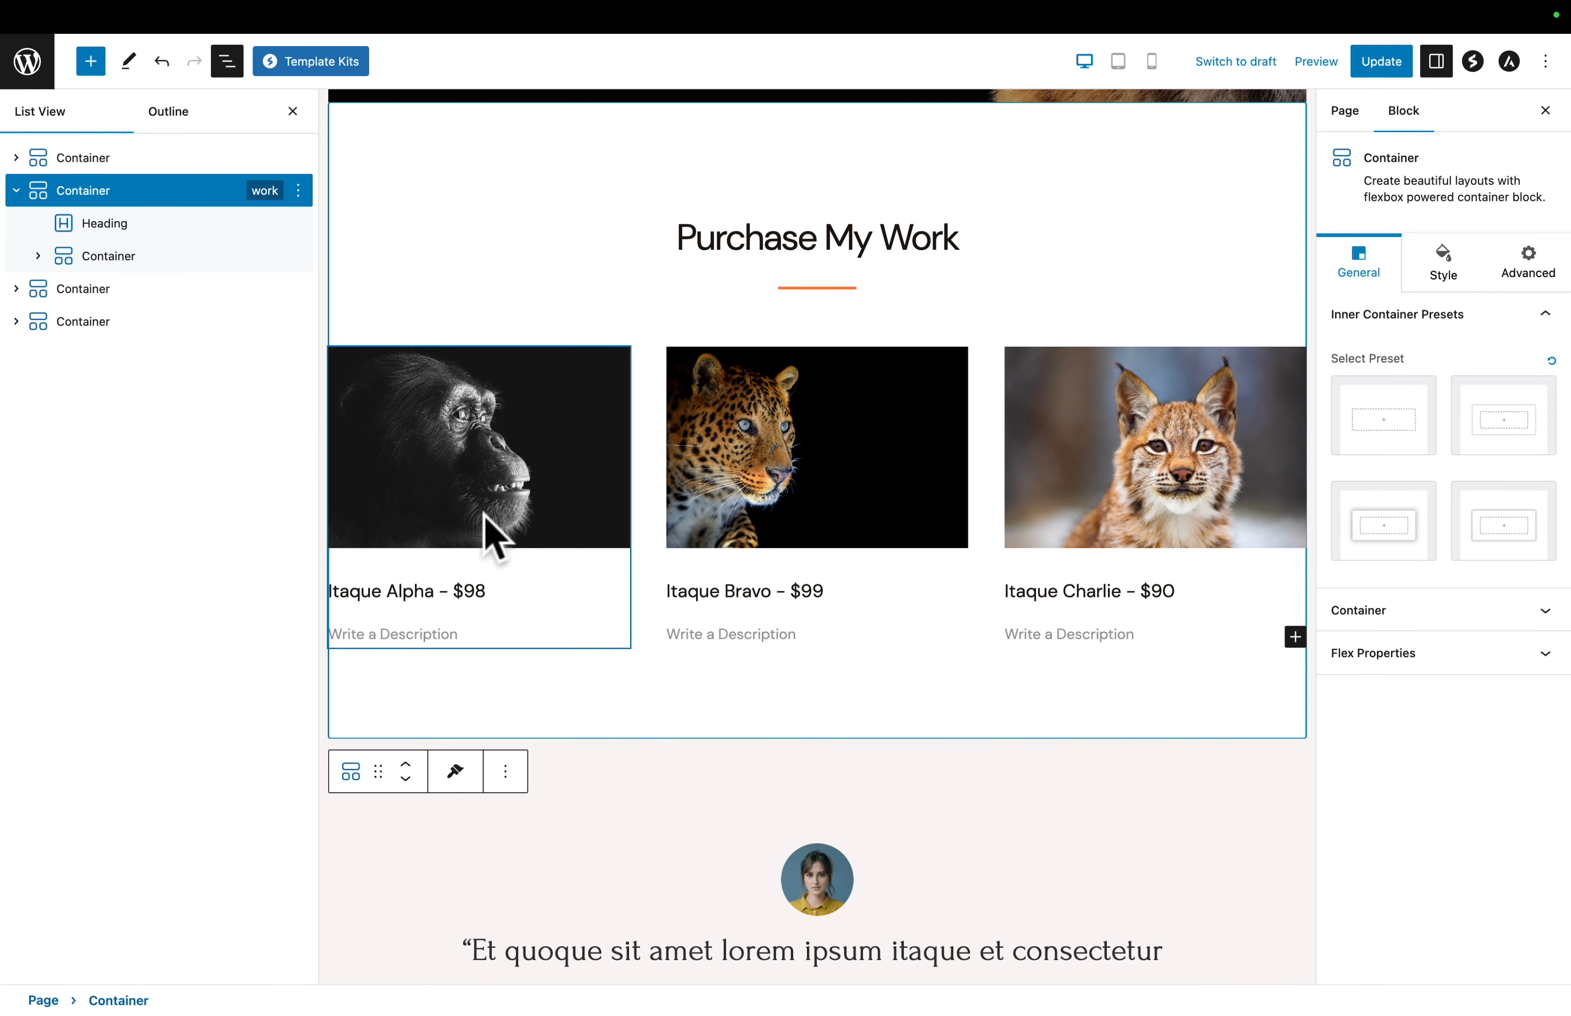
pyautogui.click(102, 227)
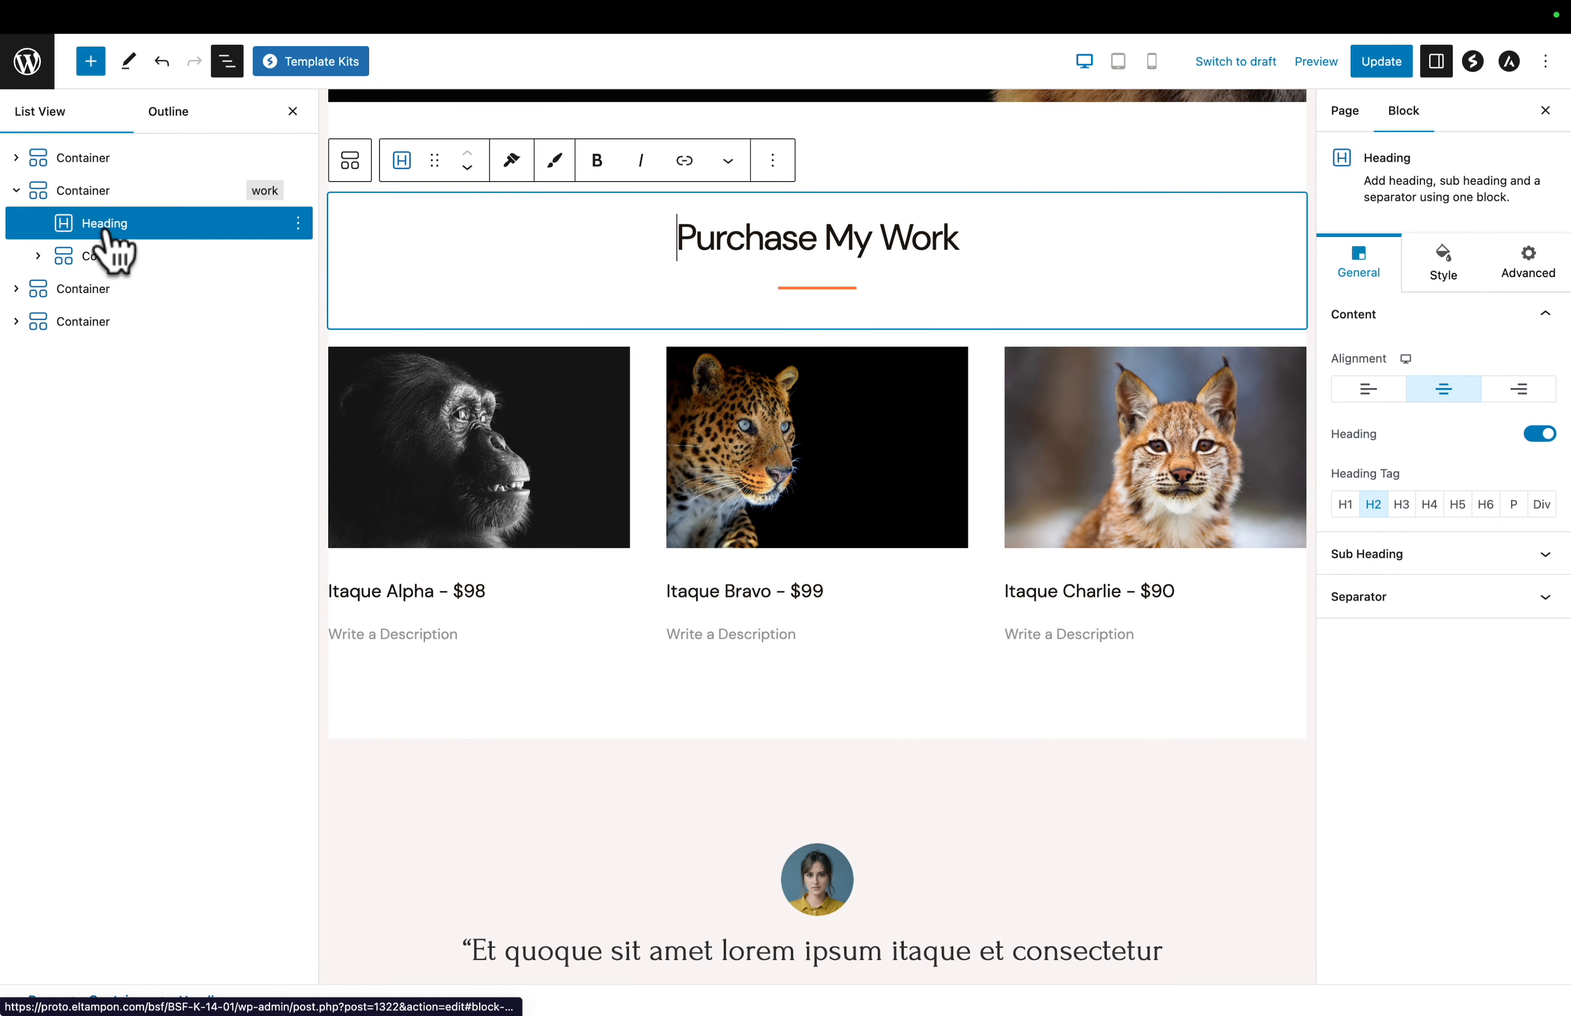
pyautogui.click(104, 259)
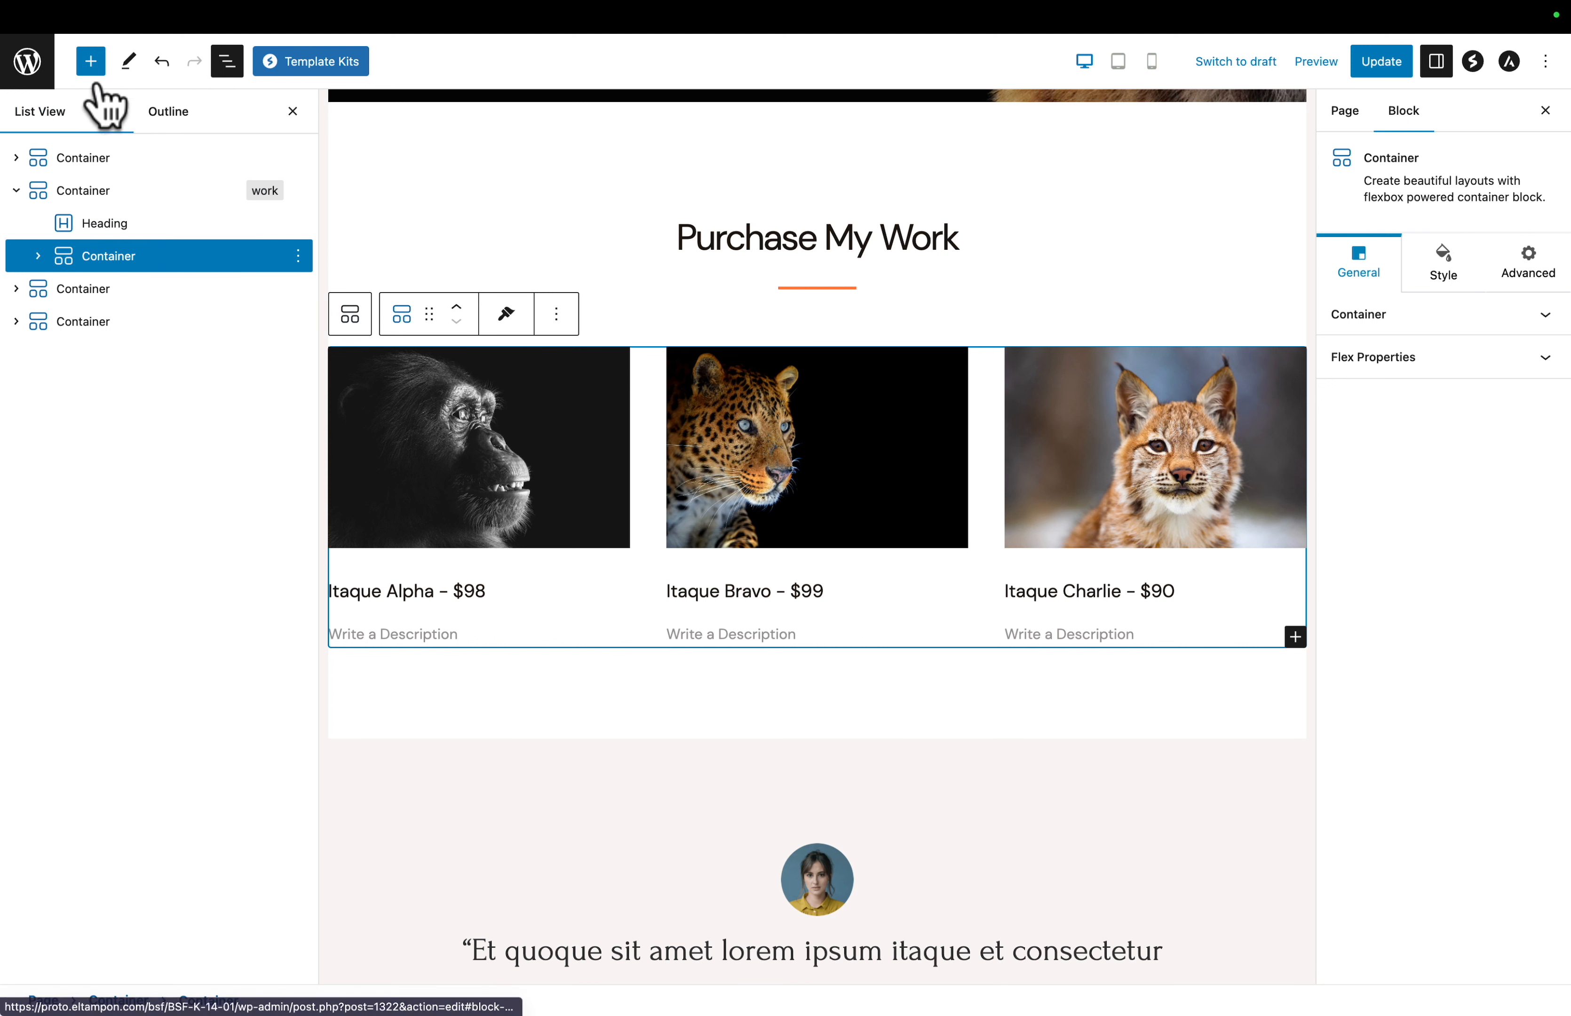
pyautogui.click(91, 63)
pyautogui.write('button')
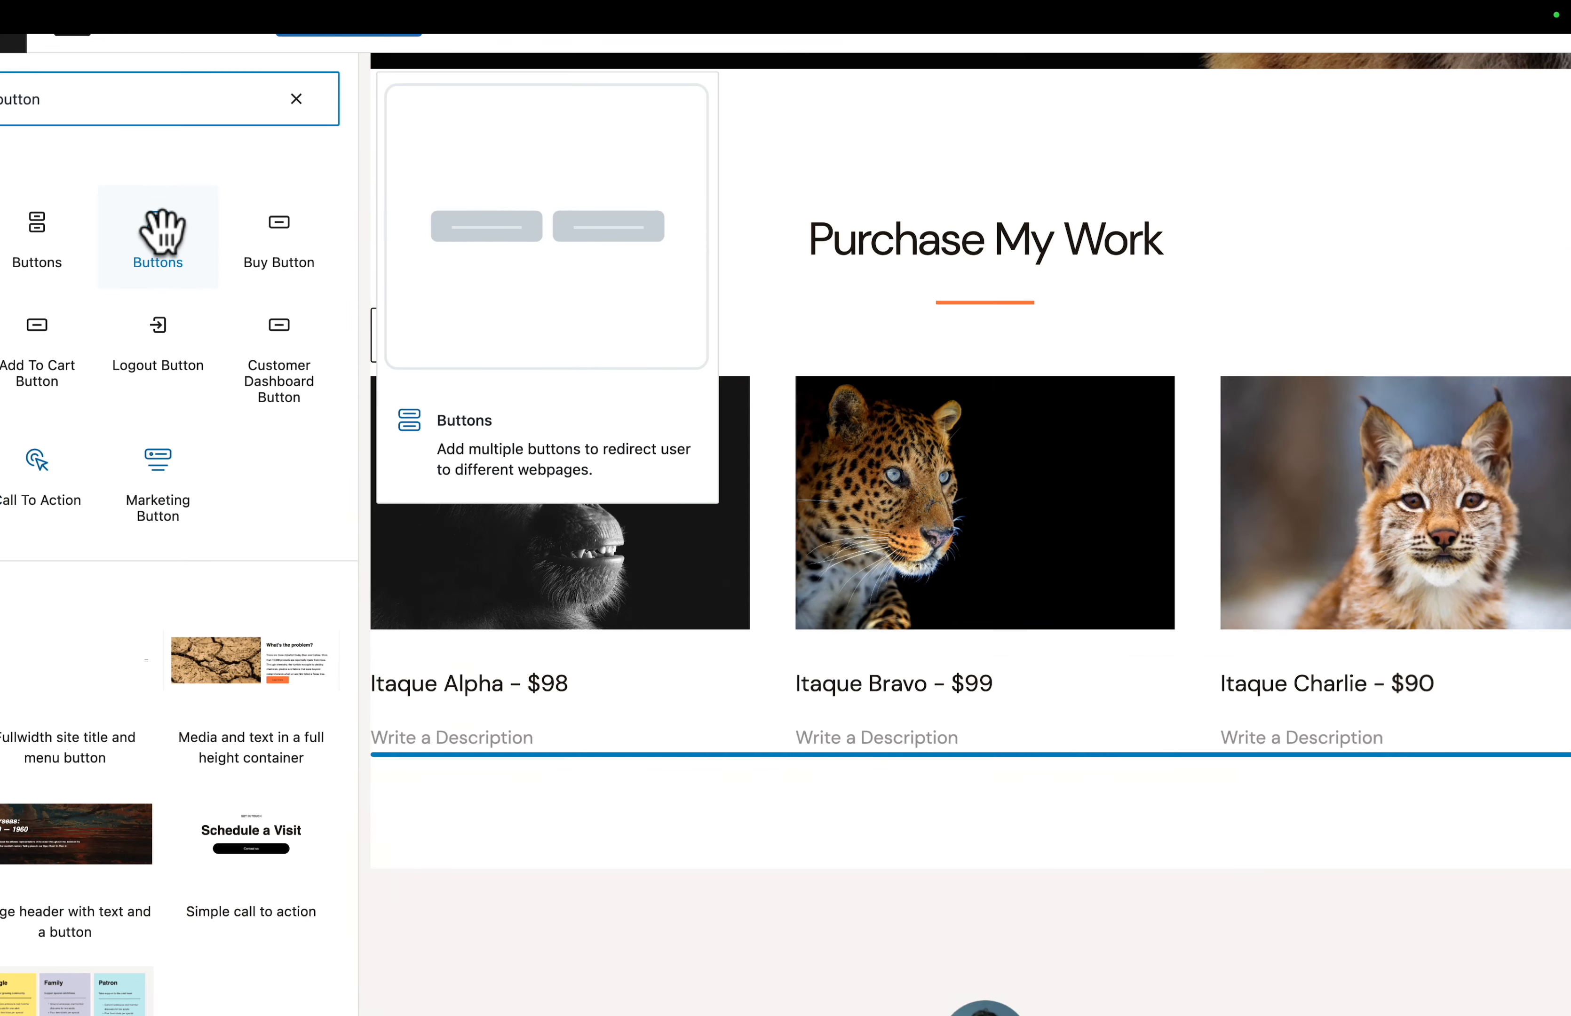
pyautogui.click(159, 234)
# - Reduce the new Buttons block to a single button labelled eStore with the filled, fully rounded preset
pyautogui.scroll(-3, 737, 596)
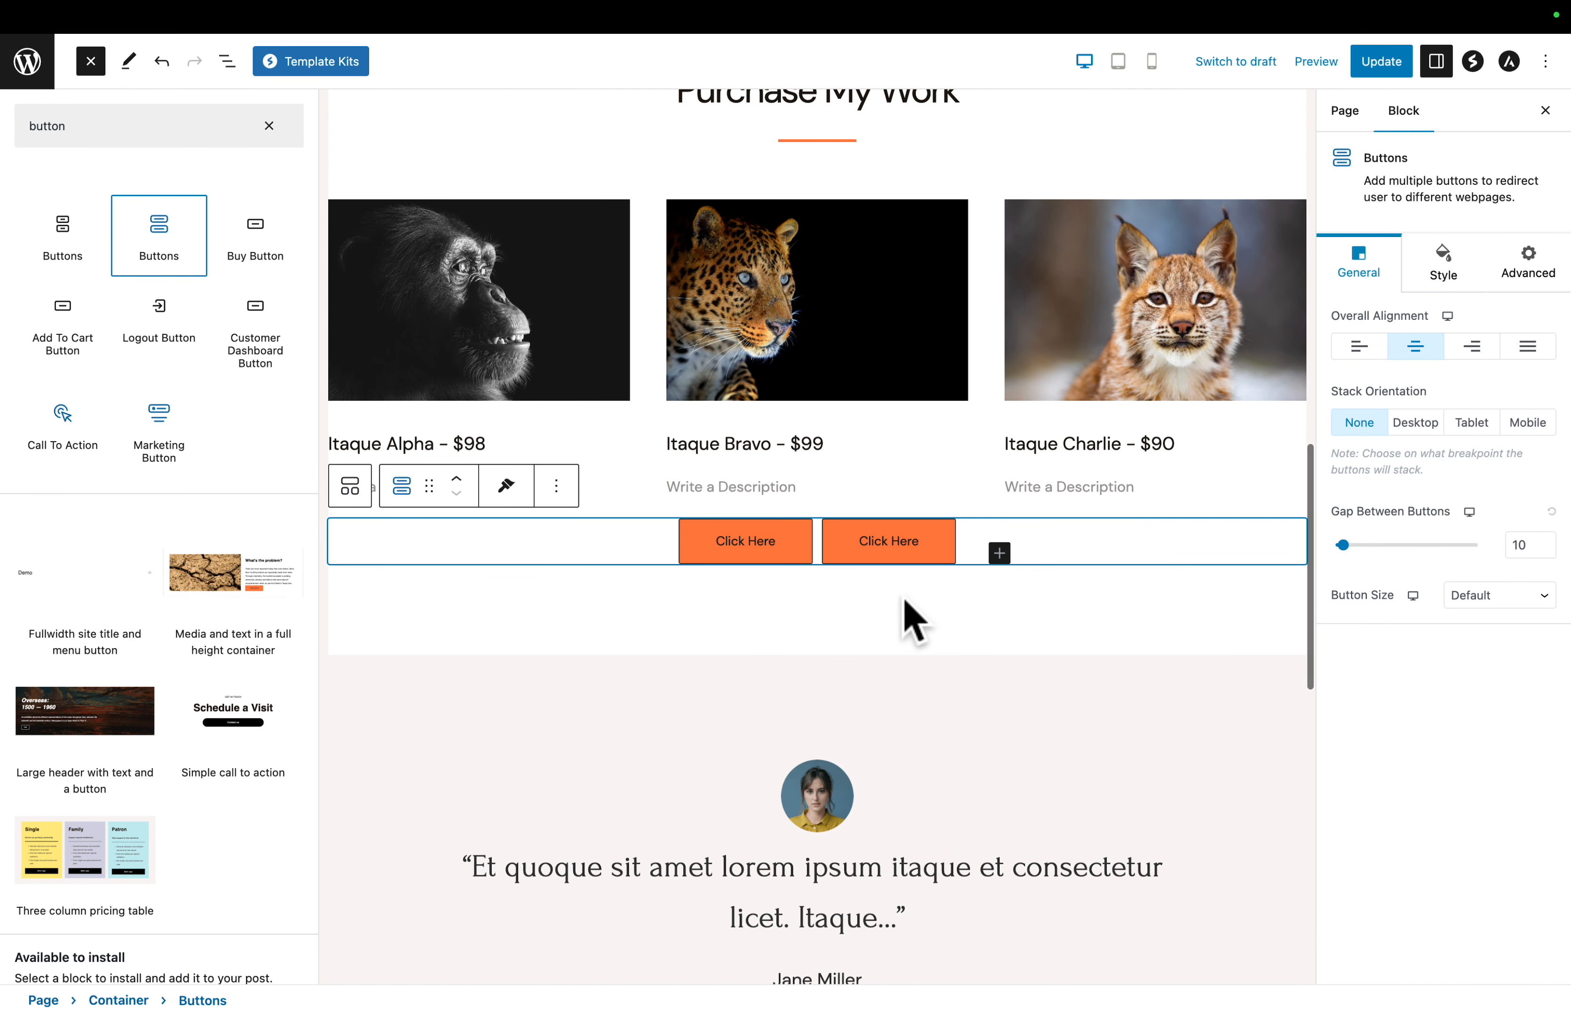
pyautogui.click(899, 547)
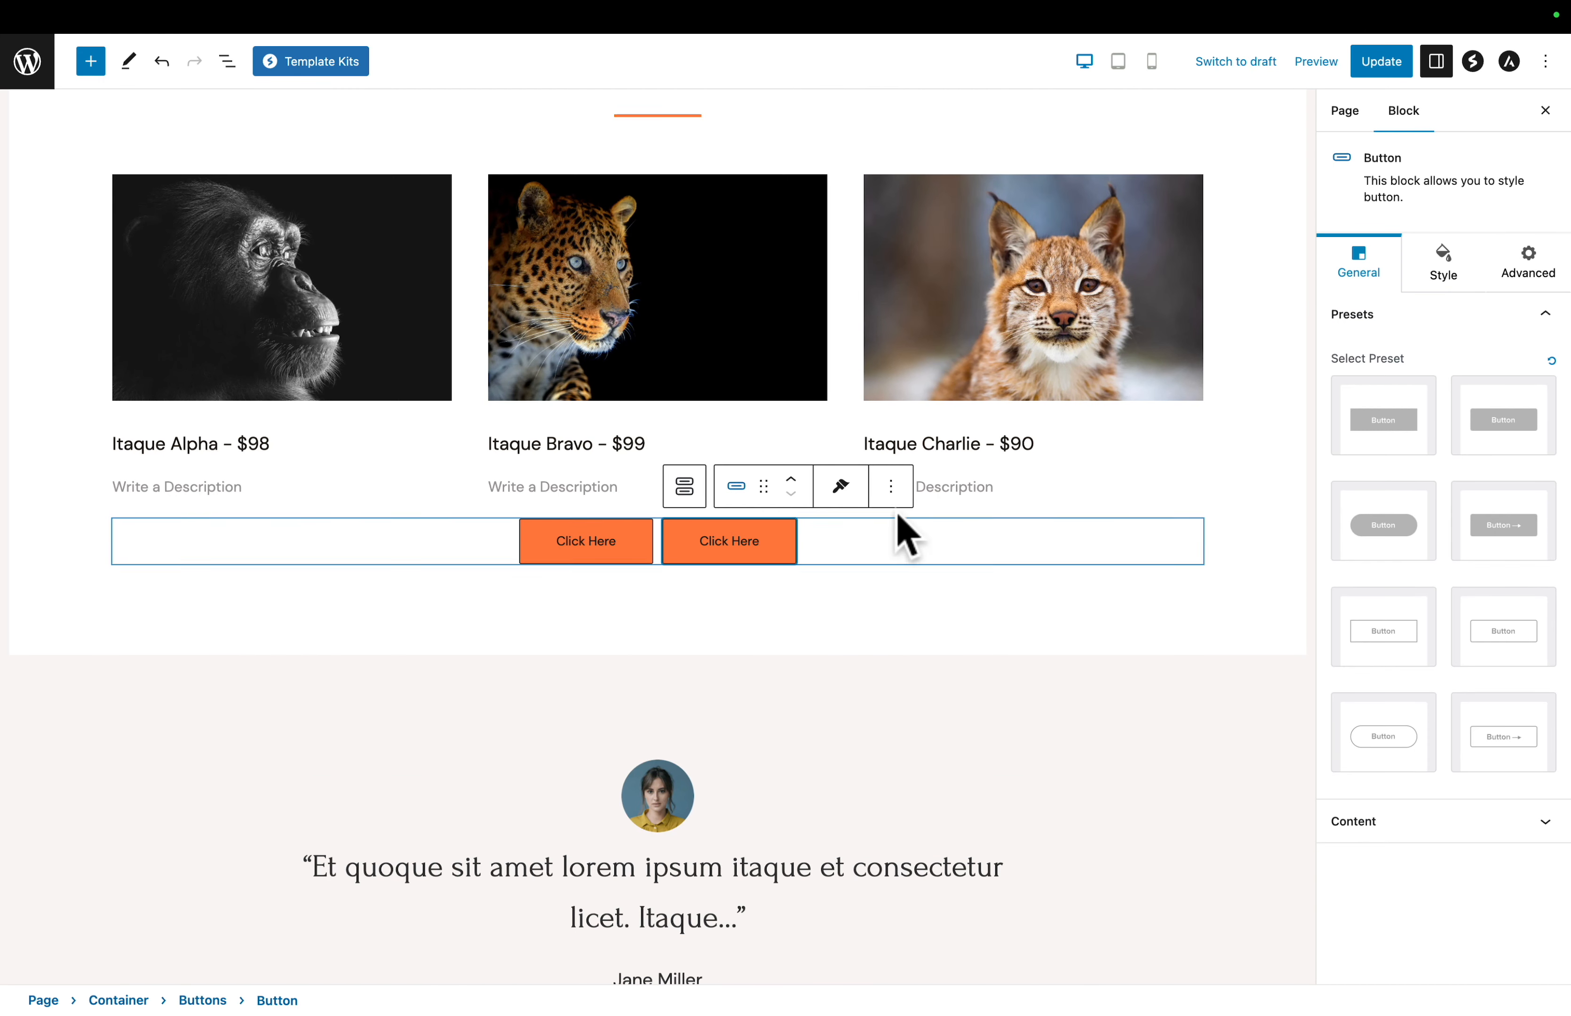
pyautogui.click(892, 486)
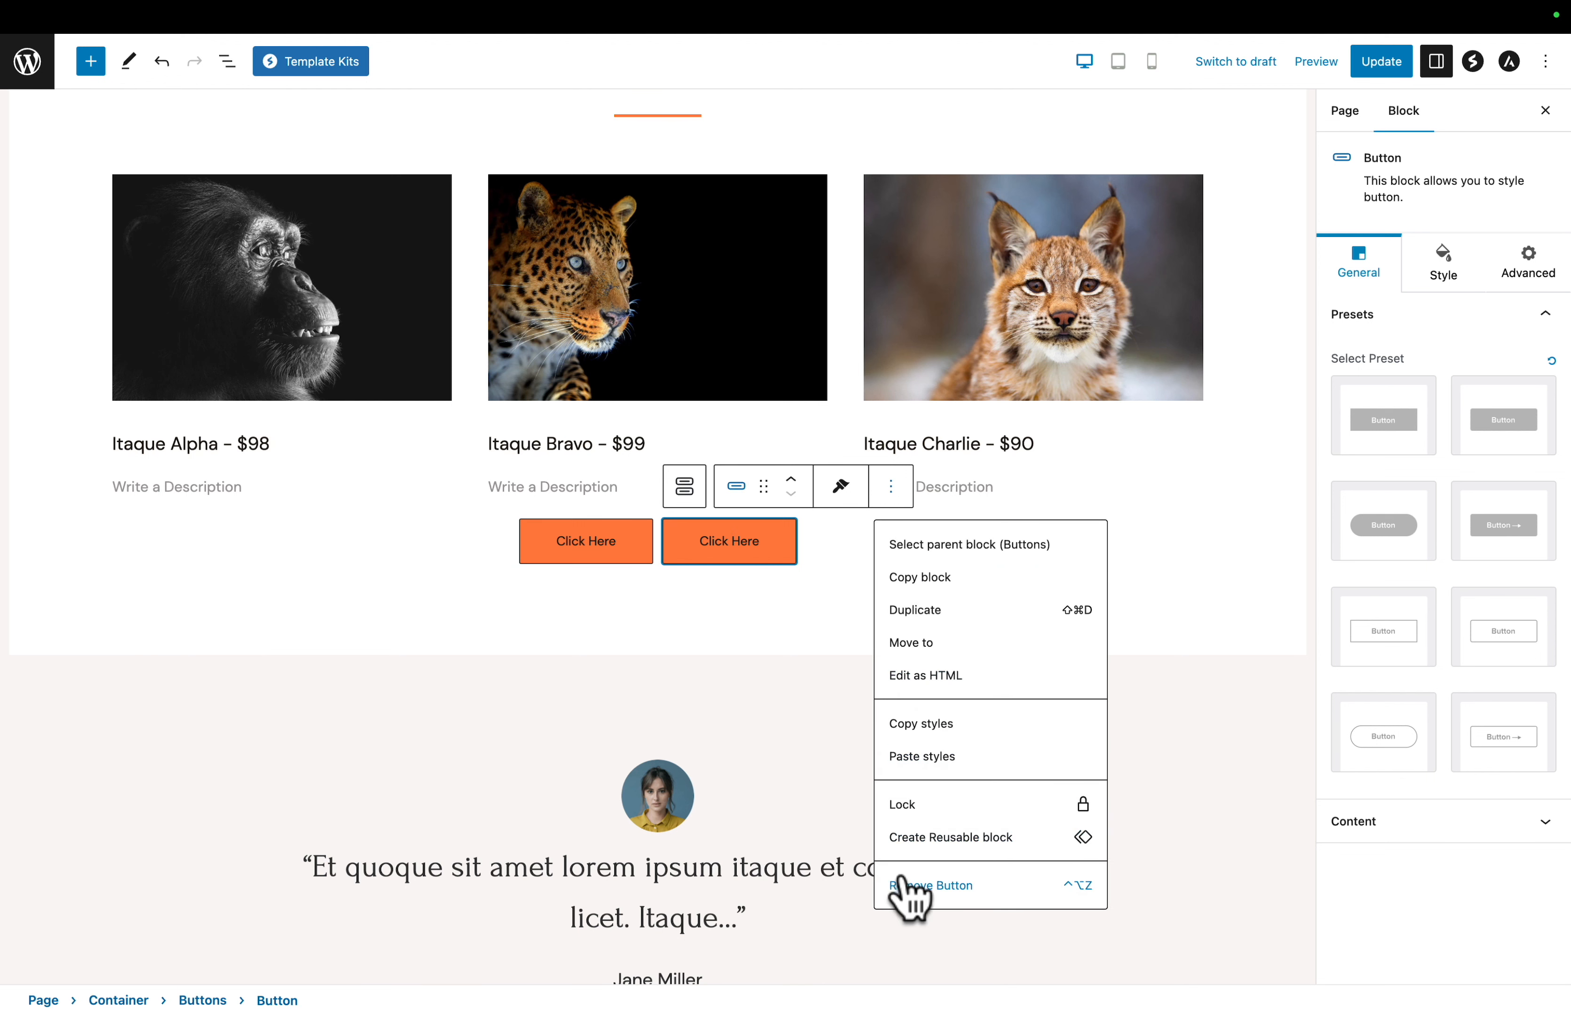
pyautogui.click(908, 898)
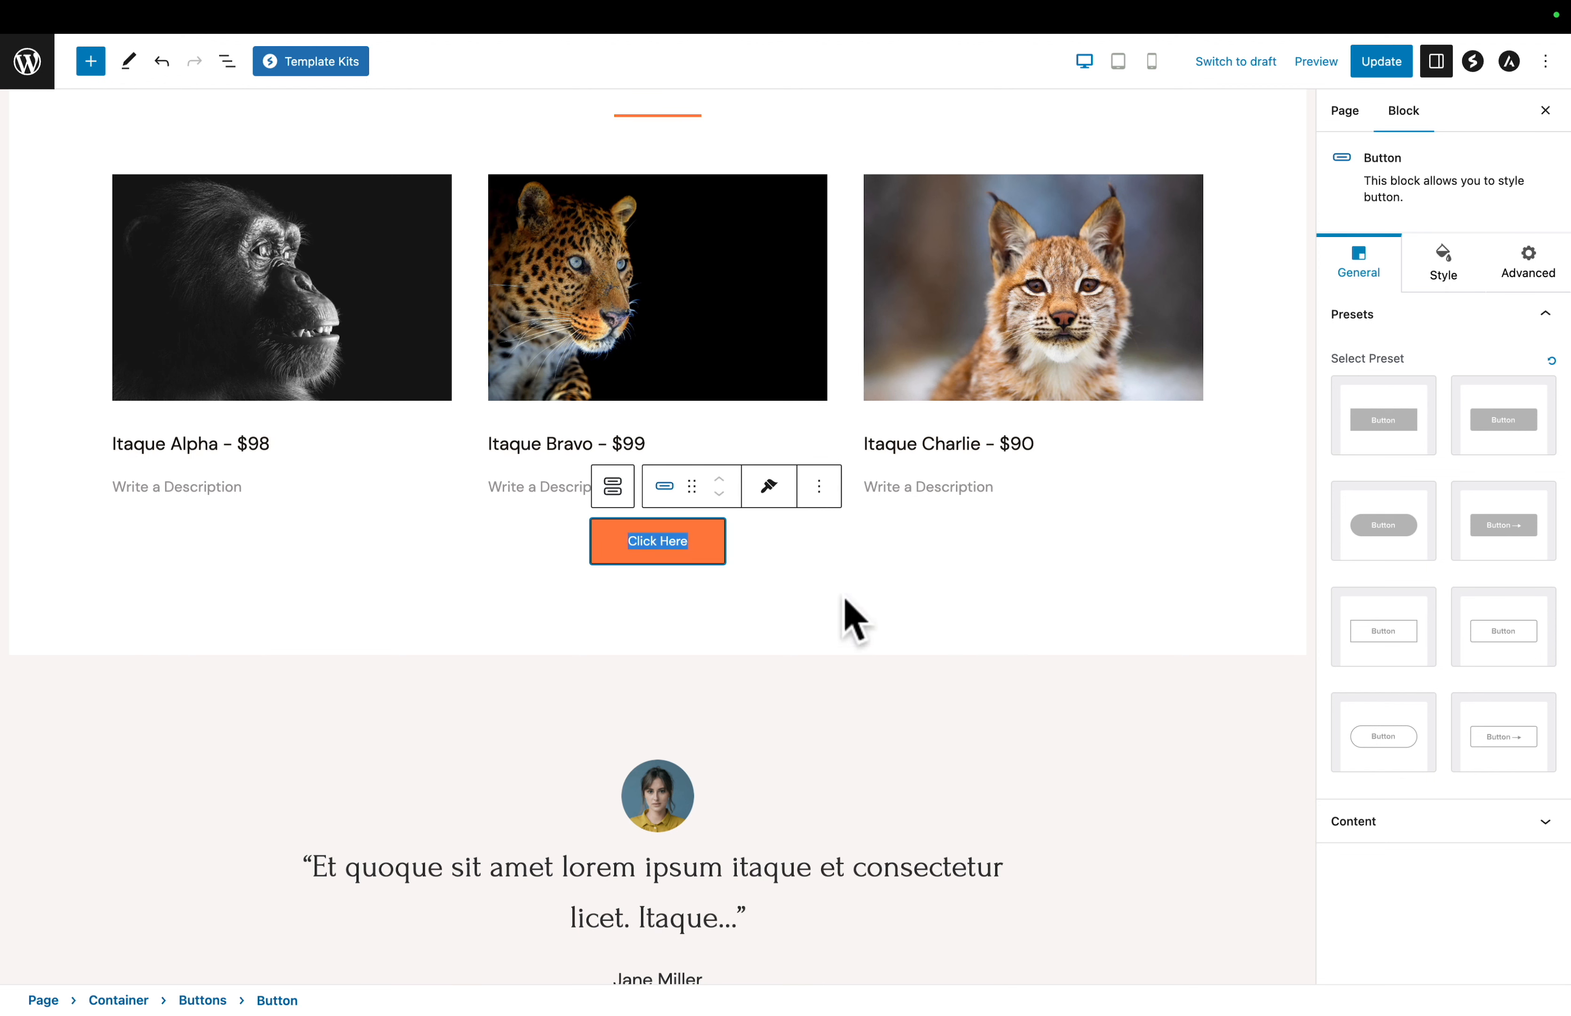
pyautogui.write('eStore')
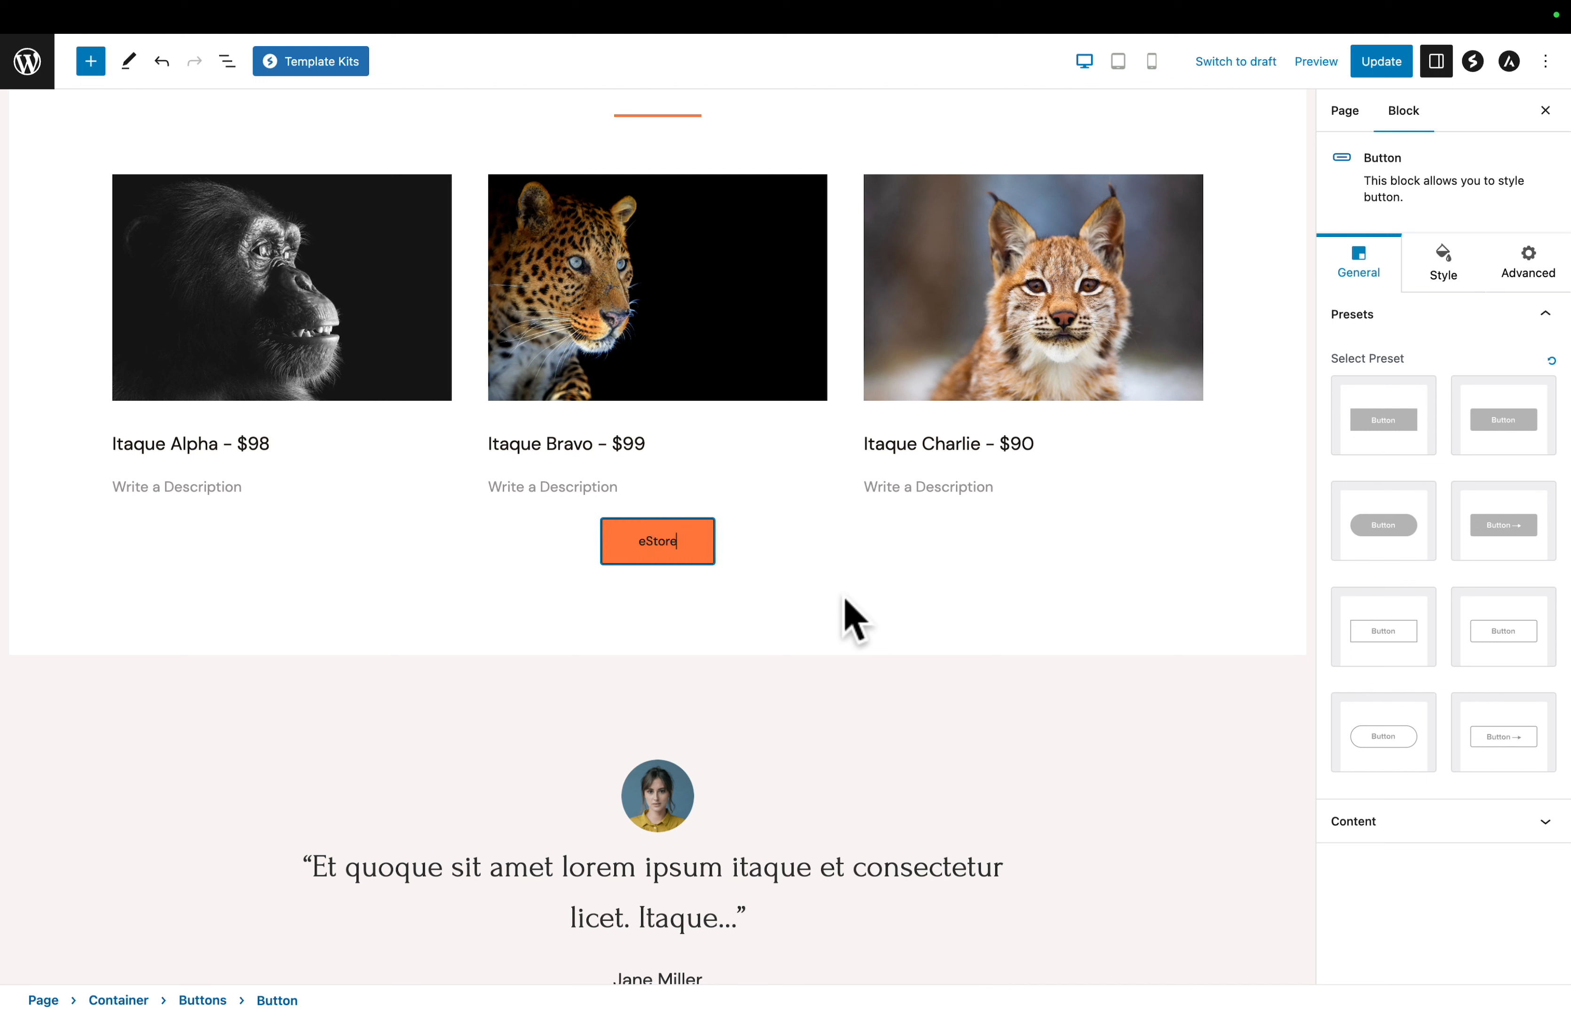
pyautogui.click(1419, 535)
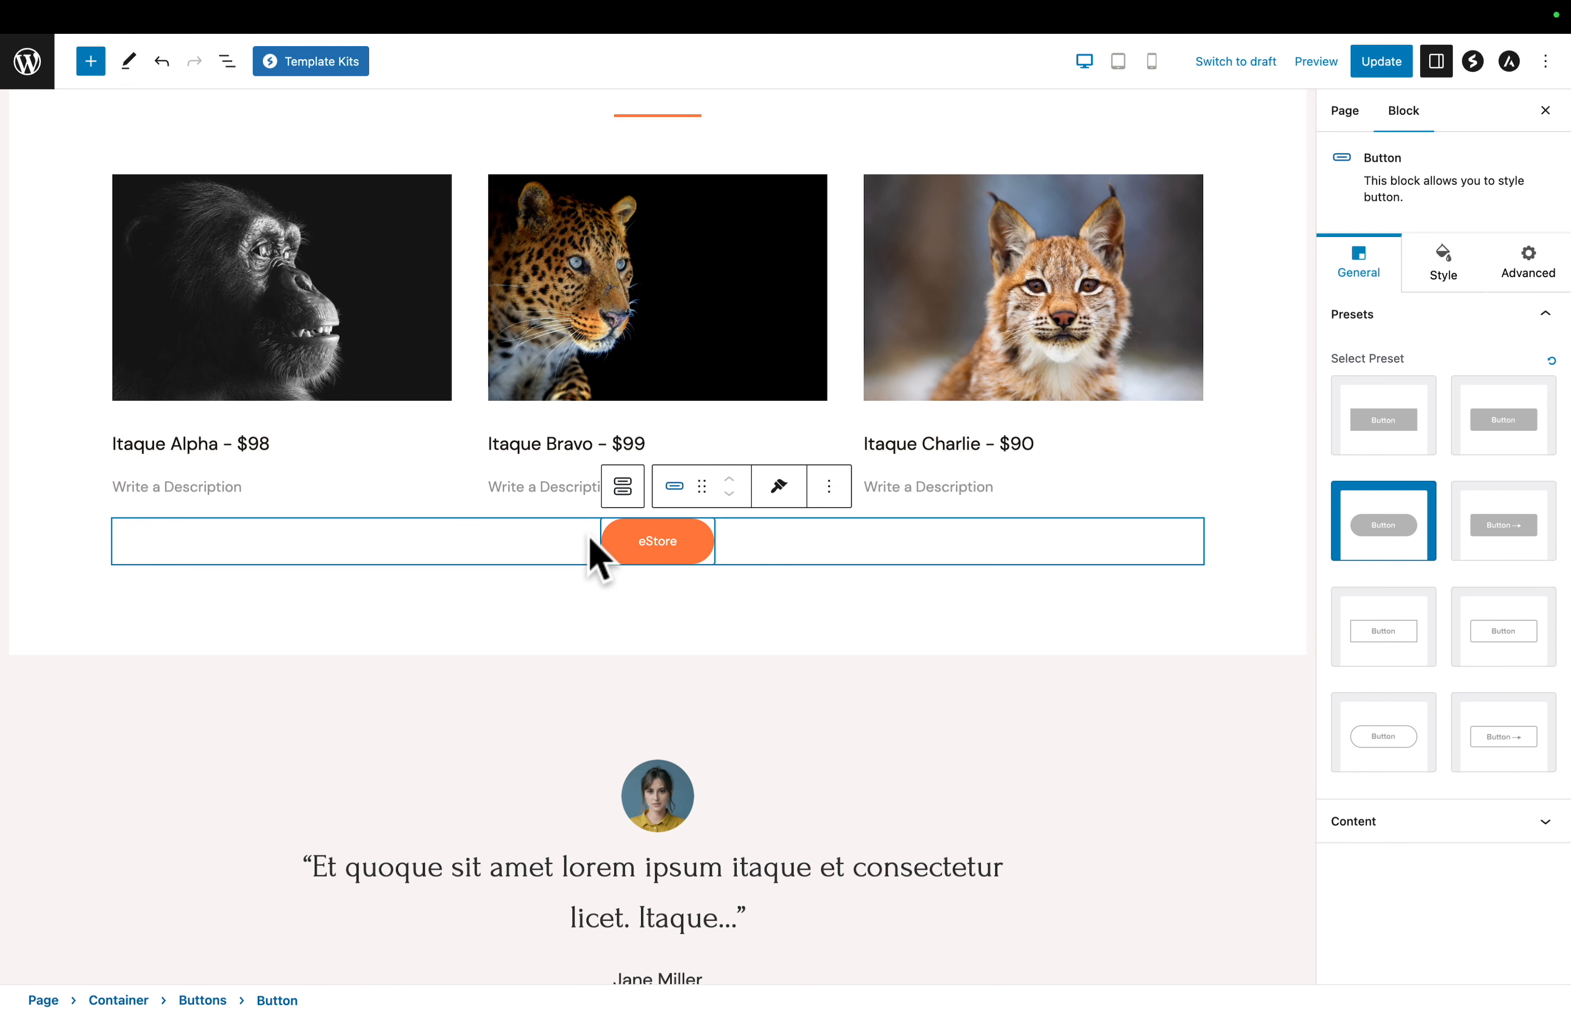
# - Add a top margin above the eStore button to separate it from the product images
pyautogui.click(1442, 272)
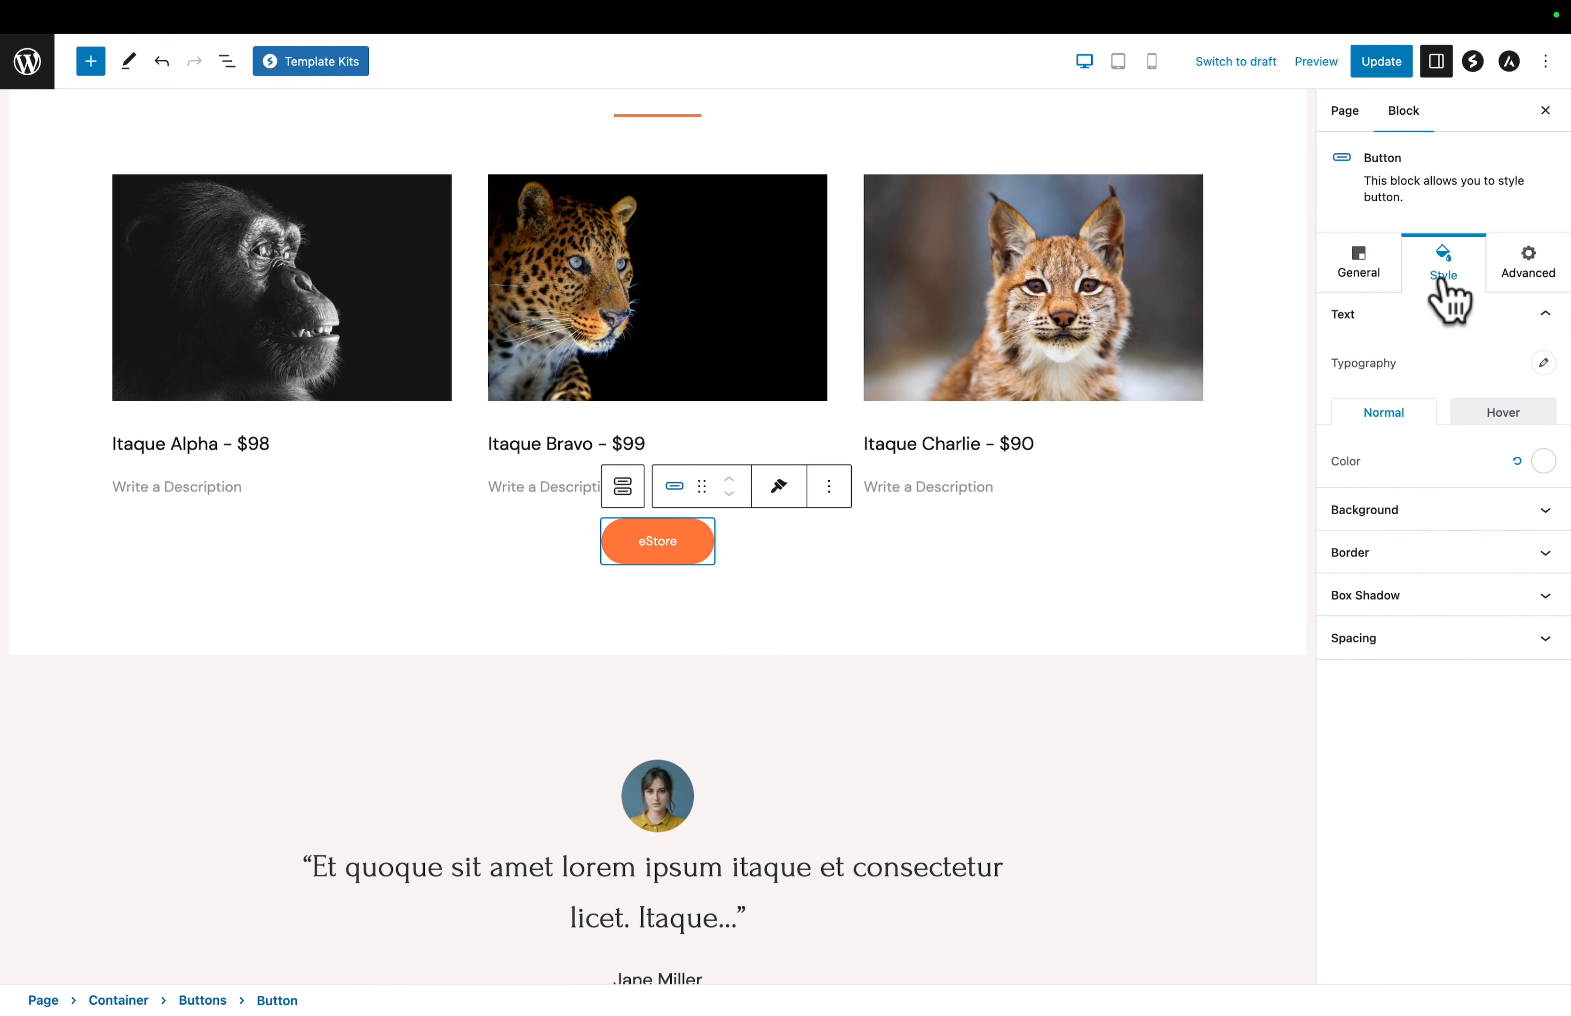
pyautogui.click(1384, 641)
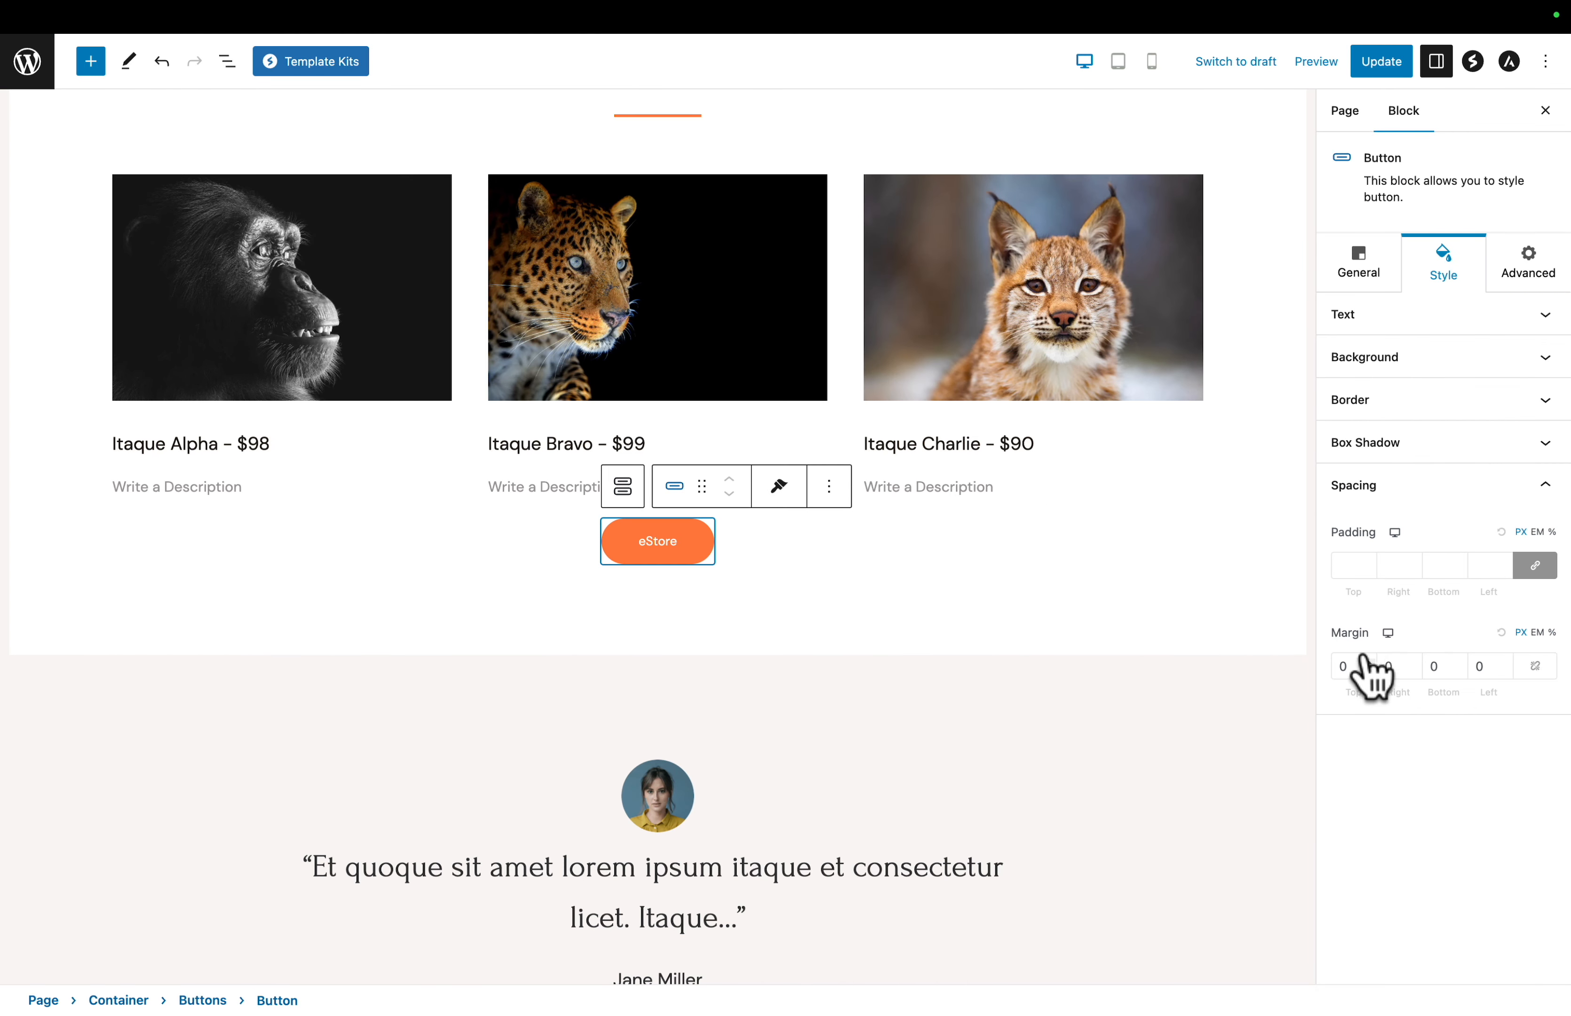
pyautogui.write('4')
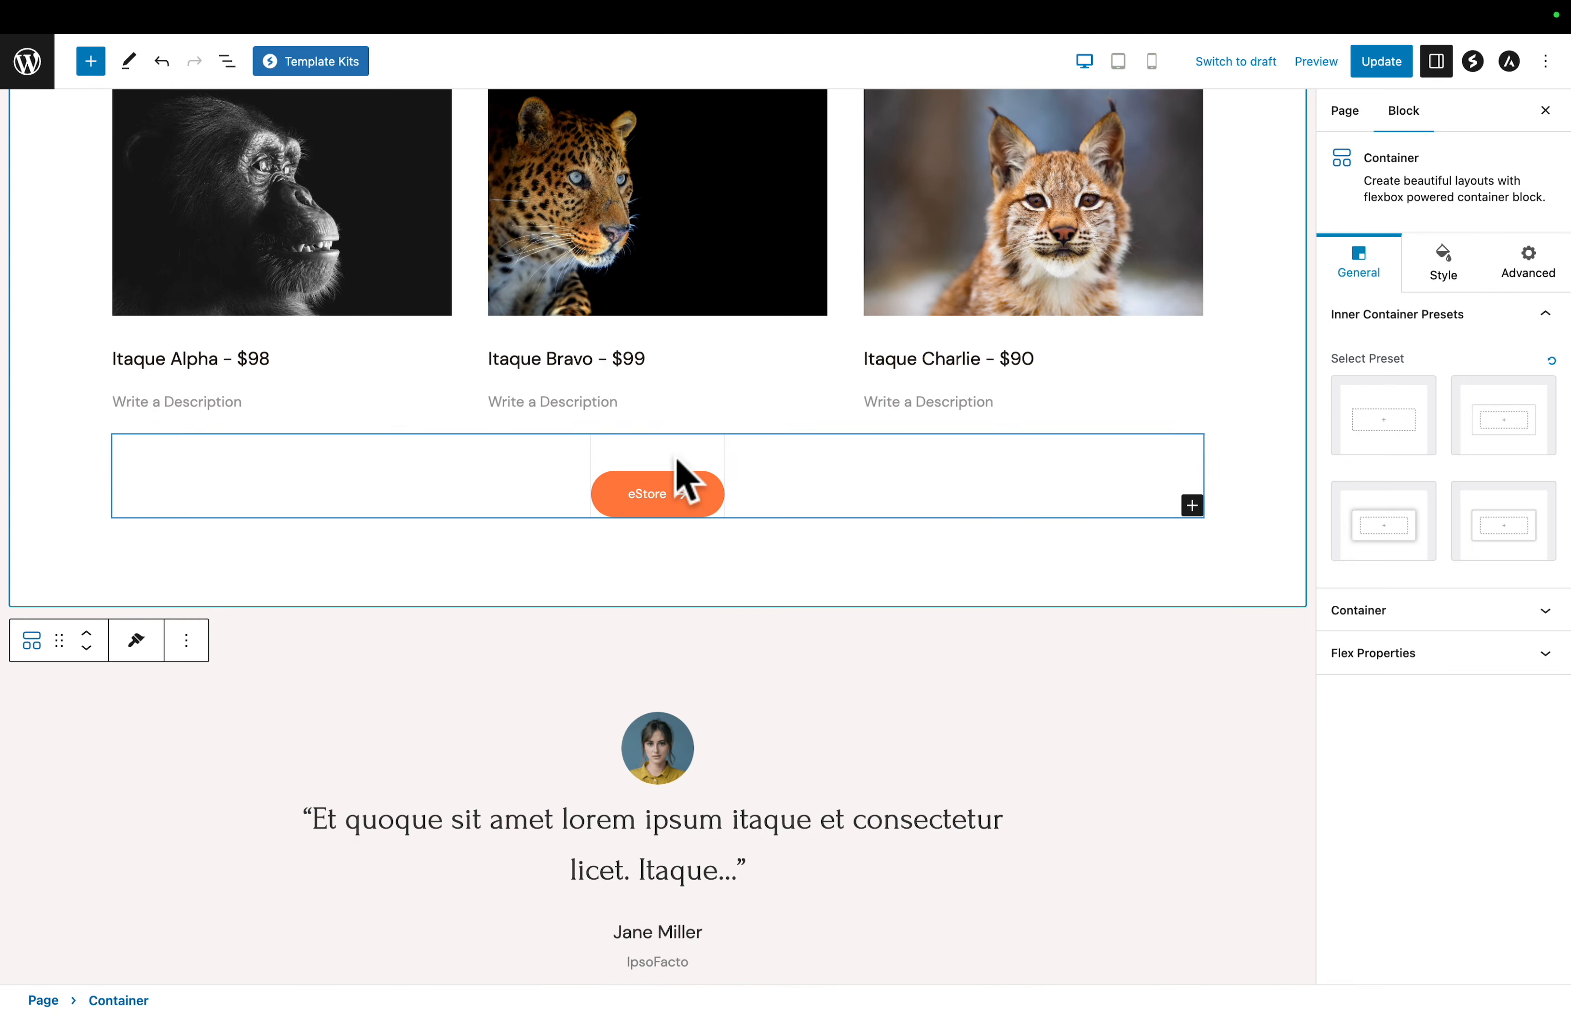
# - Link the eStore button to the eStore page's copied clean link and update the Home page
pyautogui.click(653, 496)
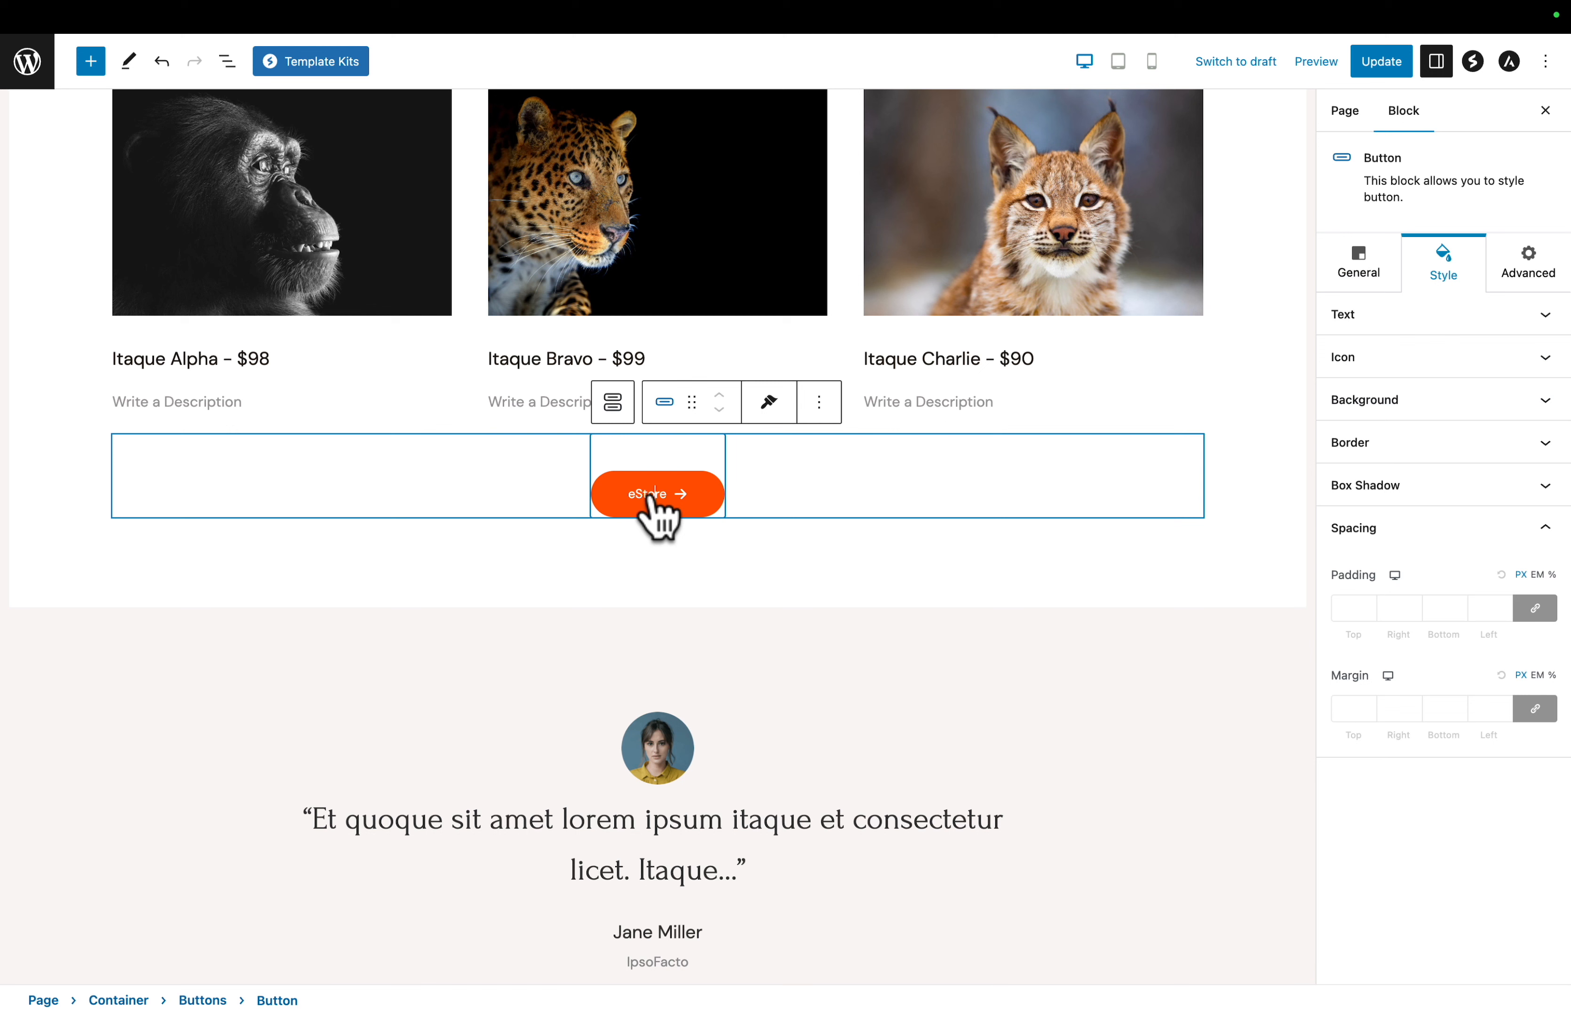
pyautogui.click(1352, 274)
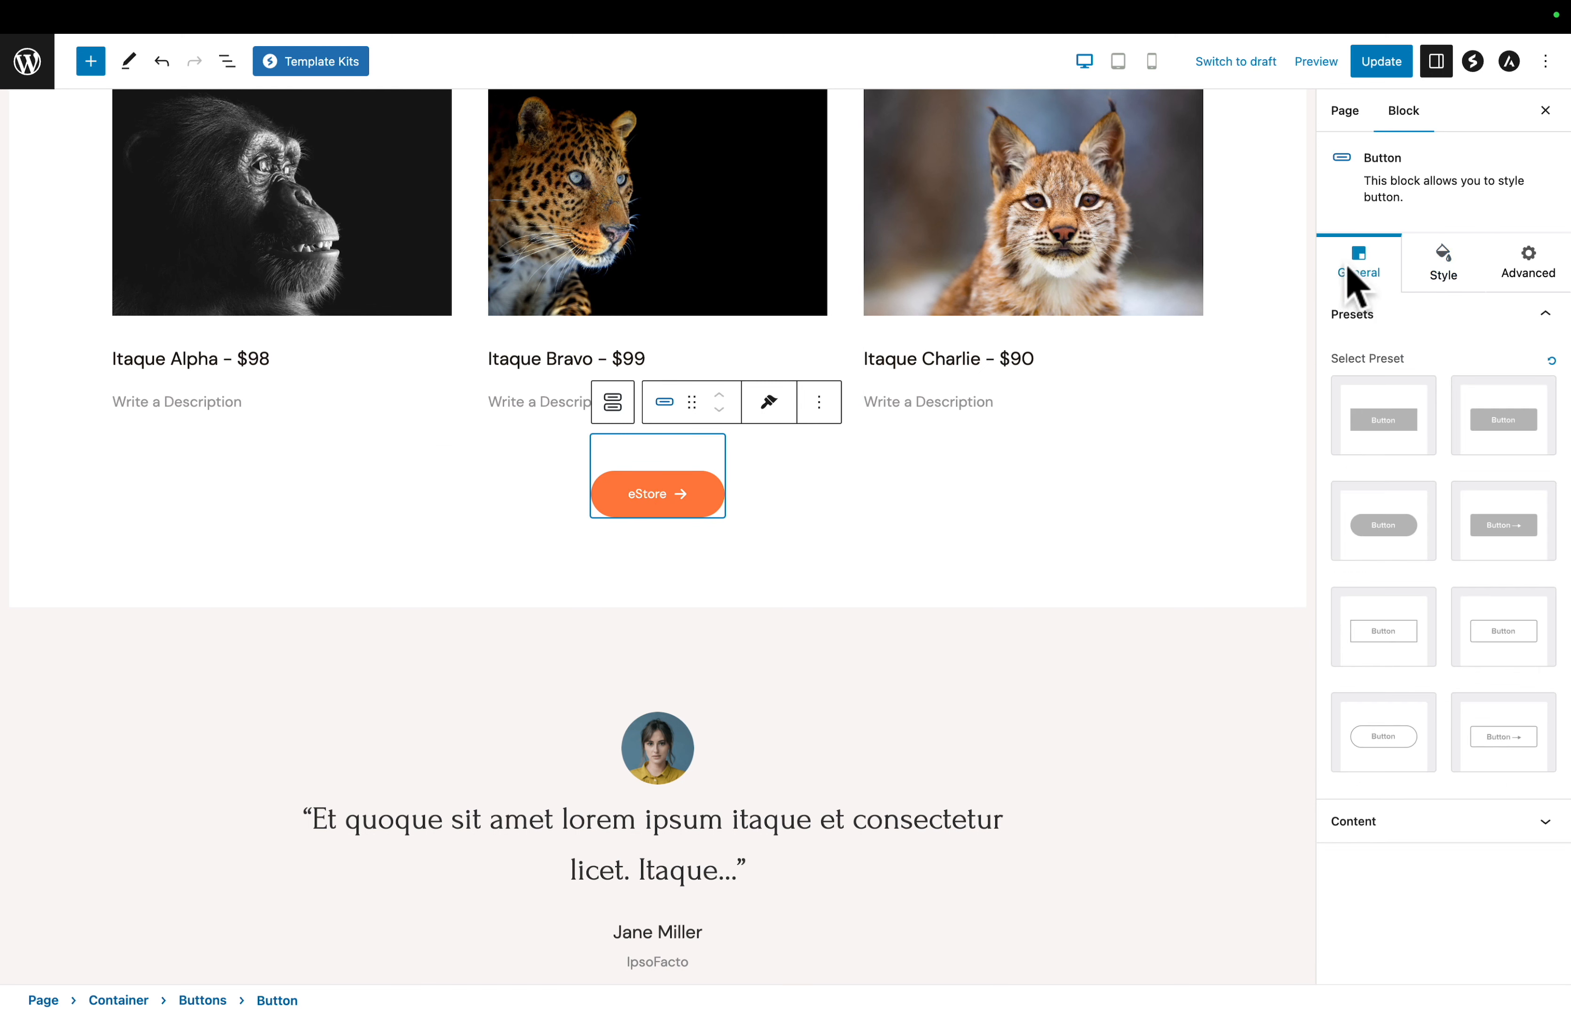
pyautogui.click(1360, 824)
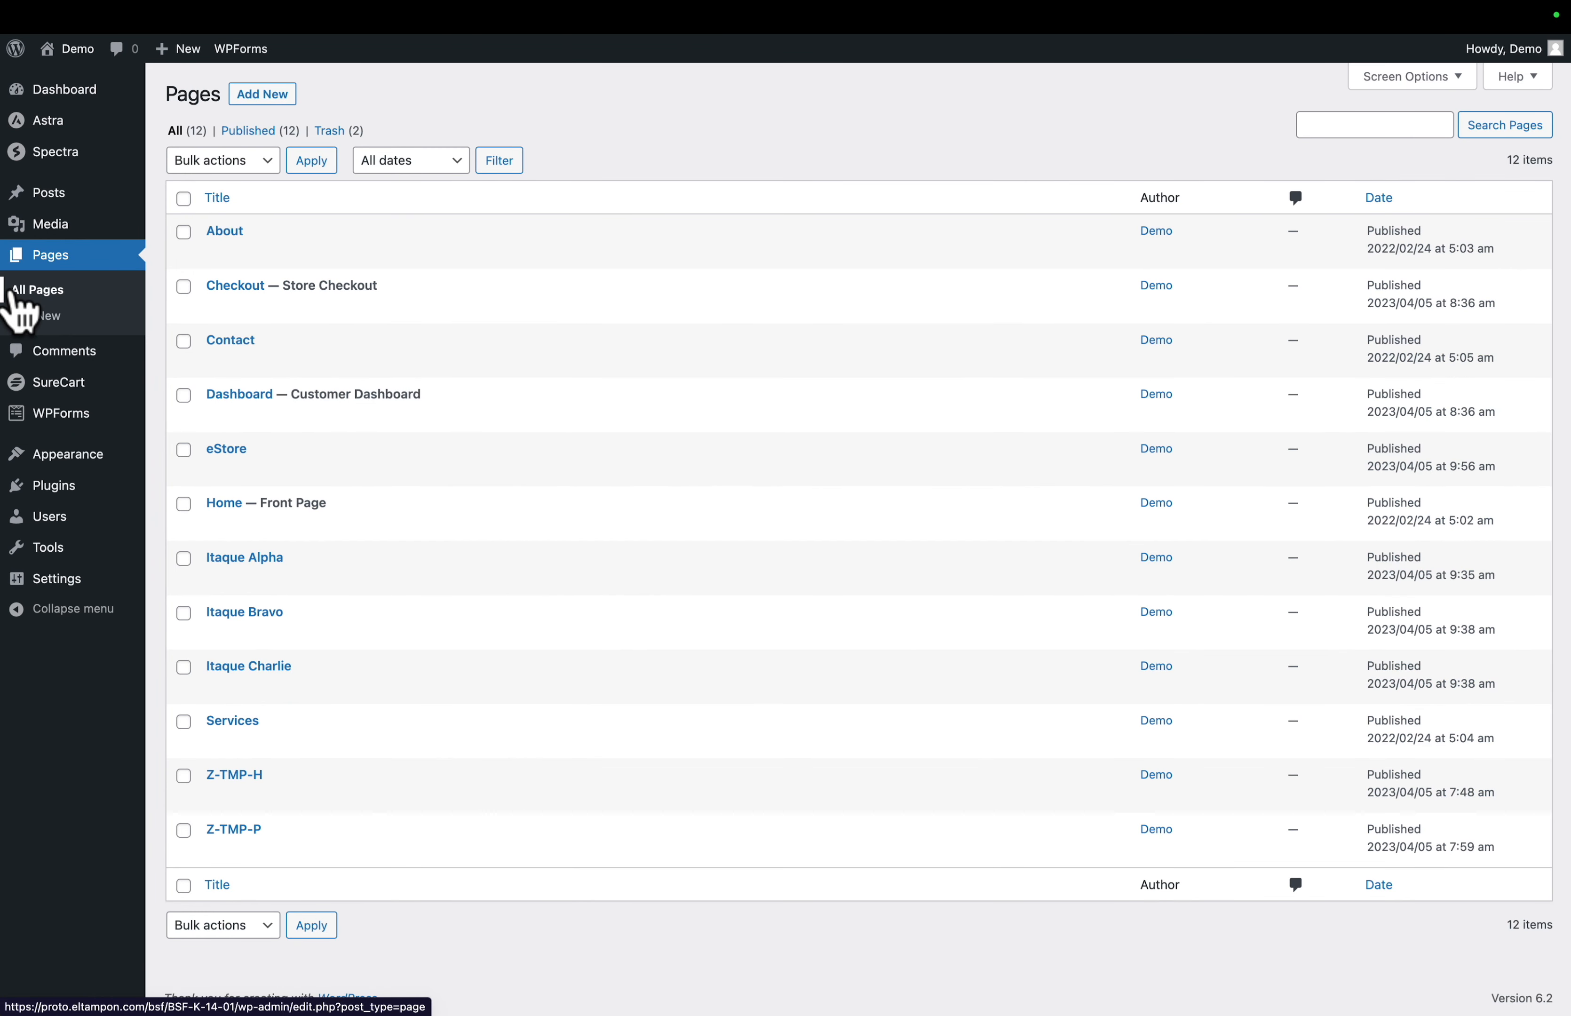
pyautogui.moveTo(234, 470)
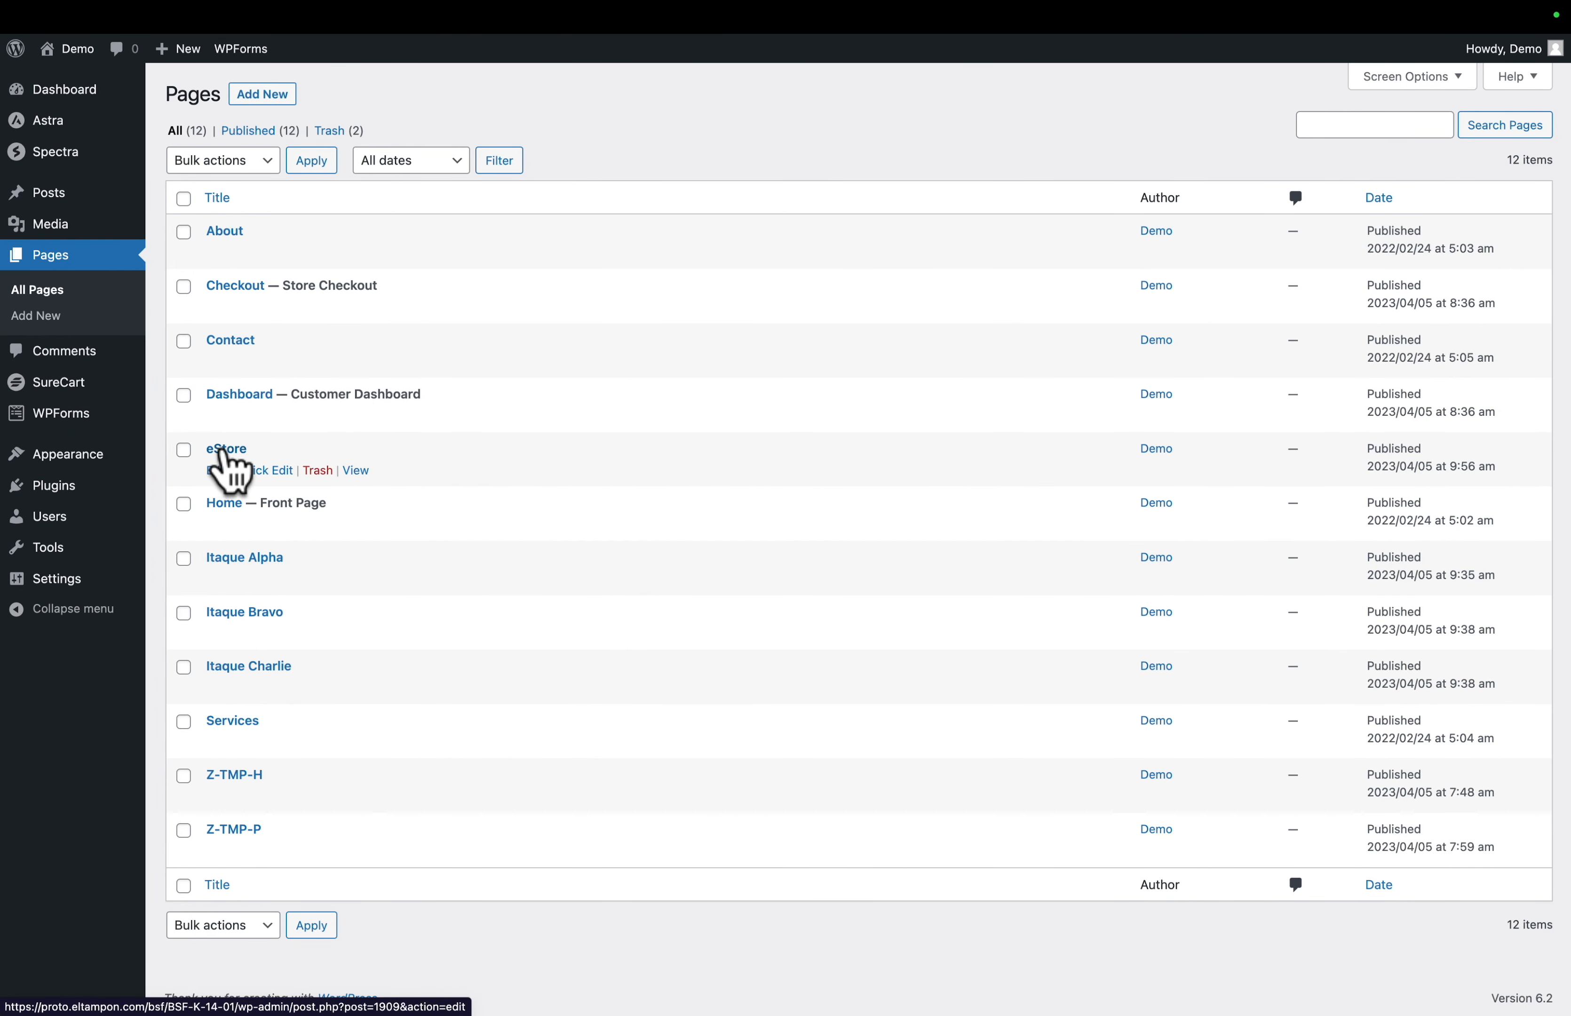
pyautogui.rightClick(367, 477)
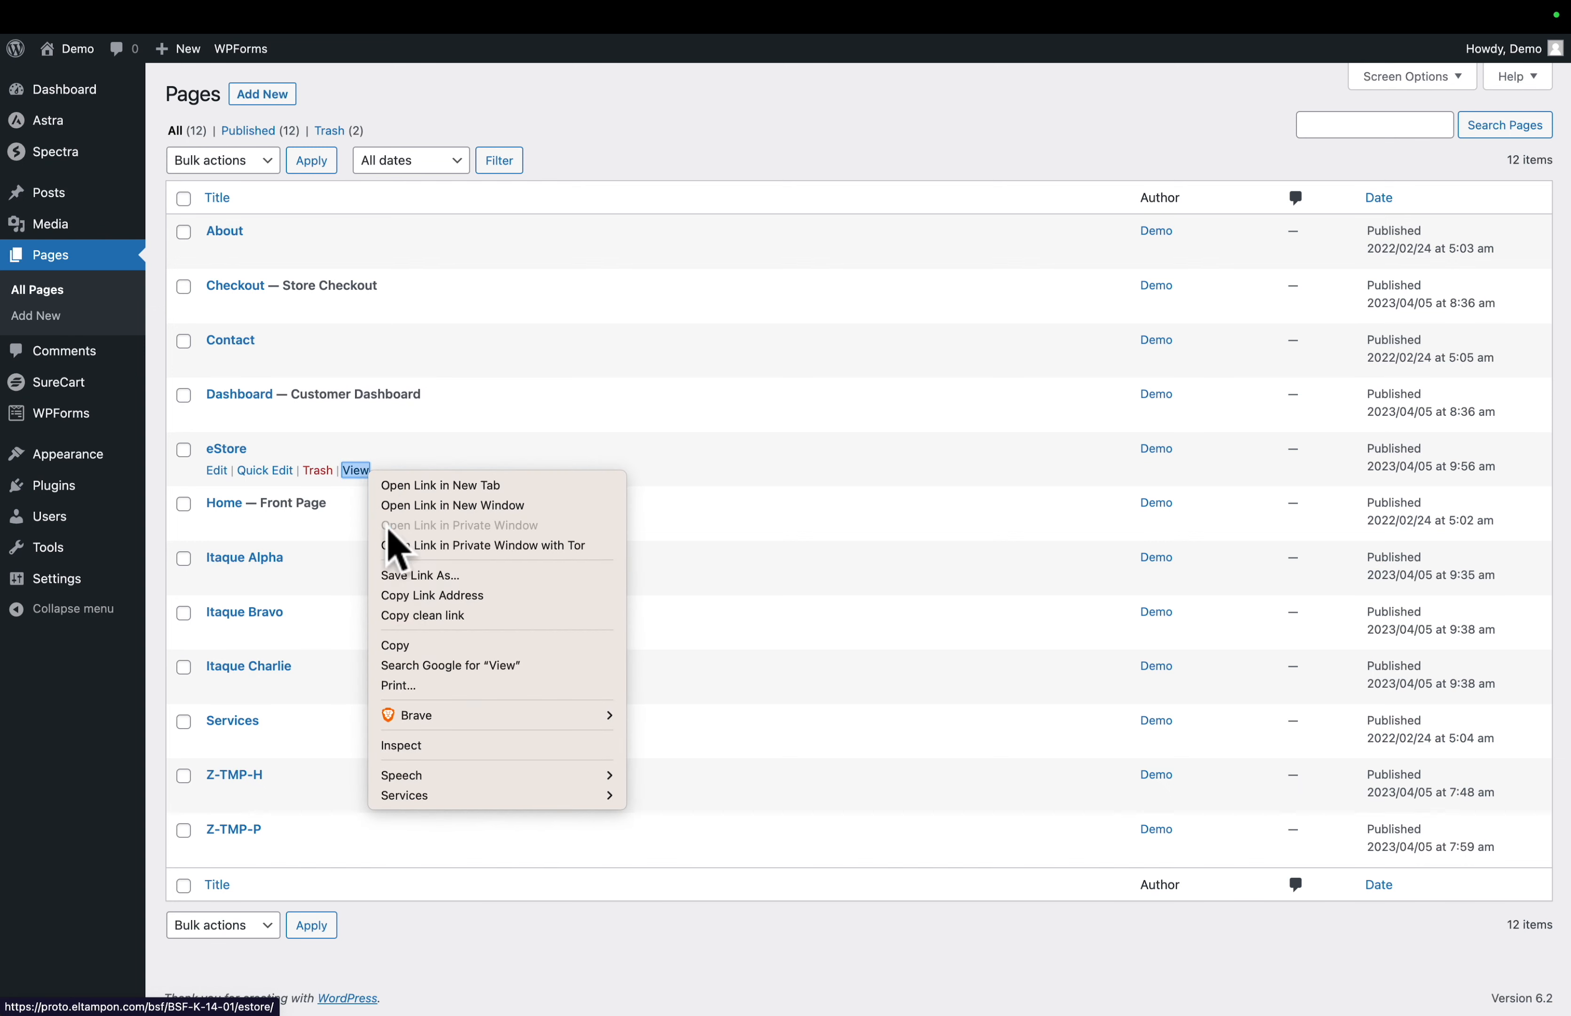
pyautogui.click(406, 618)
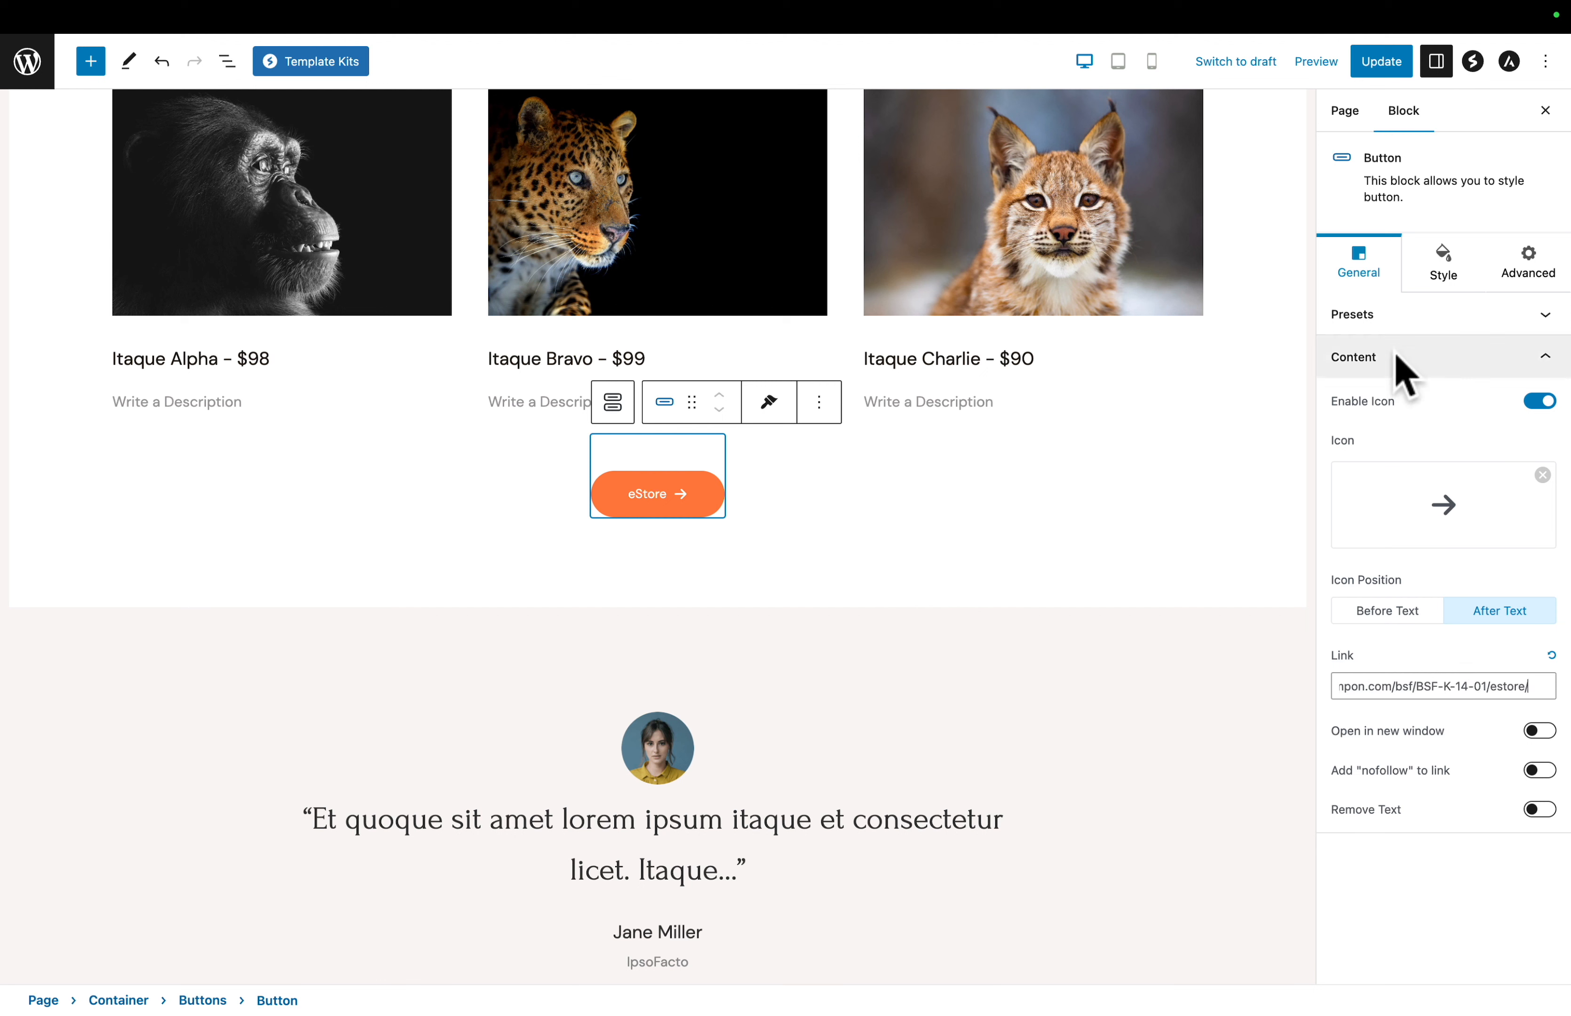
pyautogui.click(1390, 64)
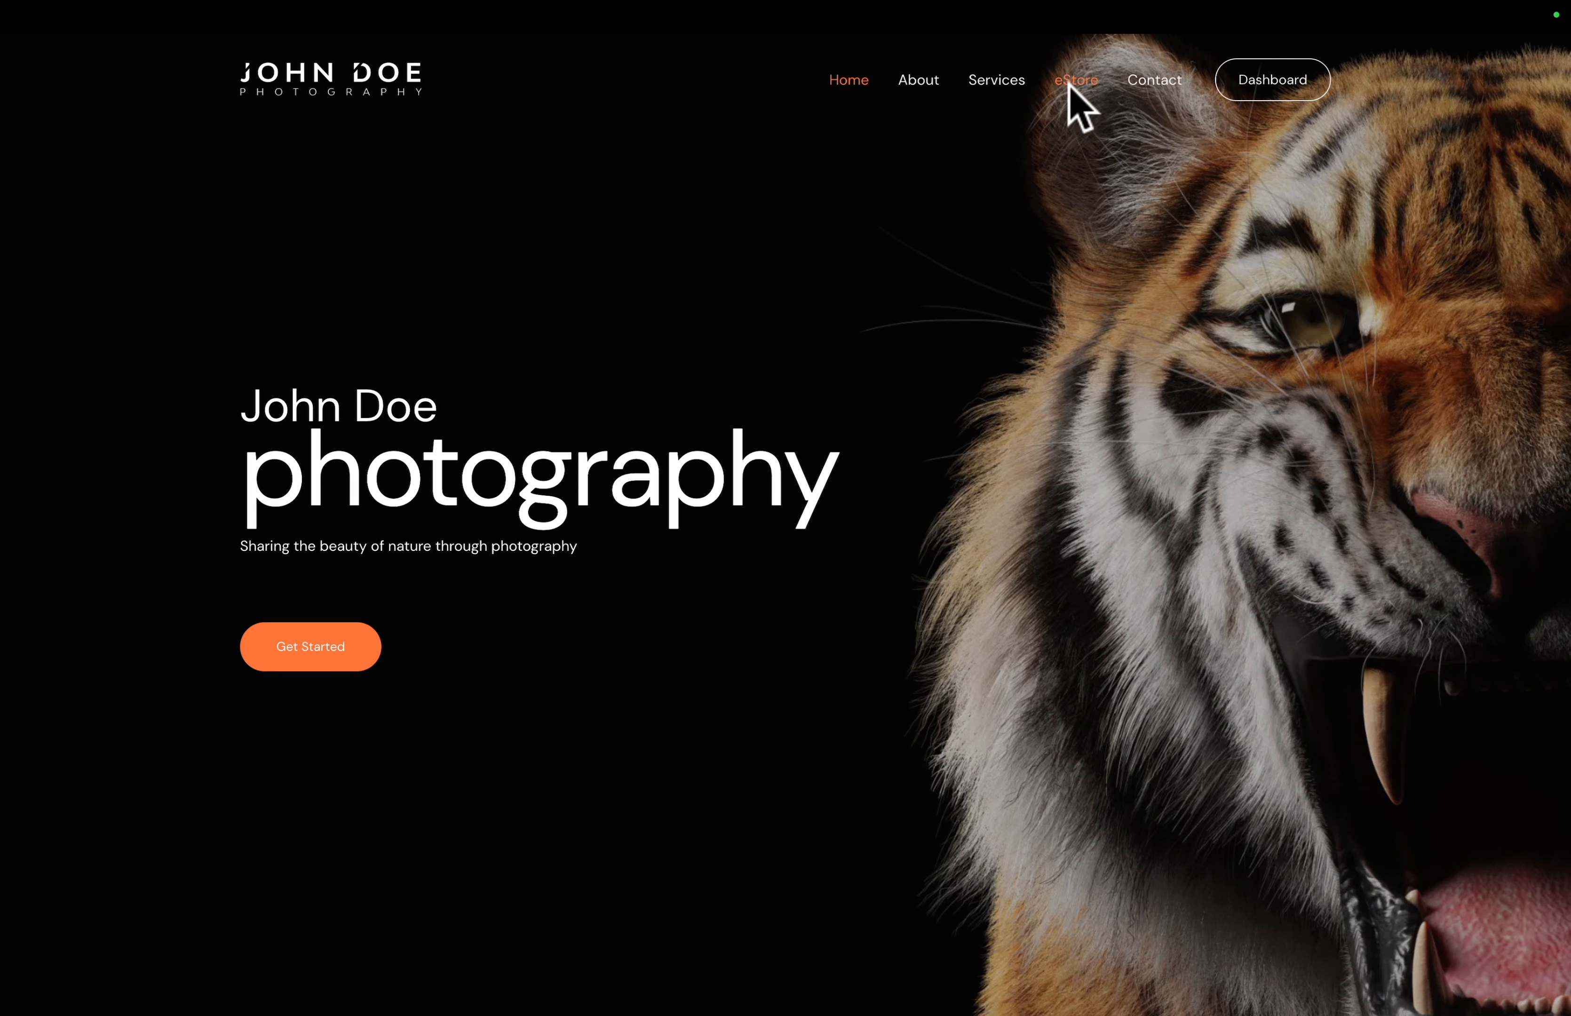
# - Check Itaque Bravo's Buy Now checkout from the live eStore page and return to the store
pyautogui.click(1070, 85)
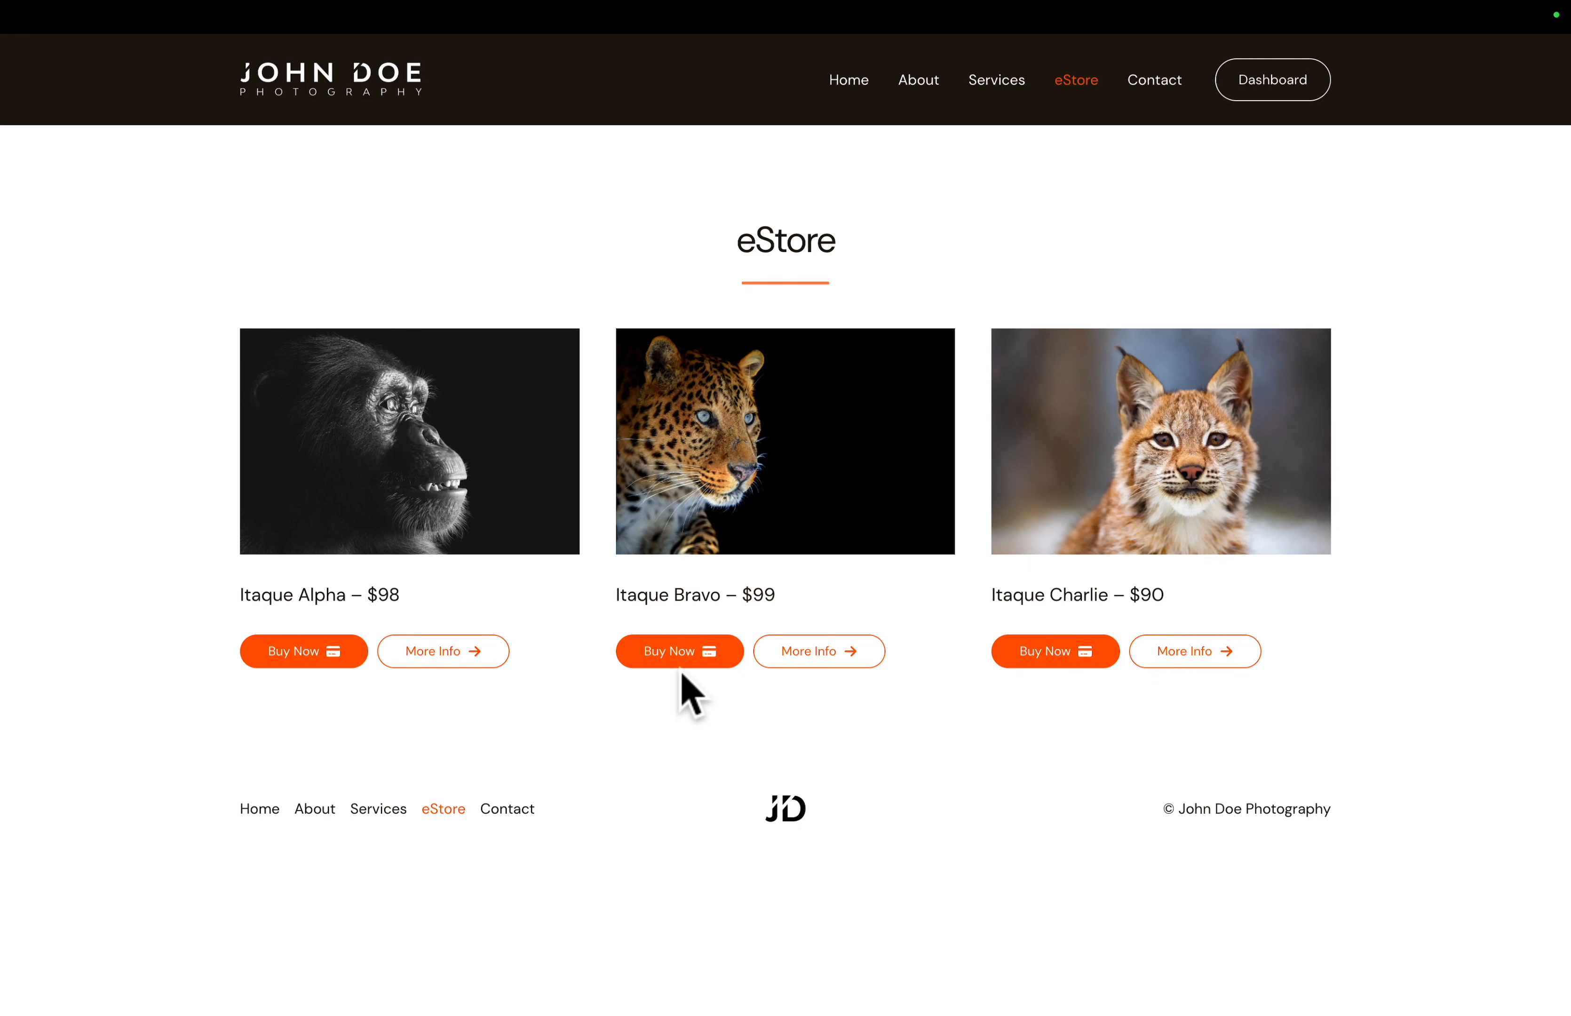
pyautogui.click(675, 653)
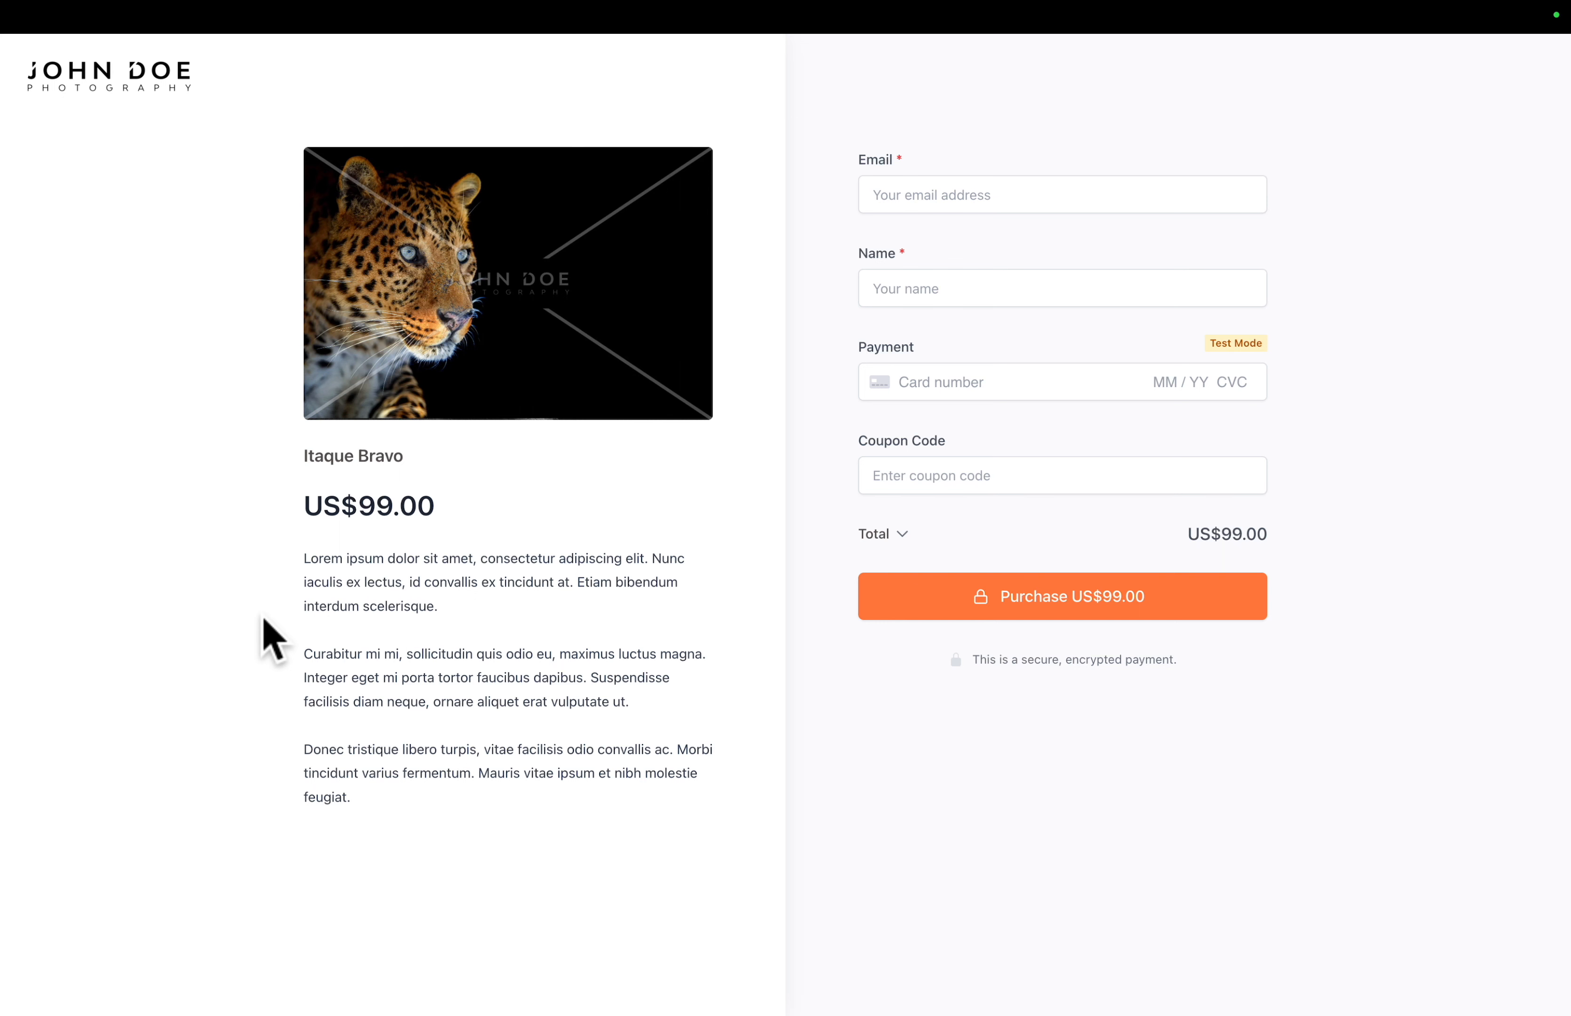
pyautogui.hscroll(-5, 263, 619)
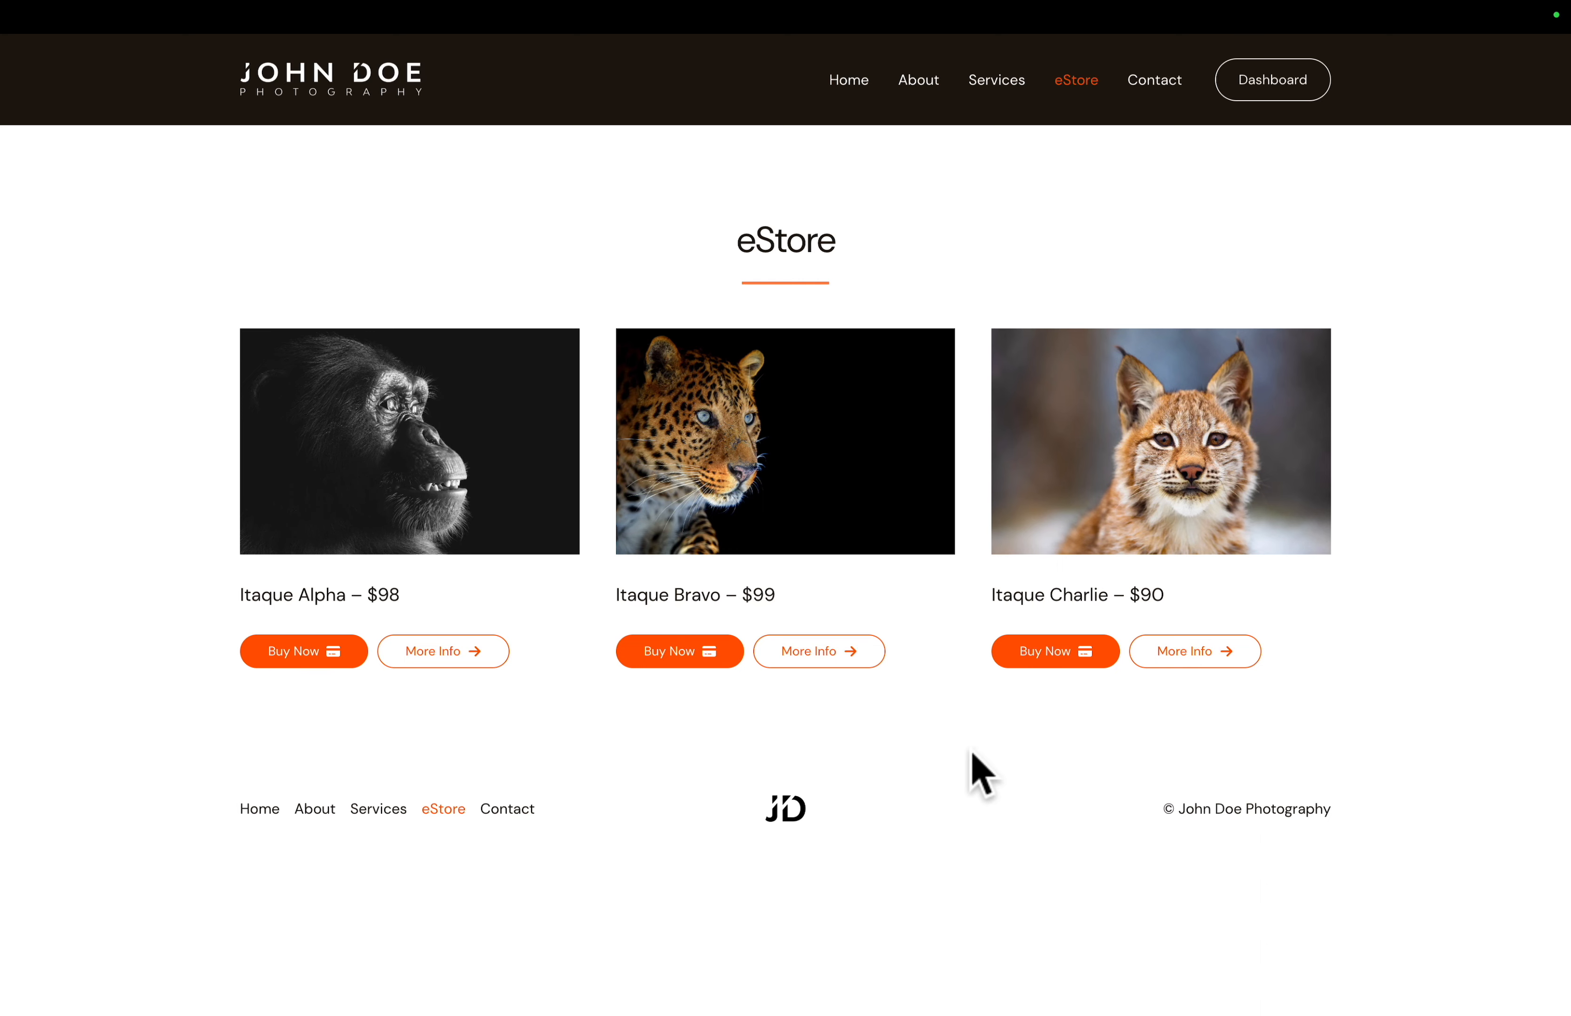
# - Try the Buy option on Itaque Bravo's product page, go back, and review the item in the cart
pyautogui.click(826, 661)
pyautogui.scroll(5, 846, 674)
pyautogui.scroll(-5, 846, 674)
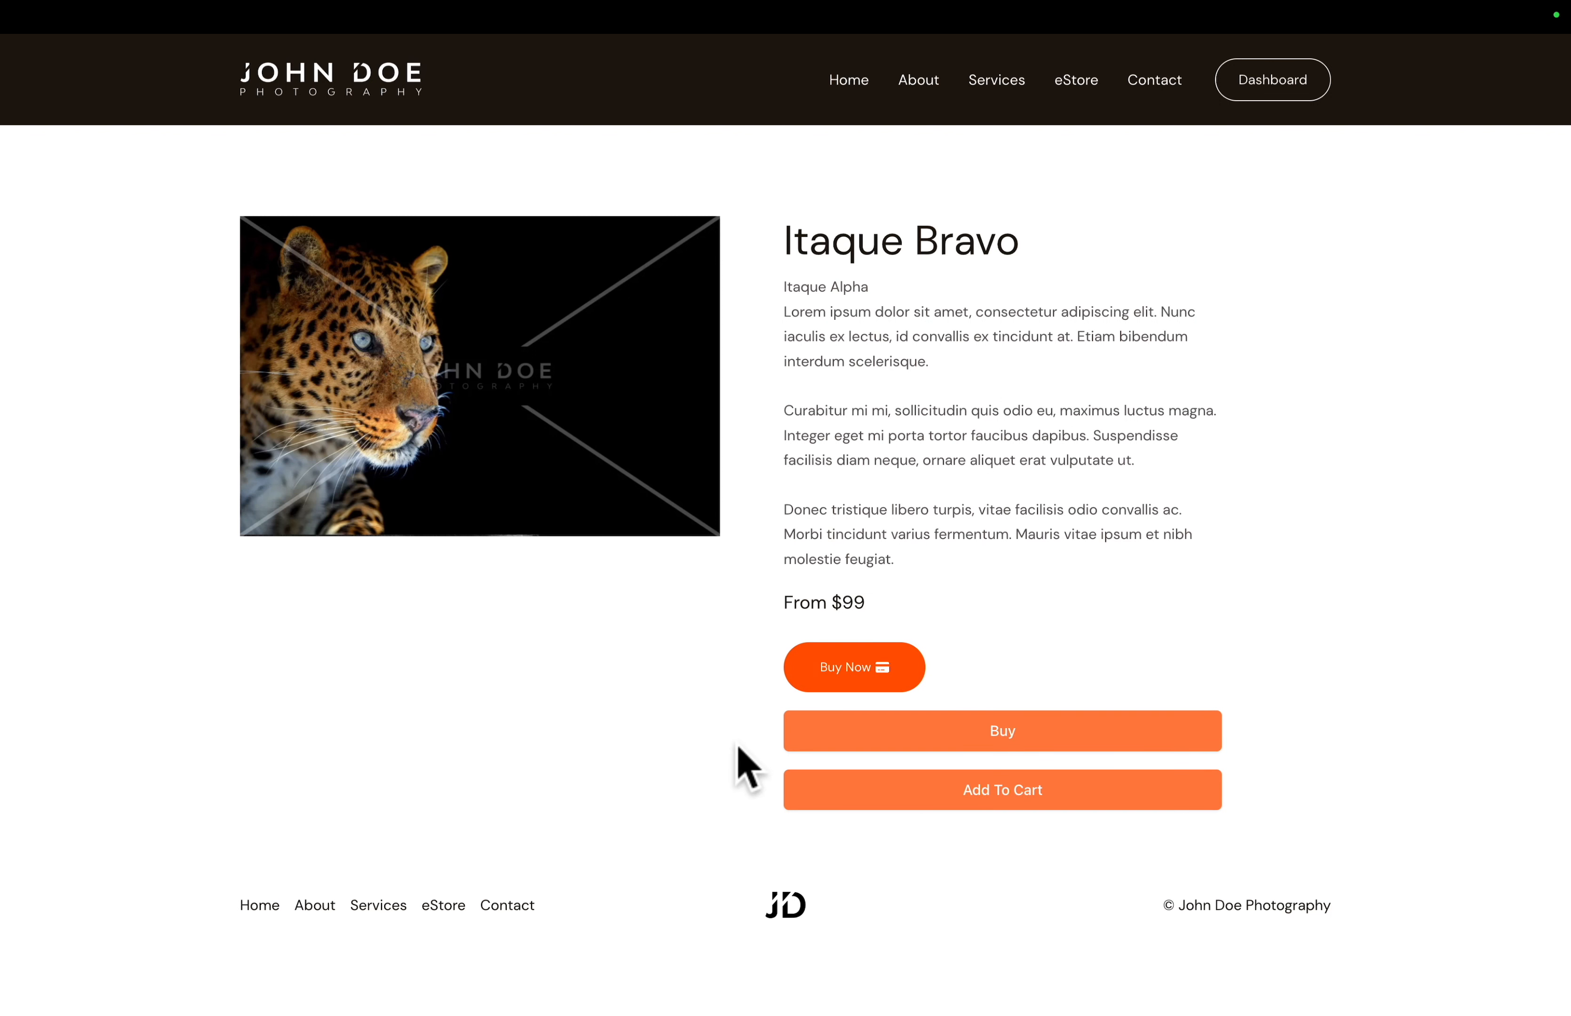
pyautogui.click(968, 742)
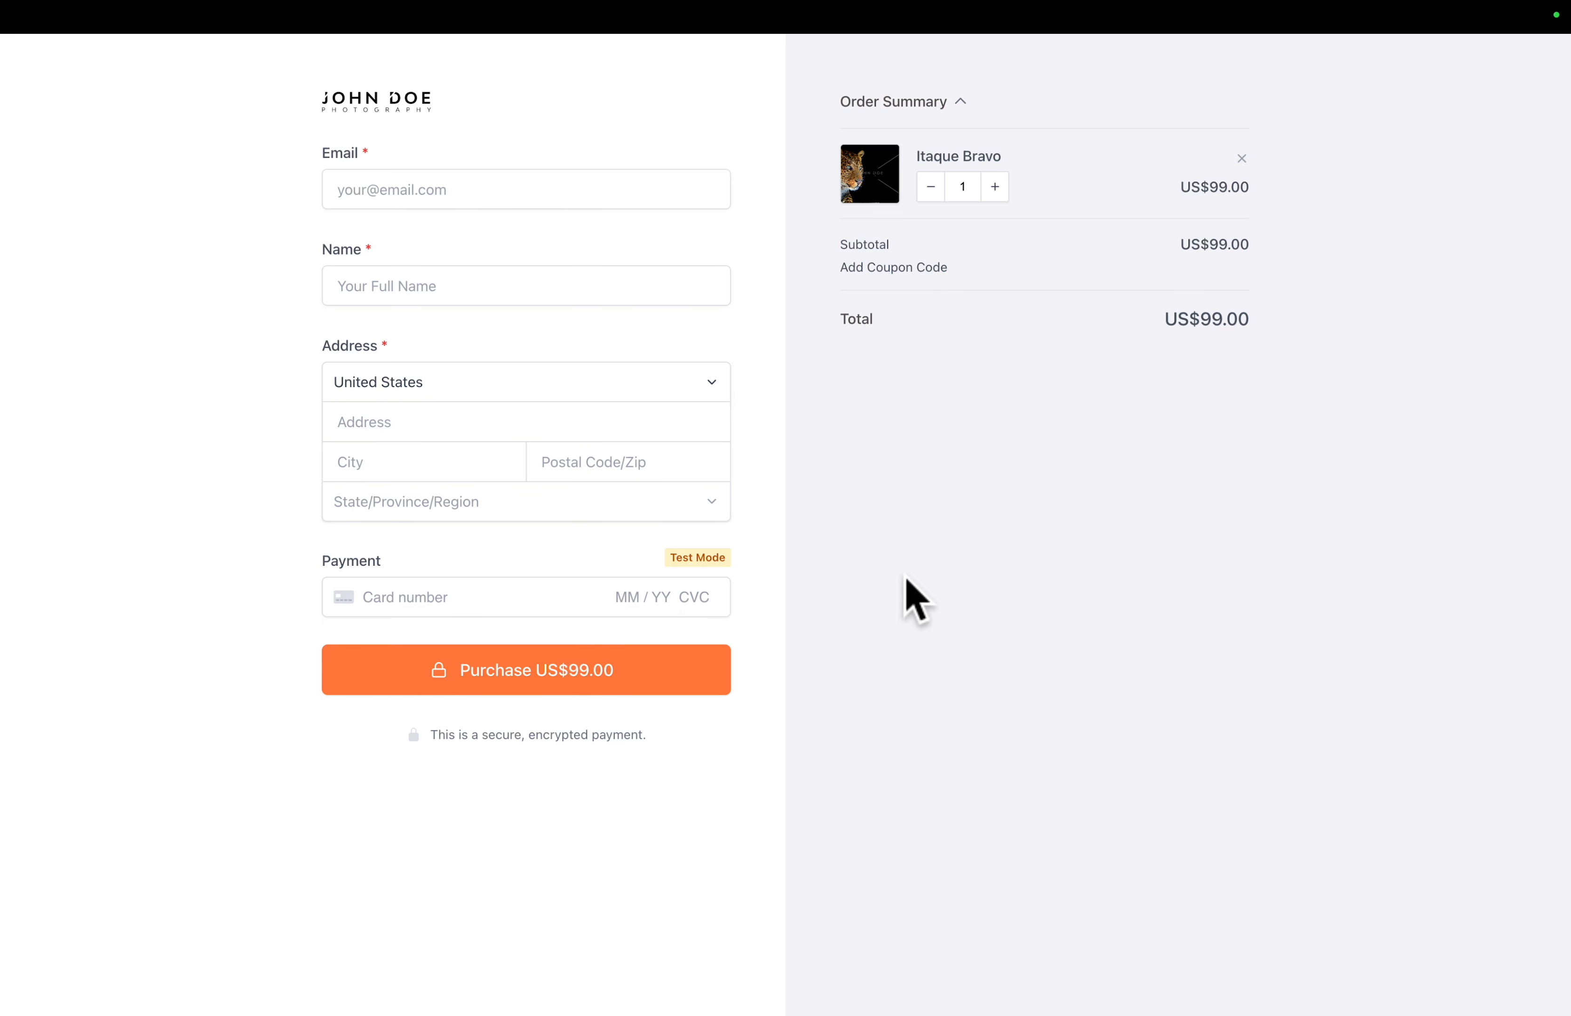
pyautogui.press('super+Left')
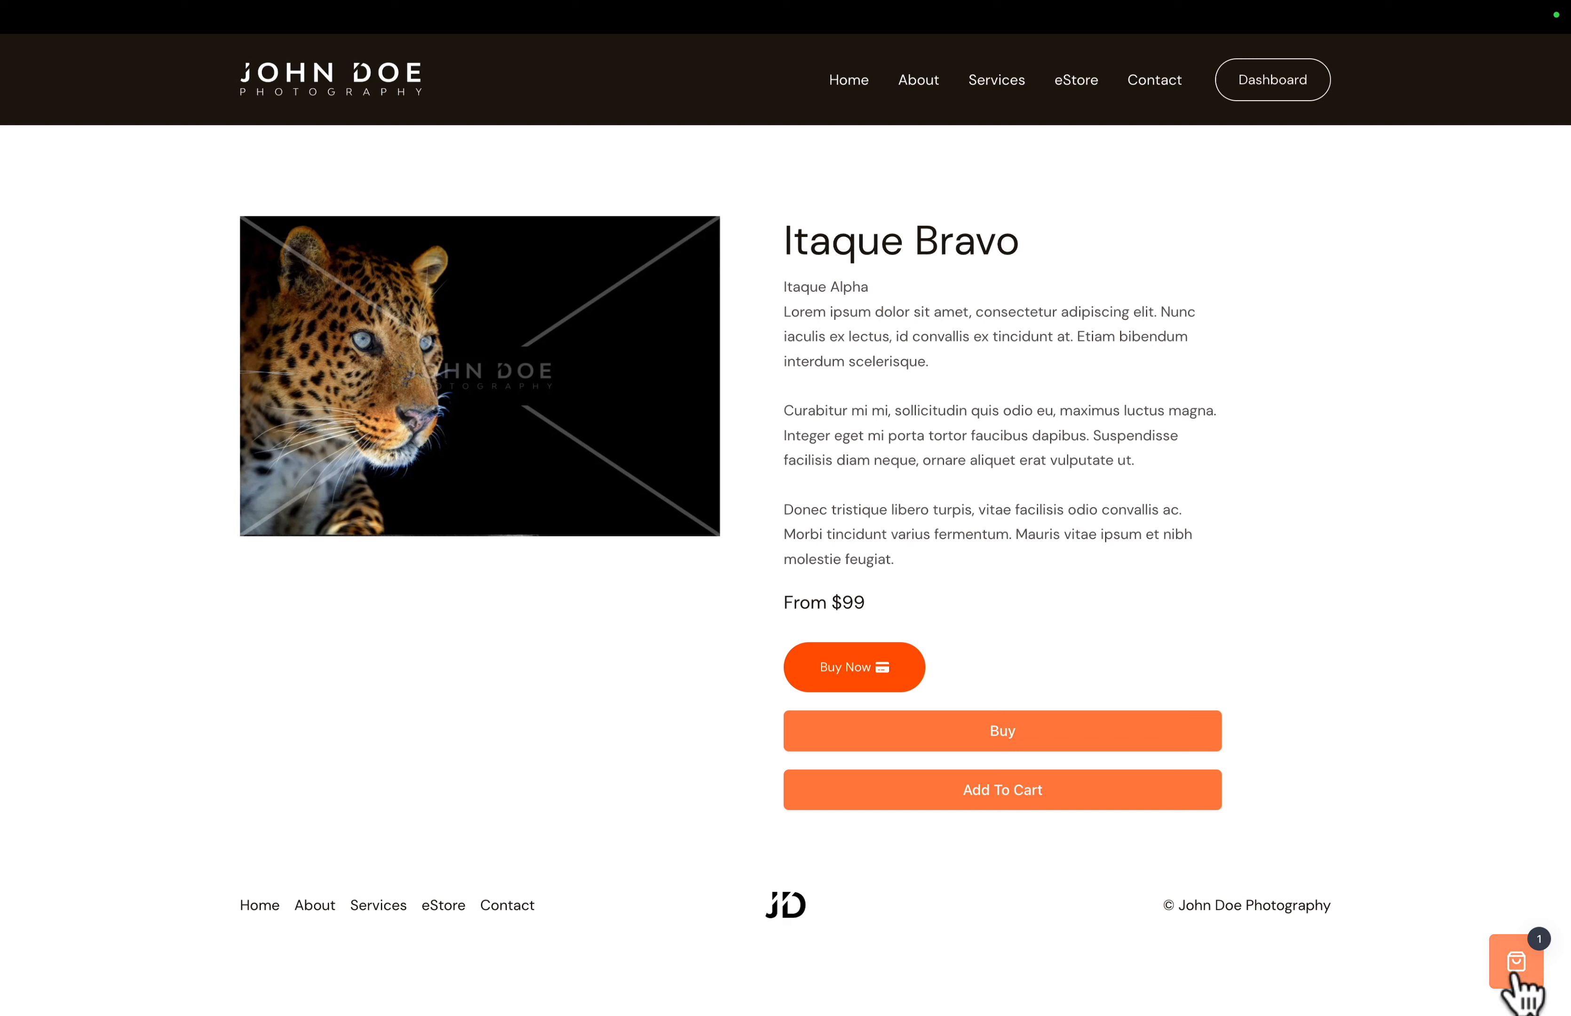
pyautogui.click(1514, 970)
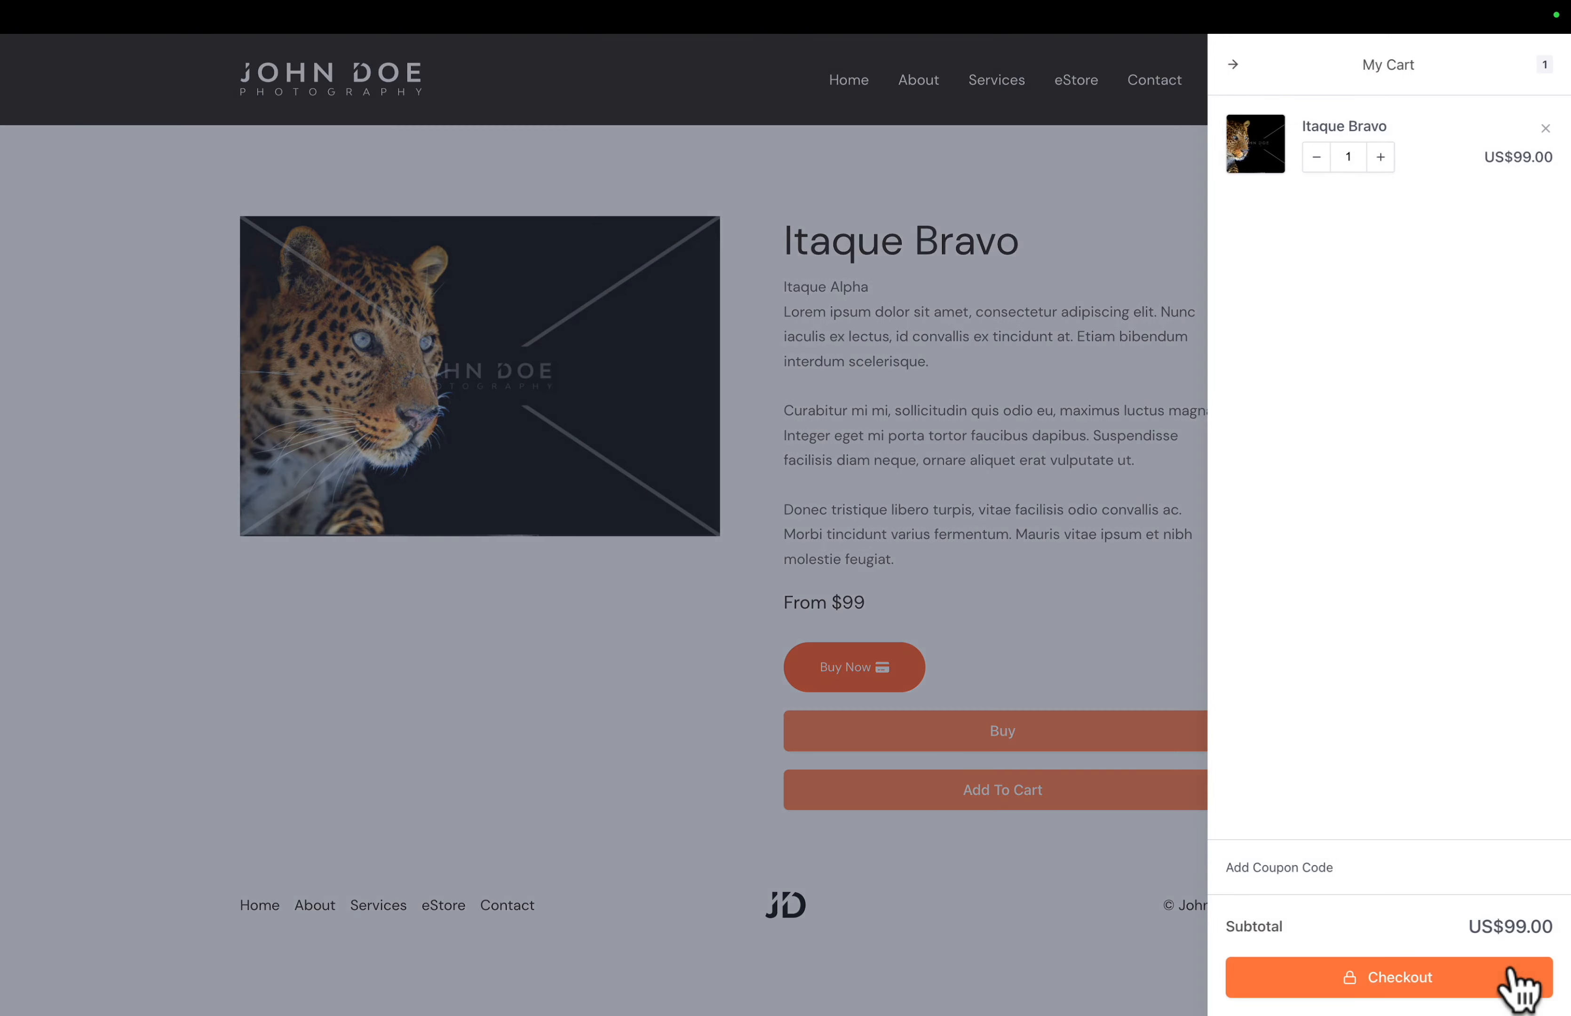
pyautogui.click(1162, 206)
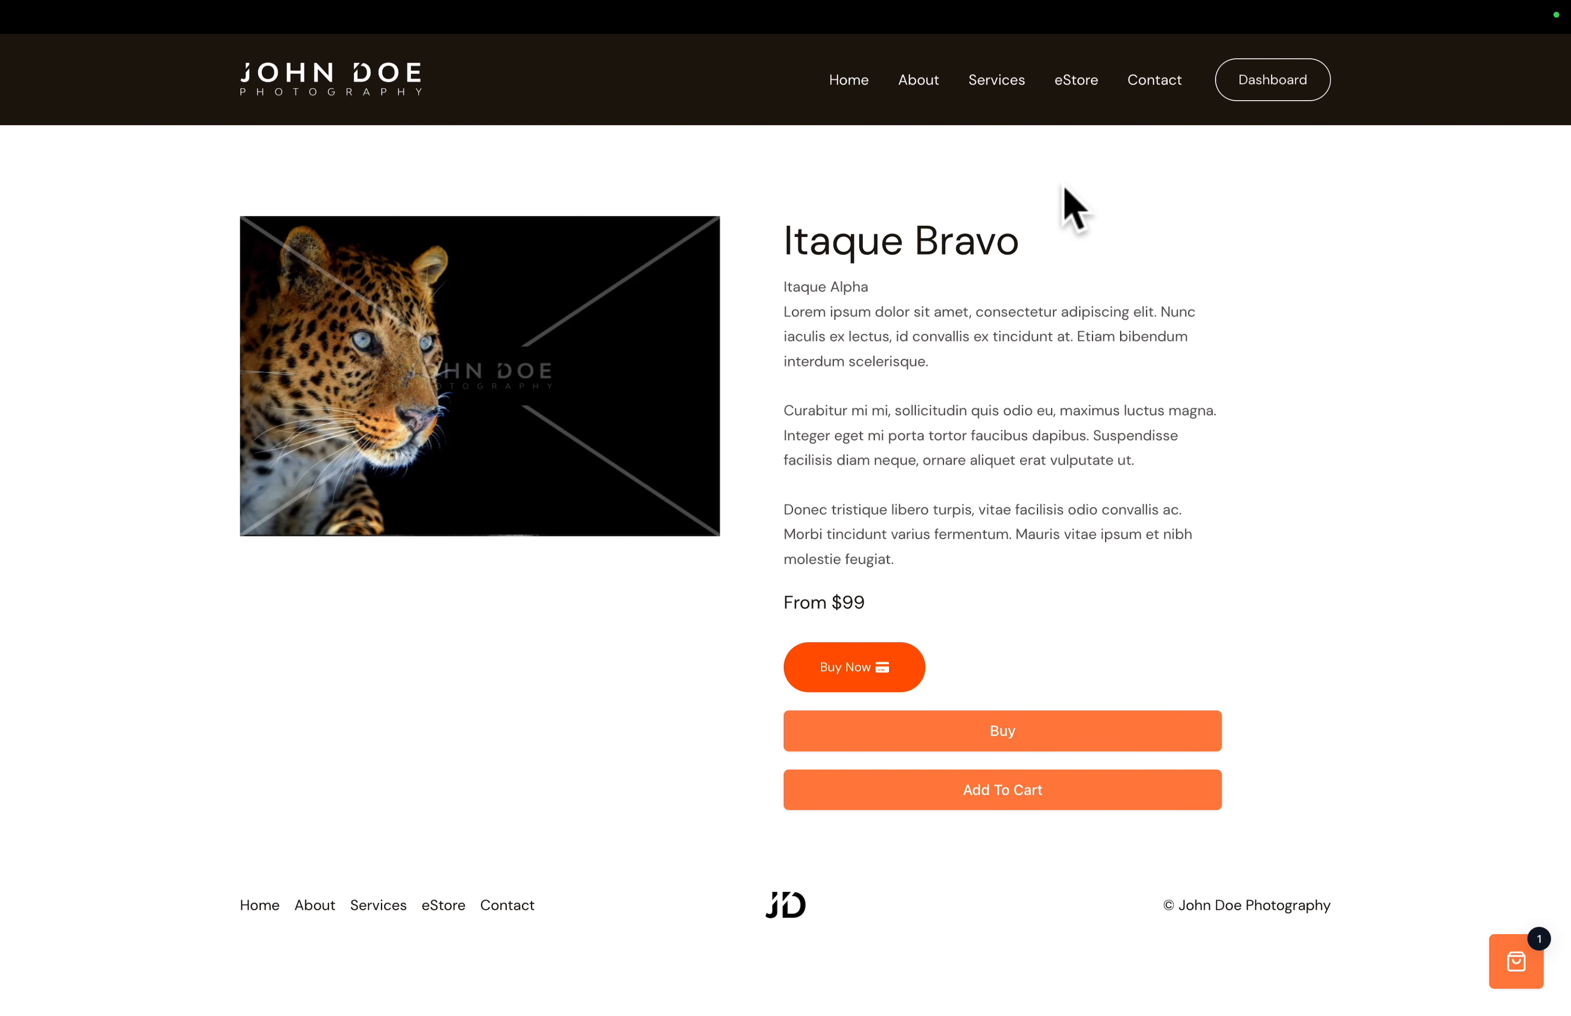
# - Add Itaque Charlie to the cart and proceed to checkout with Itaque Bravo's quantity set to 2
pyautogui.click(1075, 96)
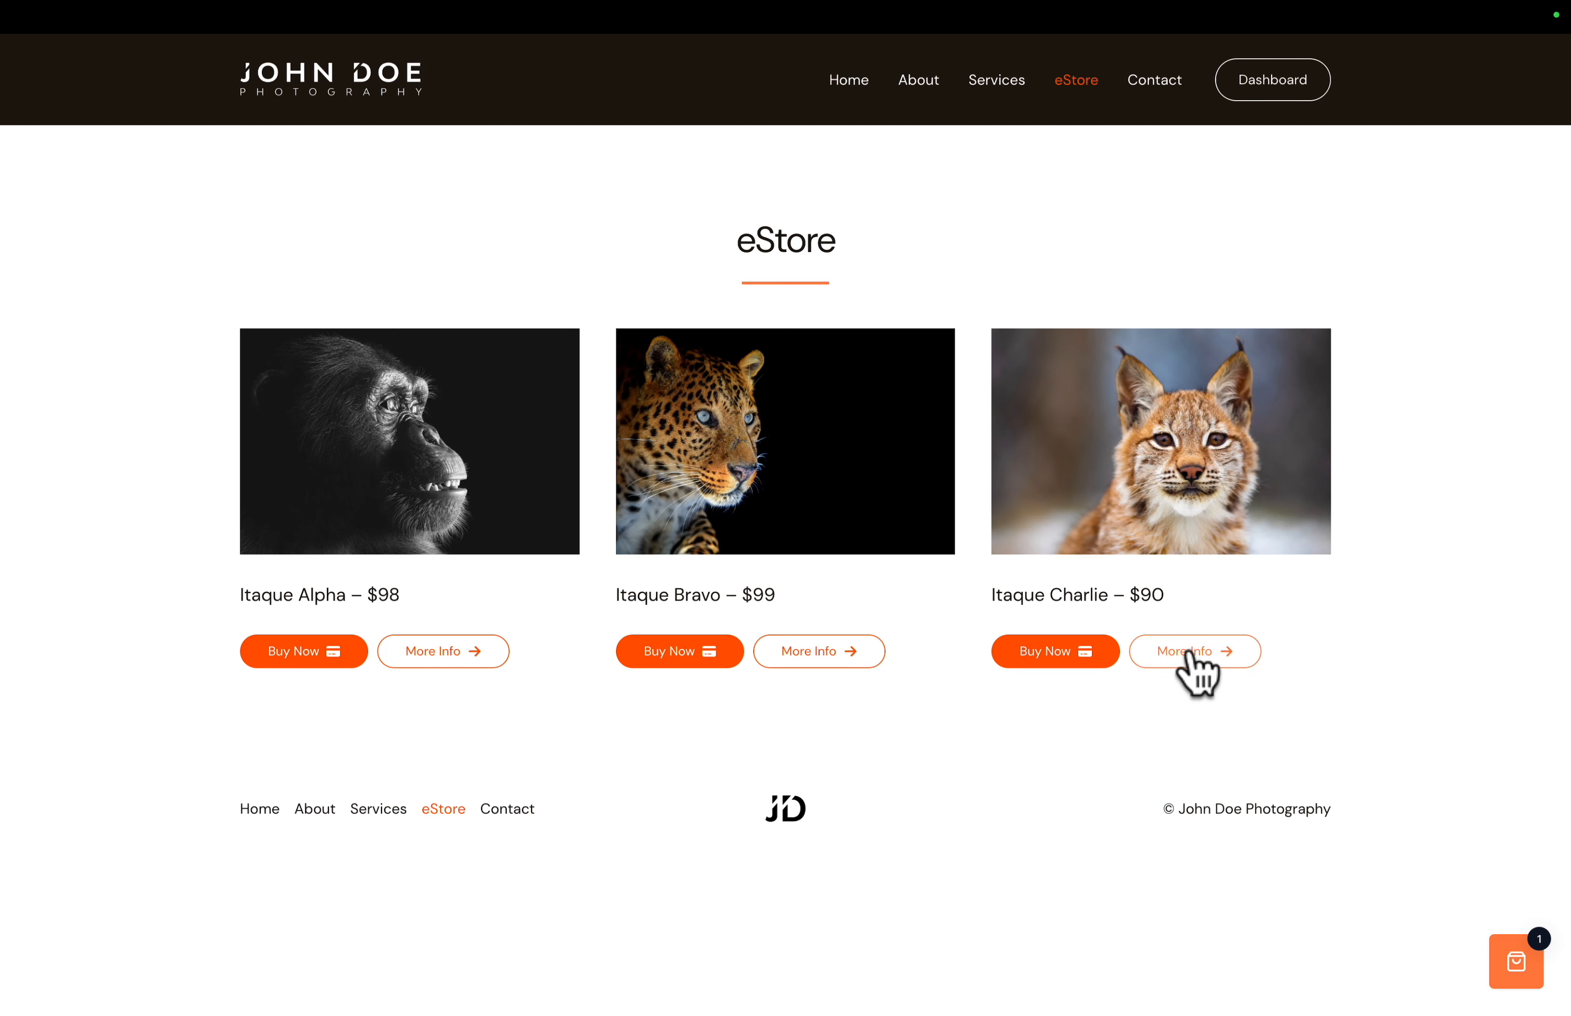
pyautogui.click(1195, 650)
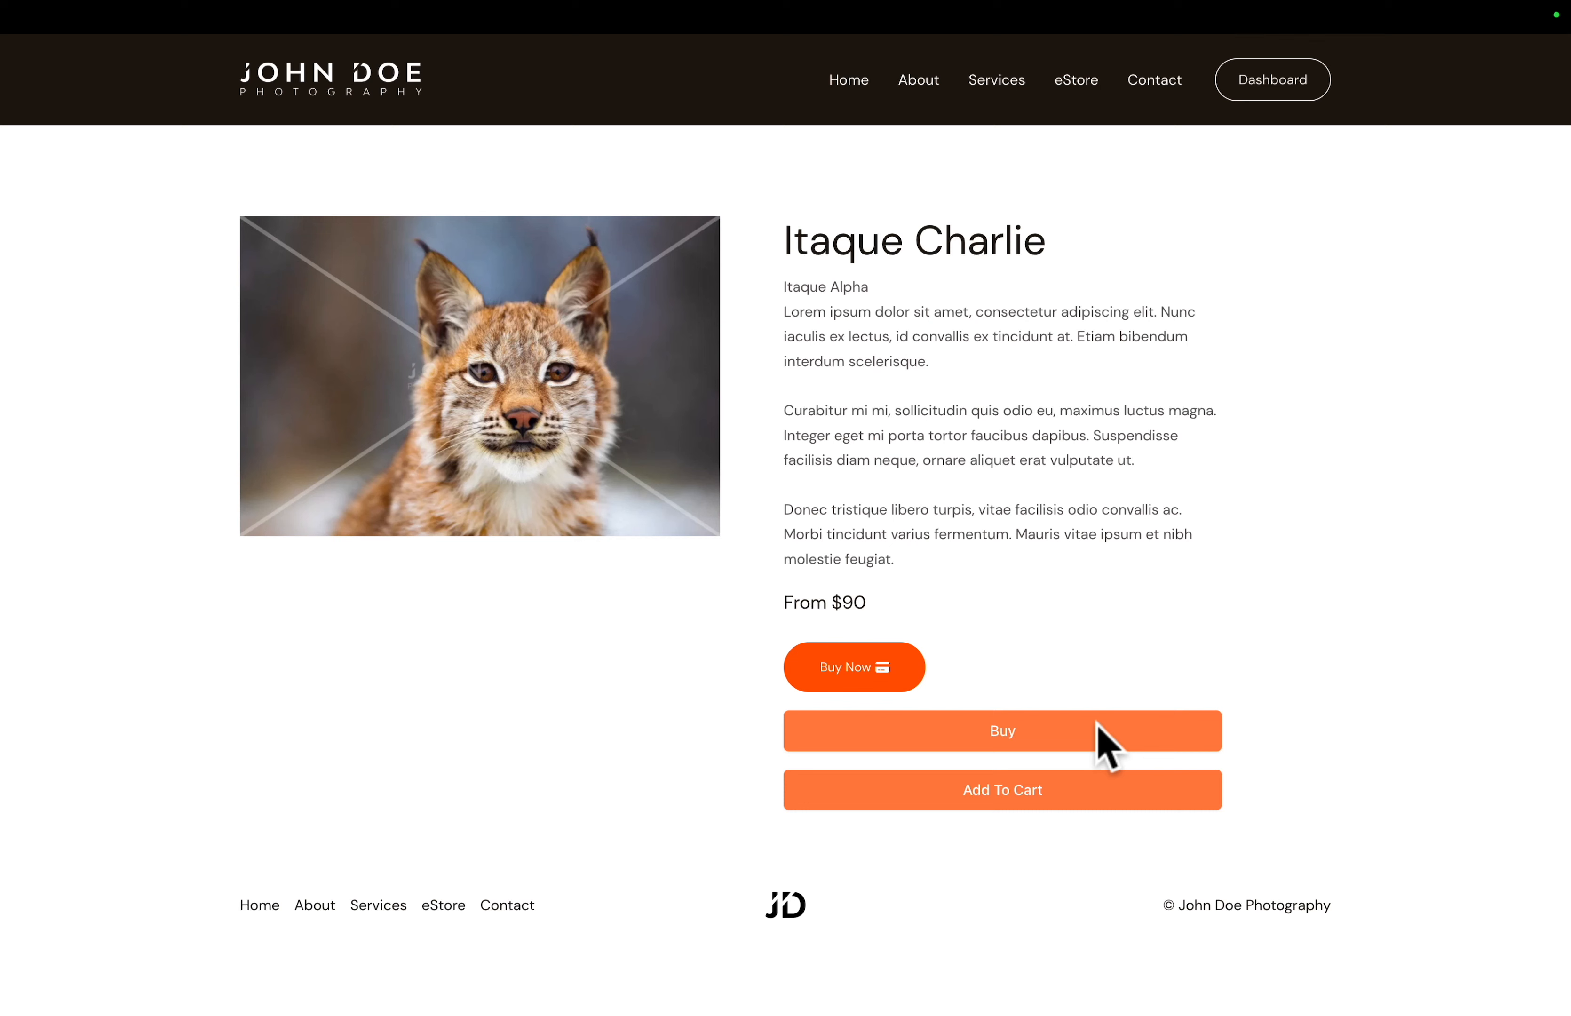
pyautogui.click(1003, 790)
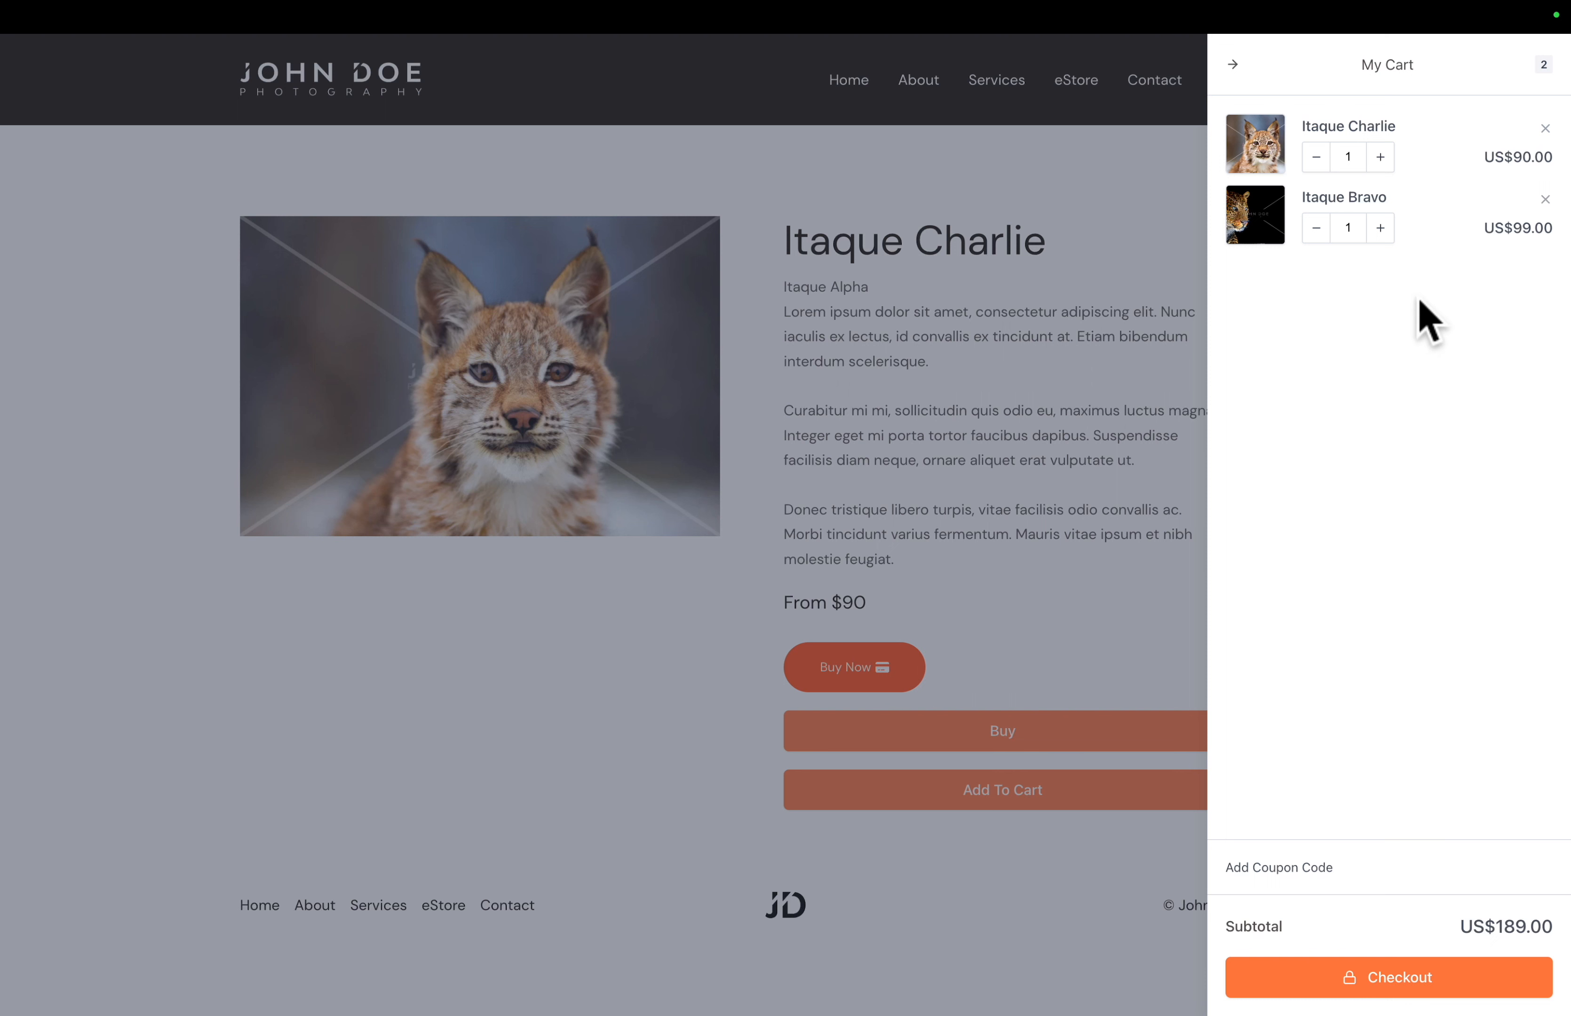
pyautogui.click(1381, 228)
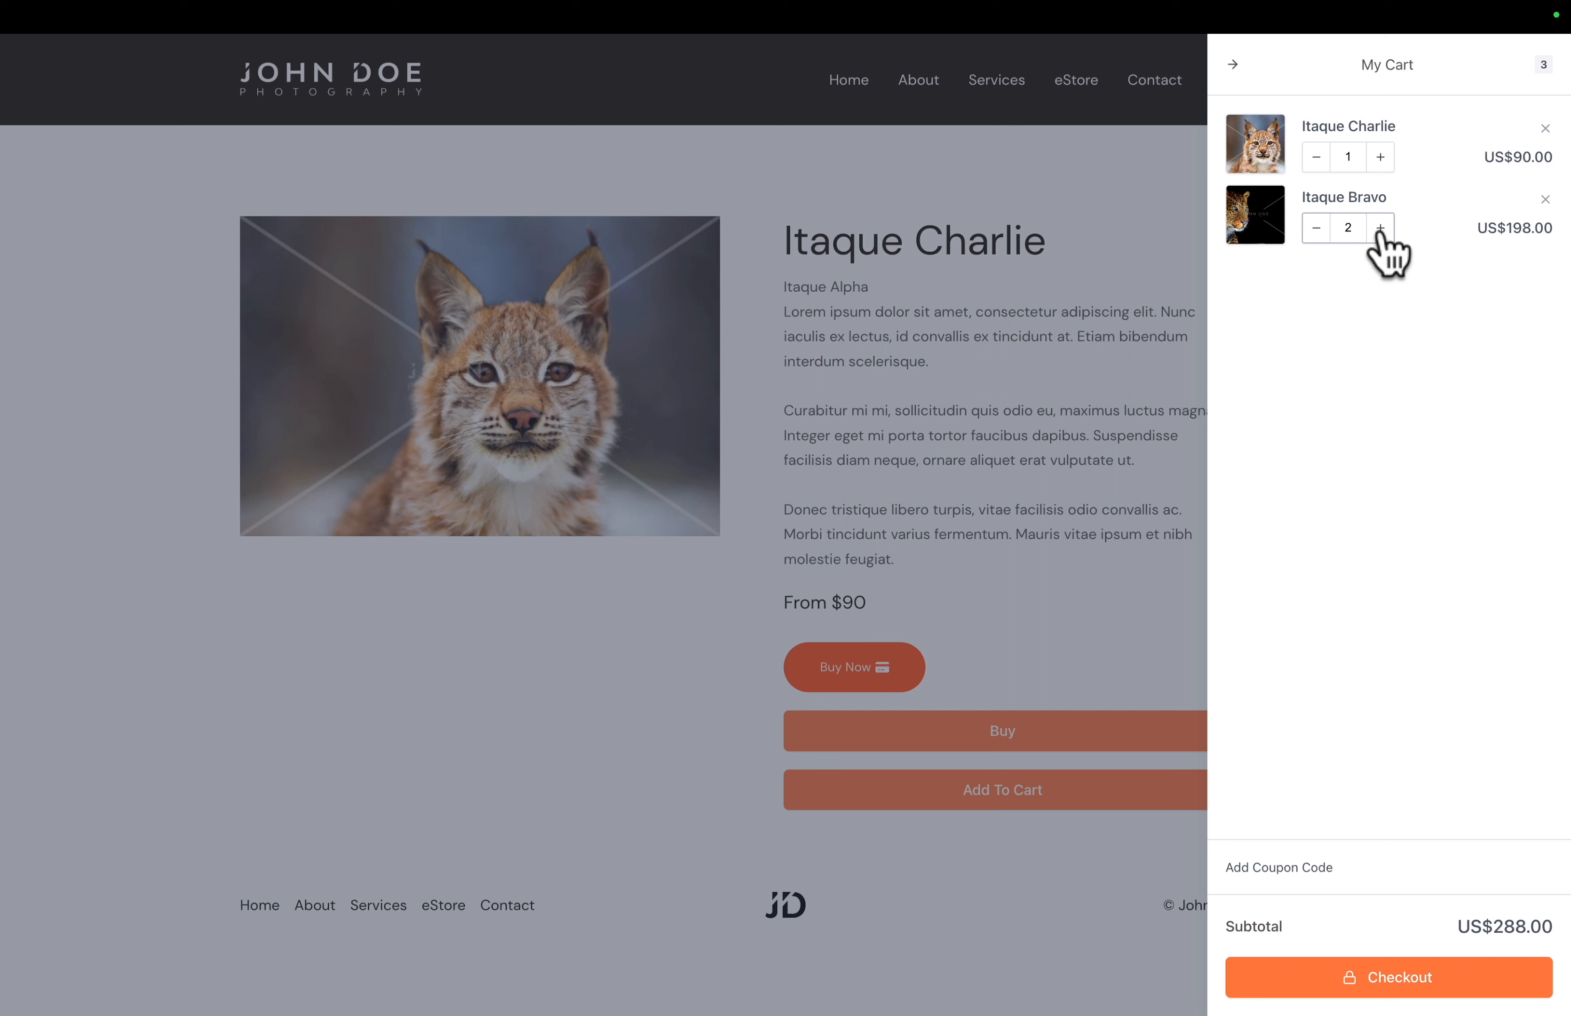
pyautogui.click(1370, 977)
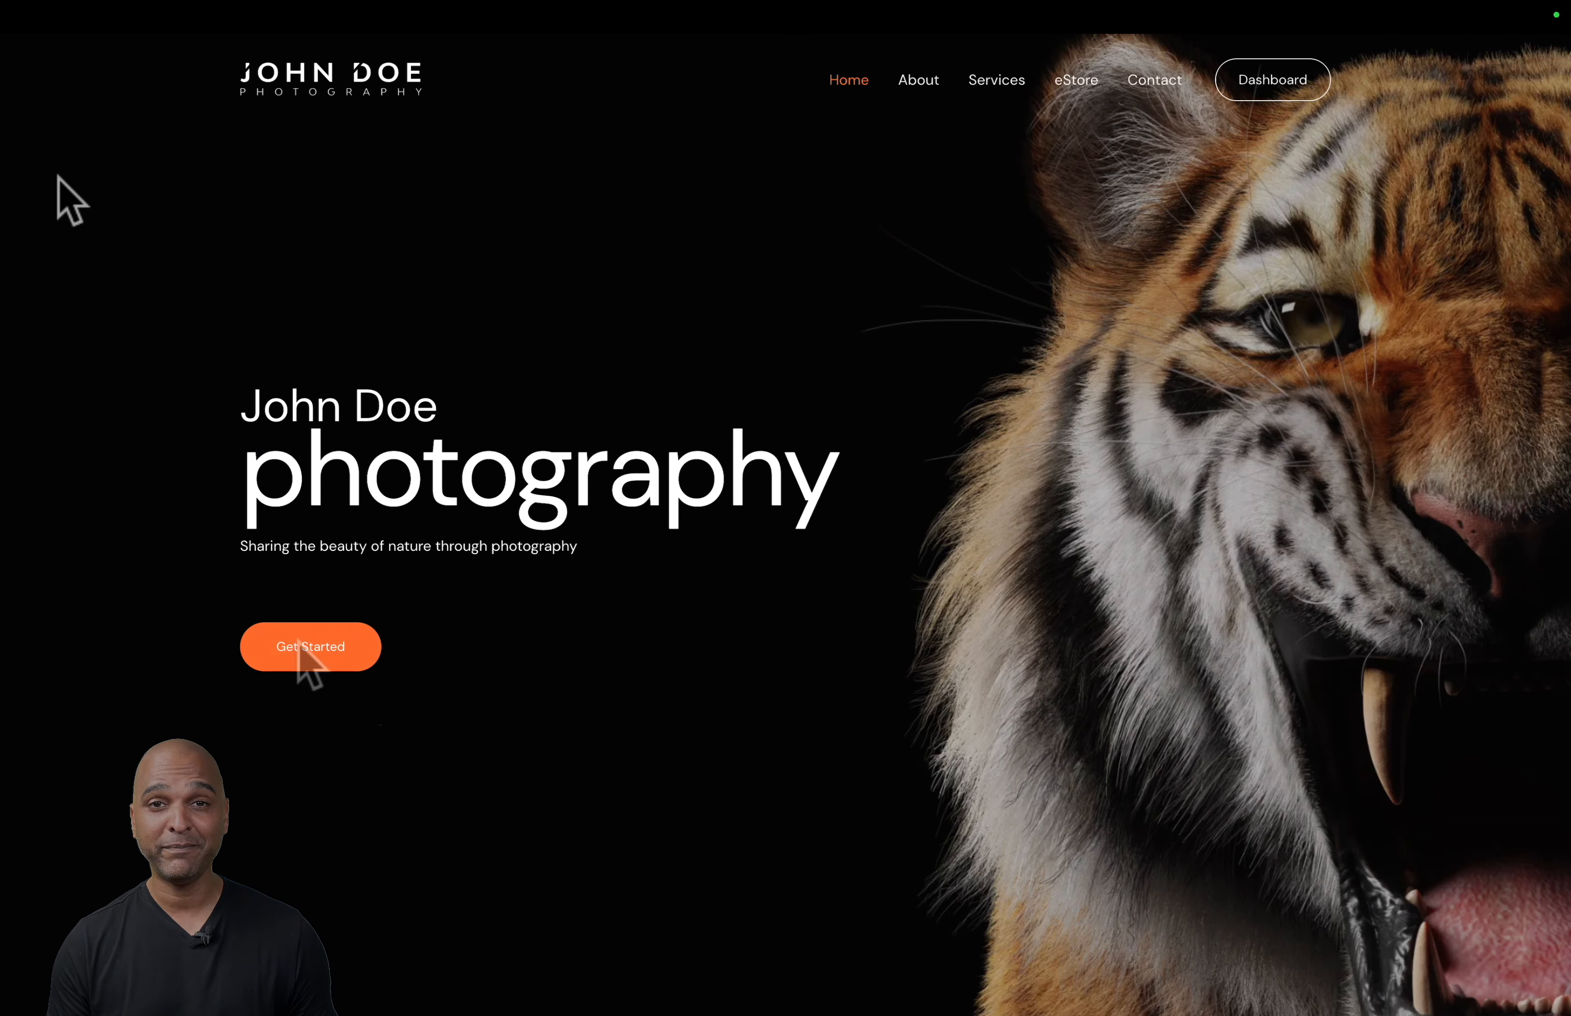
# - Follow the home page's eStore button to Itaque Bravo's product page and start its Buy Now checkout
pyautogui.scroll(-15, 297, 663)
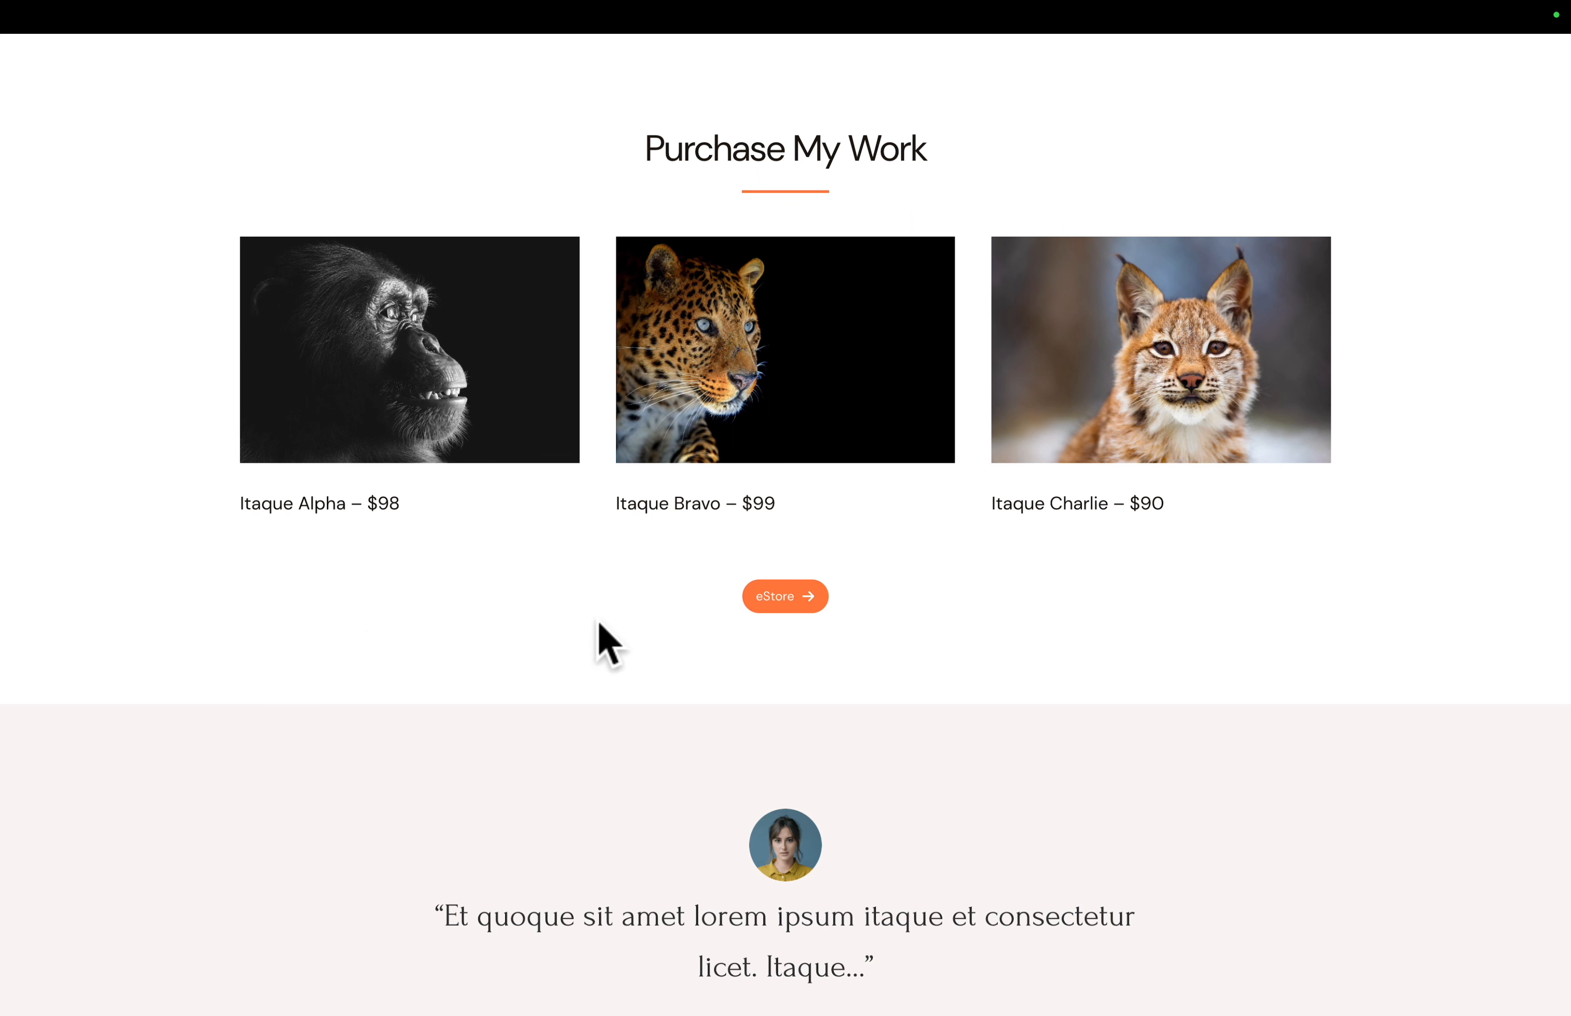
pyautogui.click(766, 602)
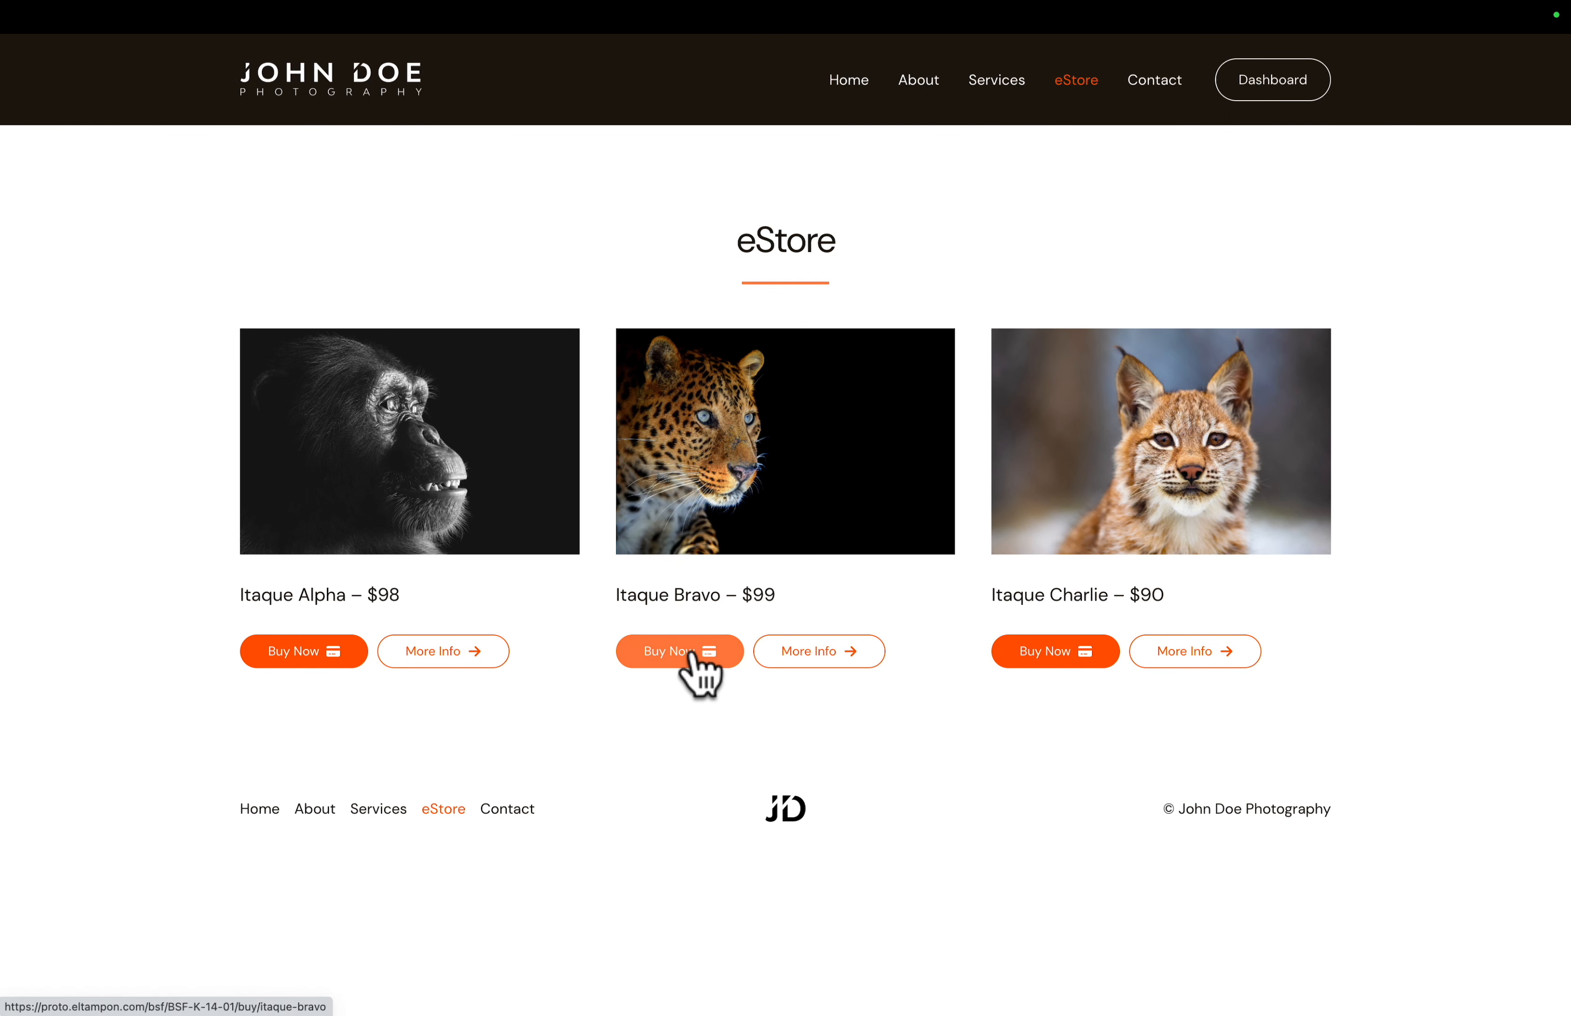
pyautogui.click(817, 661)
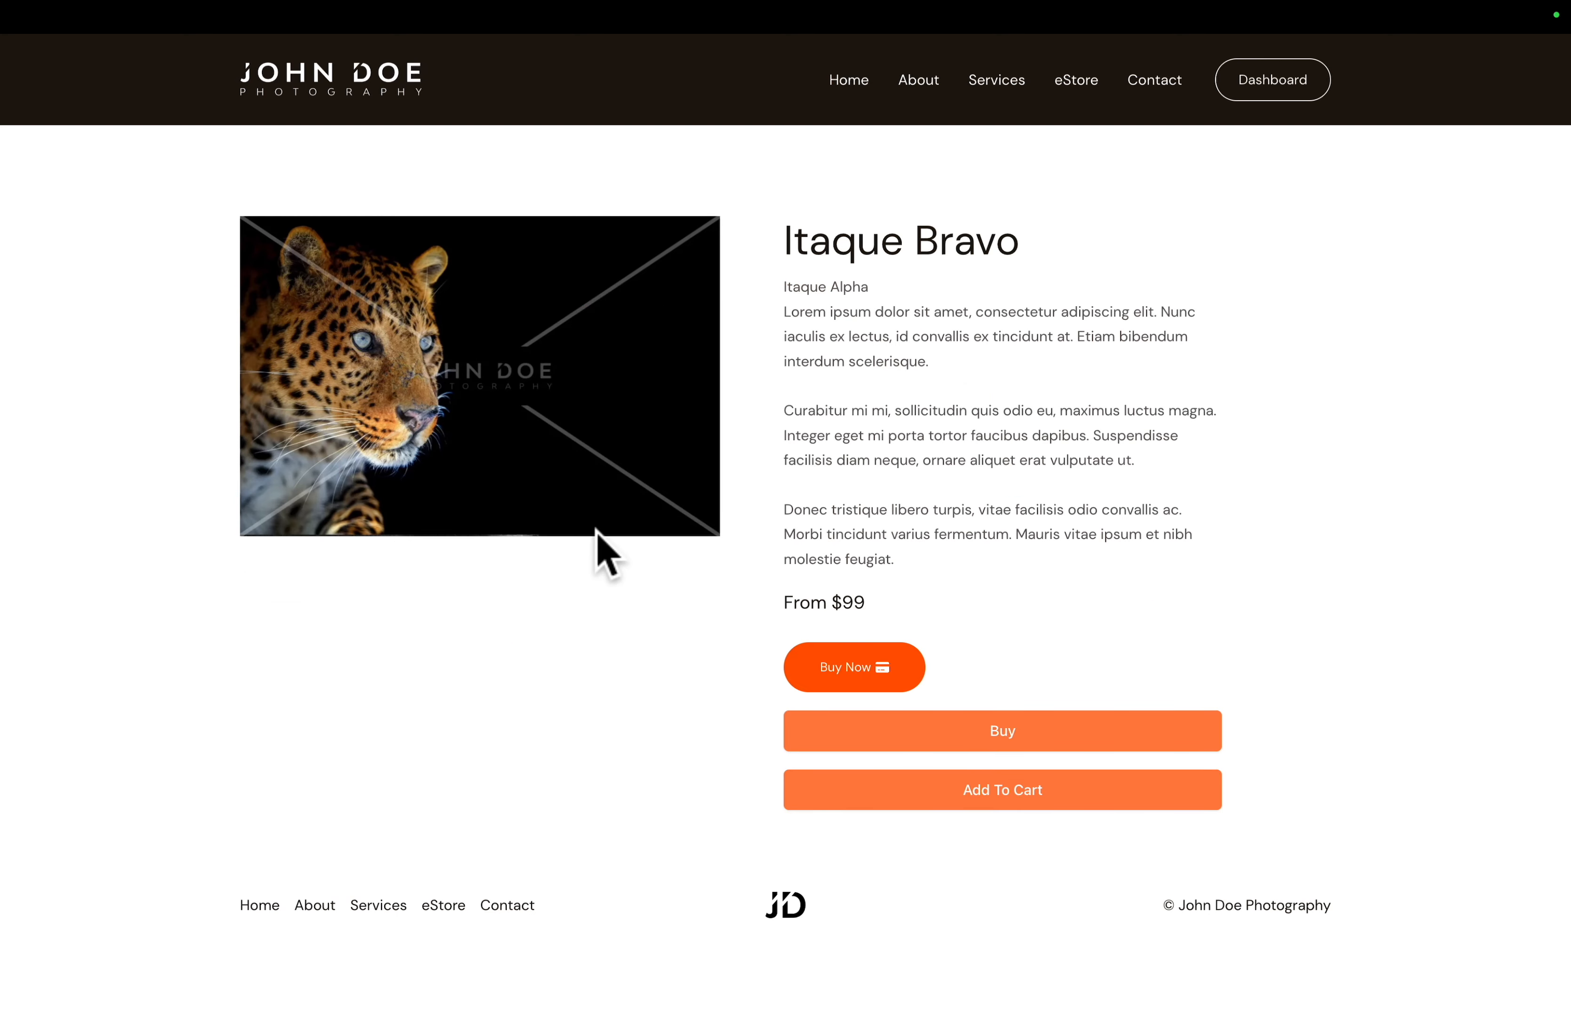
pyautogui.click(470, 393)
pyautogui.click(858, 669)
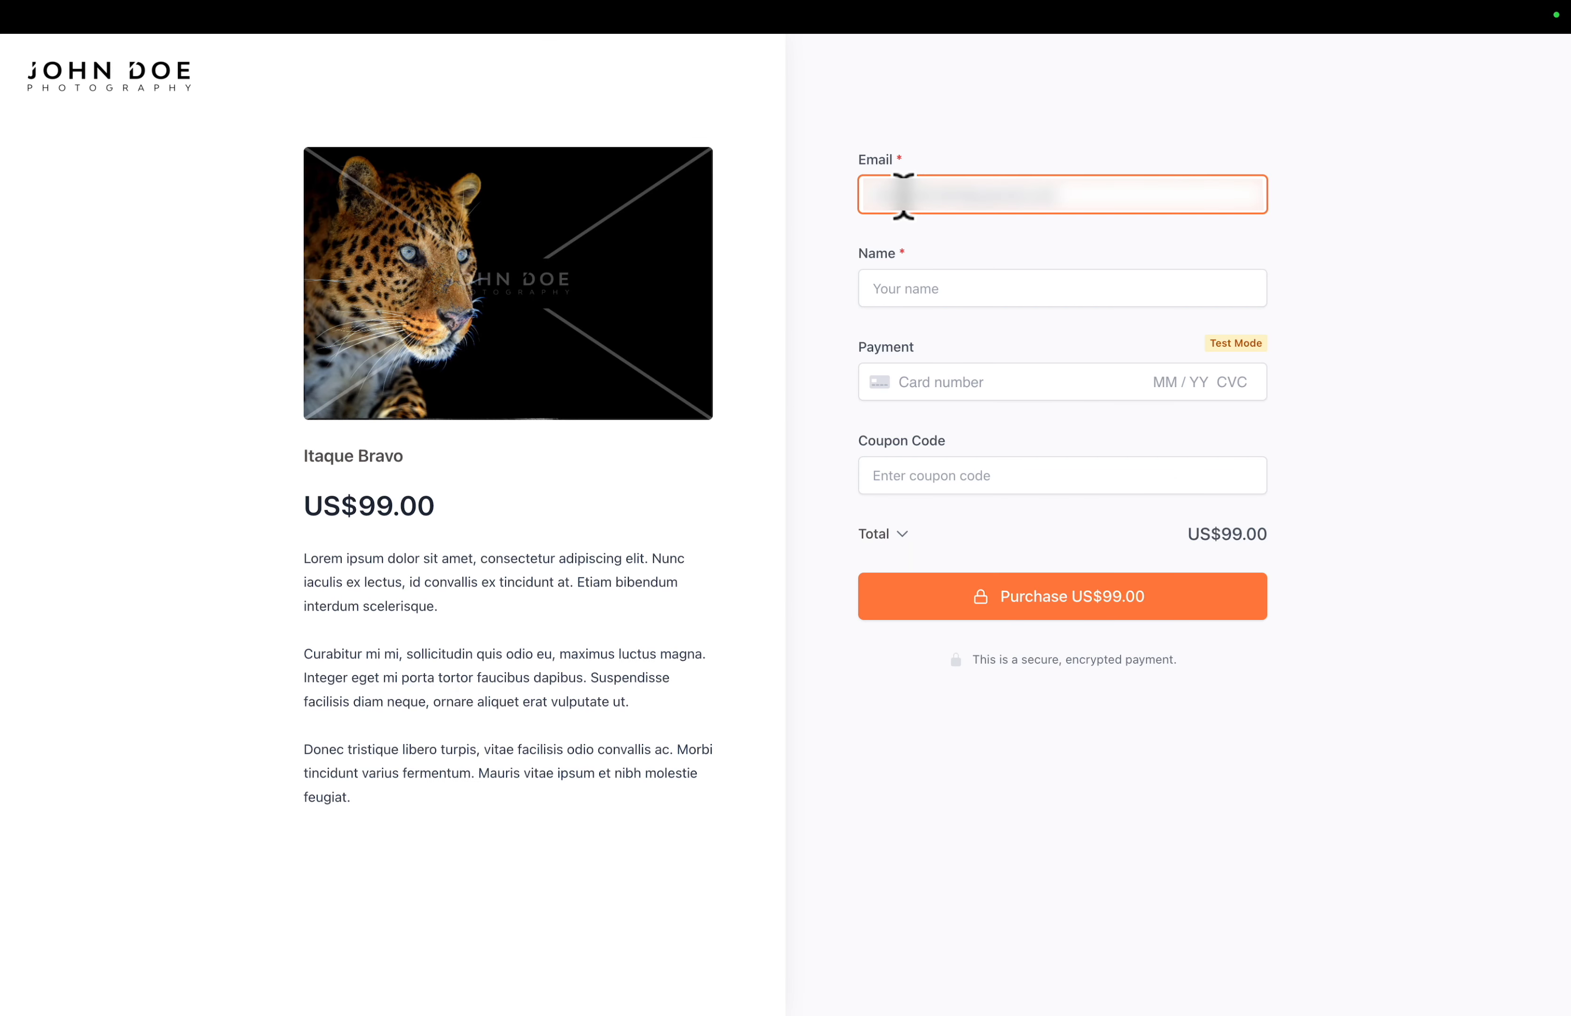
# - Fill in the customer's name and the test card number, expiry, CVC and postal code, and purchase Itaque Bravo
pyautogui.click(882, 290)
pyautogui.write('Jack Doe')
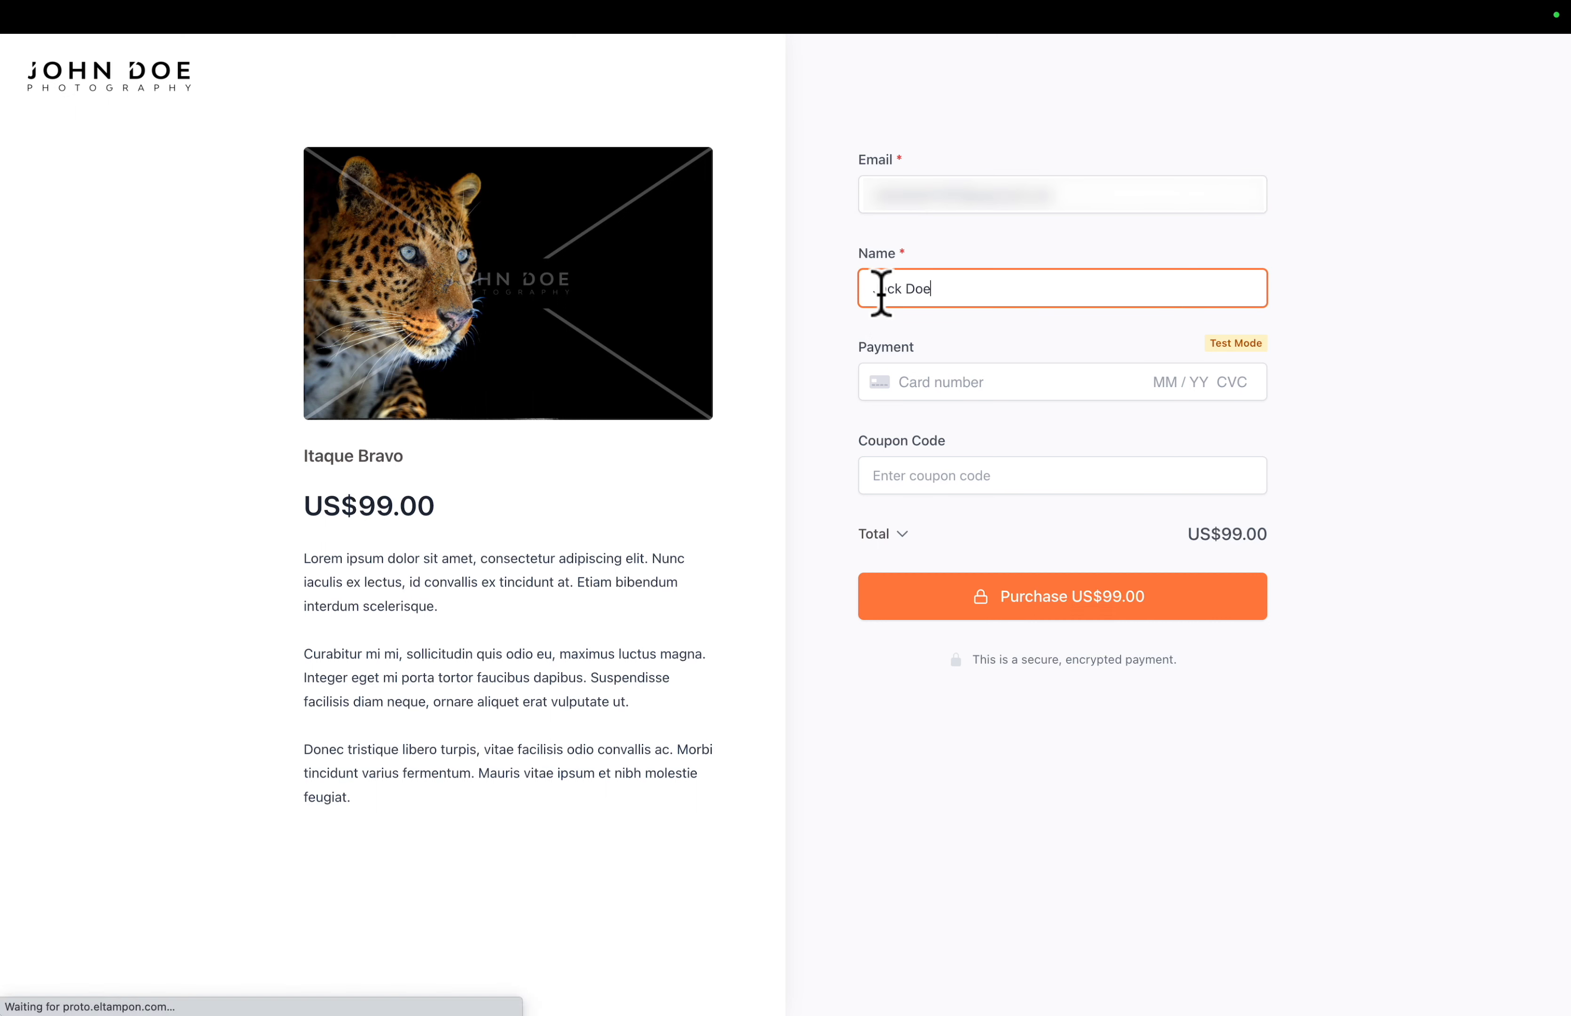
pyautogui.click(912, 381)
pyautogui.write('4')
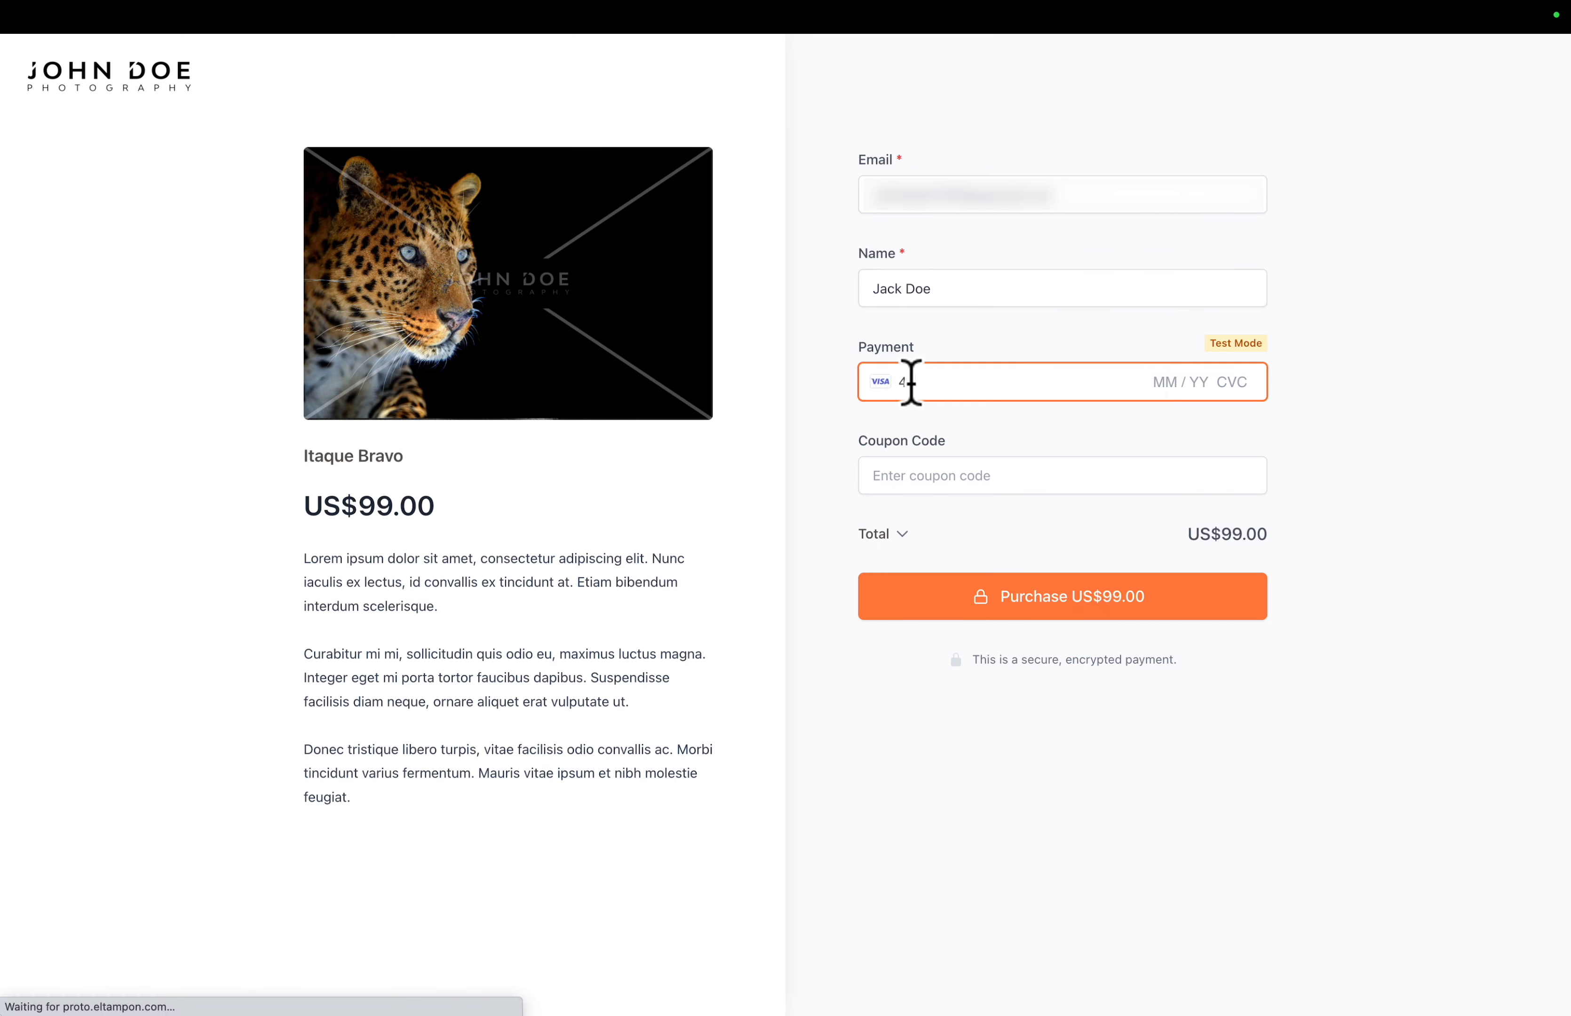
pyautogui.write('242 4242 4242 4242 03 / 26 123 90210')
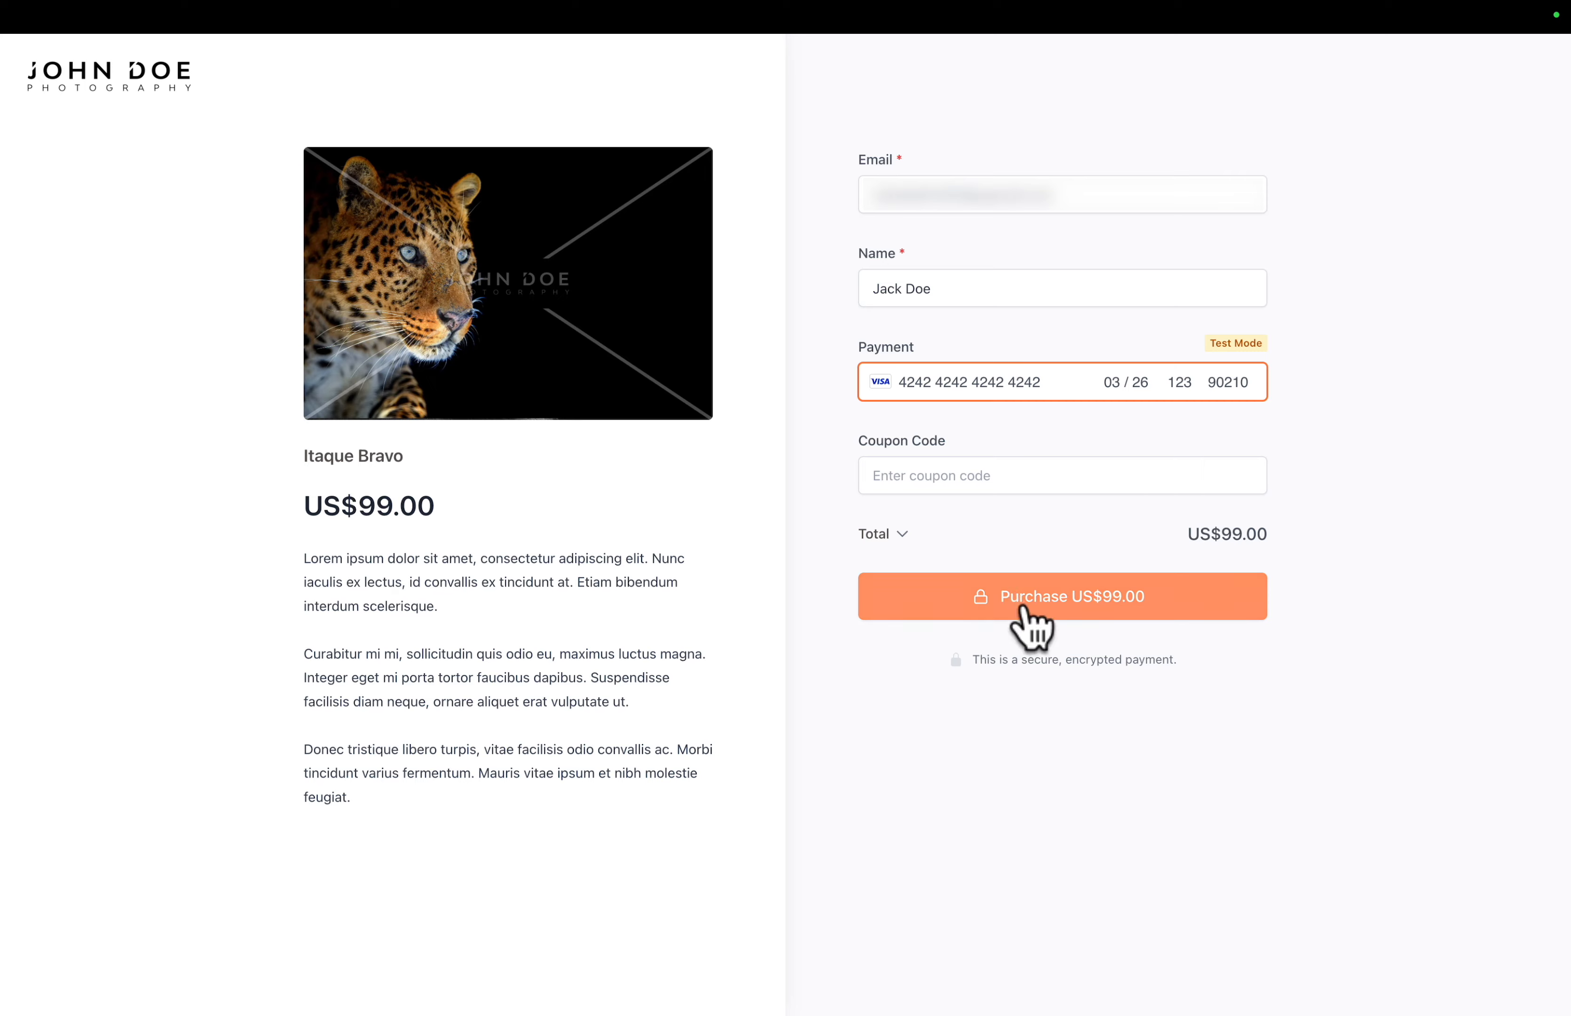
pyautogui.click(1030, 608)
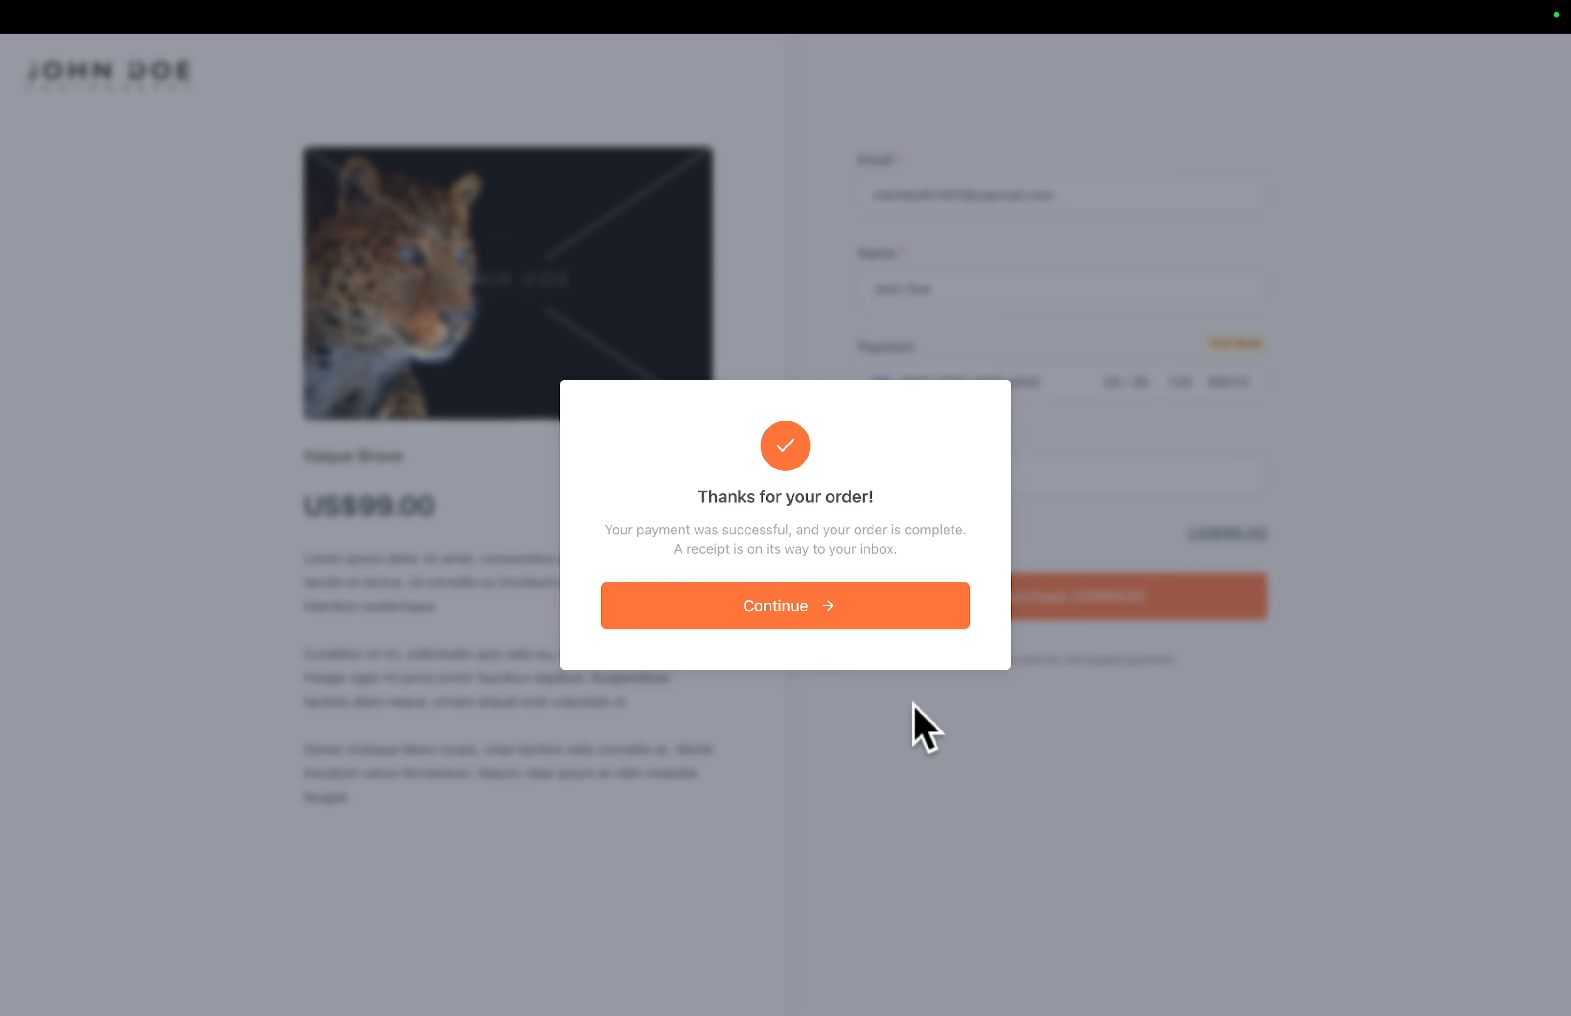
# - Continue from the order confirmation to the customer dashboard and set the account password, filling in both password fields
pyautogui.click(810, 608)
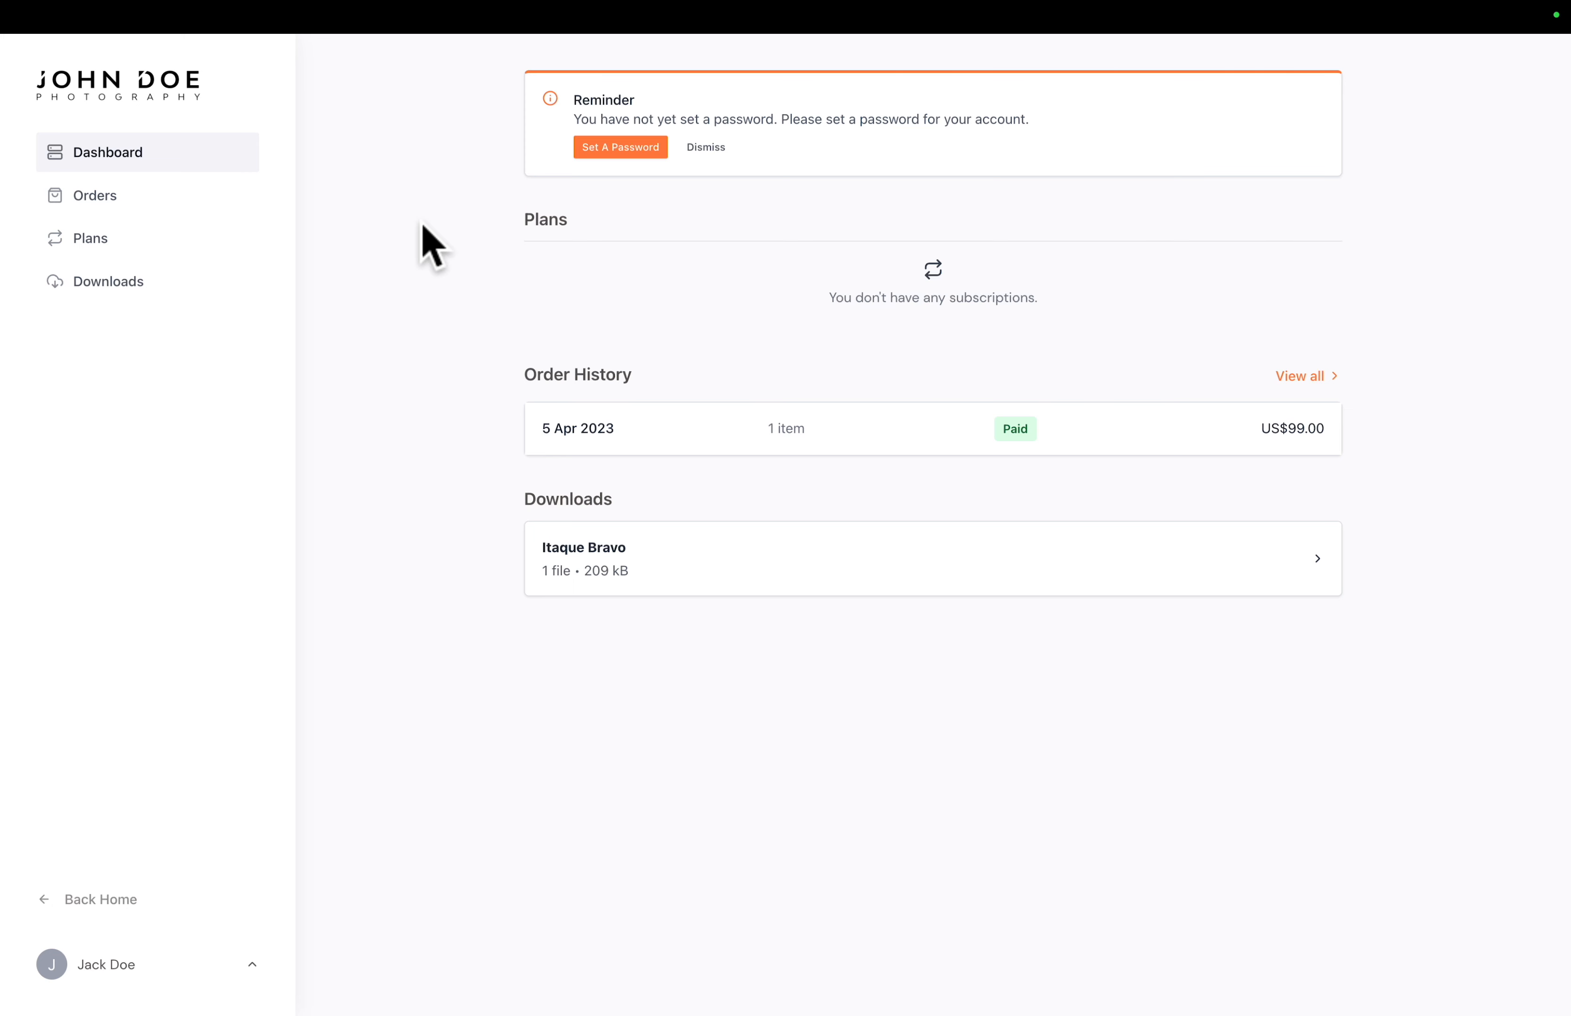
pyautogui.click(601, 151)
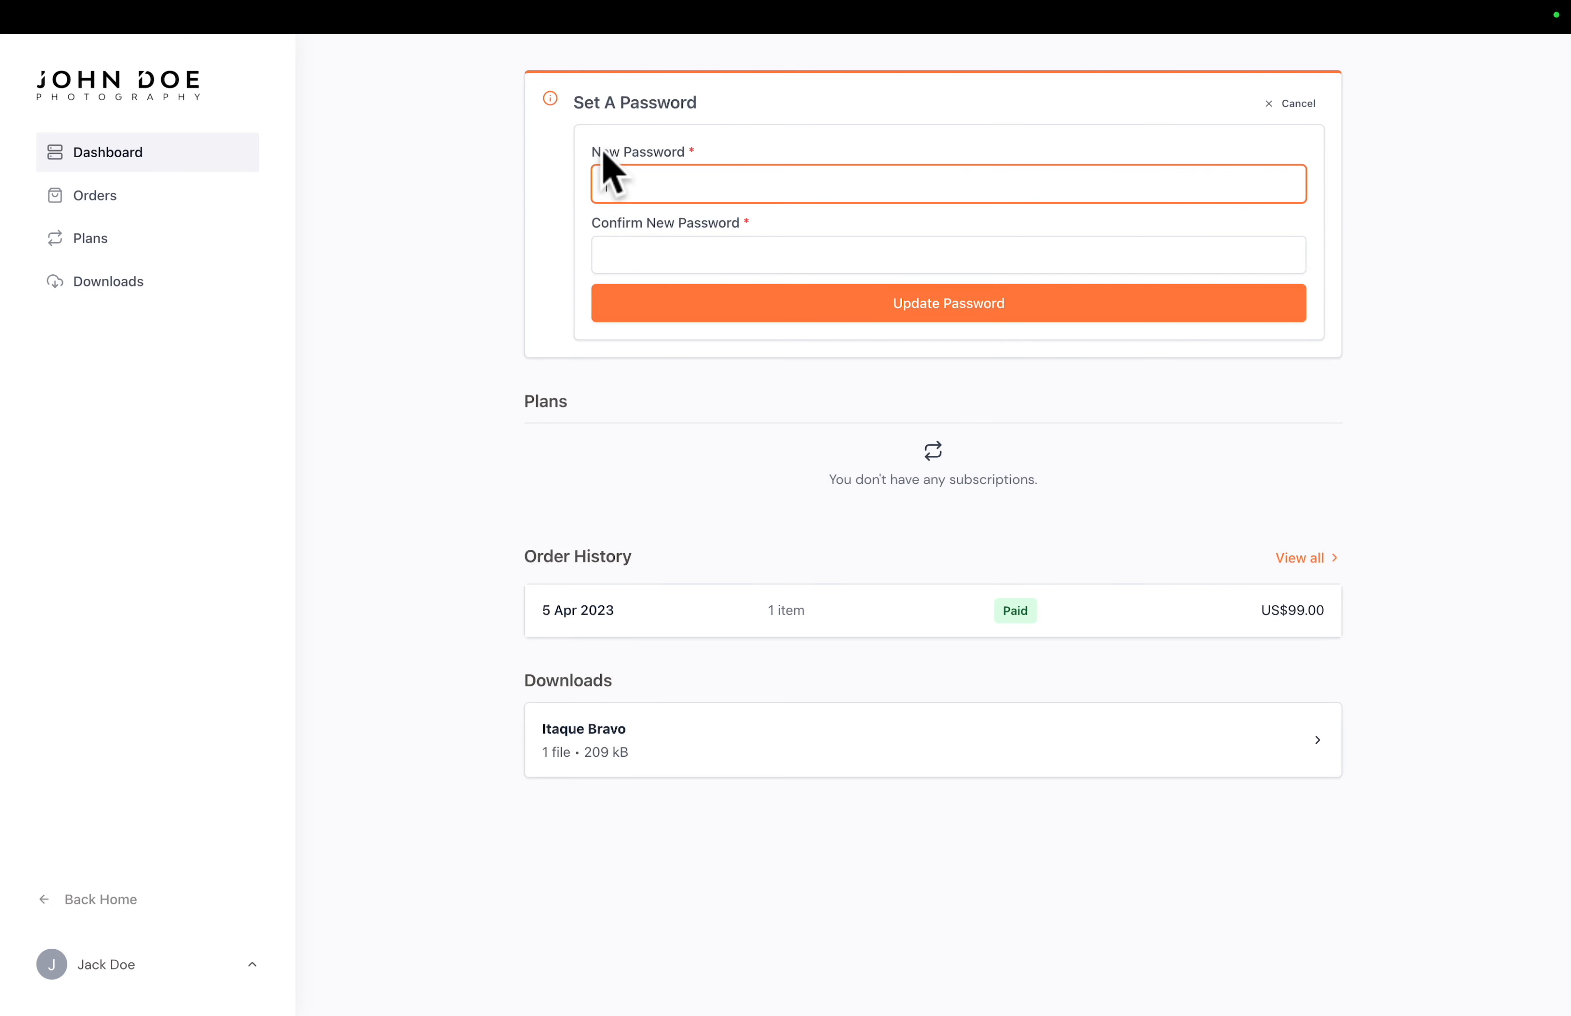
pyautogui.press('super+v')
pyautogui.click(626, 256)
pyautogui.press('super+v')
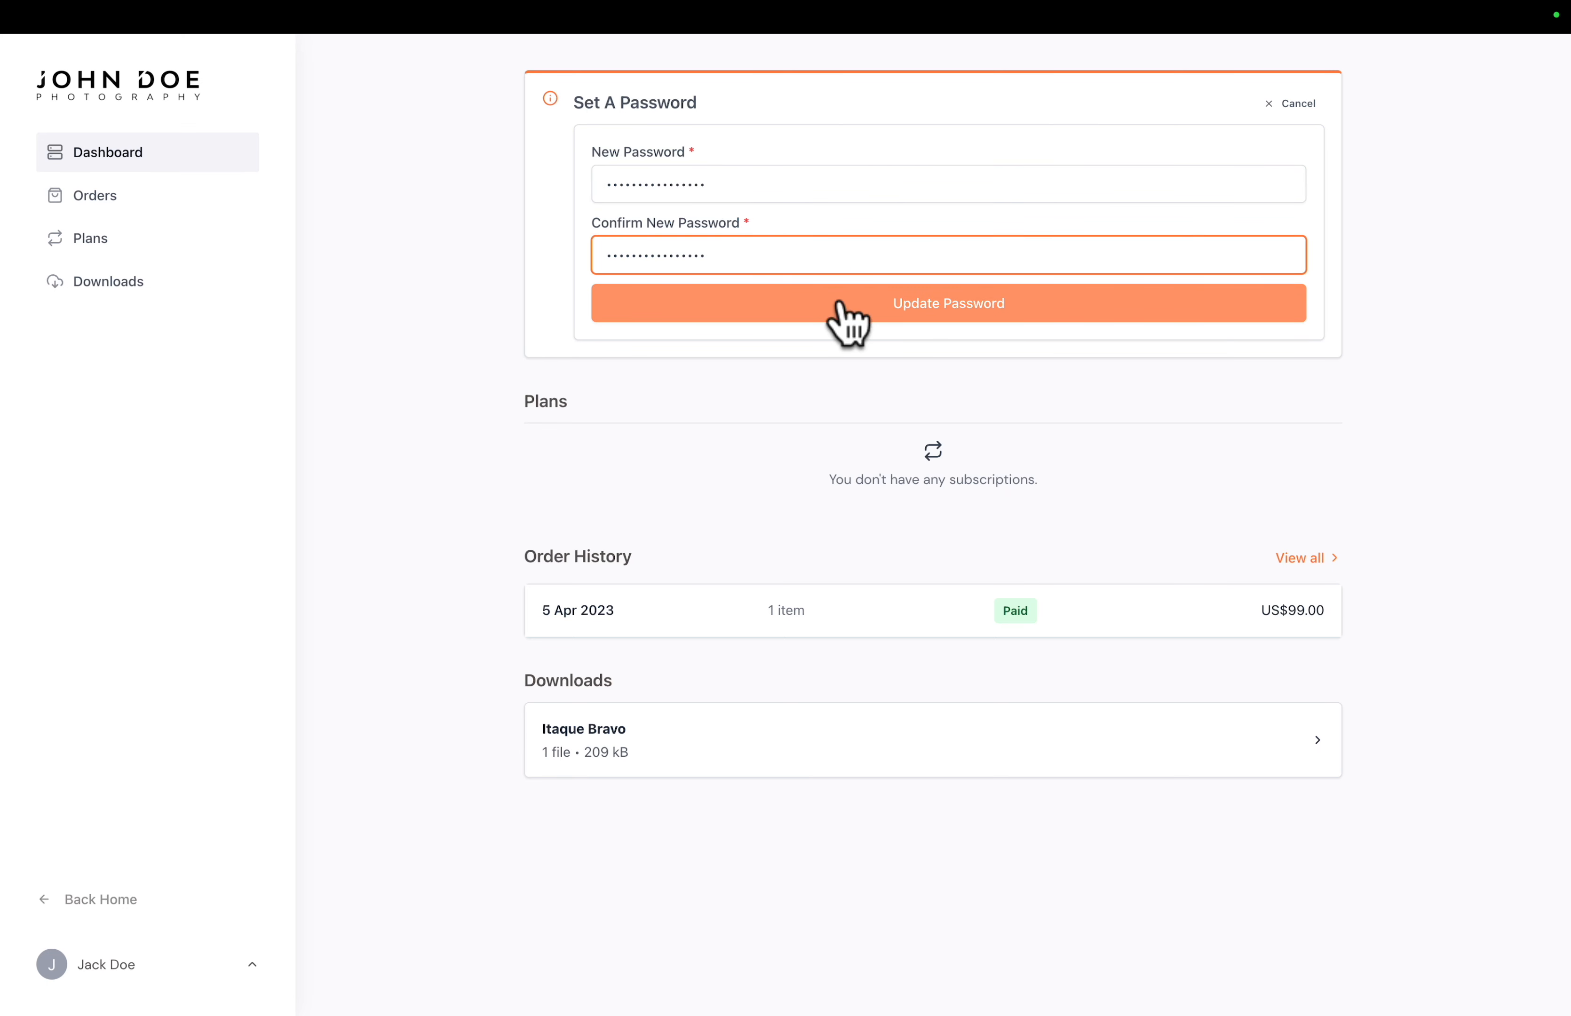
pyautogui.click(898, 310)
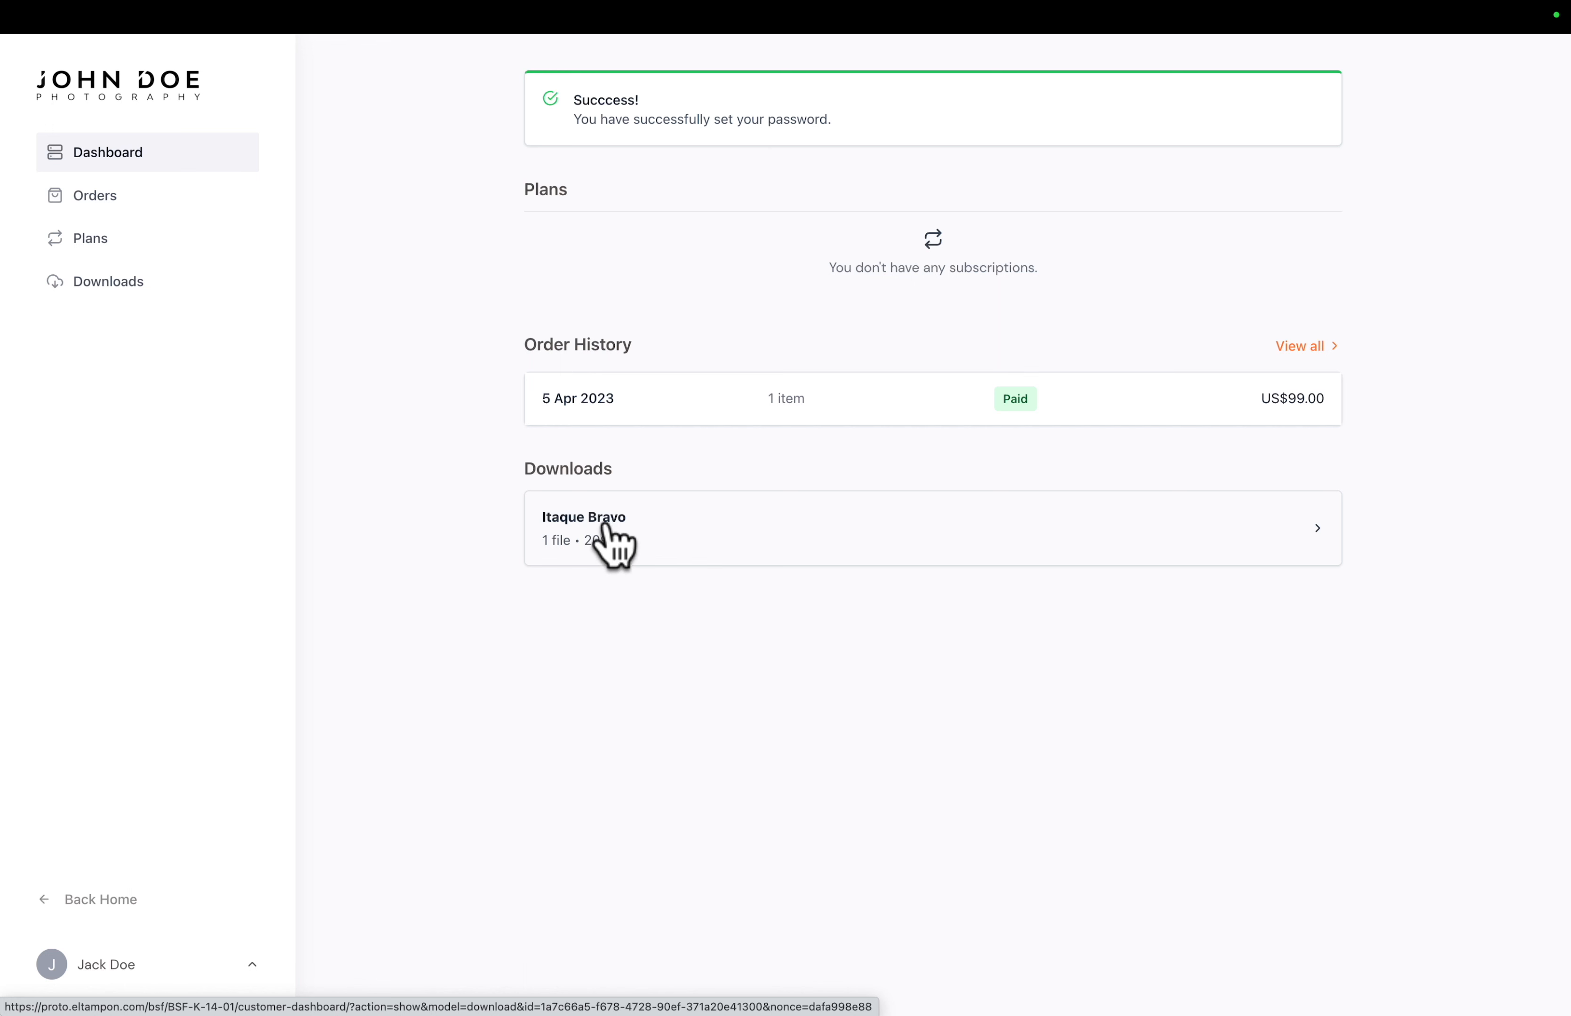
# - Review the customer dashboard's Orders, Plans and Downloads sections
pyautogui.click(85, 213)
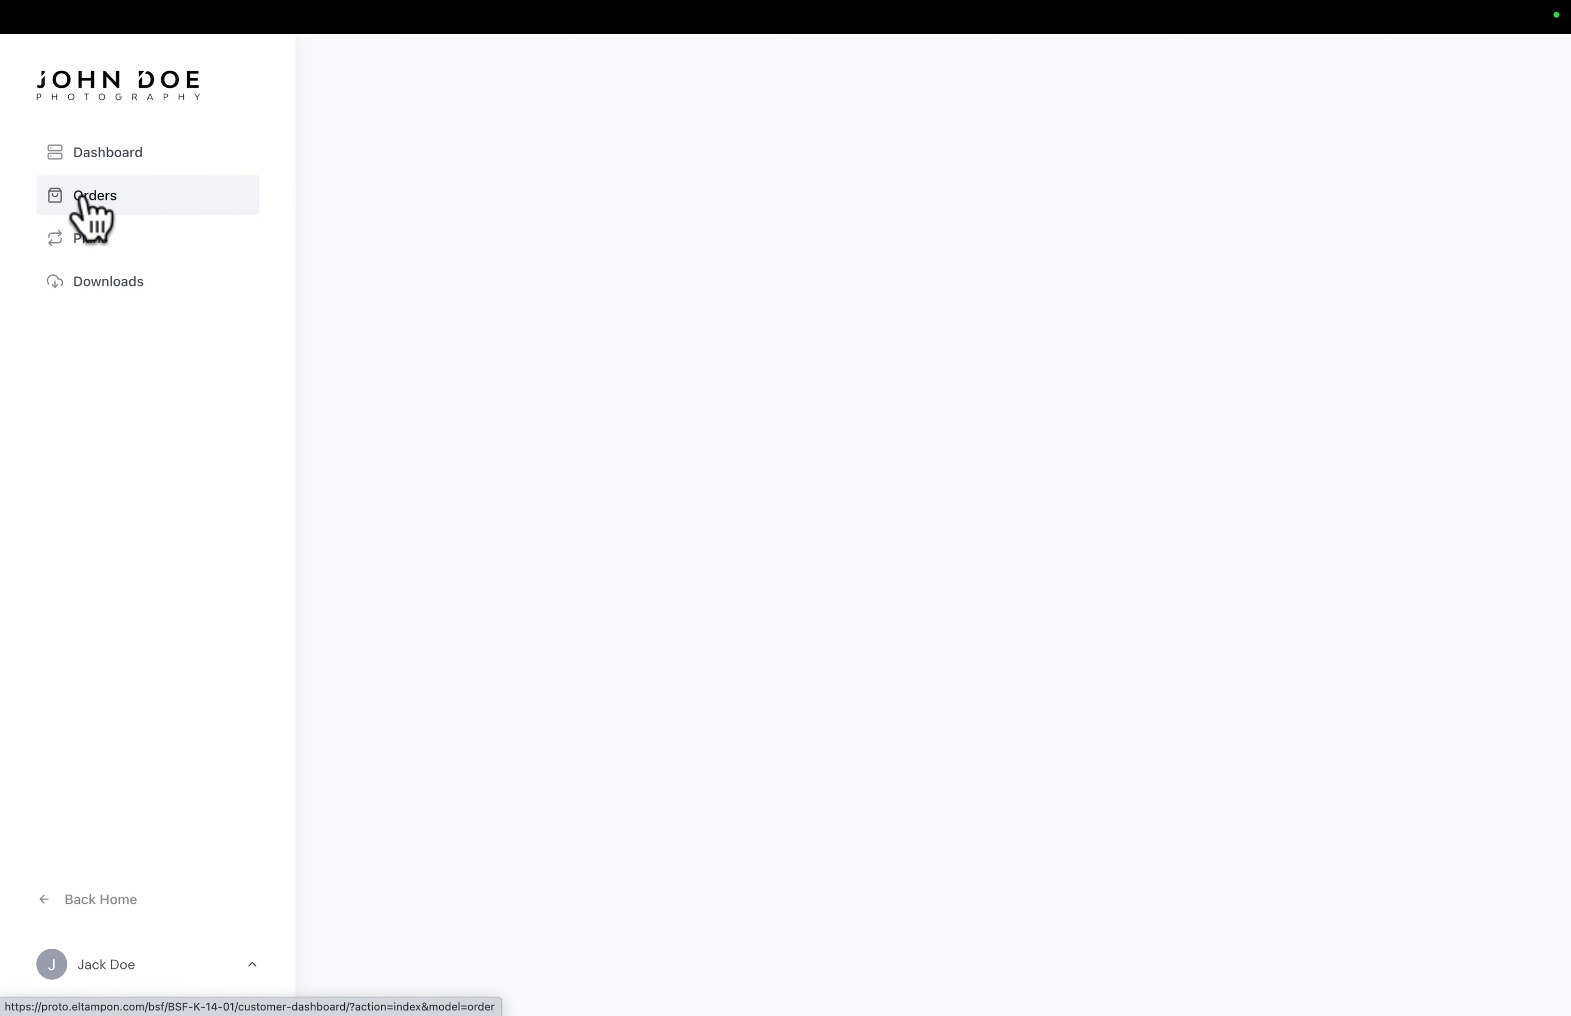
pyautogui.click(84, 242)
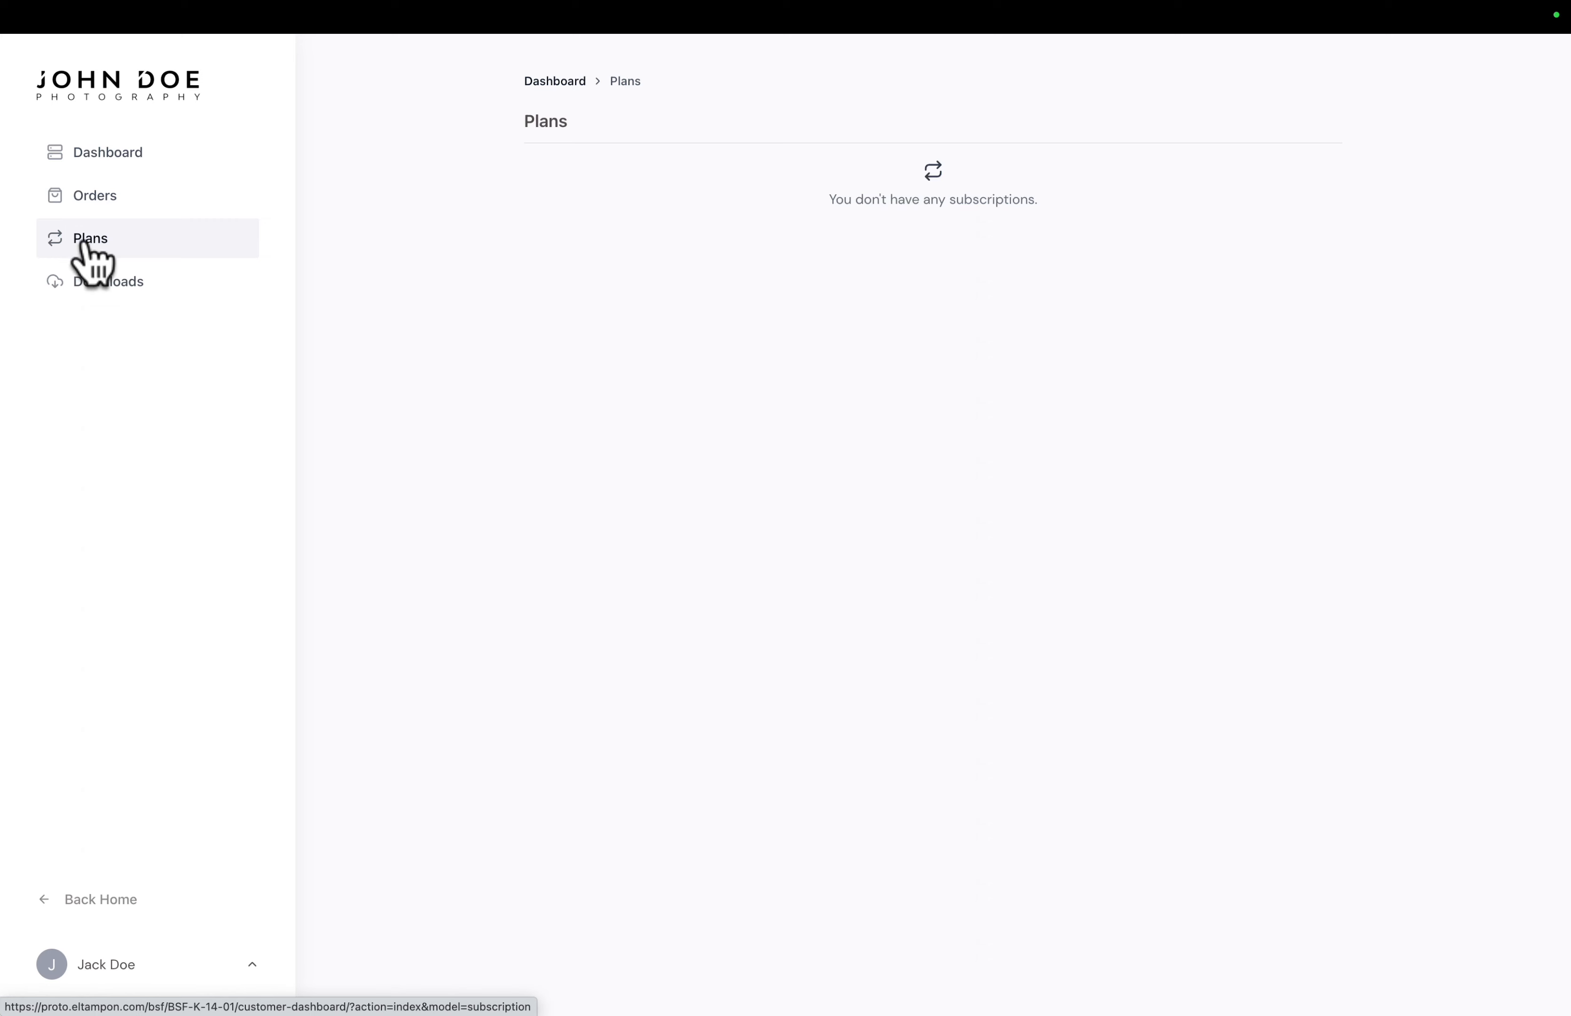
pyautogui.click(83, 286)
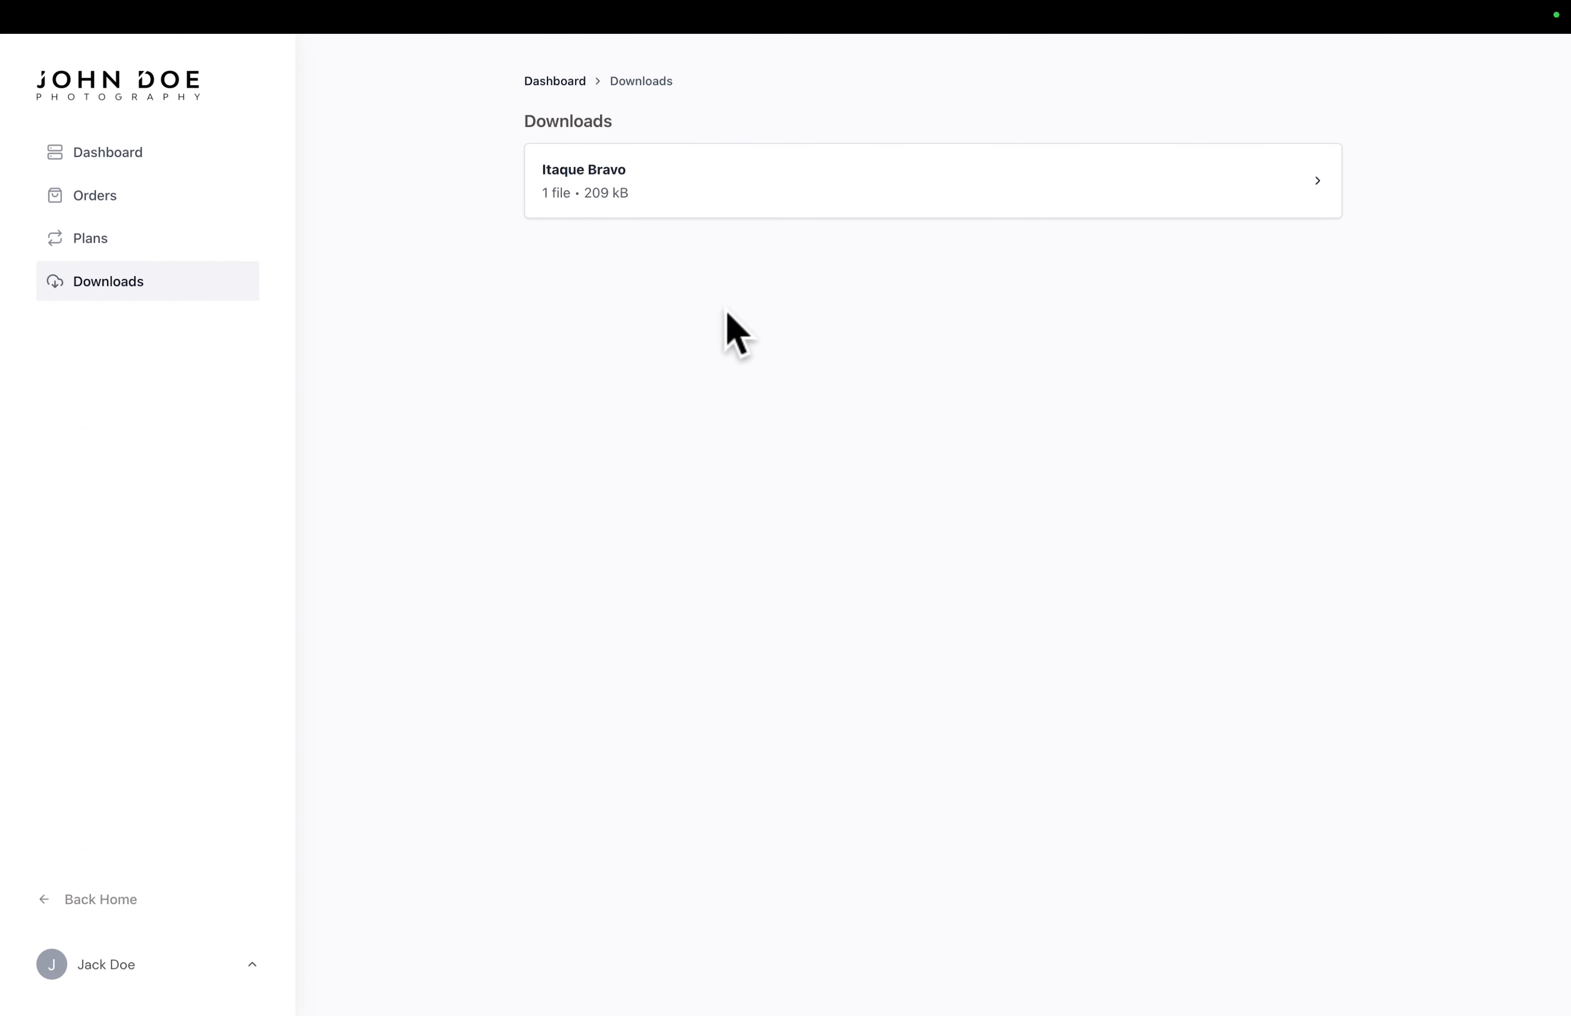
# - Download product-02.webp from the Itaque Bravo purchase and open the downloaded image in Preview
pyautogui.click(627, 189)
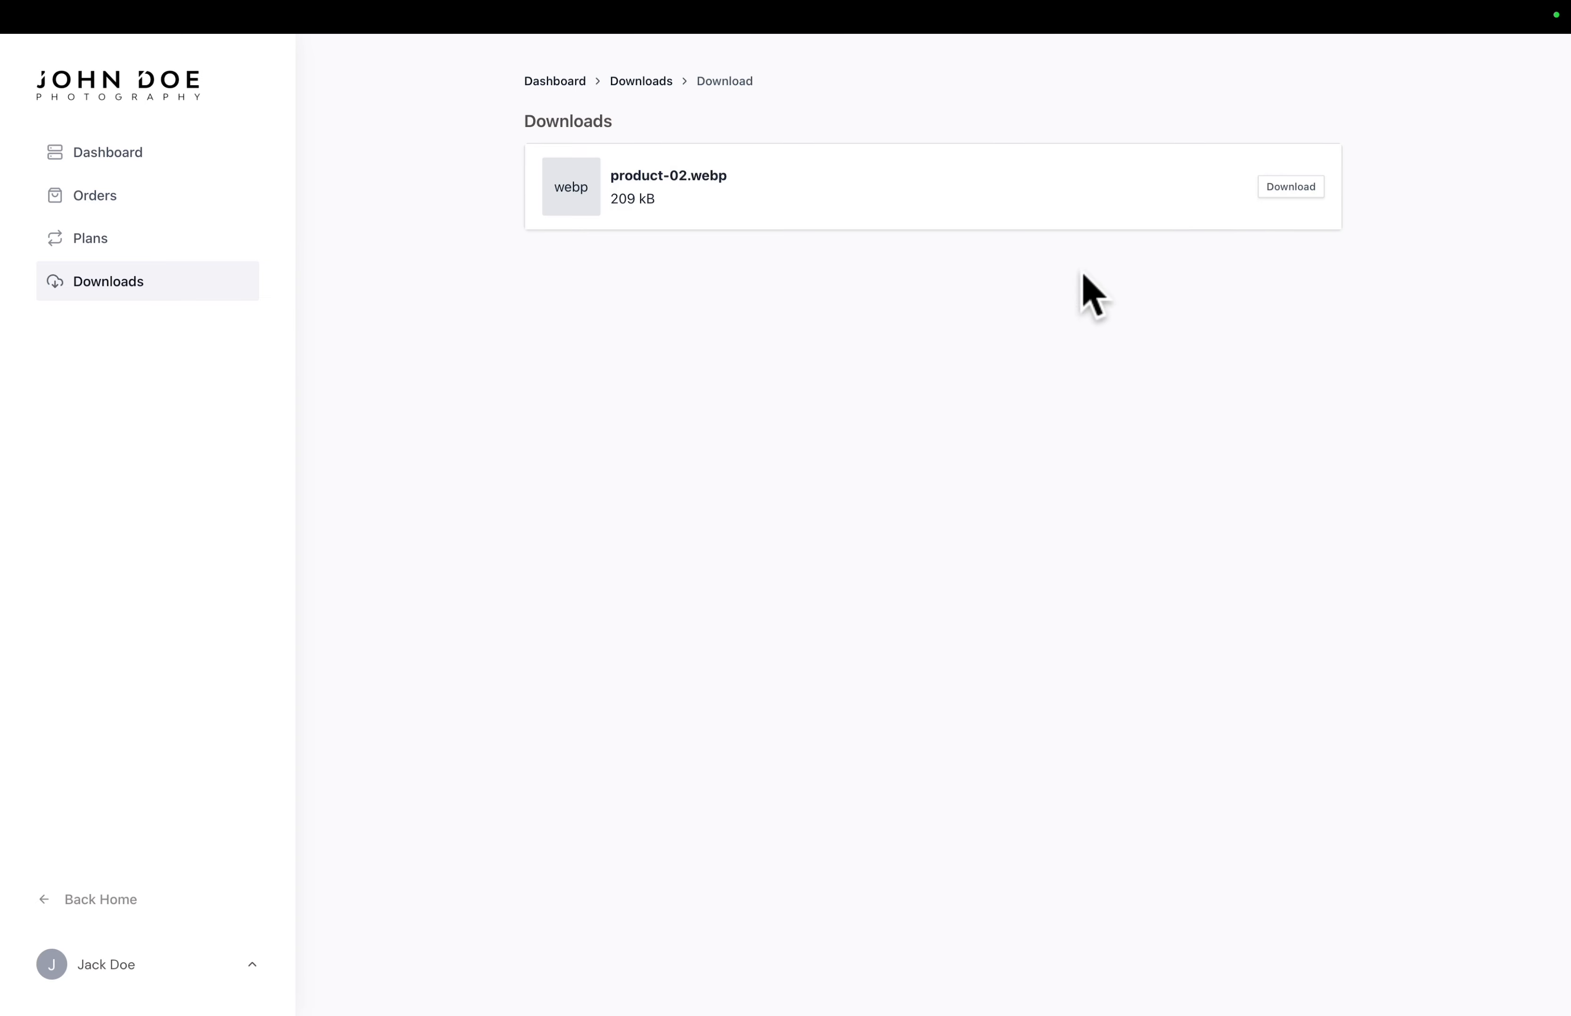
pyautogui.click(1284, 191)
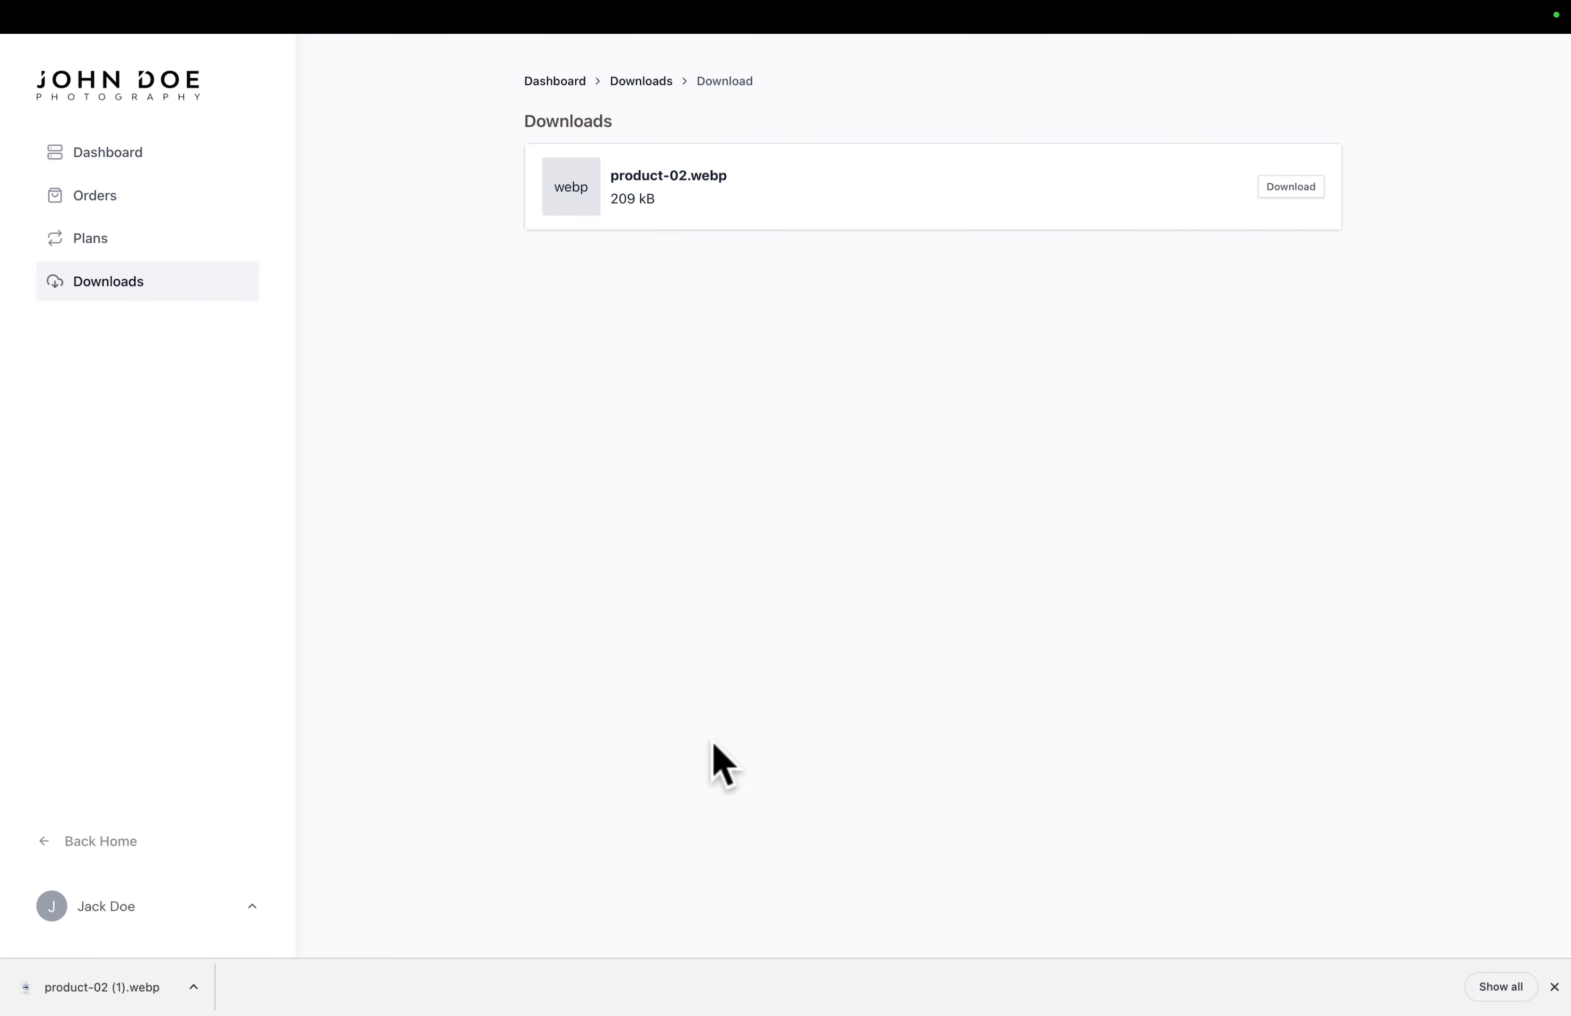
pyautogui.click(106, 987)
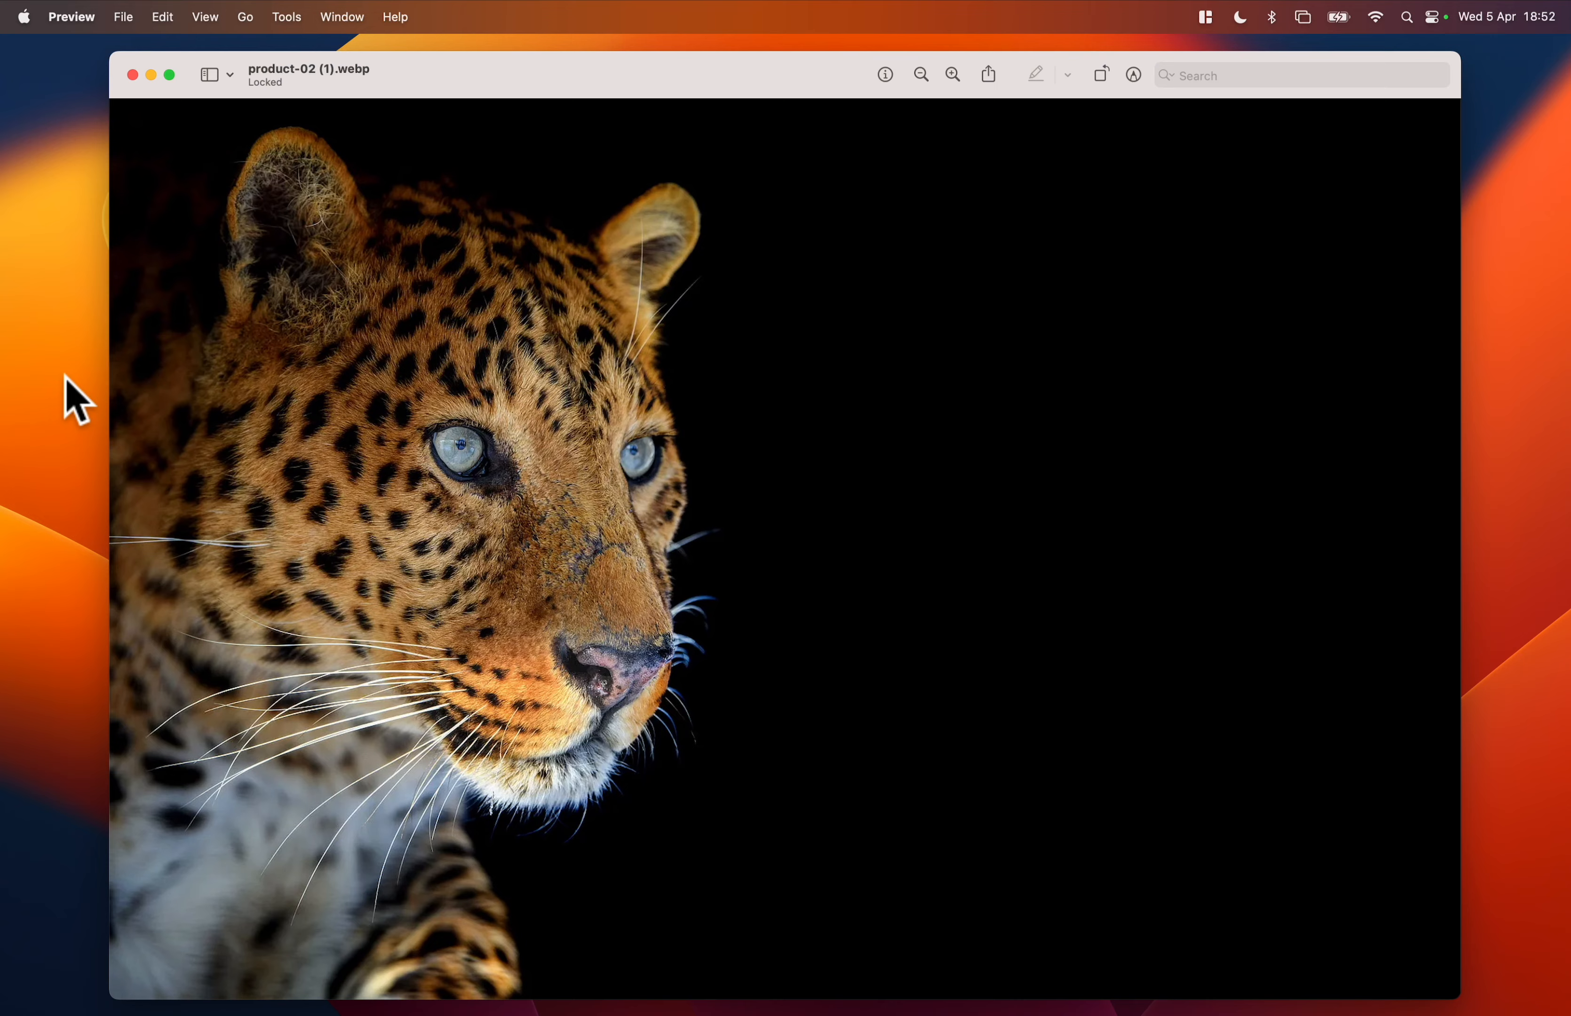
pyautogui.press('ctrl+super+f')
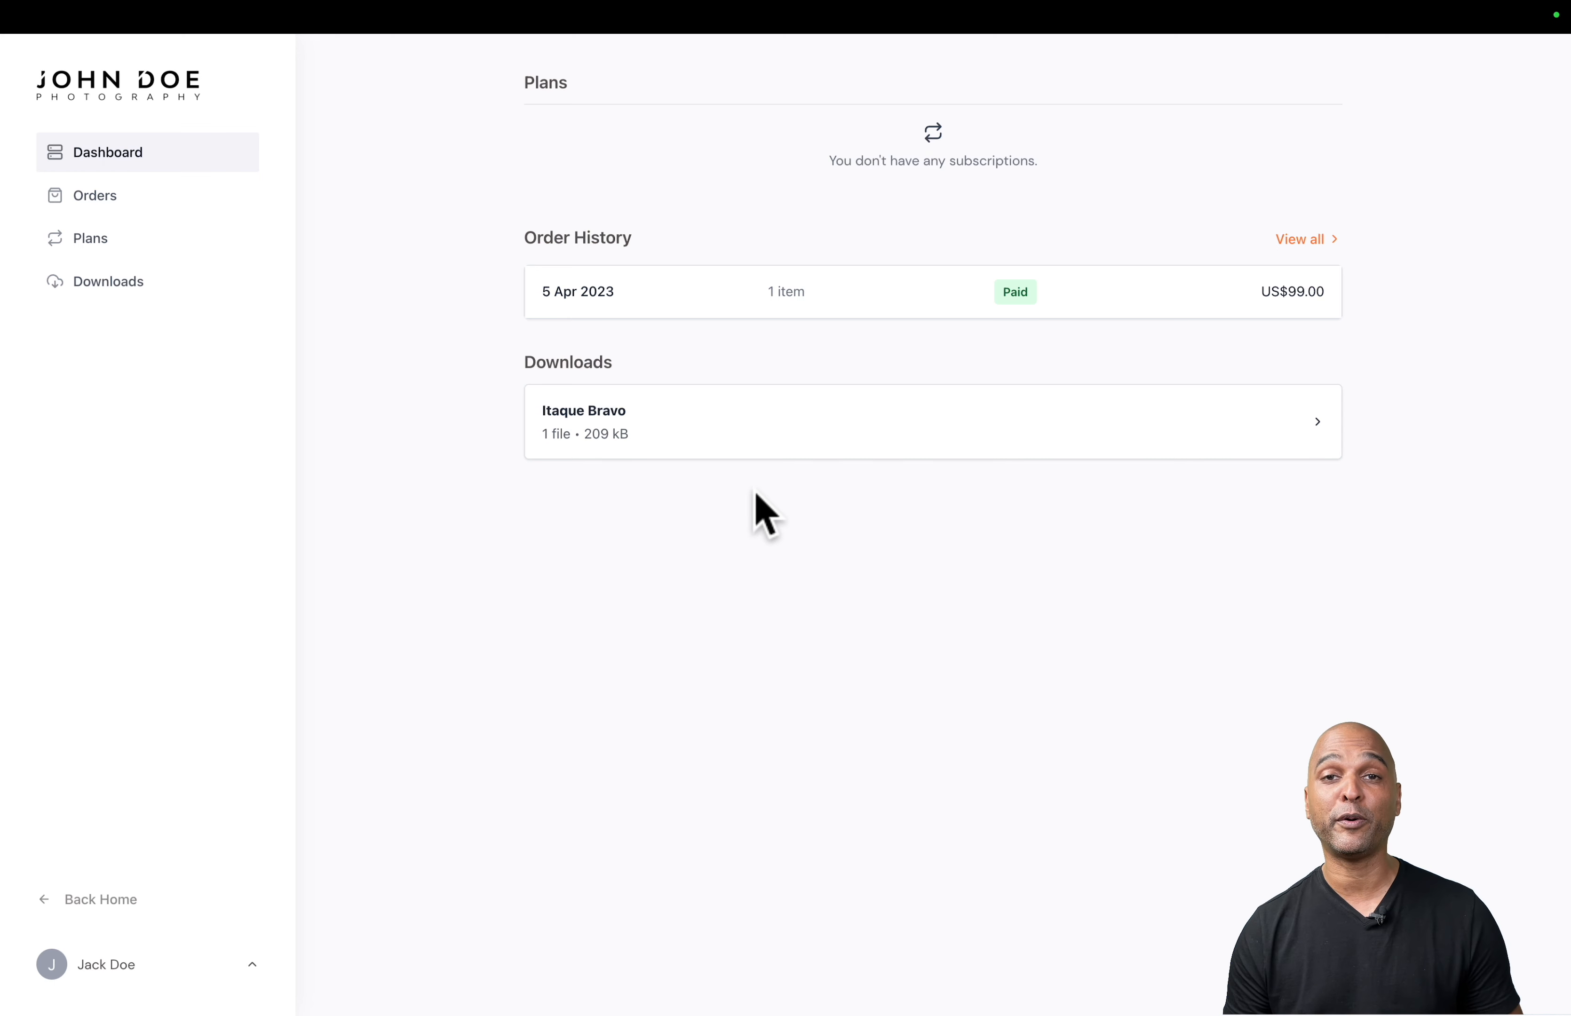
# - Examine the customer's account details page with its profile and password update forms
pyautogui.click(131, 967)
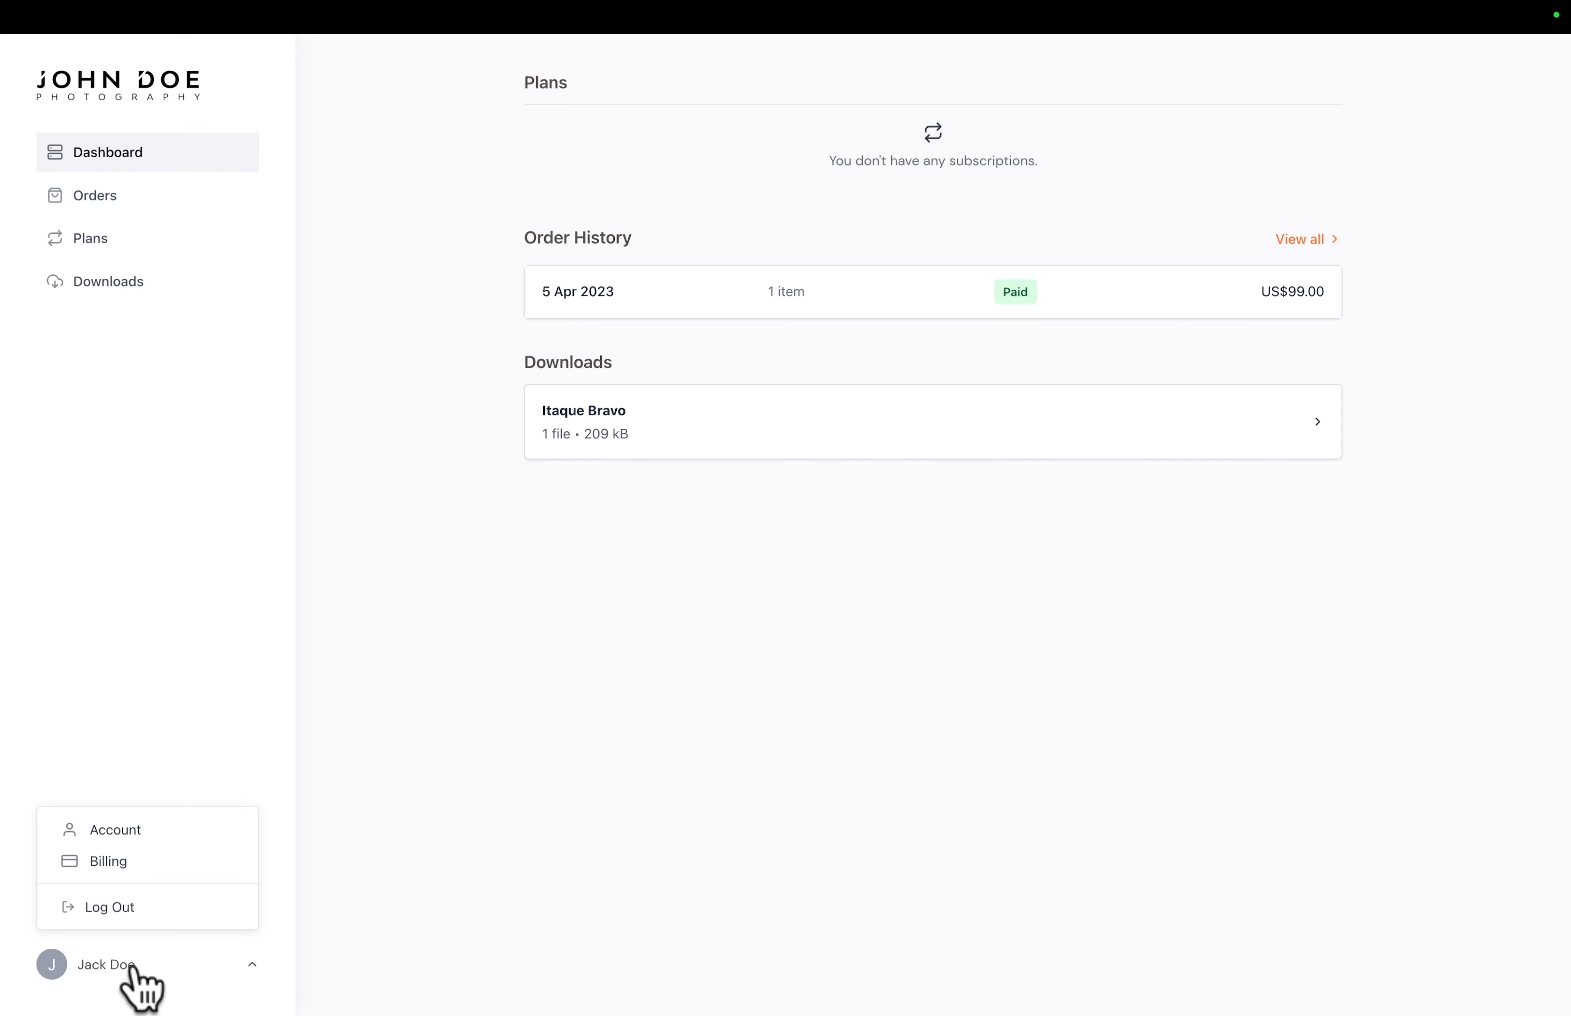
pyautogui.click(104, 835)
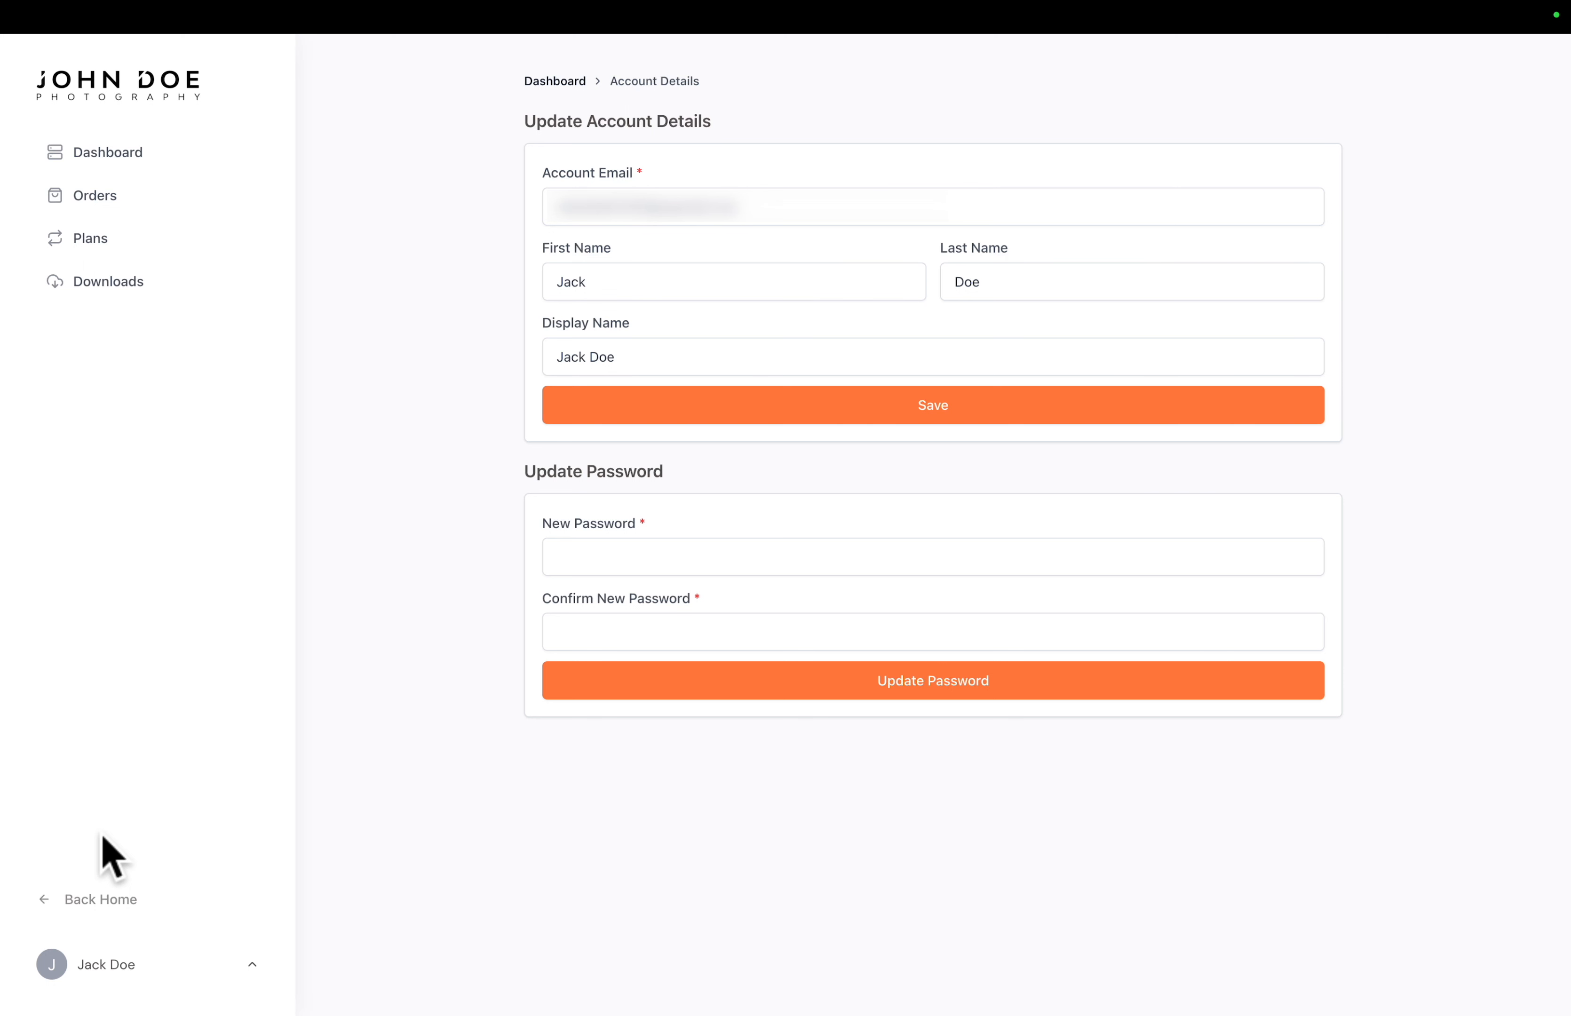
pyautogui.click(99, 965)
pyautogui.click(92, 832)
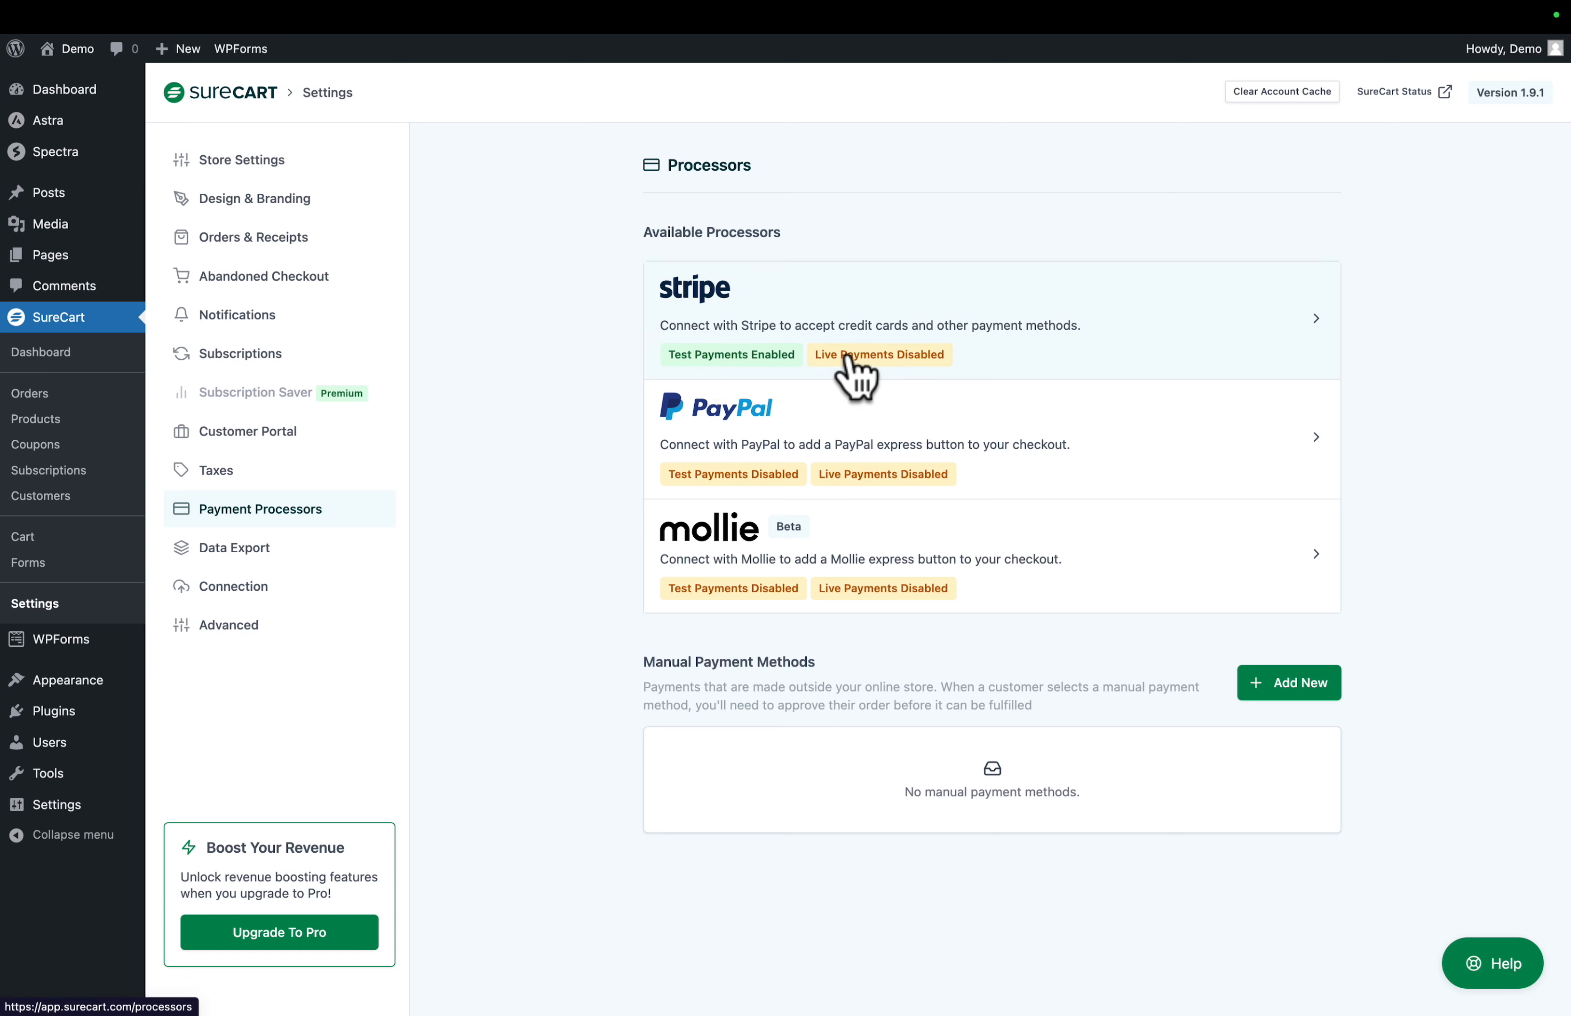
# - View the live-mode Stripe connection page from SureCart's payment processors and return to the processor list
pyautogui.click(1165, 340)
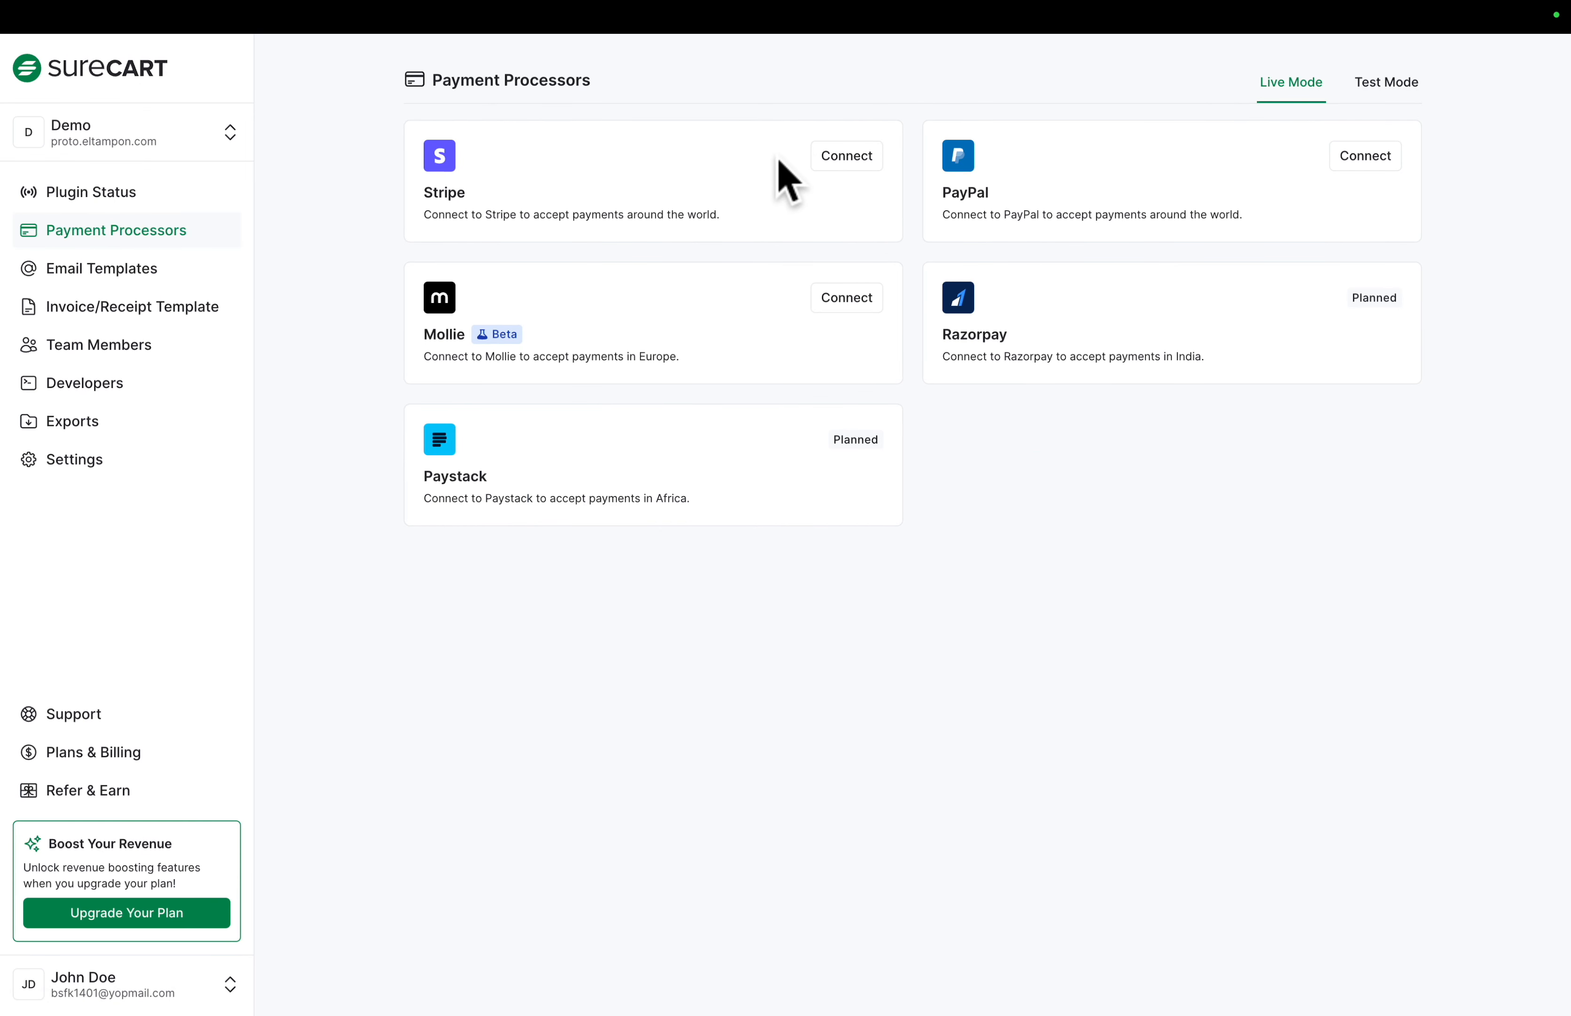
pyautogui.click(858, 164)
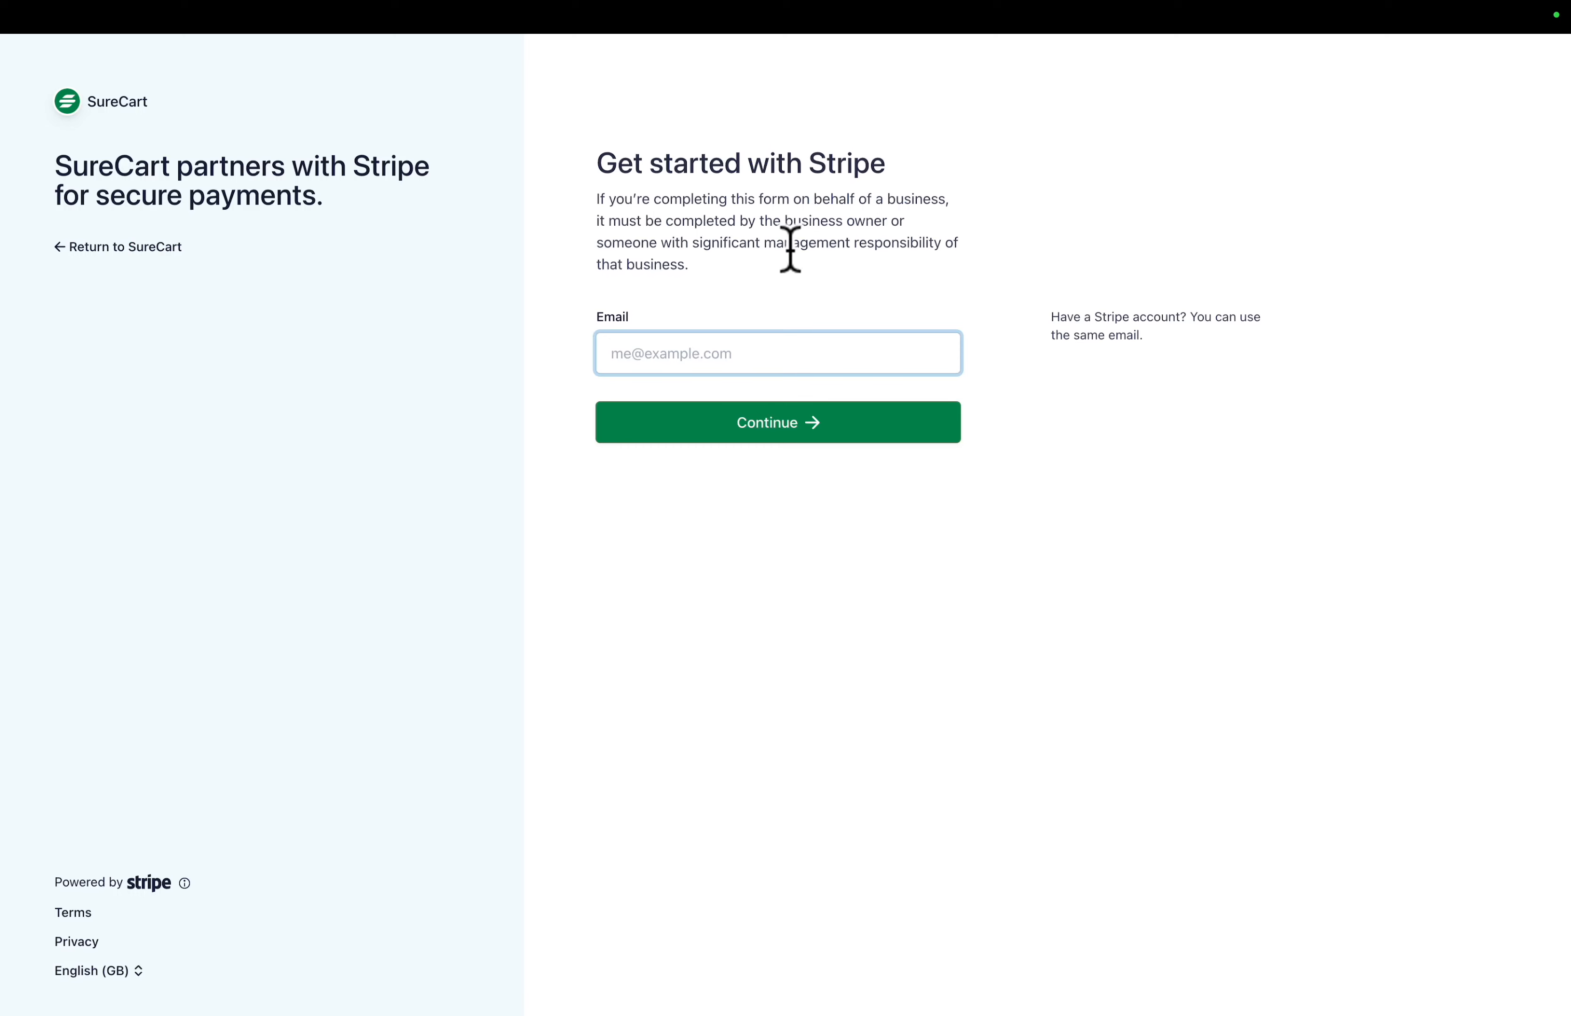
pyautogui.hscroll(-5, 789, 286)
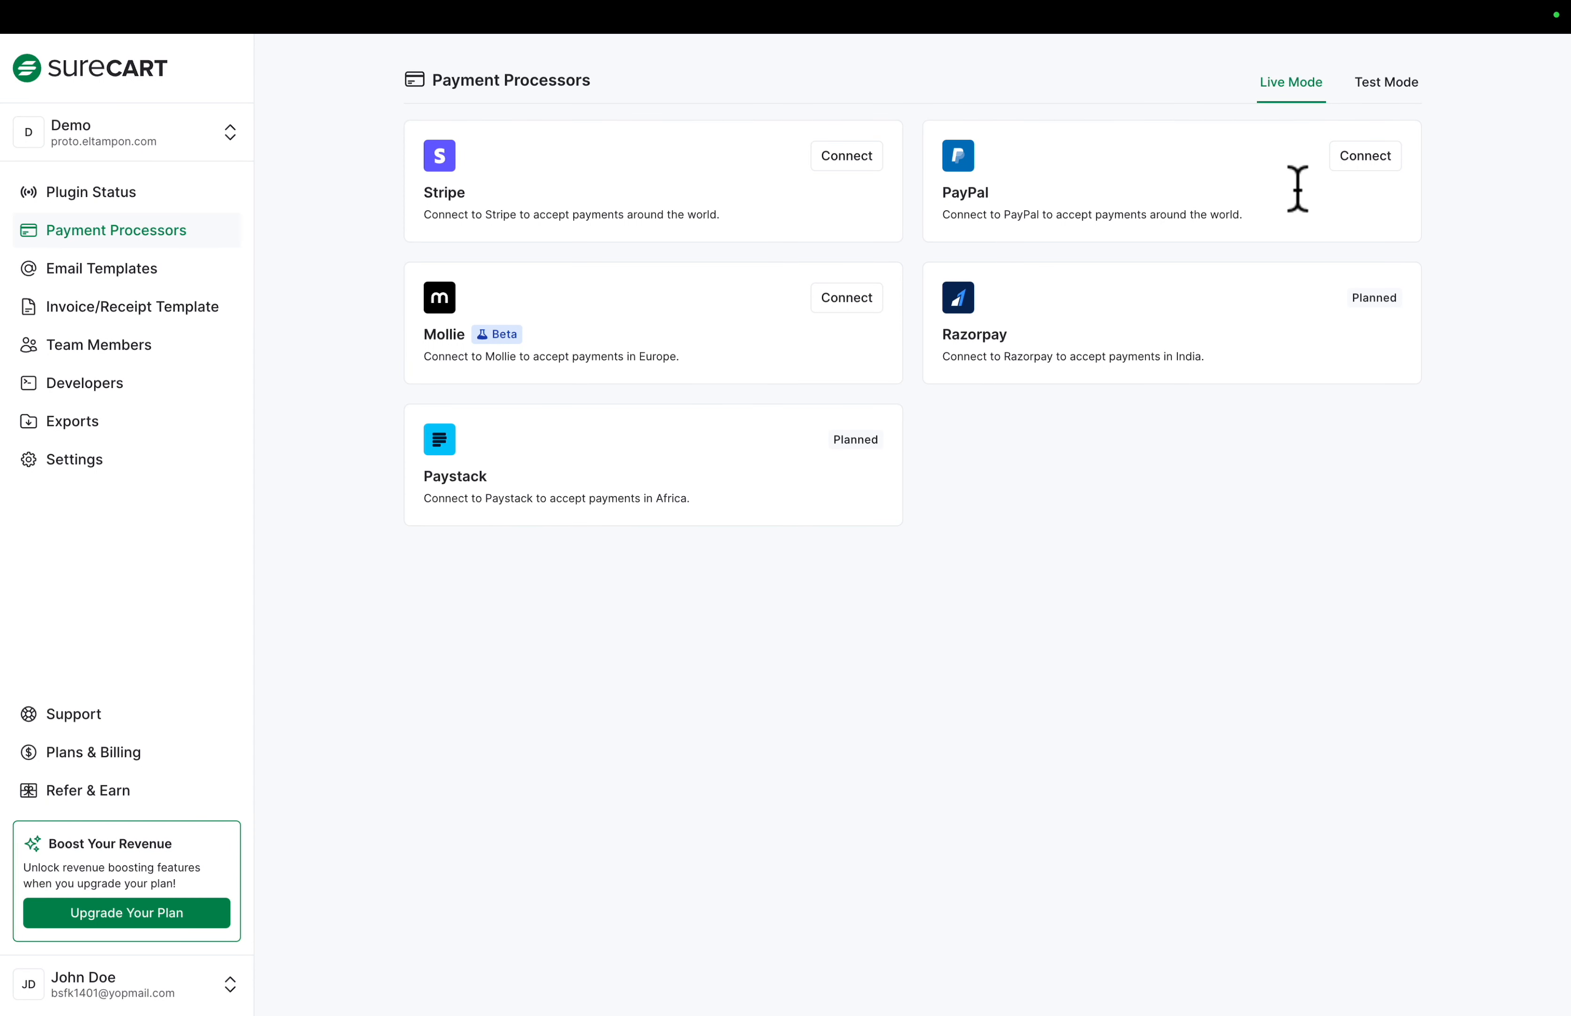
# - Inspect Stripe's connection settings in the payment processors' test mode and close them
pyautogui.click(1387, 94)
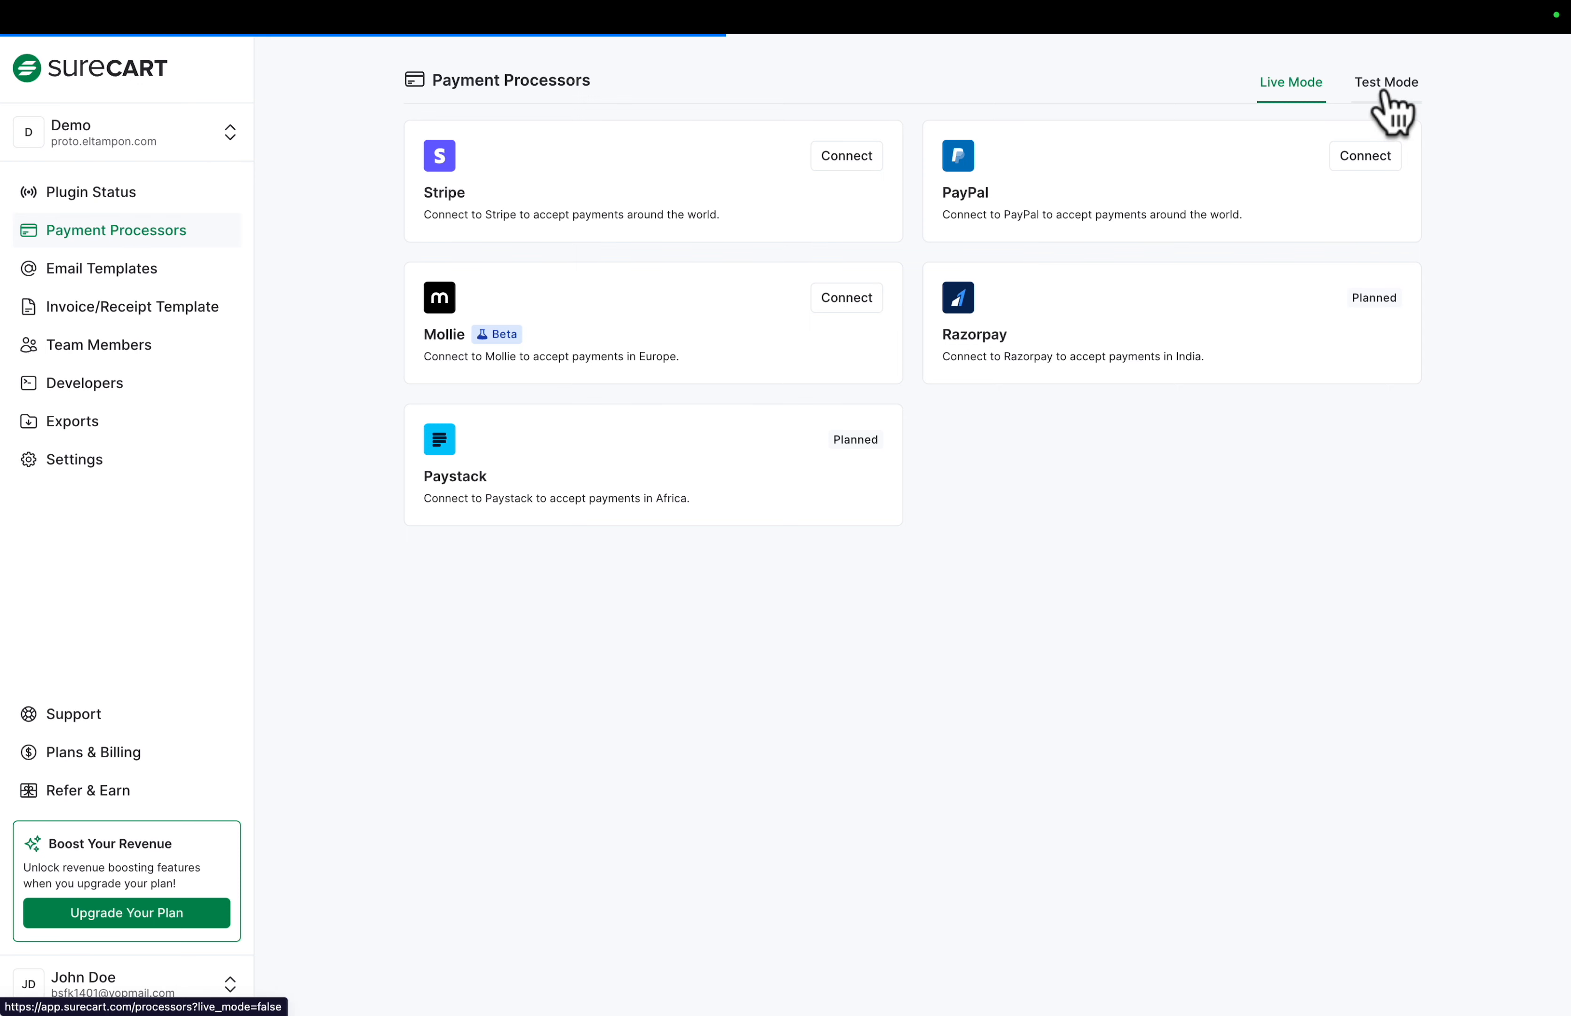
pyautogui.click(850, 162)
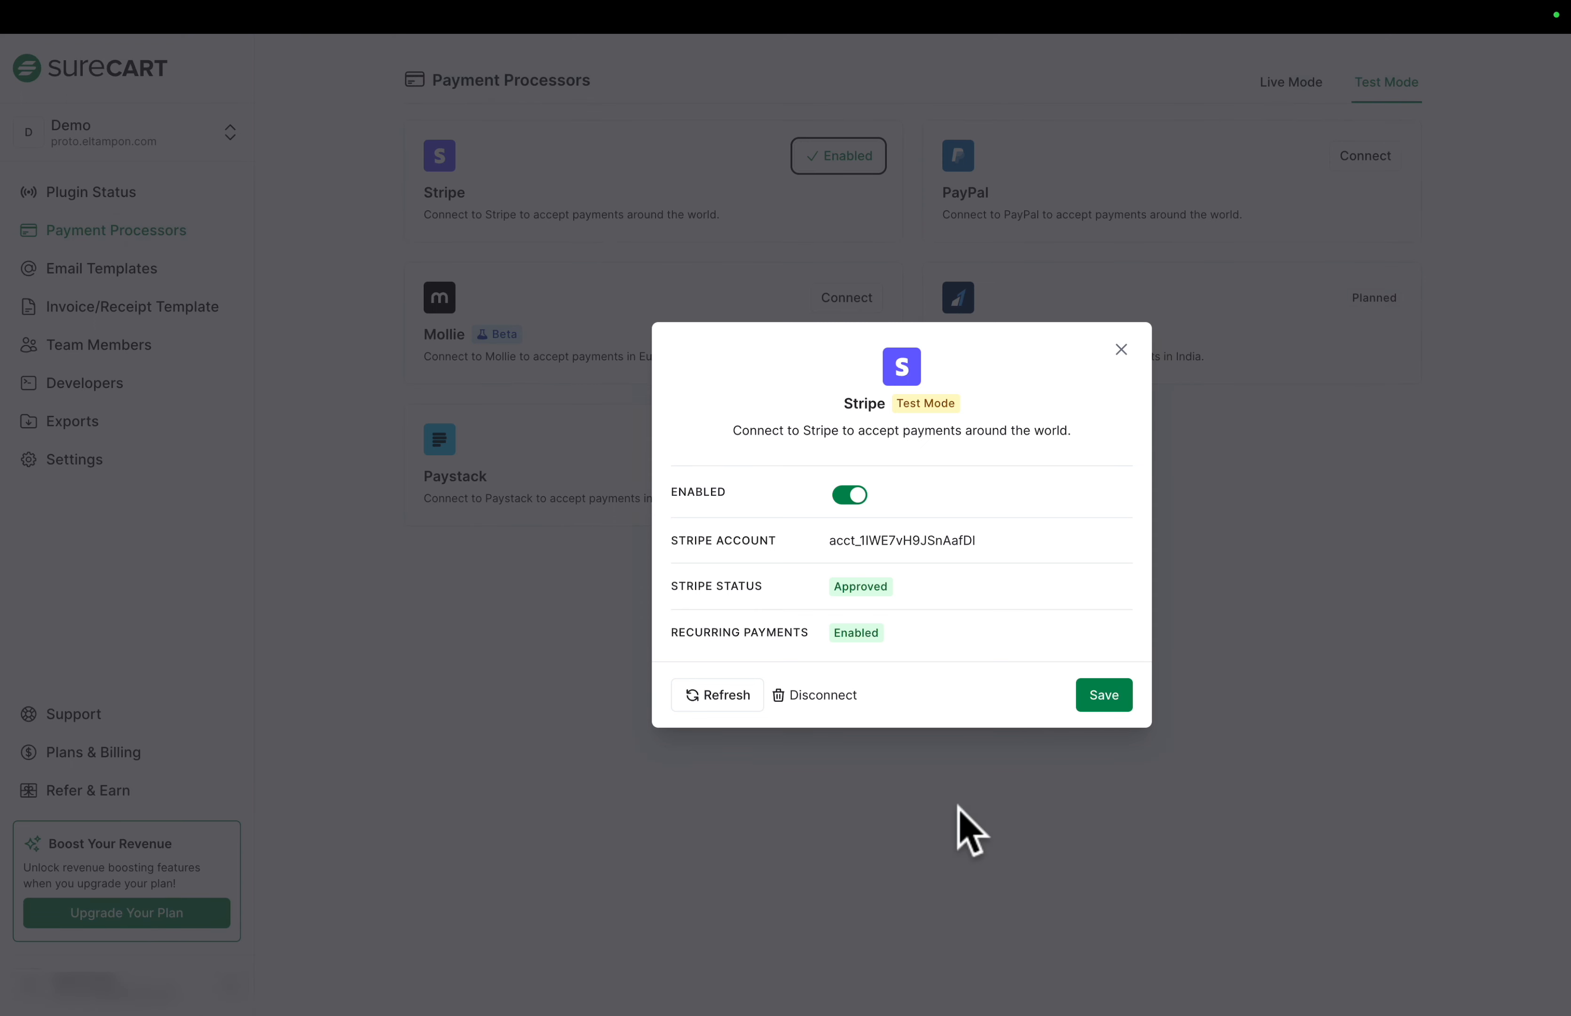
pyautogui.click(1121, 350)
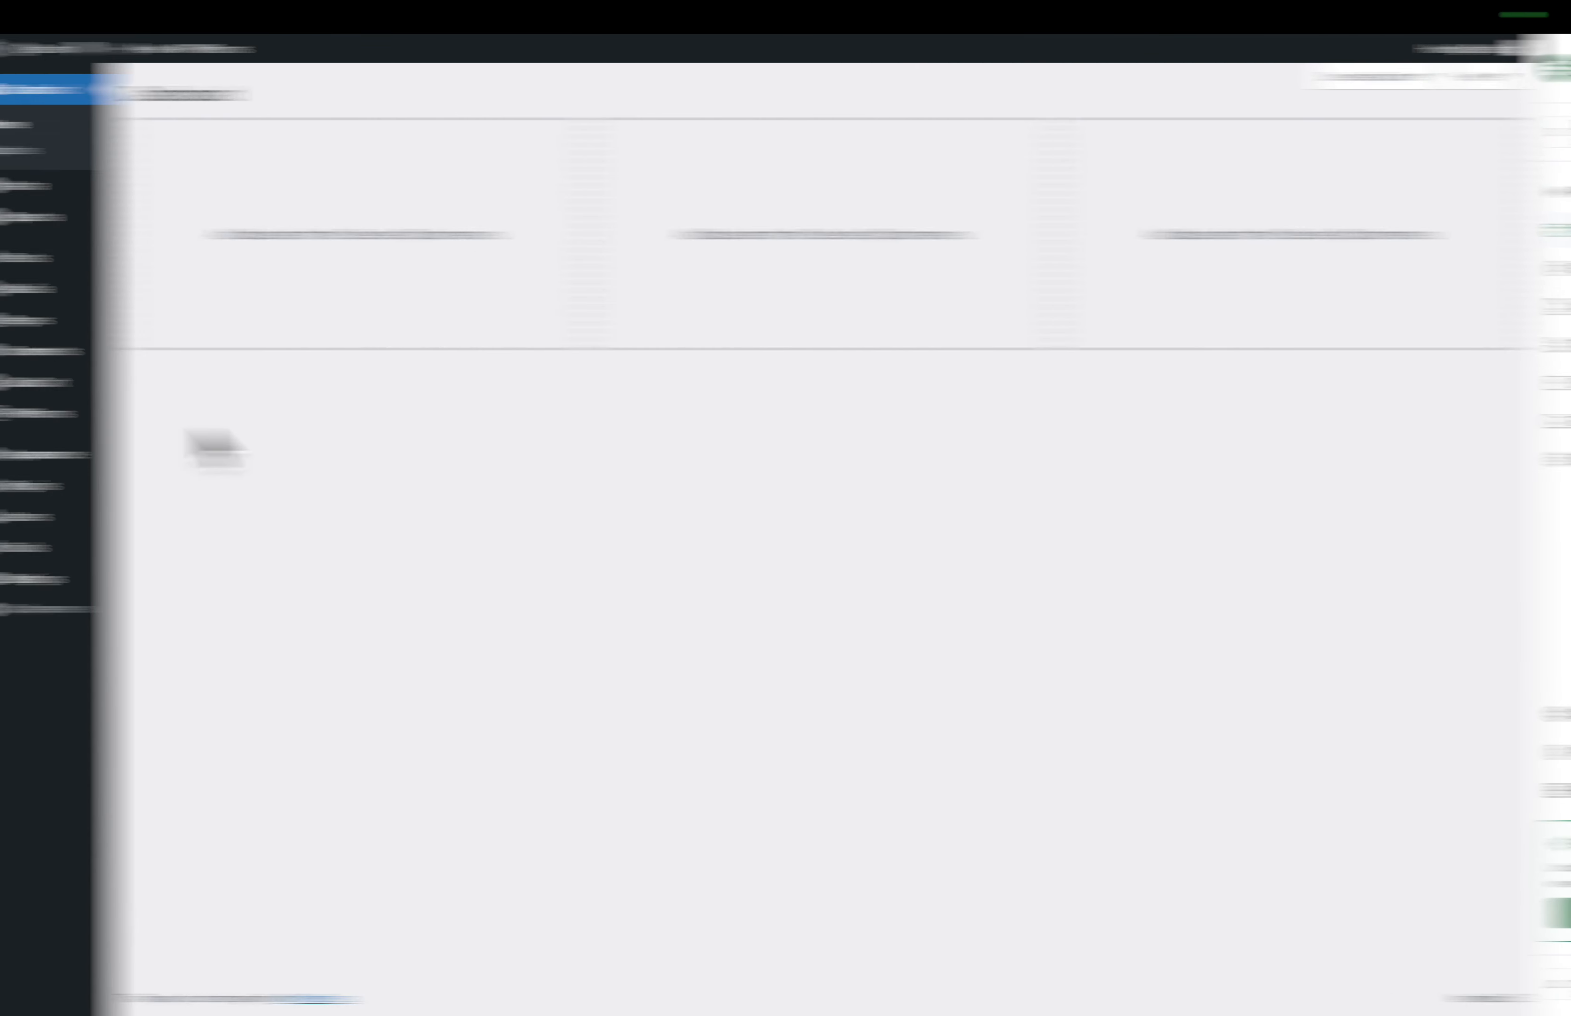
# - Switch the SureCart Checkout form from Test to Live mode and update it
pyautogui.moveTo(56, 383)
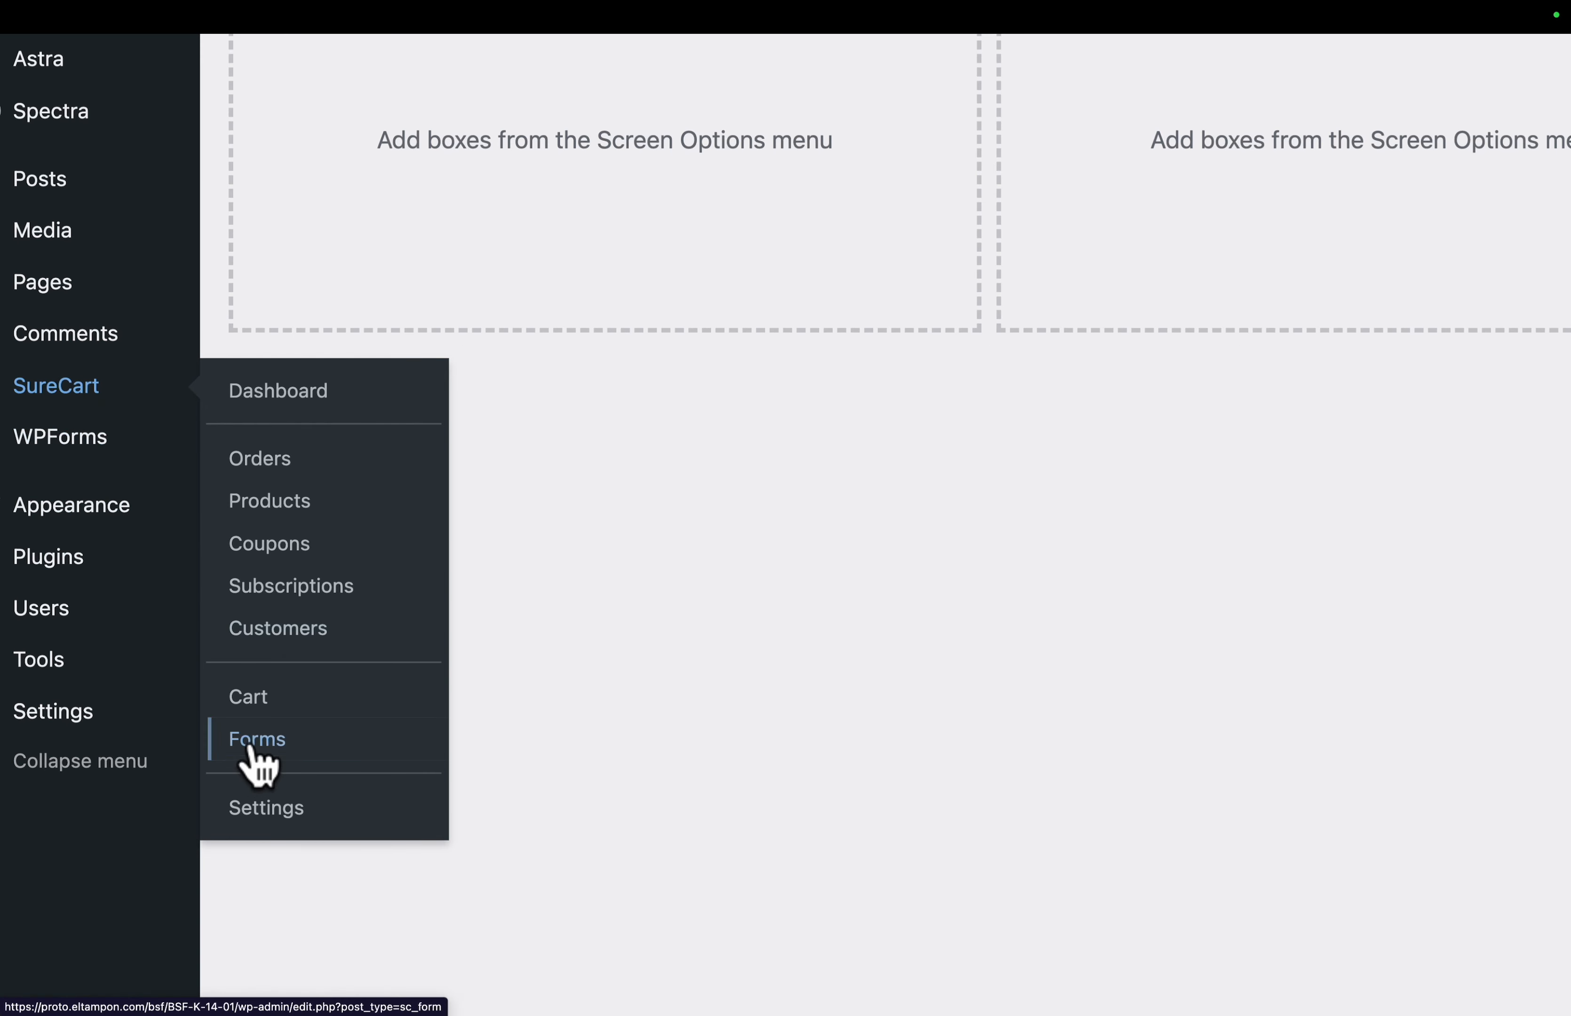
pyautogui.click(252, 752)
pyautogui.click(242, 293)
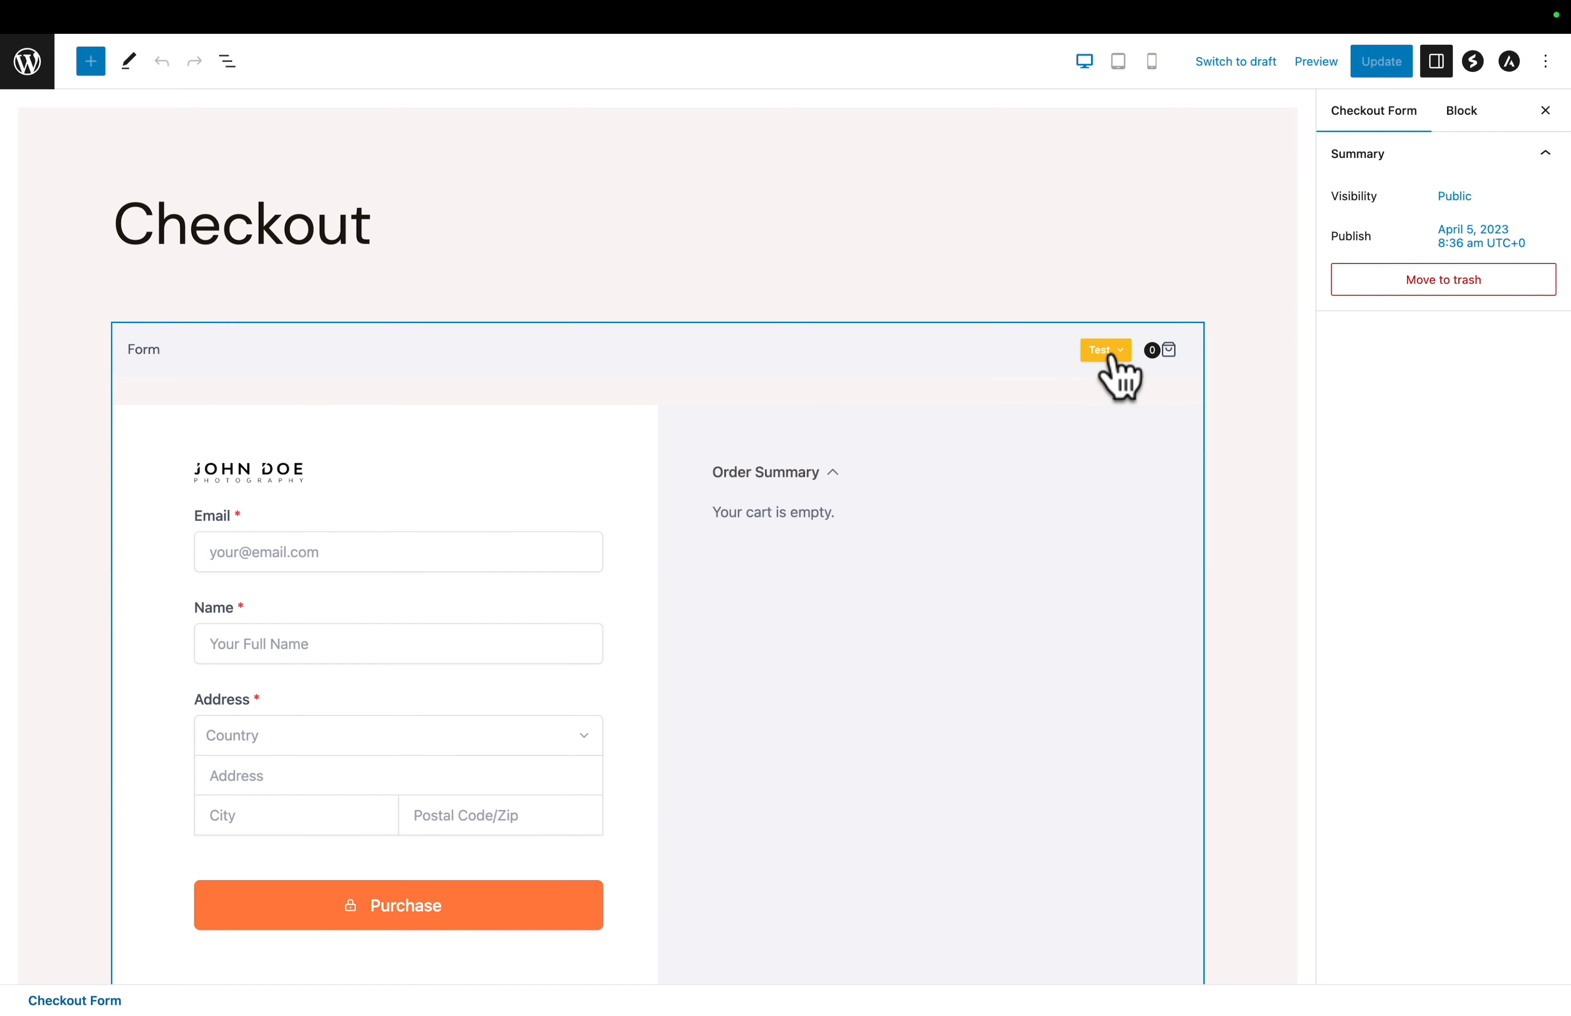
pyautogui.click(1114, 356)
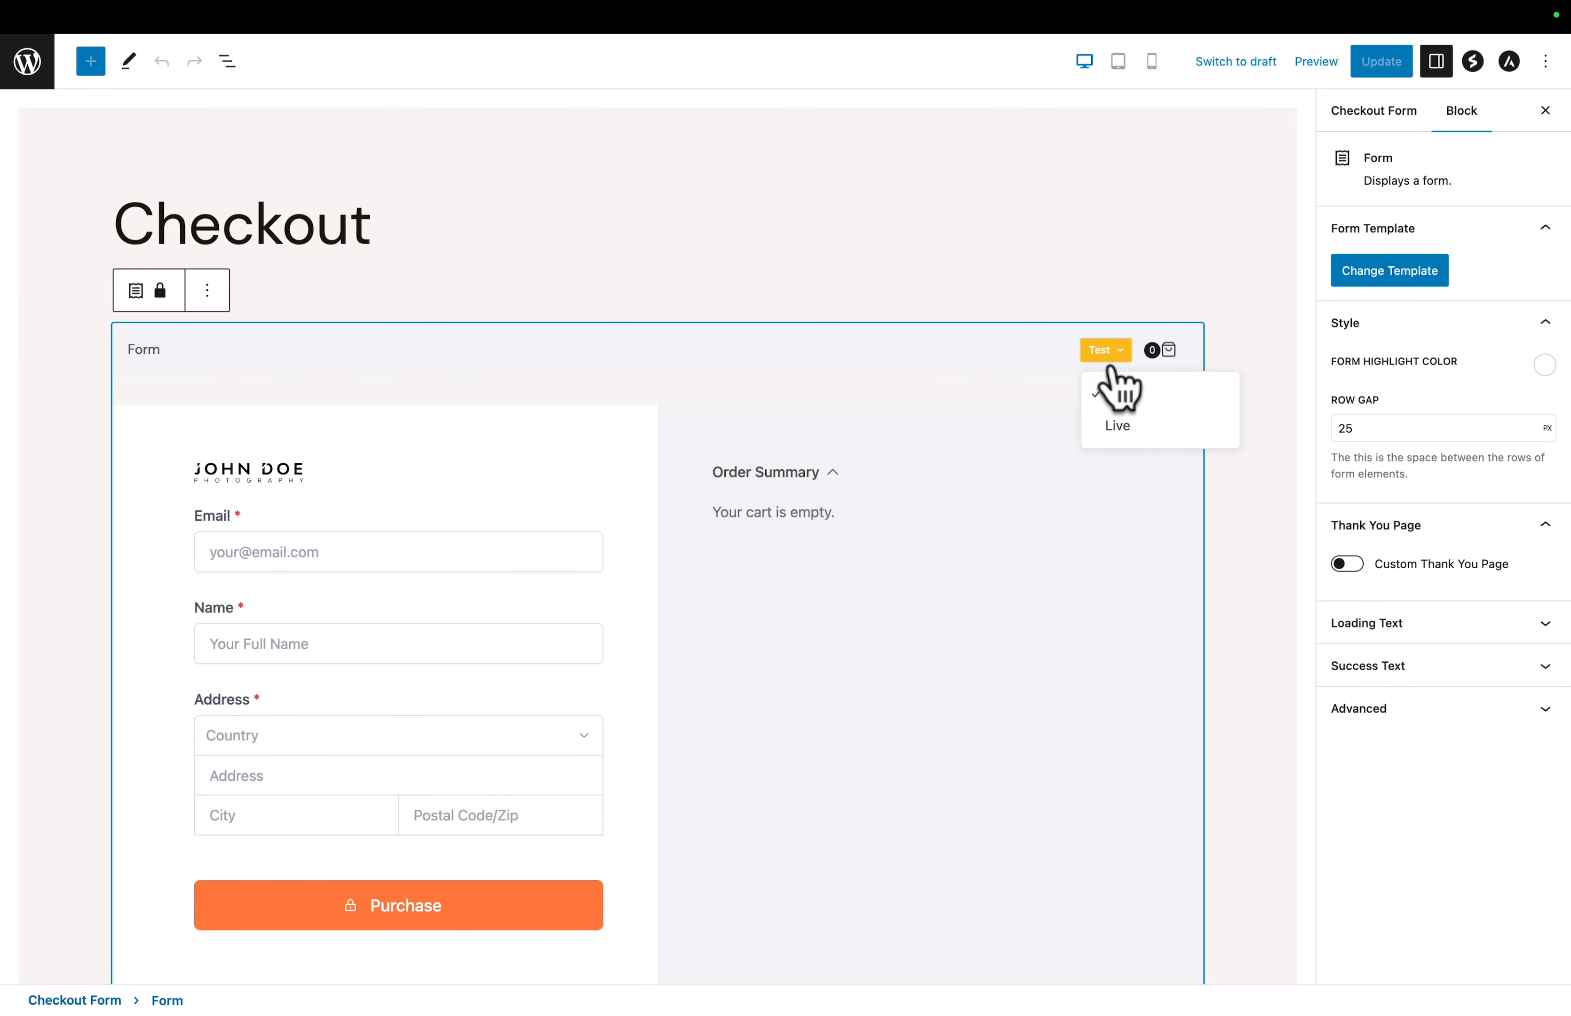
pyautogui.click(1118, 425)
pyautogui.click(1390, 74)
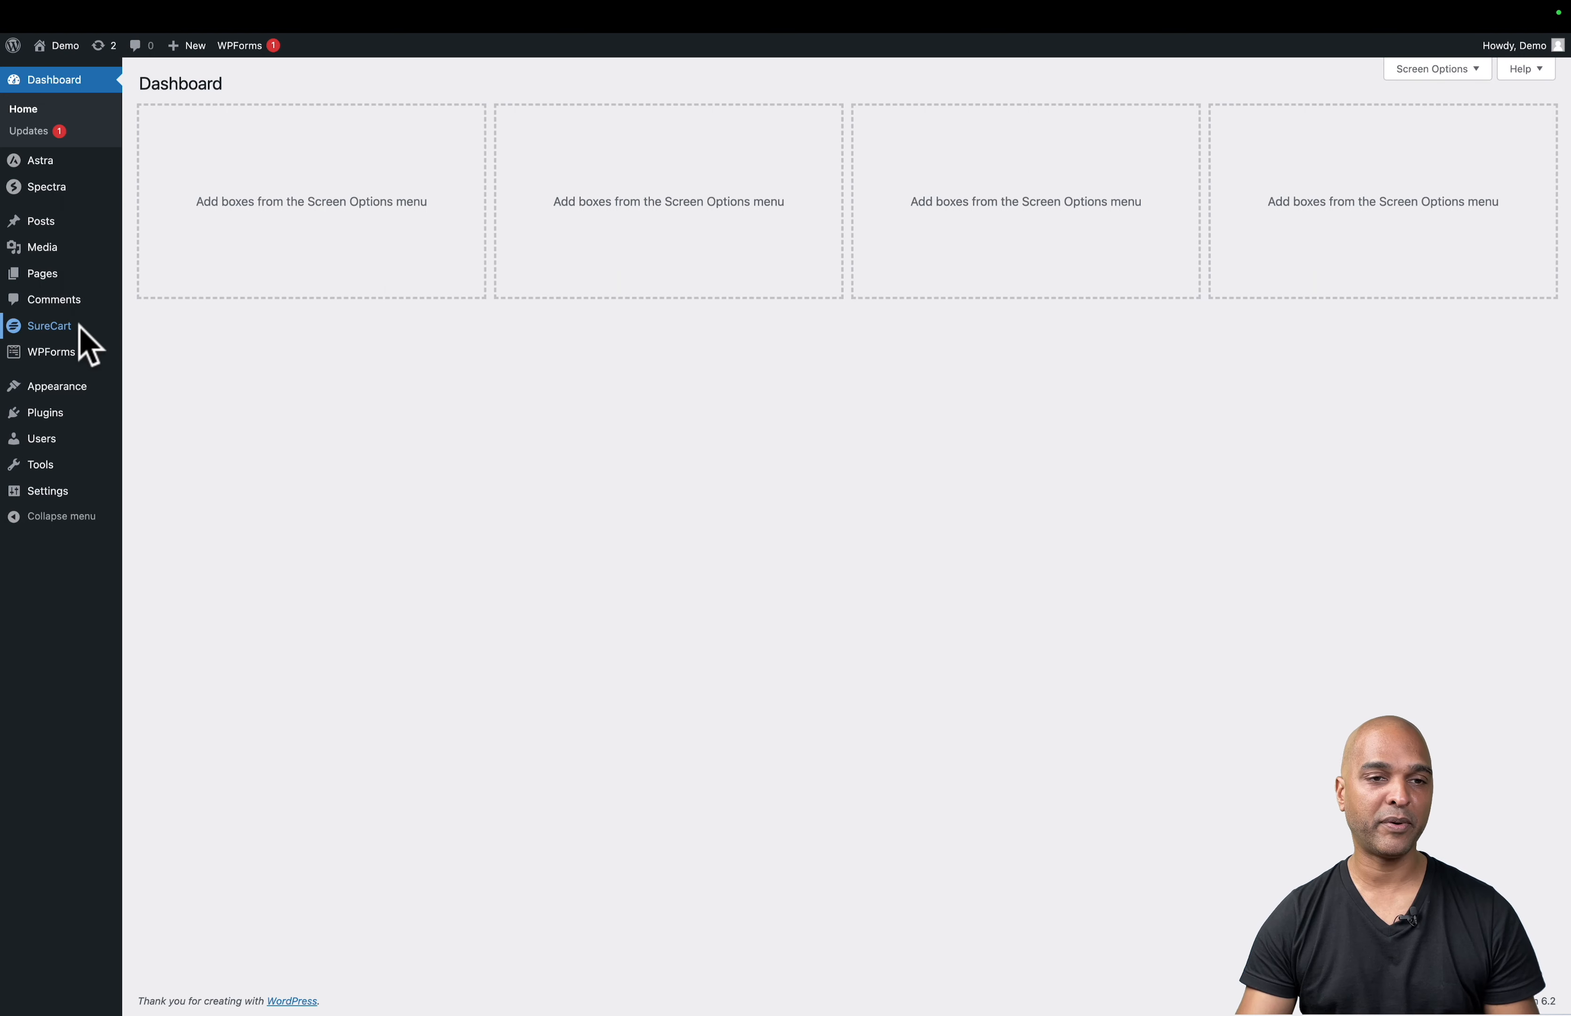
# - Turn off Test Mode in the Itaque Alpha product's Instant Checkout settings and save the product
pyautogui.moveTo(29, 335)
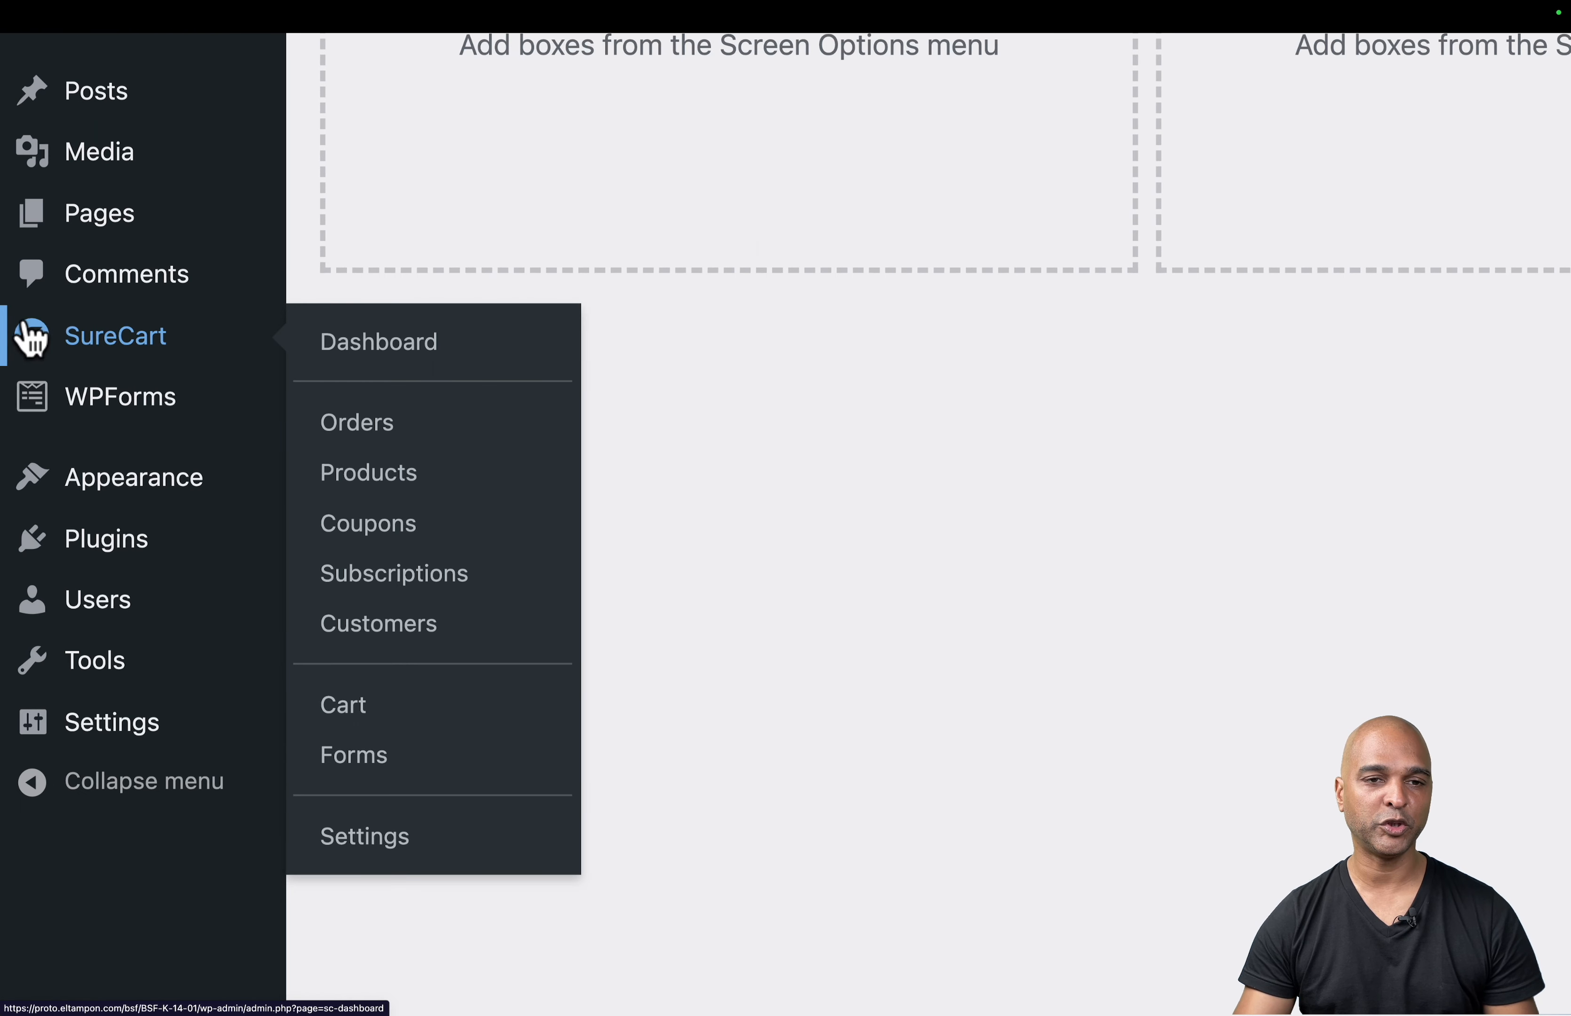
pyautogui.click(356, 472)
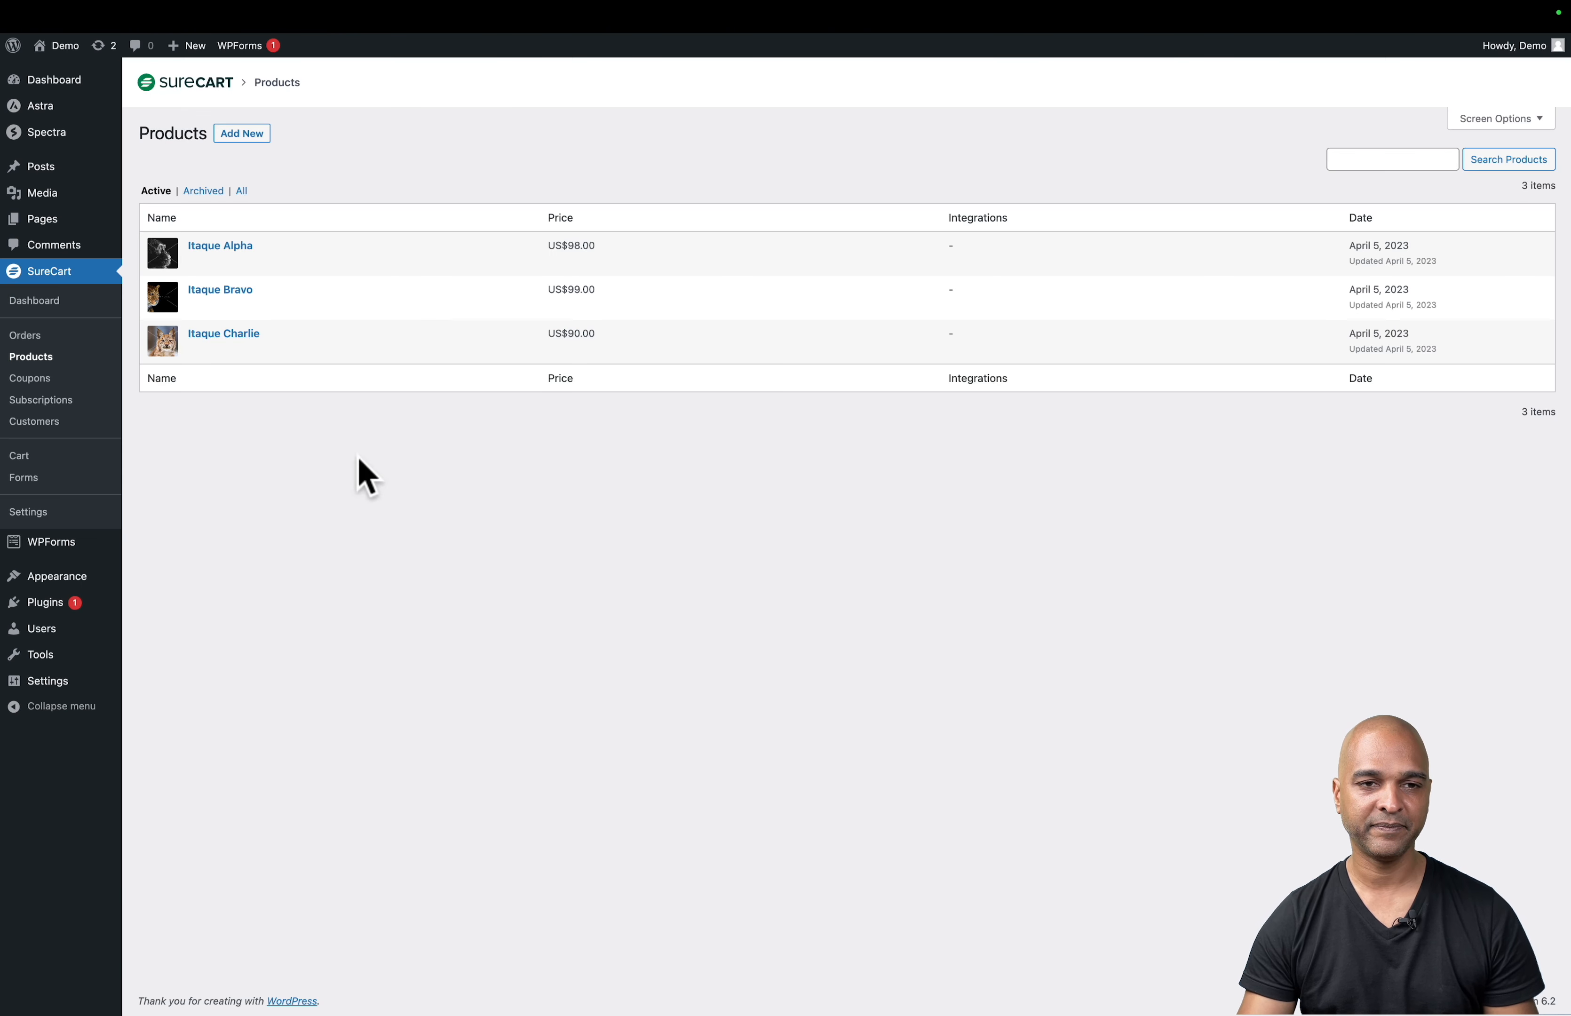
pyautogui.click(202, 250)
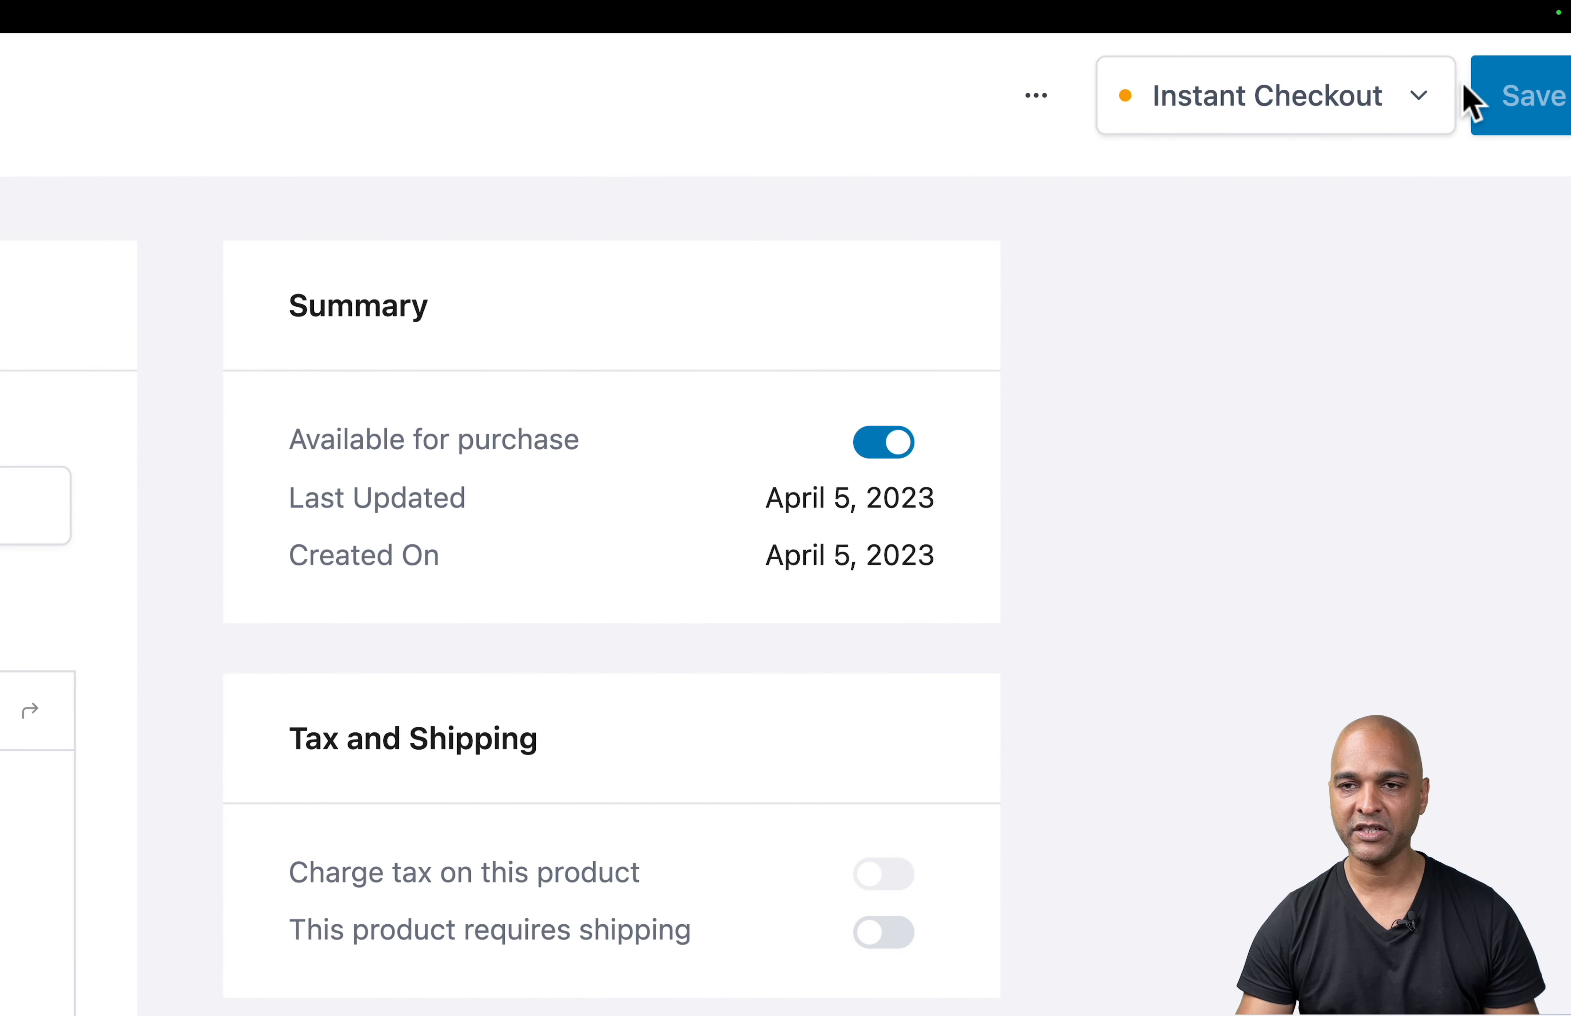
pyautogui.click(1414, 105)
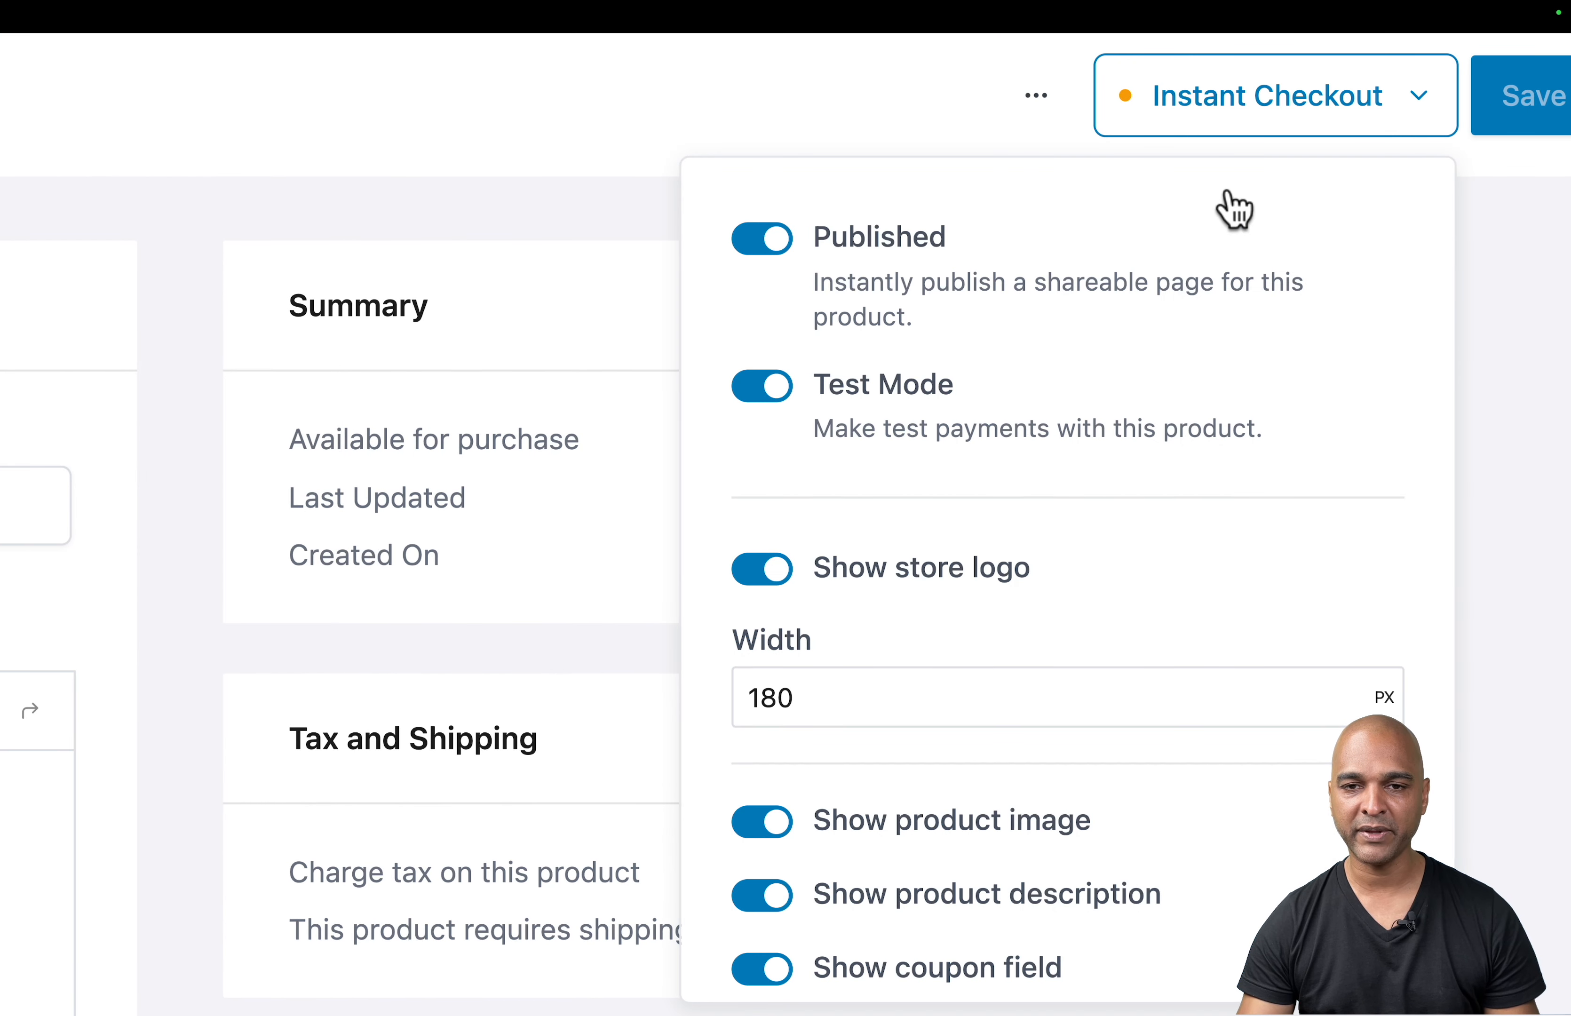
pyautogui.click(768, 390)
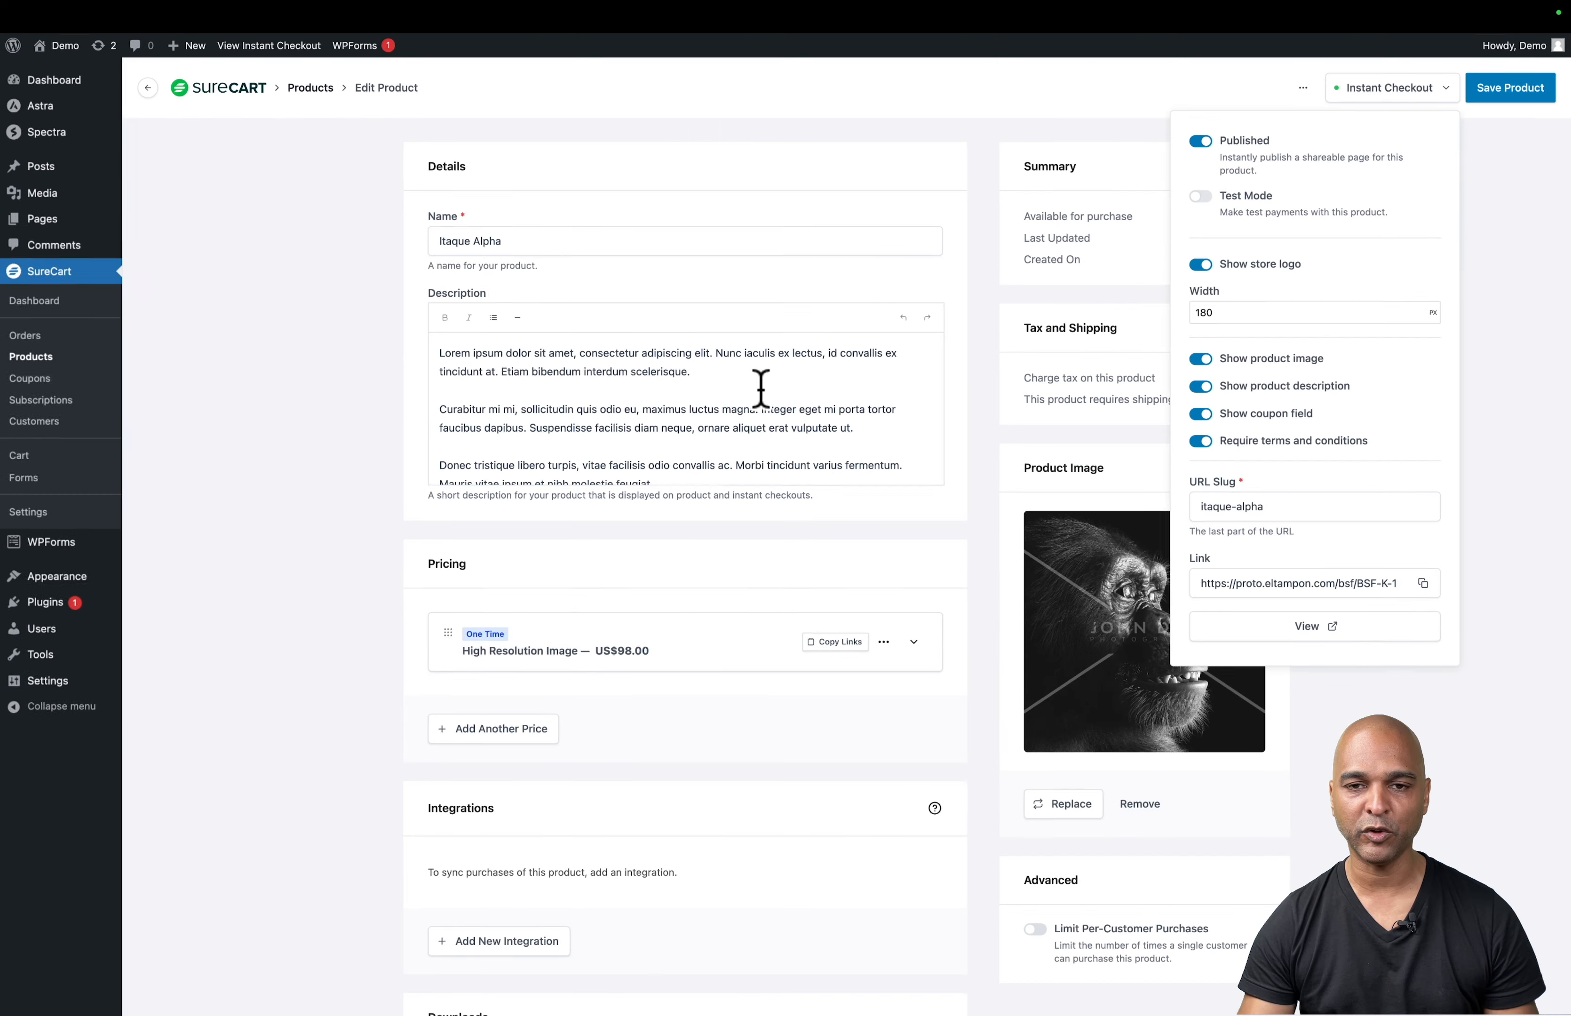
pyautogui.click(1510, 95)
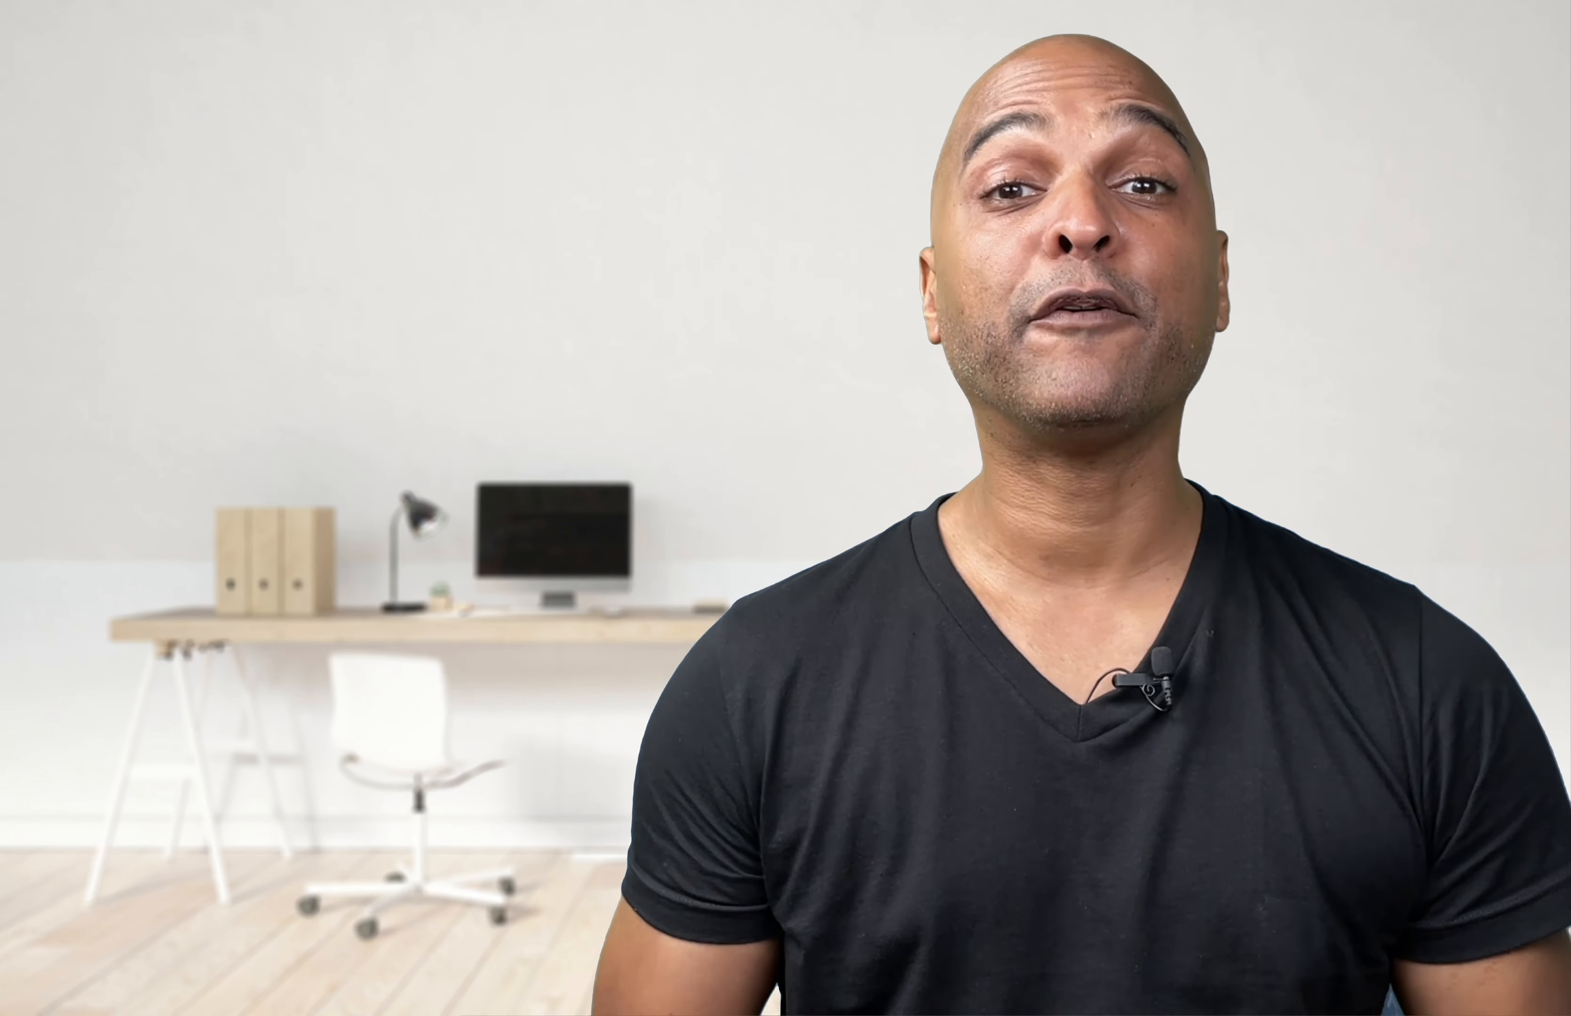